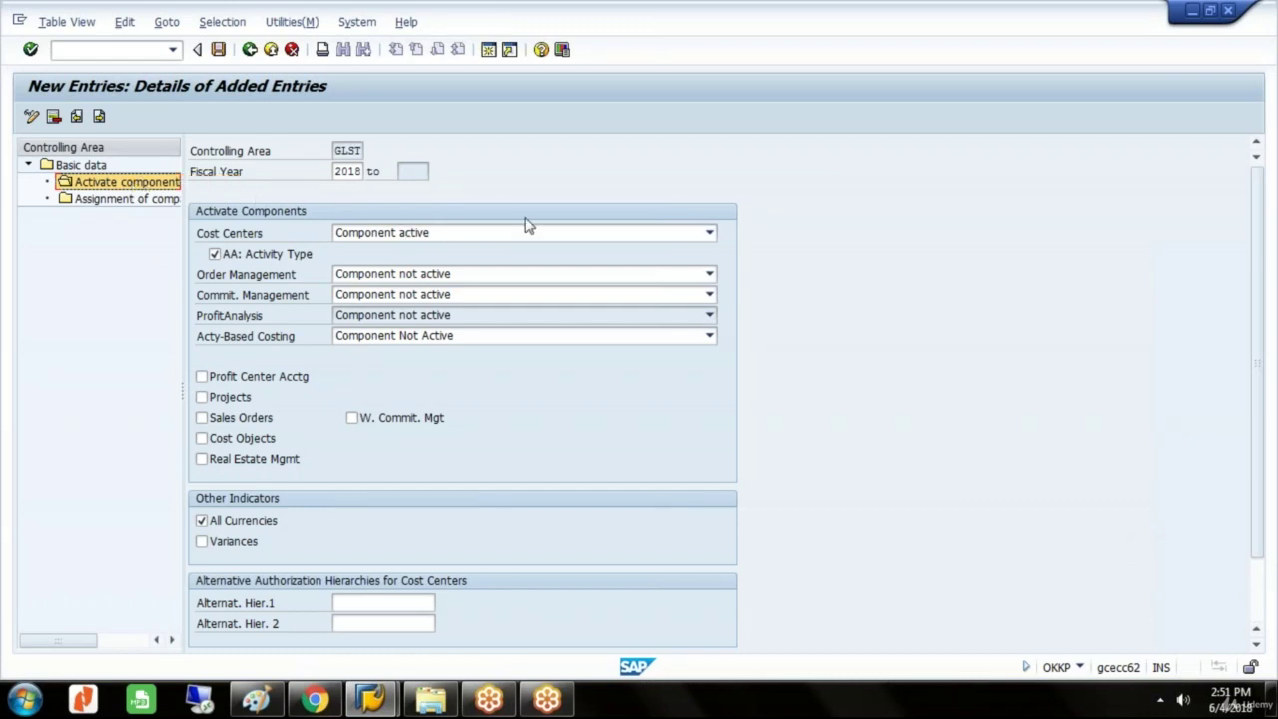
- Set Order Management to Component active, enable Profit Center Acctg for controlling area GLST, and save the 2018 entry
double_click(364, 171)
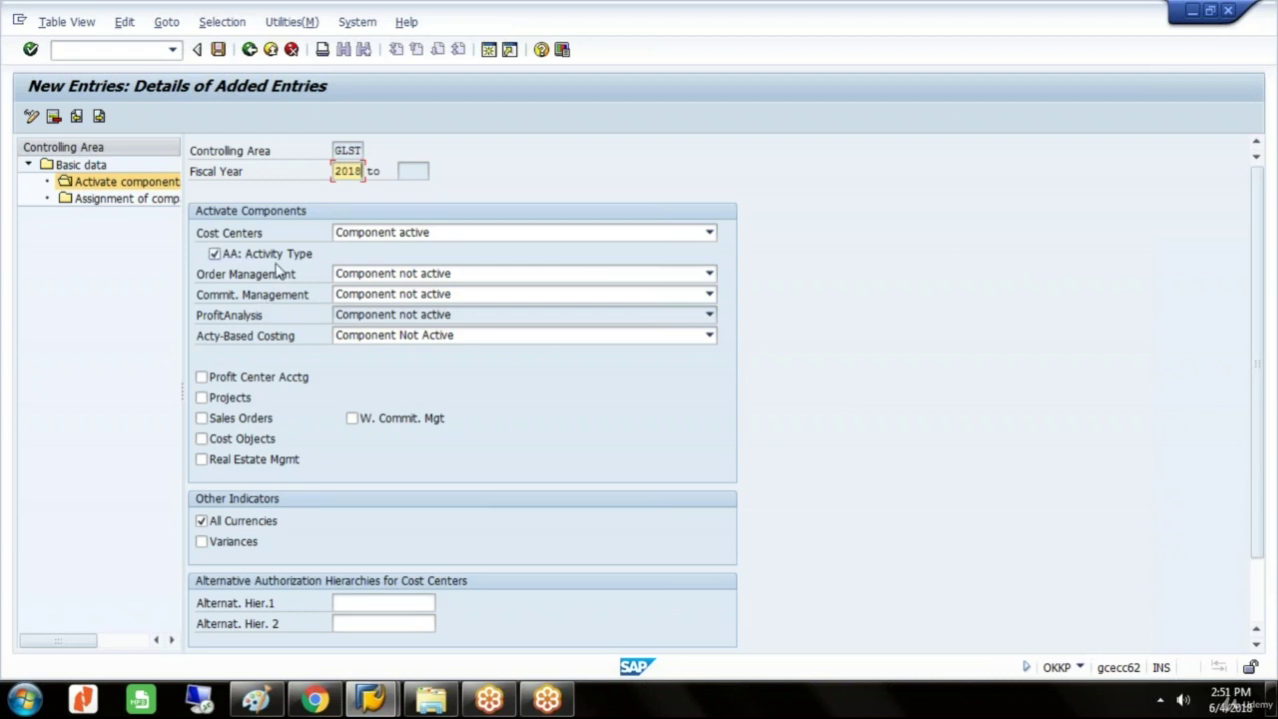
left_click(709, 274)
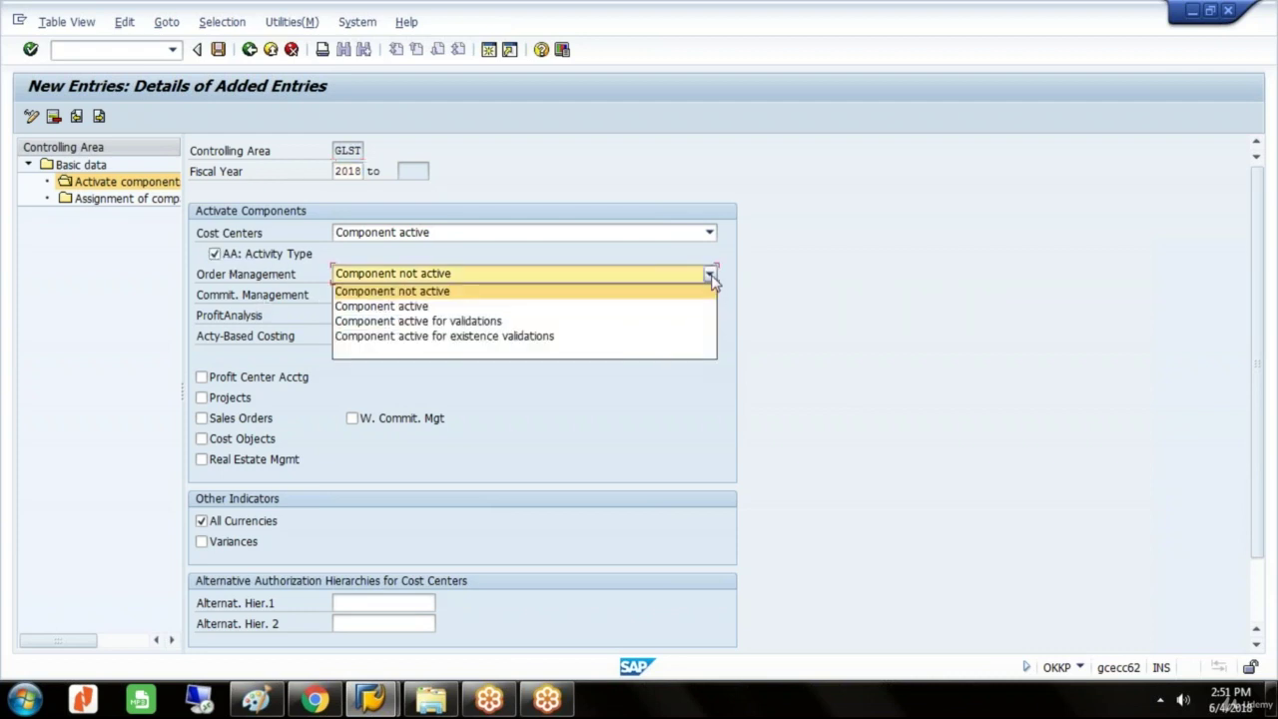
left_click(569, 307)
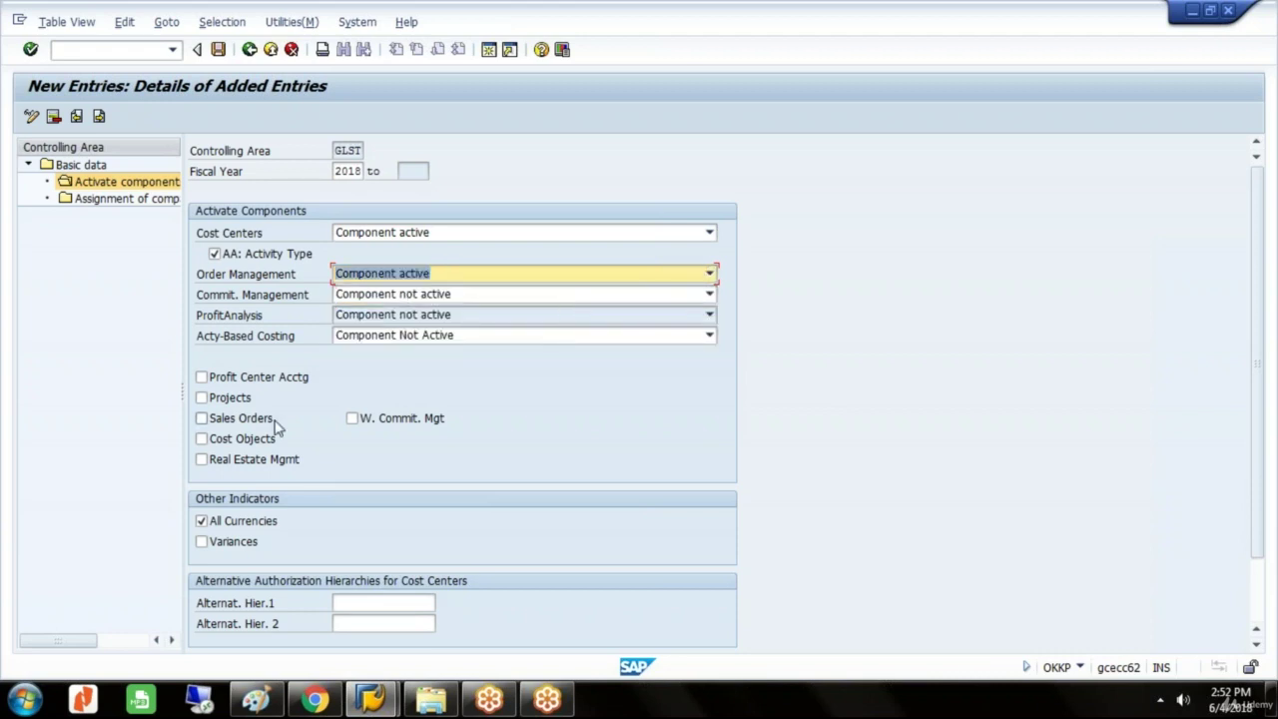
left_click(201, 378)
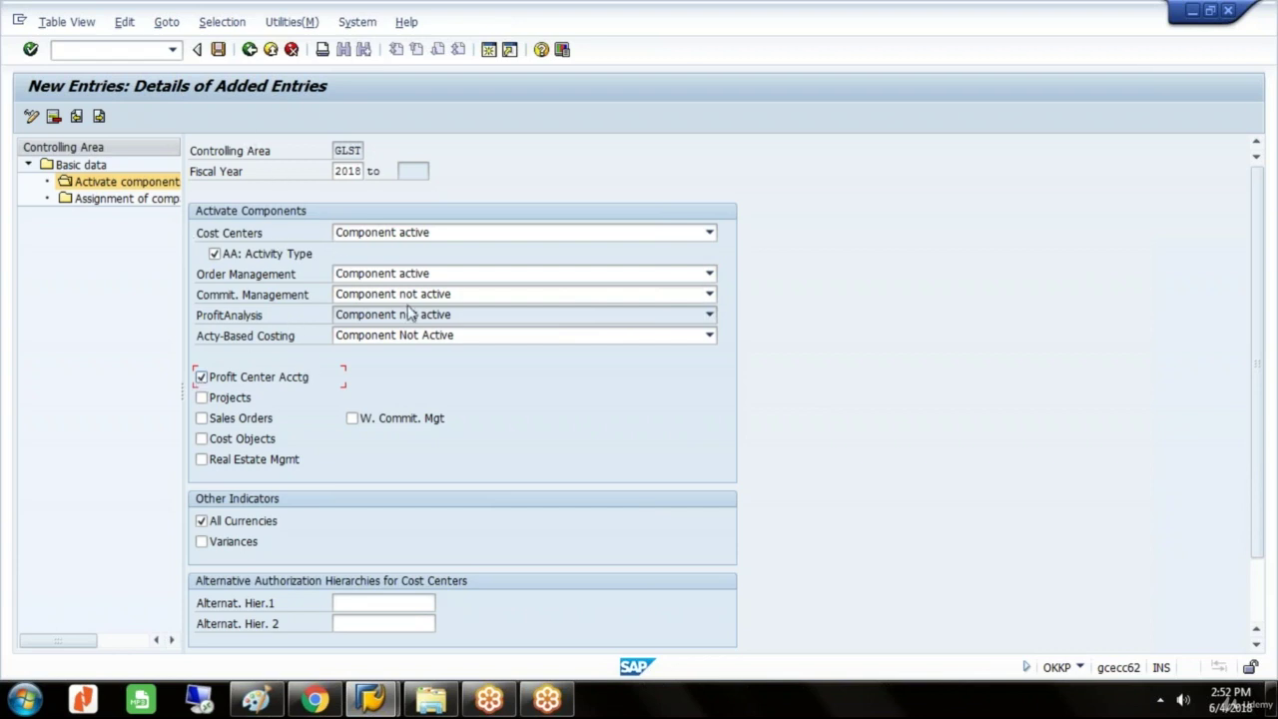
left_click(219, 50)
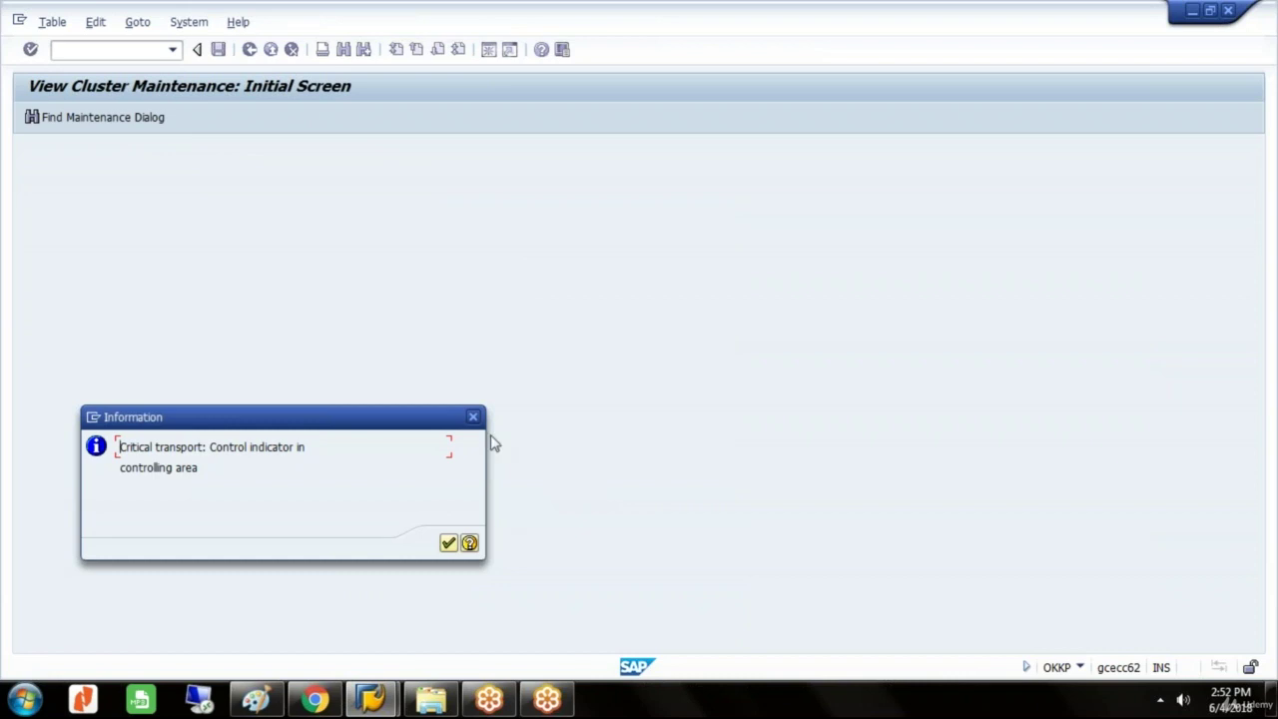
left_click(449, 542)
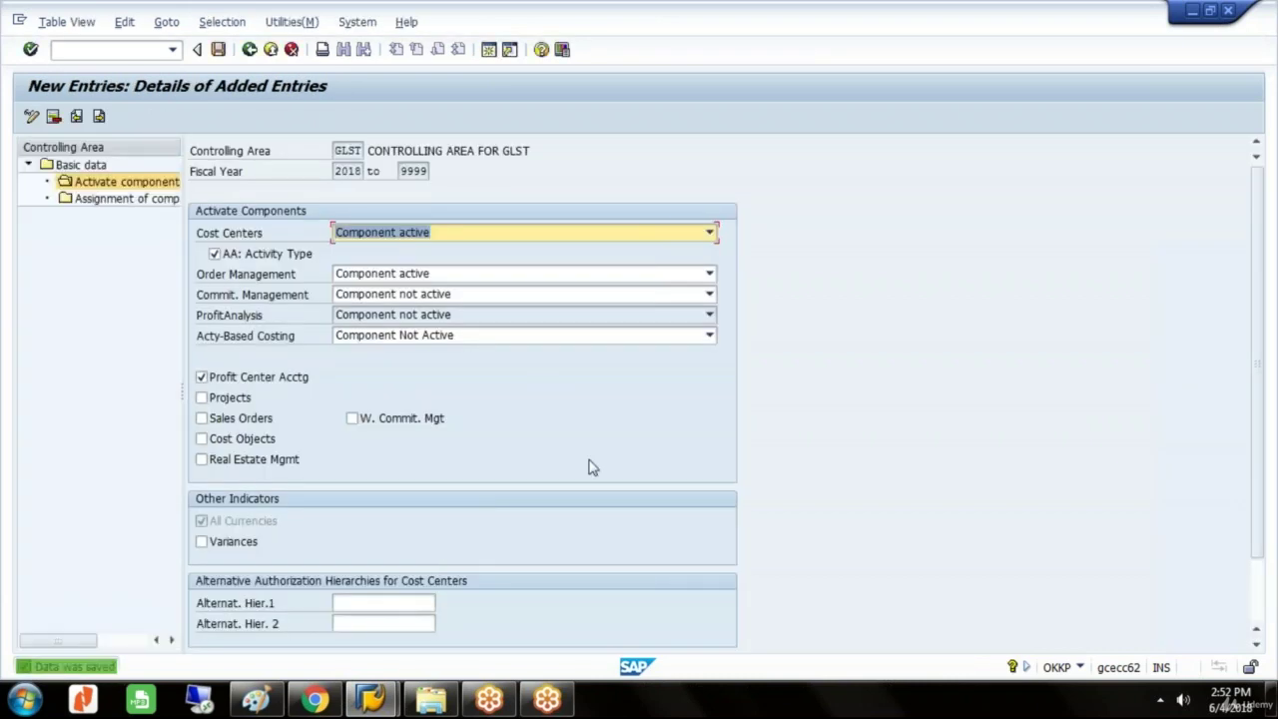
- Leave the controlling area maintenance and its activity selection to return to the implementation guide structure
left_click(249, 50)
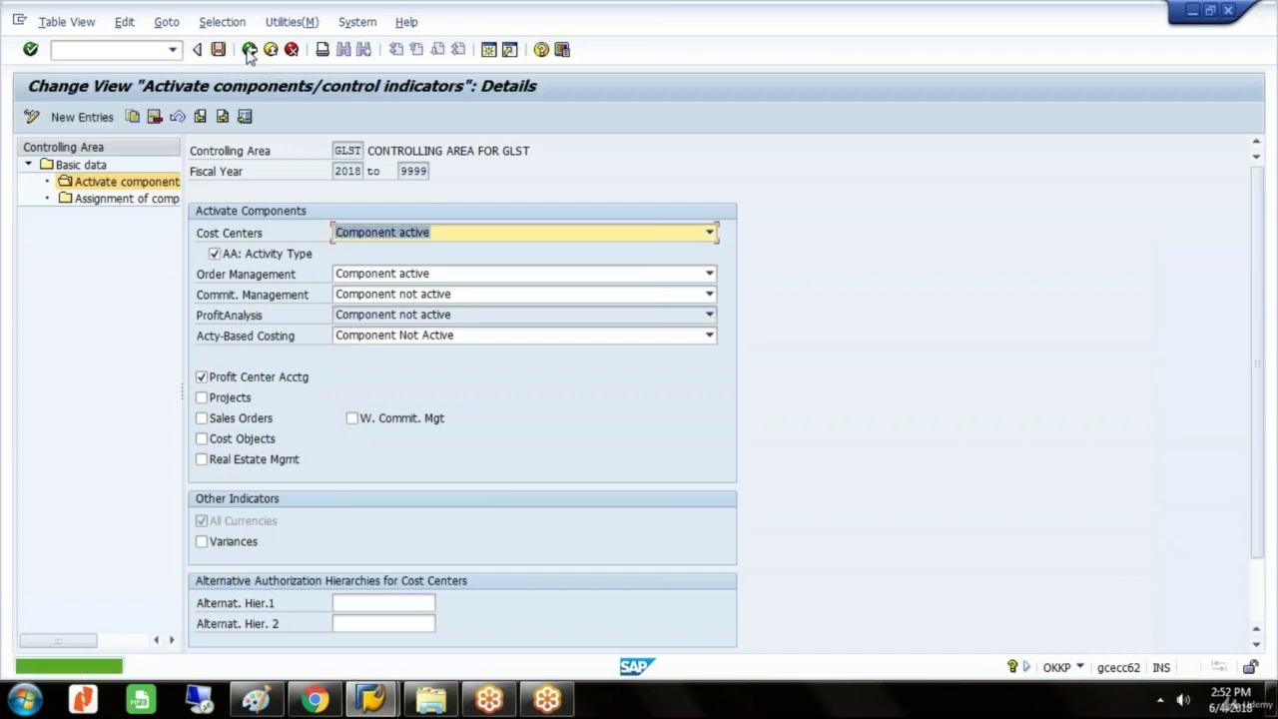
left_click(249, 50)
left_click(249, 50)
left_click(249, 50)
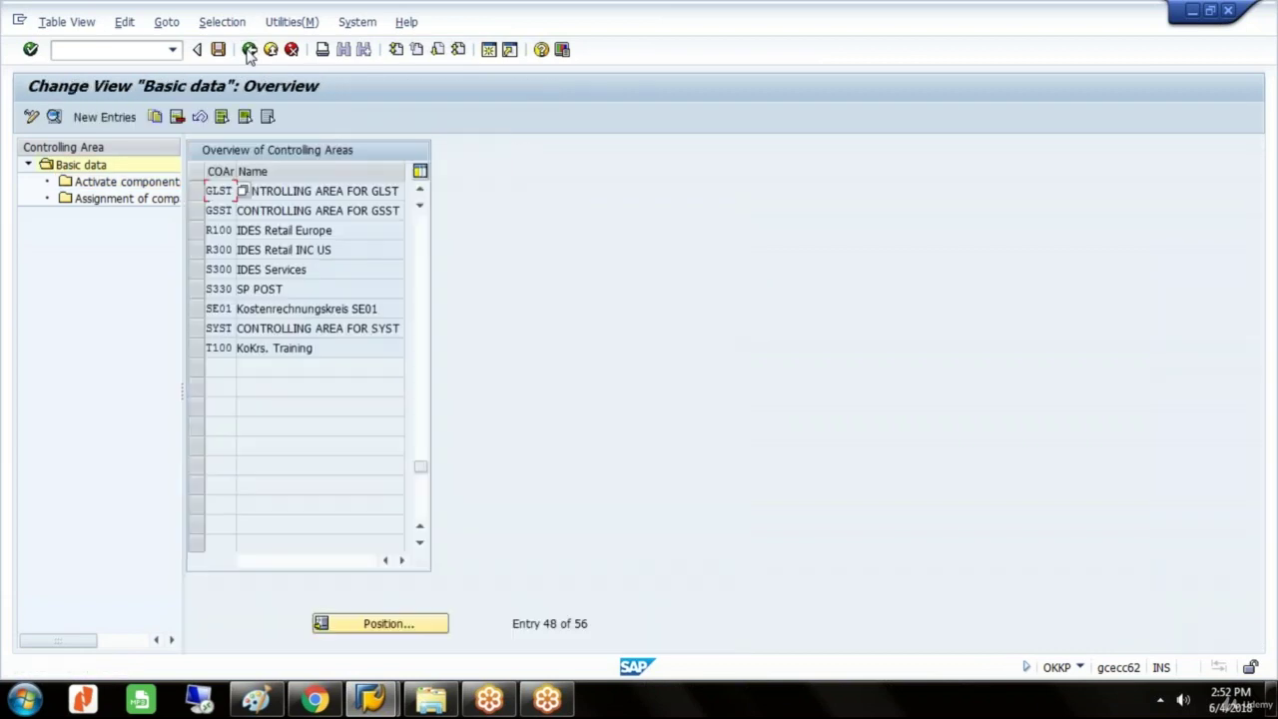
left_click(249, 50)
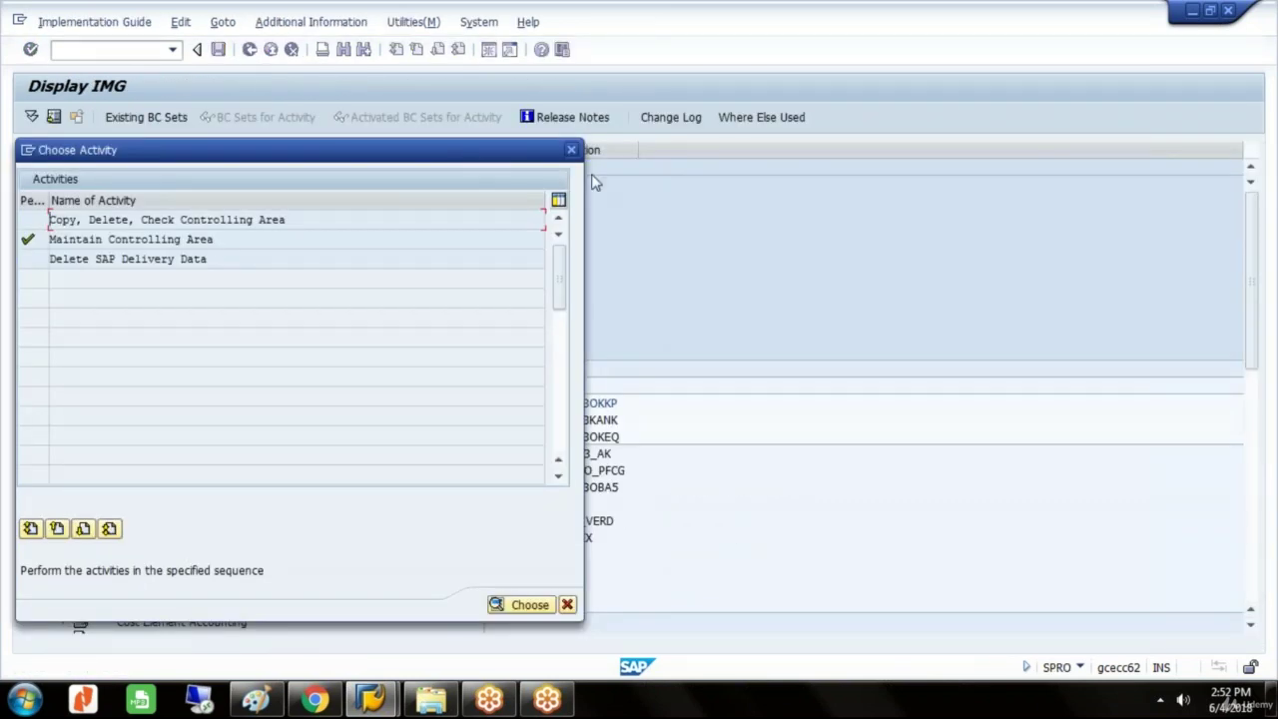
left_click(571, 149)
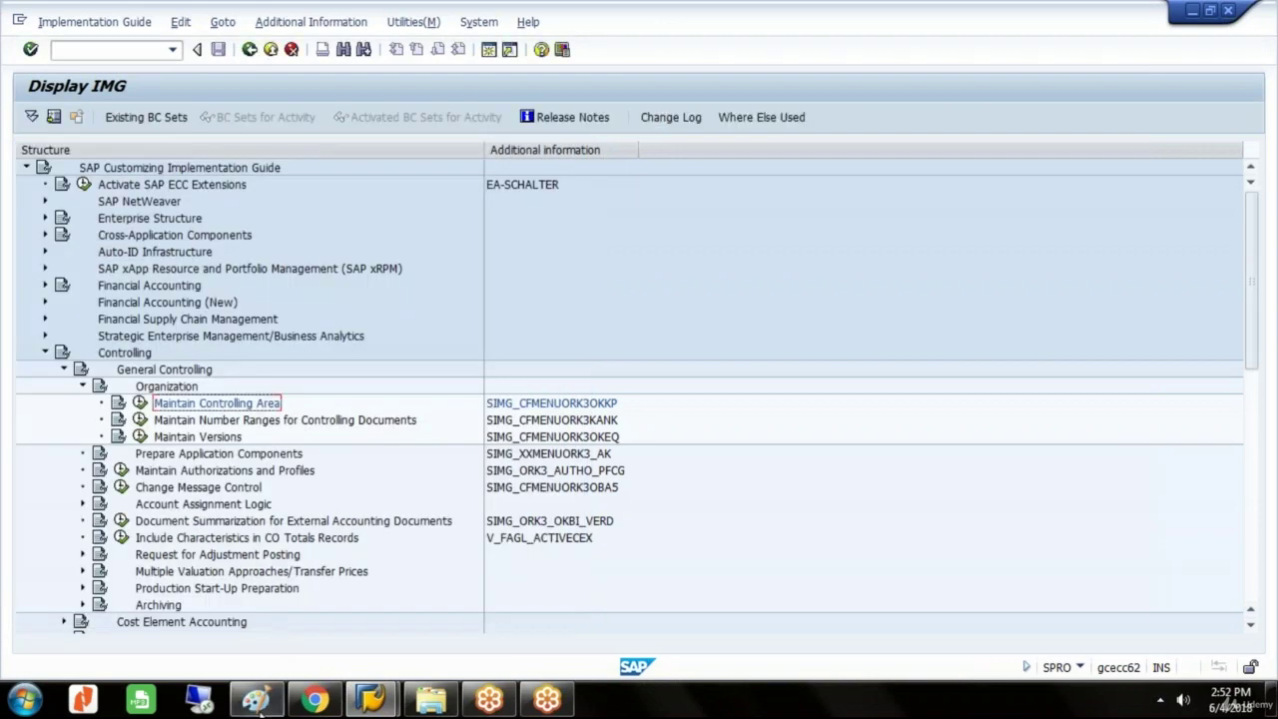
- Switch to Paint and place a text box of about 706 × 134 px beneath the DEPART C line
left_click(258, 701)
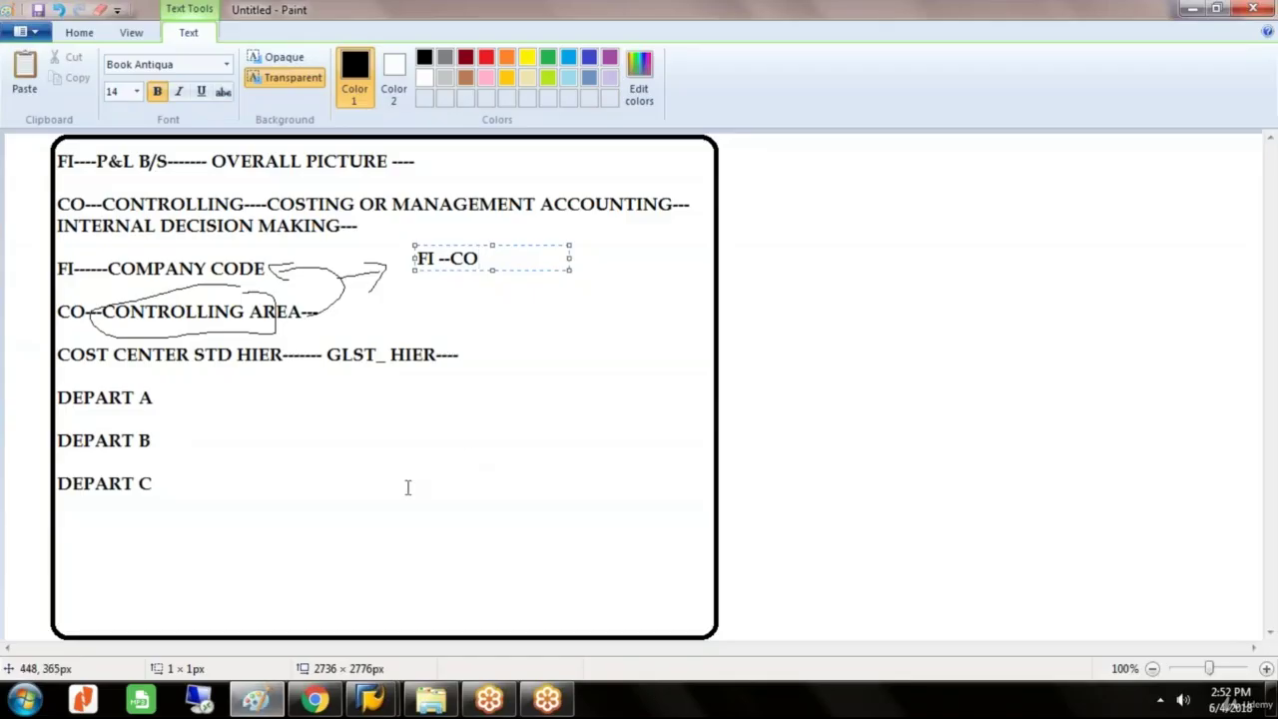
left_click(59, 517)
left_click(59, 517)
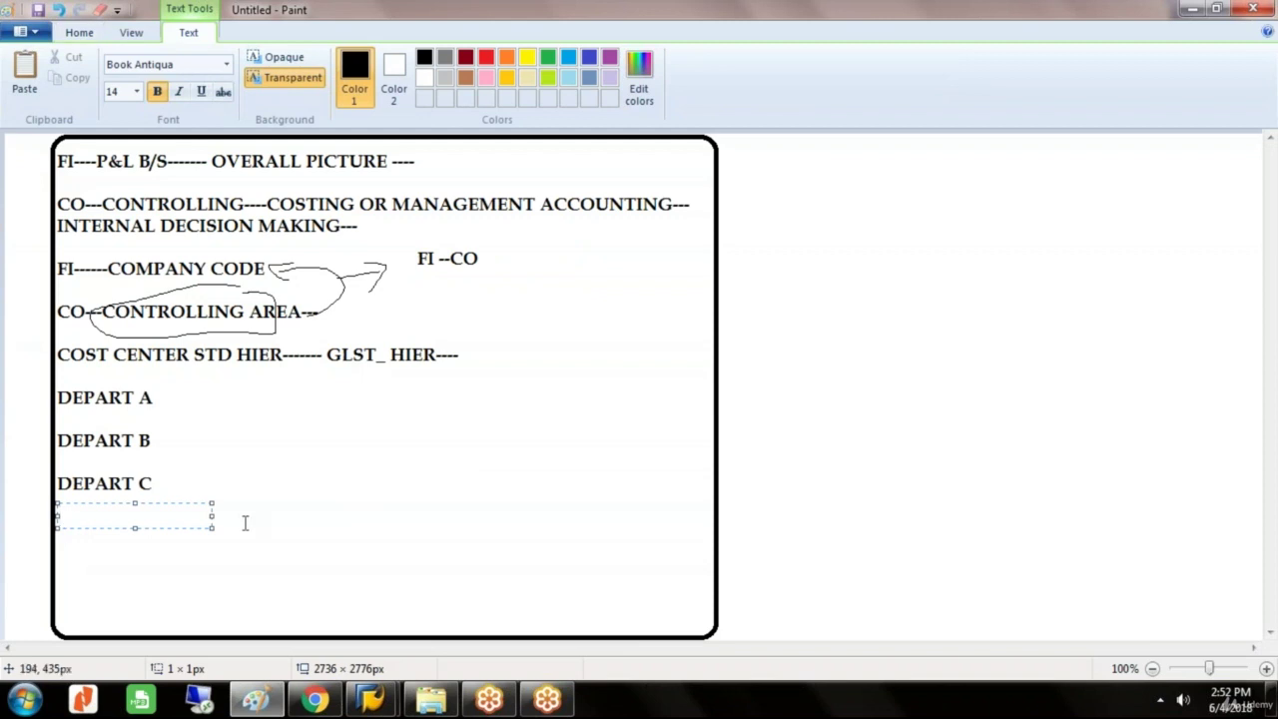
left_click_drag(212, 527, 715, 629)
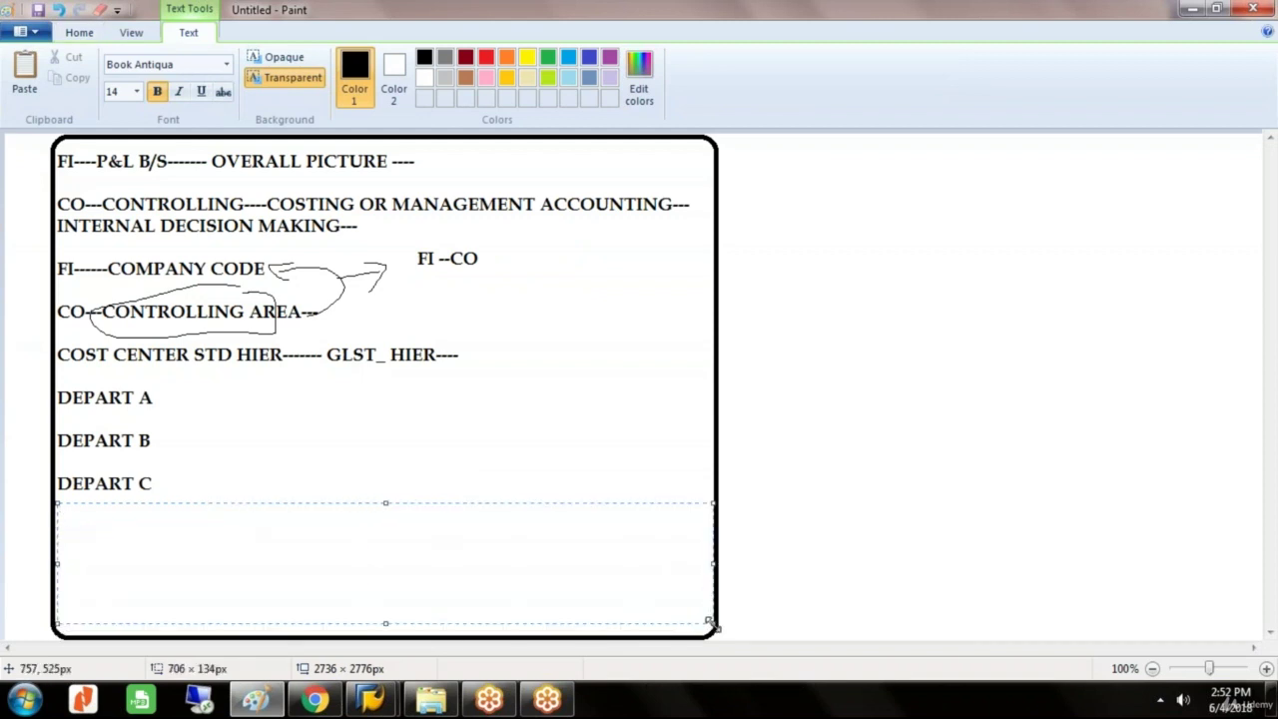
- Write "2.DEFINE NUMBER RANGES FOR CO DOCUMENTS--" with "FI ENTRY----CO DOCUMENT" below it, and highlight "CO DOCUMENT"
type("2.F")
key("BackSpace")
type("DEFINE ")
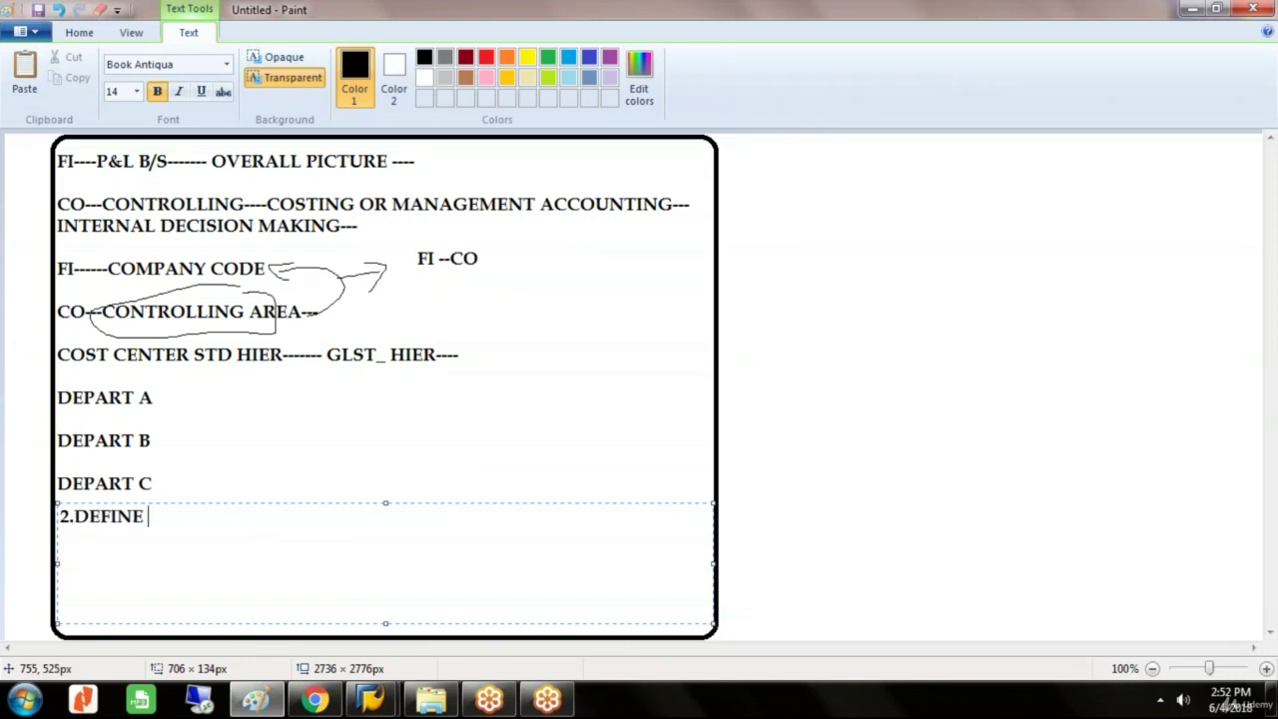
type("NUMBER R")
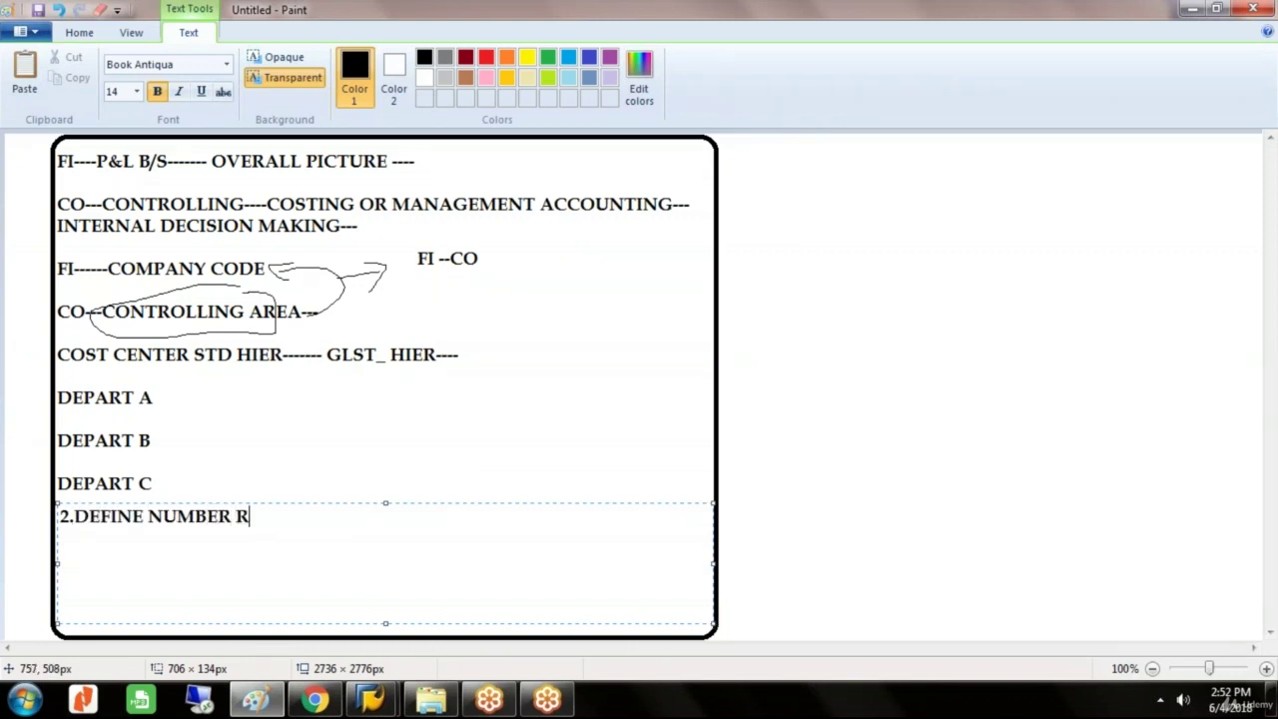
type("ANGES FOR ")
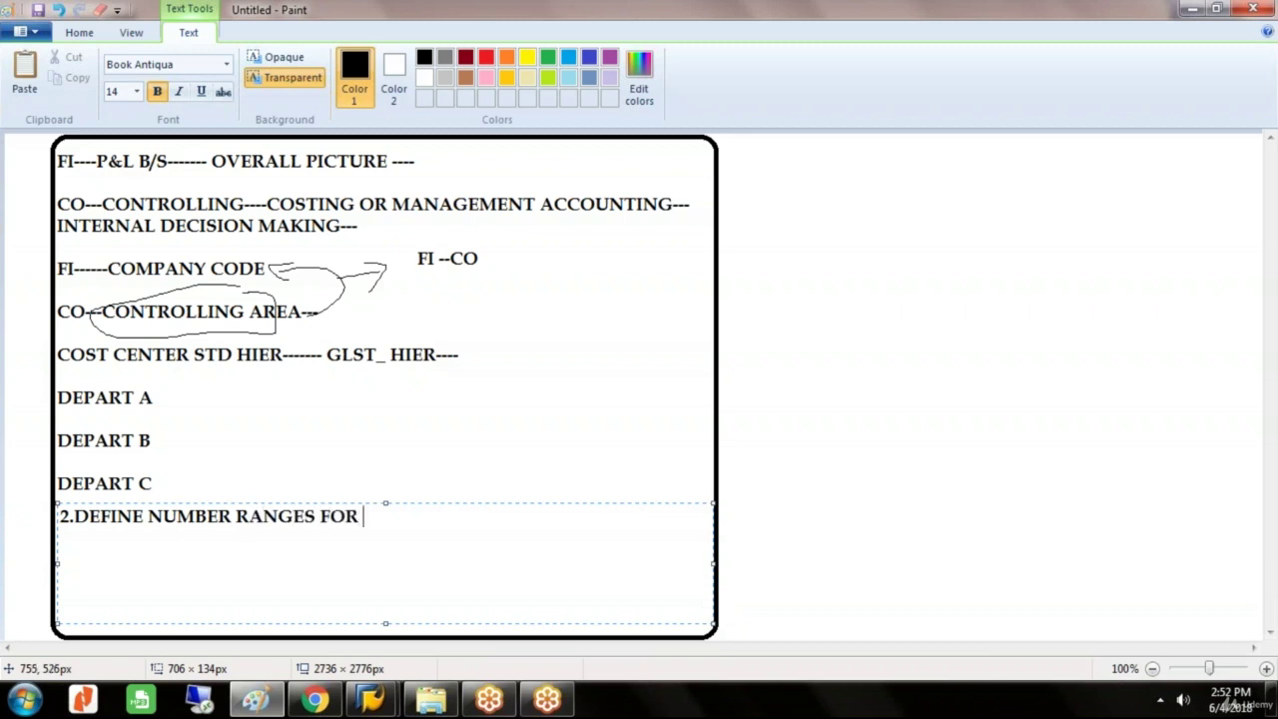
type("CO DOCUMENT")
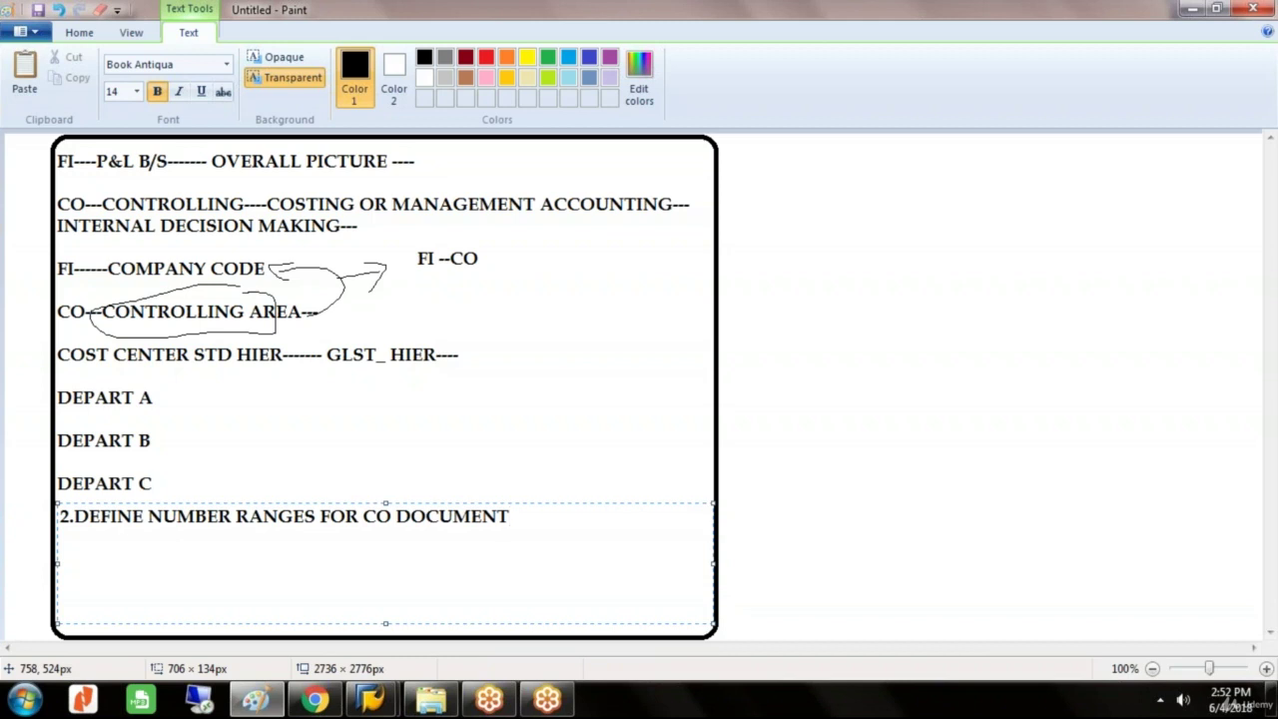
type("S-- FI ")
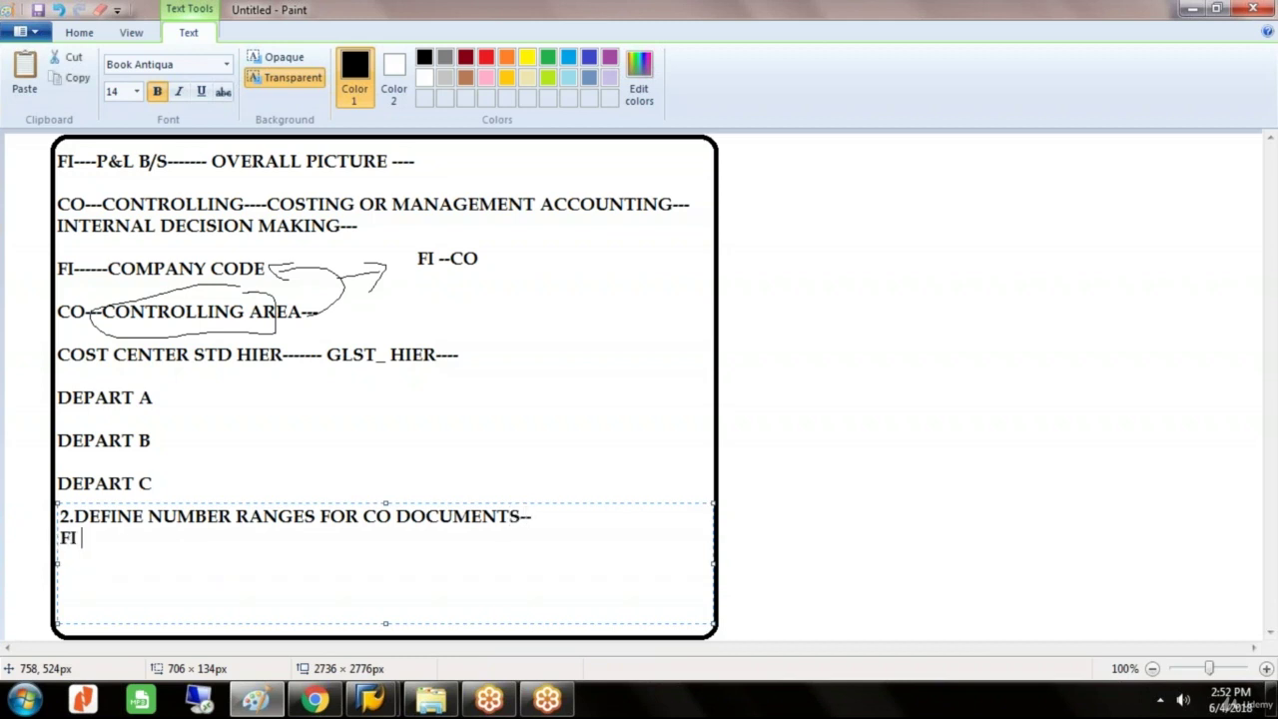
type("ENTRY")
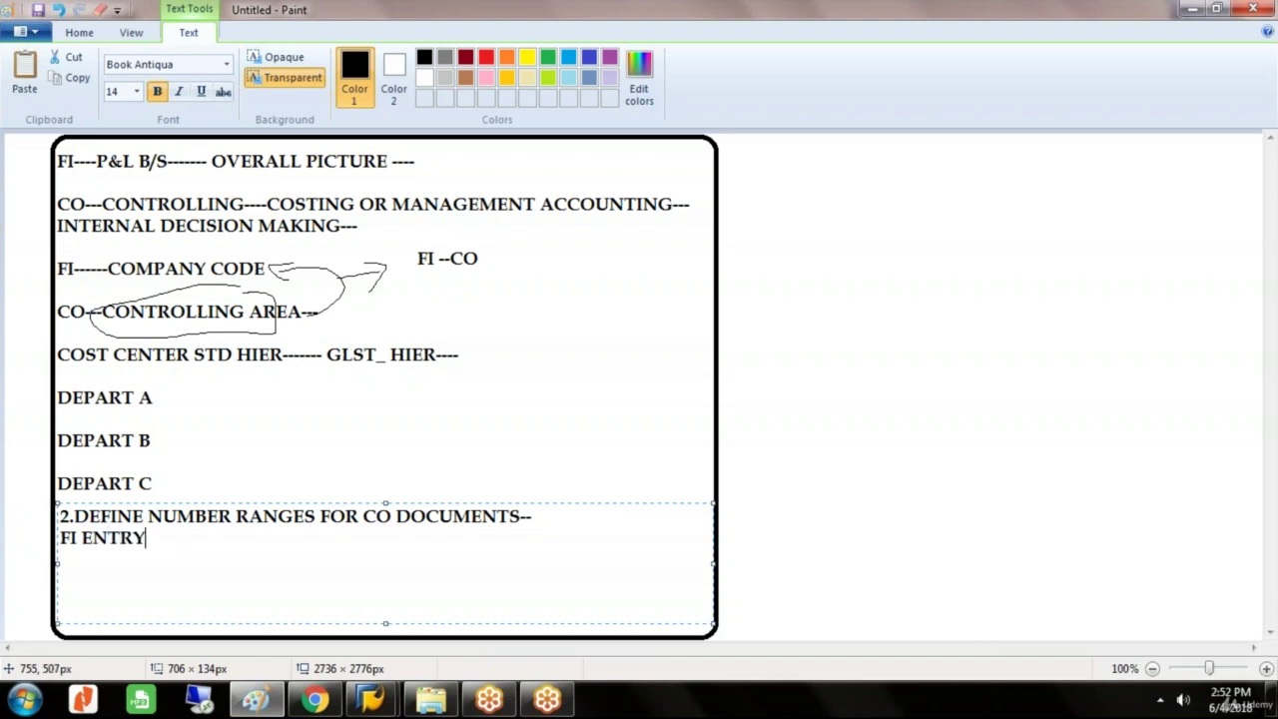
type("----CO DOCUMENT")
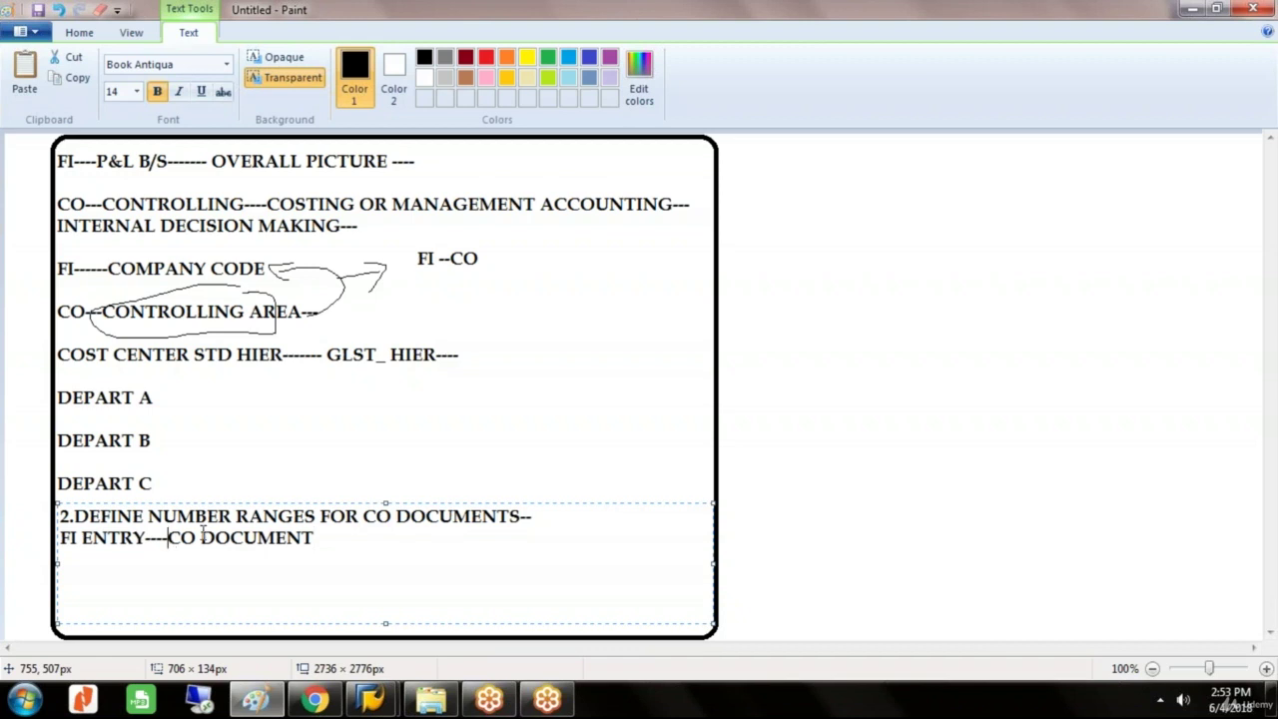
left_click_drag(168, 537, 327, 536)
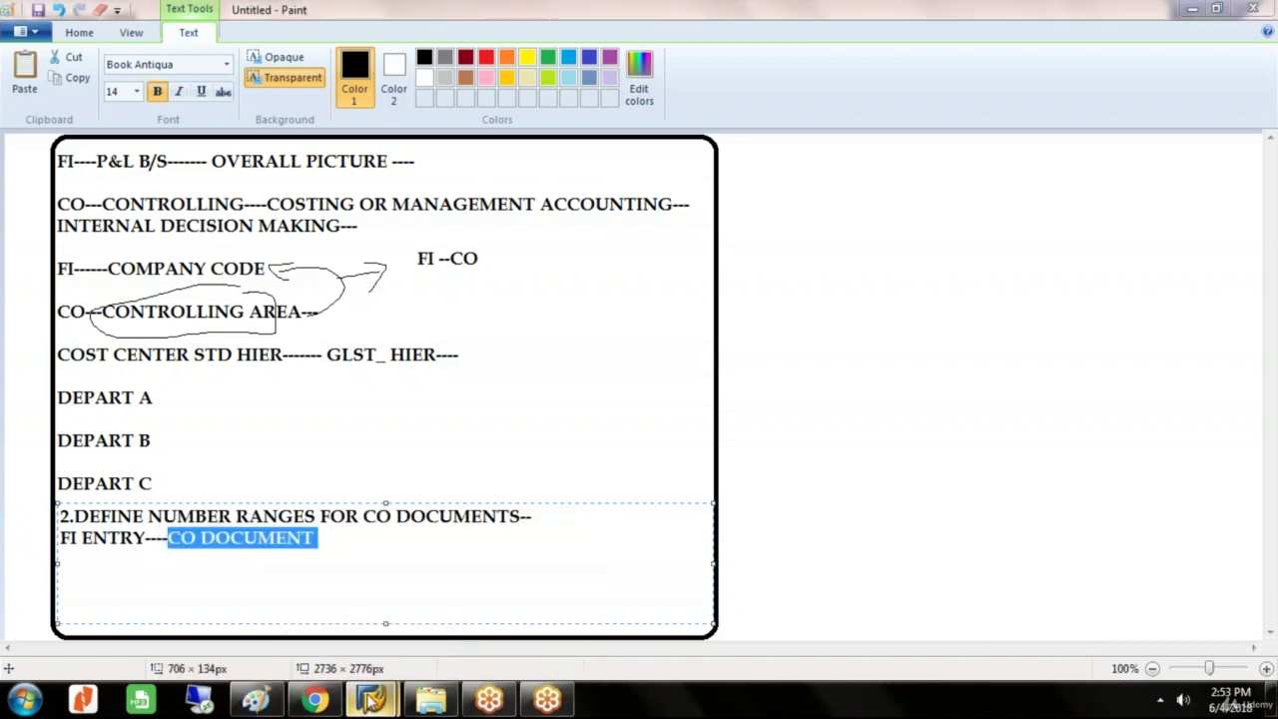
- Switch back to SAP and open the Maintain Number Ranges for Controlling Documents activity under Organization
mouse_move(371, 699)
left_click(470, 594)
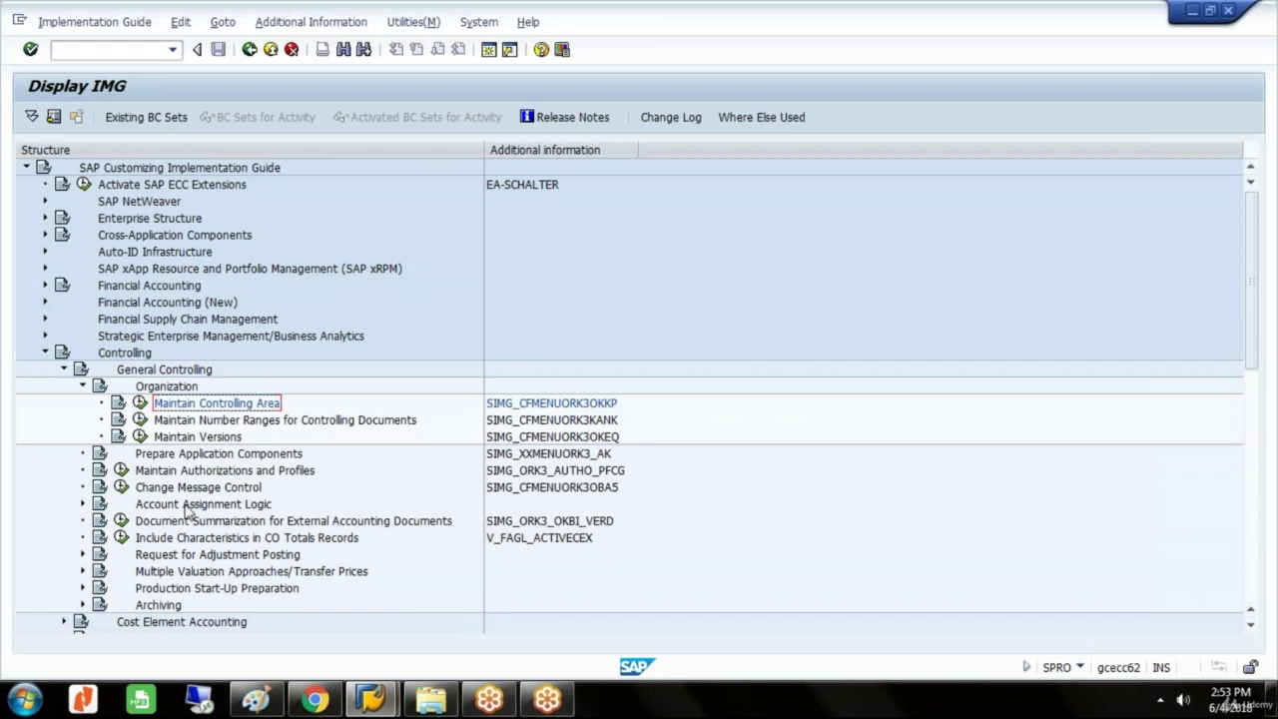
left_click(174, 423)
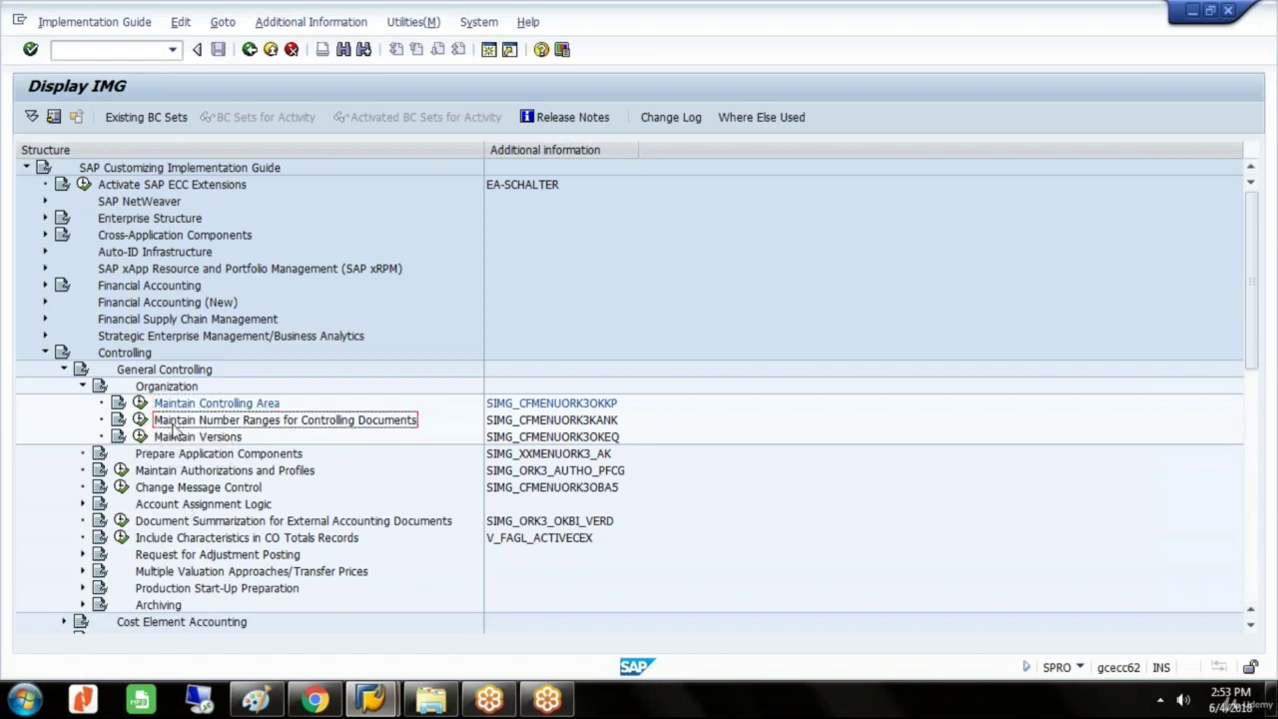
left_click(599, 422)
left_click(397, 423)
left_click(140, 420)
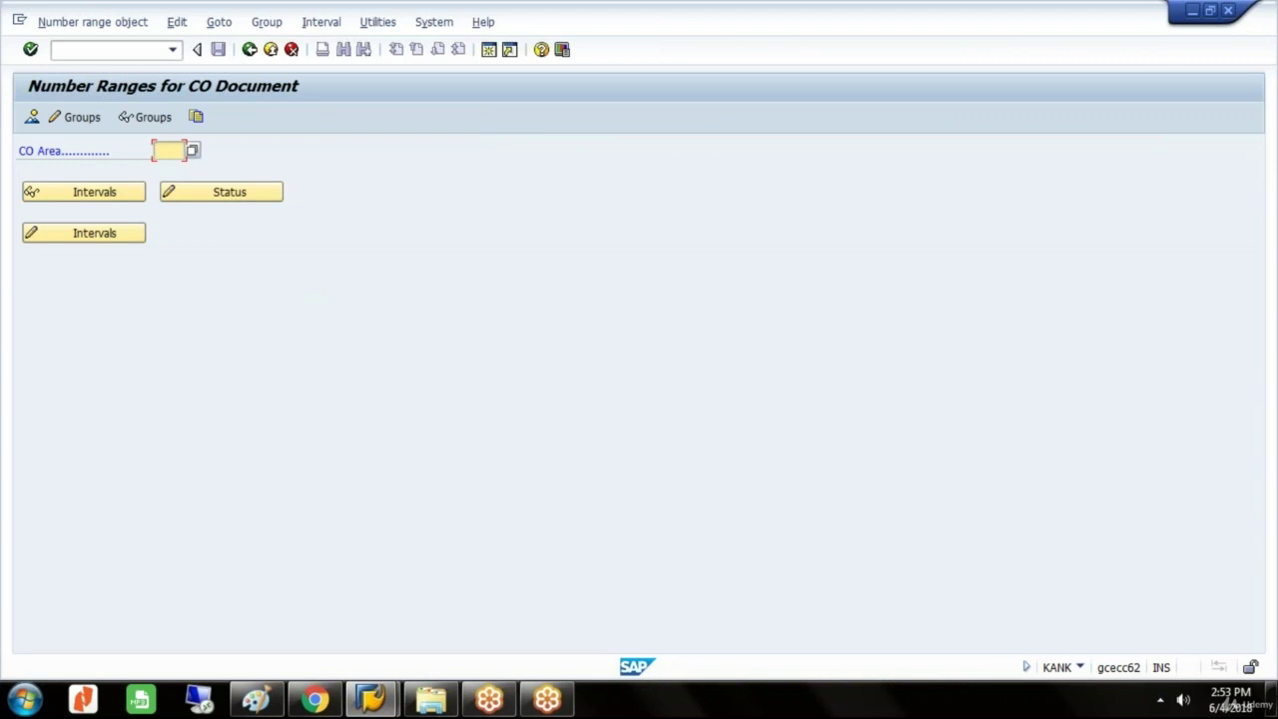
- Enter GLST as the CO area and open its number range groups for maintenance
type("G")
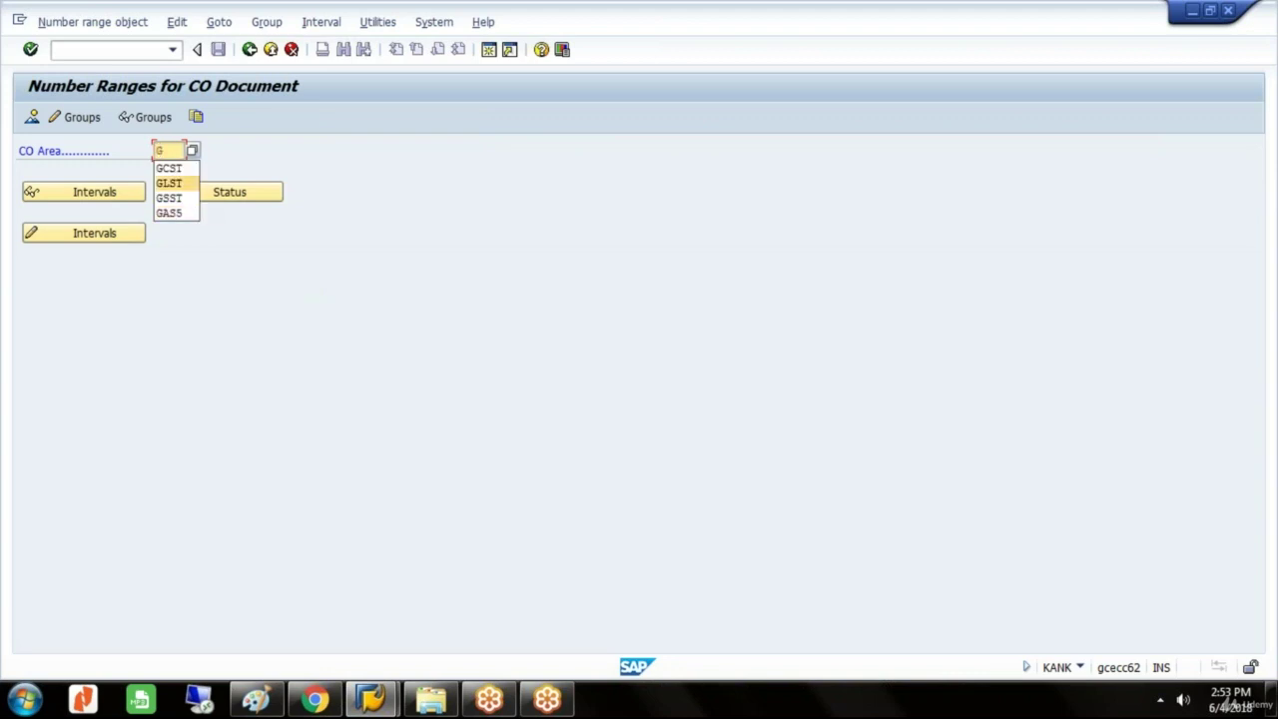
left_click(175, 184)
left_click(116, 237)
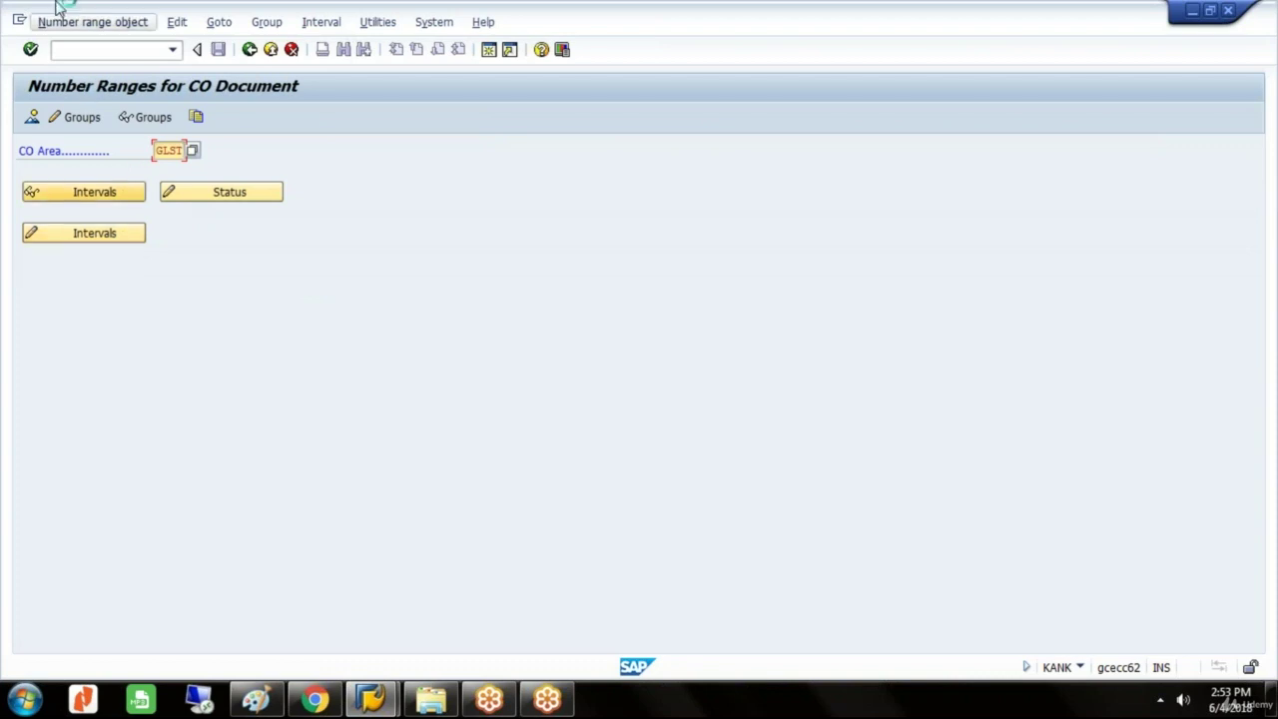
left_click(82, 118)
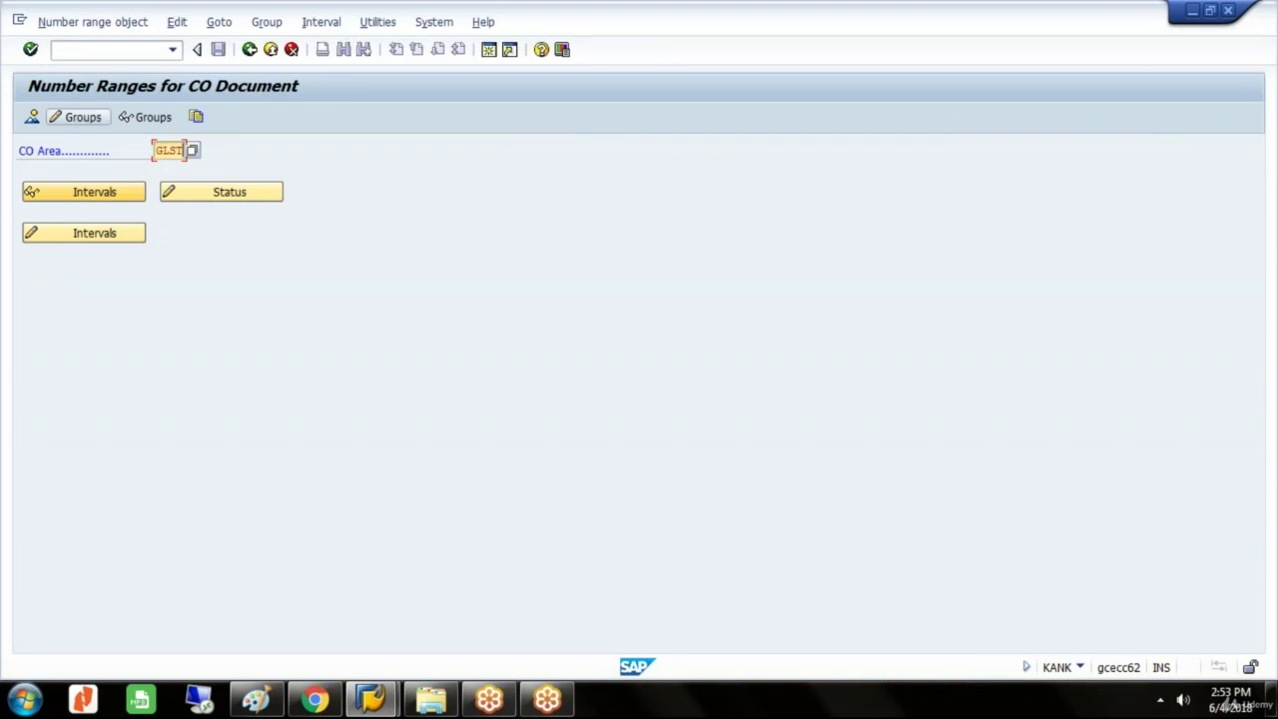
left_click(82, 118)
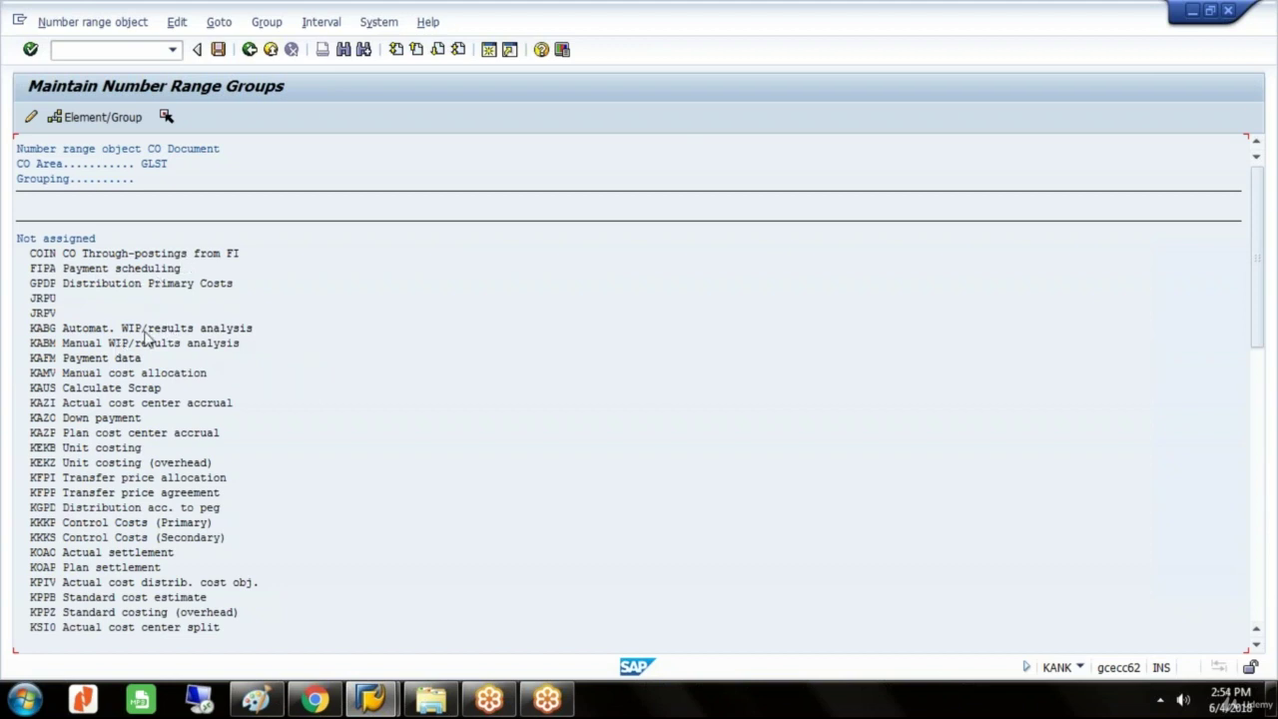
- Insert a number range group named "CO NUMBER RANGES FOR GLST" with an interval from 1 to 1000000 and save it
left_click(267, 23)
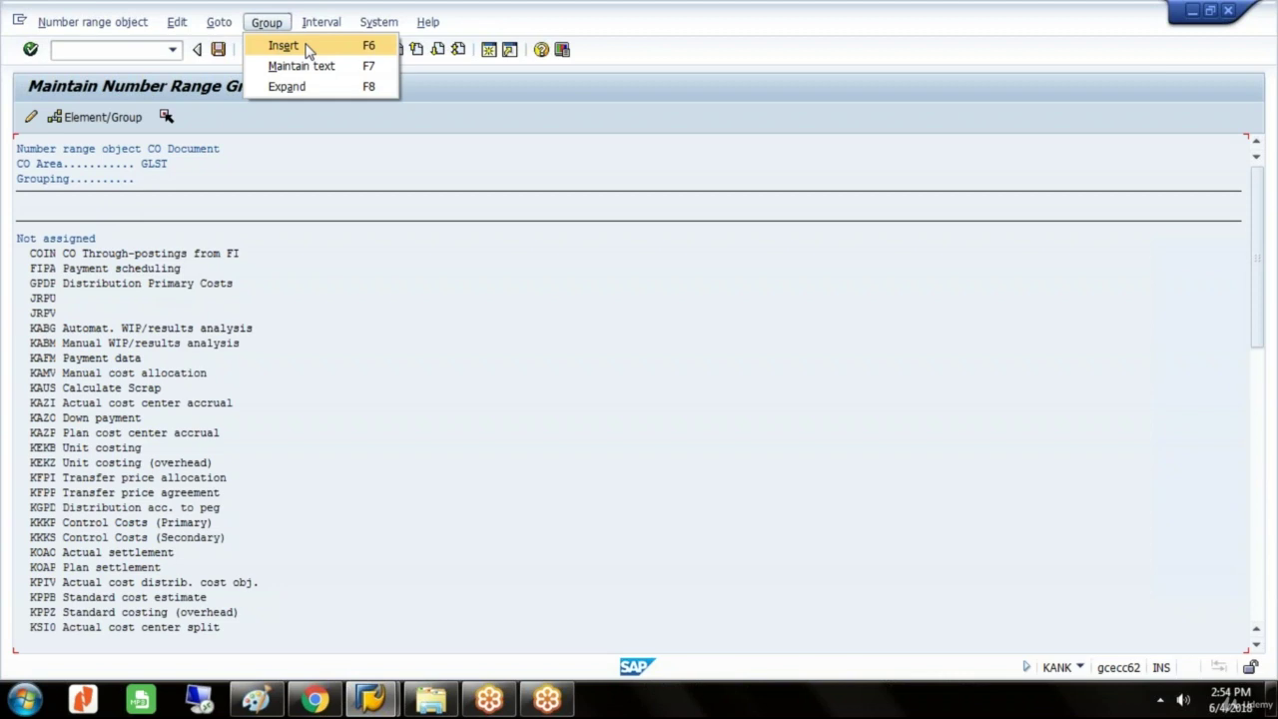
left_click(309, 51)
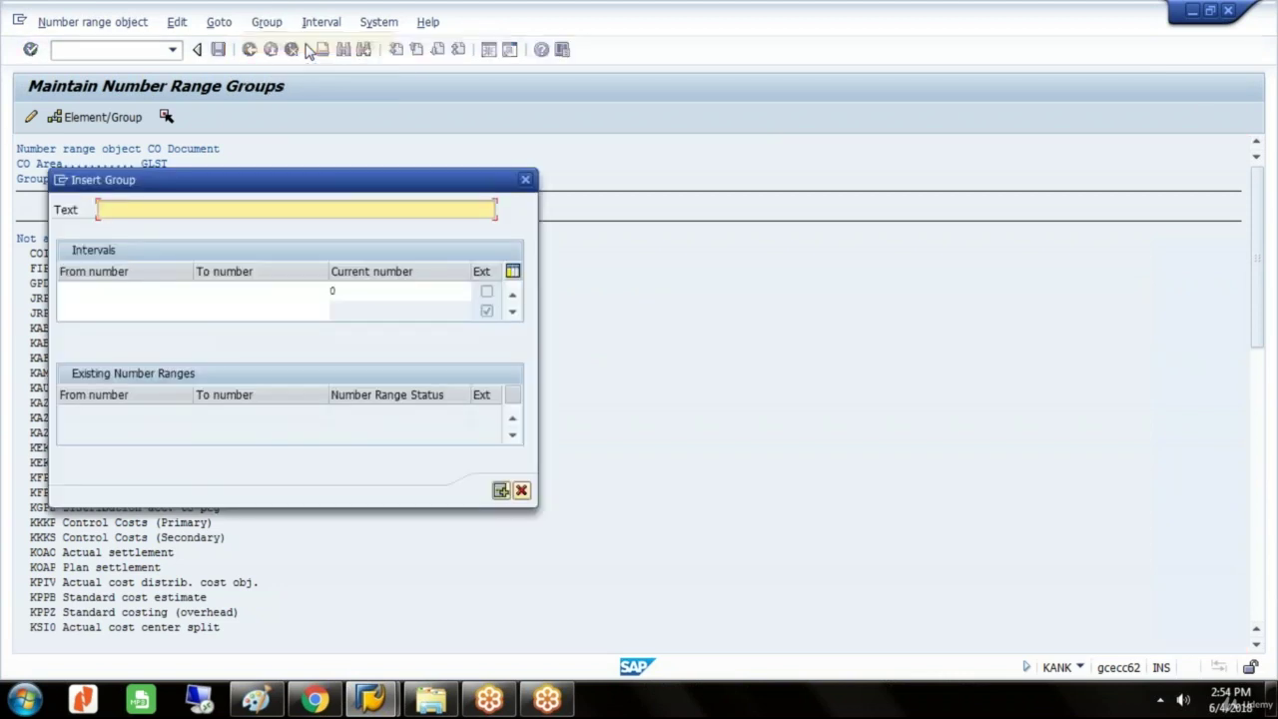
type("CO NUMBER RANGES FOR GLST")
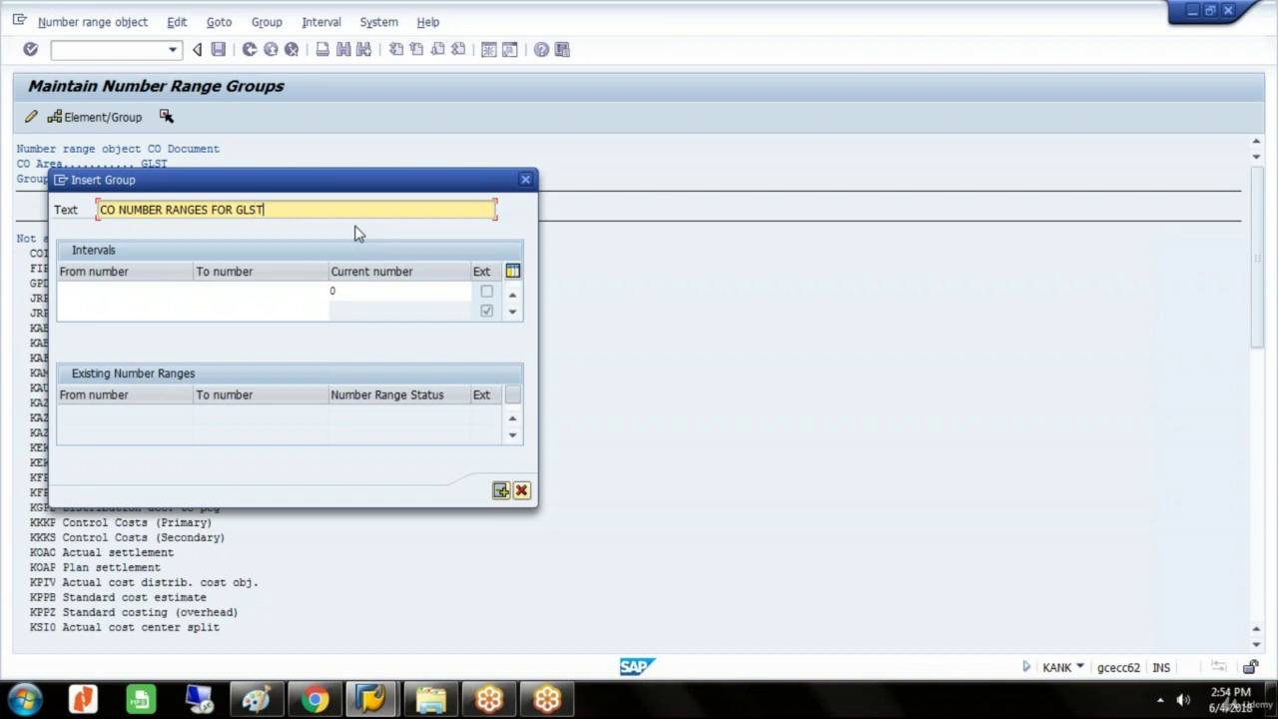
left_click(128, 291)
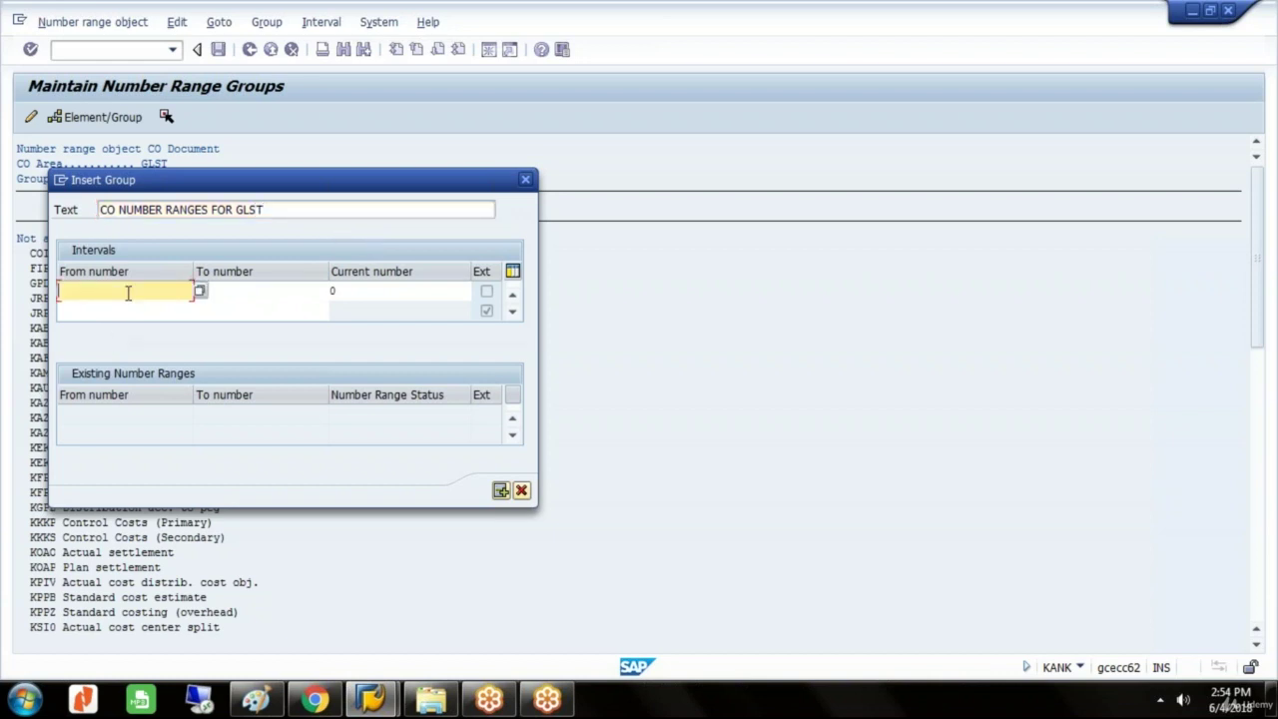
left_click(245, 292)
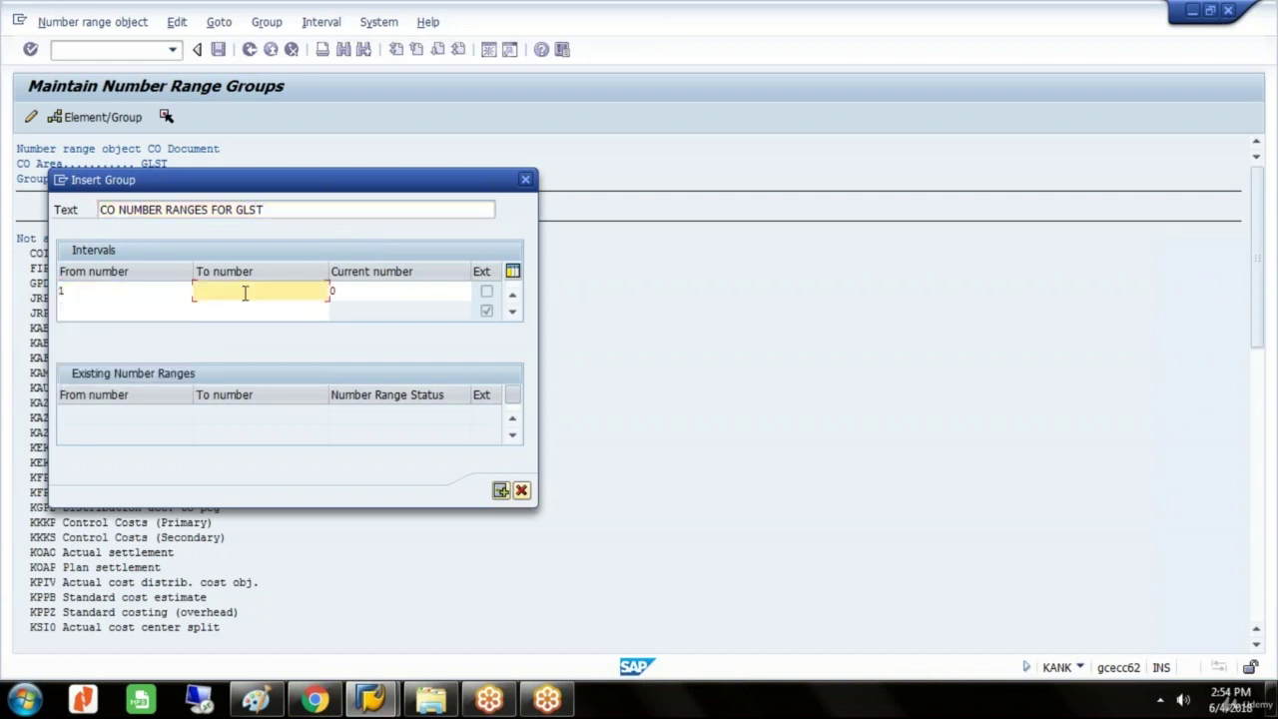
type("100000")
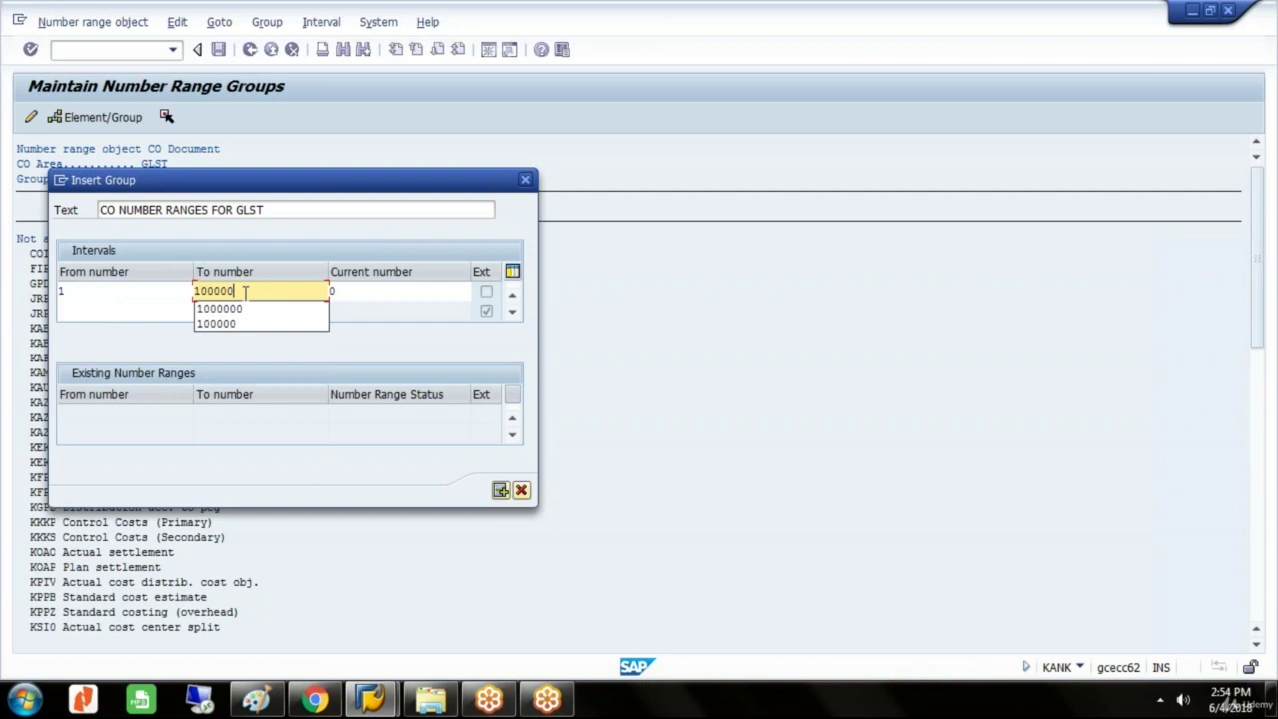
type("0")
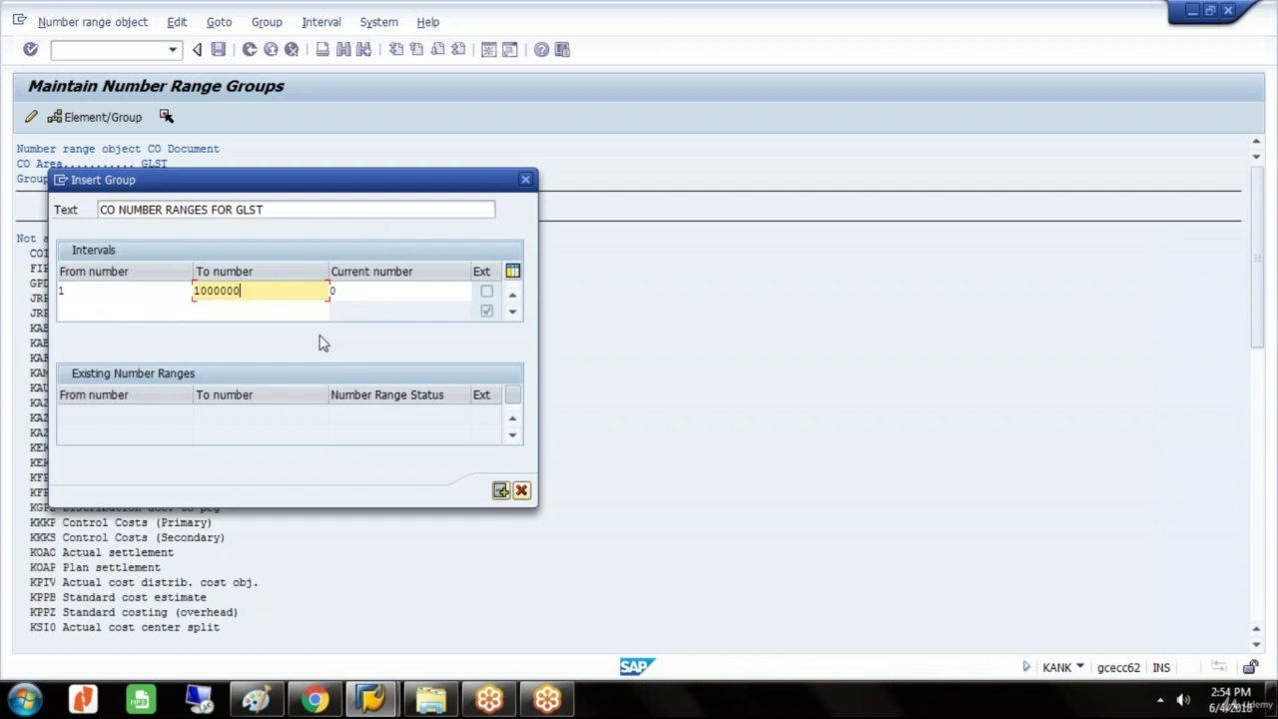
key("Return")
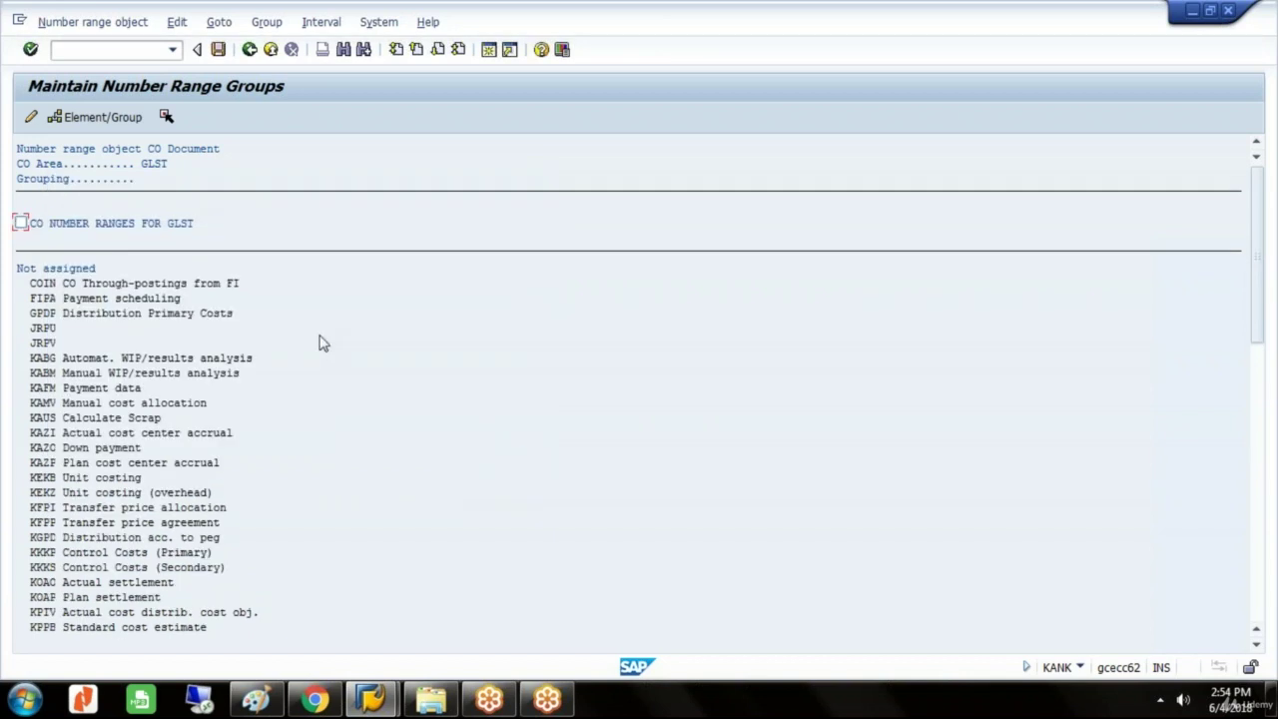
left_click(218, 50)
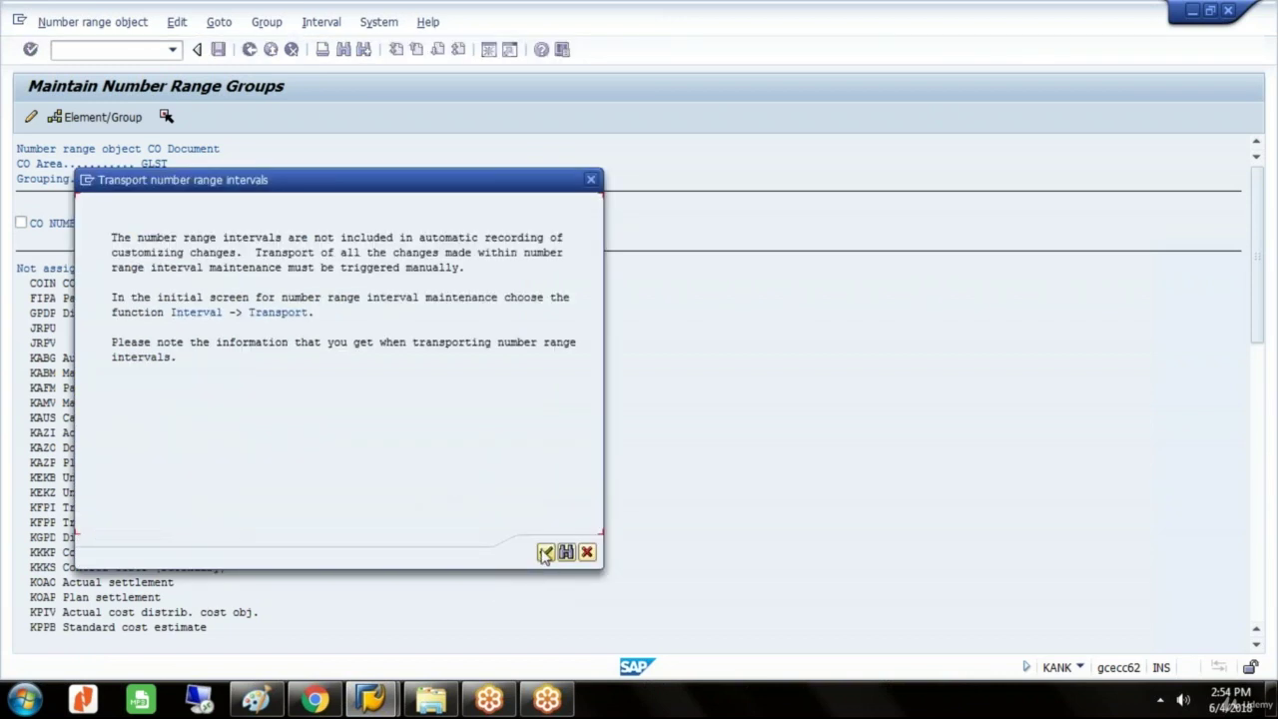
left_click(546, 554)
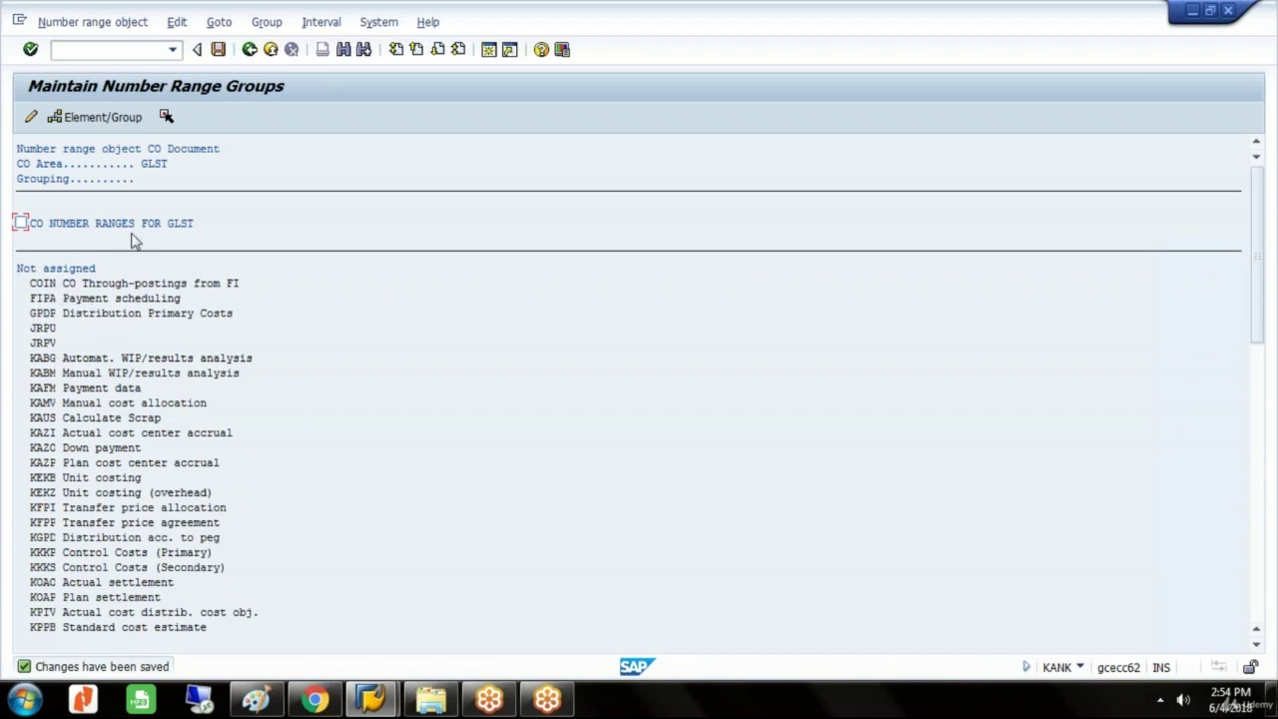
- Select the unassigned elements COIN CO Through-postings from FI, RKP1 Planning primary costs and RKU1 Repost costs
left_click(48, 285)
left_click(74, 286)
double_click(75, 286)
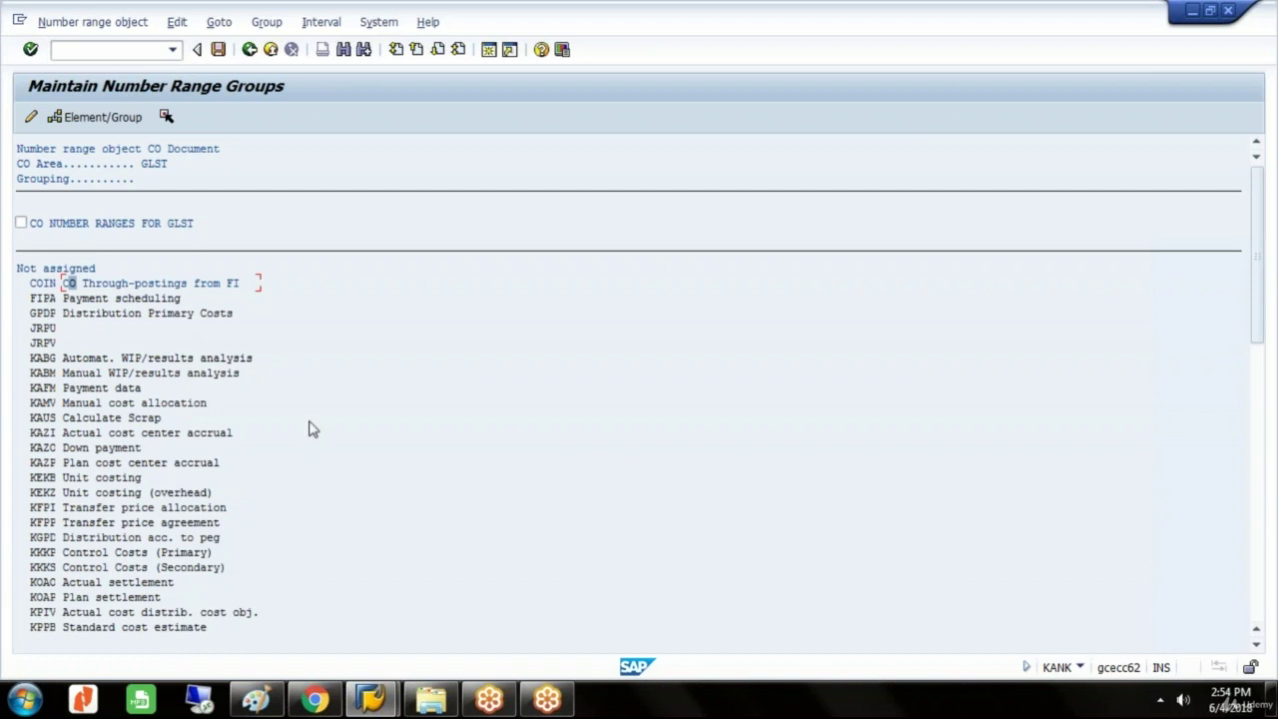
left_click(1257, 646)
left_click_drag(1257, 646, 1257, 646)
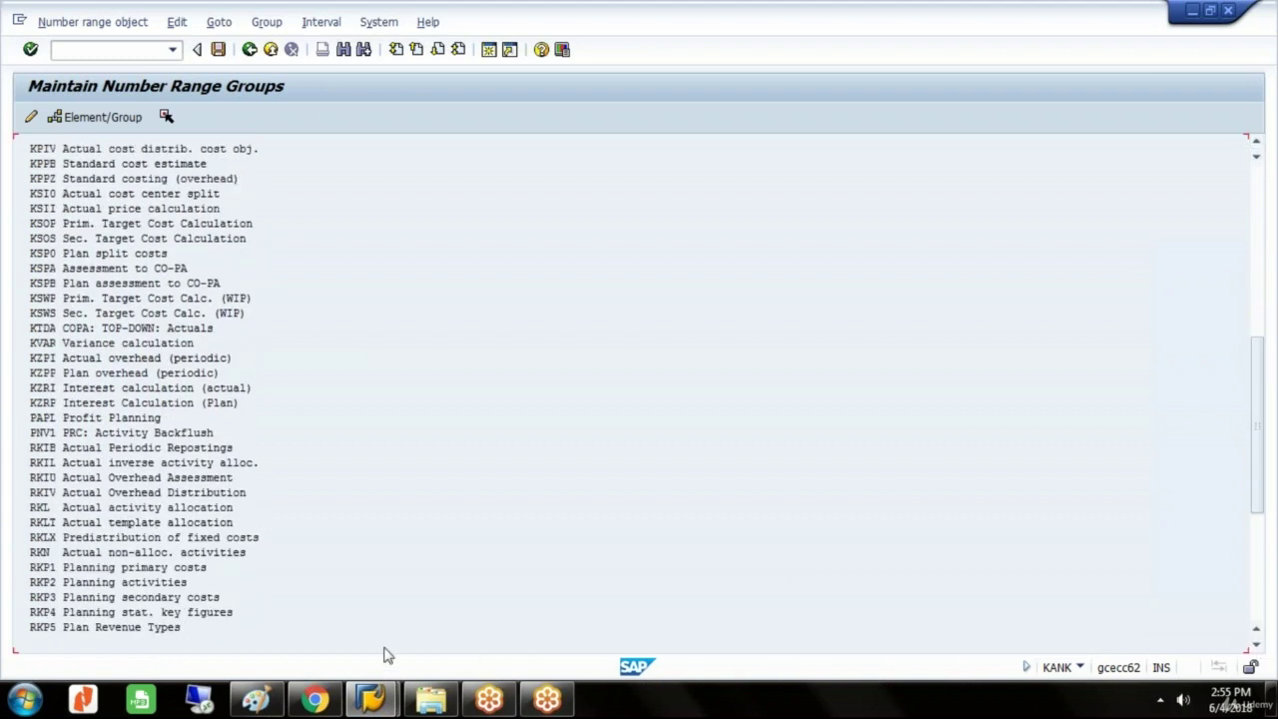
left_click(130, 568)
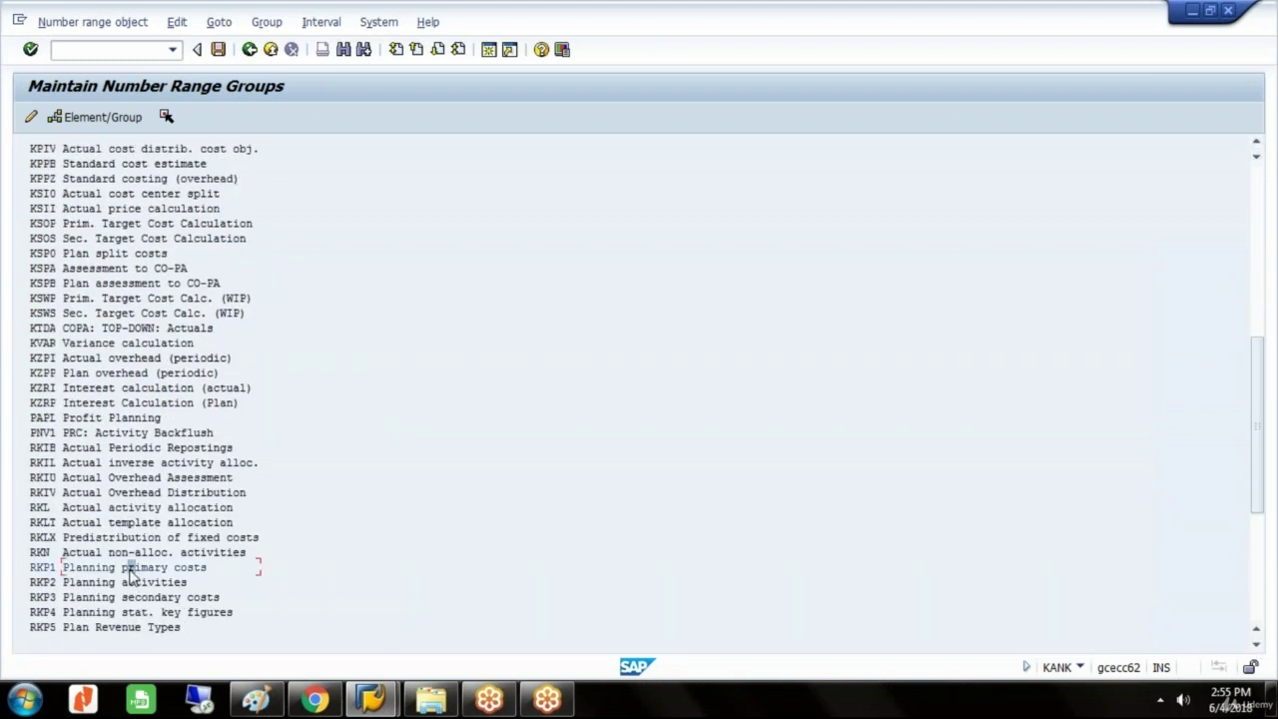
left_click(1256, 644)
left_click_drag(1256, 646, 1257, 646)
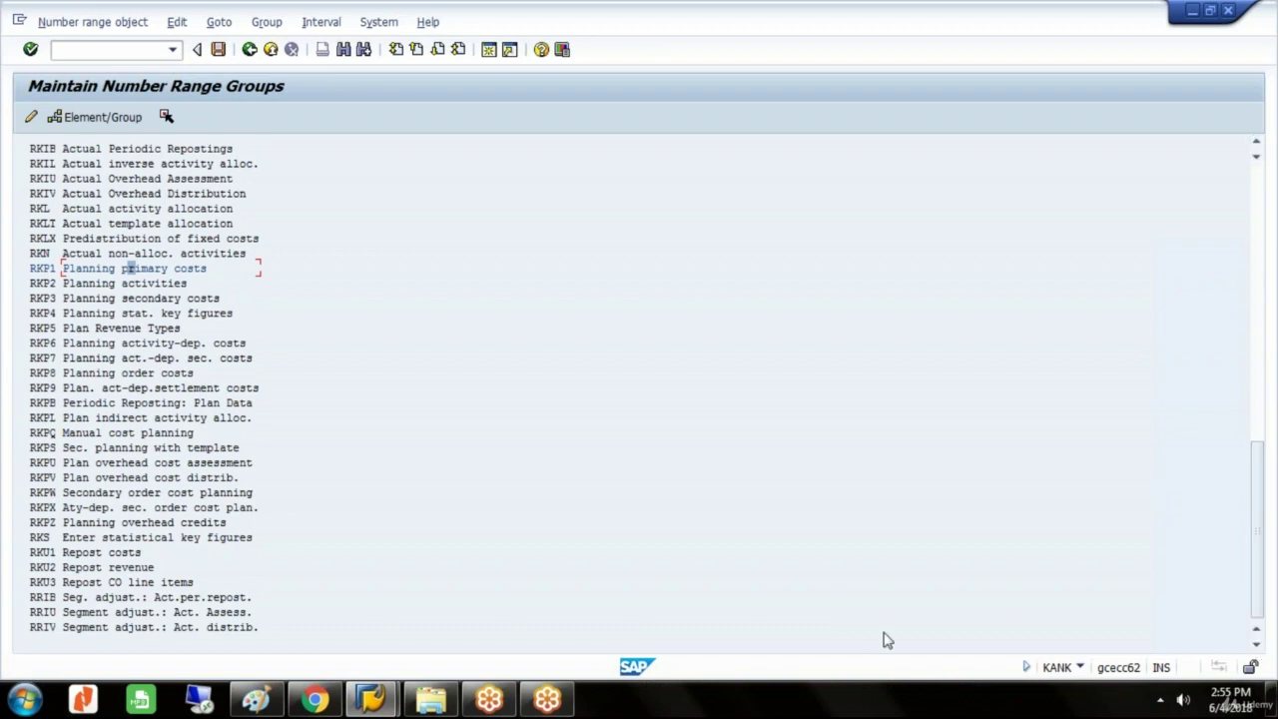
left_click(54, 553)
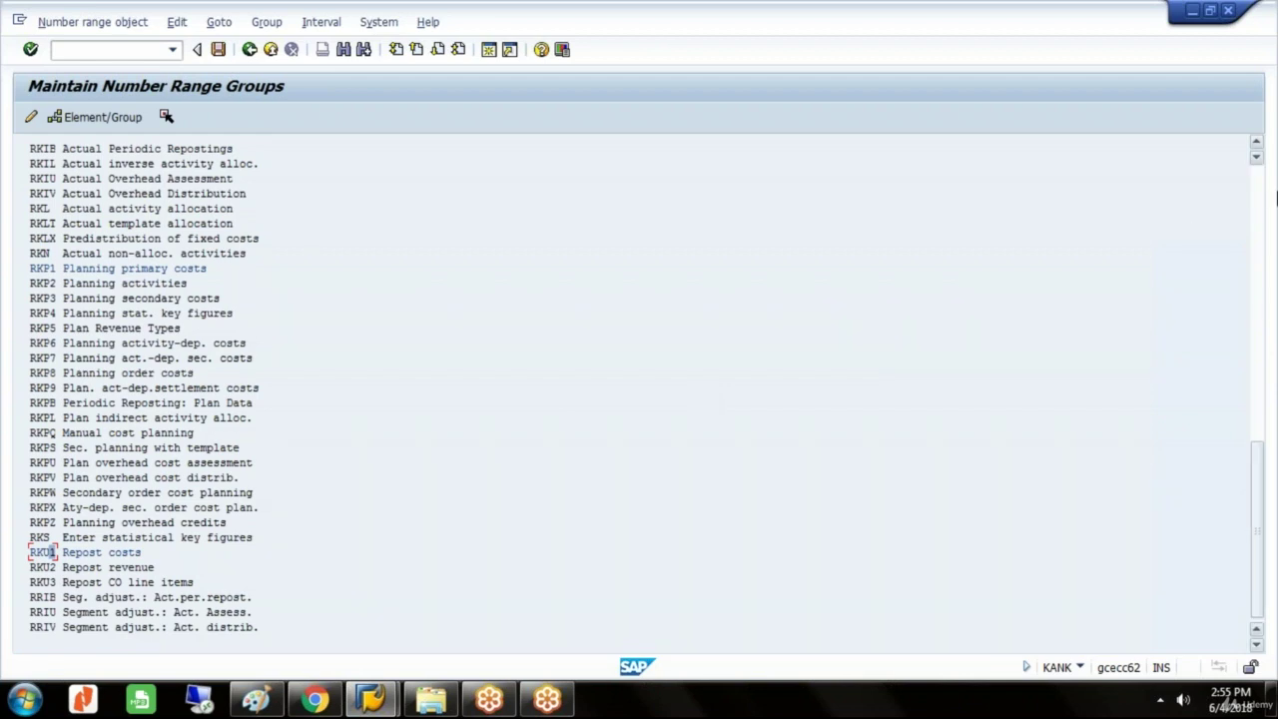
- Assign the selected elements to the CO NUMBER RANGES FOR GLST group, save, and return to the implementation guide
left_click(1258, 146)
left_click(1258, 146)
left_click(1258, 146)
left_click(1258, 146)
left_click(1259, 146)
left_click_drag(1259, 146, 1258, 145)
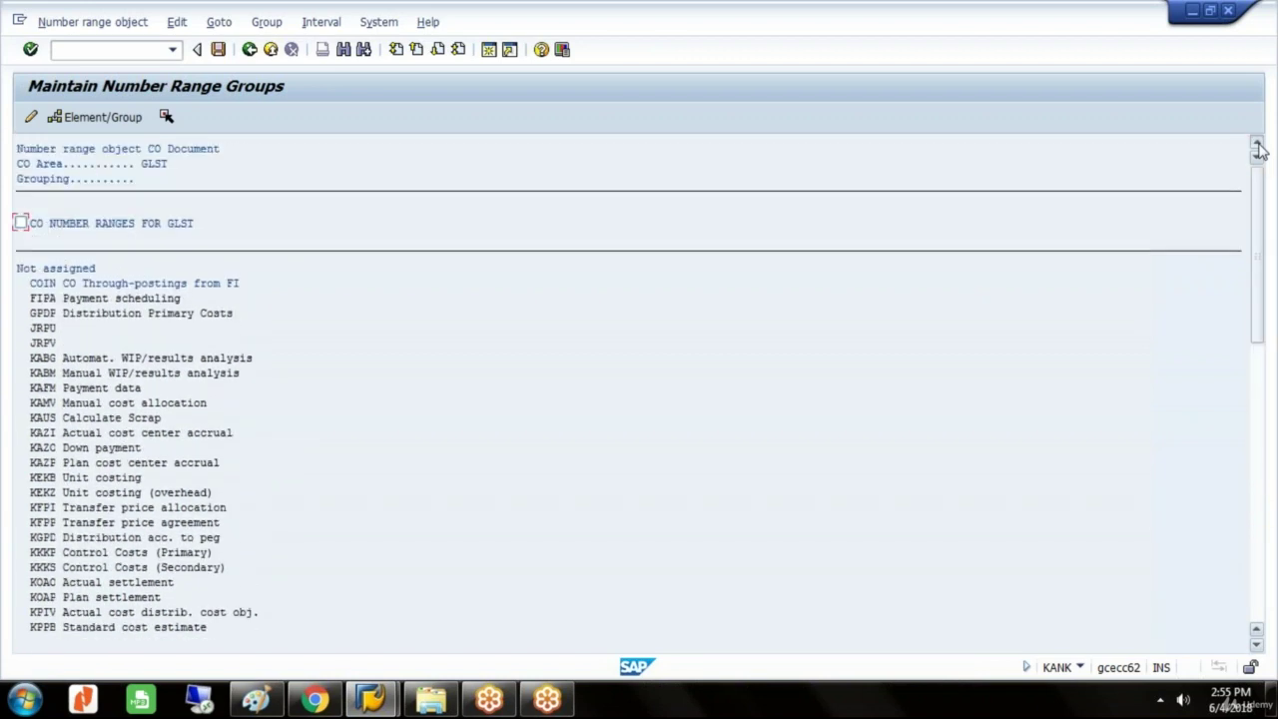
left_click(20, 223)
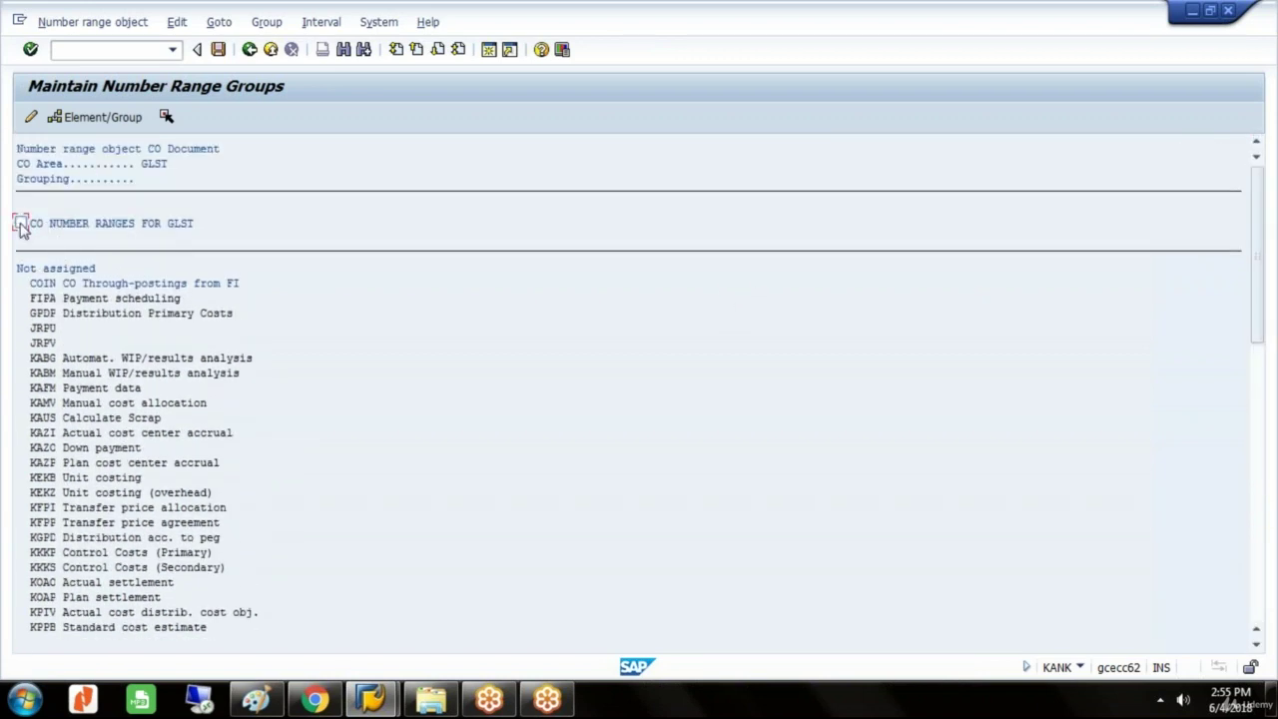
left_click(104, 116)
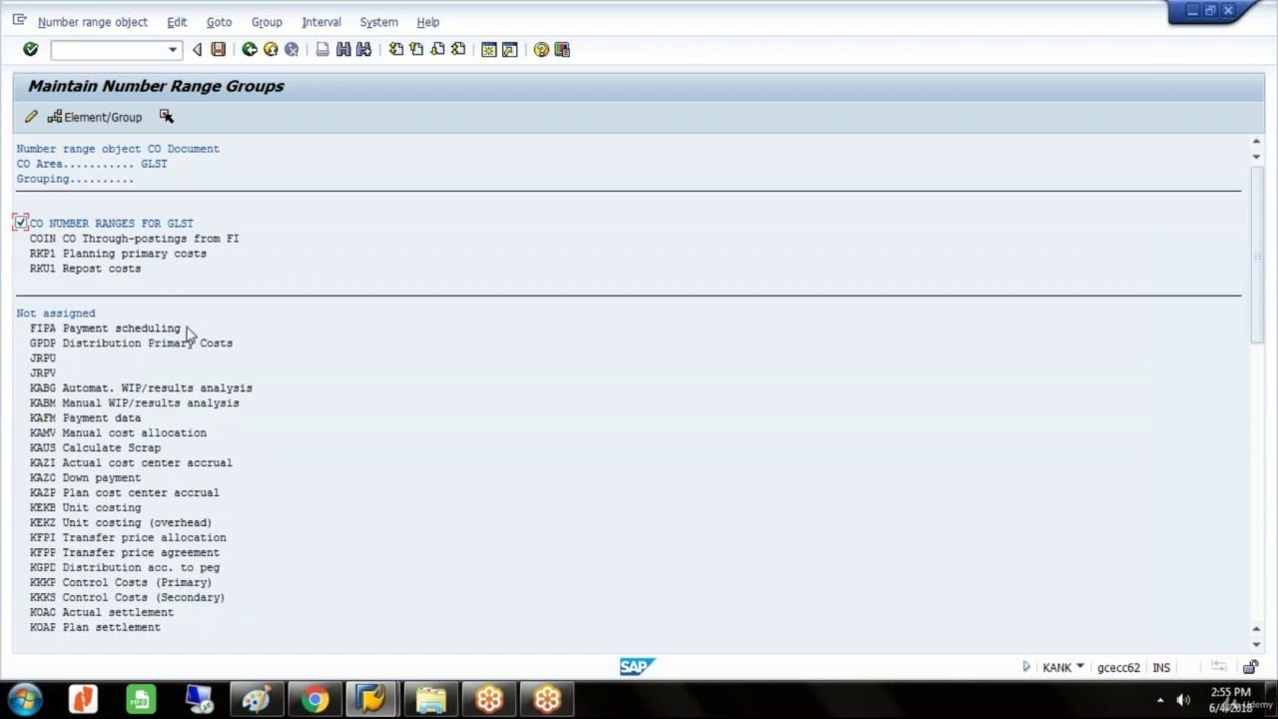
left_click(219, 50)
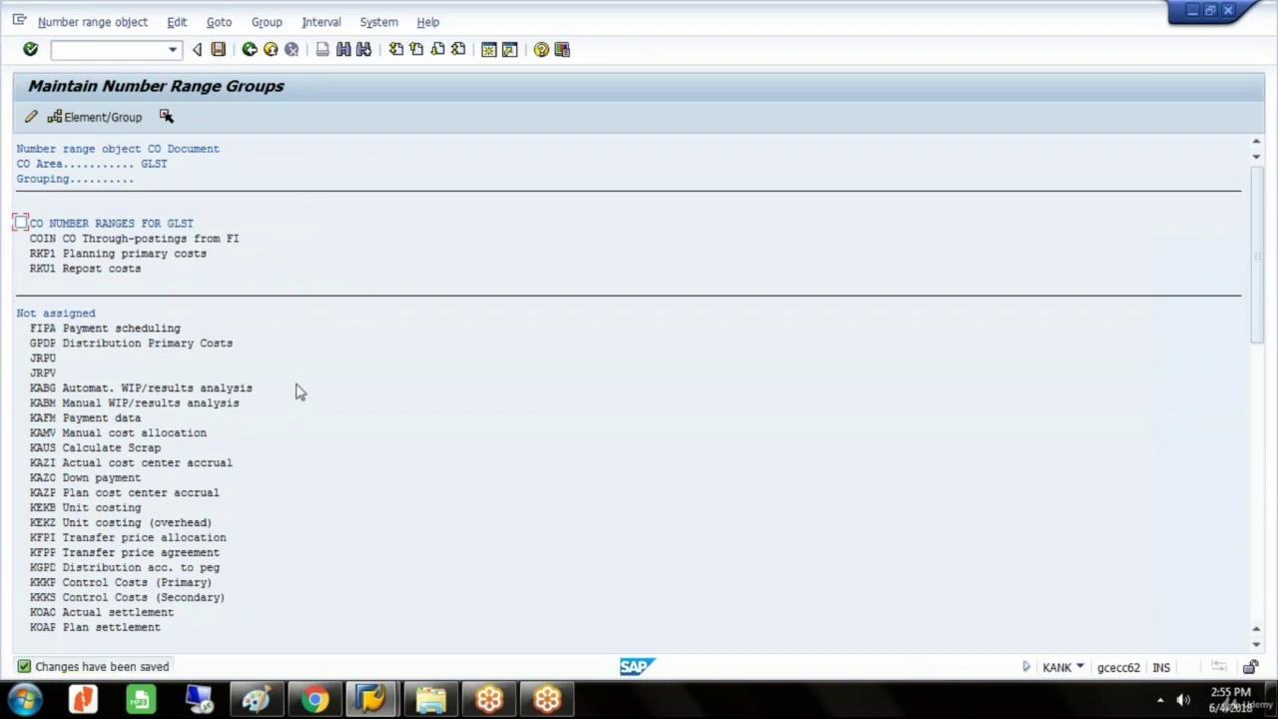
left_click(250, 50)
left_click(250, 50)
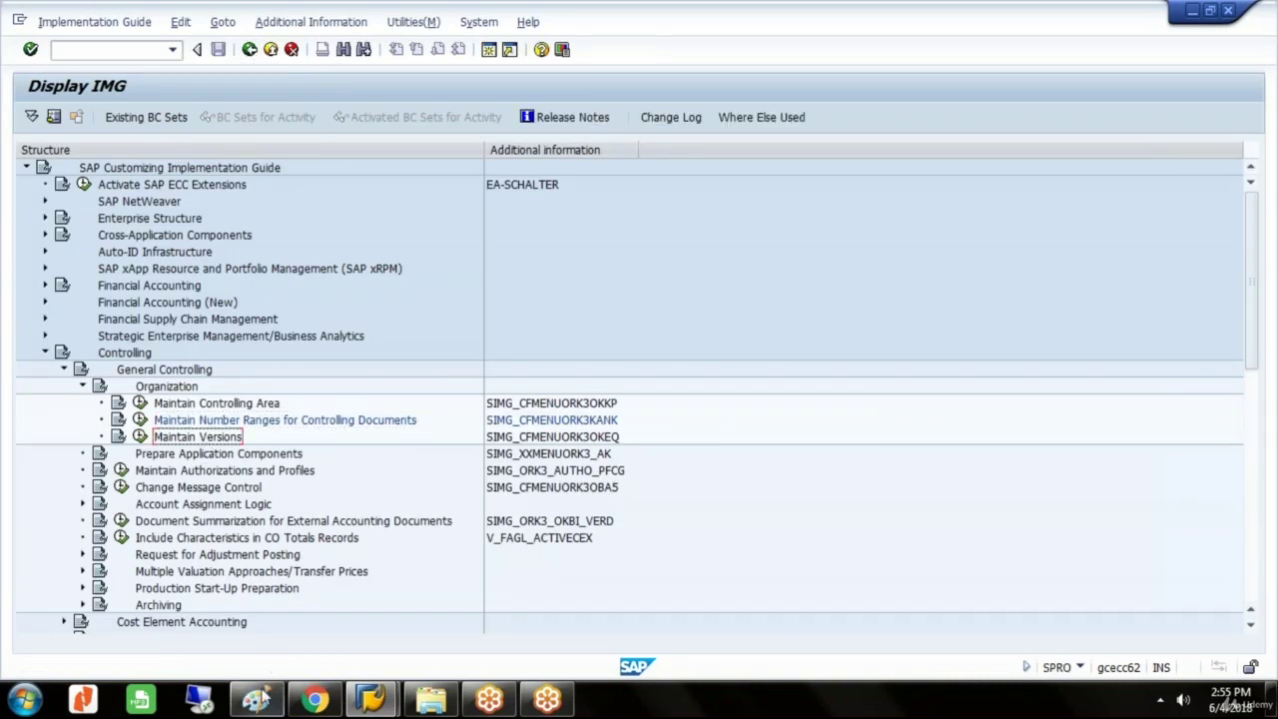
- Switch to Paint and add the lines "MAINTAIN VERSIONS------" and "PLAN DATA-------- ACTUAL" below the FI ENTRY line
left_click(257, 699)
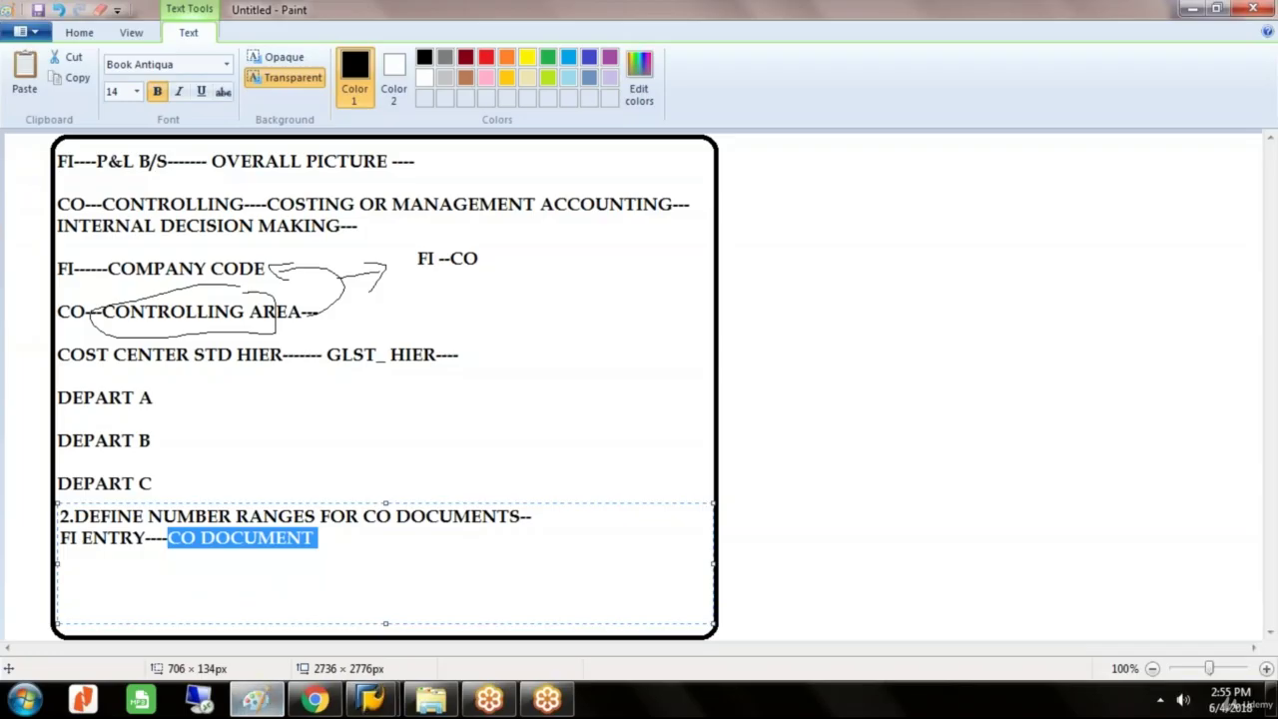
left_click(350, 548)
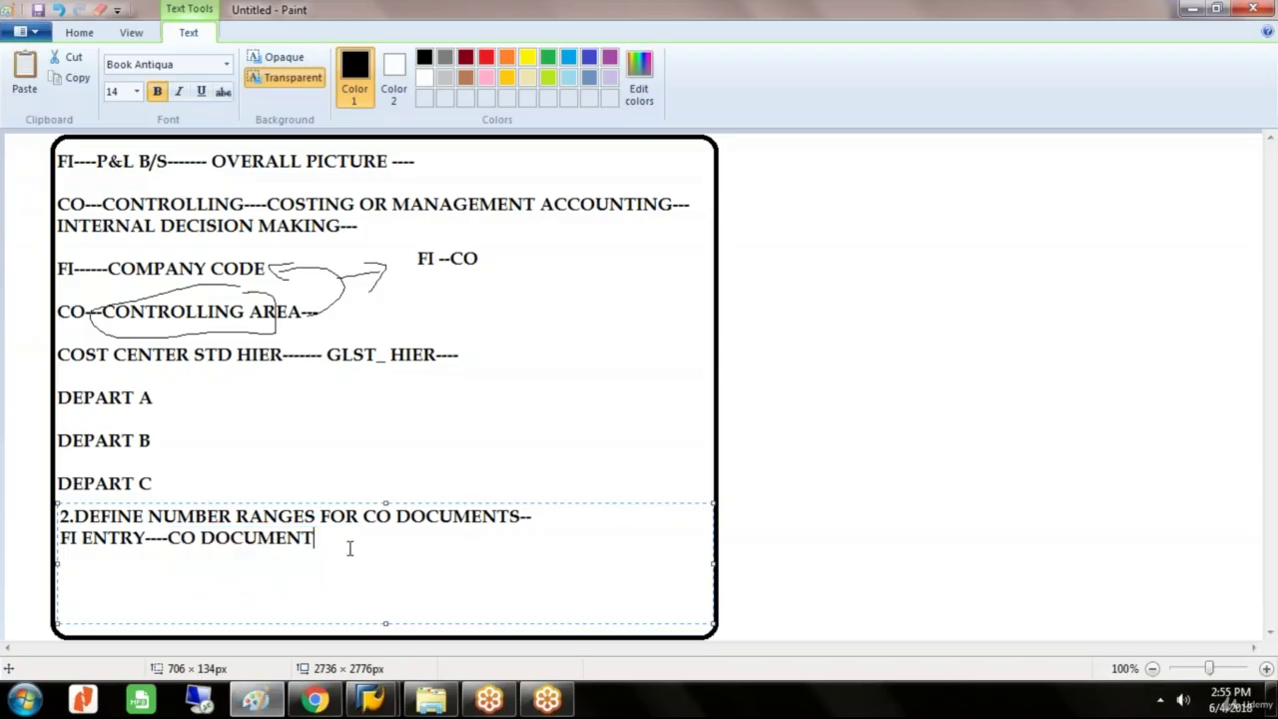
left_click(63, 562)
type("MAINTAI")
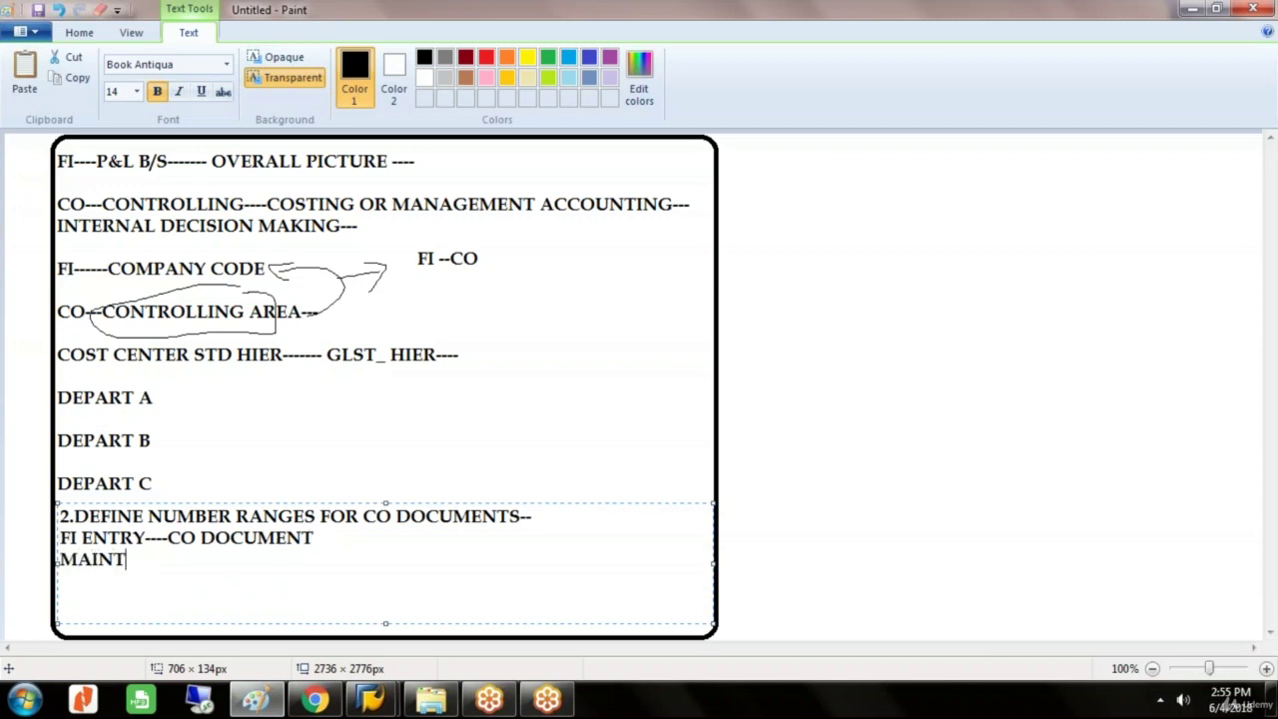
type("N VERSIONS")
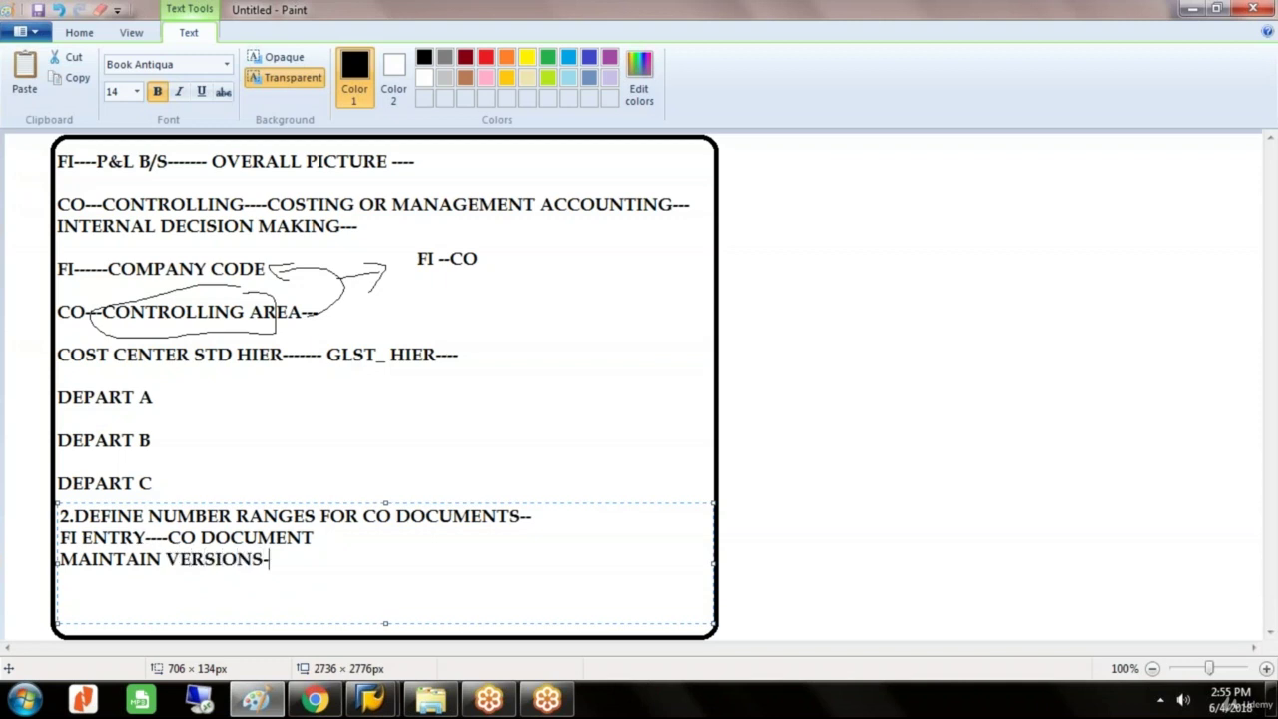
type("------ ")
type("PL")
type("AN DATA")
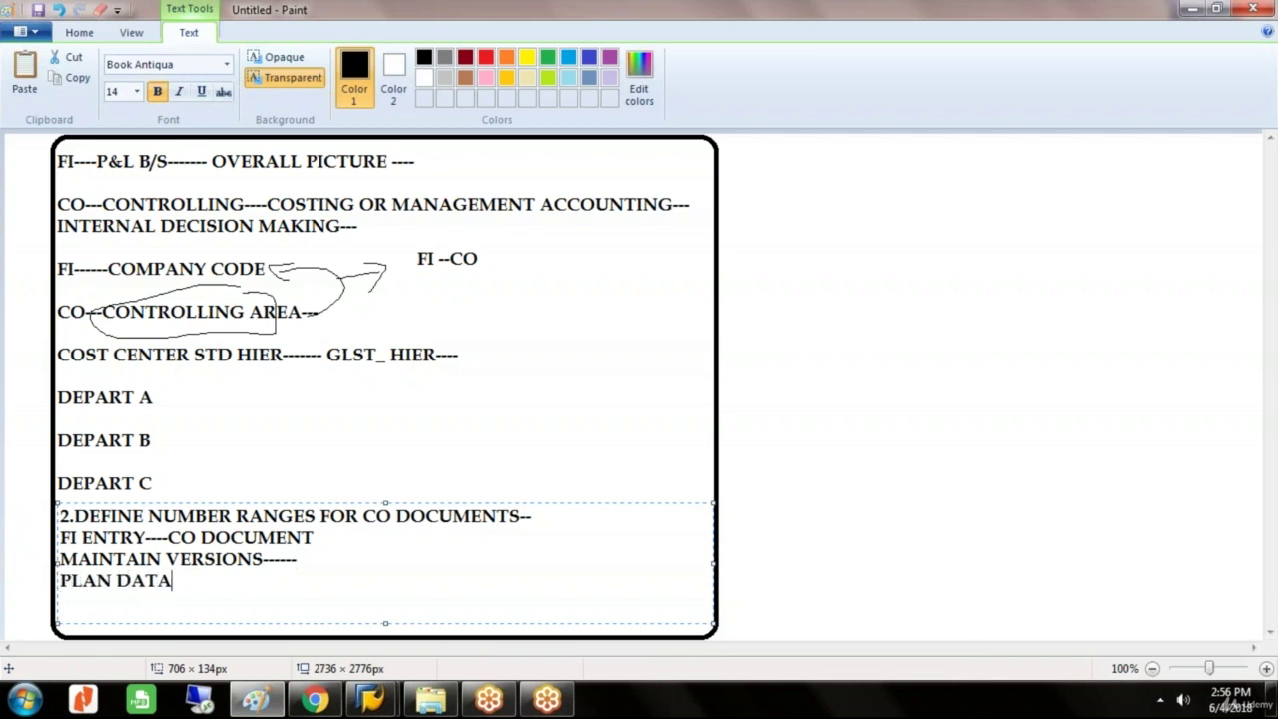
type("-------- ACTUAL")
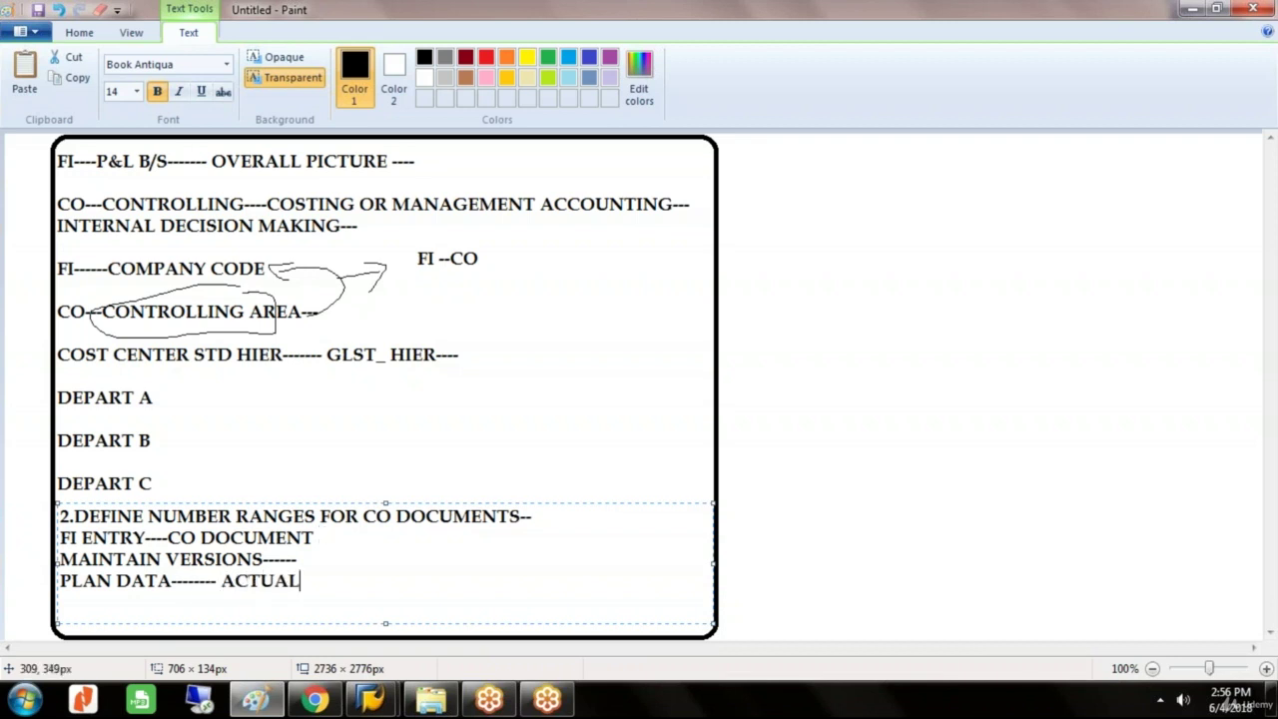
left_click(294, 460)
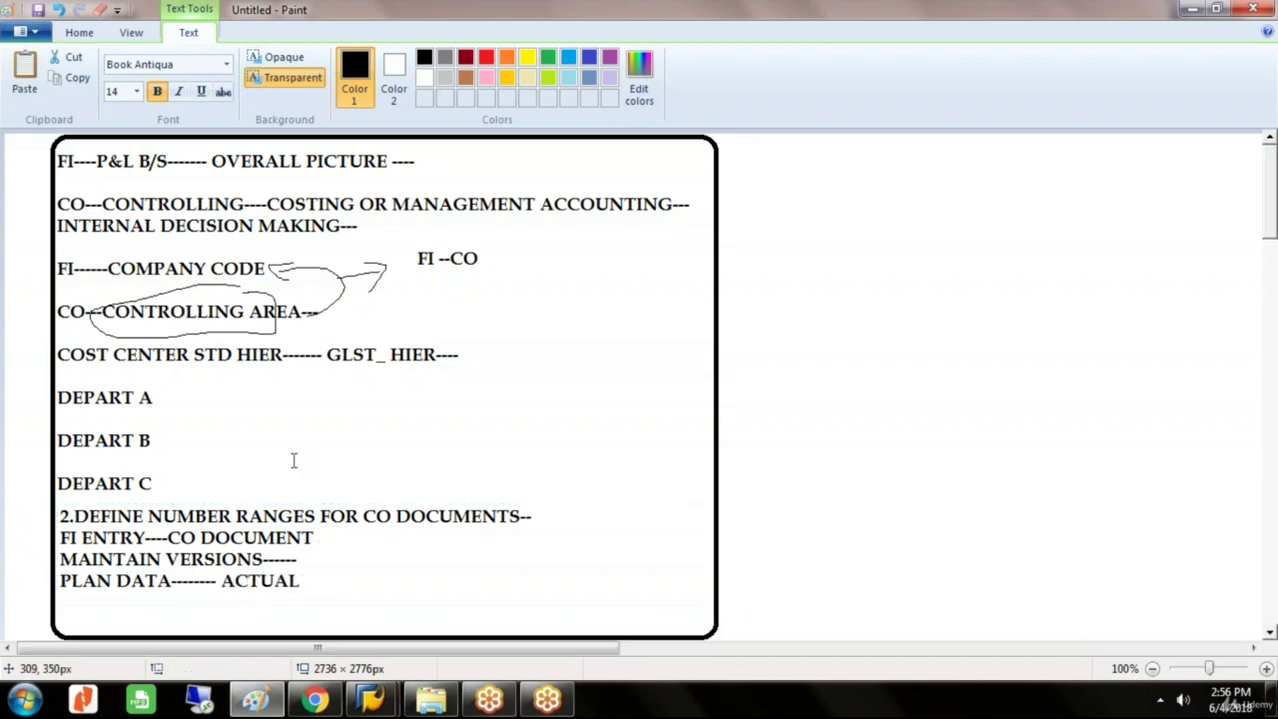
- Place a text box of about 418 × 56 px after "ACTUAL" and write "DATA----VARIANCE-------VERSION 0" in it
left_click(324, 570)
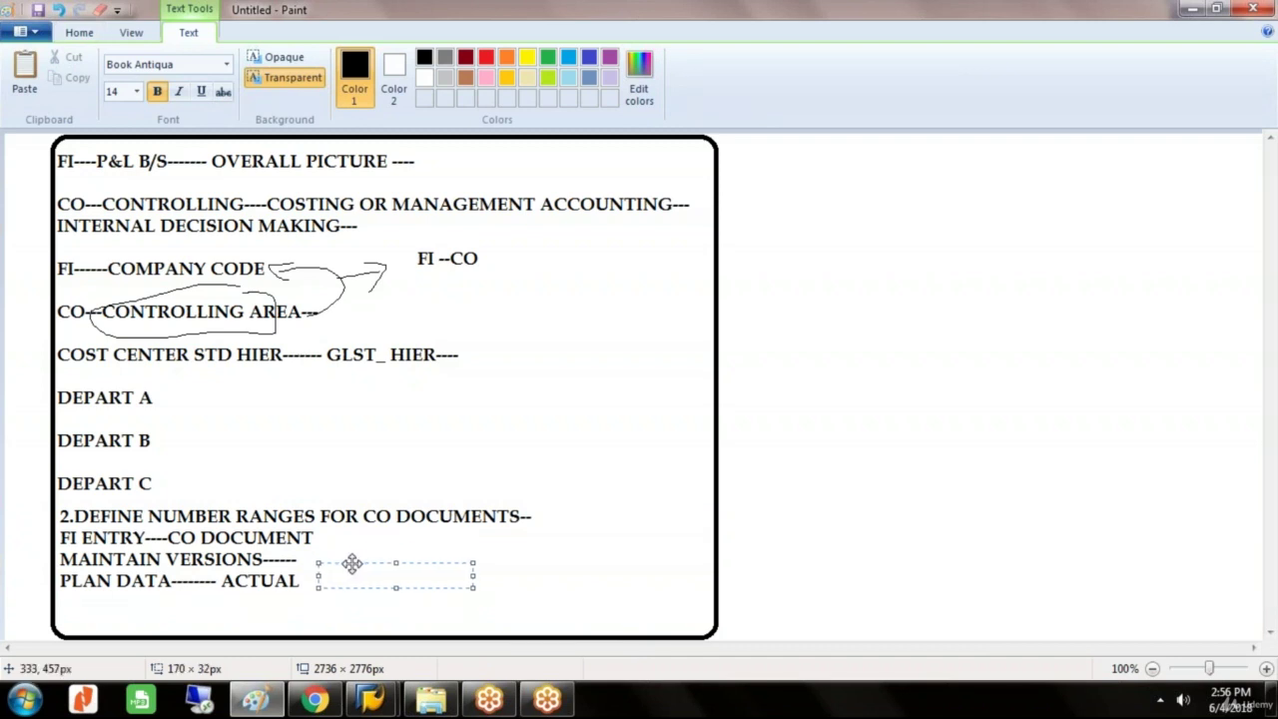
left_click_drag(351, 563, 345, 567)
type("DATA")
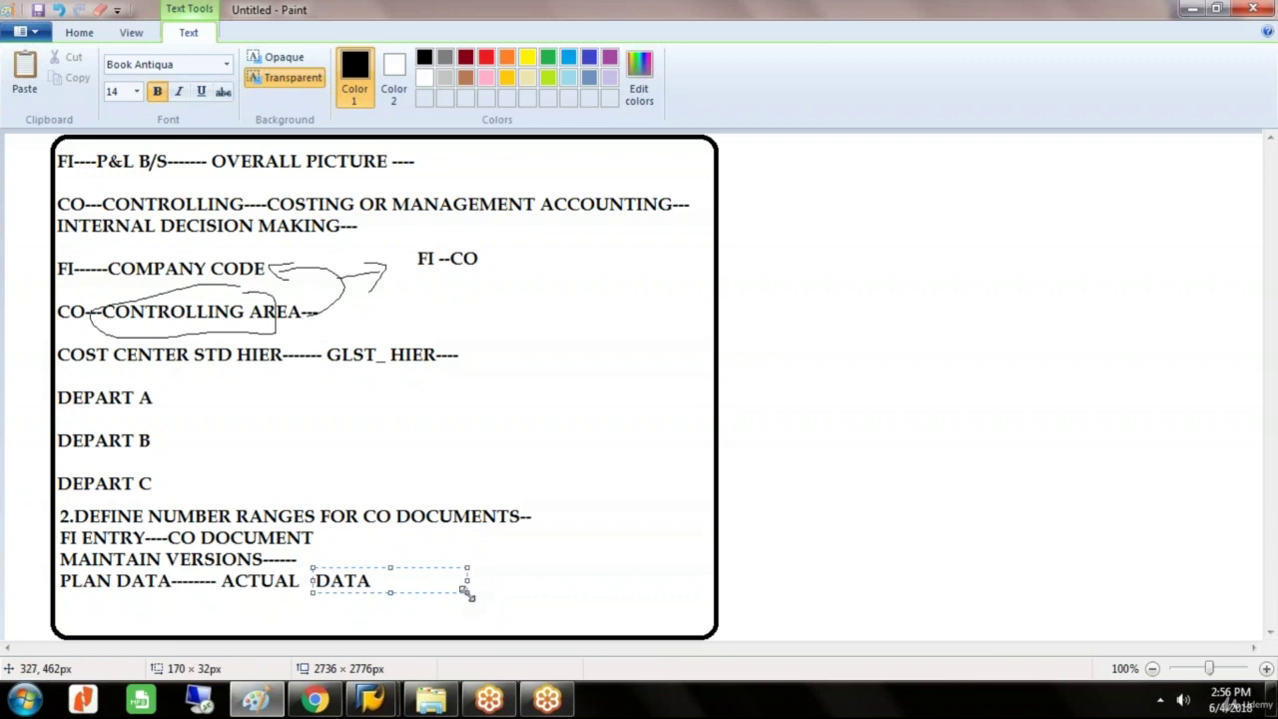
left_click_drag(466, 593, 699, 614)
type("-")
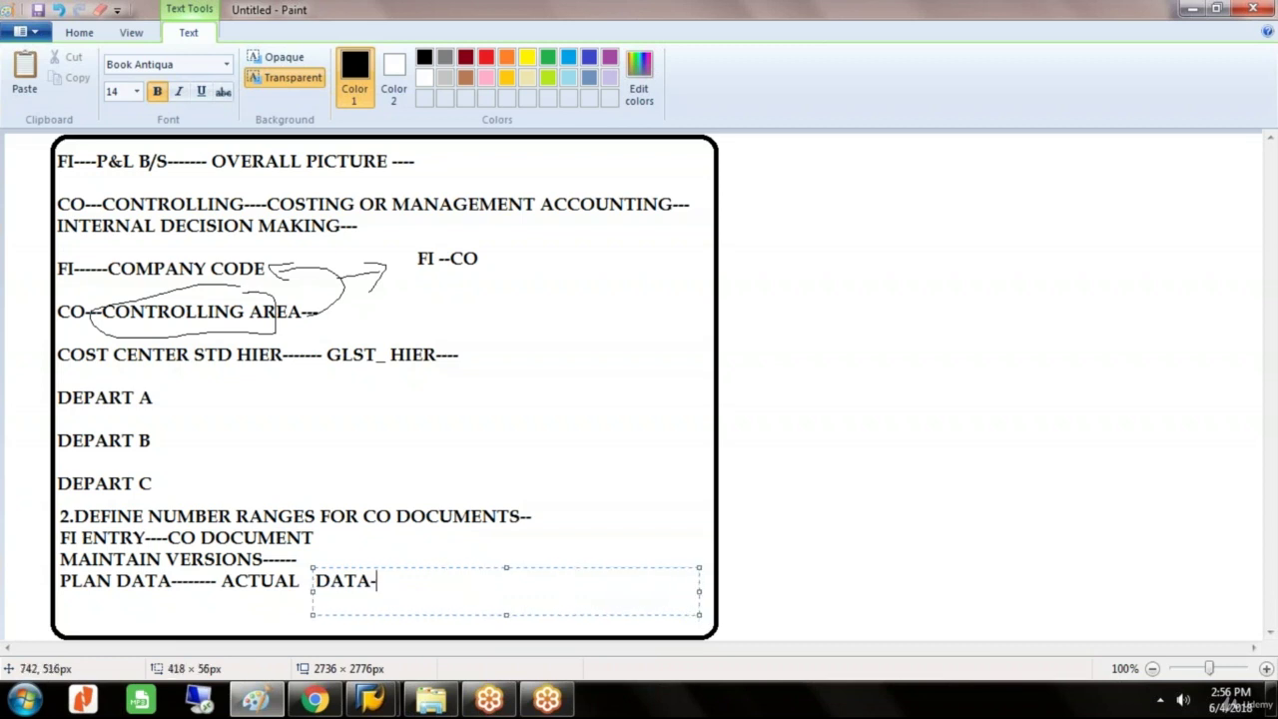
type("---VR")
key("BackSpace")
type("ARIANCE----")
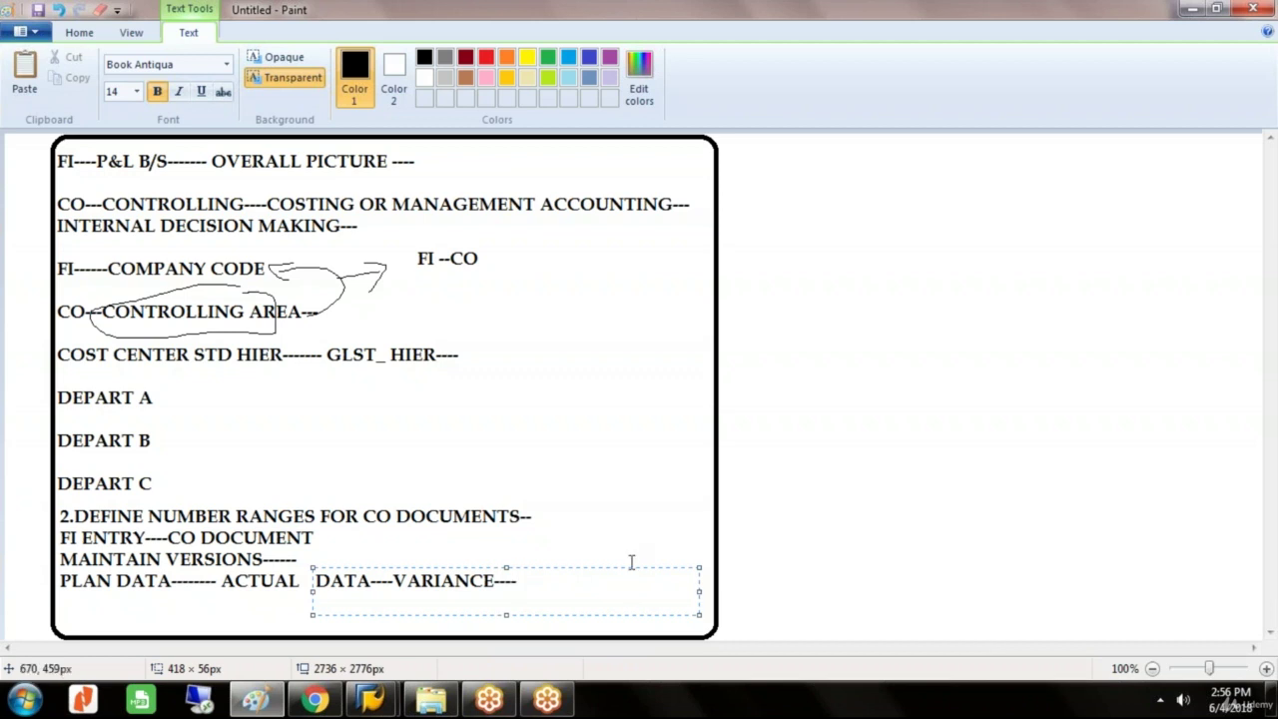
type("---VERSION 0")
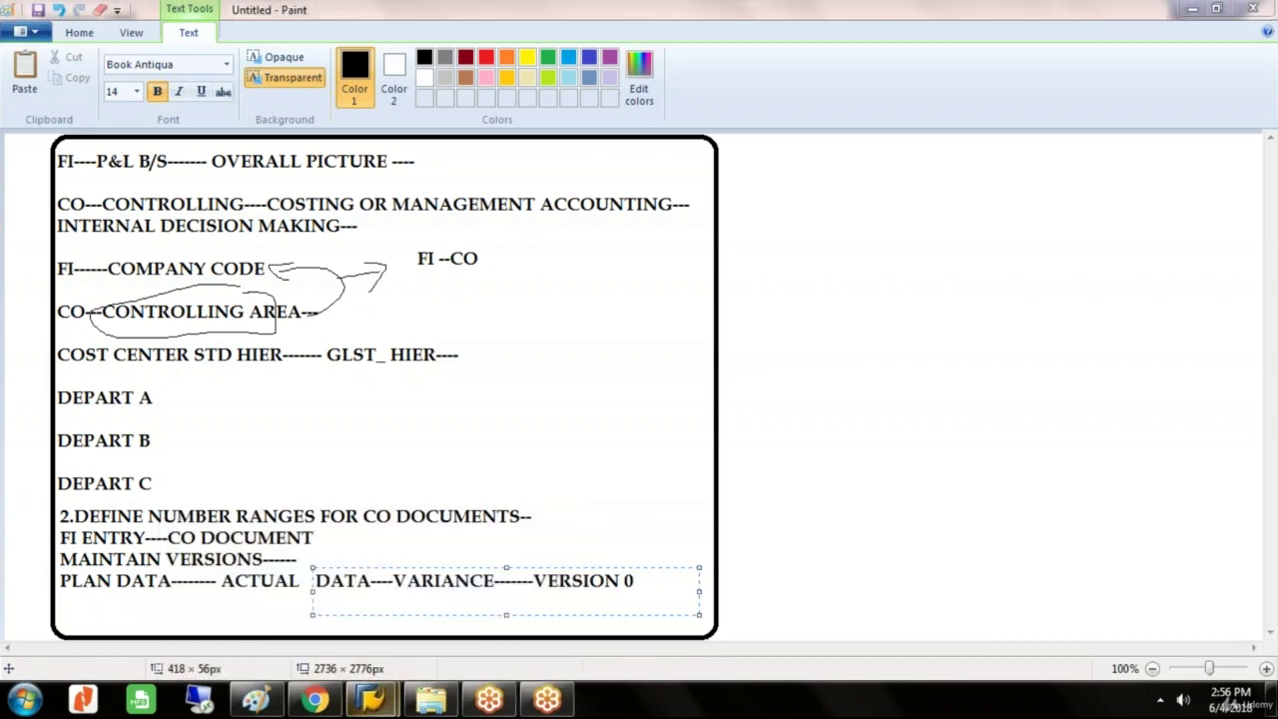
- Switch back to SAP and open the Maintain Versions activity under Organization
mouse_move(372, 699)
left_click(469, 590)
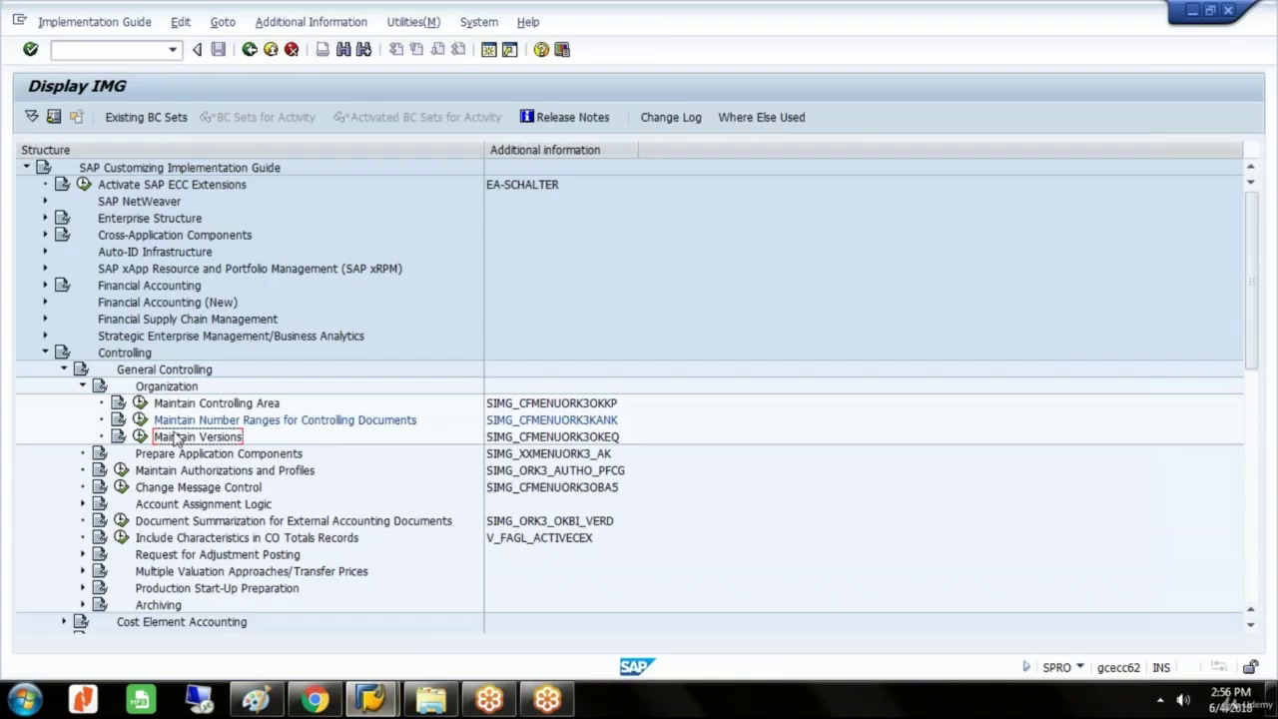
left_click(580, 440)
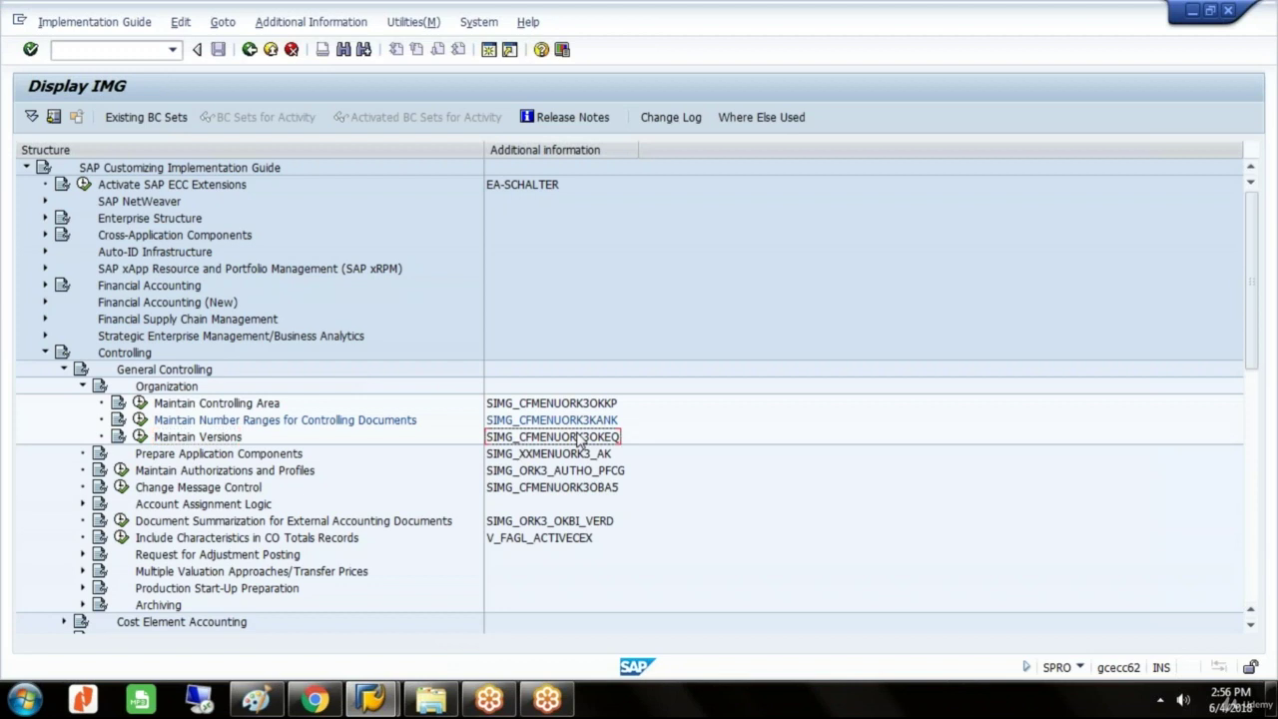
left_click(140, 436)
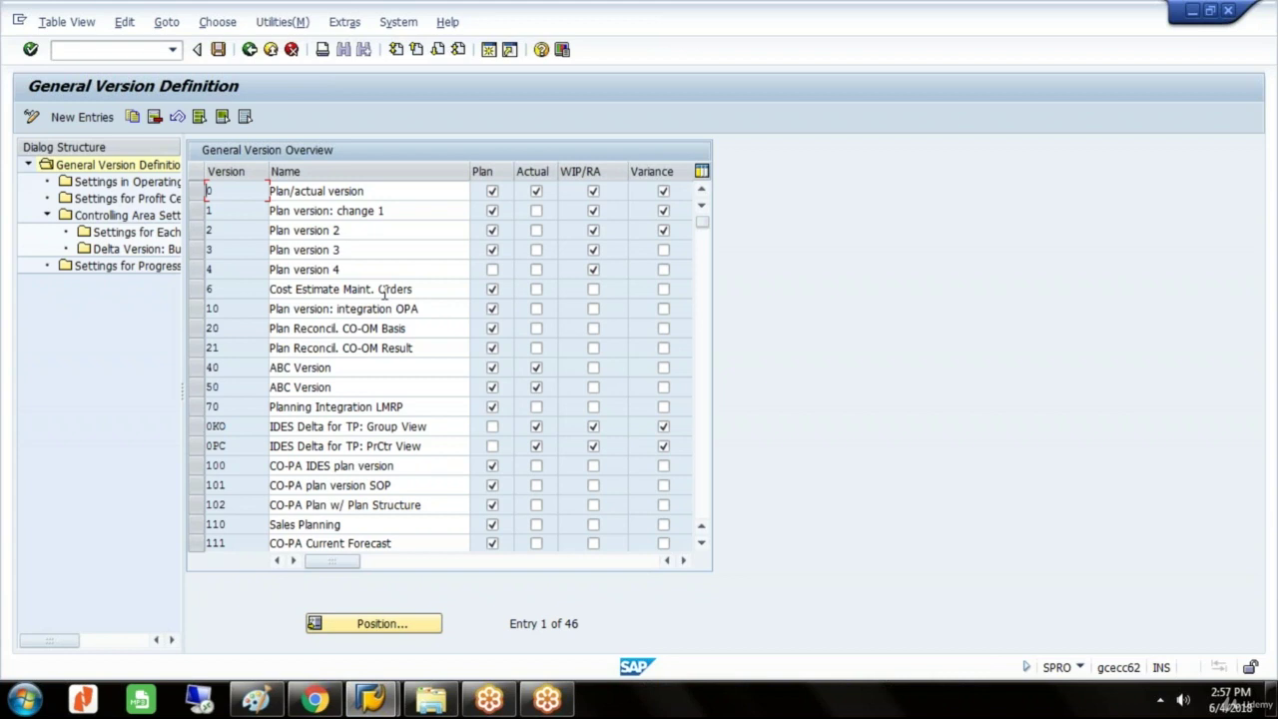
- Open the fiscal year settings of version 0, choosing GLST as the controlling area
left_click(199, 192)
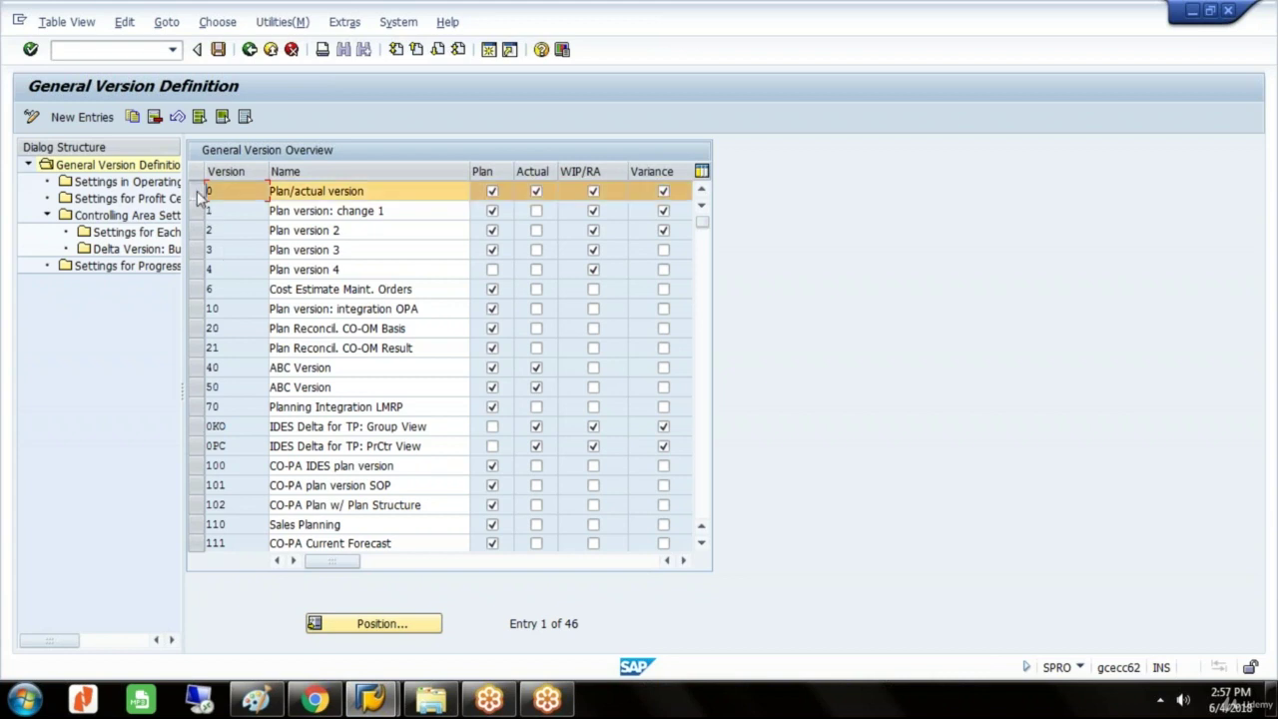
double_click(130, 236)
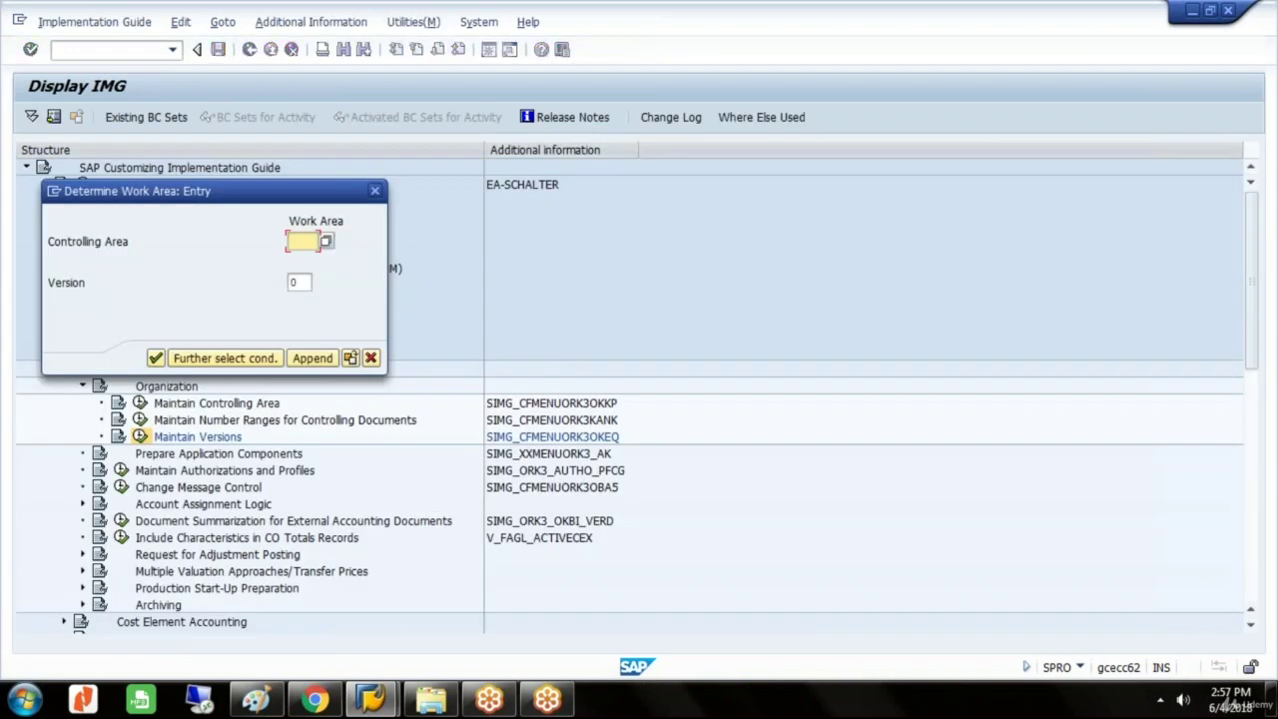
type("G")
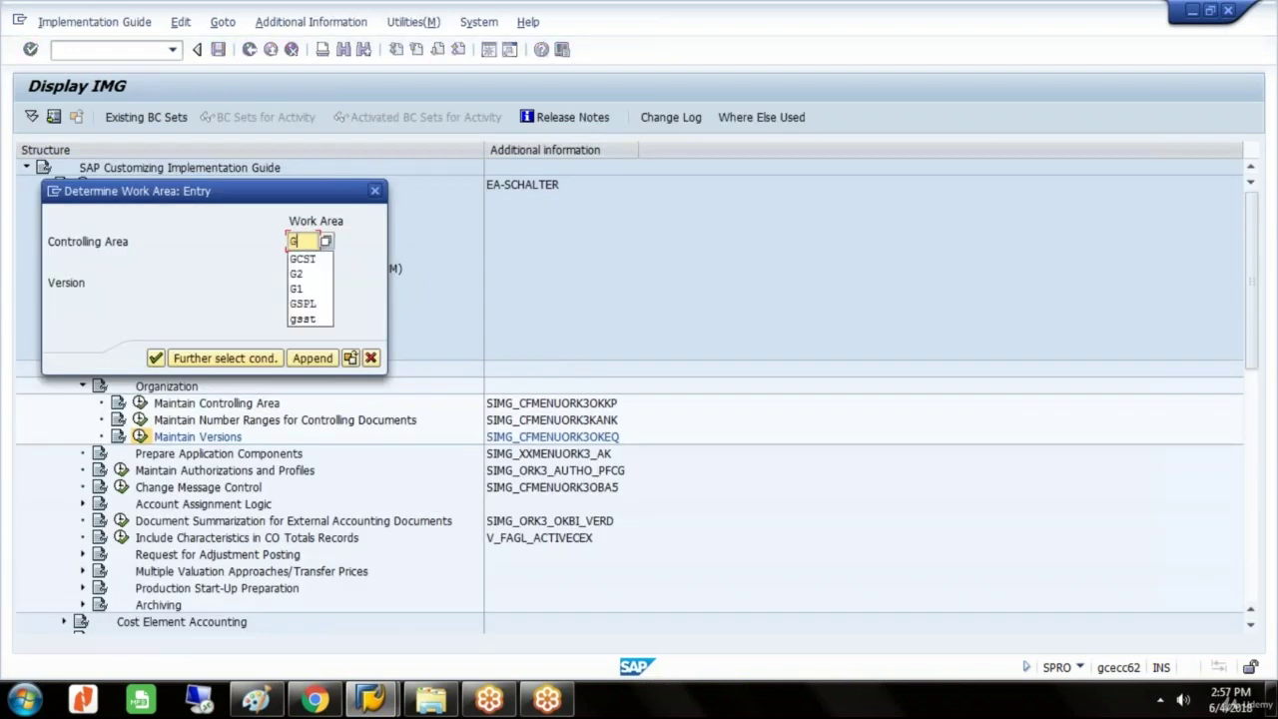
type("L")
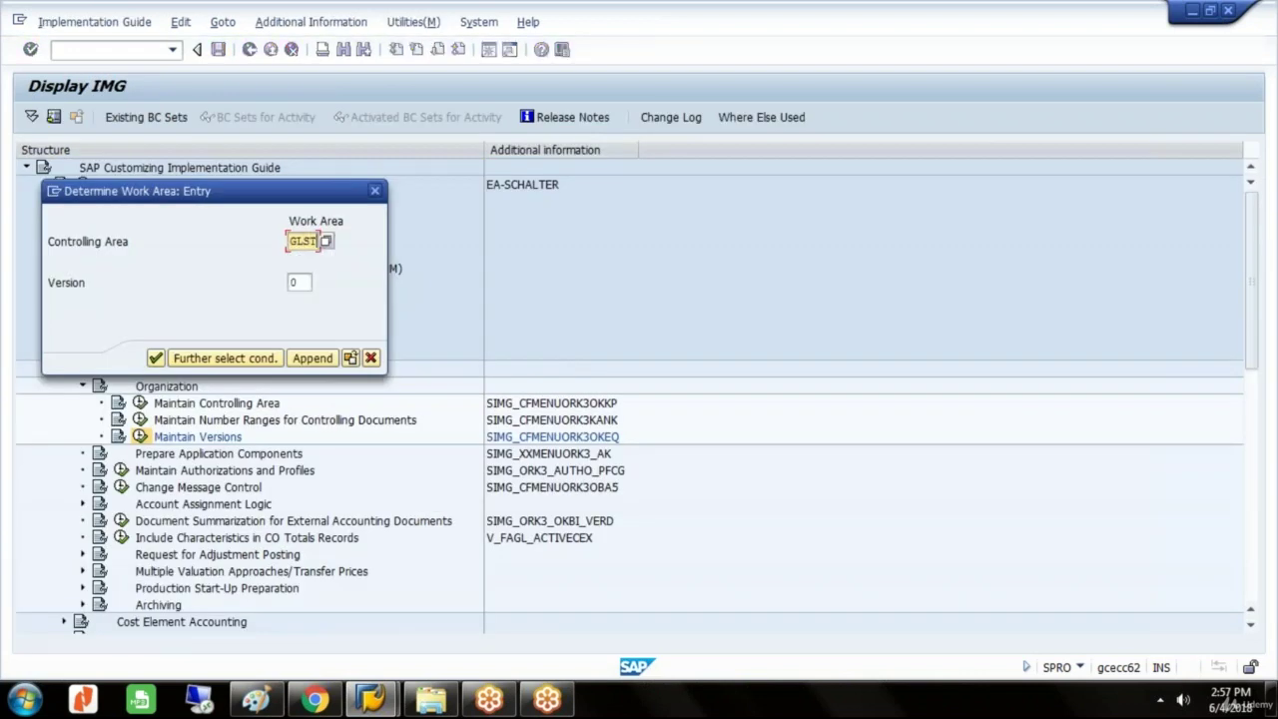
type("ST")
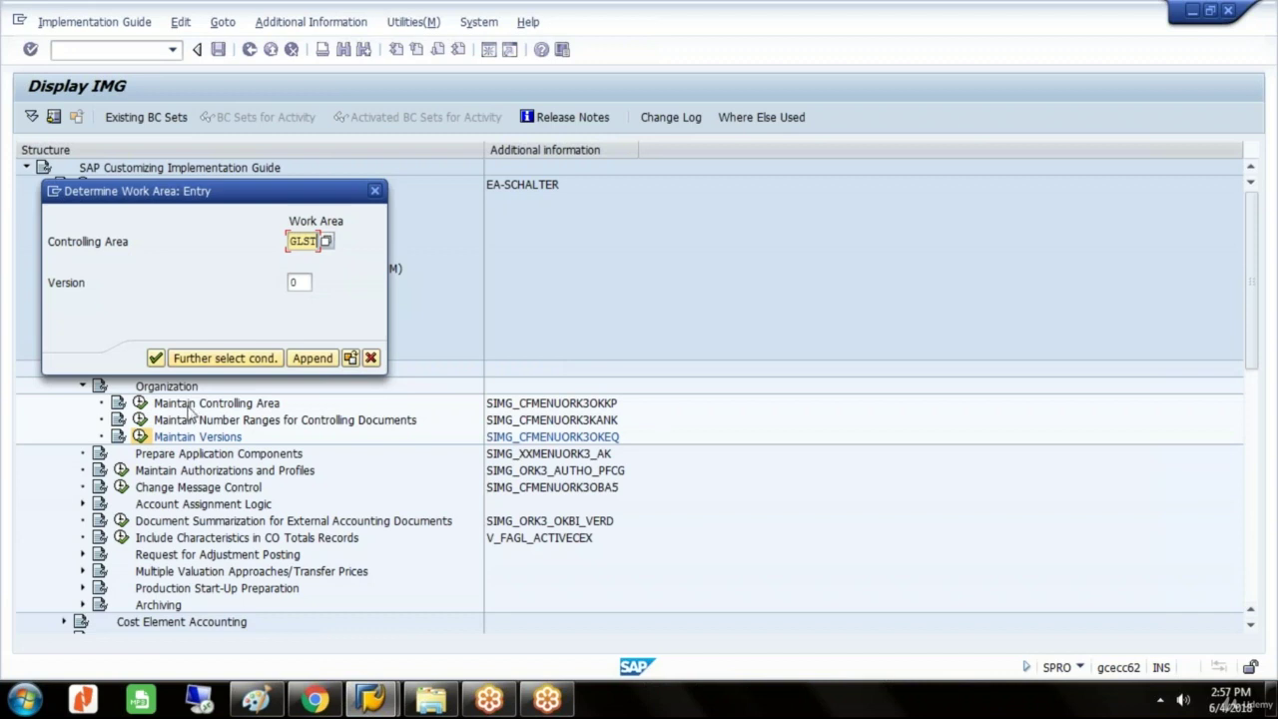
left_click(157, 358)
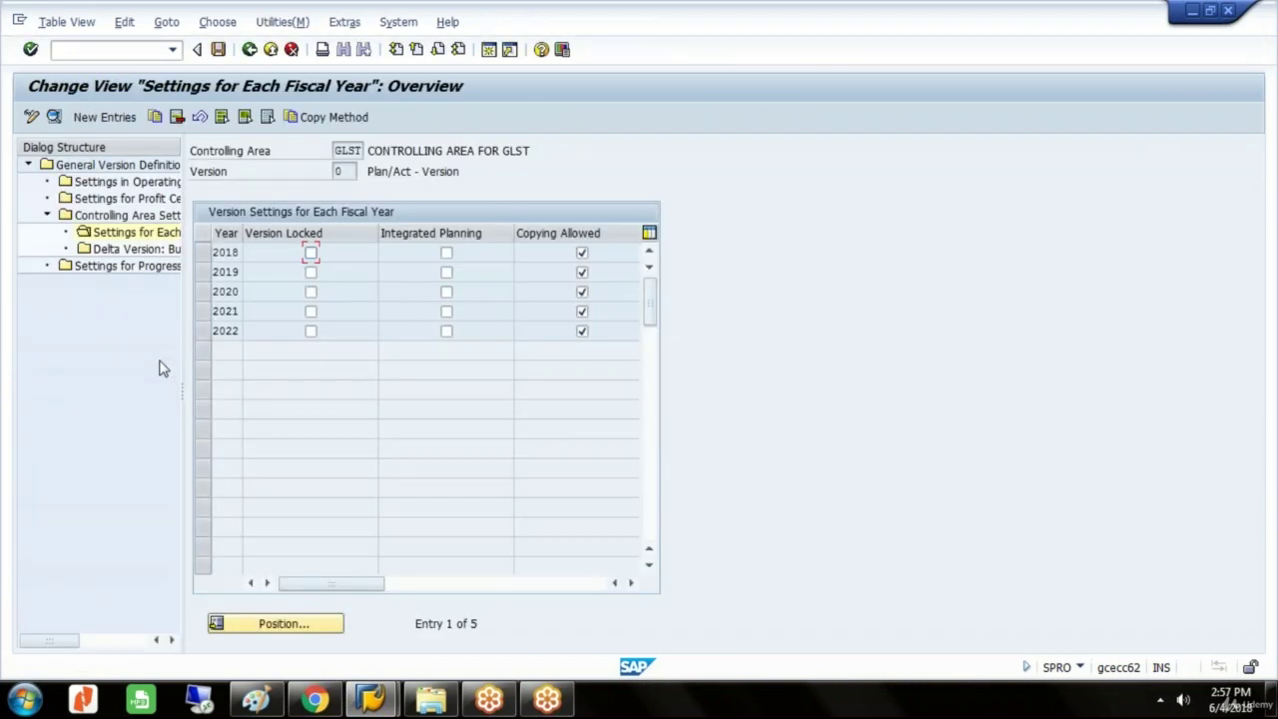
- Enable integrated planning for 2018, save, and run the version change in the background with output device LP01
left_click(446, 254)
left_click(219, 49)
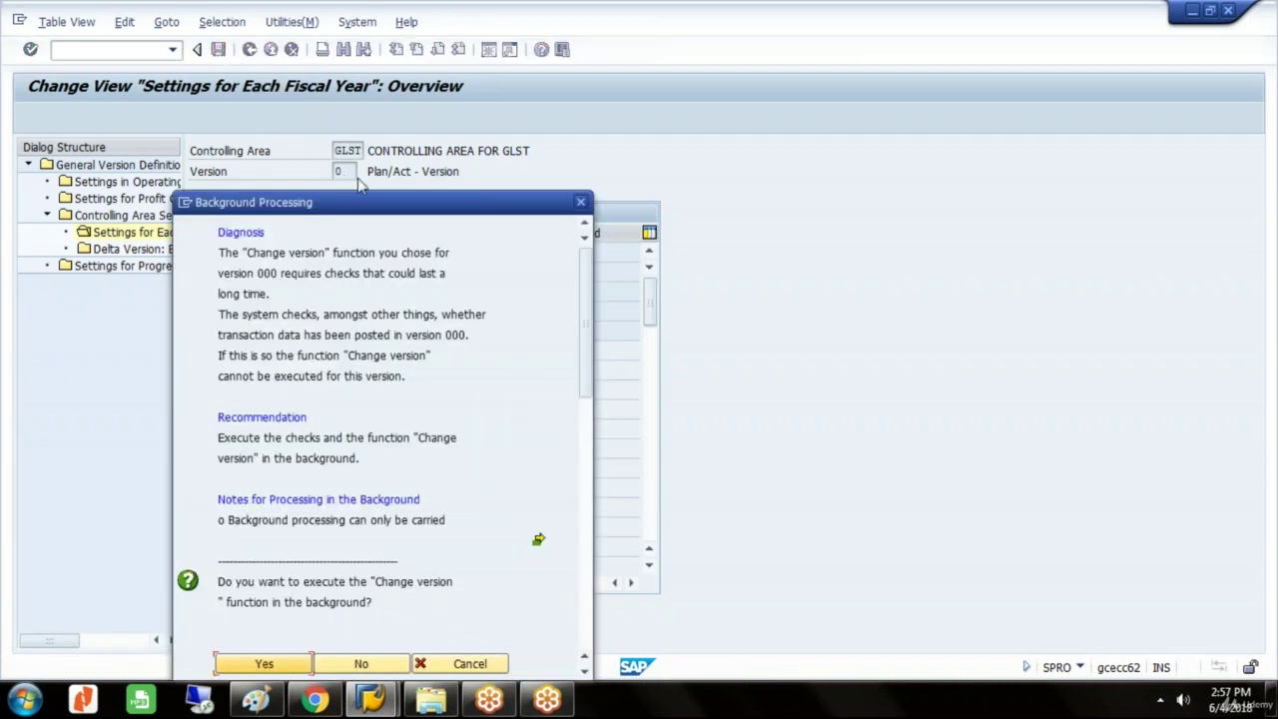
left_click_drag(387, 195, 425, 112)
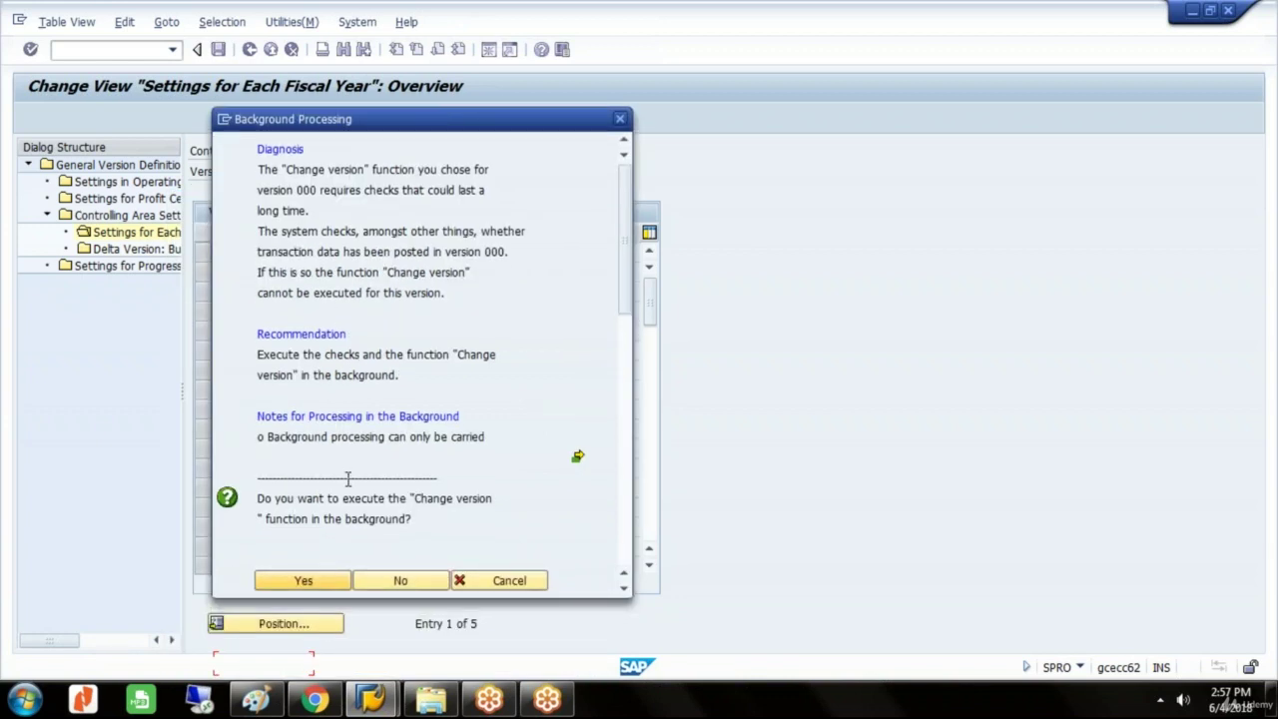
left_click(323, 587)
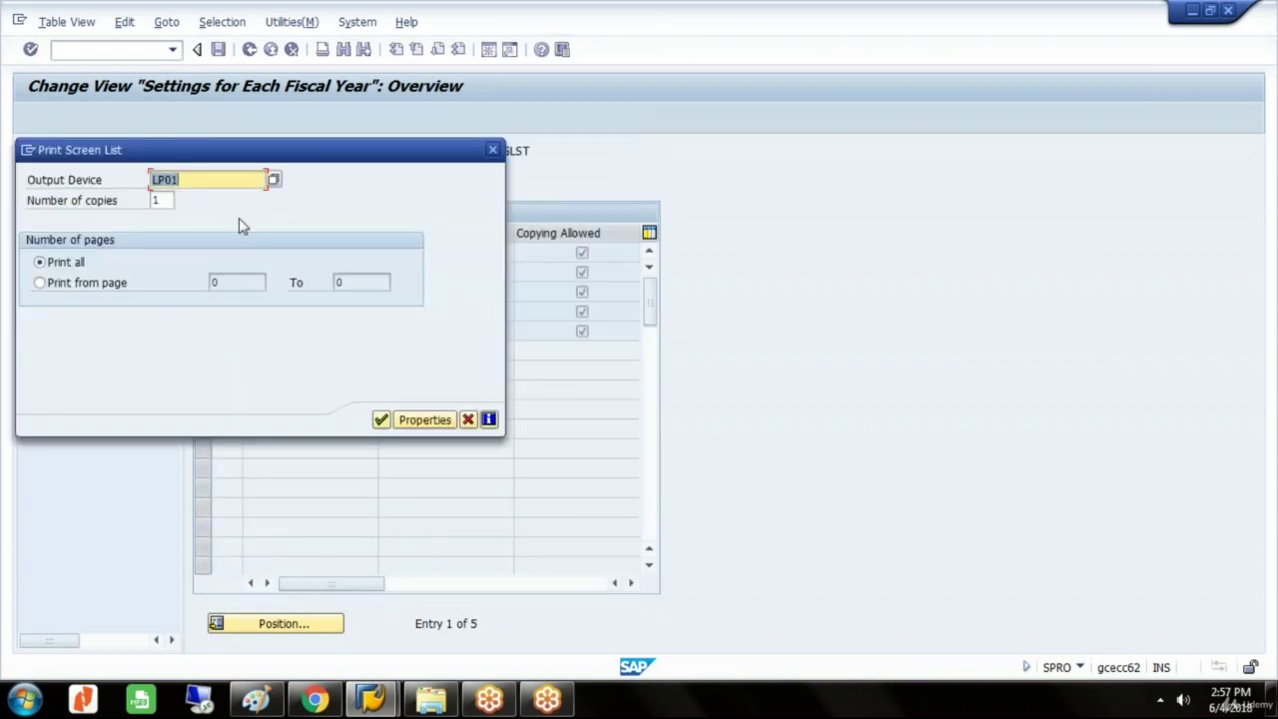
left_click(381, 419)
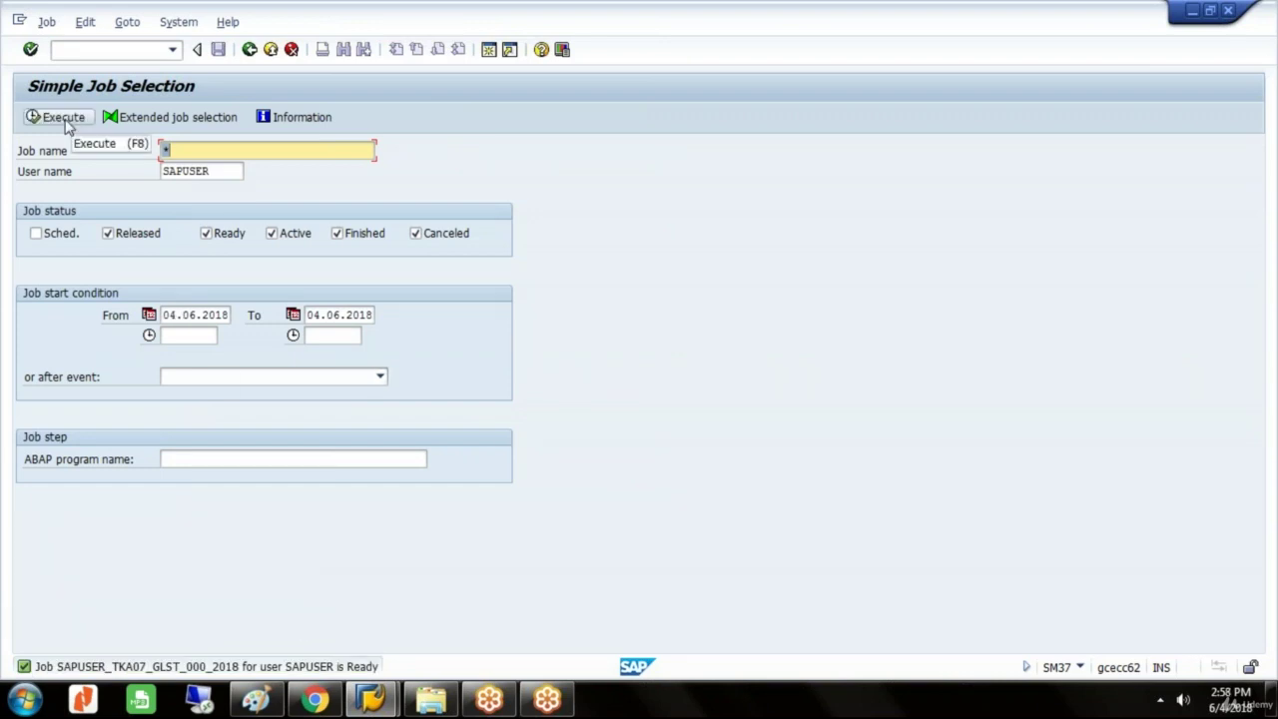
- Check the status of the version change job for 04.06.2018 in the job overview and return to the job selection
left_click(62, 117)
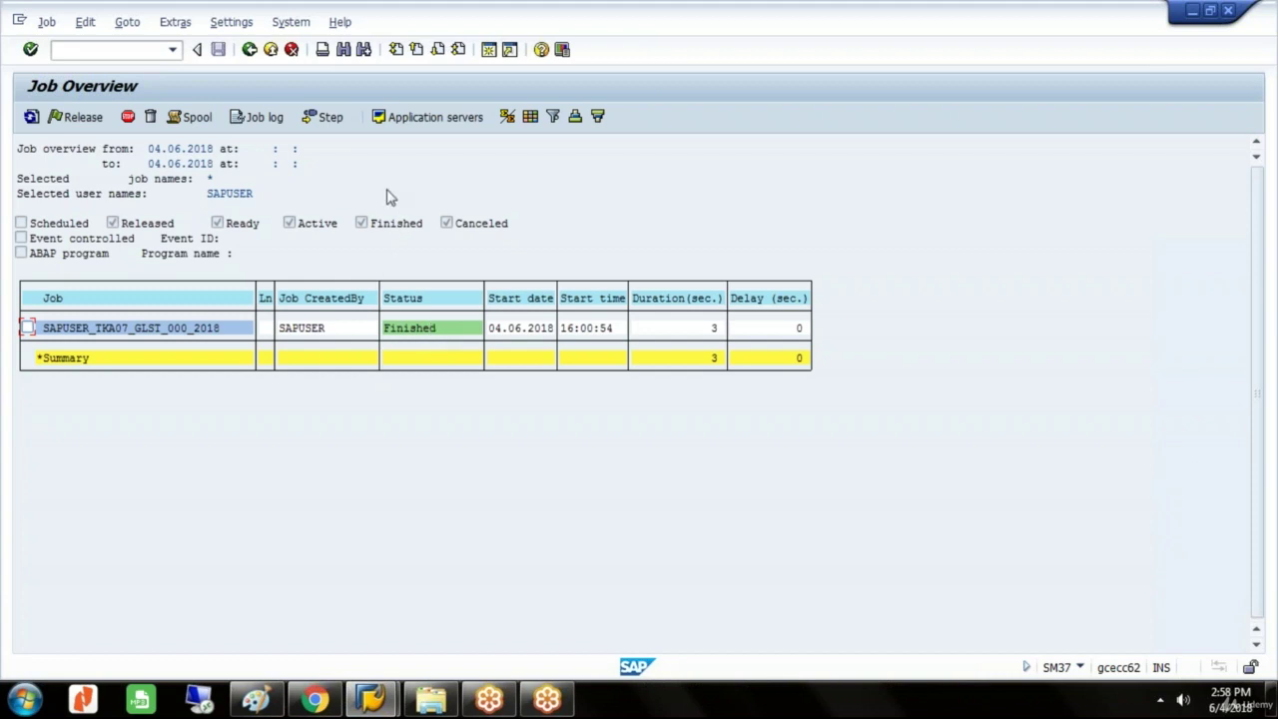
left_click(250, 50)
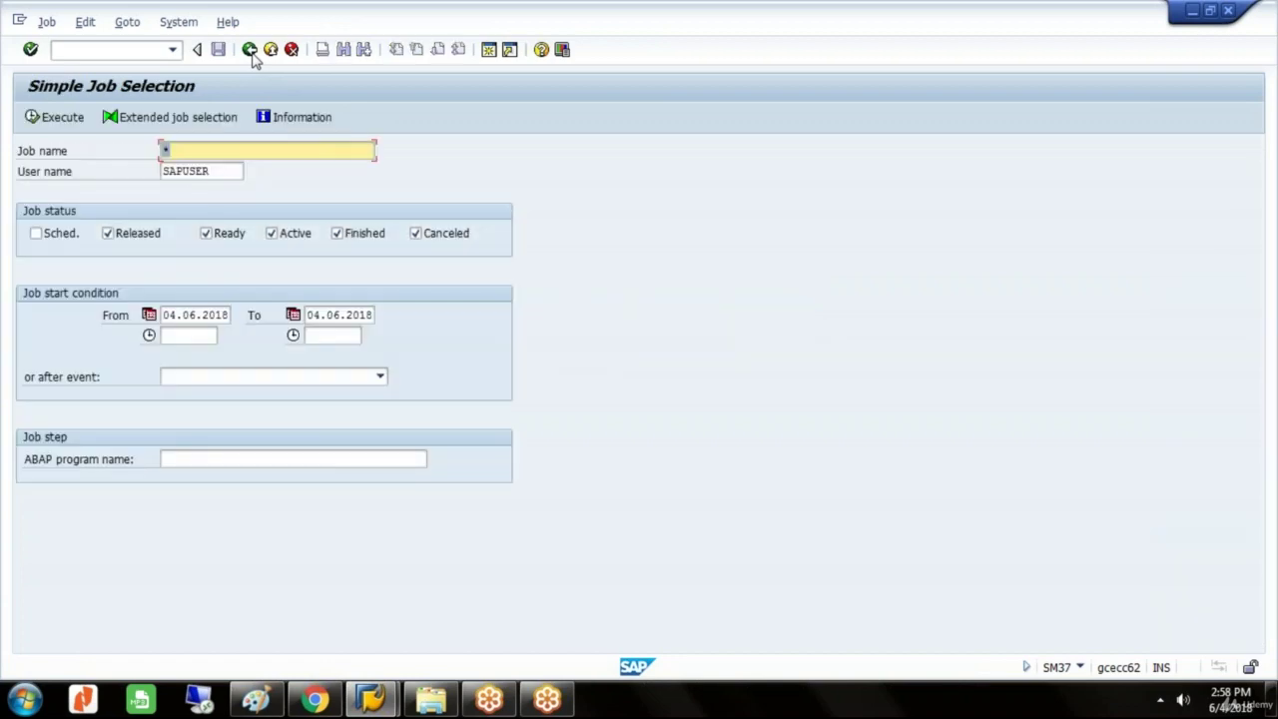
- Switch to Paint and start a new blank picture, discarding the current notes without saving
left_click(256, 699)
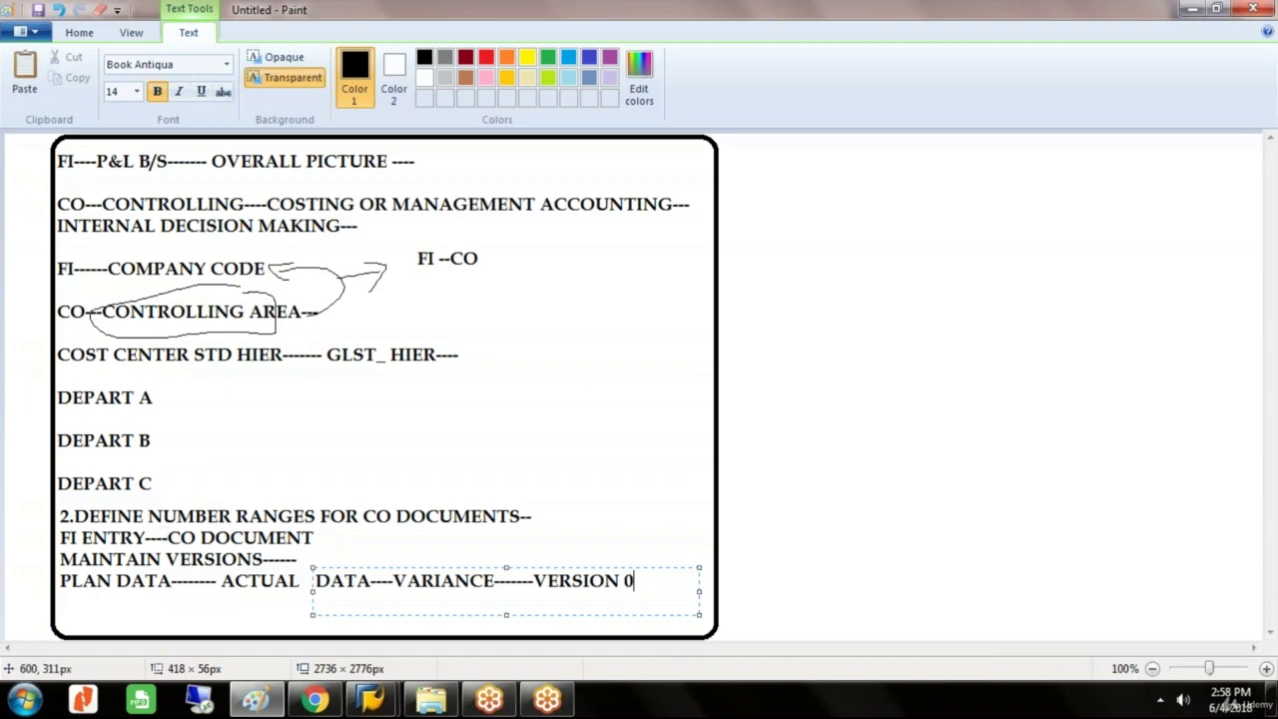
left_click(38, 33)
left_click(50, 63)
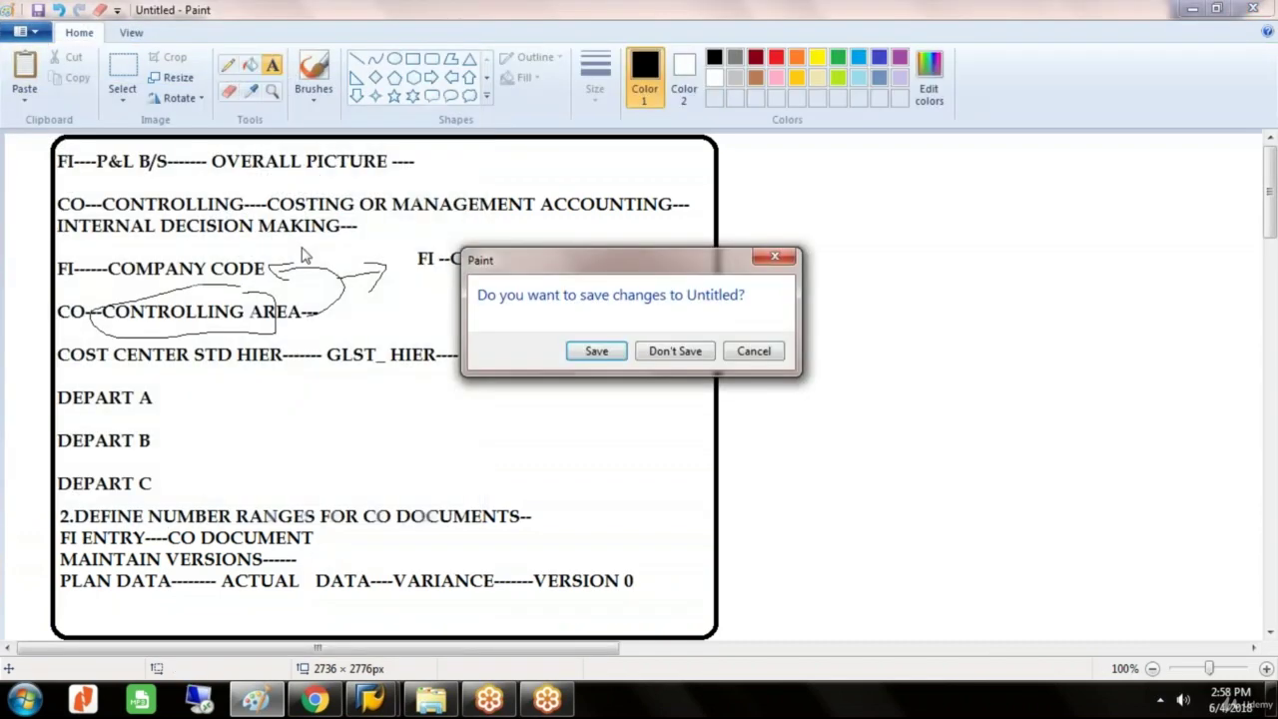
left_click(676, 352)
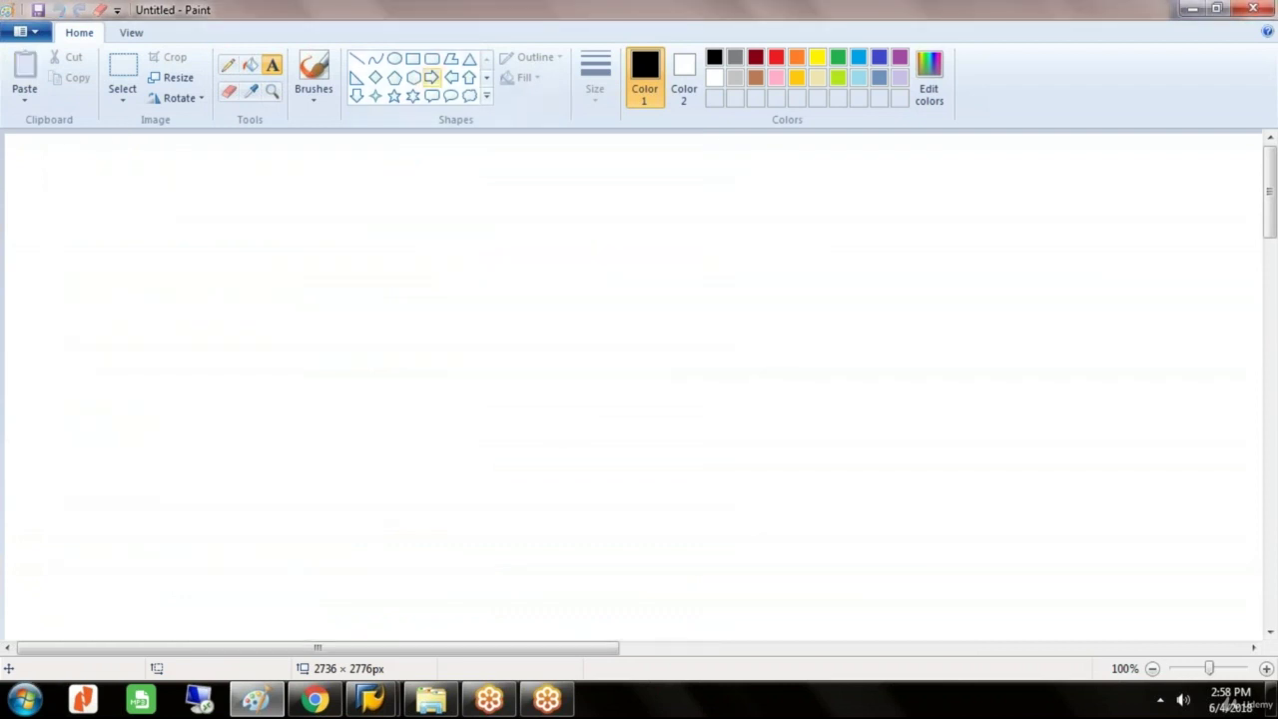
- Draw a rounded rectangle of about 635 × 535 px and place a text box of about 626 × 209 px inside its upper part
left_click(431, 59)
mouse_move(40, 136)
left_mouse_down()
mouse_move(137, 371)
mouse_move(286, 588)
mouse_move(470, 642)
mouse_move(553, 616)
mouse_move(633, 635)
left_mouse_up()
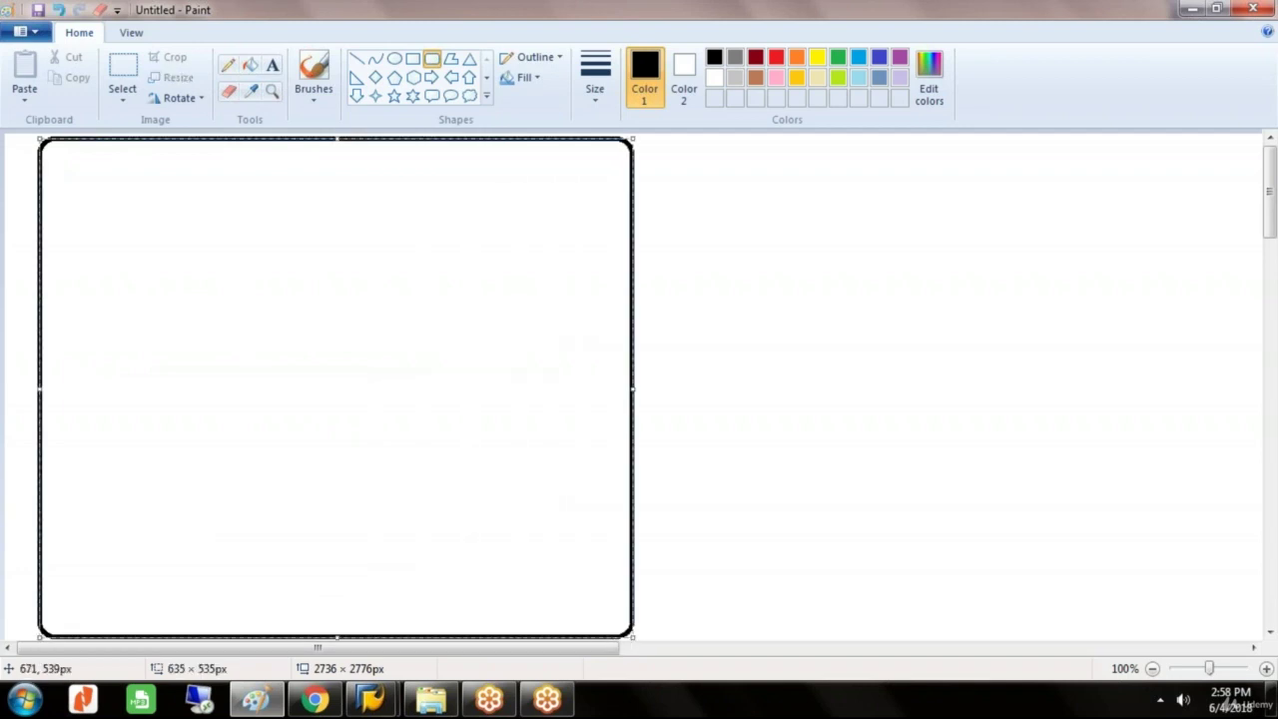
left_click(272, 65)
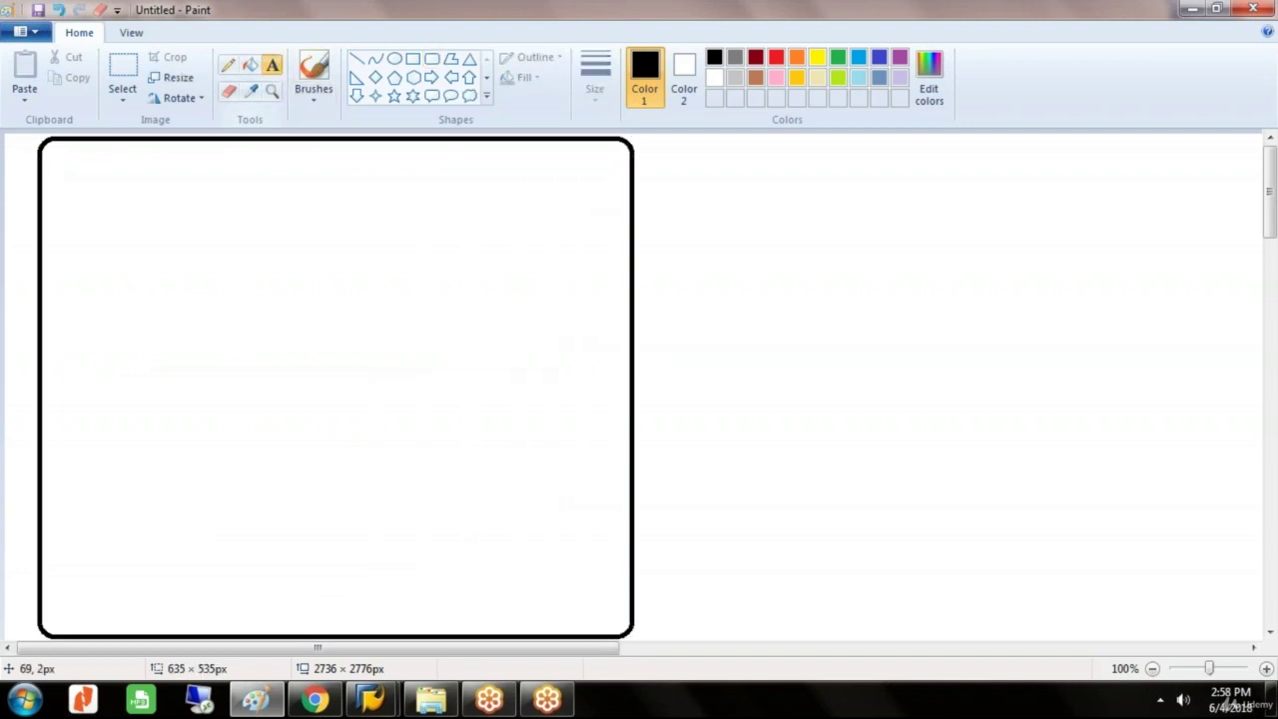
left_click(47, 161)
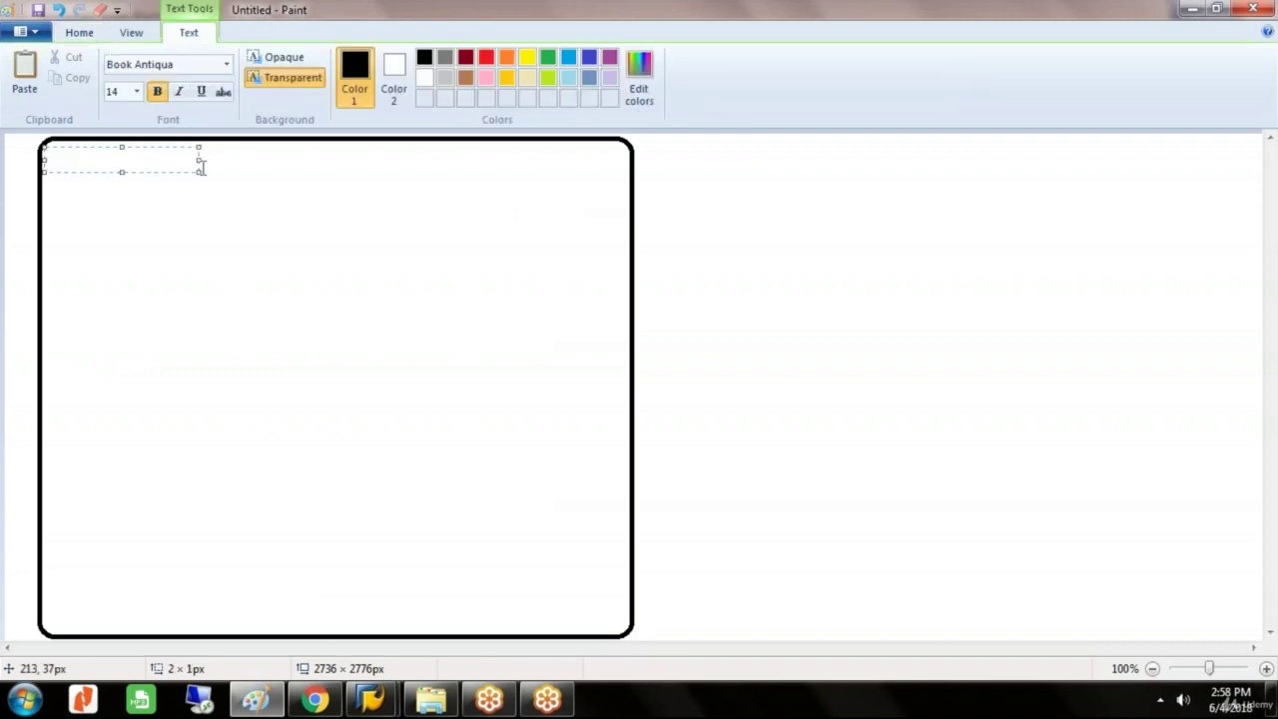
left_click_drag(198, 170, 622, 336)
- Write the heading "CREATION OF COST ELEMENTS----" in the text box, followed by a blank line
type("C")
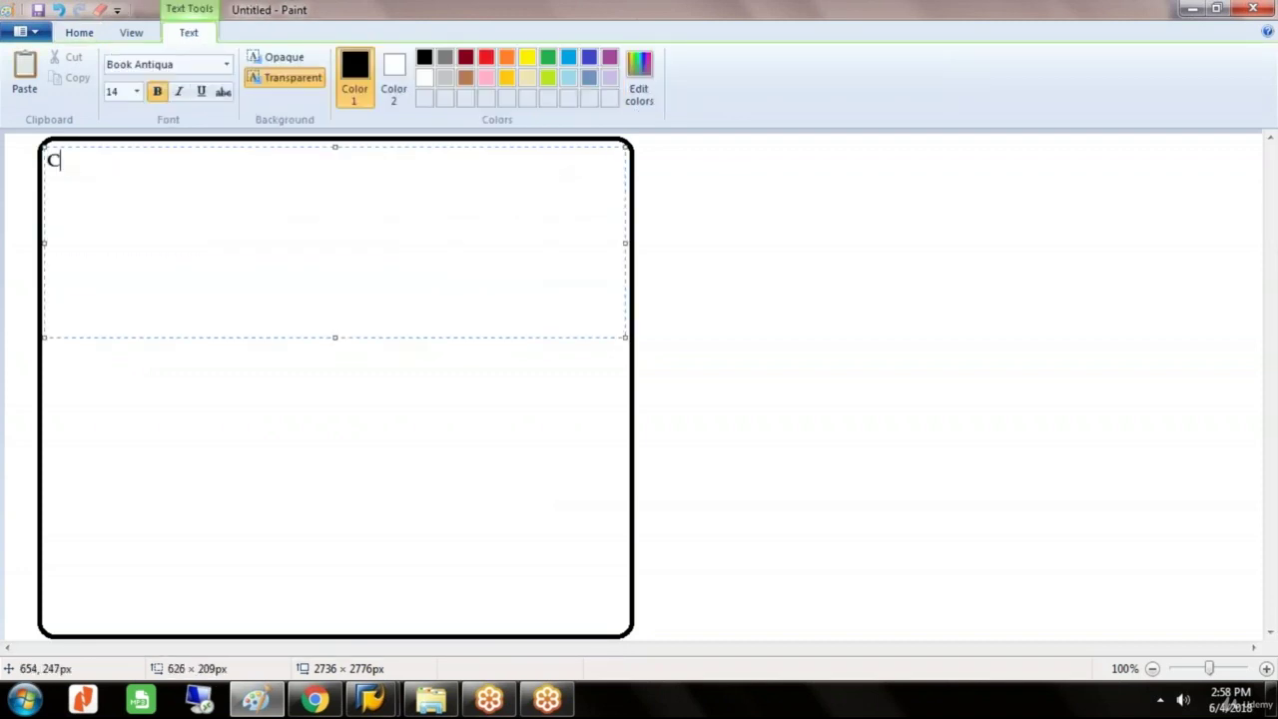
type("REATION OF ")
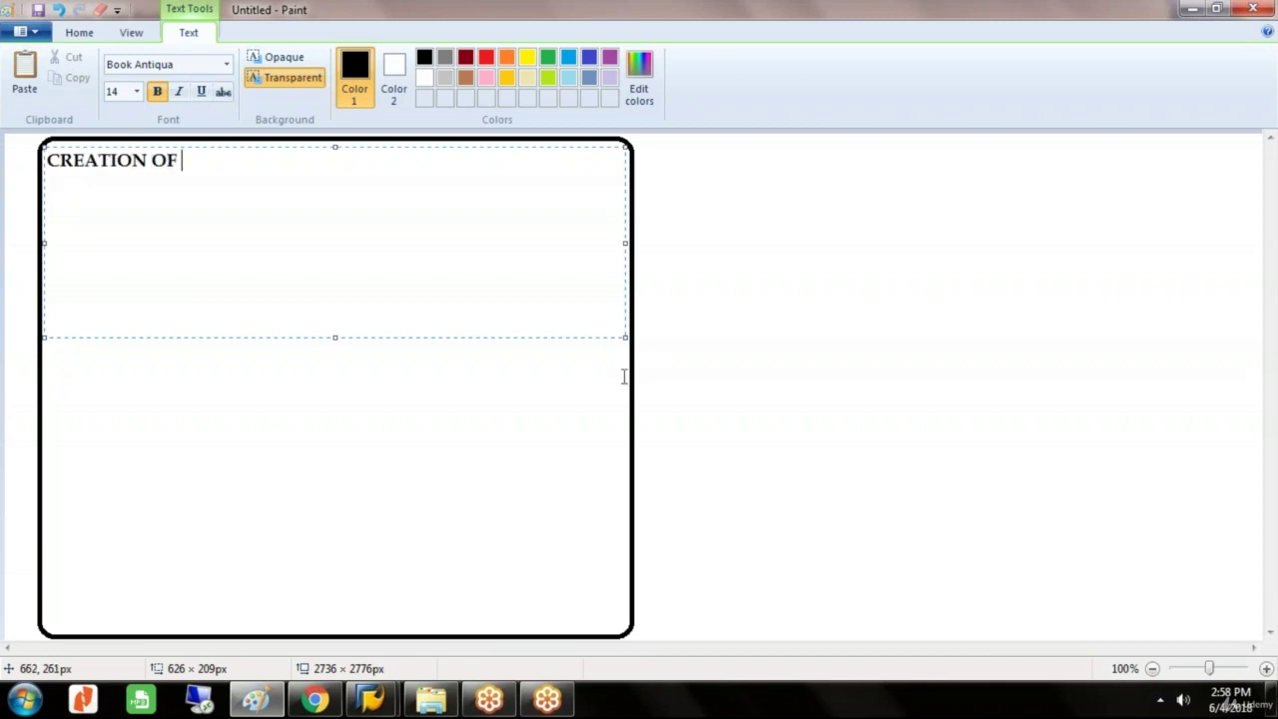
type("COST EL")
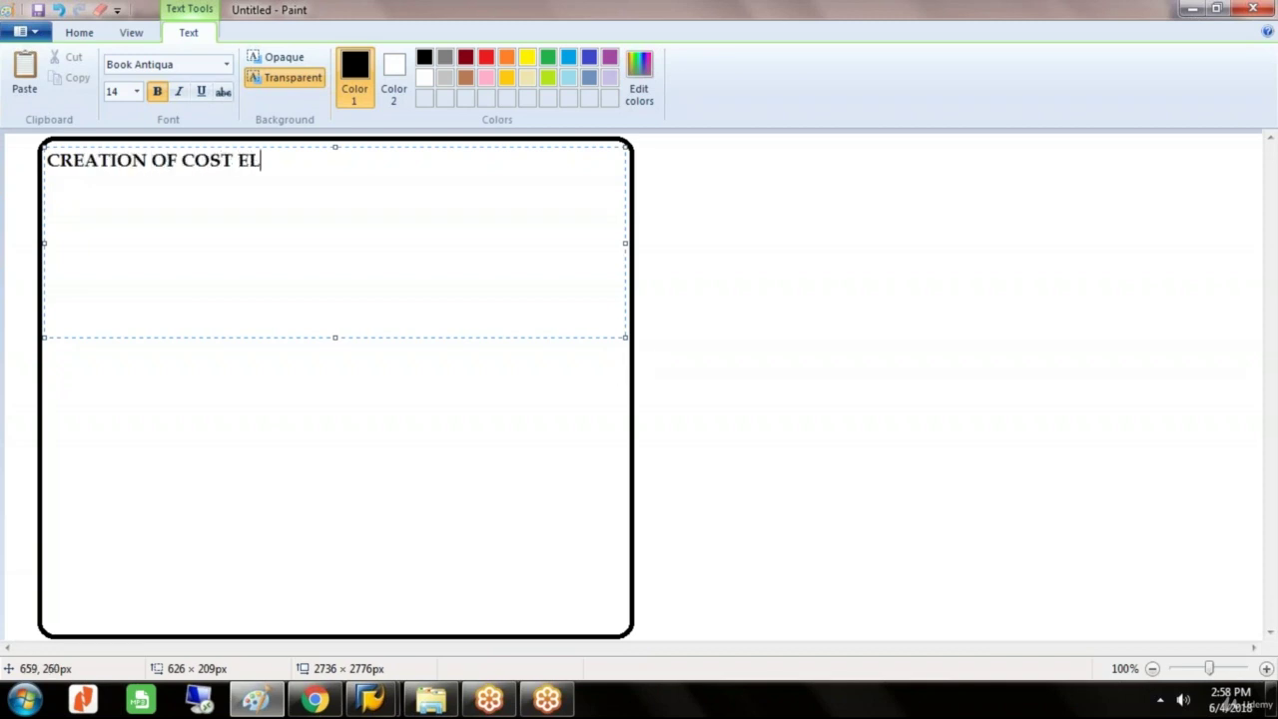
type("EMENTS")
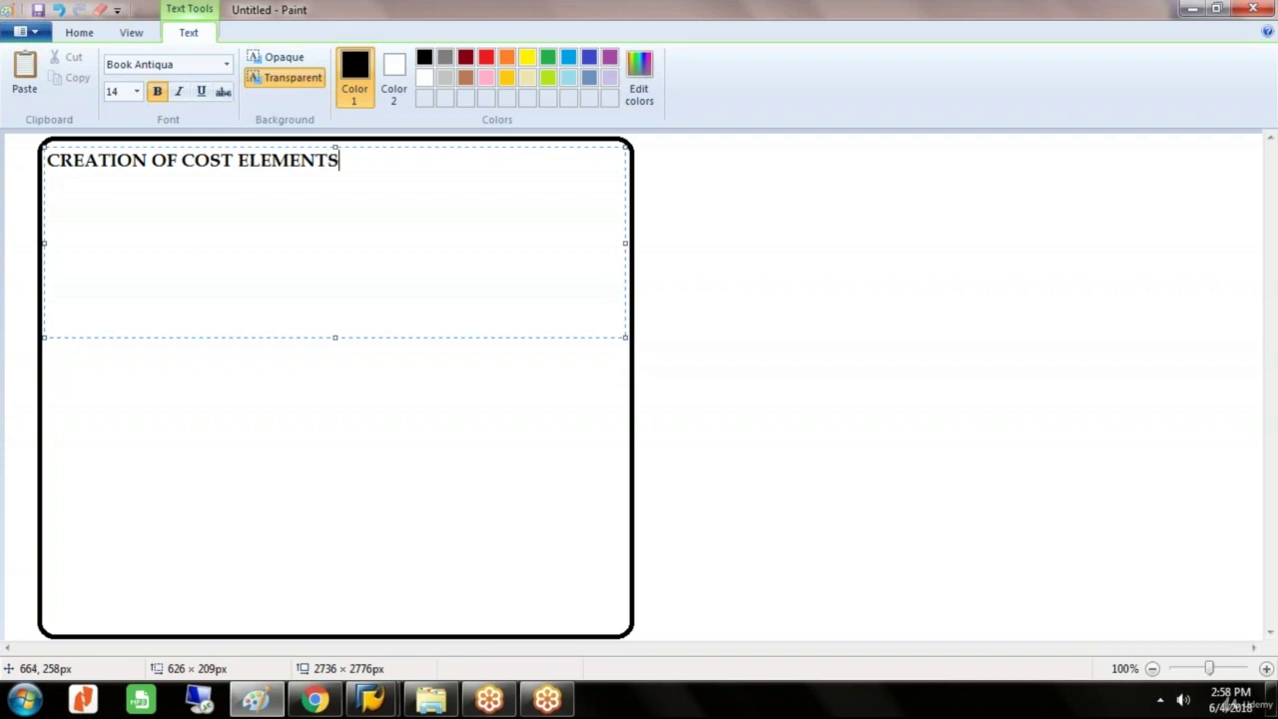
type("----")
key("Return")
key("Return")
- Add the line "EXPENSES-------CO SIDE----COST ELEMENT---" below the heading, followed by a blank line
type("EXPENS")
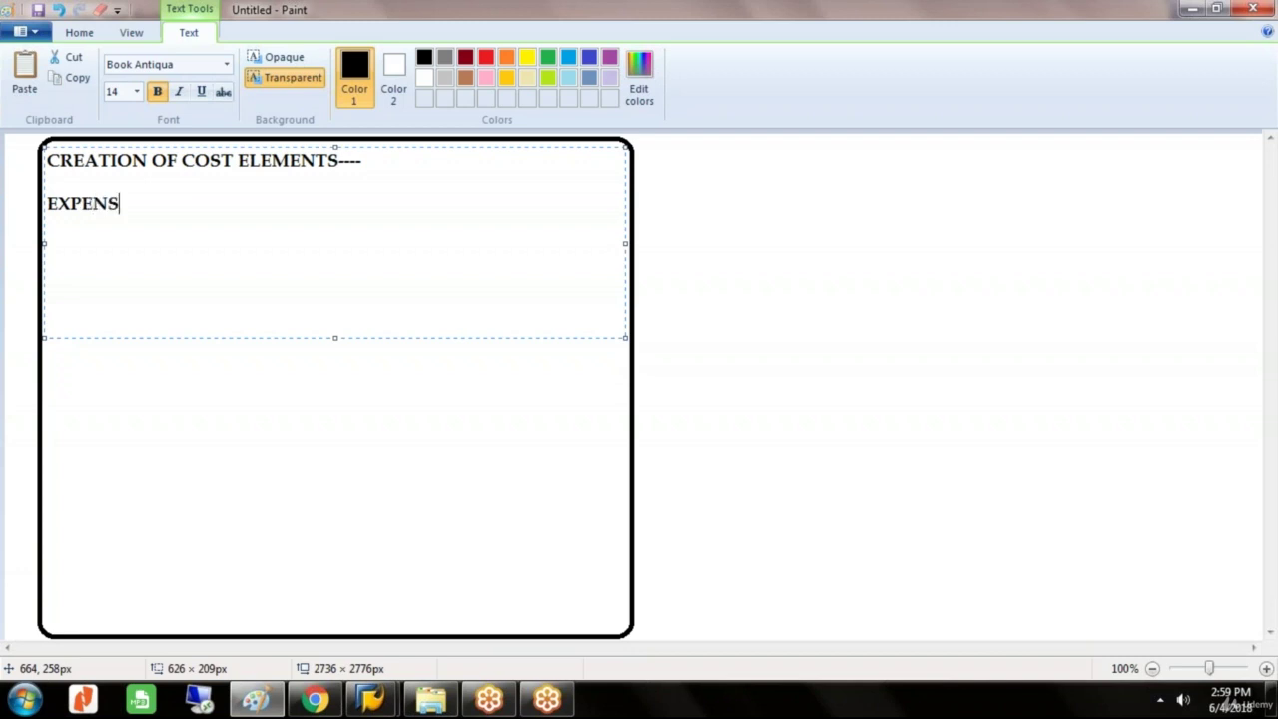
type("ES-------CO ")
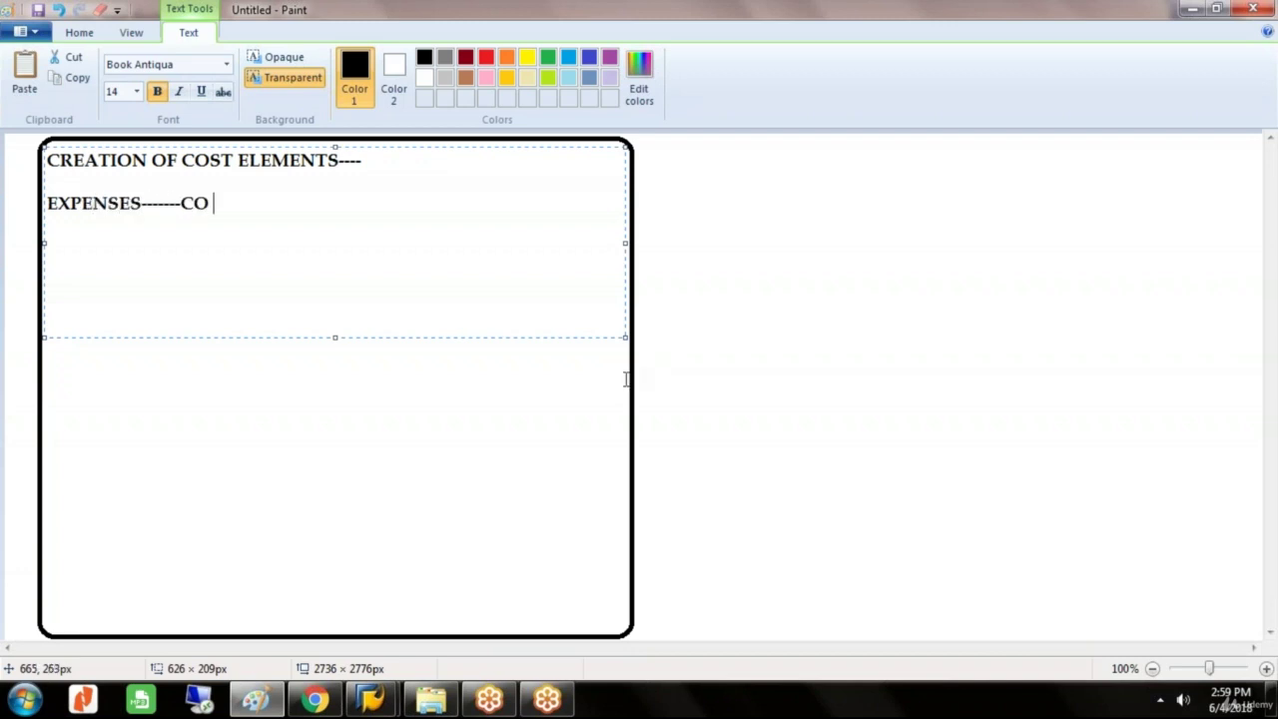
type("SIDE----COS")
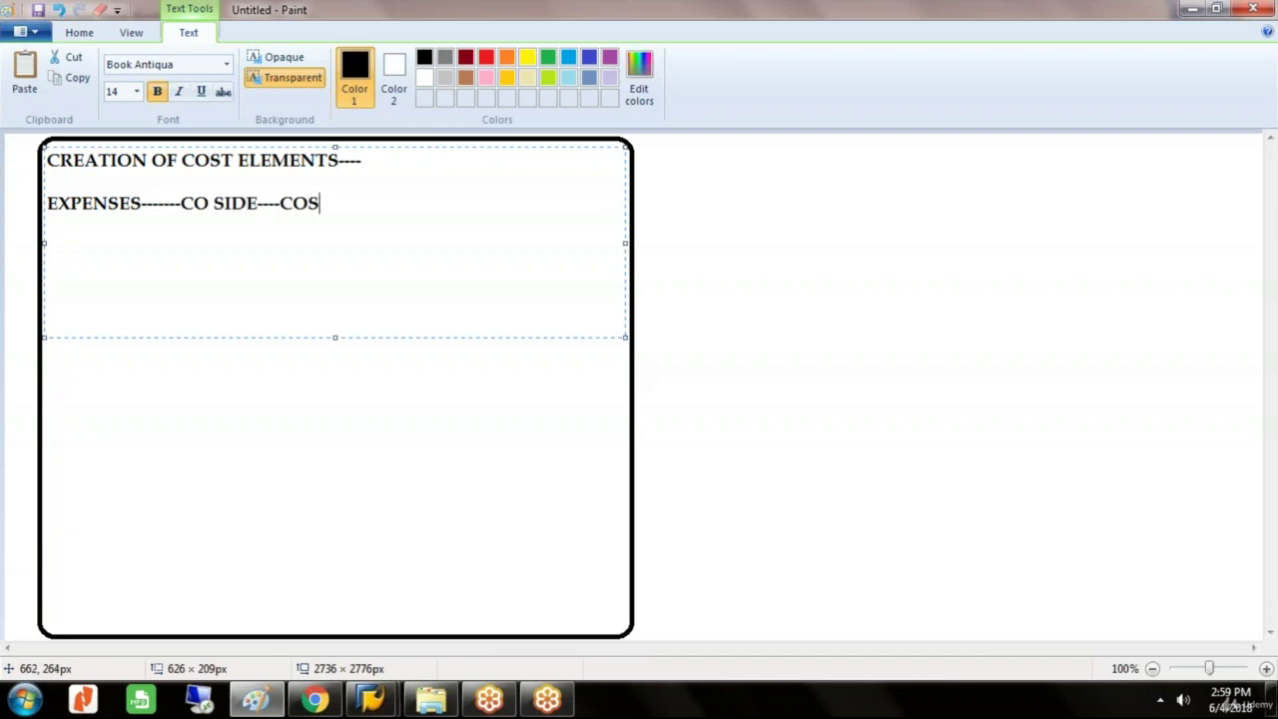
type("T ELEMENT")
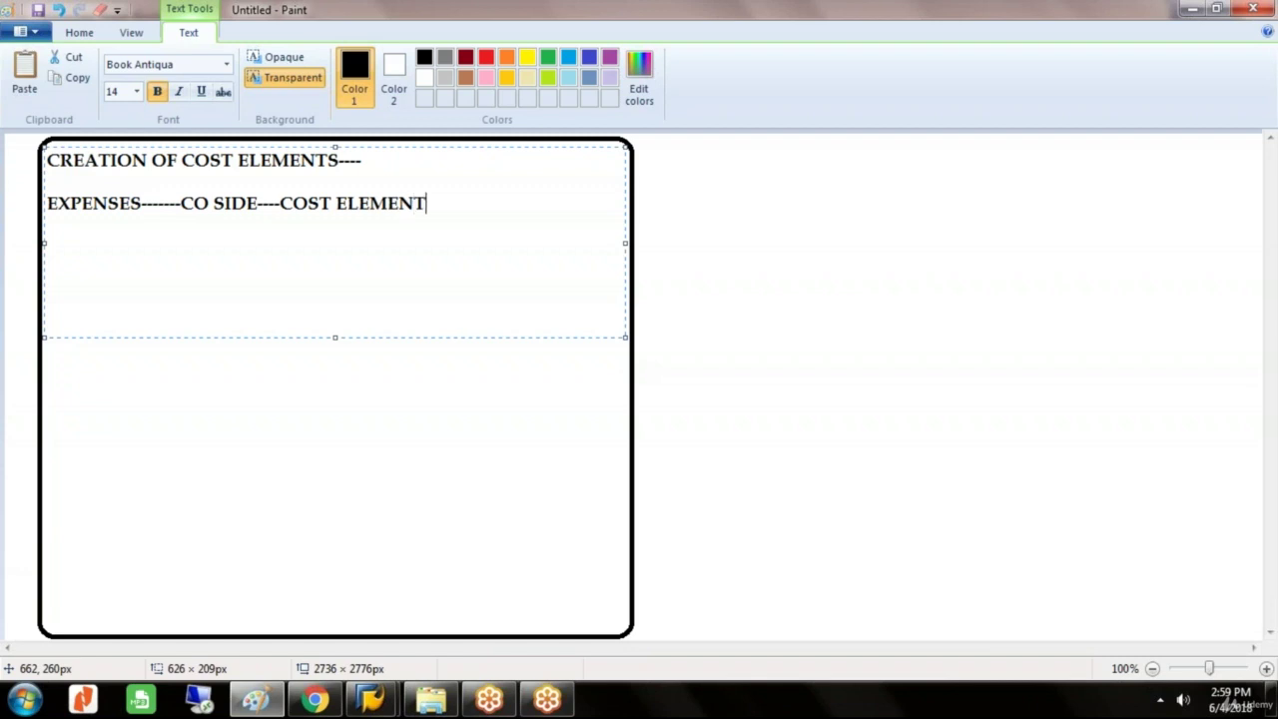
type("---")
key("Return")
key("Return")
- Add the lines "1.PRIMARY COST ELEMENT-----" and "FI----G/L ACCOUNT-----LINK TO THE CO SIDE---", separated by a blank line
type("1.PRIMA")
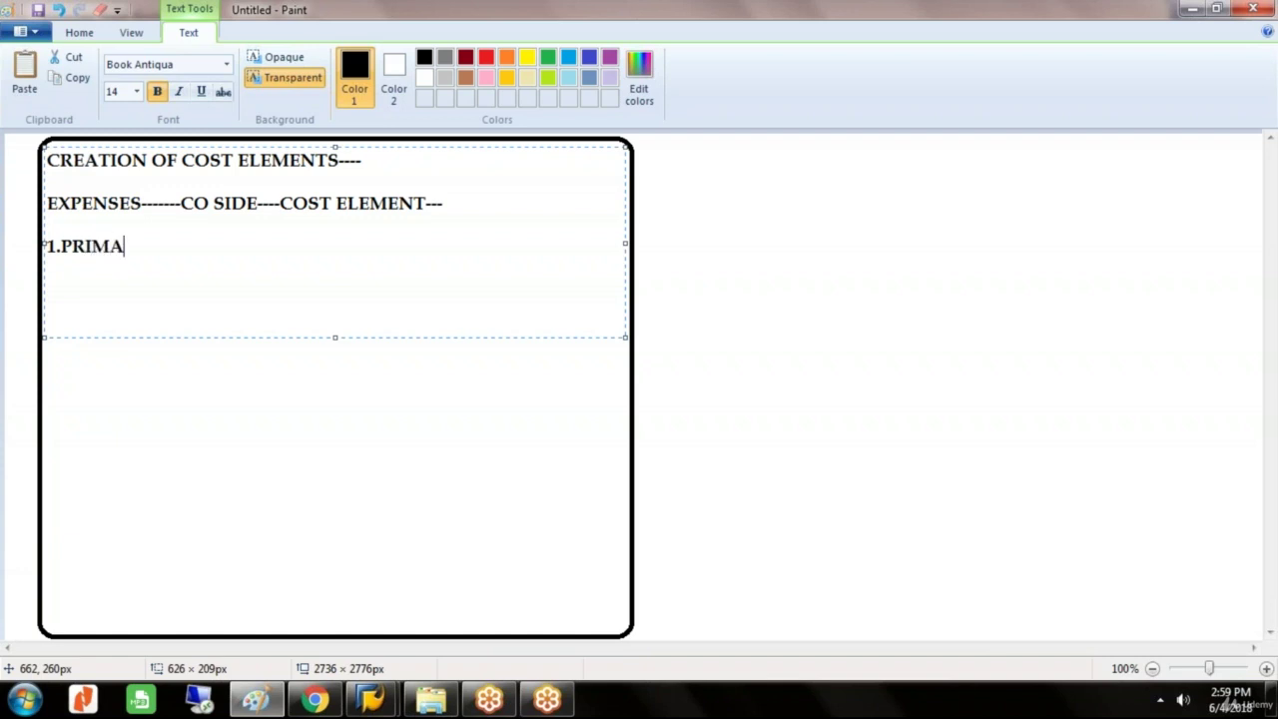
type("RY COST ")
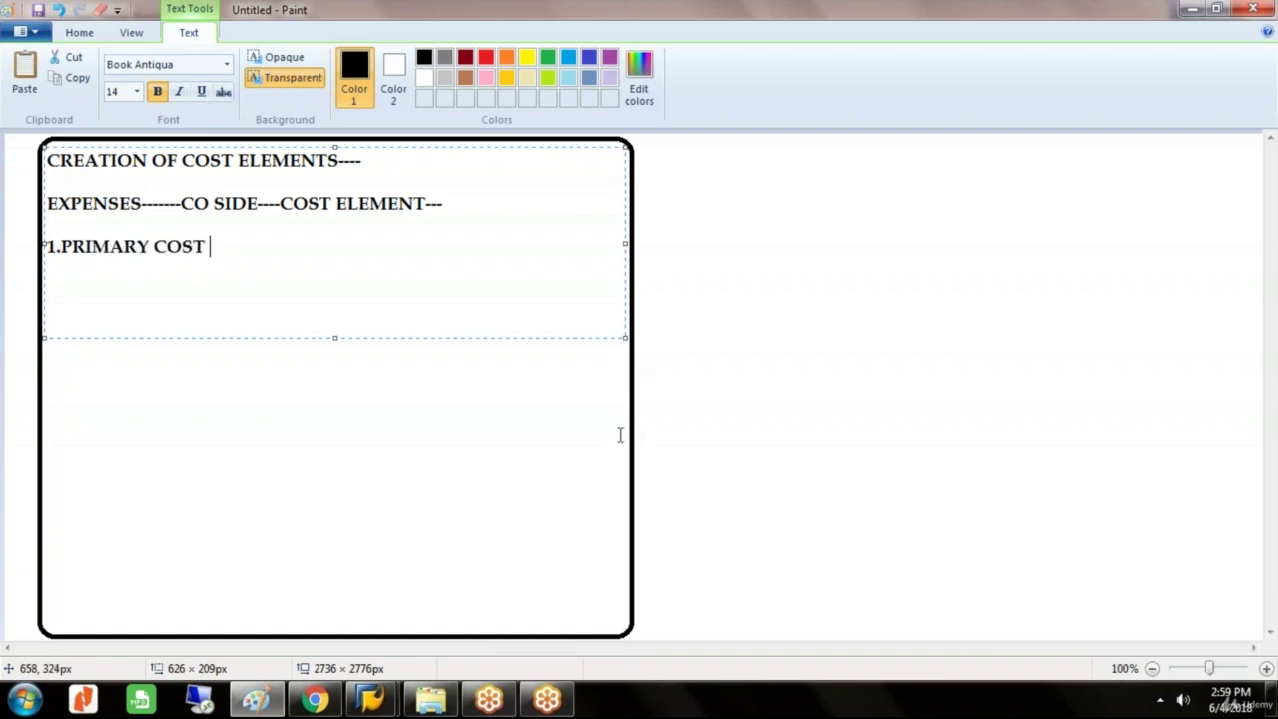
type("ELEMENT-----")
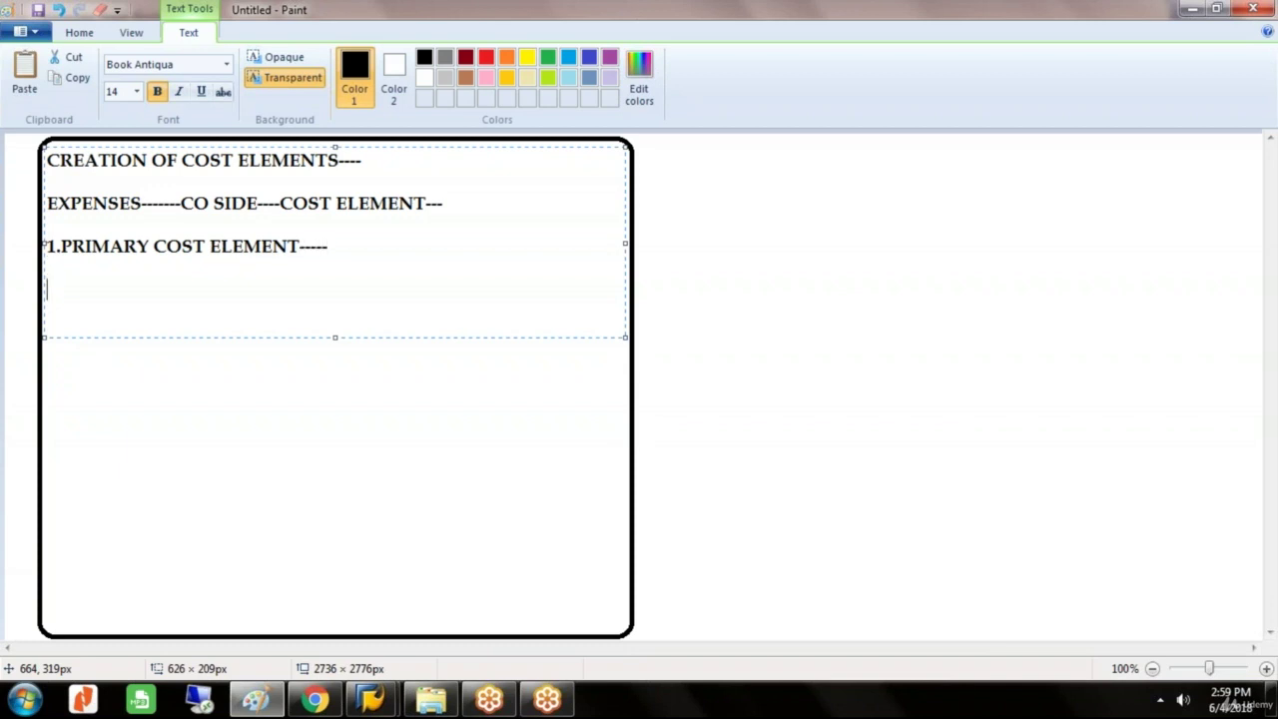
type("FI----G/L AC")
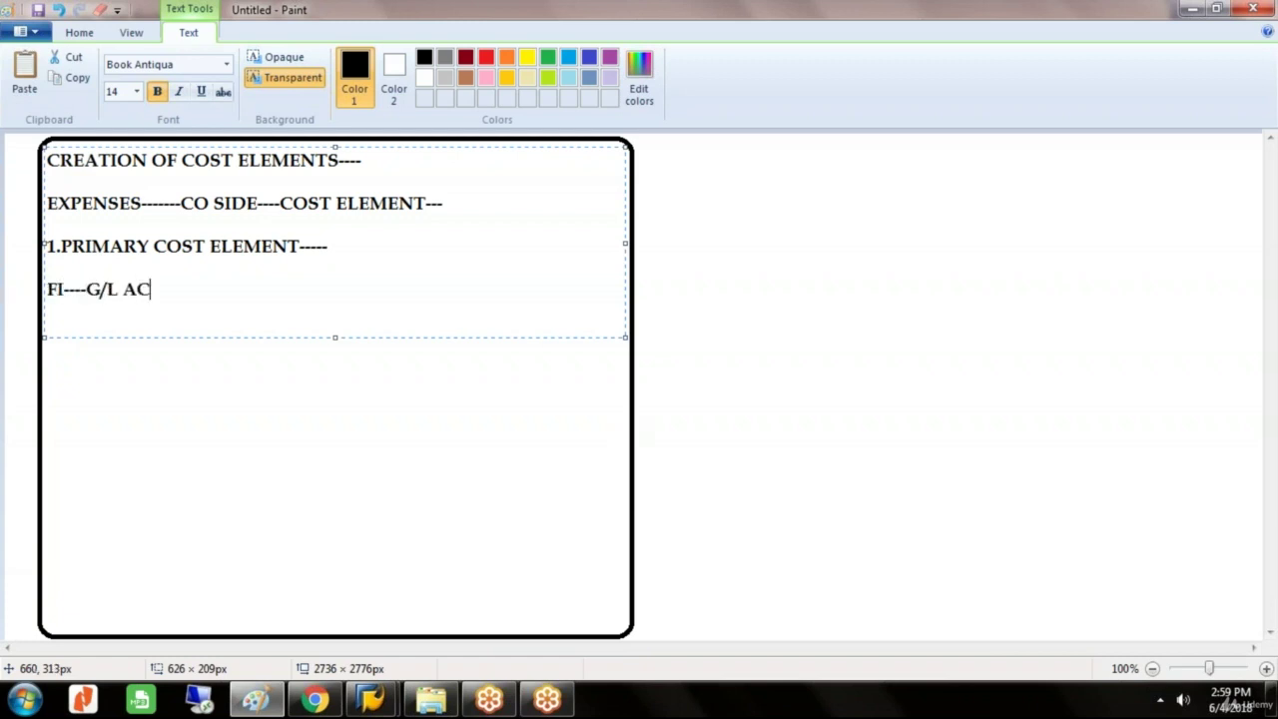
type("COUNT-")
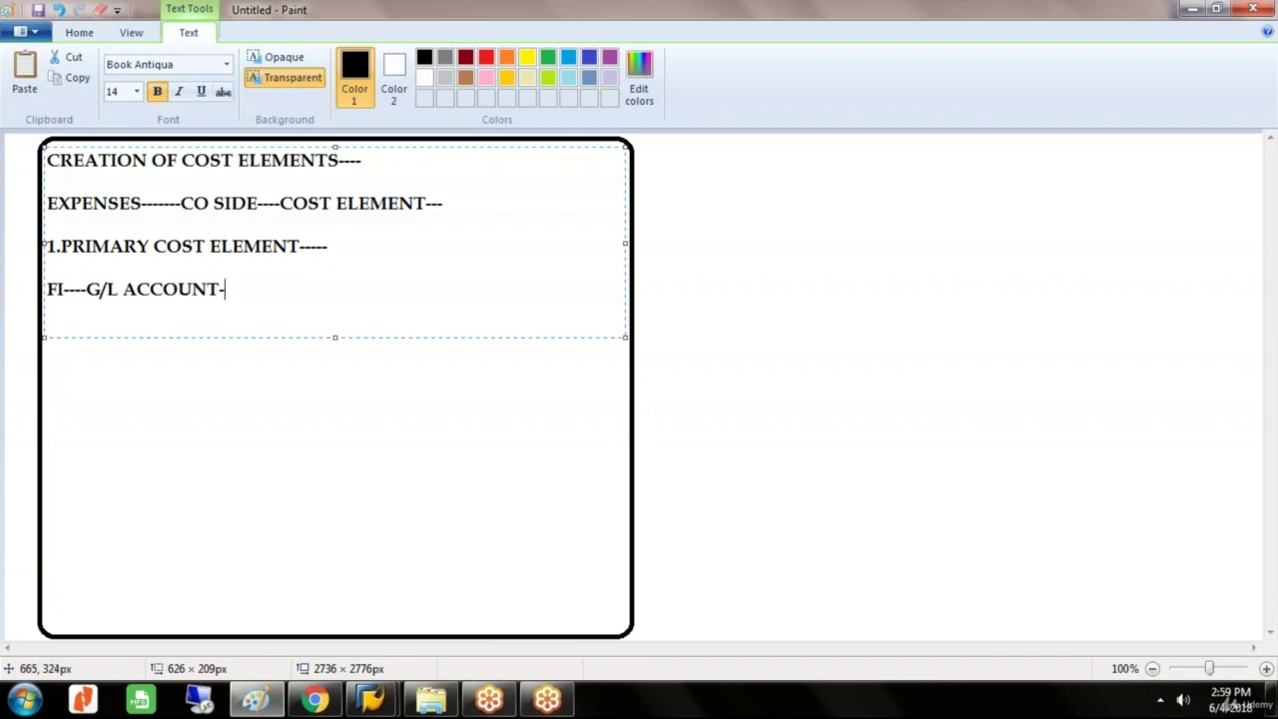
type("----LINK T")
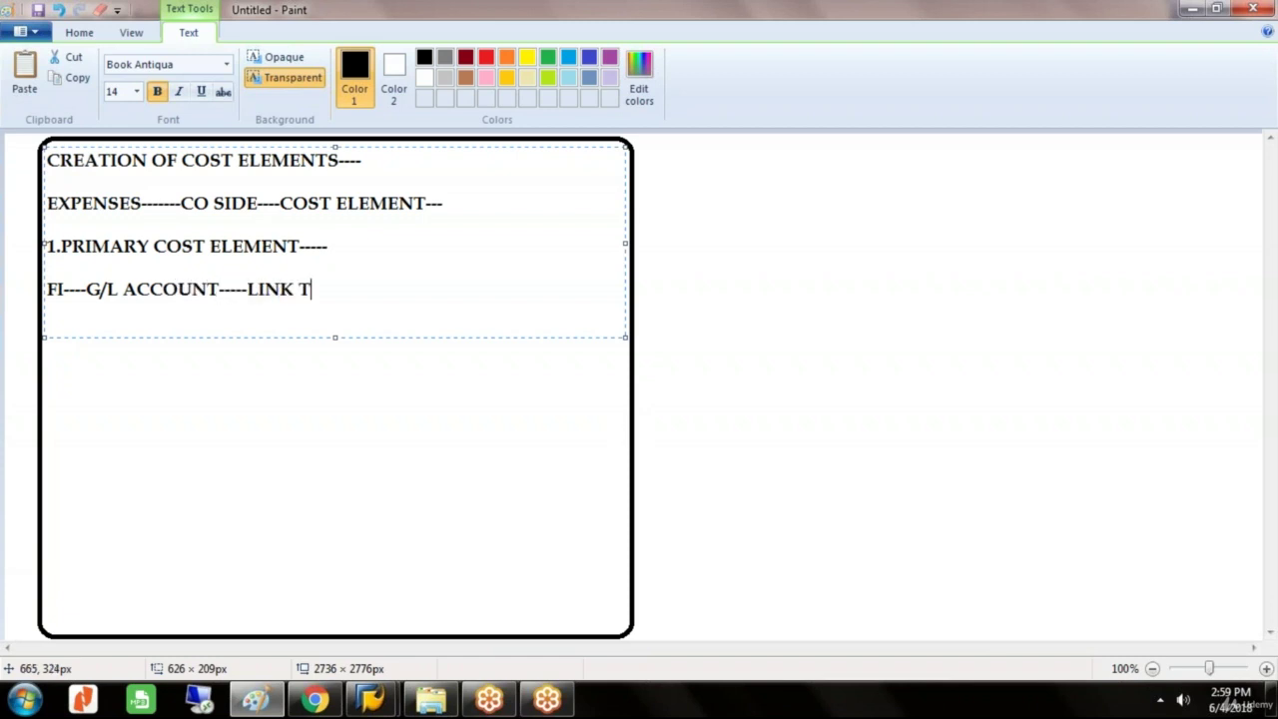
type("O THE CO ")
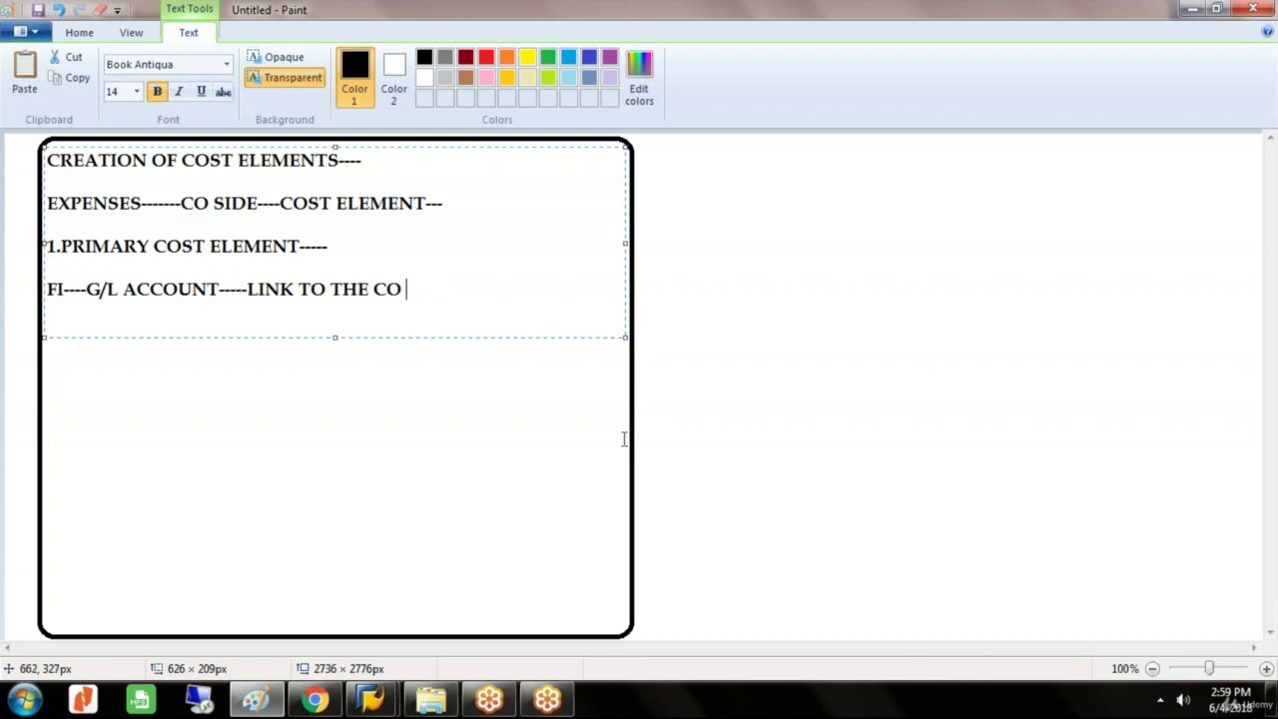
type("SIDE---")
key("Return")
- Add the line "2.SECONDARY COST ELEMENT----- CO SIDE---NO G/L" below the primary cost element notes
type("2")
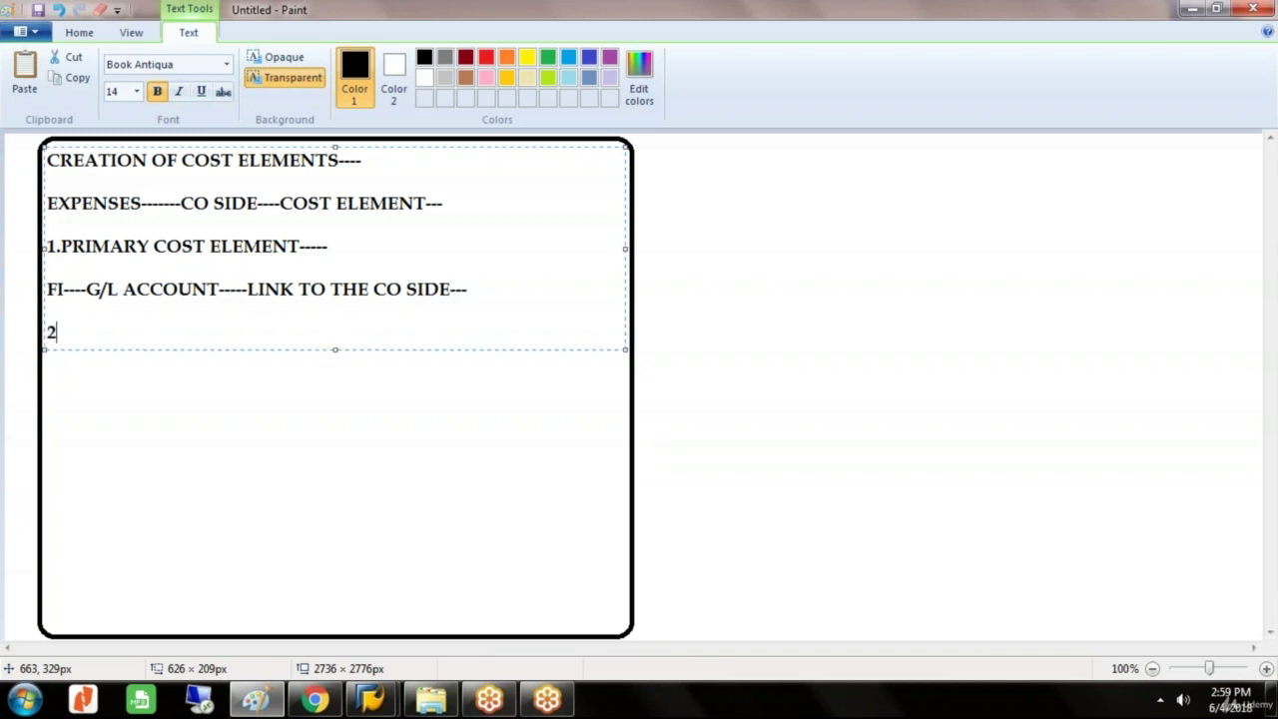
type(".SECON")
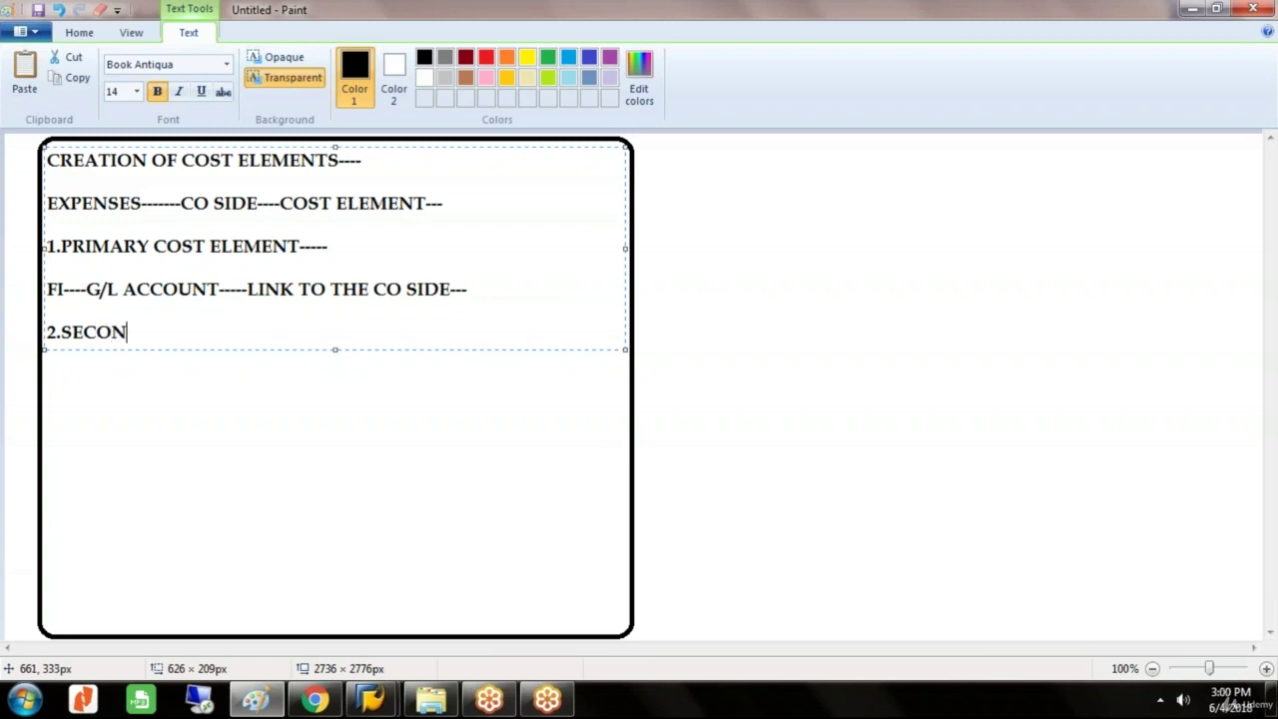
type("DARY COS")
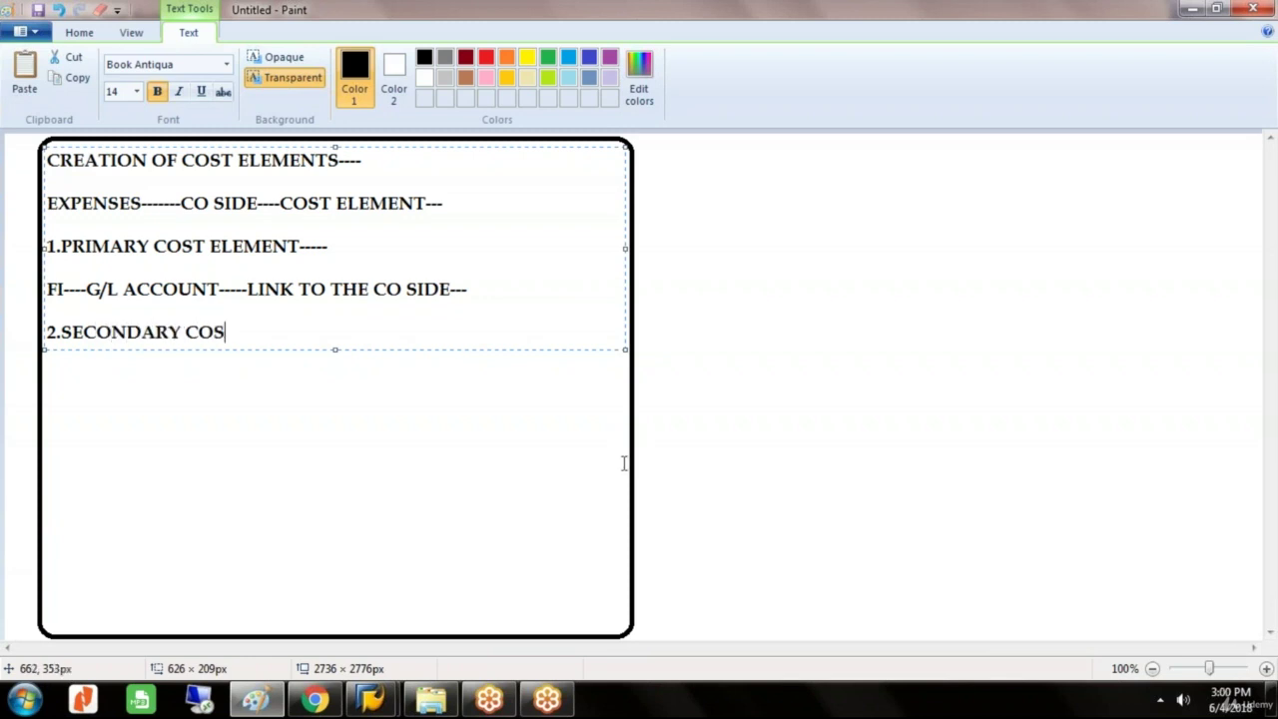
type("T ELEMENT")
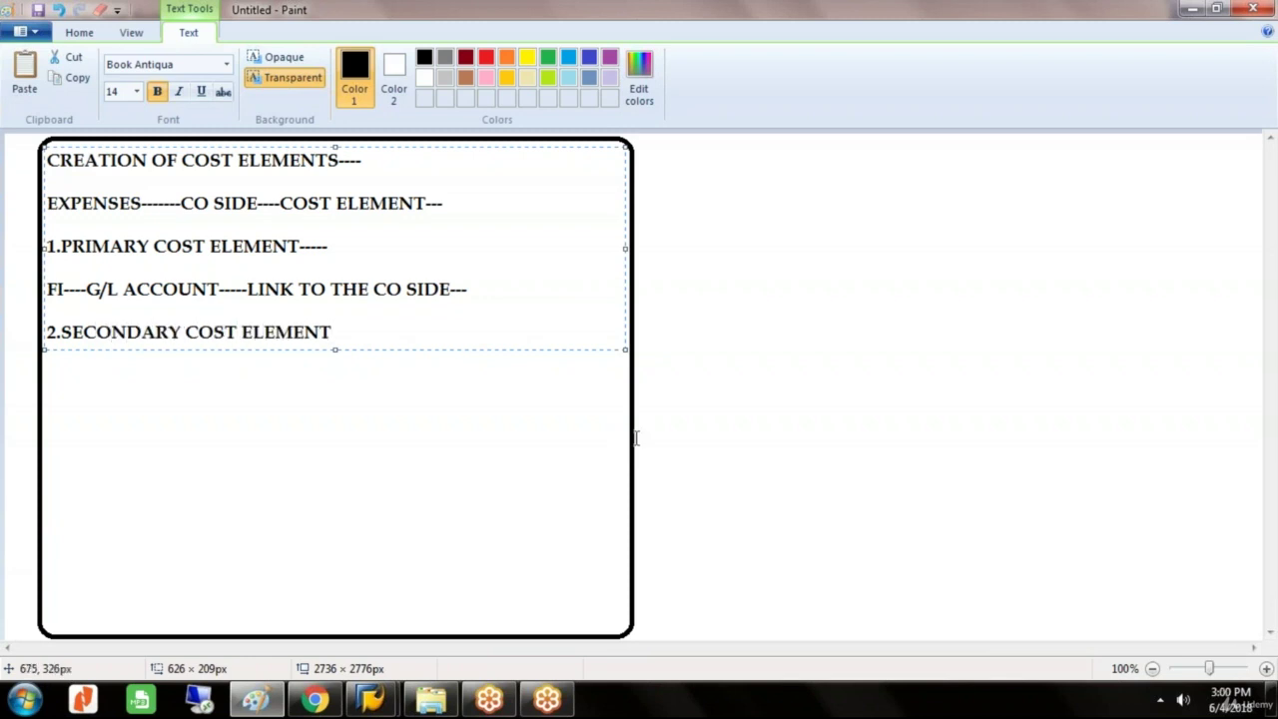
type("----- CO SIDE---")
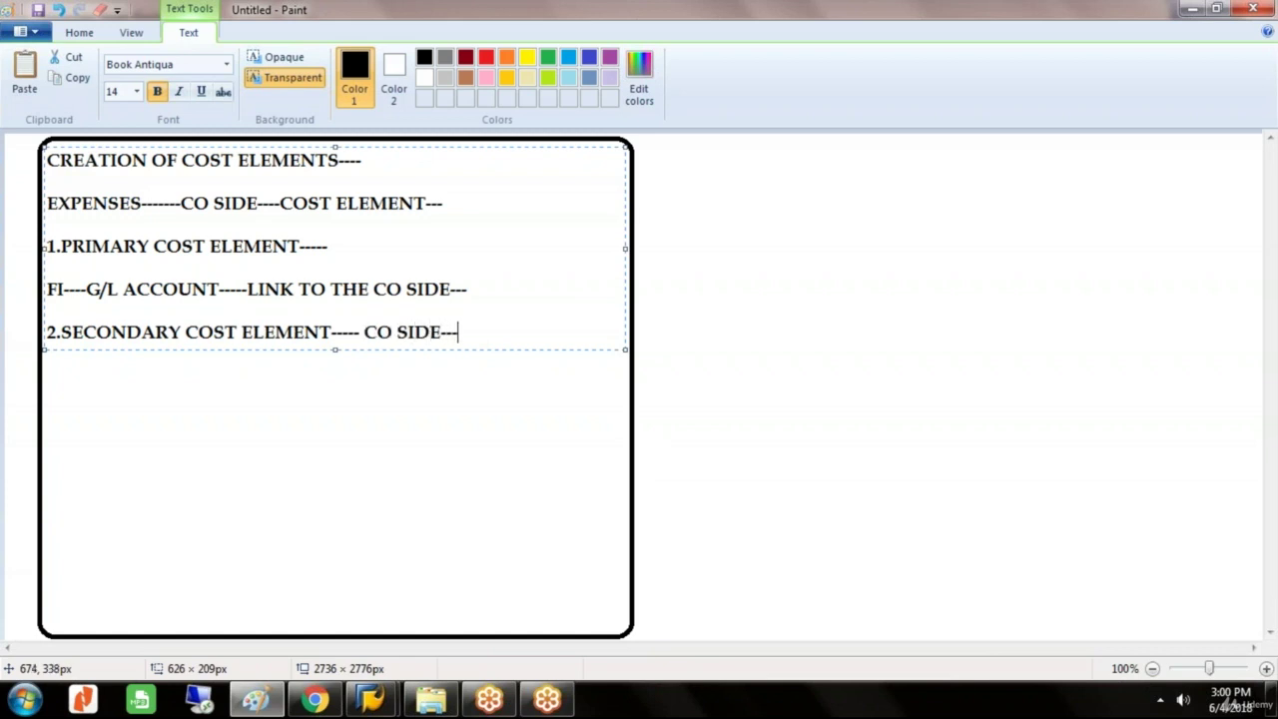
type("NO G/L")
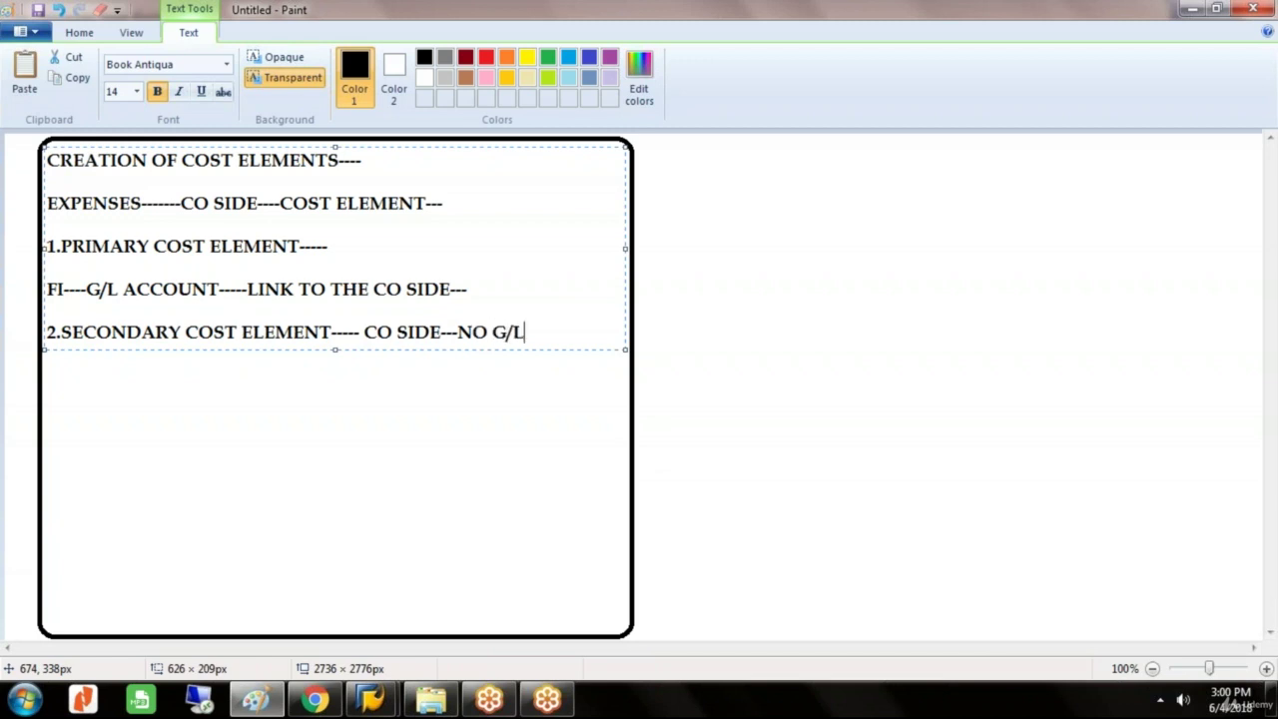
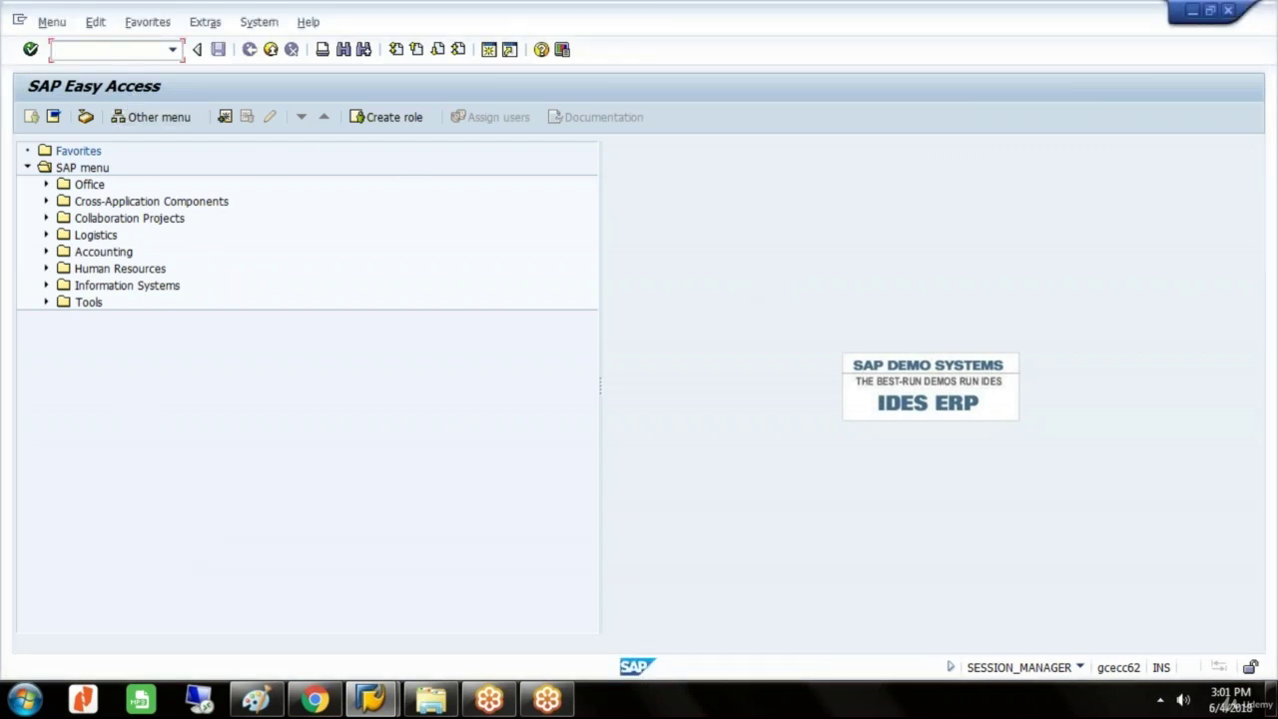
- Run transaction OBC4 and open the field status groups of field status variant GLST
type("OBC4")
key("Return")
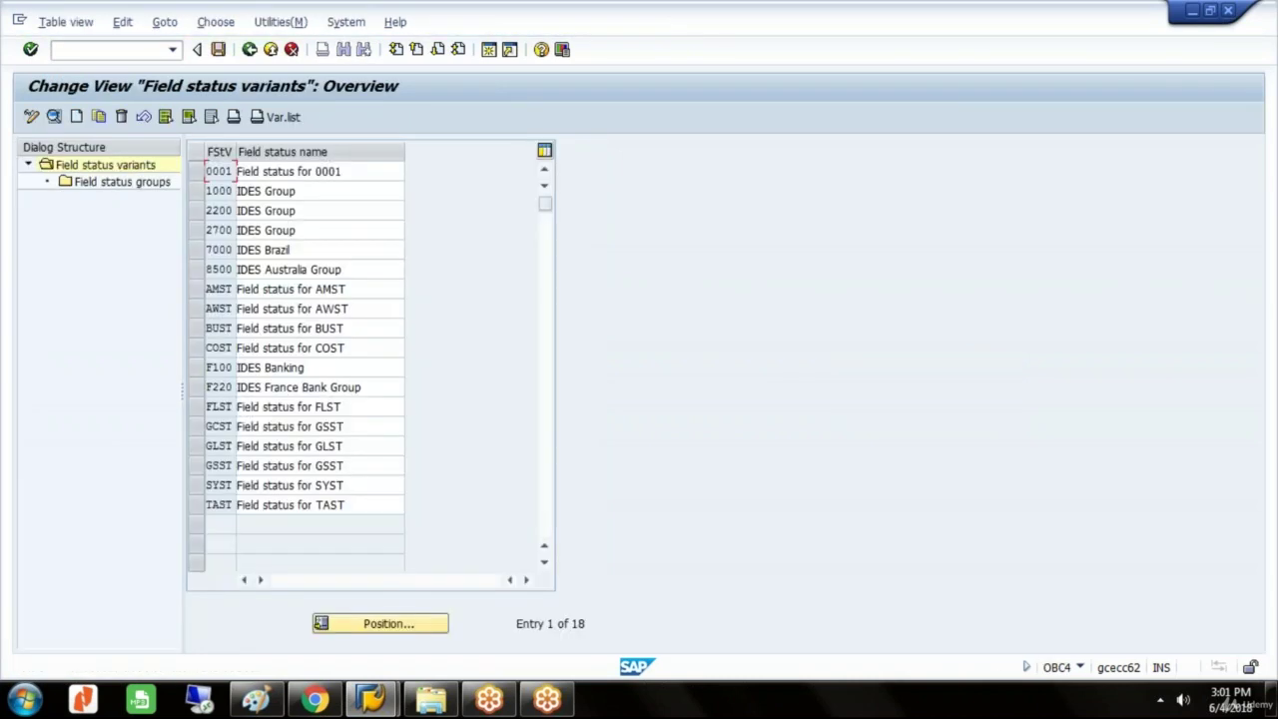
left_click(196, 446)
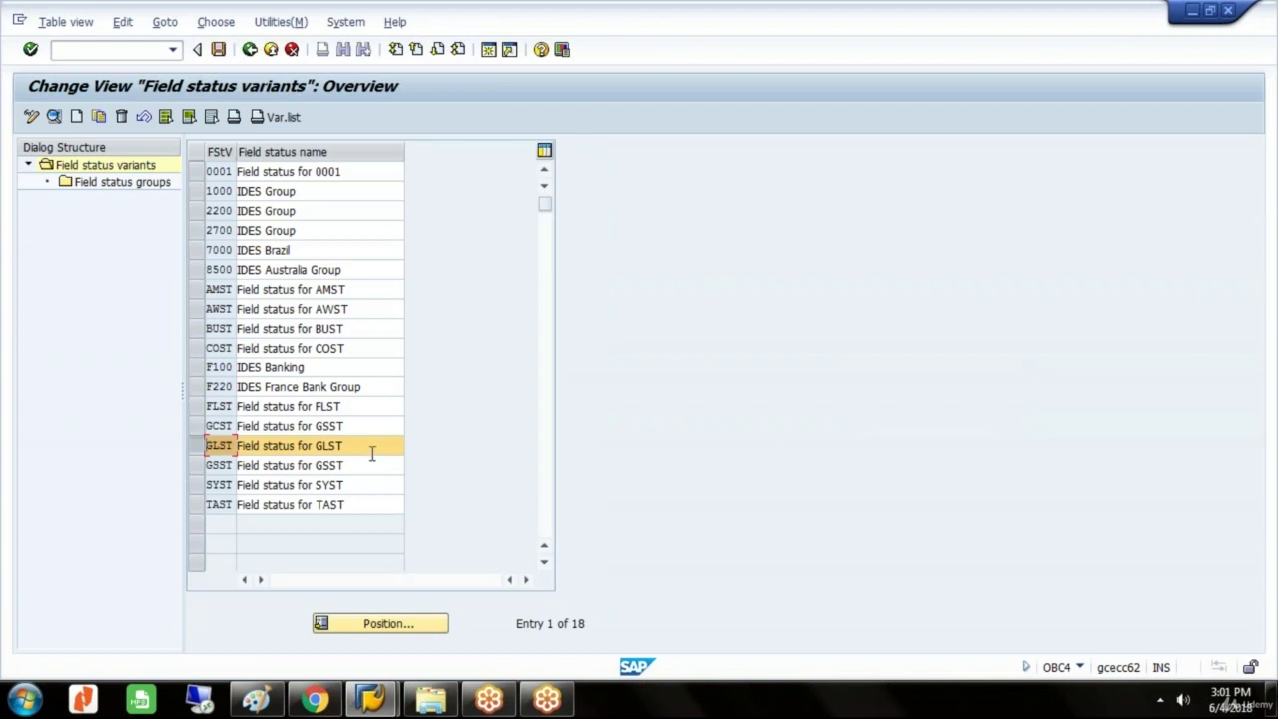
left_click(140, 187)
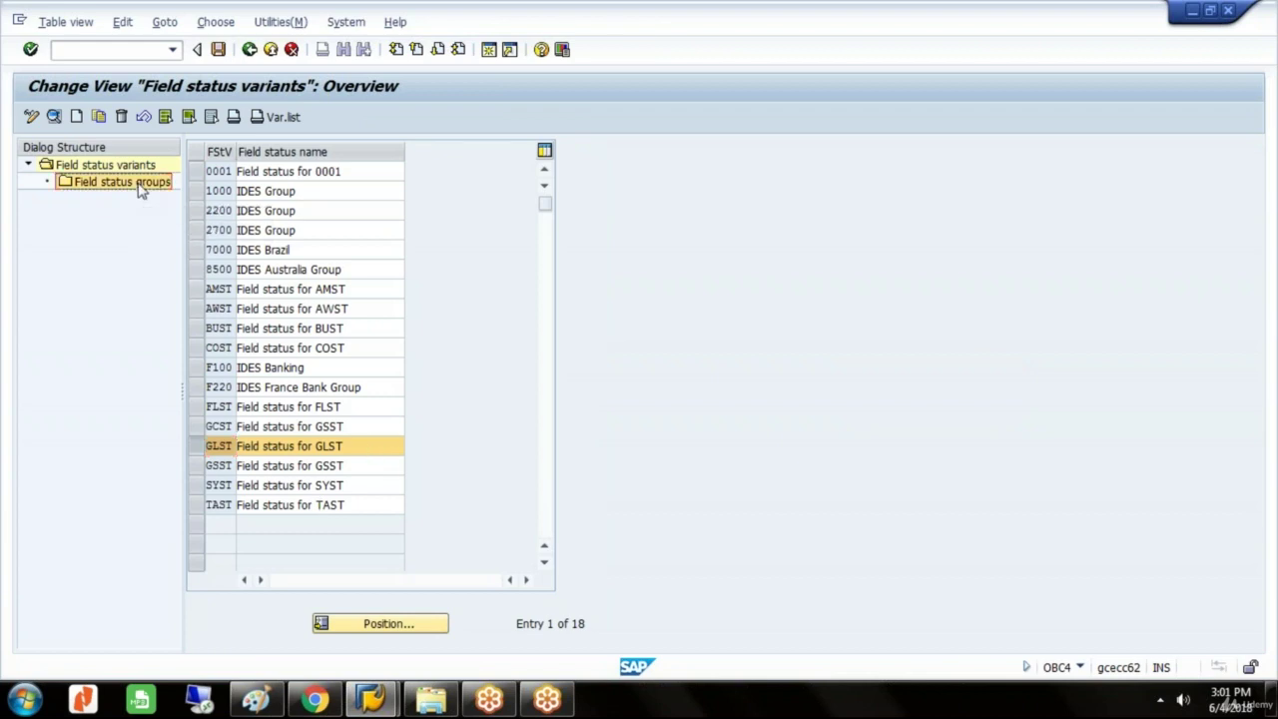
double_click(141, 188)
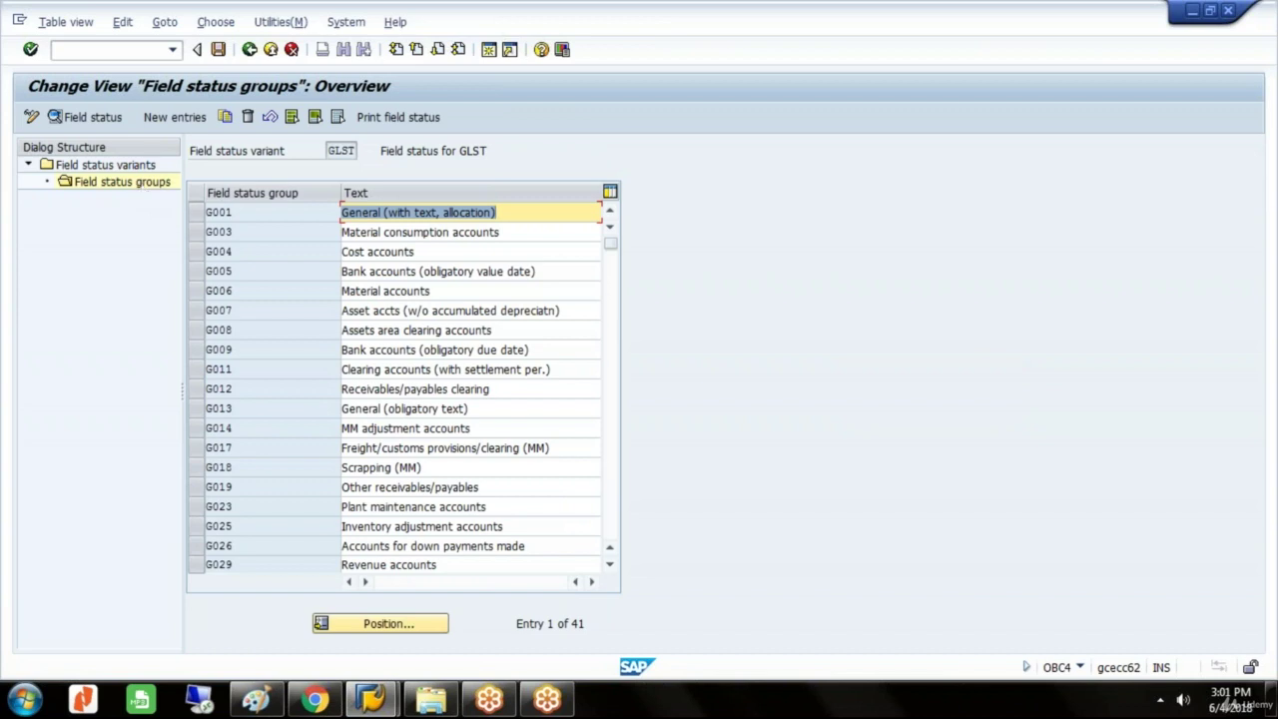
- Open the additional account assignments of field status group G004, Cost accounts
left_click(241, 256)
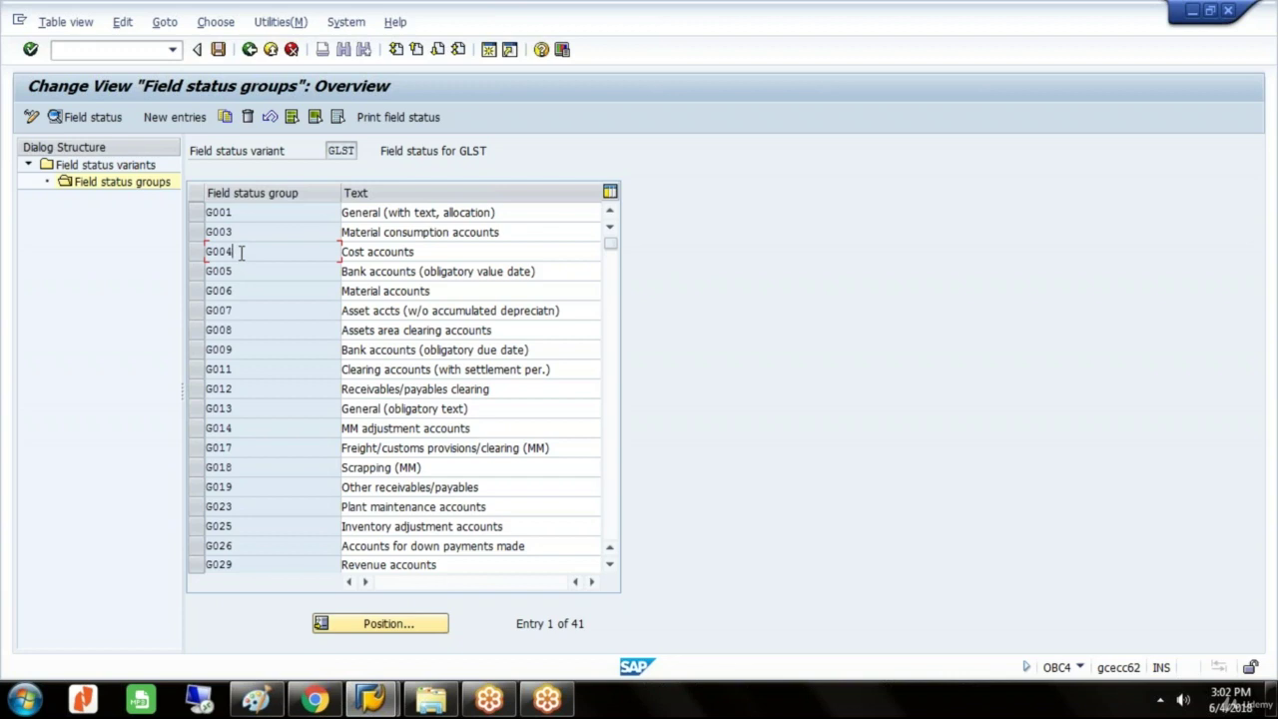
double_click(240, 252)
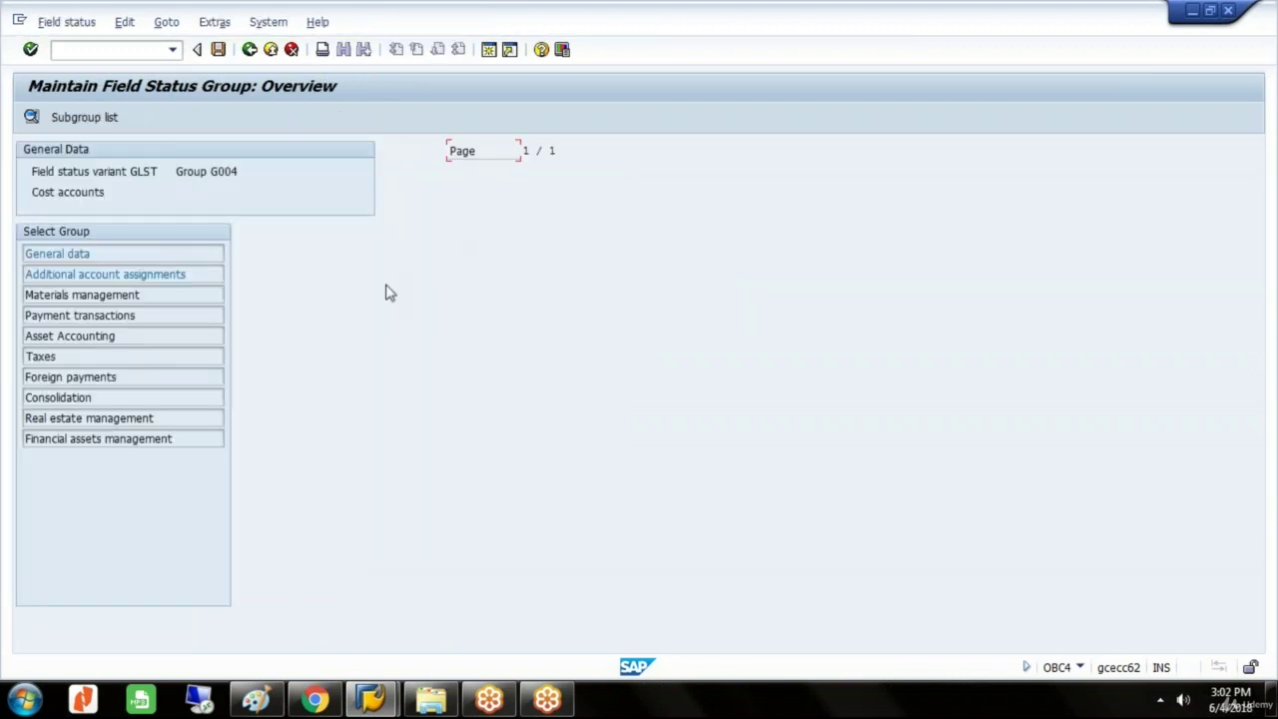
double_click(207, 274)
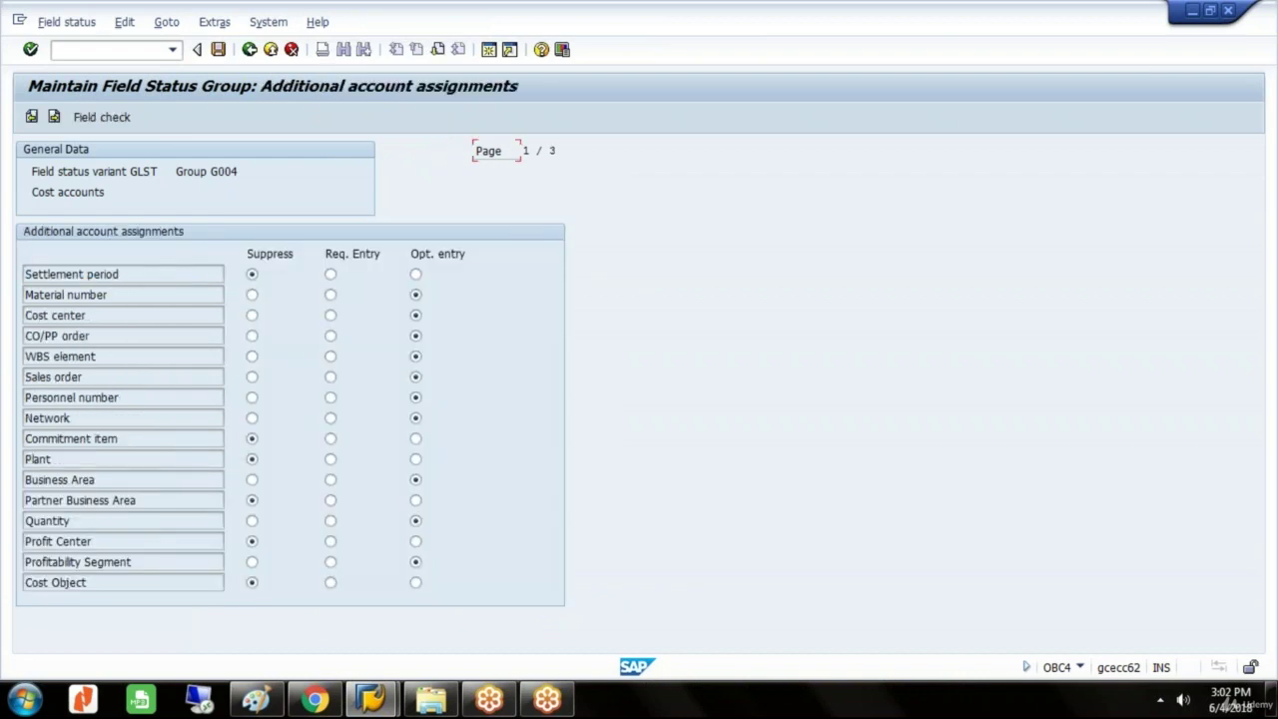
- Suppress material number, CO/PP order, WBS element, sales order, personnel number, network, business area, quantity and profitability segment for group G004
left_click(251, 296)
left_click(252, 336)
left_click(251, 357)
left_click(251, 376)
left_click(252, 398)
left_click(251, 418)
left_click(252, 479)
left_click(251, 521)
left_click(252, 562)
- Make cost center a required entry and save the field status group to the GLAXO GROUP customizing request
left_click(331, 316)
left_click(219, 50)
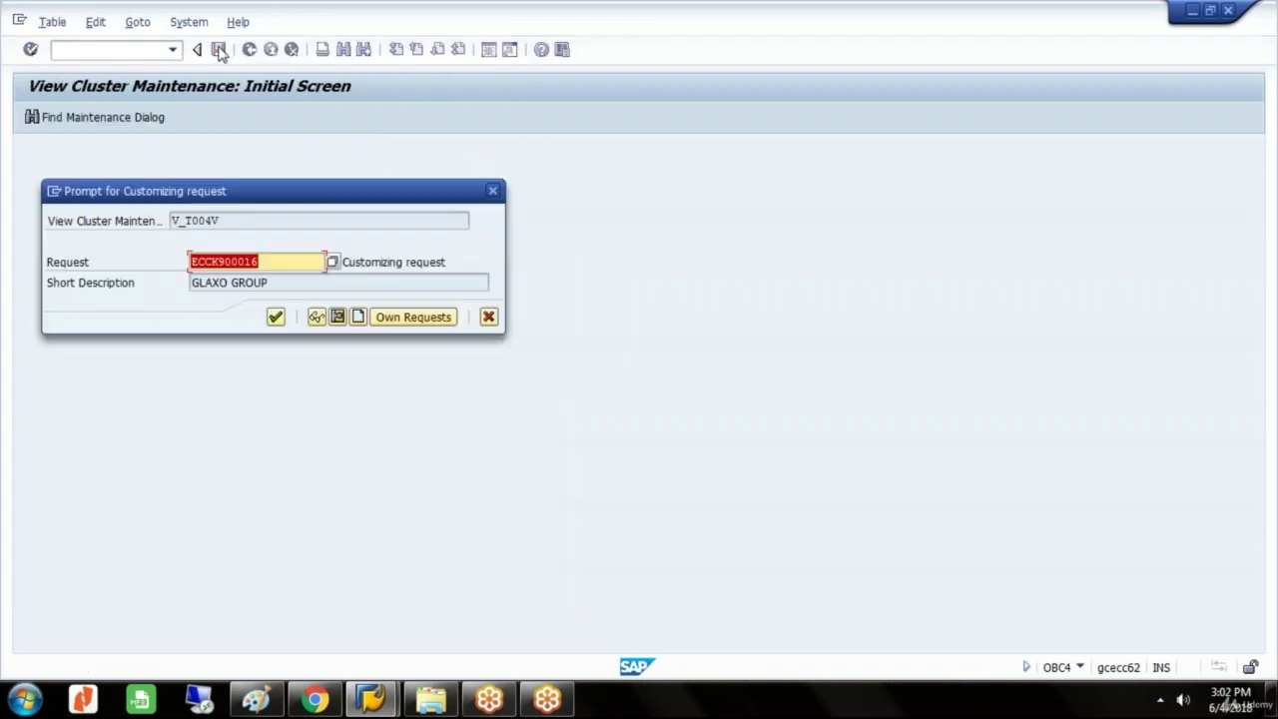
left_click(276, 316)
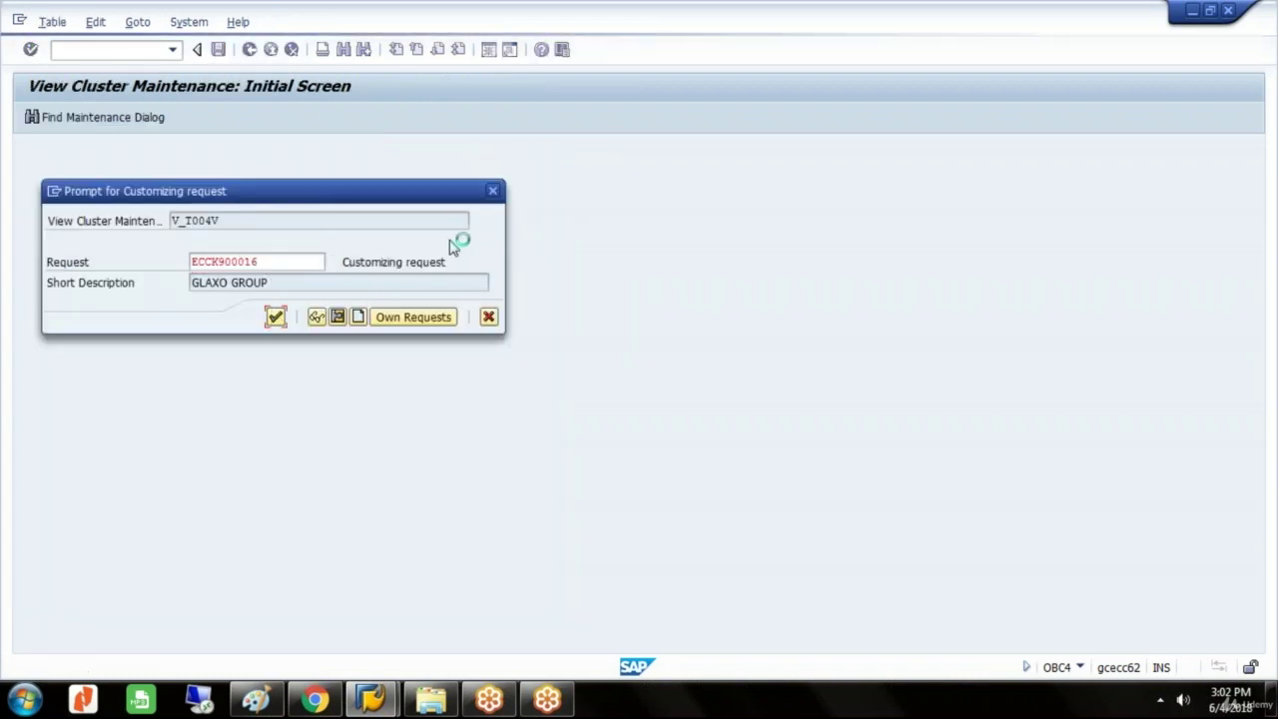
- Switch to Paint and add the line "CREATION OF PRIMARY COST ELEMENT-----FS00---" after a blank line below the OBC4 note
left_click(255, 699)
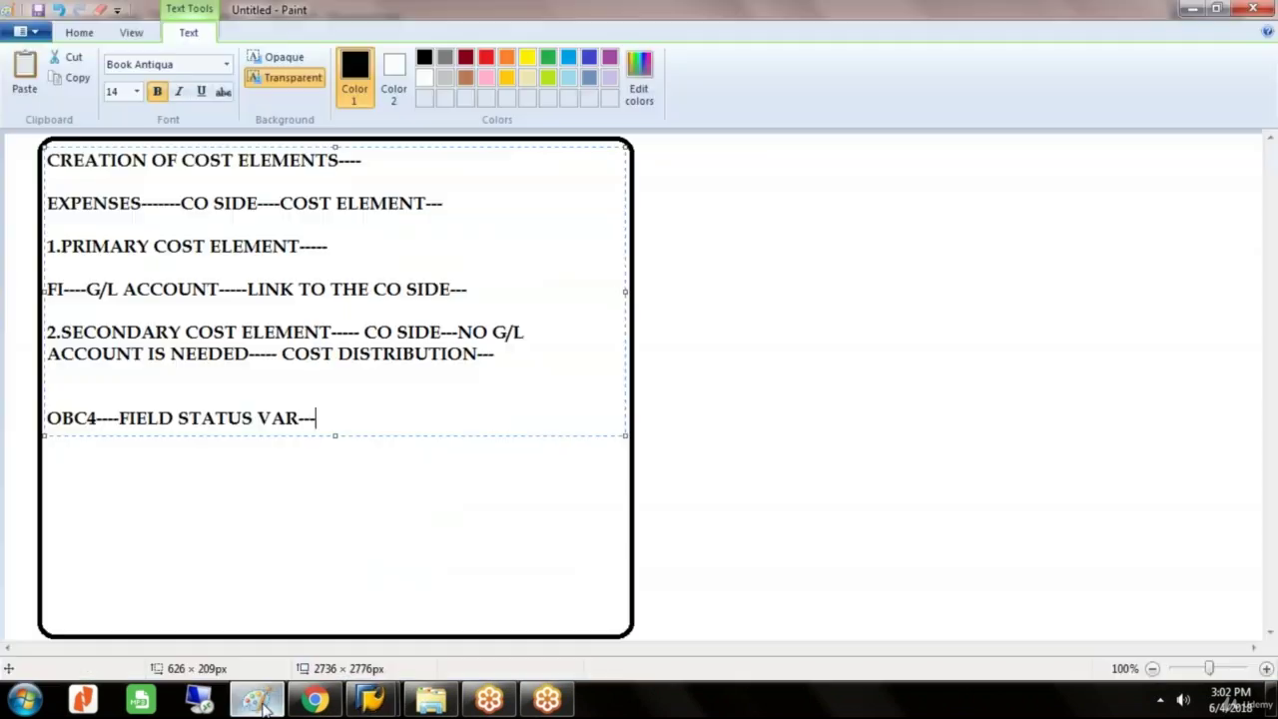
key("Return")
key("Return")
type("CREA")
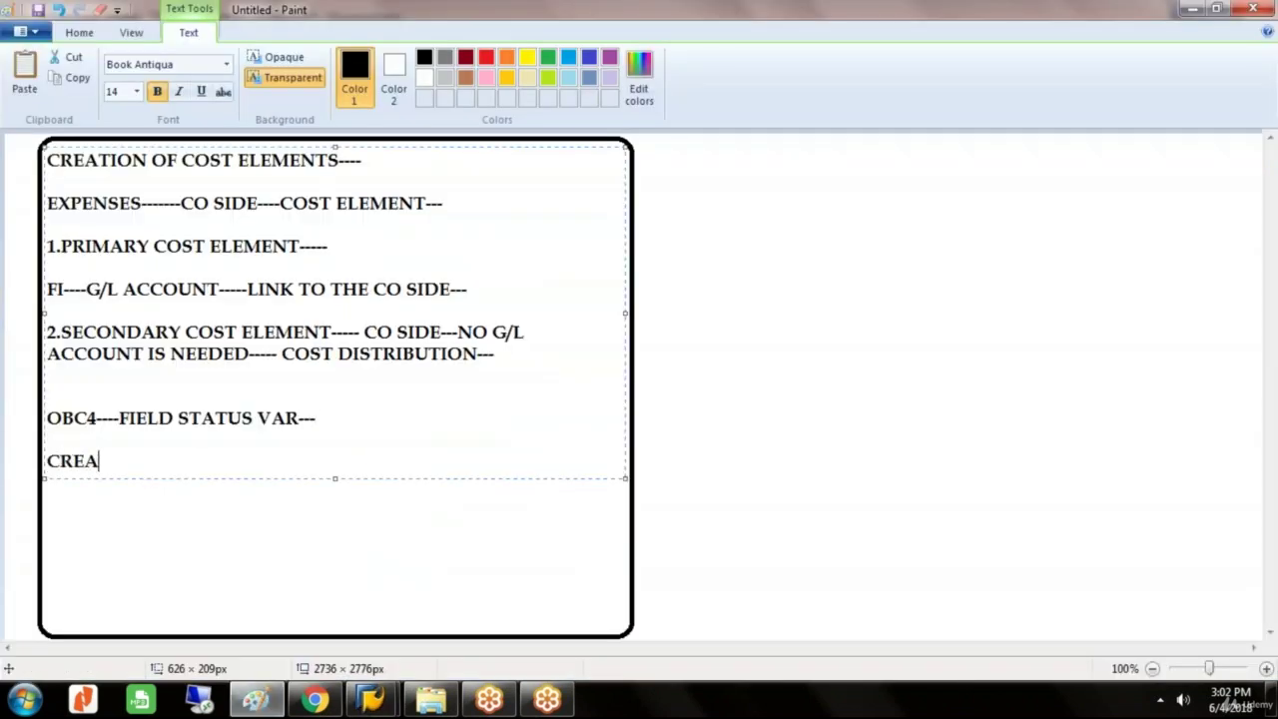
type("TION OF P")
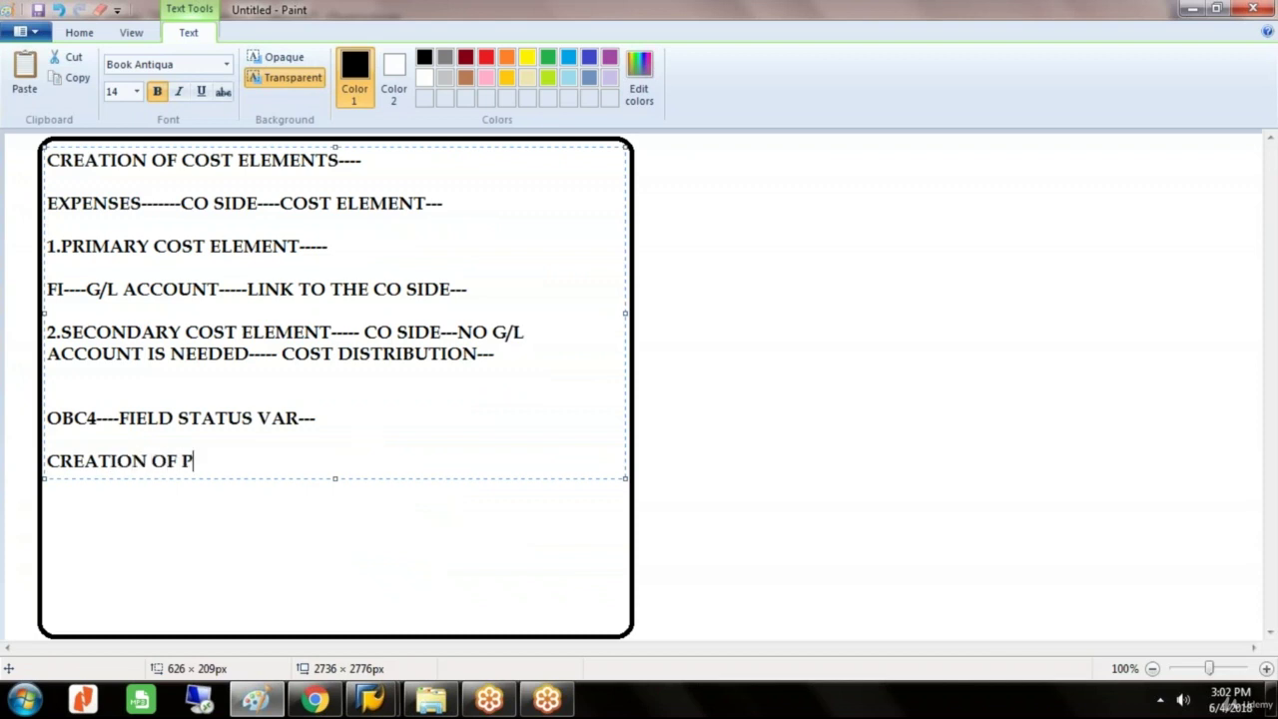
type("RIMARY CO")
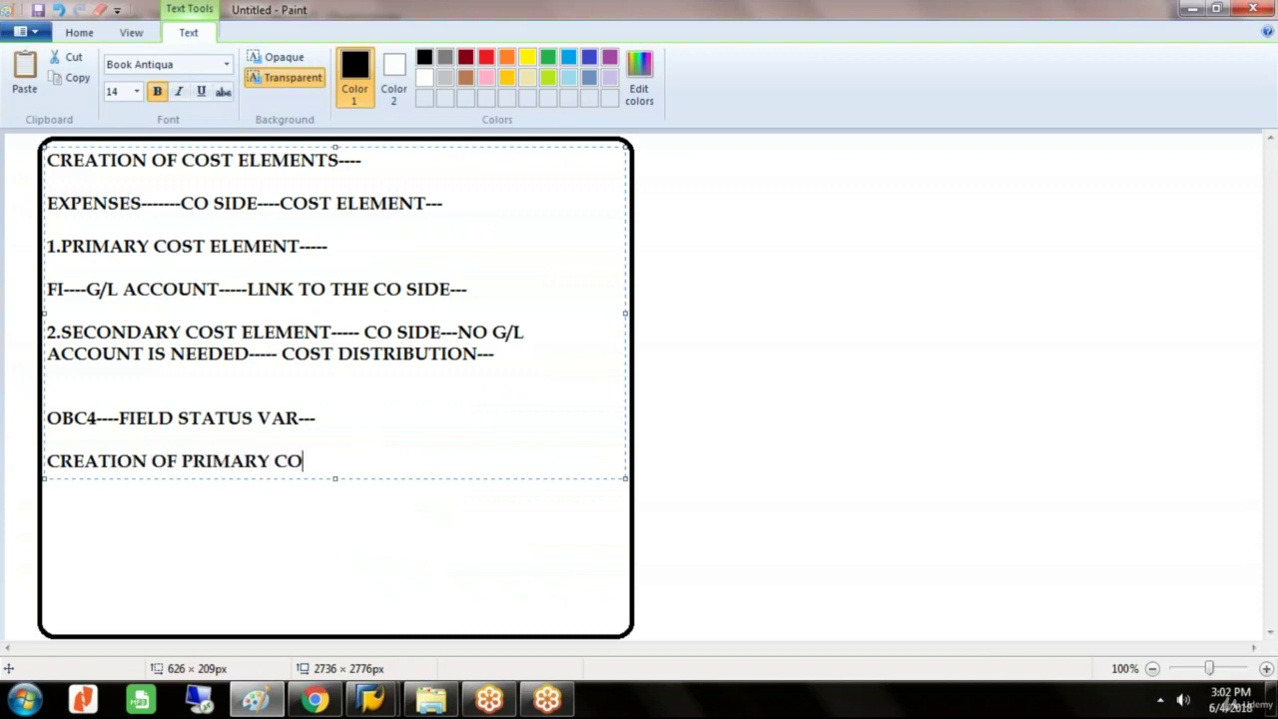
type("ST ELEMENT-----F")
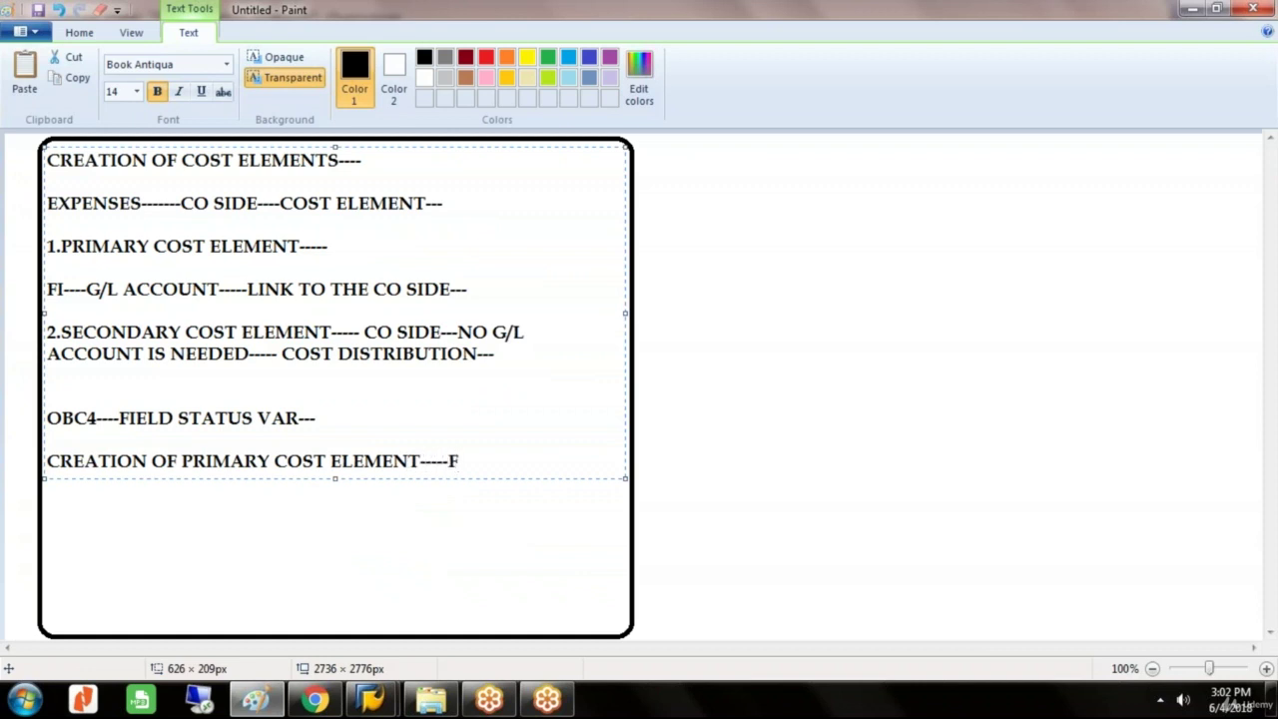
type("S00---")
key("Return")
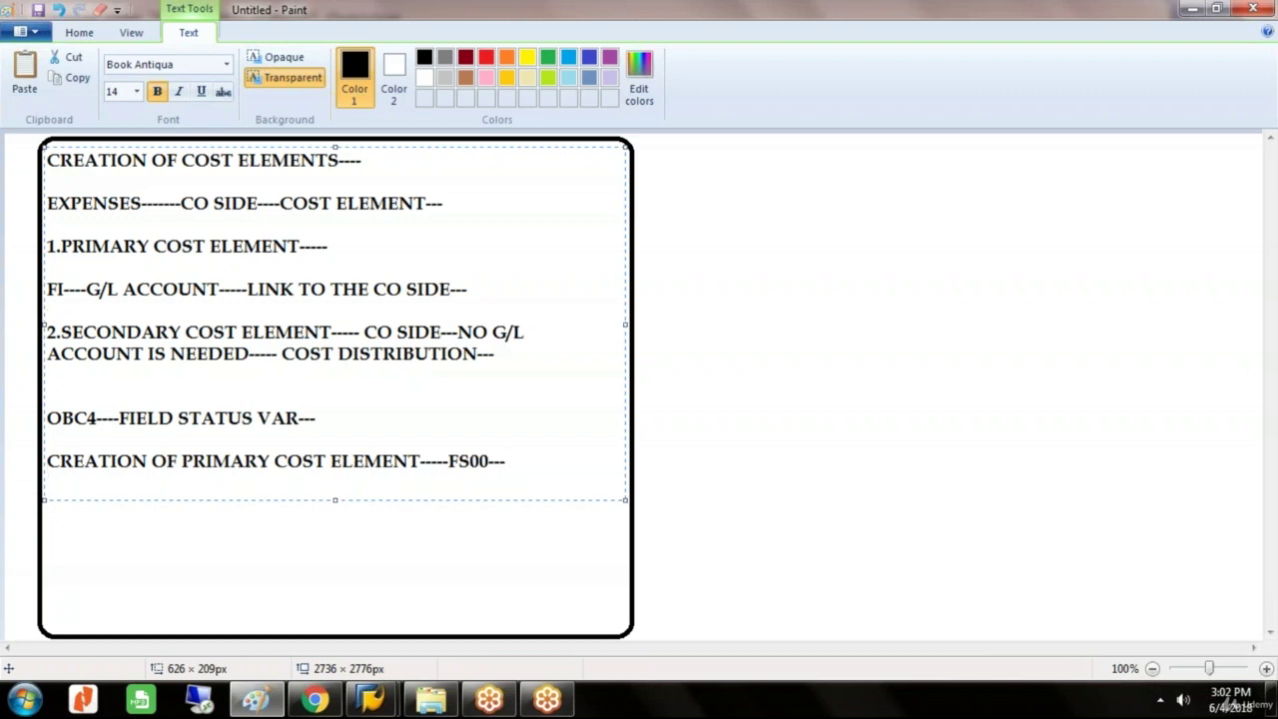
- List "1.SALARY A/C (CO)" and "2.TRAVEL EXP A/C (CO)--" on separate lines below the FS00 note
type("1.SALARY  ")
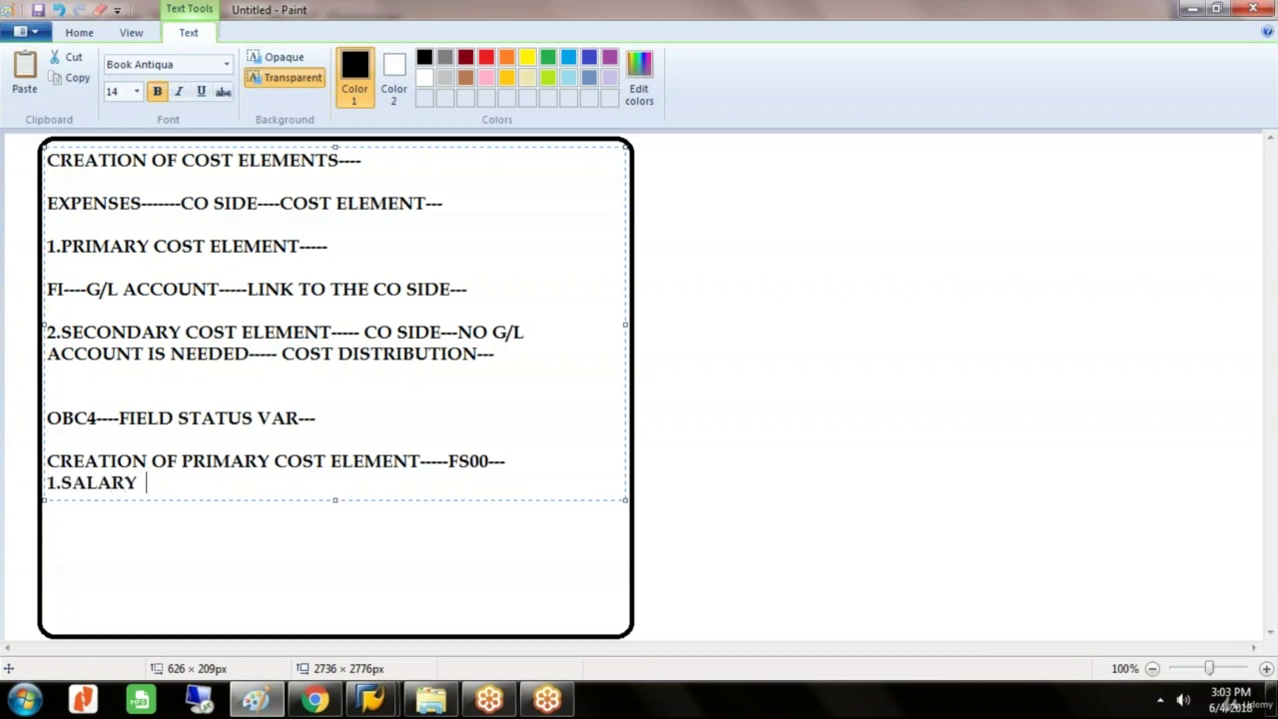
type("A/C (CO)")
key("Return")
type("2.")
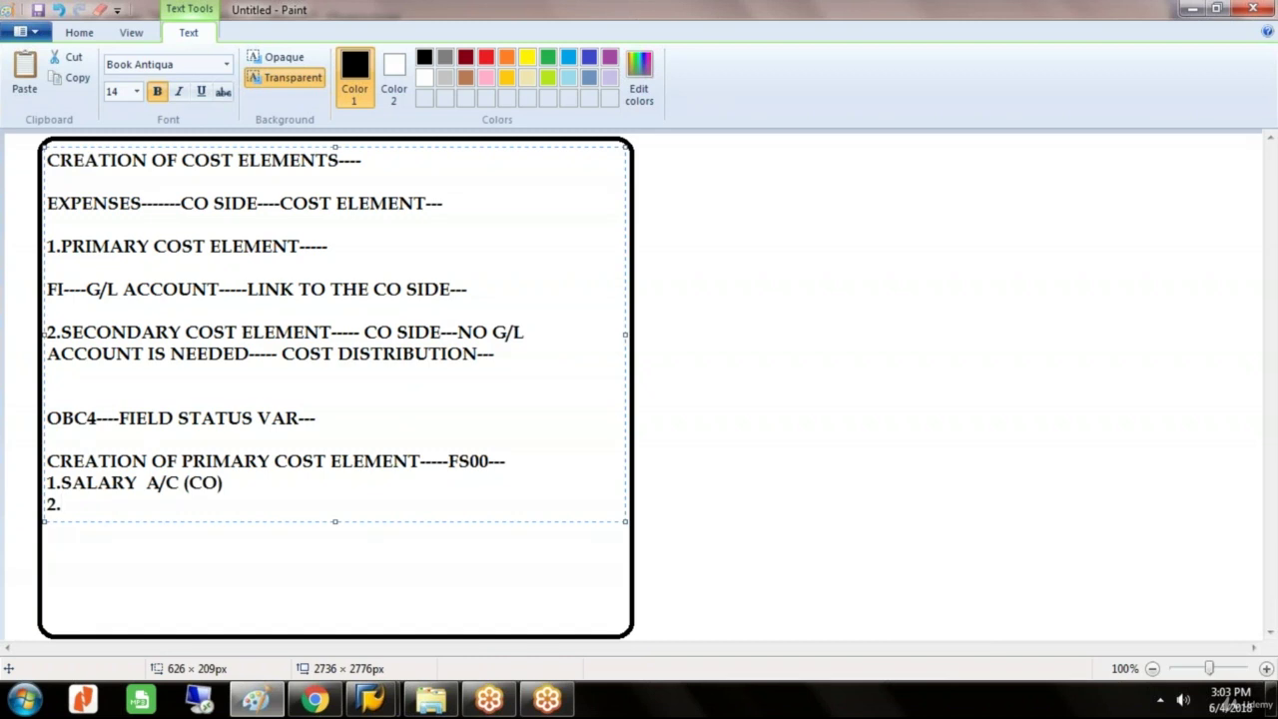
type("TRAVEL EXP")
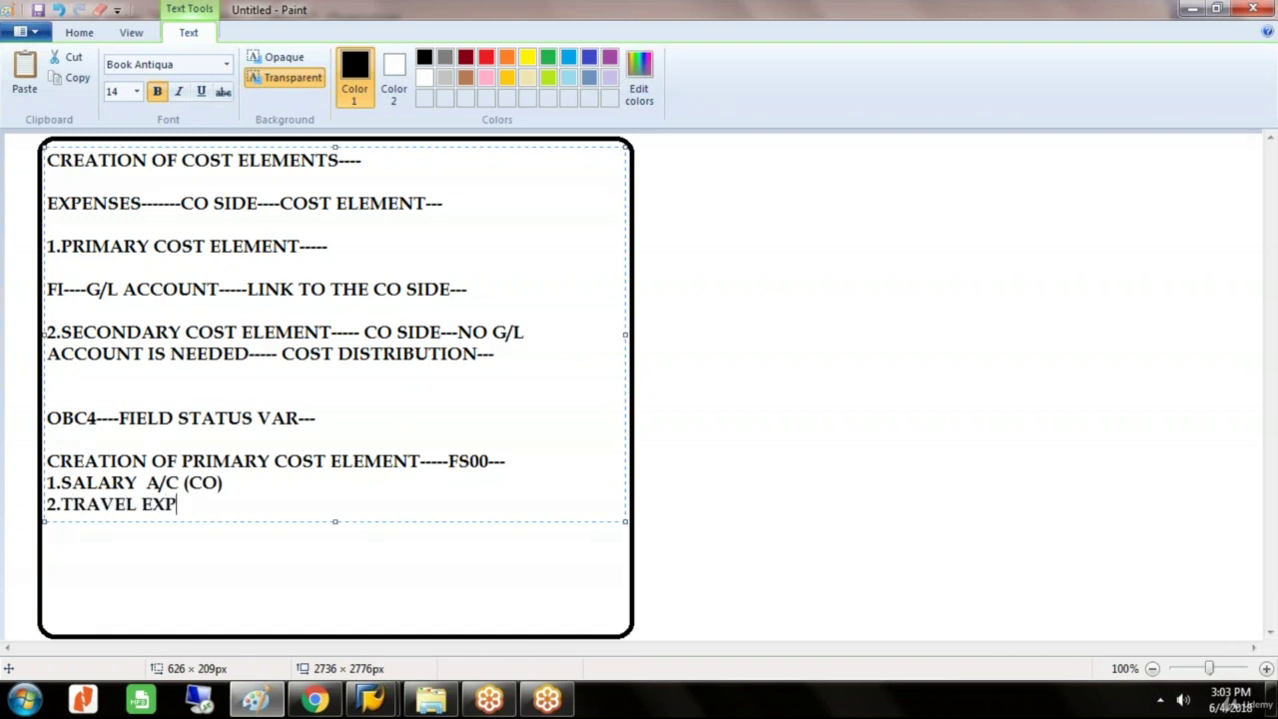
type(" A/C (CO)--")
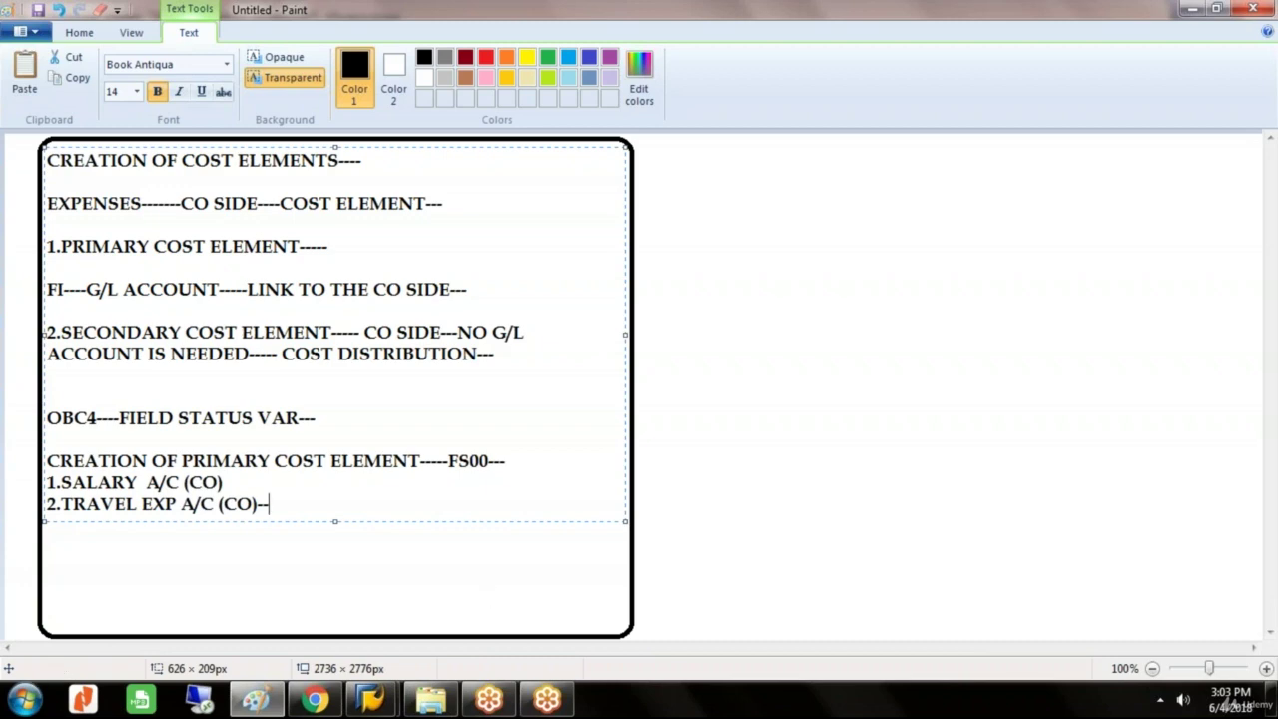
- Switch to SAP, open transaction FS00 in a new session and set the company code to GLST
left_click(371, 699)
left_click(128, 49)
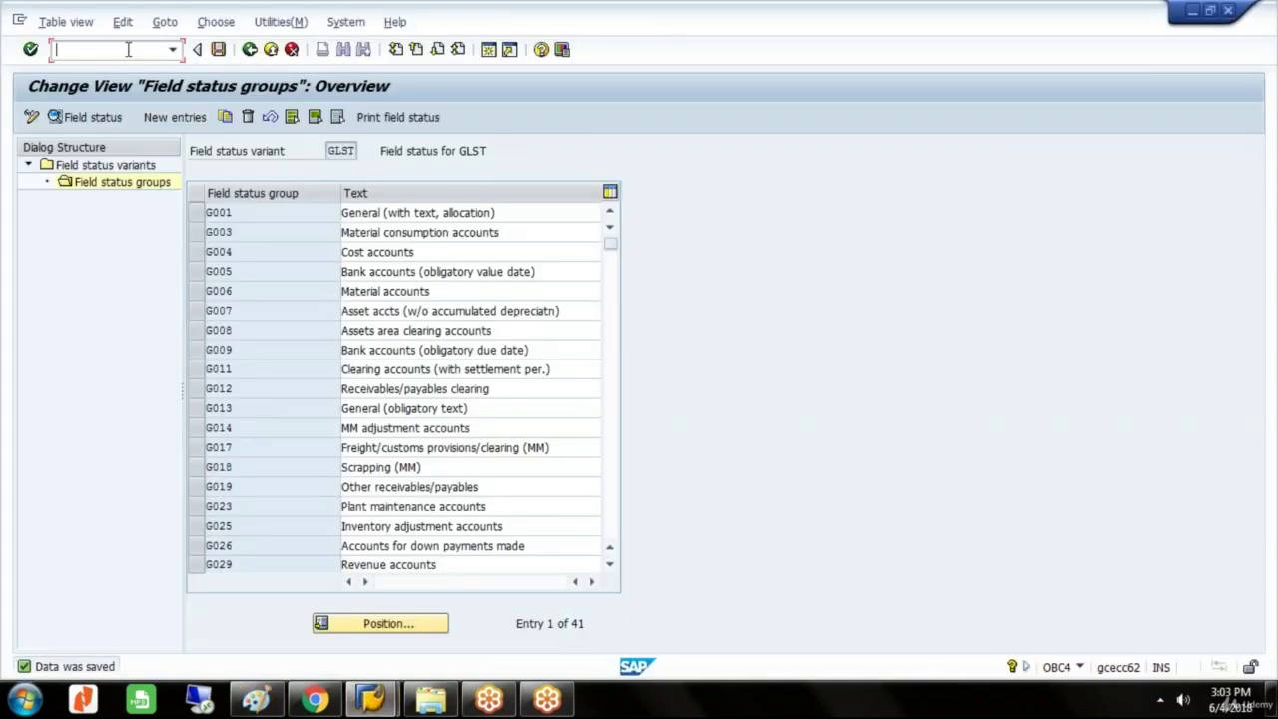
type("/NFS00")
key("Return")
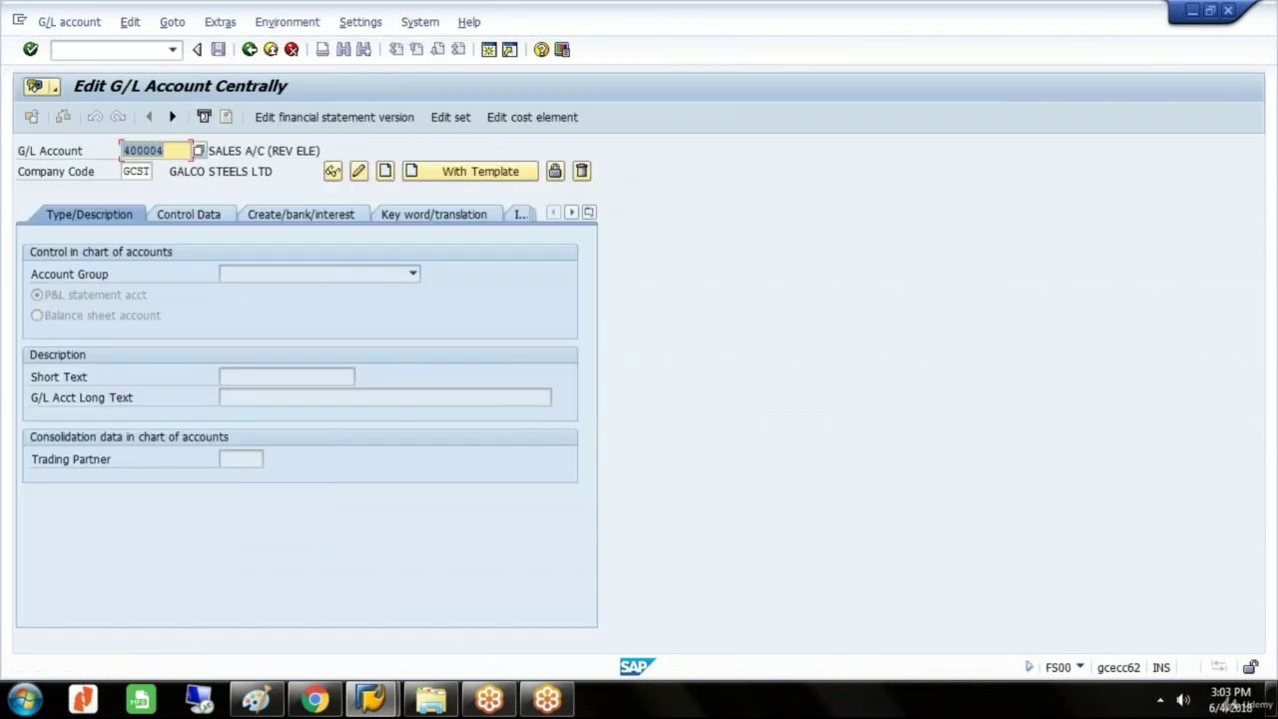
left_click(136, 174)
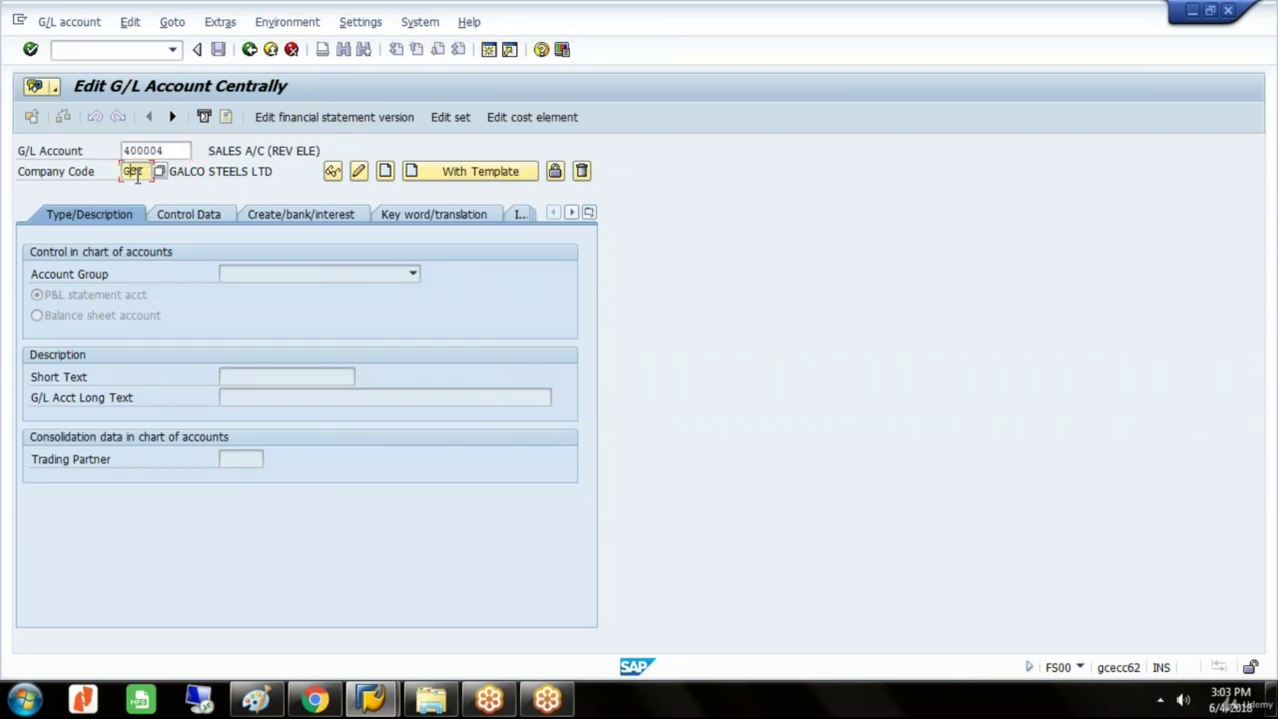
key("Return")
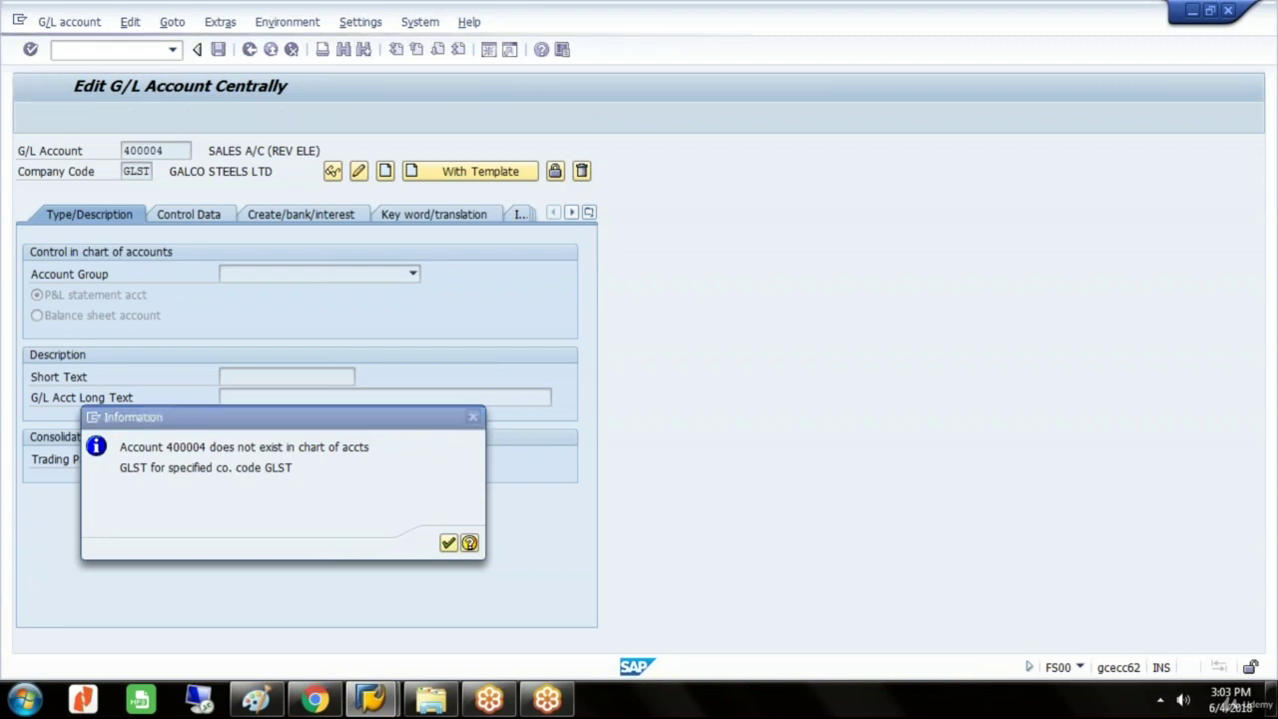
left_click(472, 416)
- Review the existing G/L accounts in chart of accounts GLST and start creating G/L account 500008
left_click(198, 150)
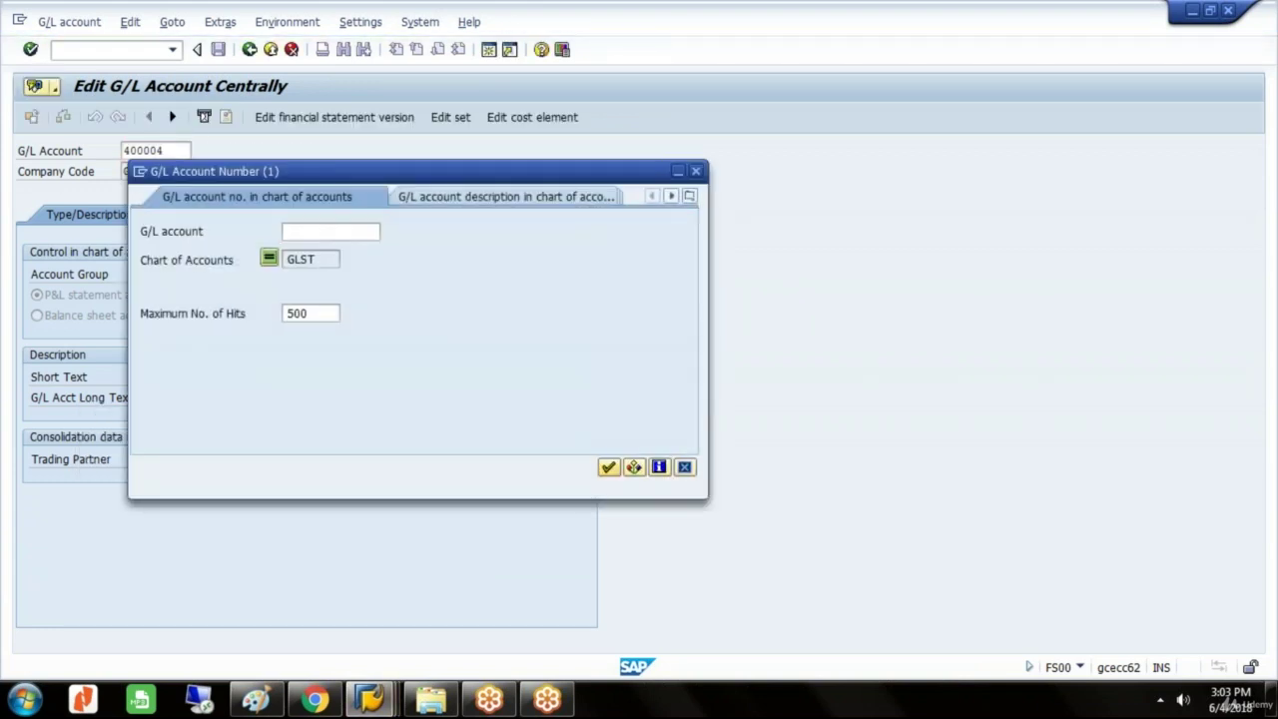
left_click(602, 462)
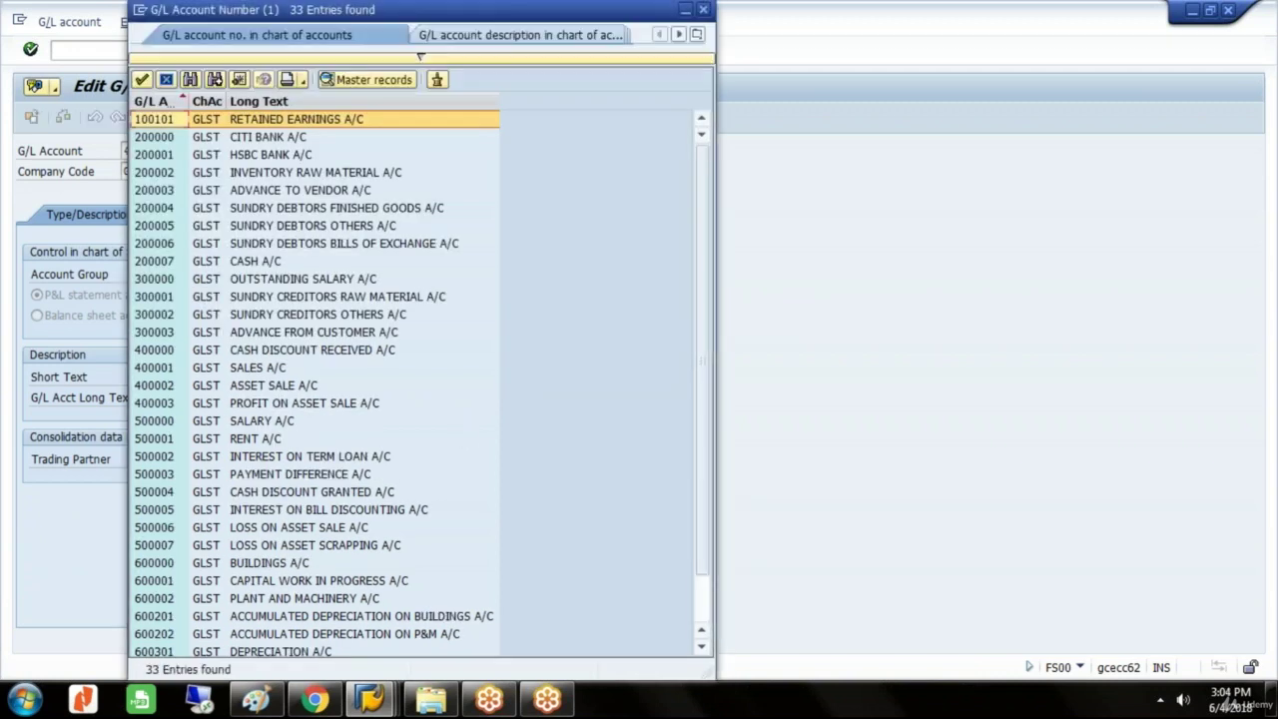
left_click(346, 549)
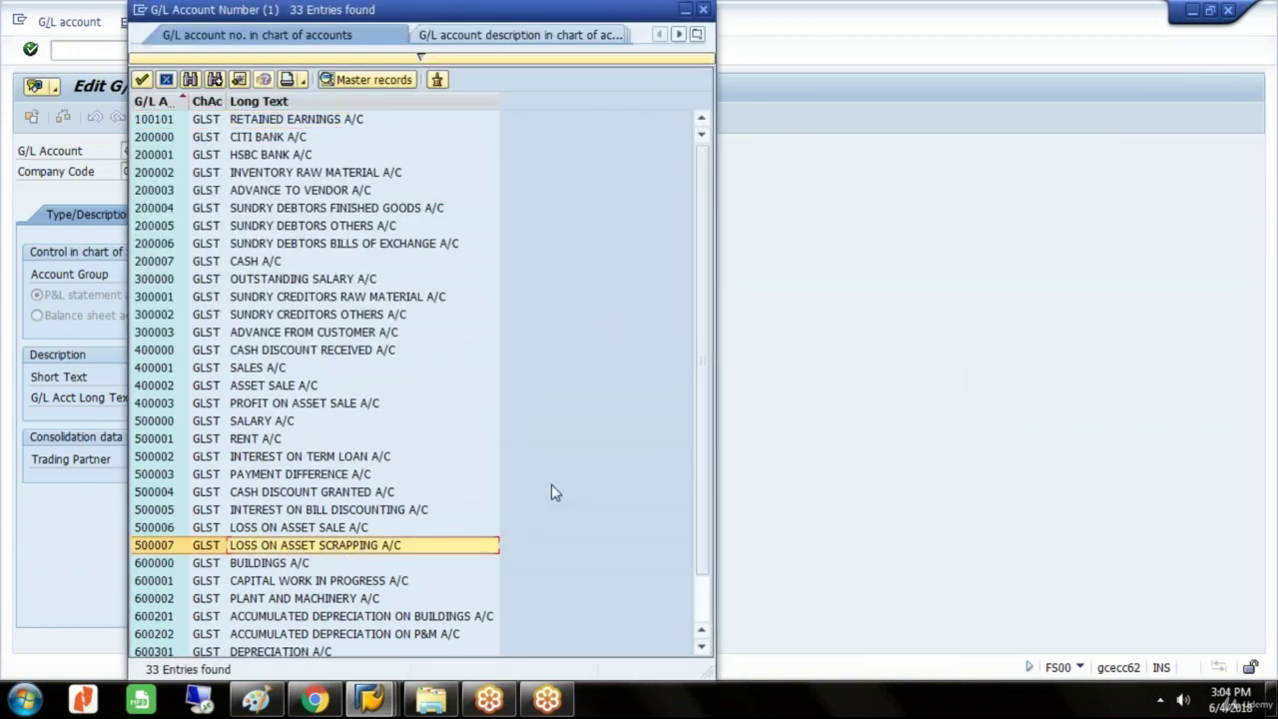
left_click(704, 10)
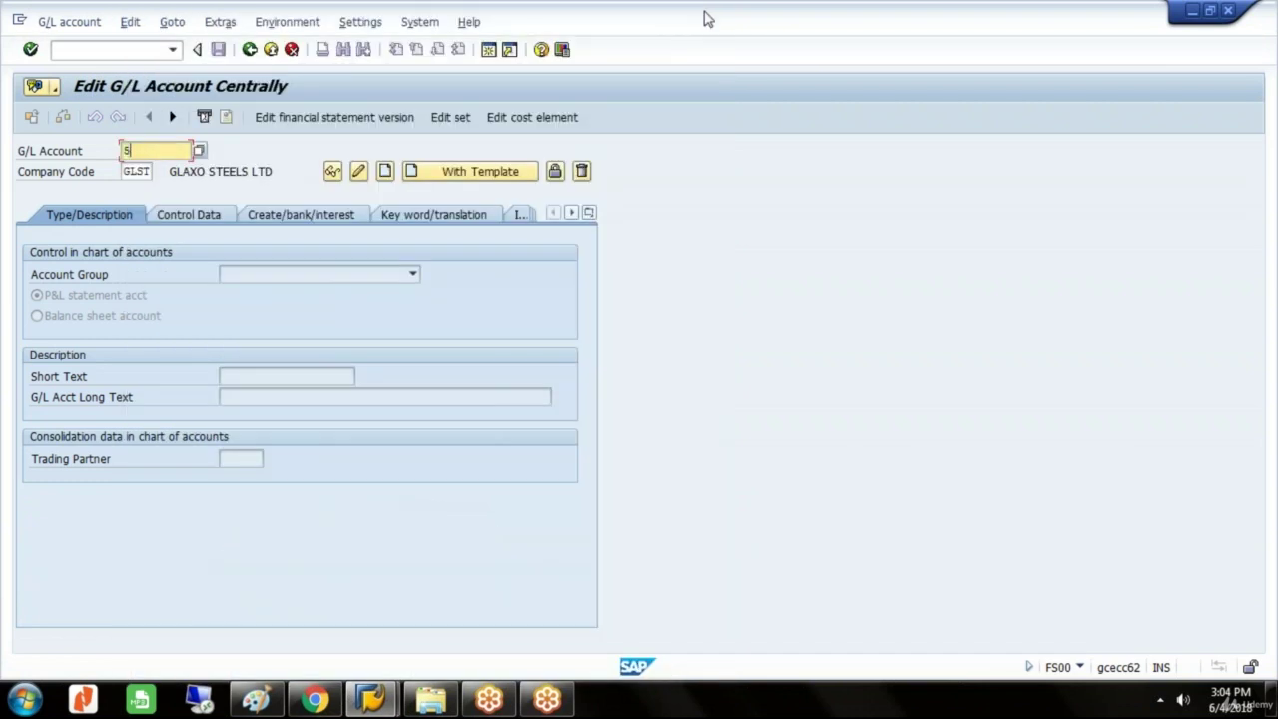
type("500008")
left_click(385, 171)
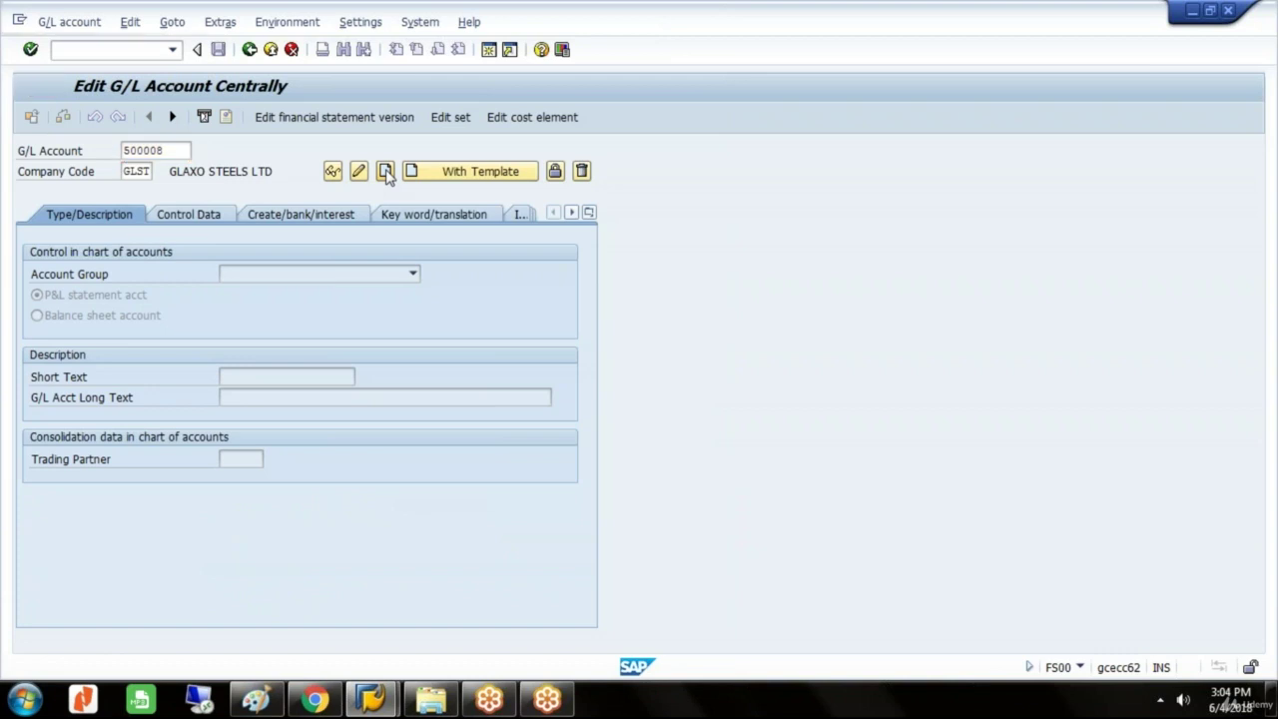
- Assign account 500008 to the EXPENSES account group and enter "SALARY A/C (CO)" as both short and long text
left_click(417, 275)
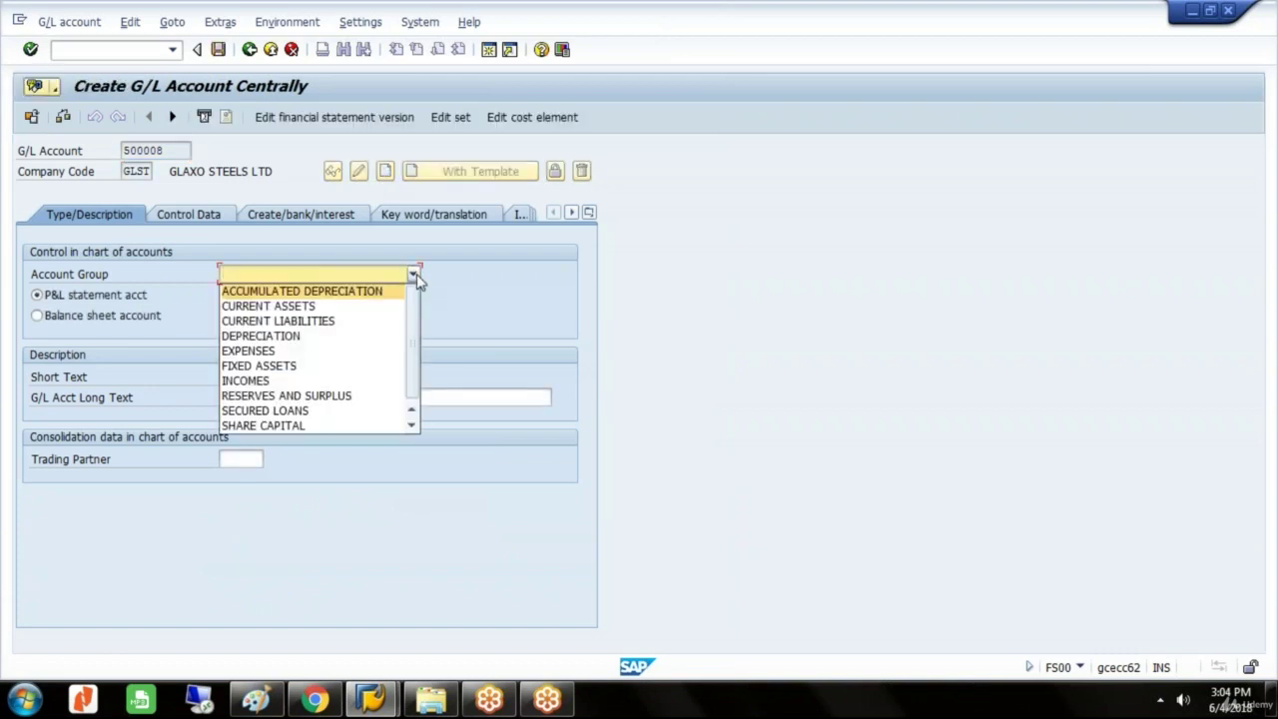
left_click(297, 355)
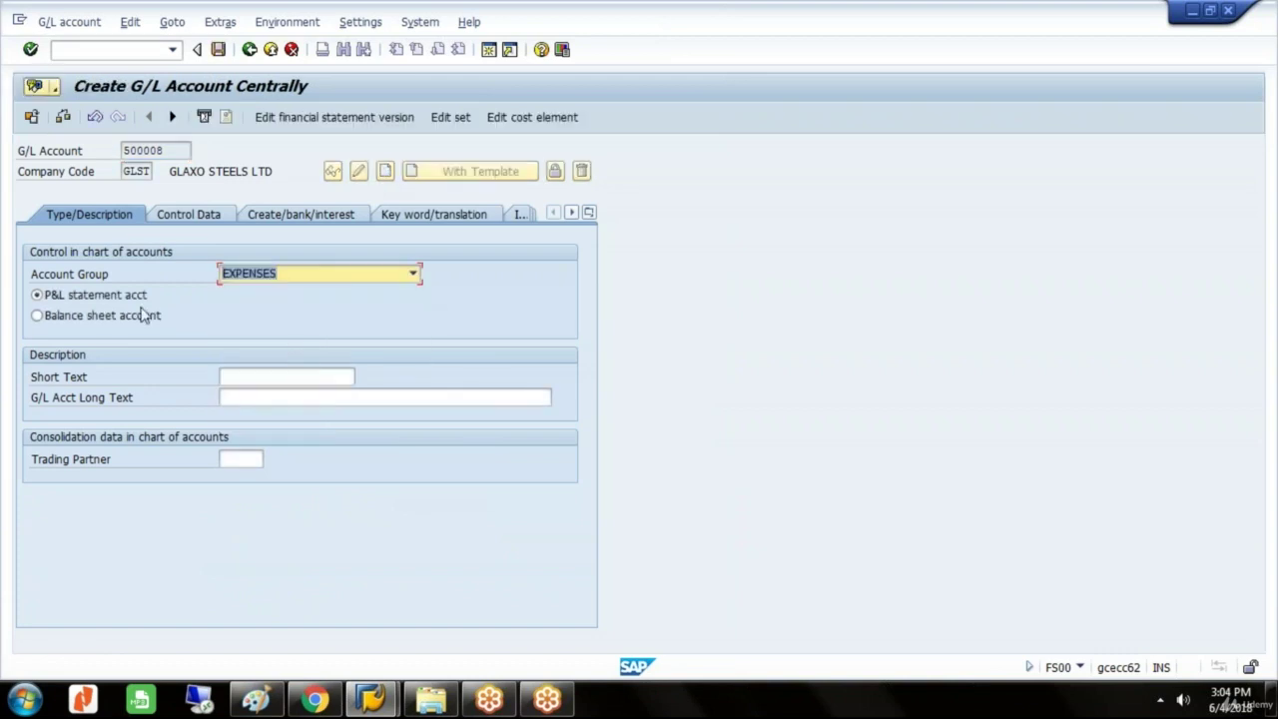
left_click(250, 375)
type("SA")
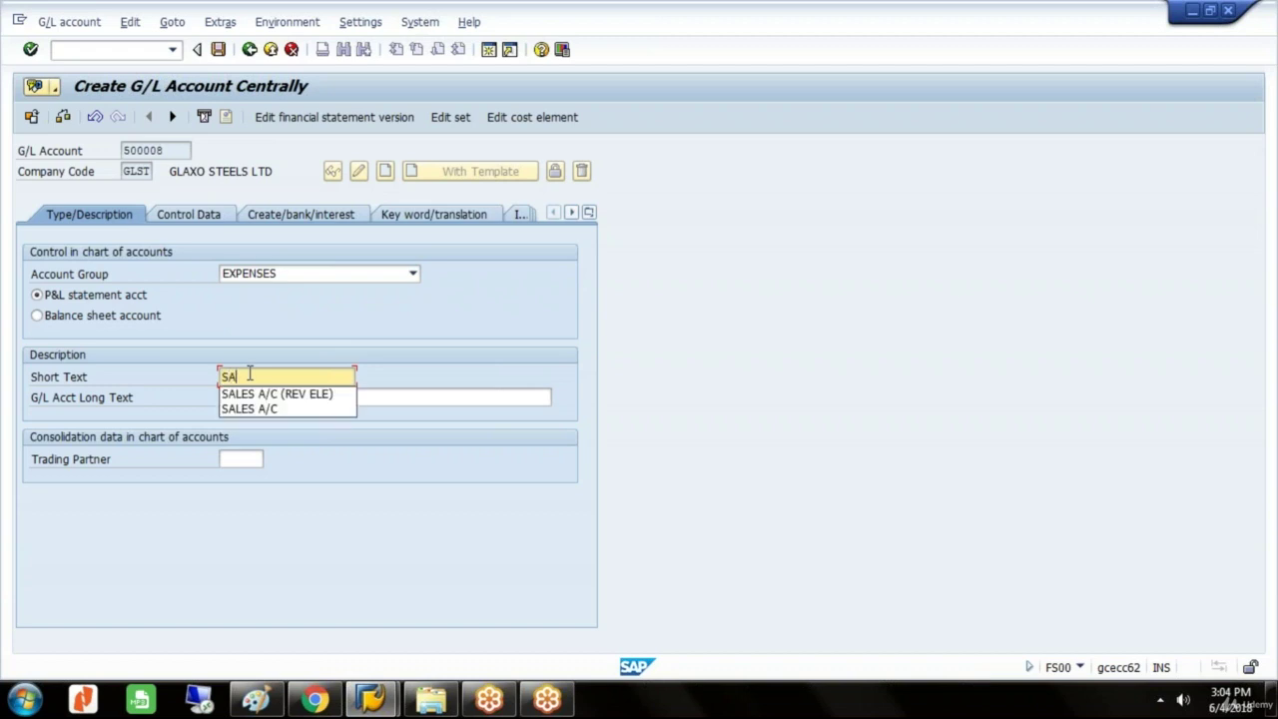
type("LARY")
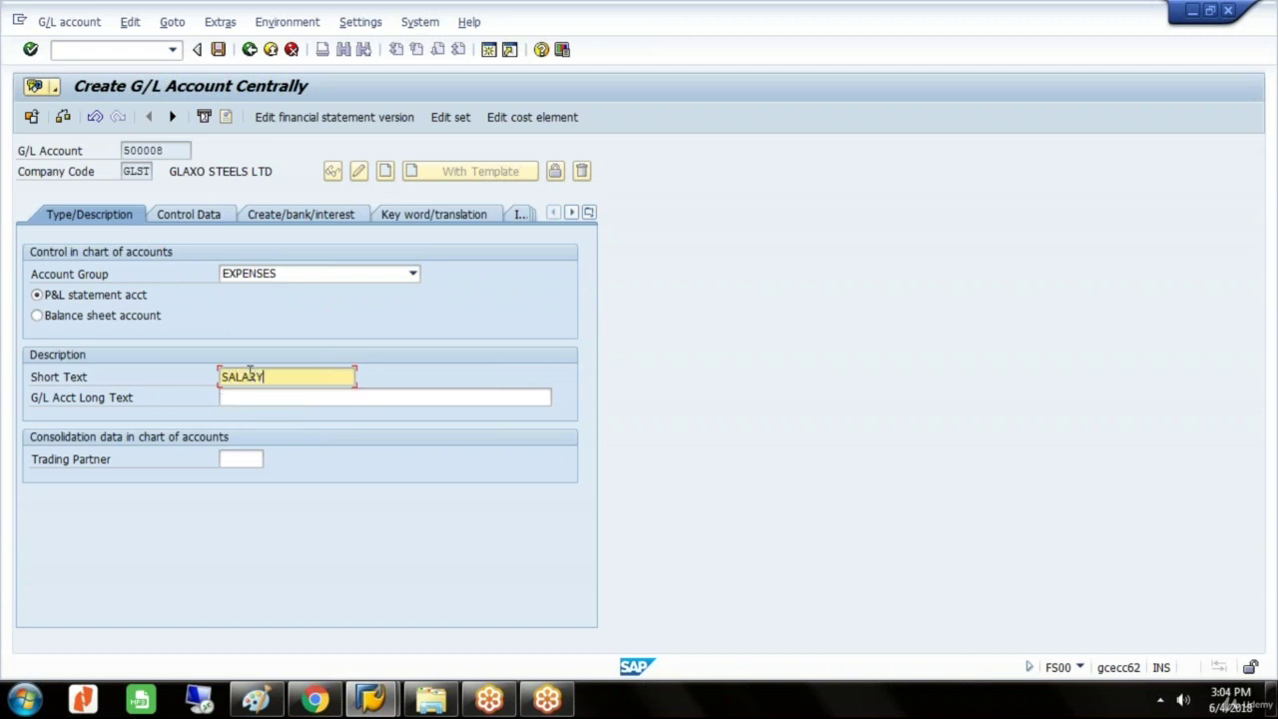
type(" A/C (CO)")
left_click_drag(322, 377, 113, 369)
key("ctrl+c")
left_click(223, 397)
key("ctrl+v")
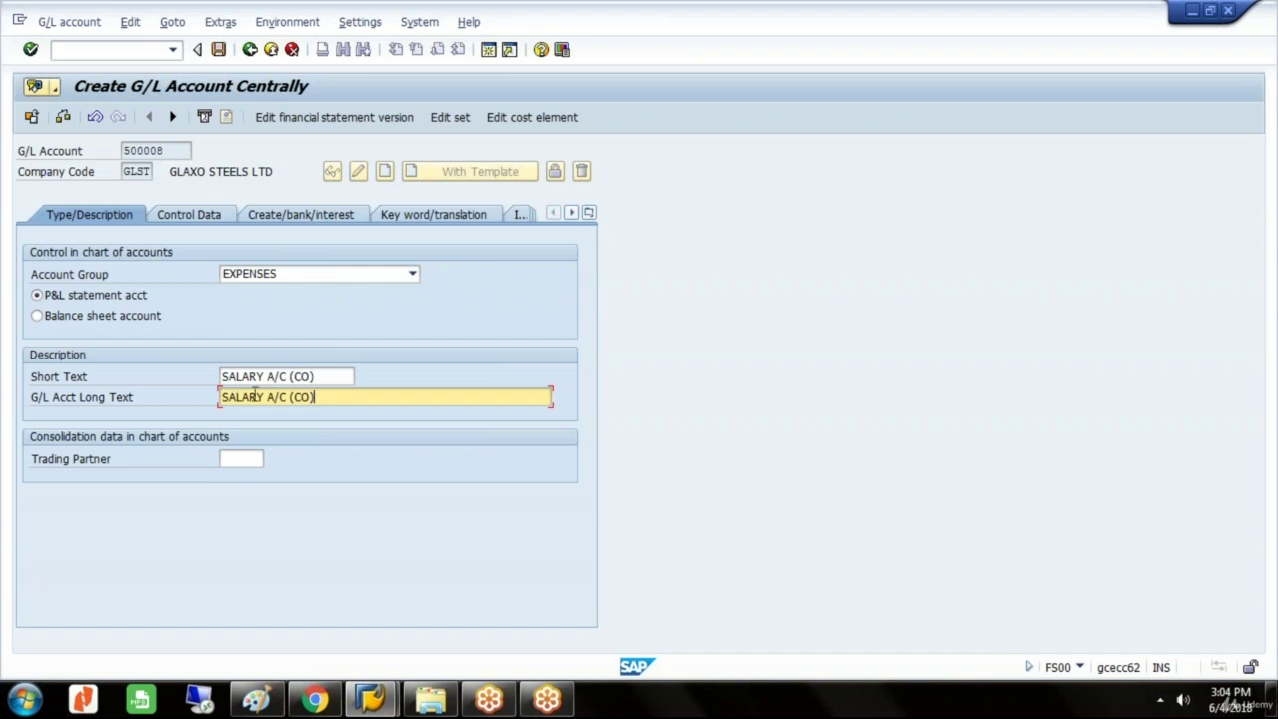
- Enable line item display and set sort key 001 in the salary account's control data
left_click(219, 218)
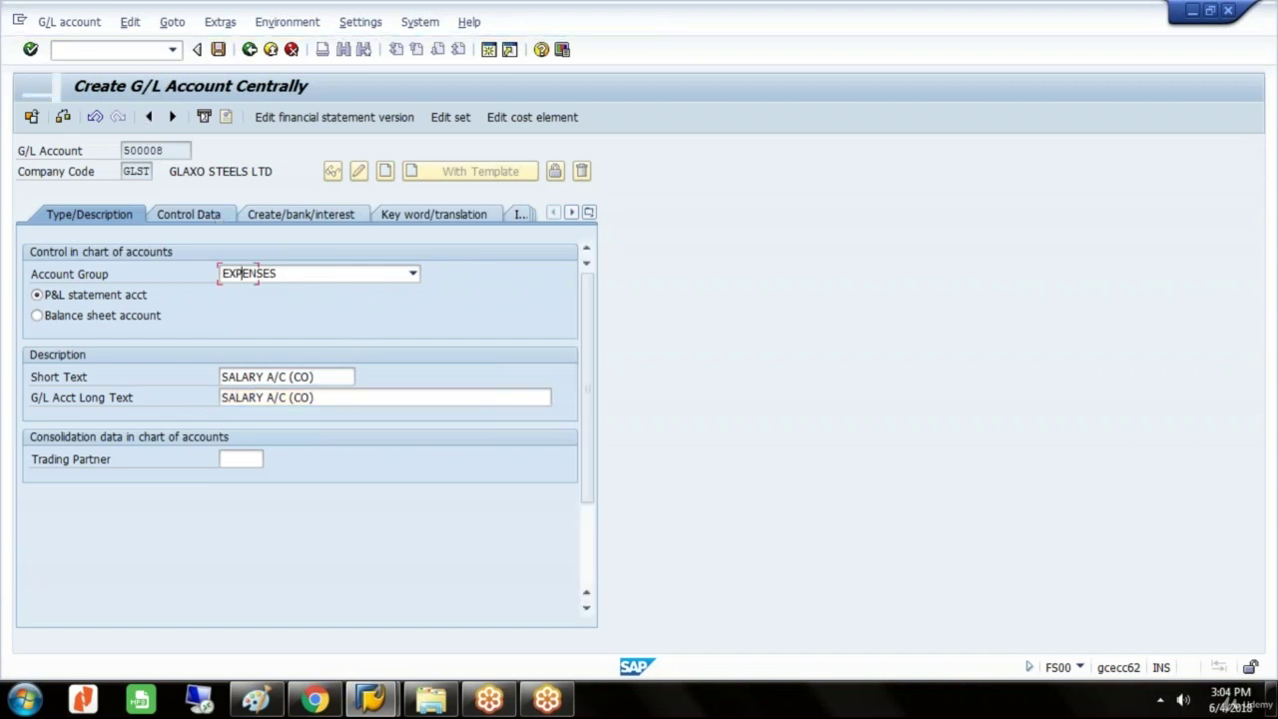
left_click(36, 563)
left_click(233, 583)
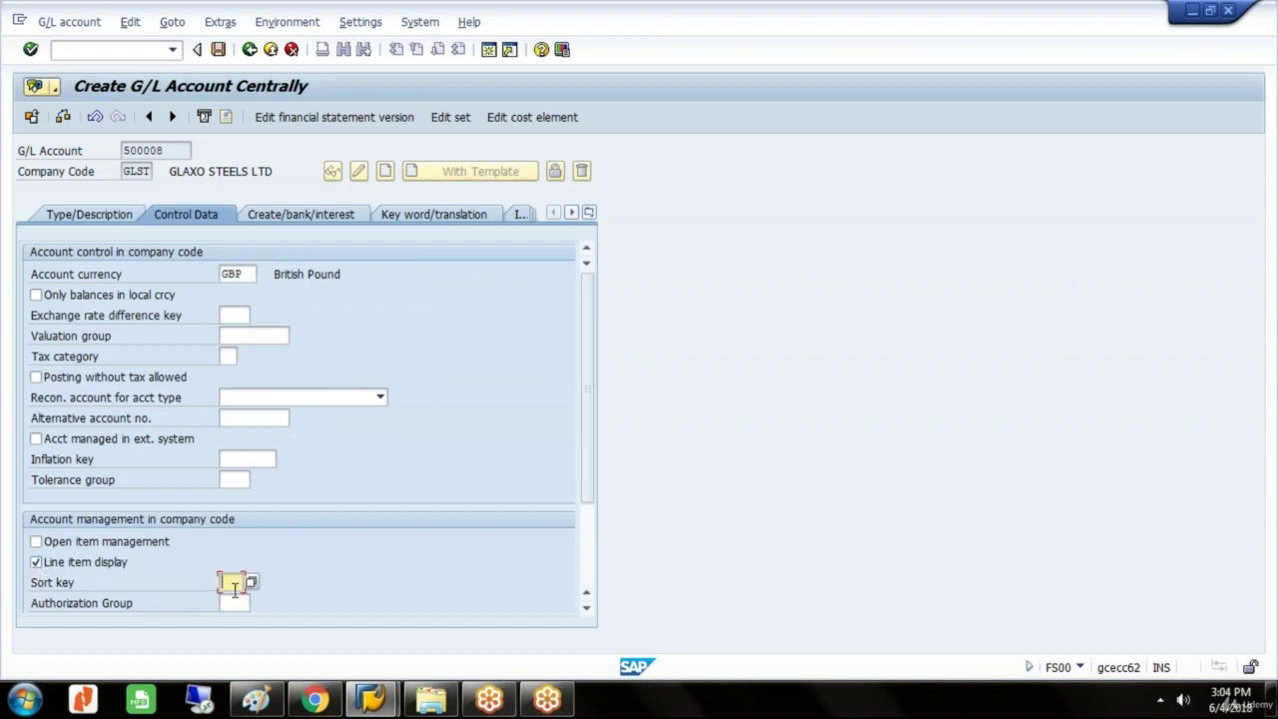
type("001")
- Assign field status group G004 (Cost accounts) to the salary account and save it
left_click(317, 215)
left_click(259, 274)
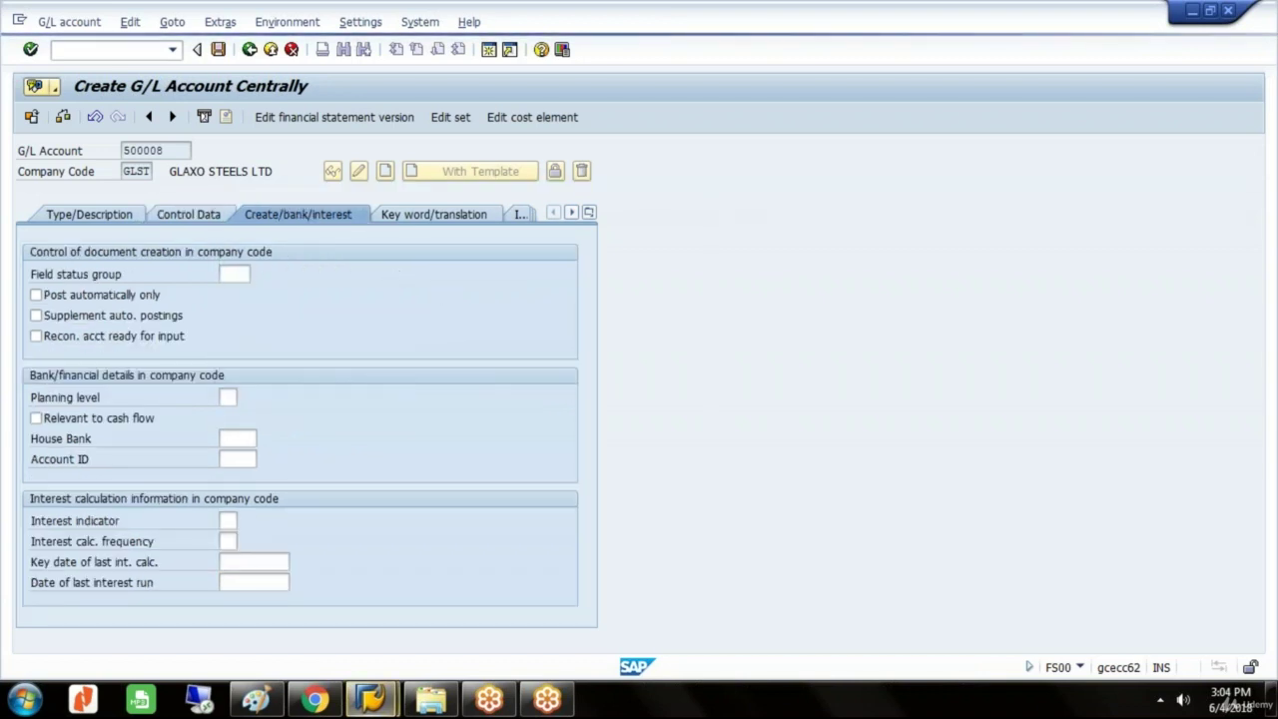
left_click(345, 287)
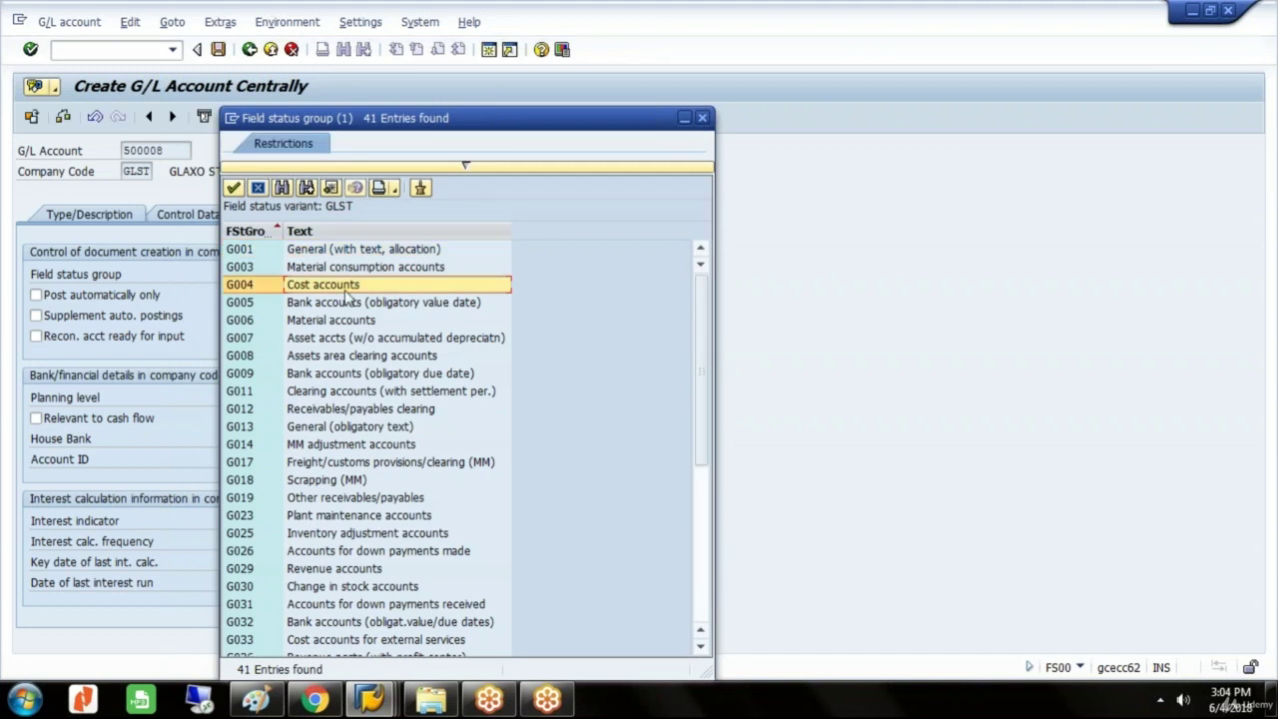
double_click(350, 287)
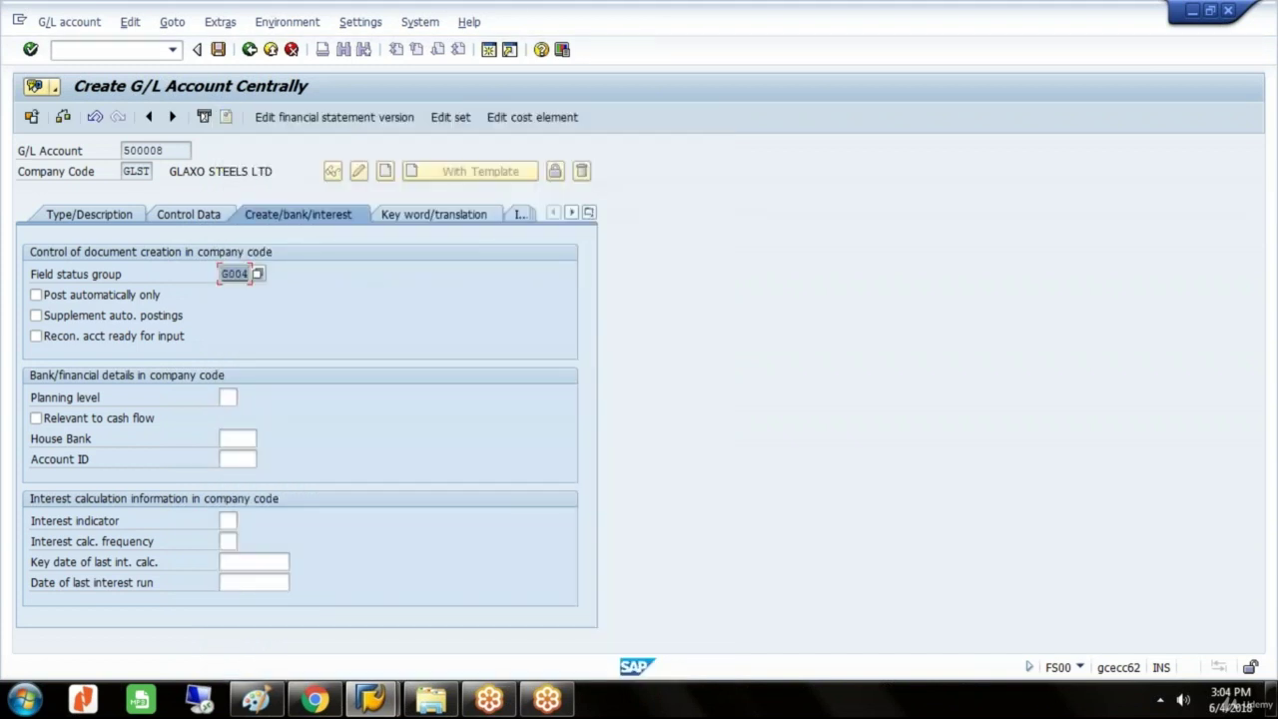
left_click(218, 50)
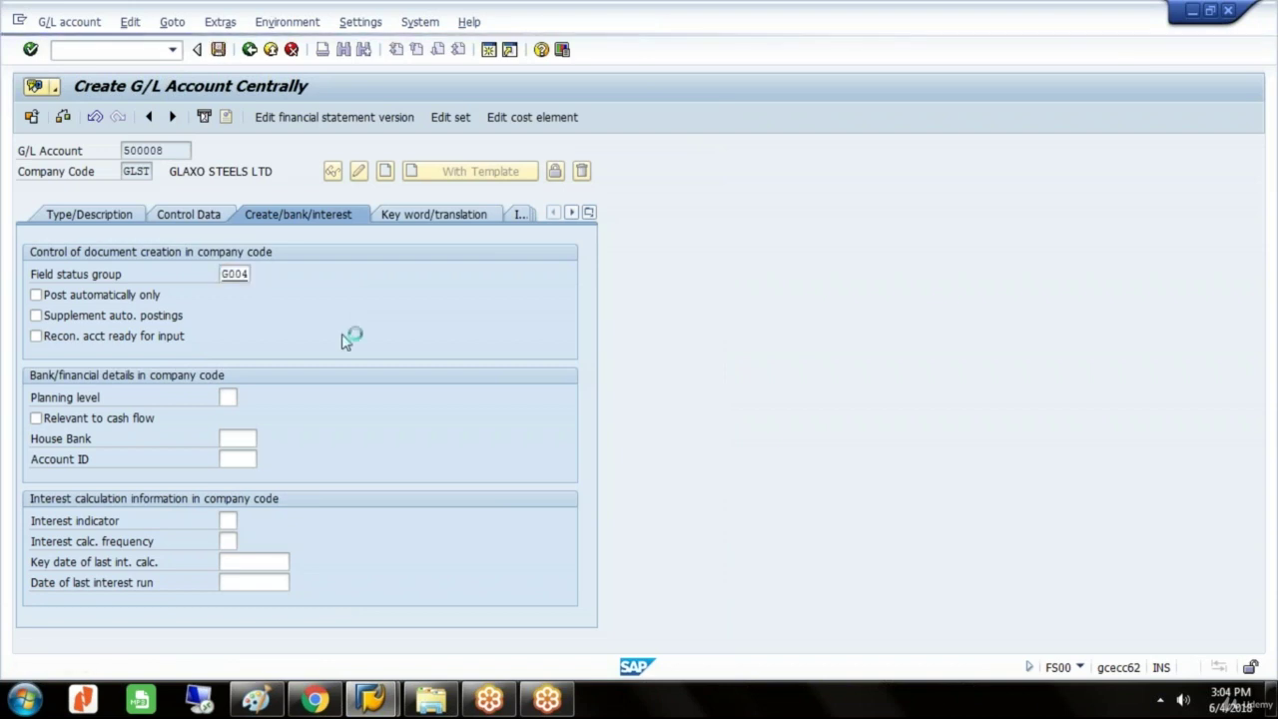
- Start creating a cost element for the salary account, valid from 01.04.2018
left_click(533, 118)
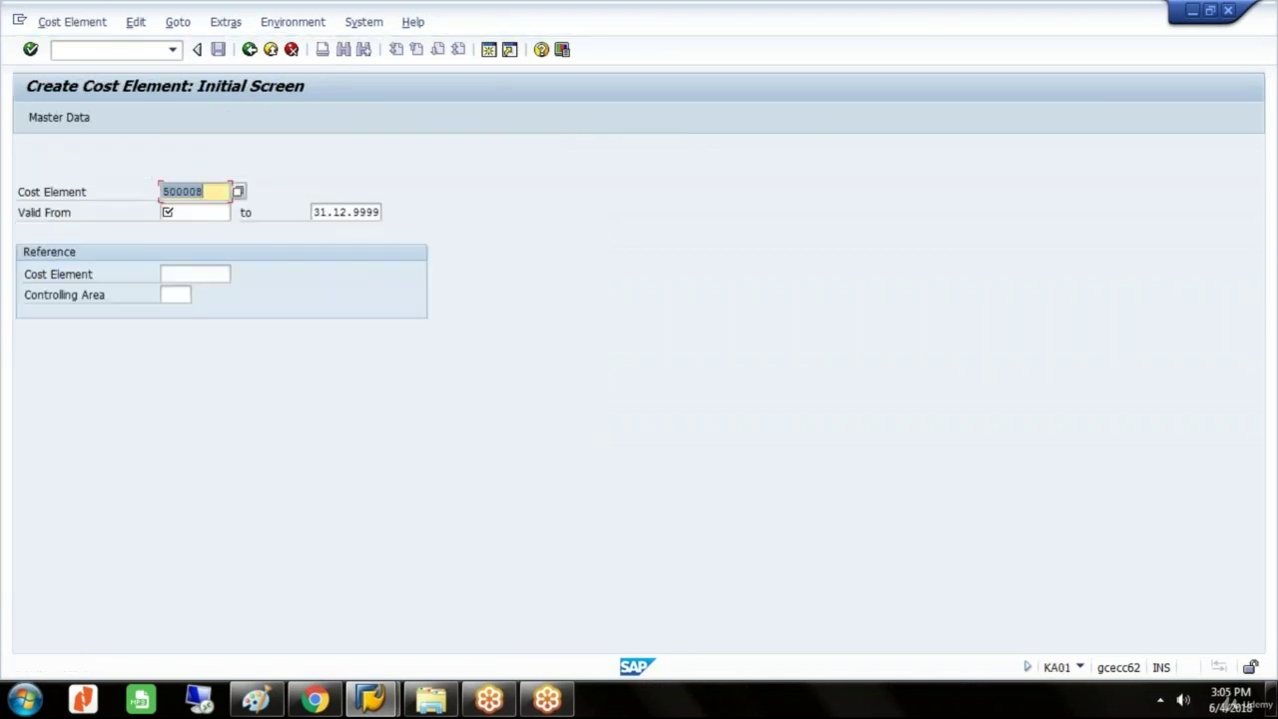
key("Tab")
type("0")
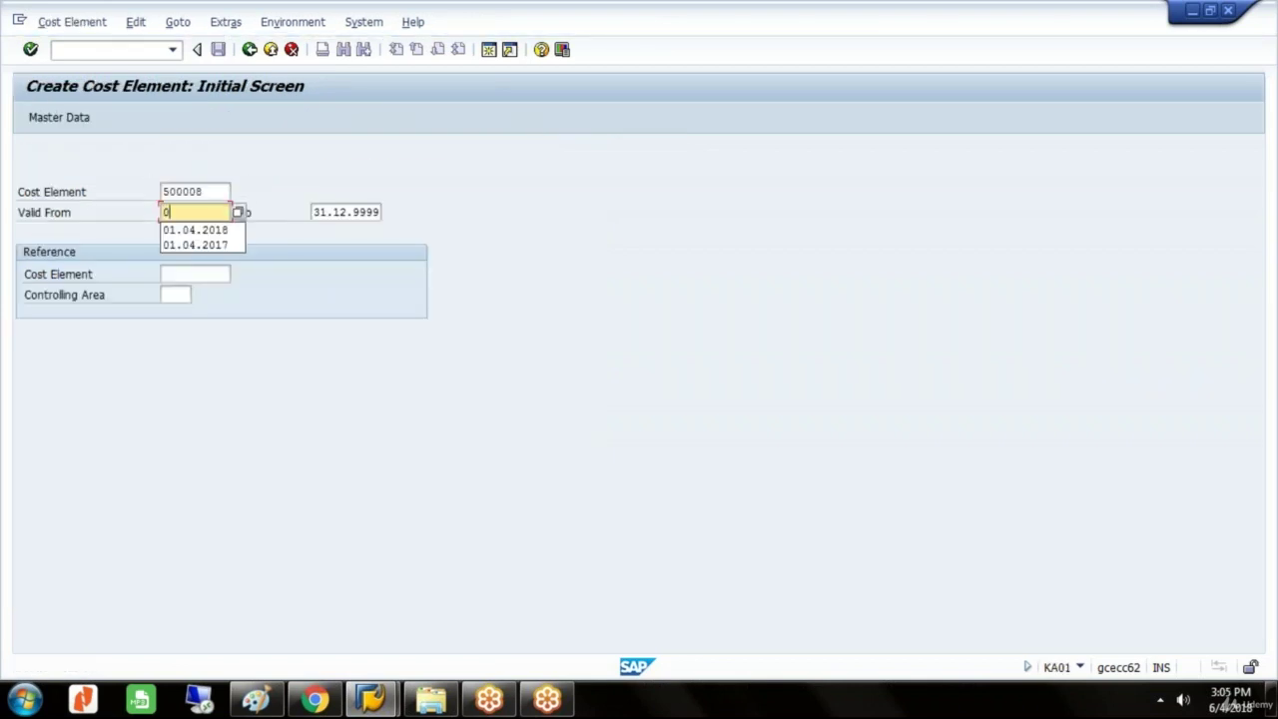
key("Down")
key("Return")
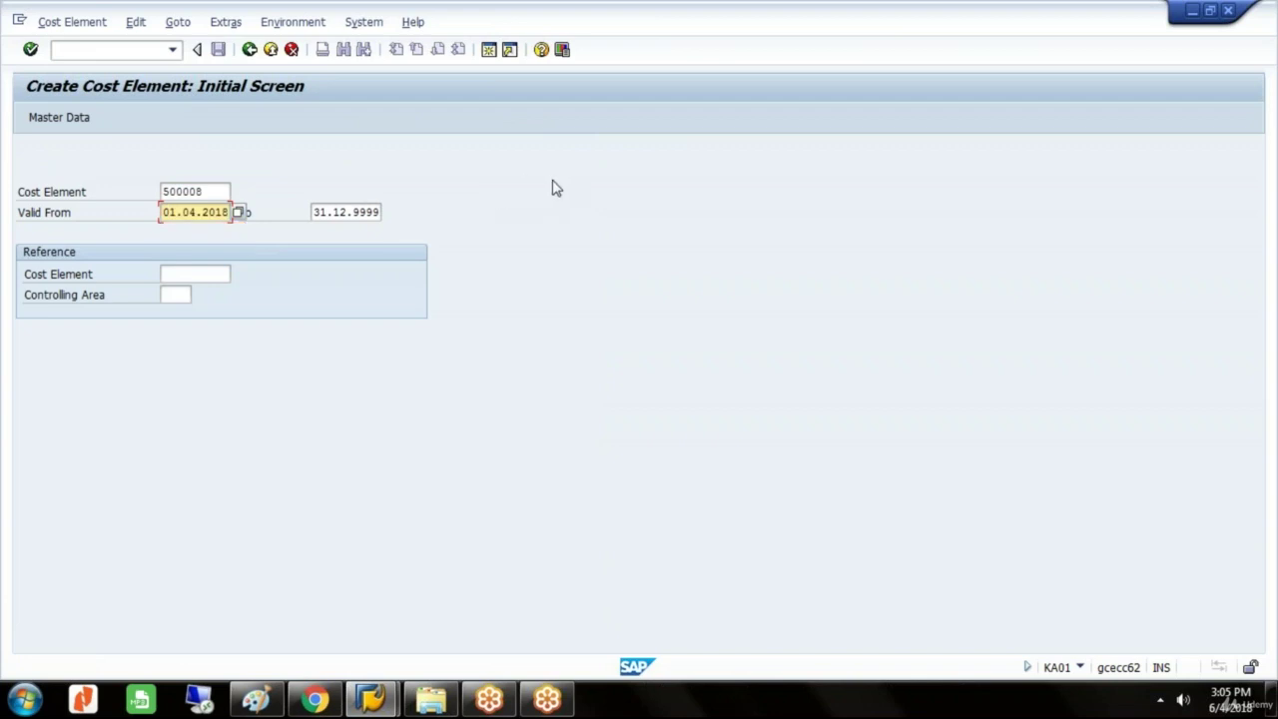
key("Return")
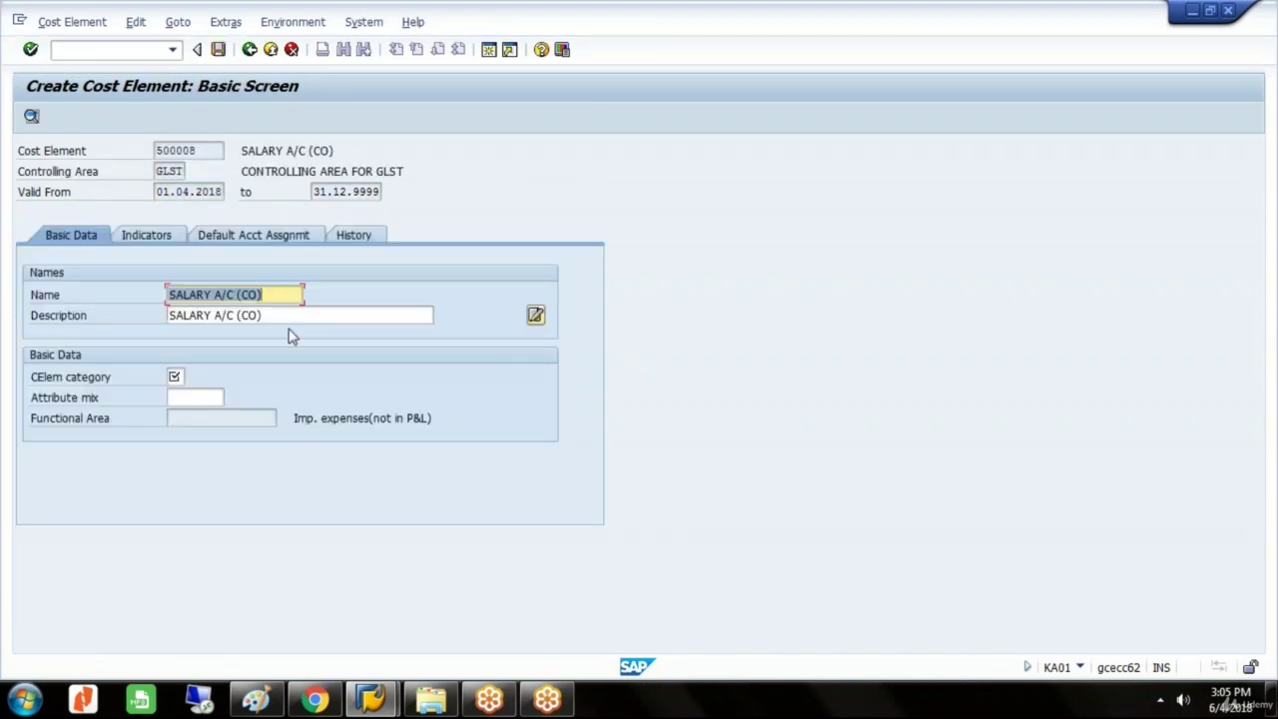
- Set the salary cost element's category to 1 (Primary costs/cost-reducing revenues) and save it
left_click(177, 377)
left_click(193, 378)
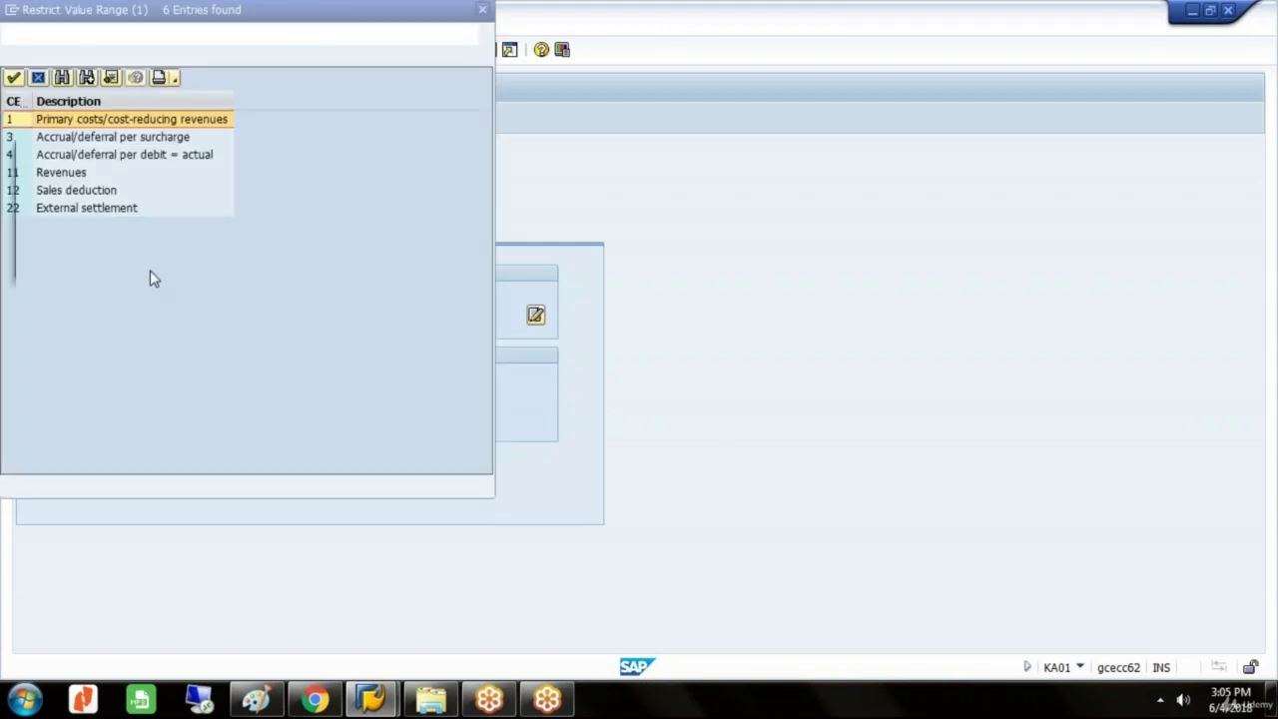
double_click(103, 121)
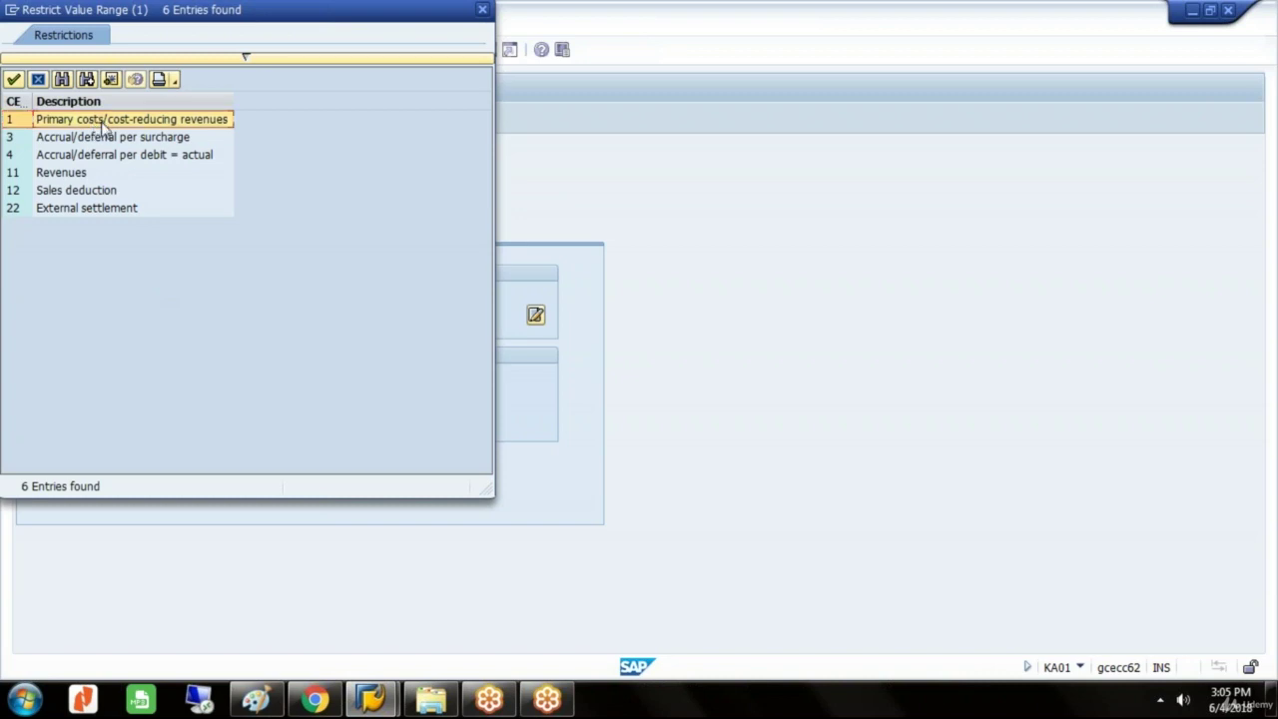
key("Return")
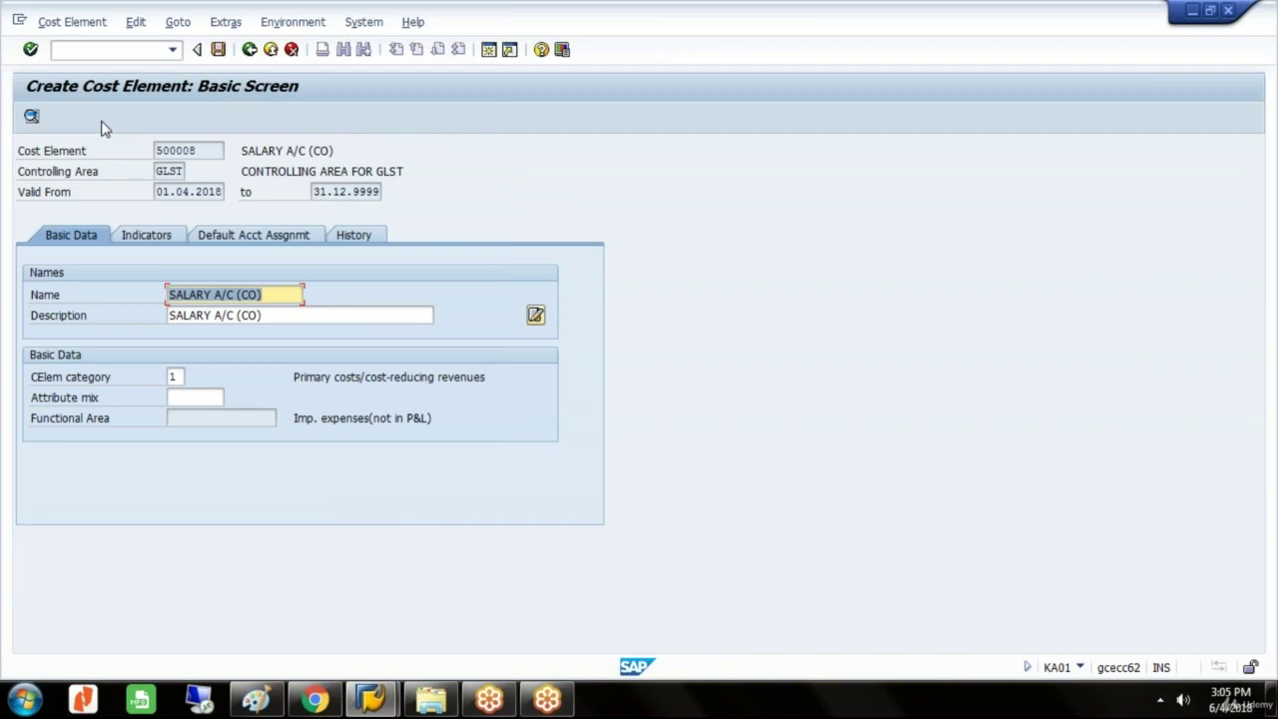
left_click(222, 52)
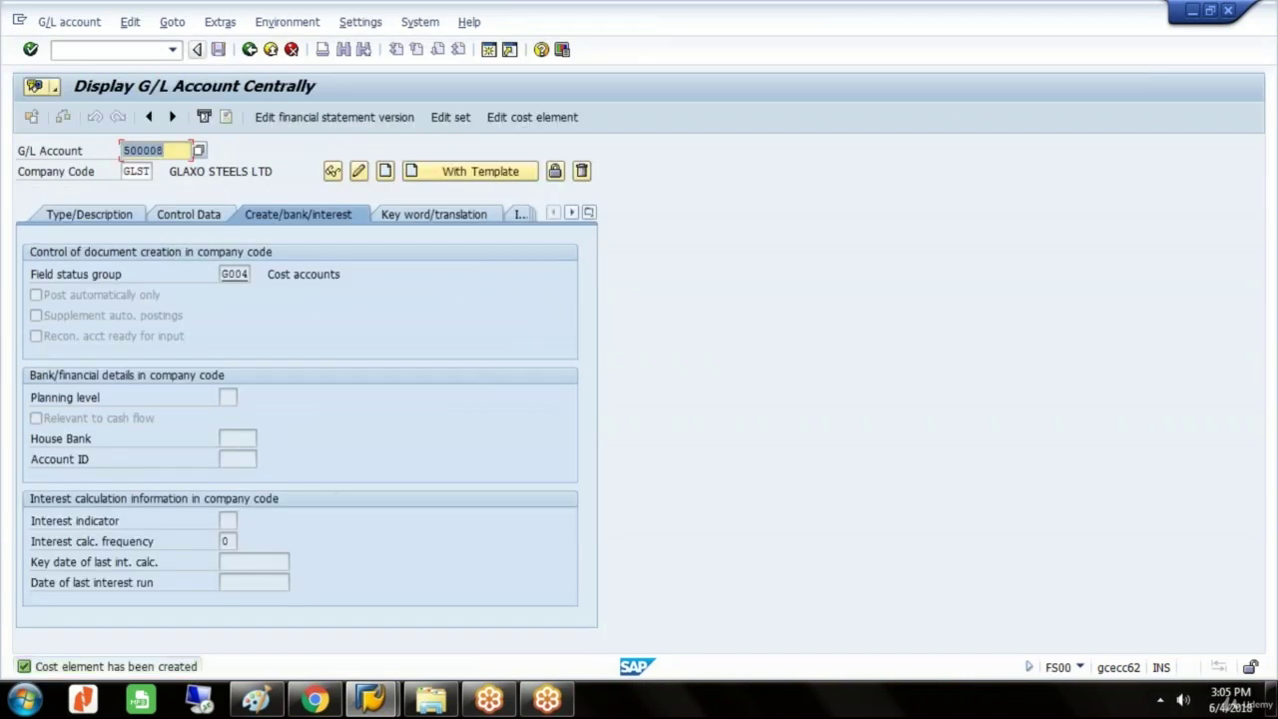
- Return to the type and description data and start creating G/L account 500009
left_click(128, 214)
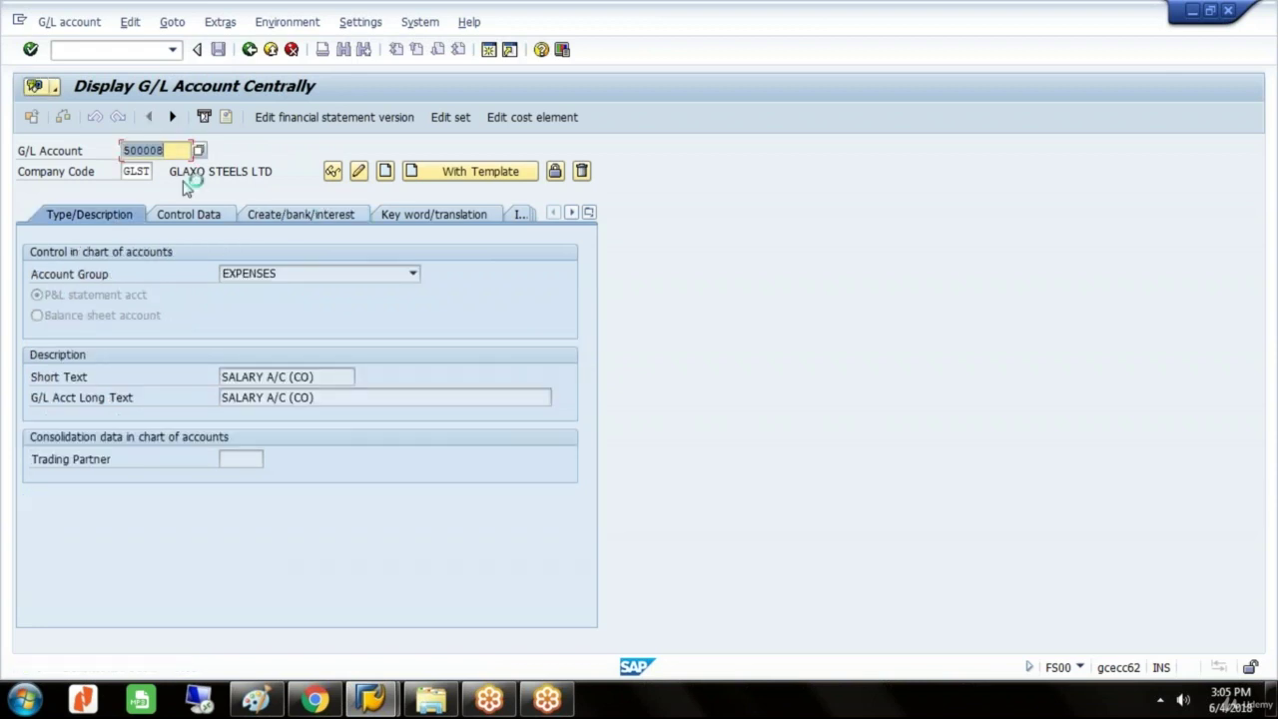
left_click(176, 150)
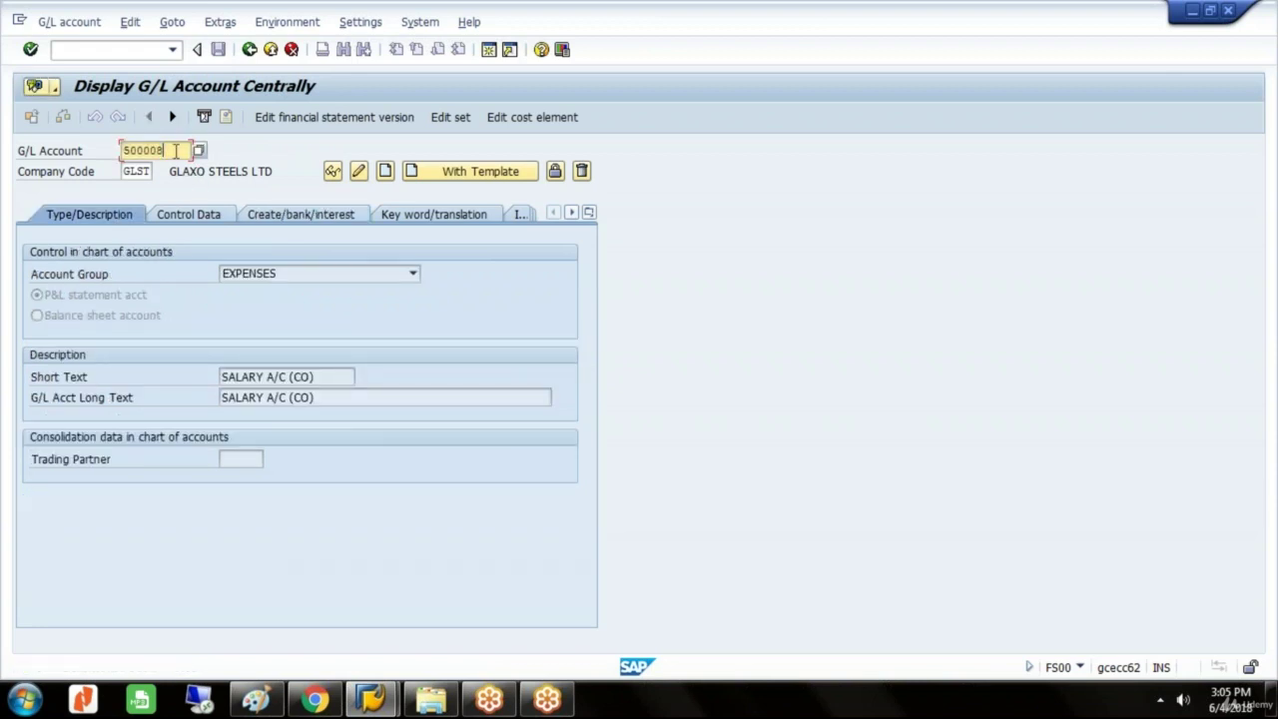
key("BackSpace")
type("9")
left_click(386, 170)
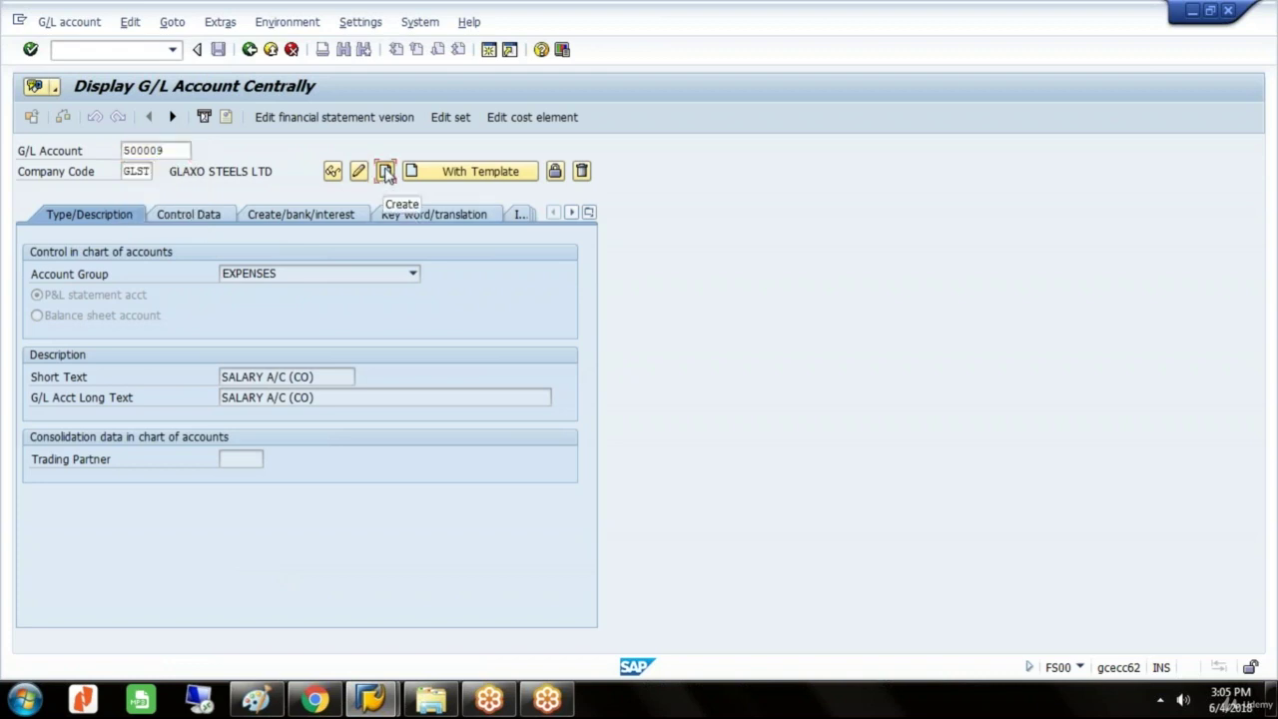
- Assign account 500009 to the EXPENSES account group and enter "TRAVEL EXP (CO) A/C" as both short and long text
left_click(415, 281)
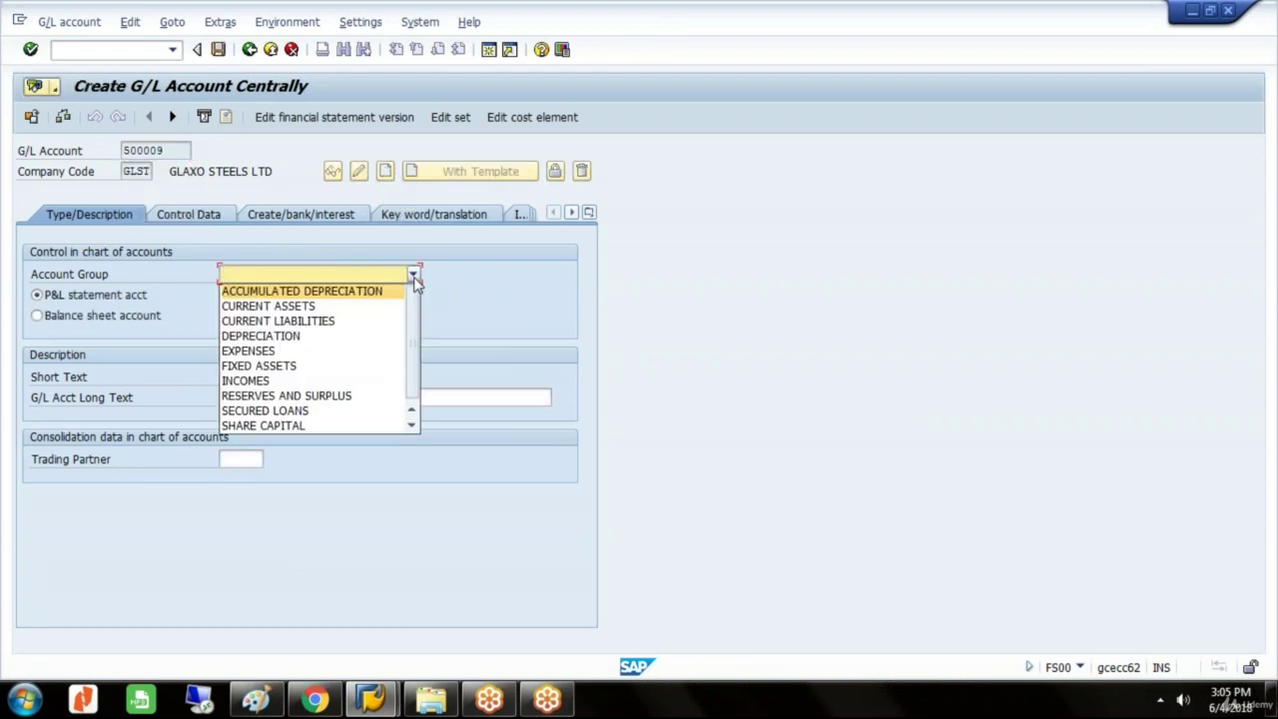
left_click(296, 352)
left_click(283, 379)
type("TRAVEL EXP (")
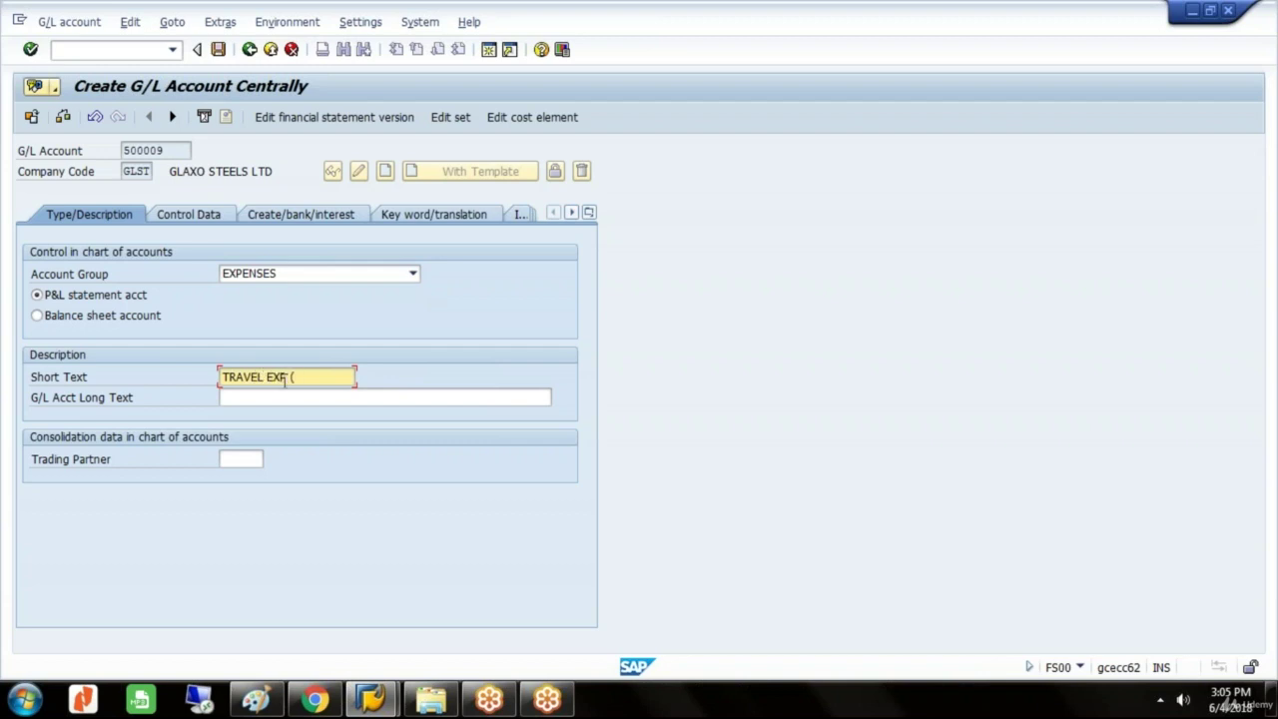
type("CO) A/C")
left_click_drag(349, 376, 102, 387)
key("ctrl+c")
left_click(250, 399)
key("ctrl+v")
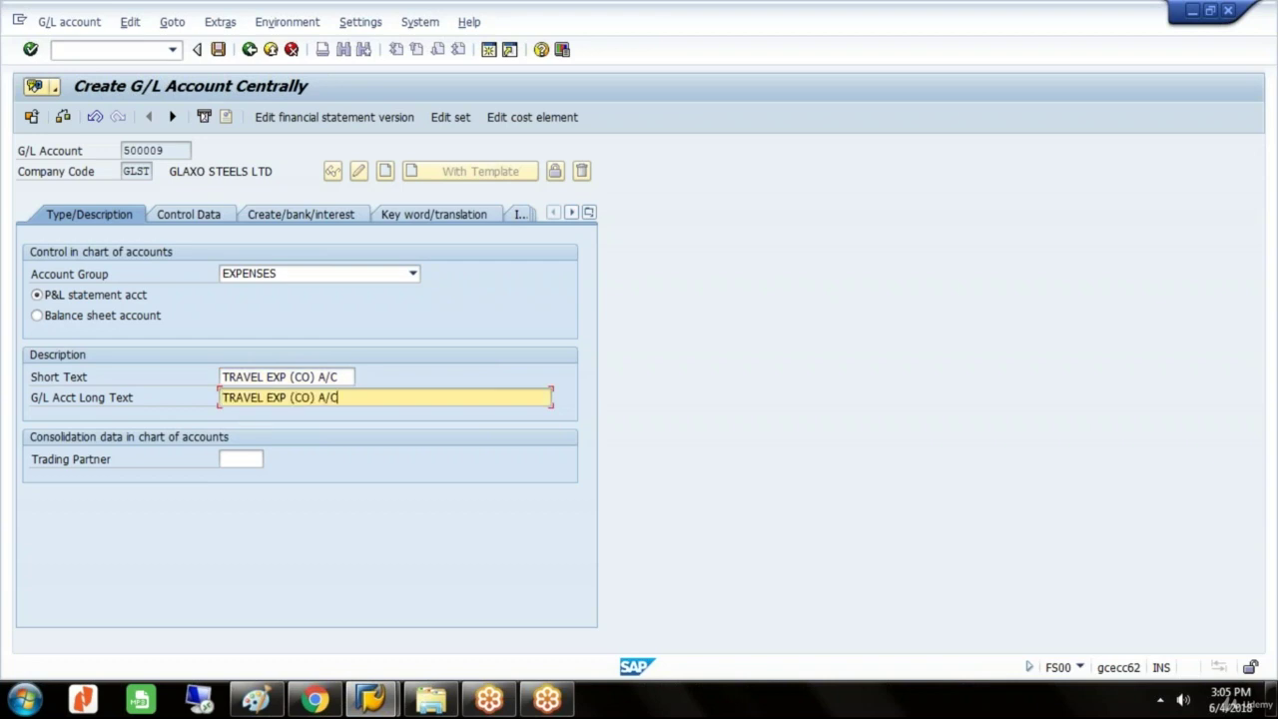
- Enable line item display and set sort key 001 in the travel expense account's control data
left_click(200, 218)
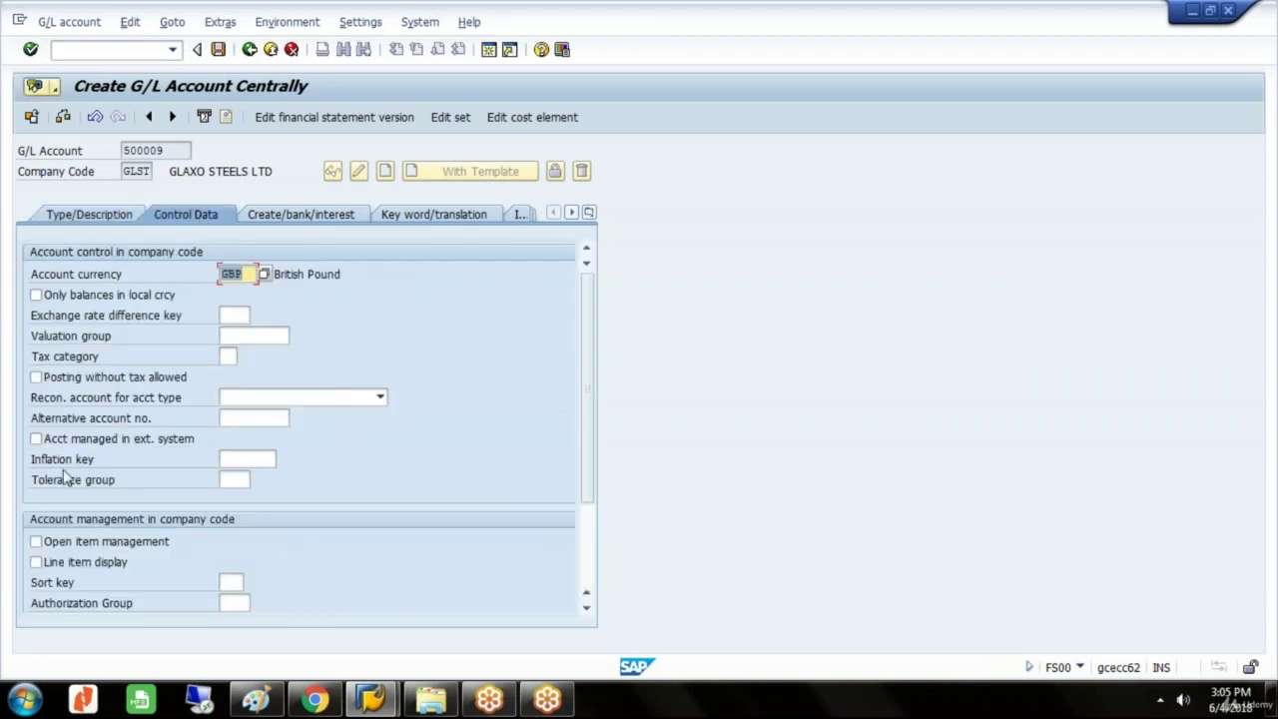
left_click(36, 563)
left_click(229, 583)
type("001")
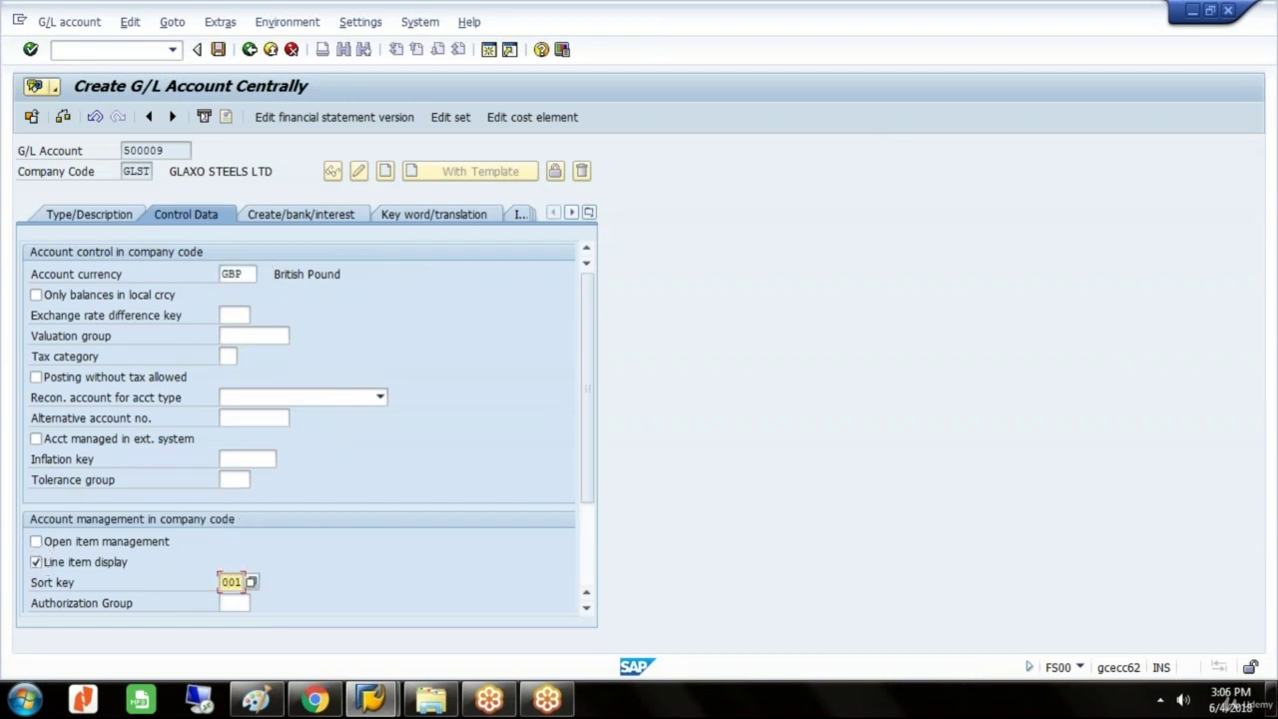
- Assign field status group G004 to the travel expense account and save it
left_click(354, 219)
type("G")
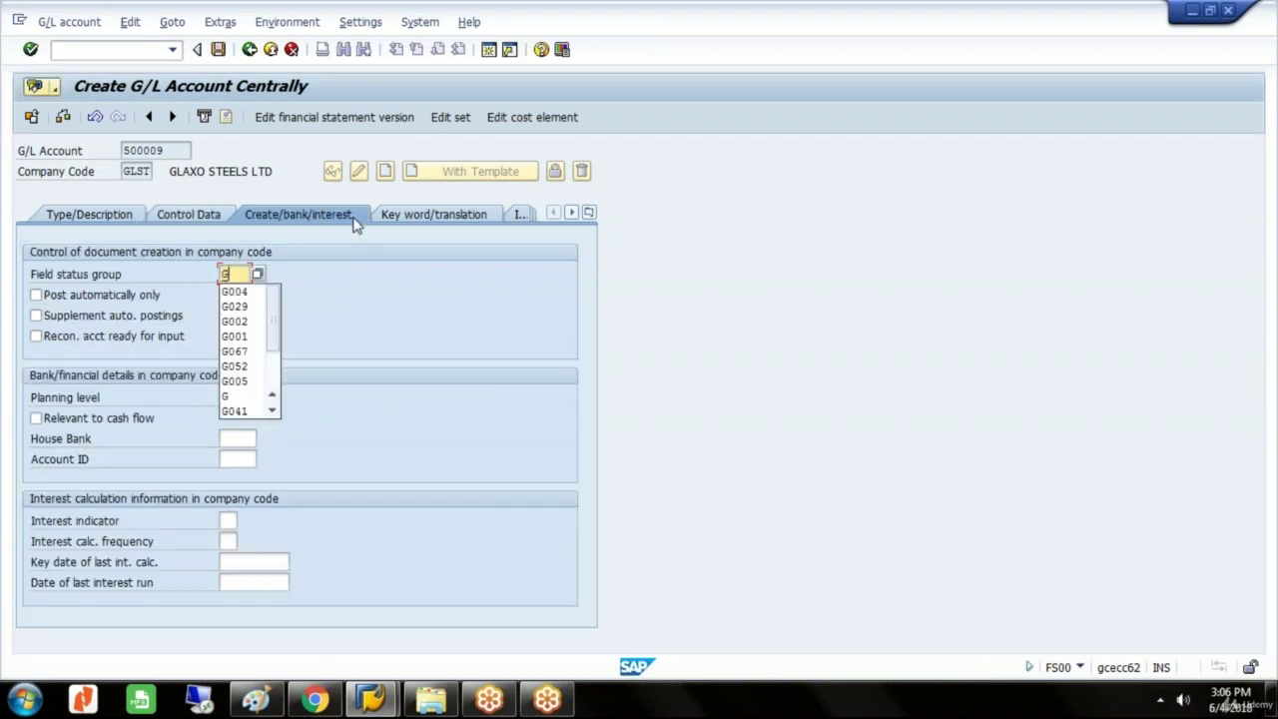
left_click(237, 294)
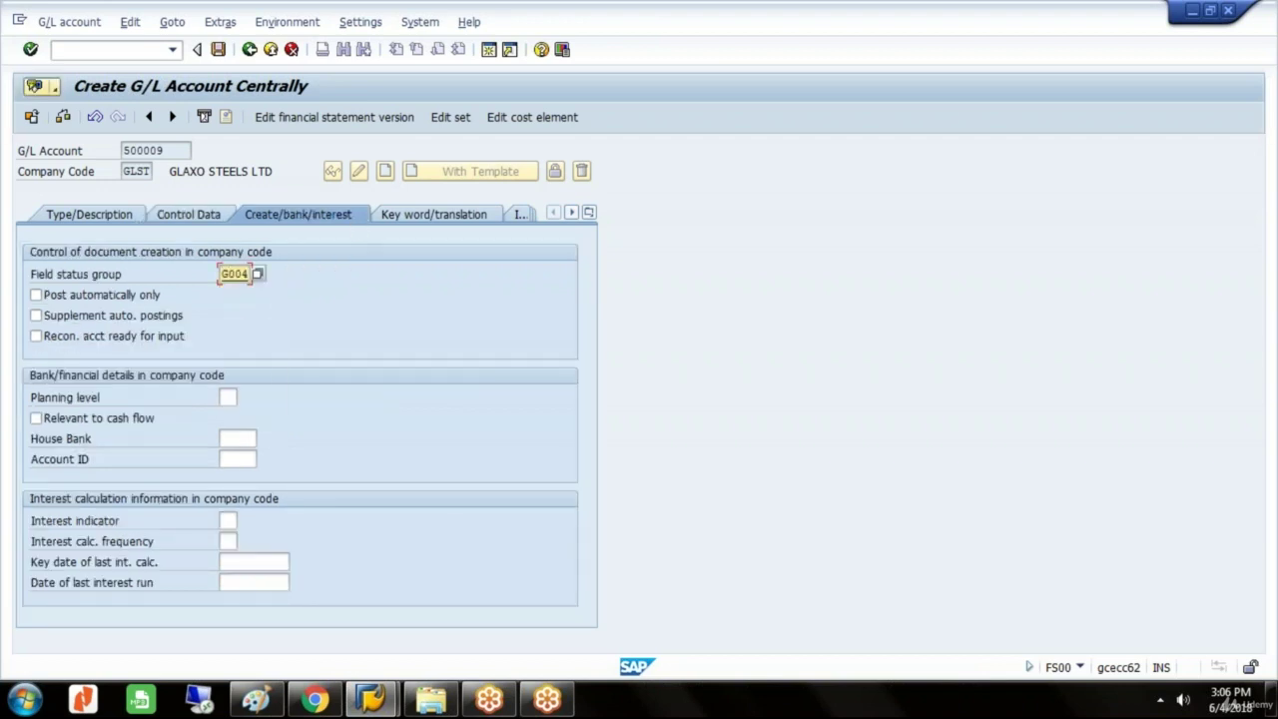
left_click(218, 50)
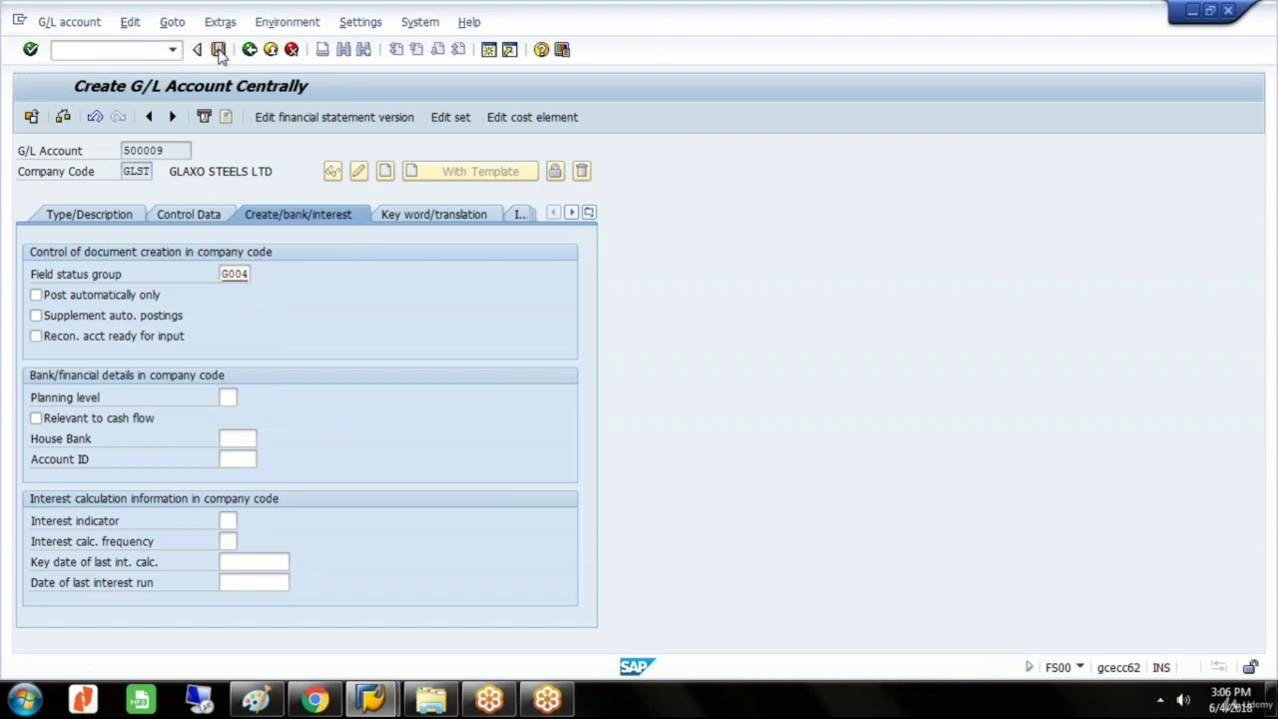
- Create a cost element for travel expense account 500009 with category 1, primary costs/cost-reducing revenues, and save it
left_click(548, 120)
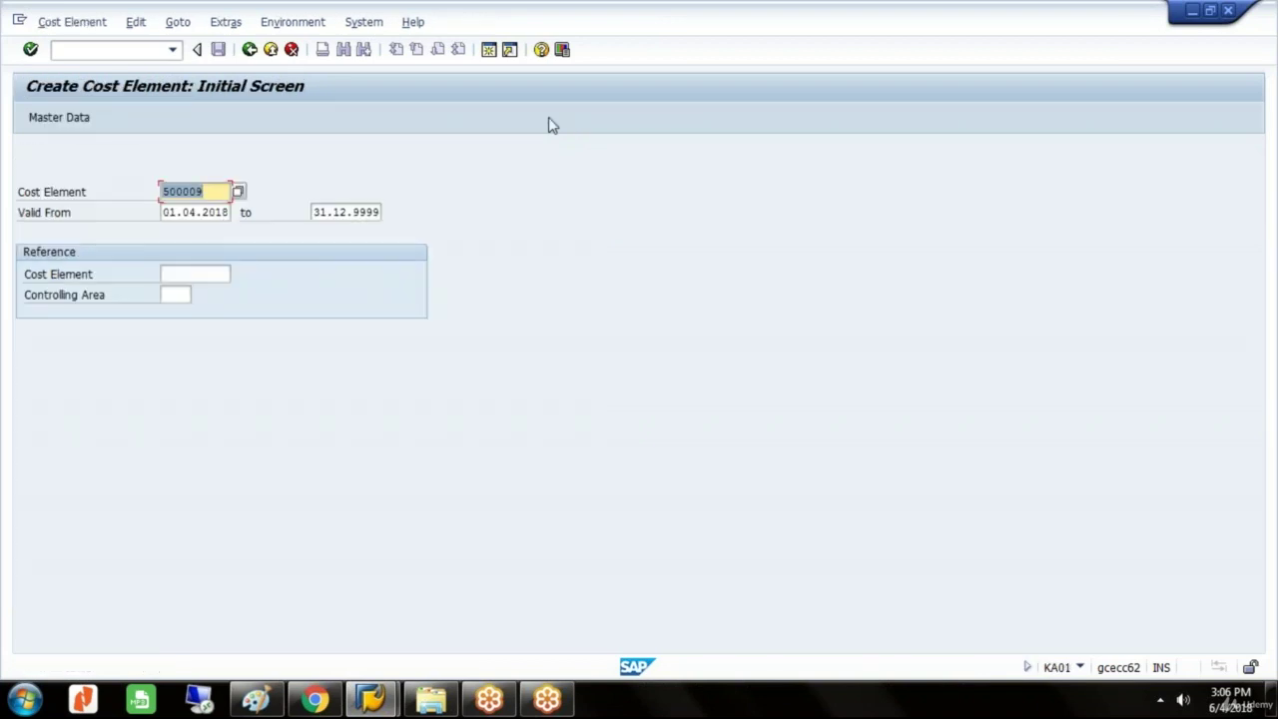
key("Return")
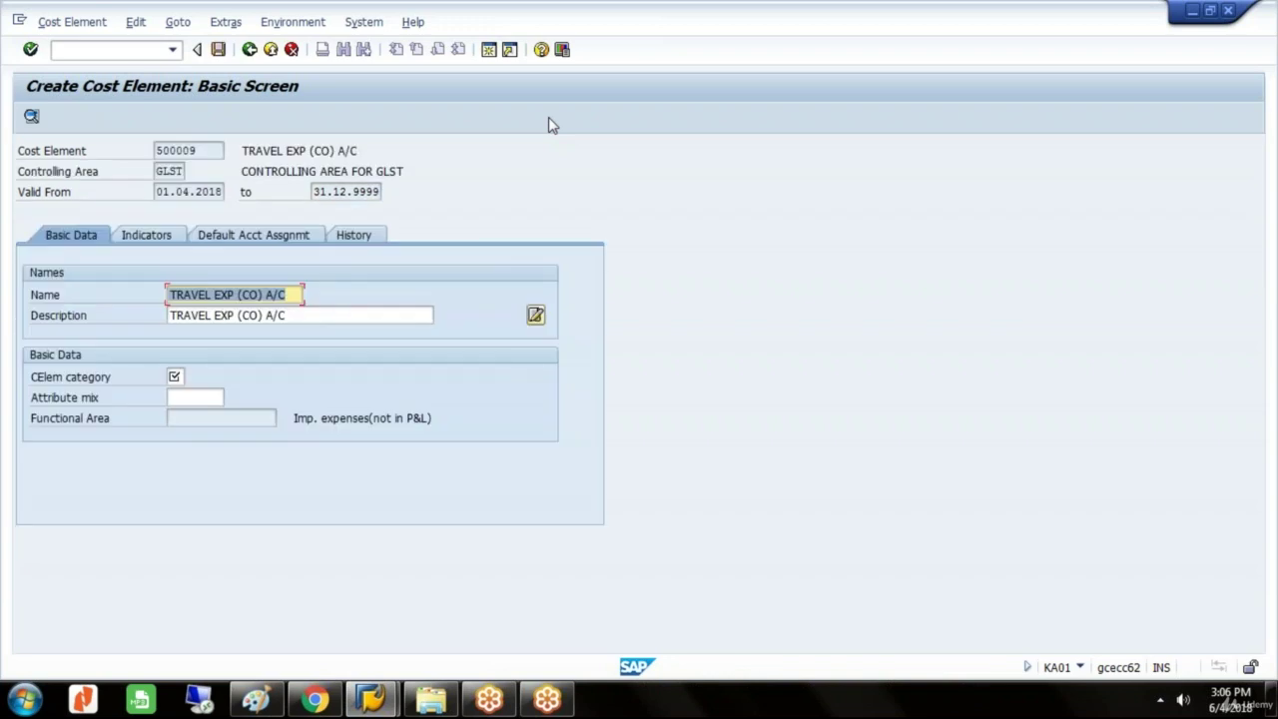
left_click(178, 377)
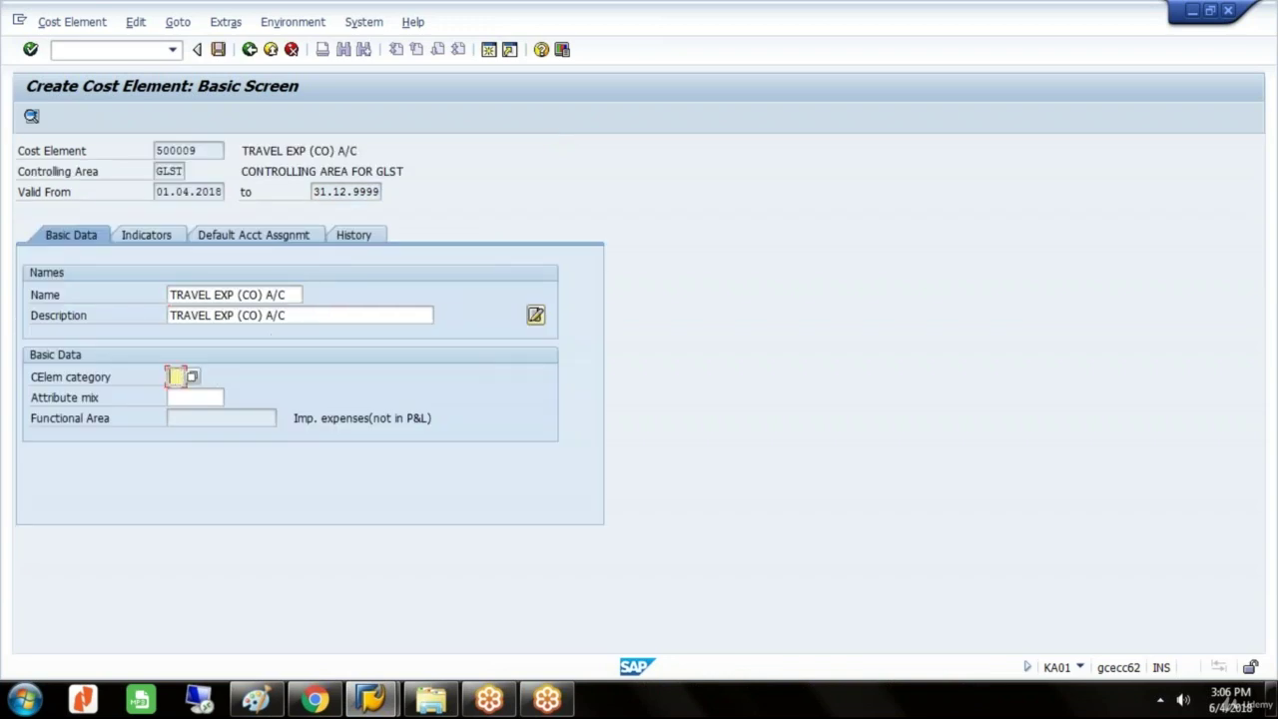
left_click(190, 376)
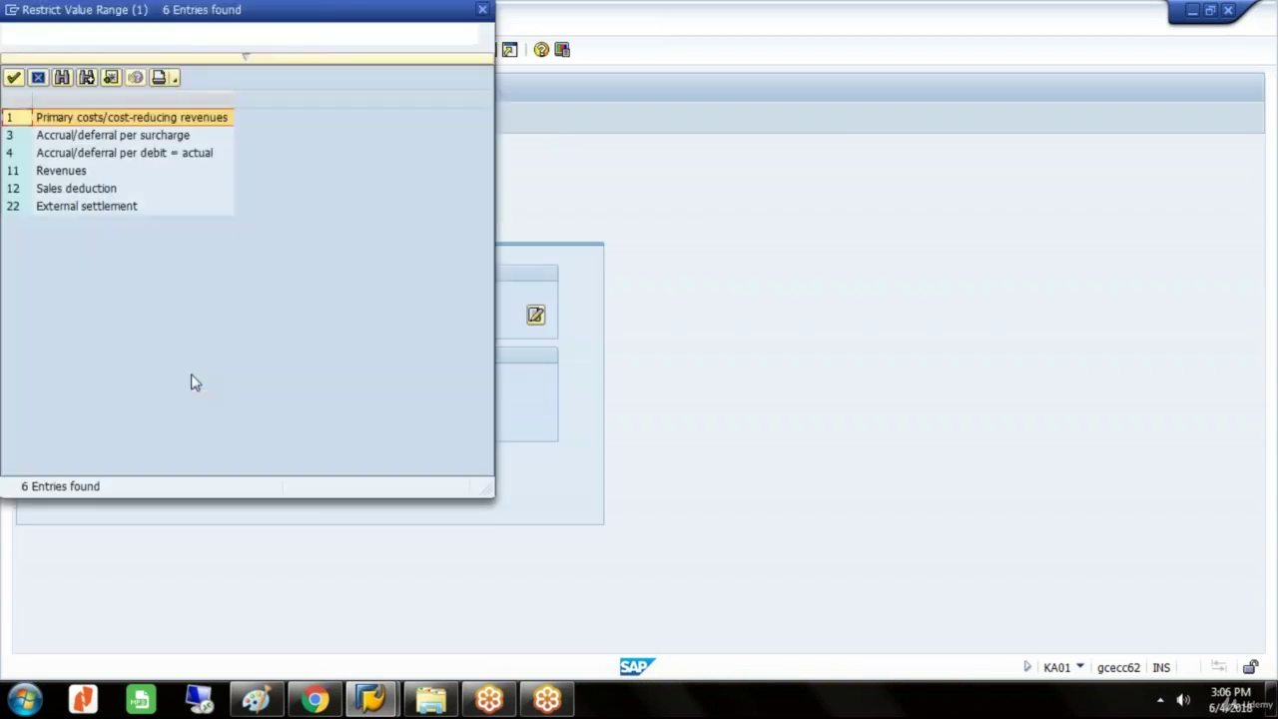
double_click(198, 121)
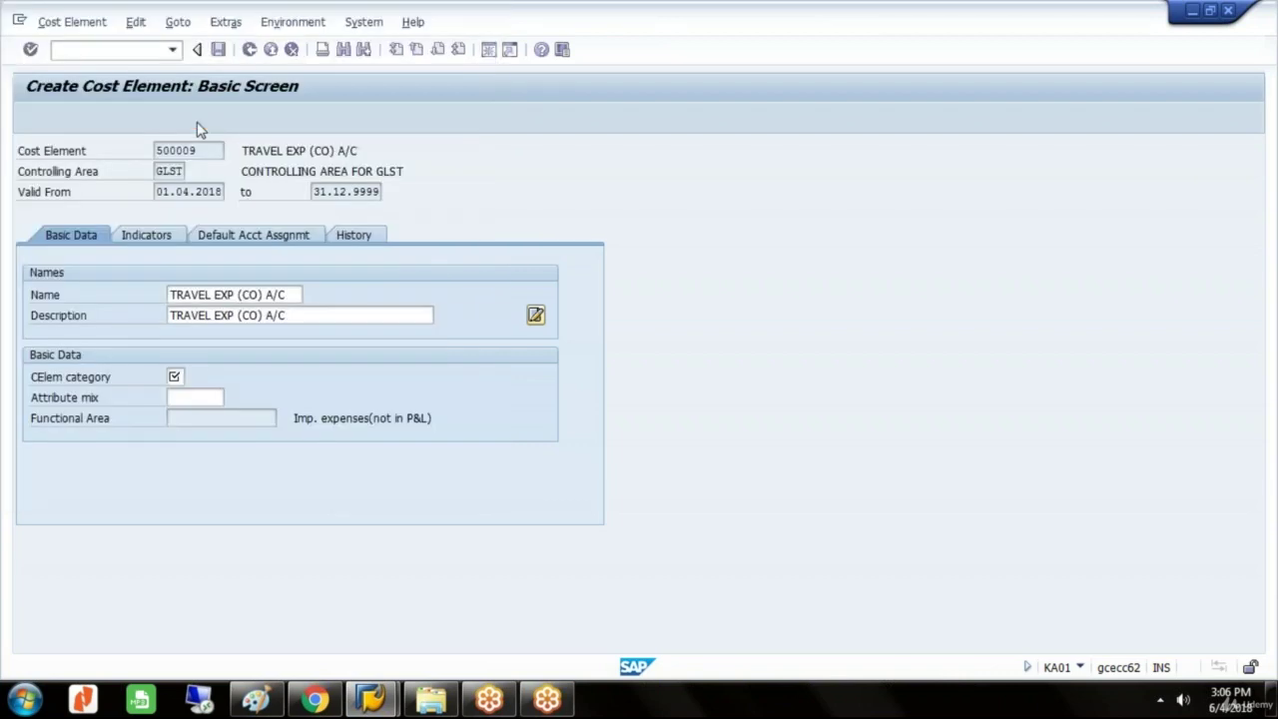
left_click(218, 49)
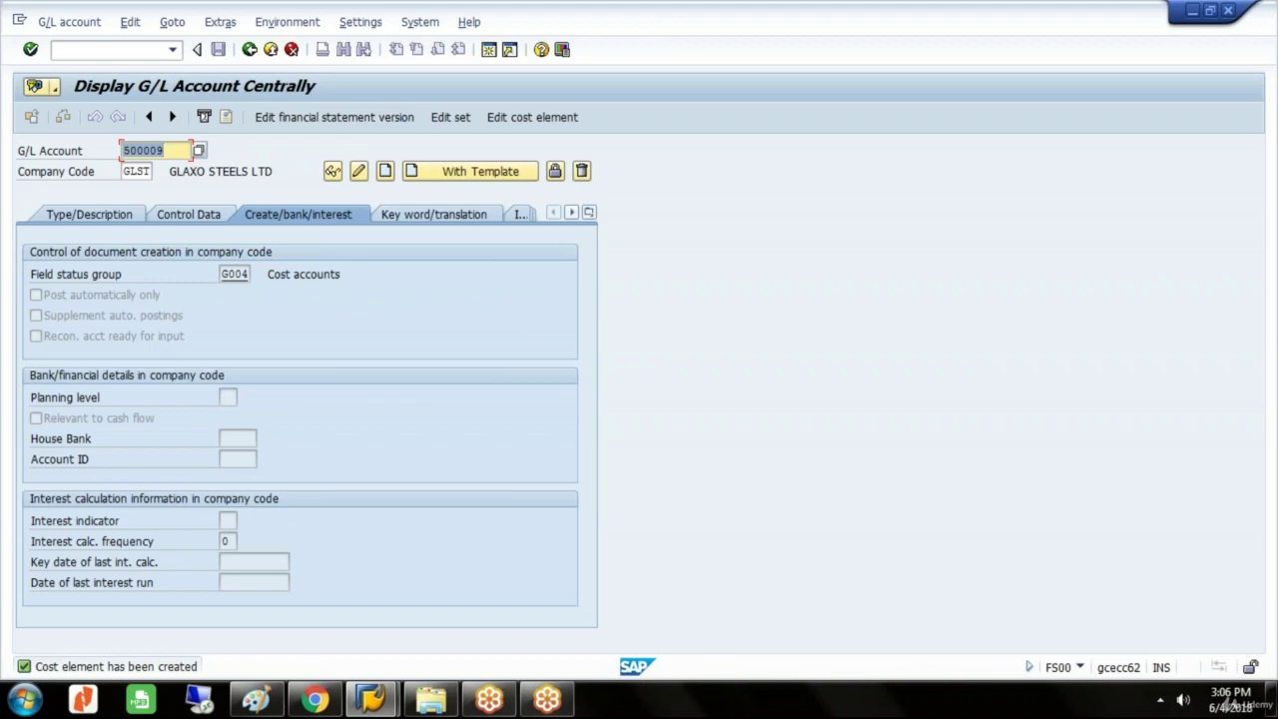
- Switch to the Paint notes and add the heading "CREATION OF COST CENTERS------" below the travel expense entry
left_click(256, 699)
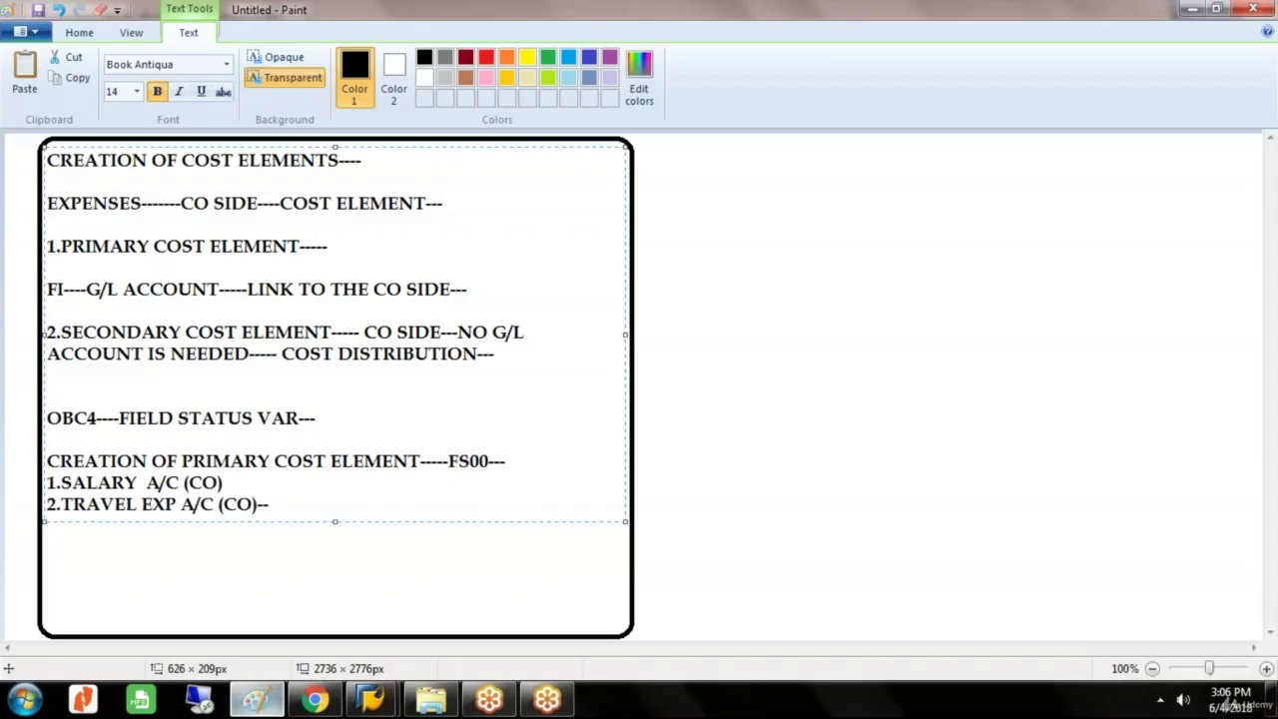
key("Return")
key("Return")
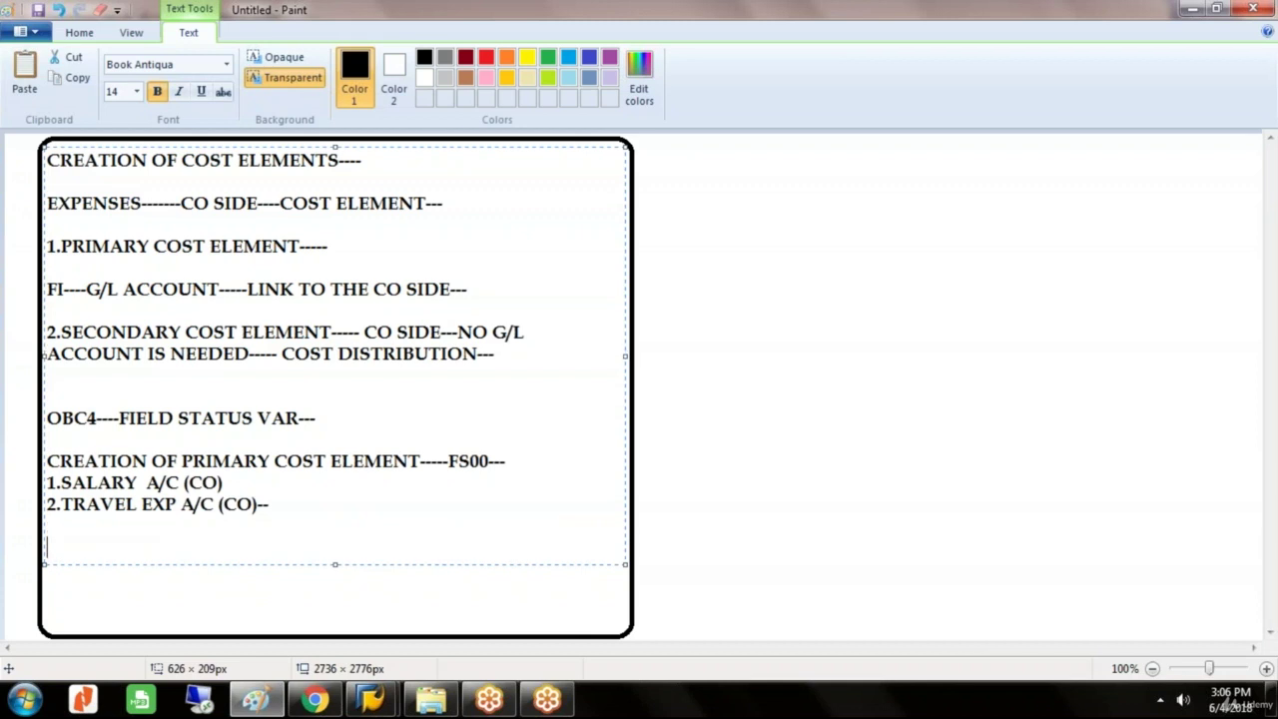
type("CREATIO")
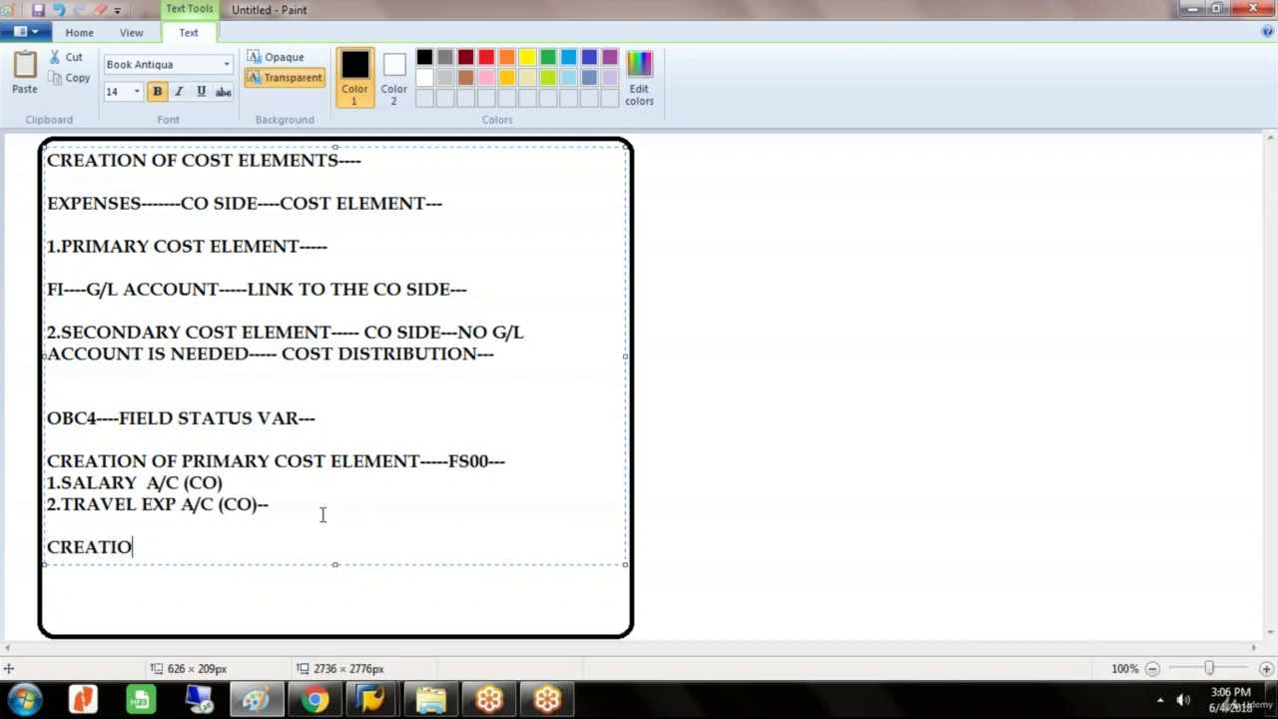
type("N OF COST CE")
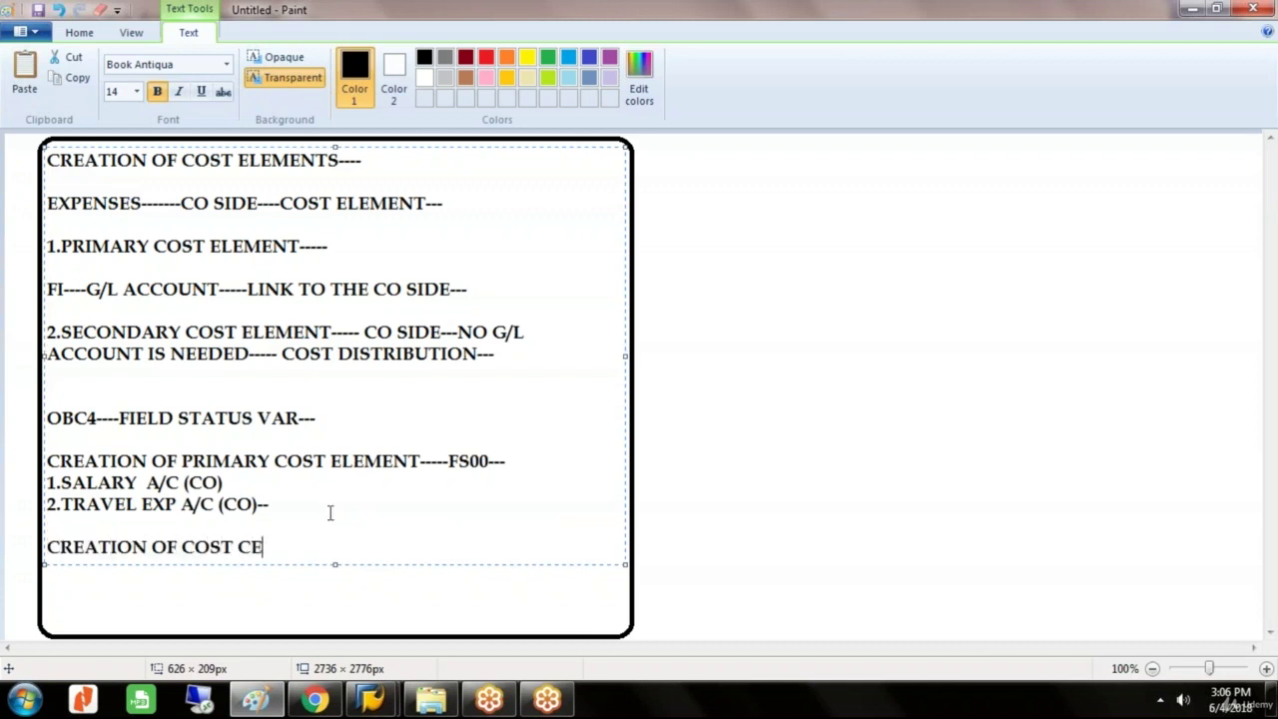
type("NTERS")
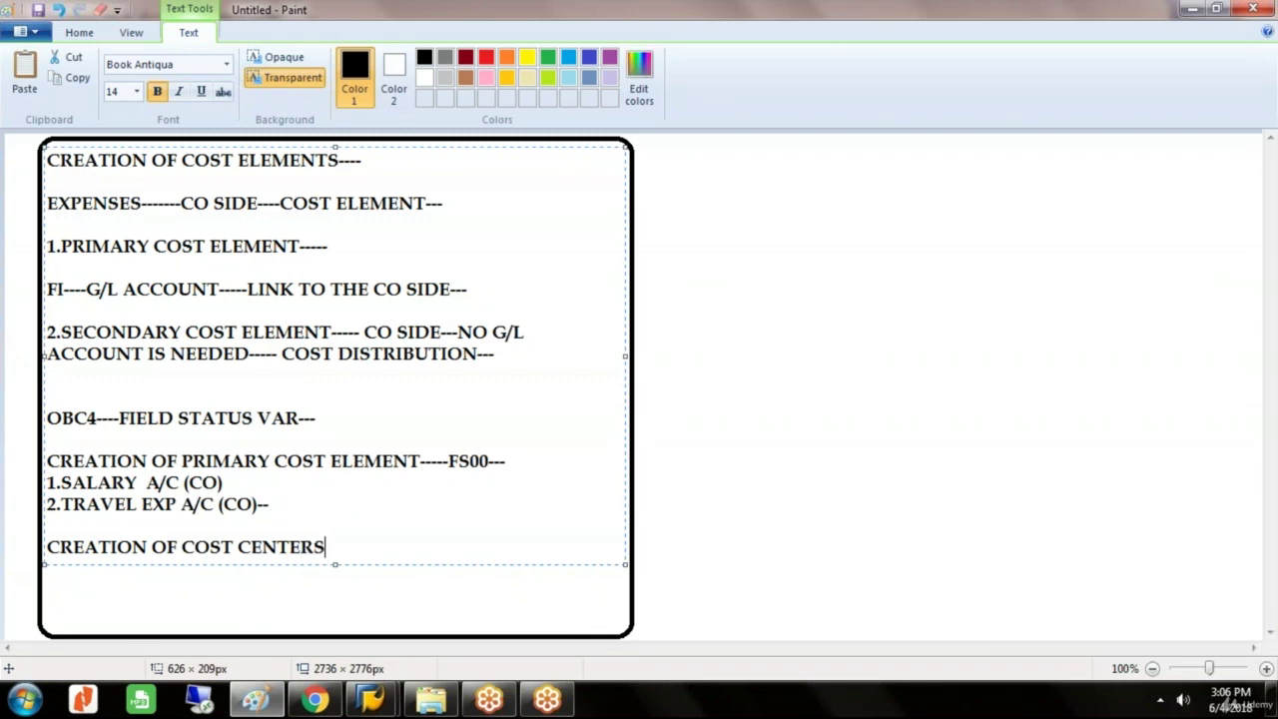
type("------")
- List DEPART A and DEPARTB after the cost centers heading and mark them as PRODUCTION
type("DEPAR")
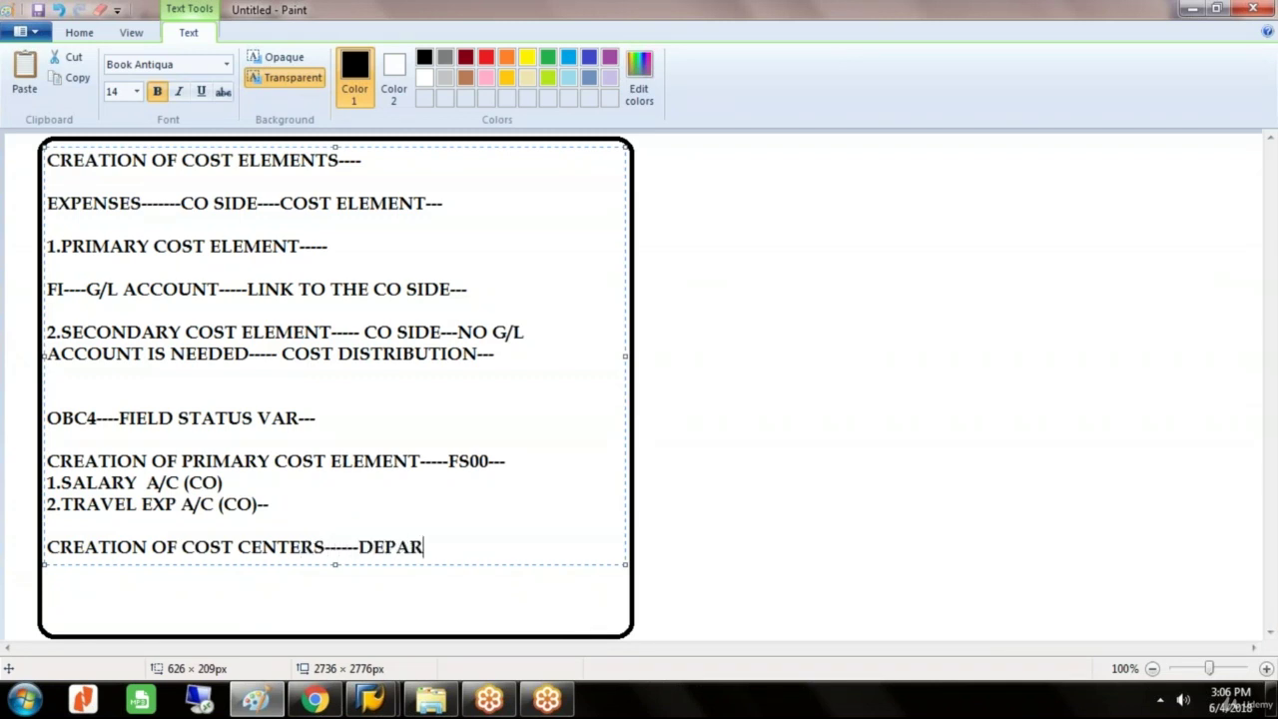
type("T A")
key("Return")
type("DEPA")
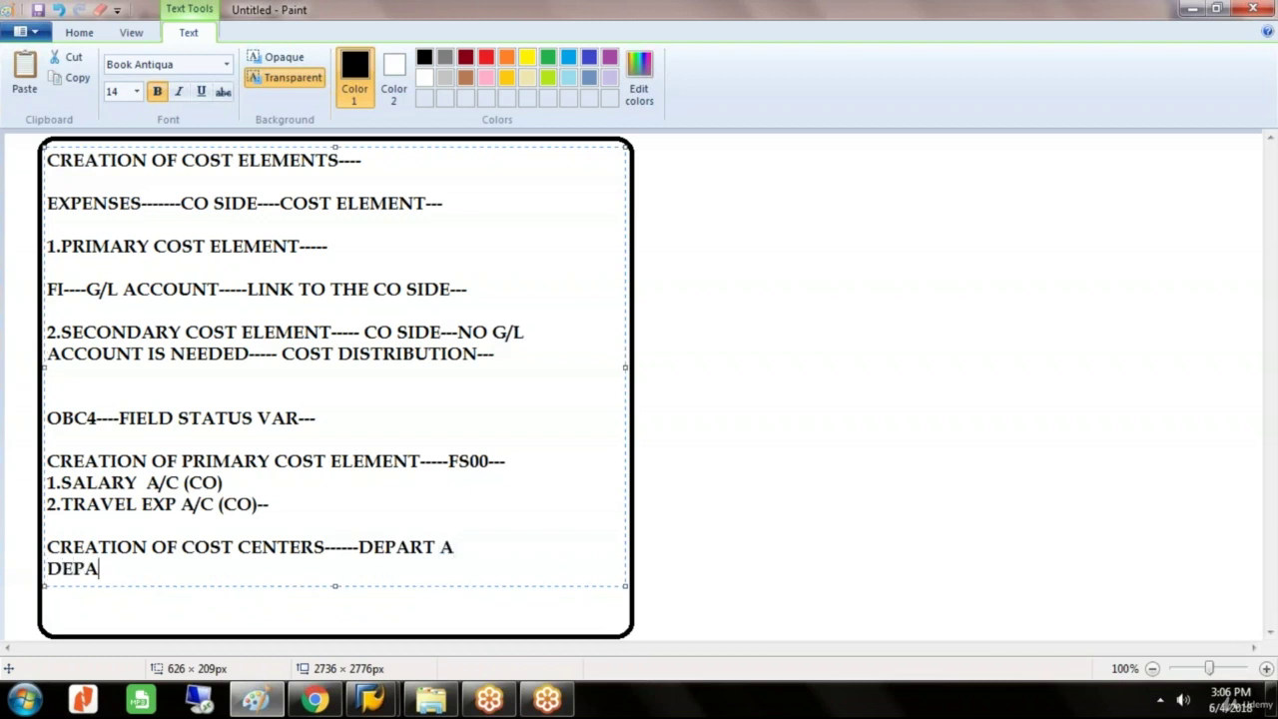
type("RTB--------  PRODUCTION")
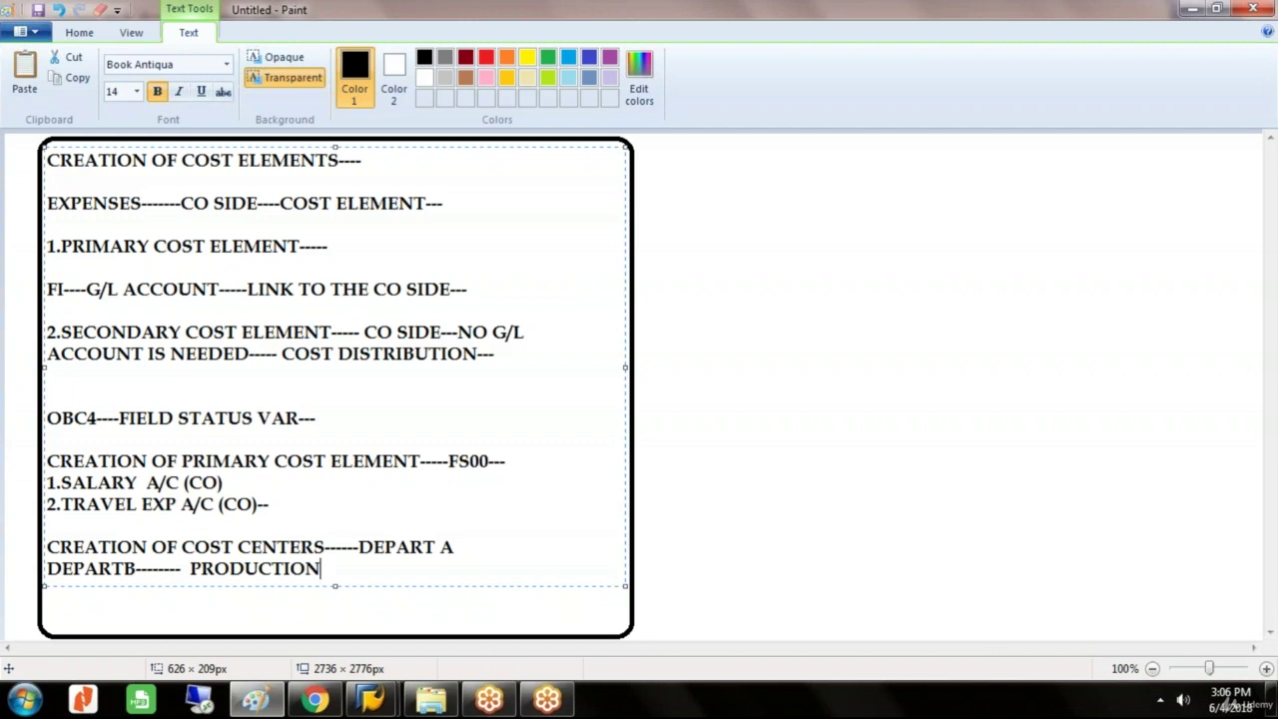
- Add DEPART C and DEPART D to the notes on separate lines and mark them as SERVICE
key("Return")
type("DEPART C")
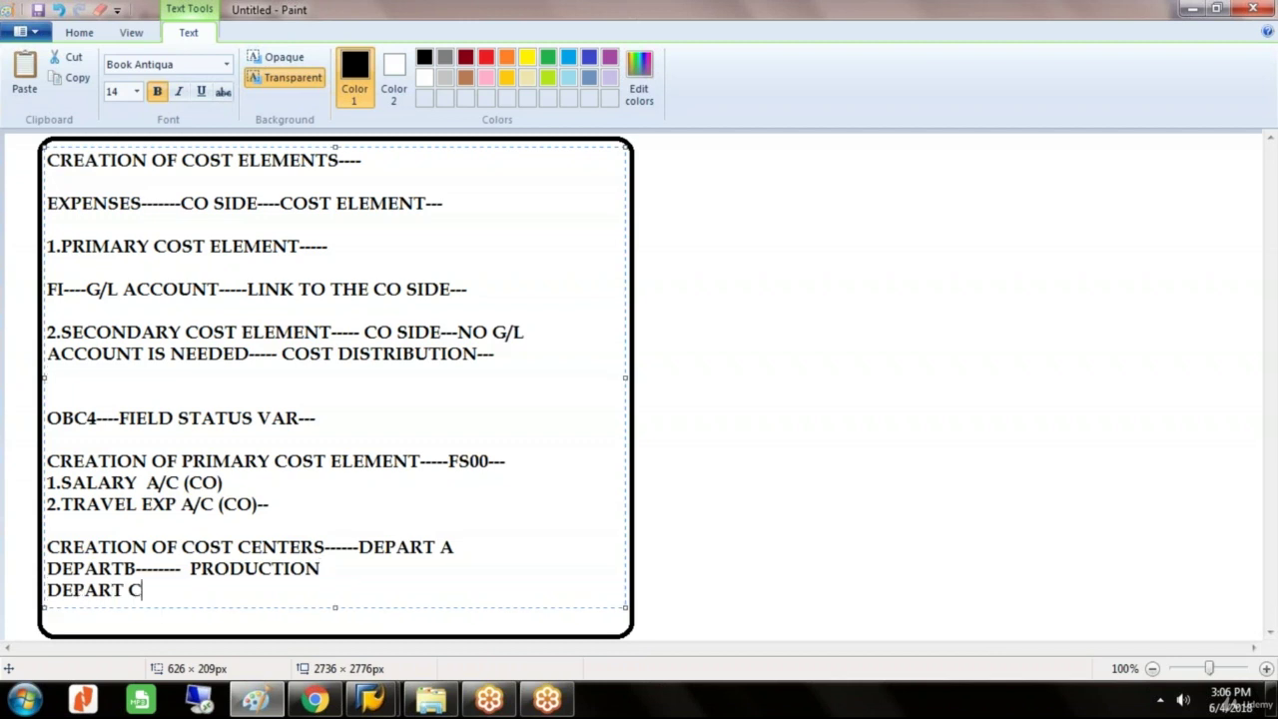
key("Return")
type("DEPART D---------")
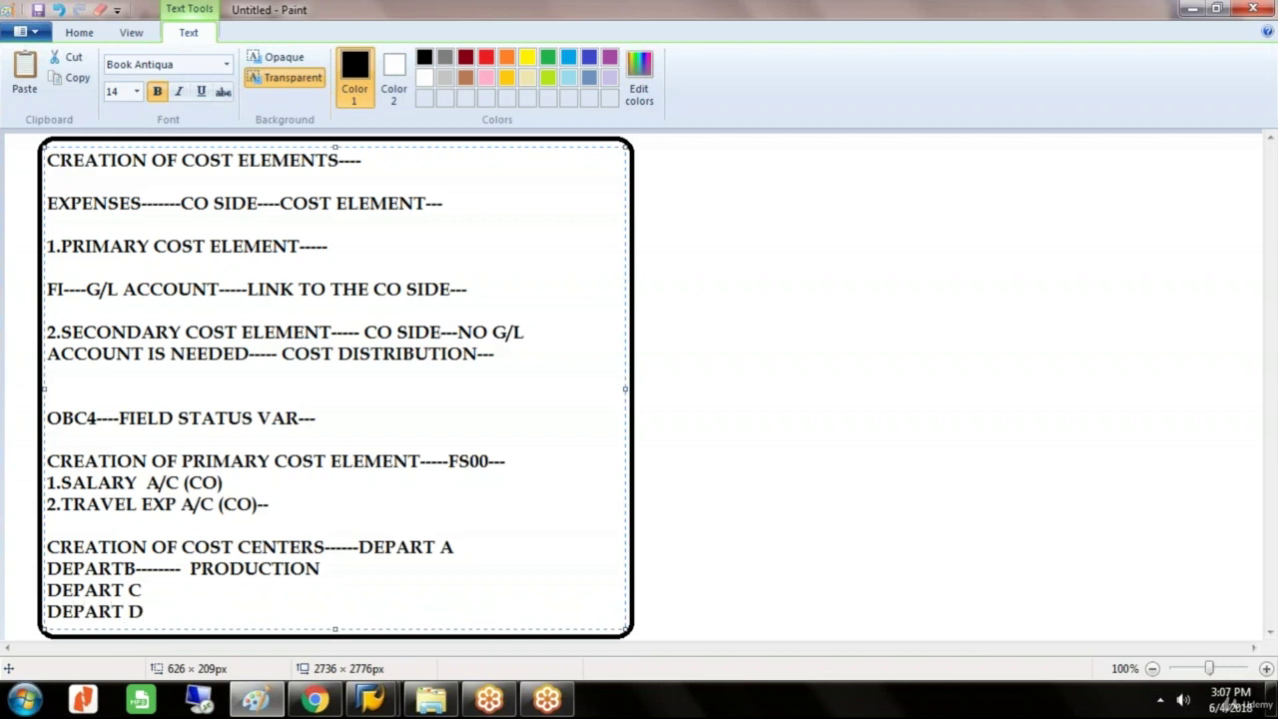
key("Return")
type("SERIVC")
type("E")
key("BackSpace")
key("BackSpace")
key("BackSpace")
key("BackSpace")
type("VICE")
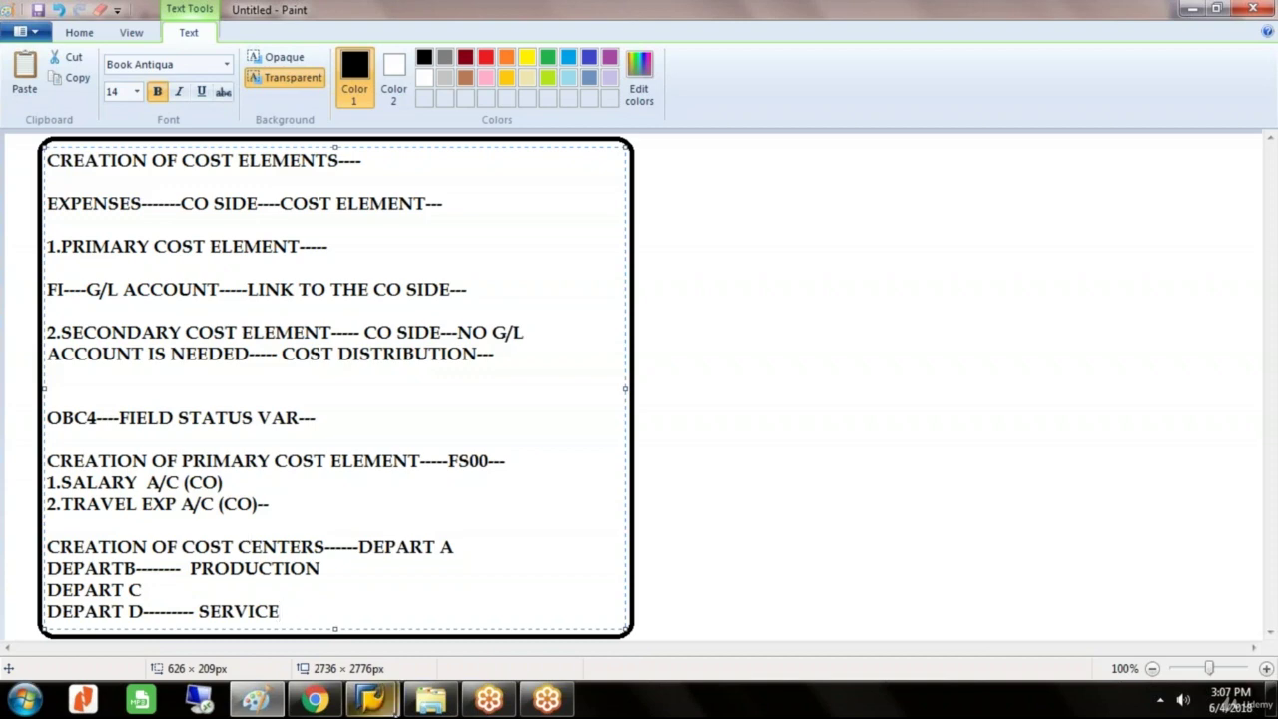
- Switch back to SAP, leave the G/L account display, and expand Accounting and its Controlling folder in SAP Easy Access
mouse_move(371, 699)
left_click(440, 629)
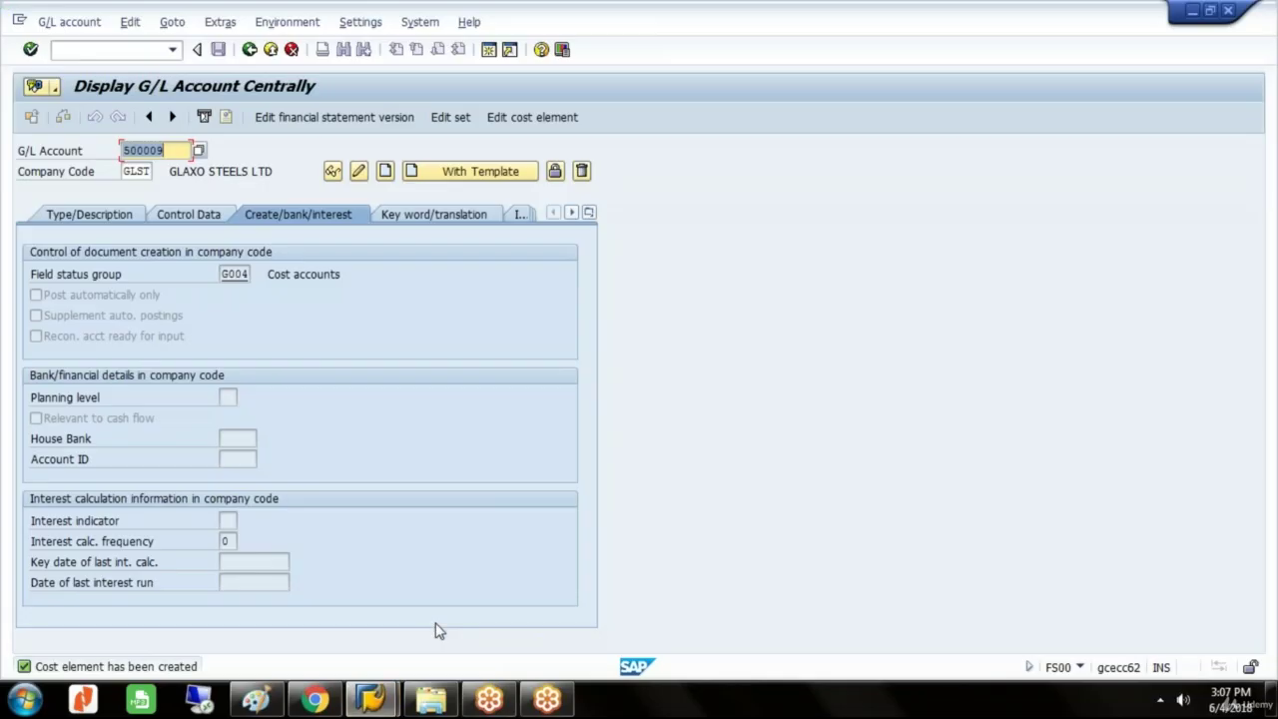
left_click(250, 49)
left_click(112, 252)
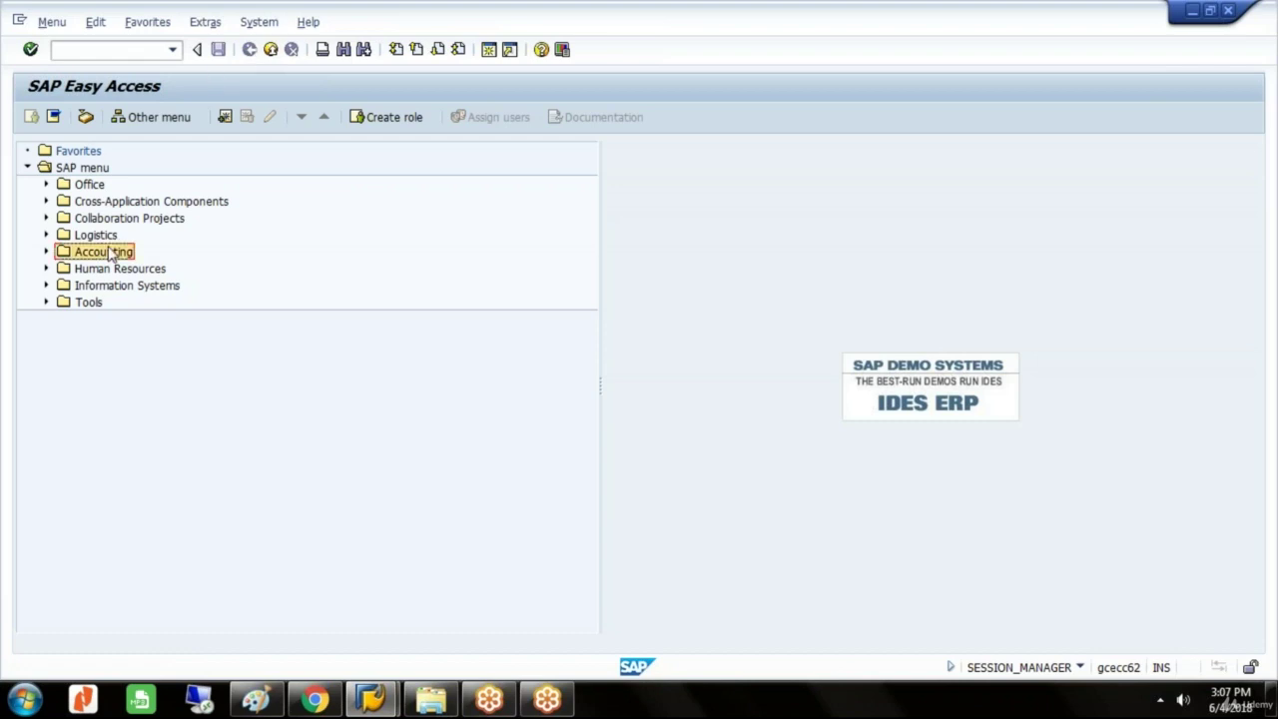
key("Right")
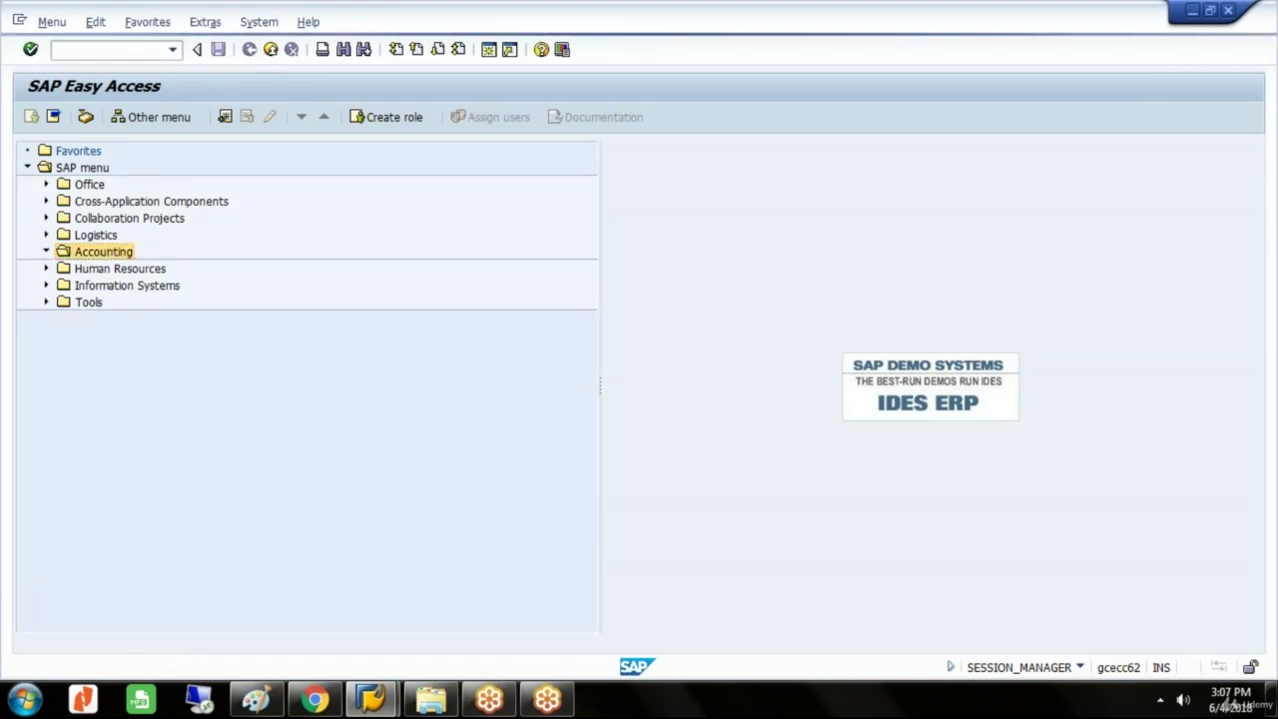
key("Down")
key("Down")
key("Down")
key("Right")
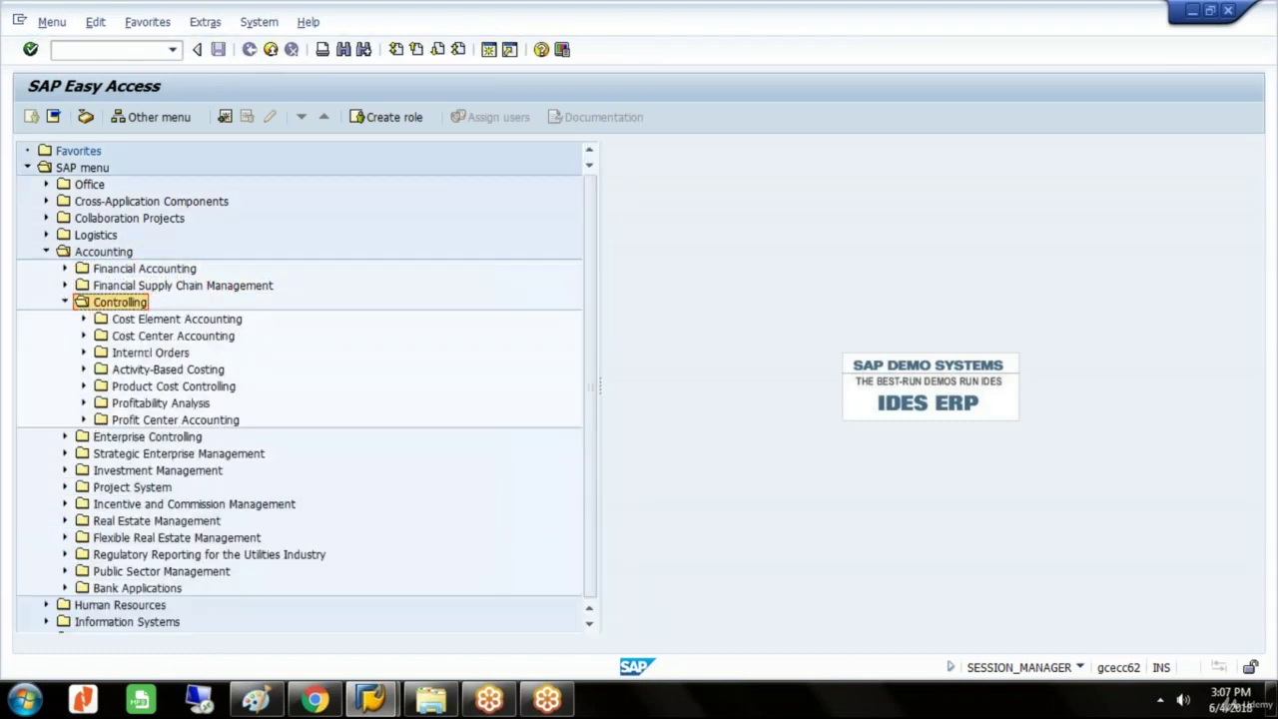
- Expand Cost Center Accounting and its Master Data folder under Controlling
key("Down")
key("Down")
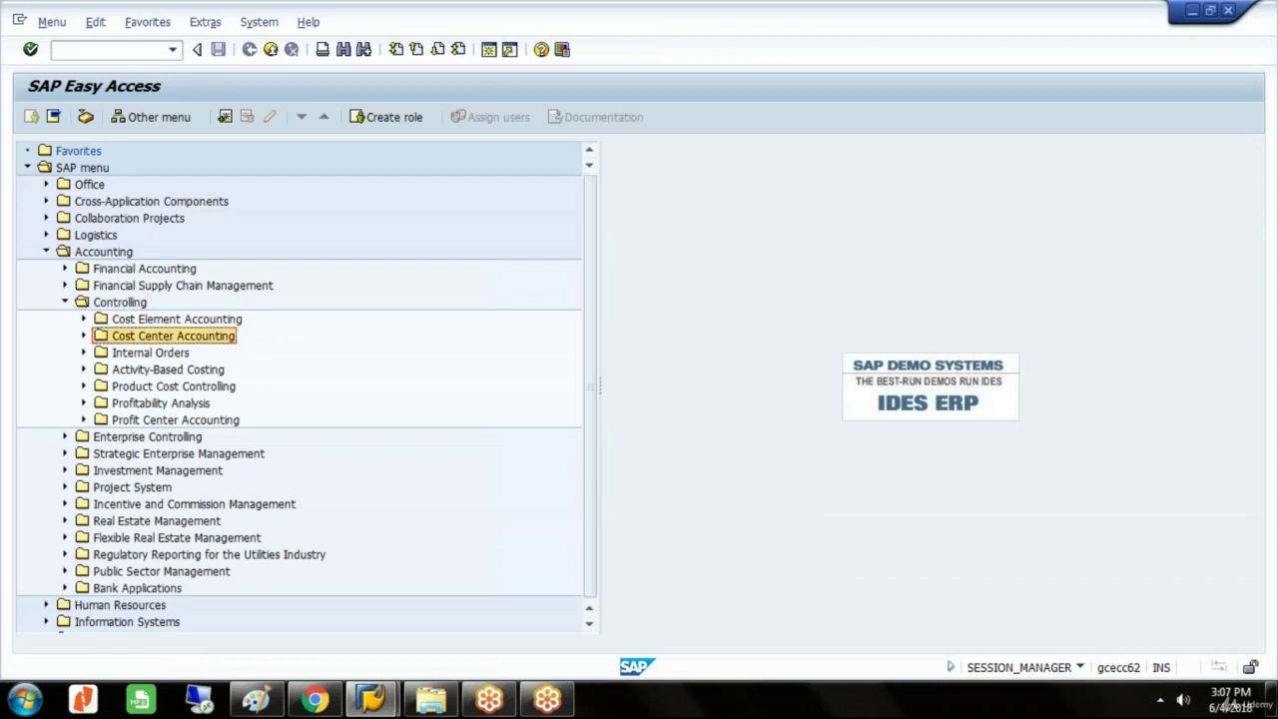
key("Right")
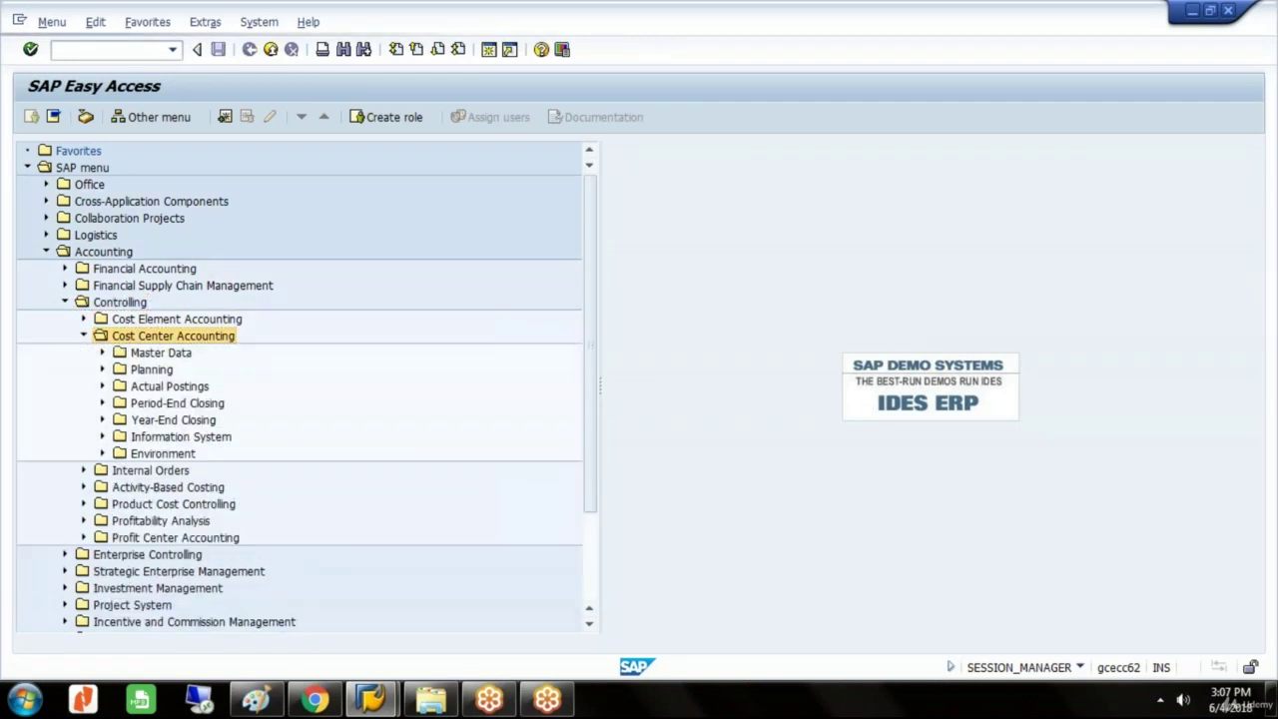
key("Down")
key("Right")
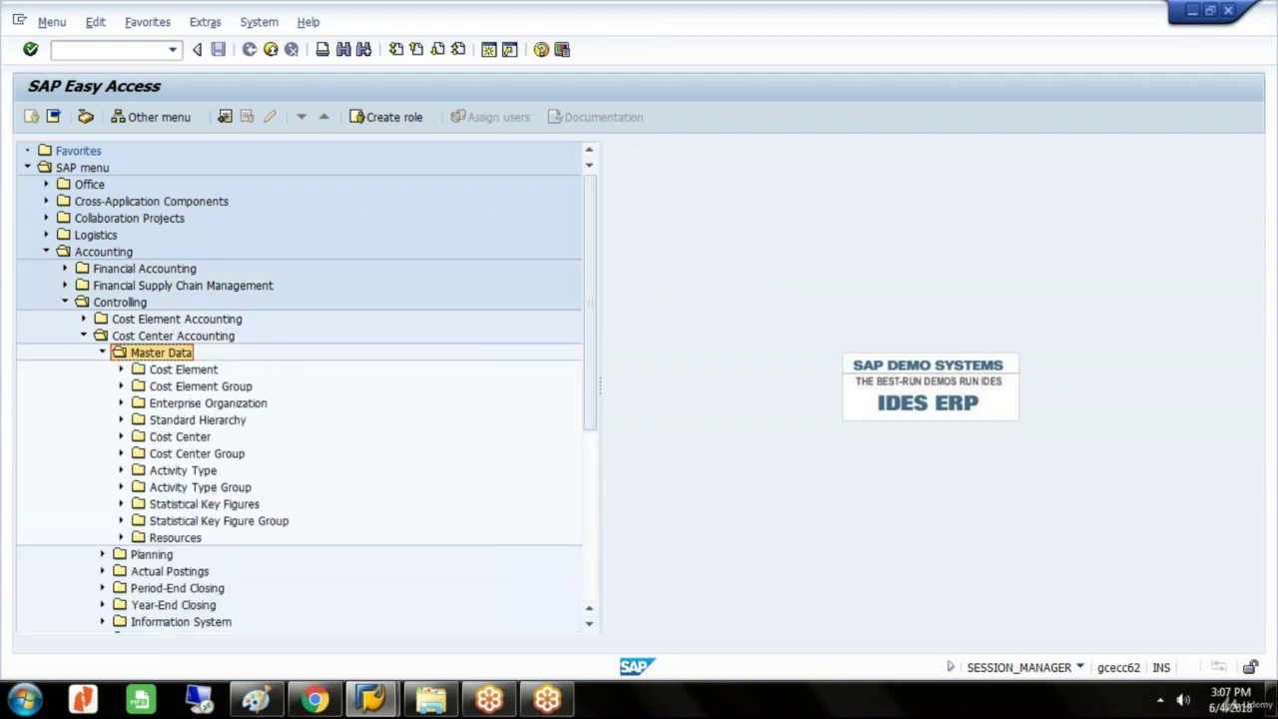
- Start transaction KS01 - Create from the individual processing of cost centers
key("Down")
key("Down")
key("Down")
key("Down")
key("Down")
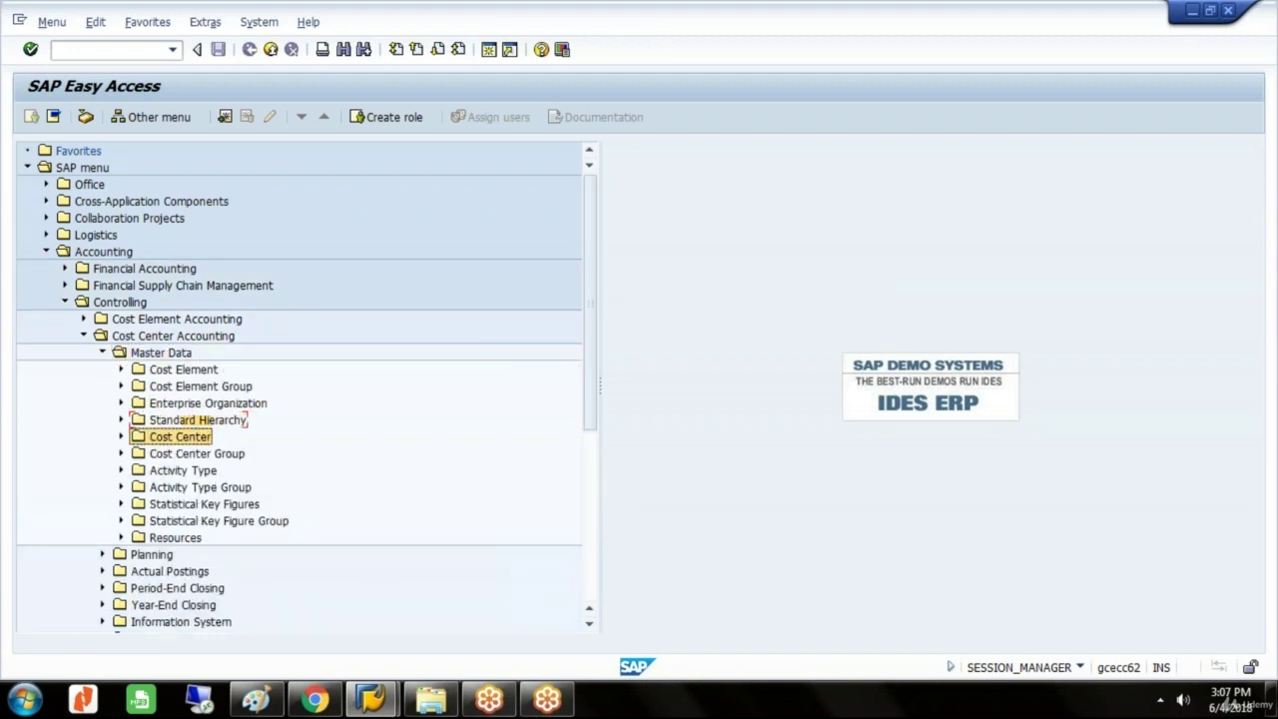
key("Right")
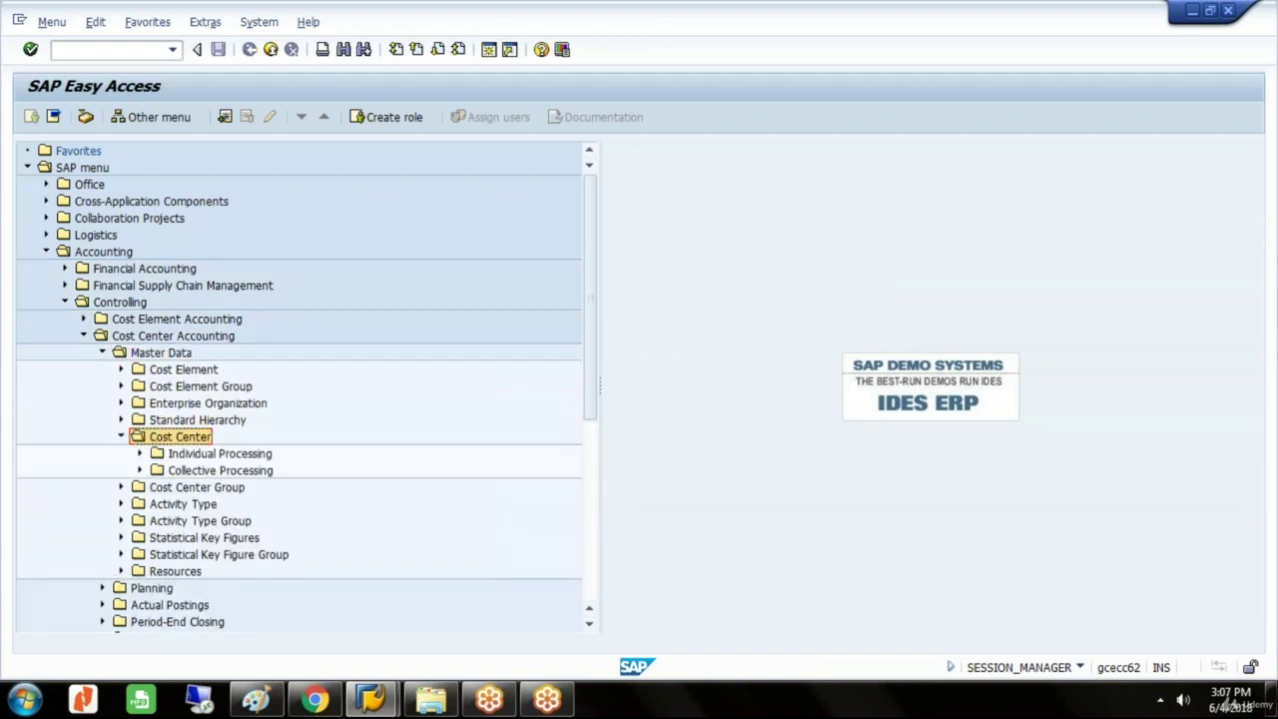
key("Down")
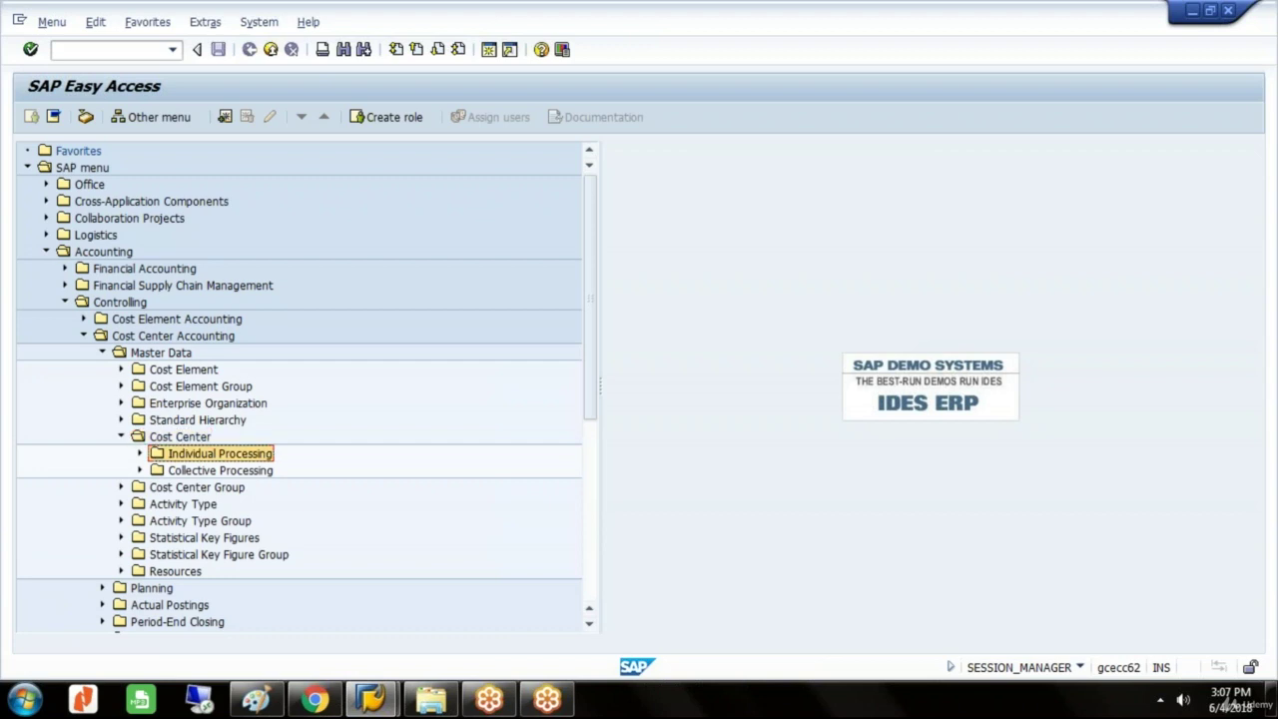
key("Right")
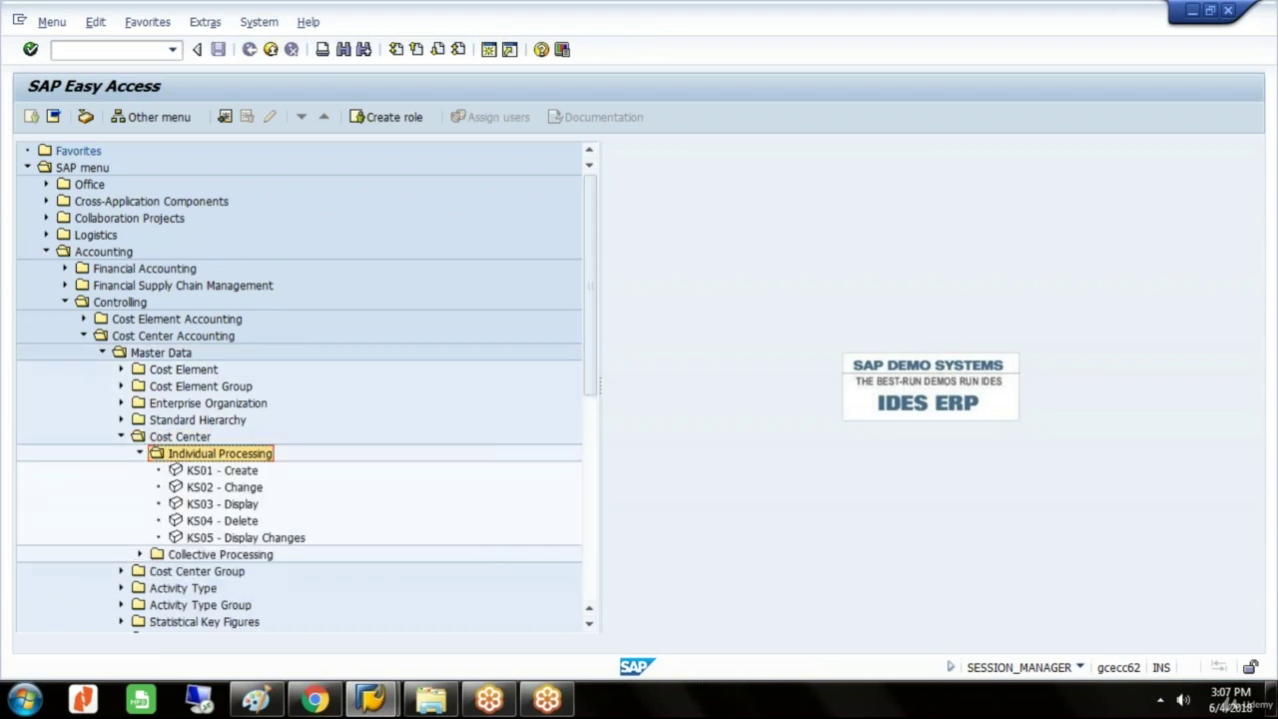
key("Down")
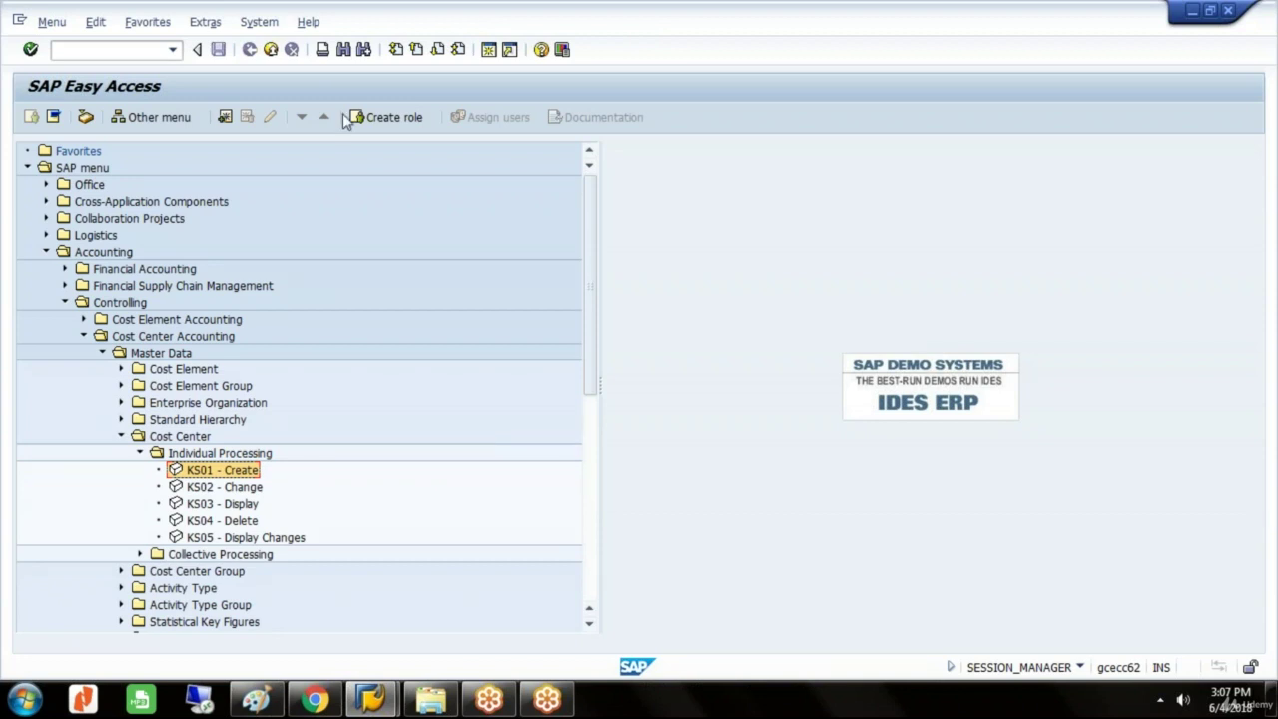
double_click(218, 474)
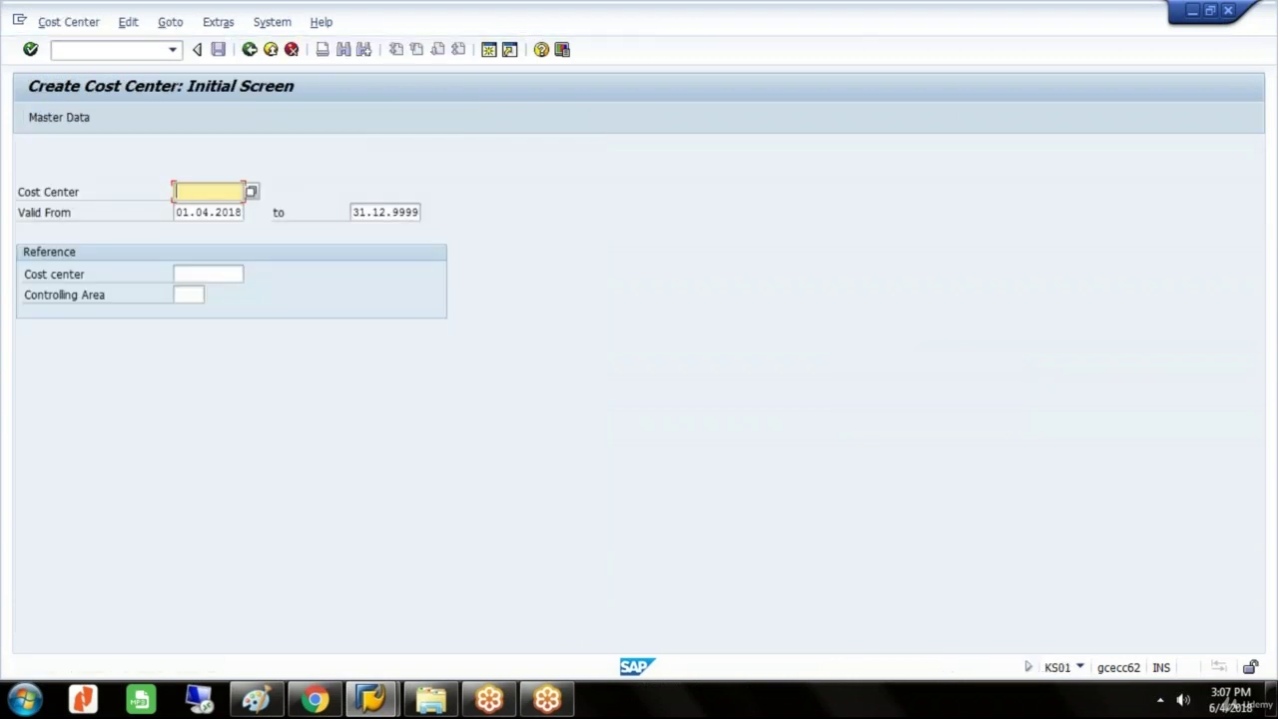
- Enter DEPART A as the new cost center, keep the proposed validity dates, and proceed to its basic data
type("D")
left_click(236, 266)
key("Return")
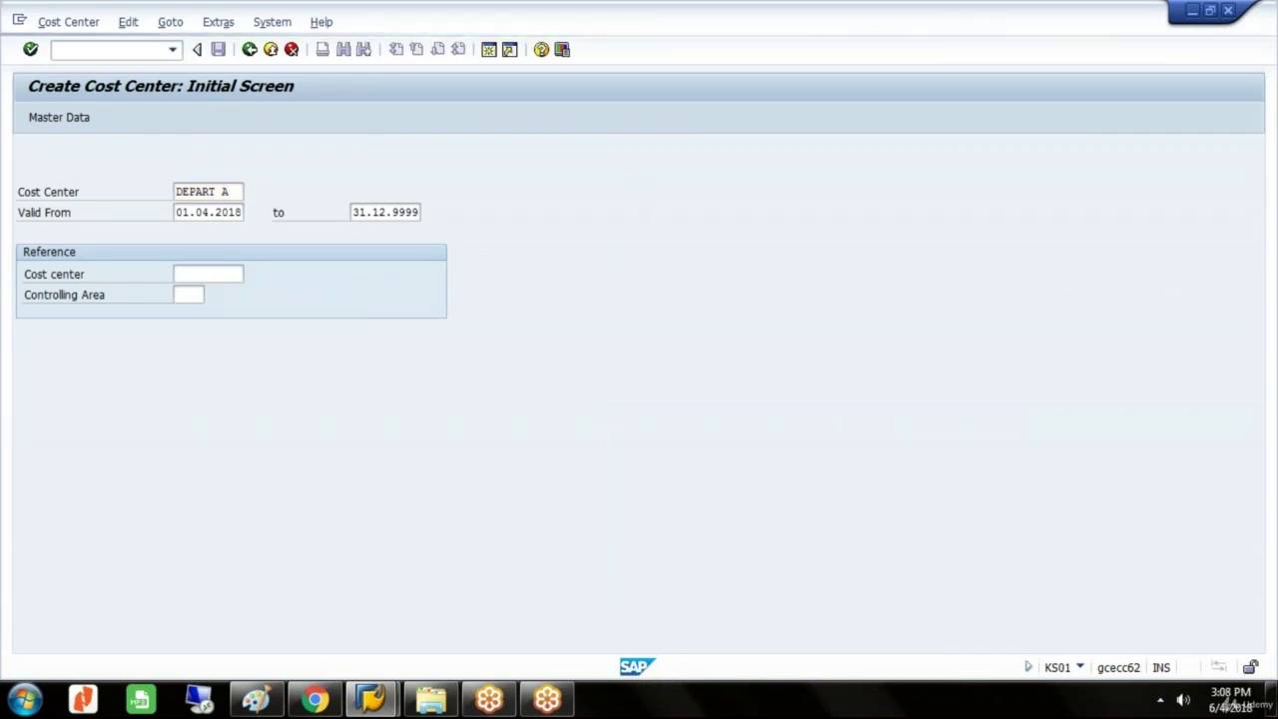
- Enter DEPARTMENT A as the cost center's name and description, and fill in the person responsible
type("D")
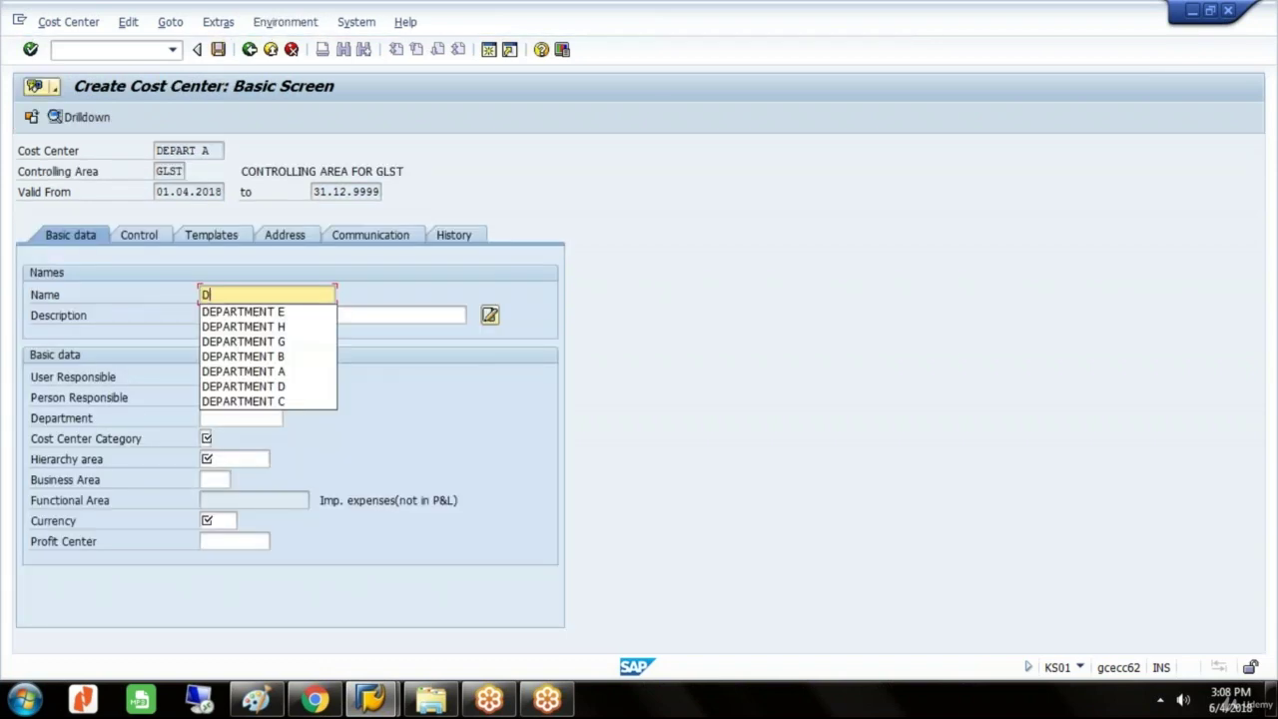
left_click(296, 370)
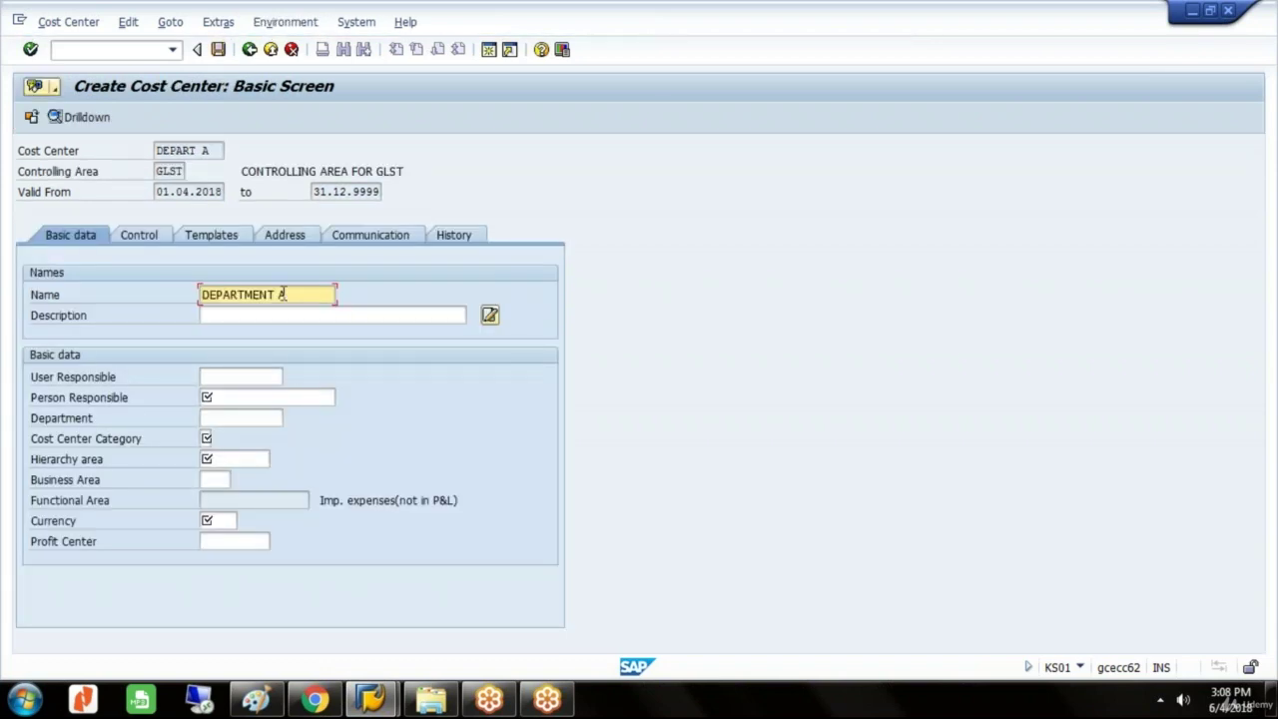
left_click(283, 315)
type("D")
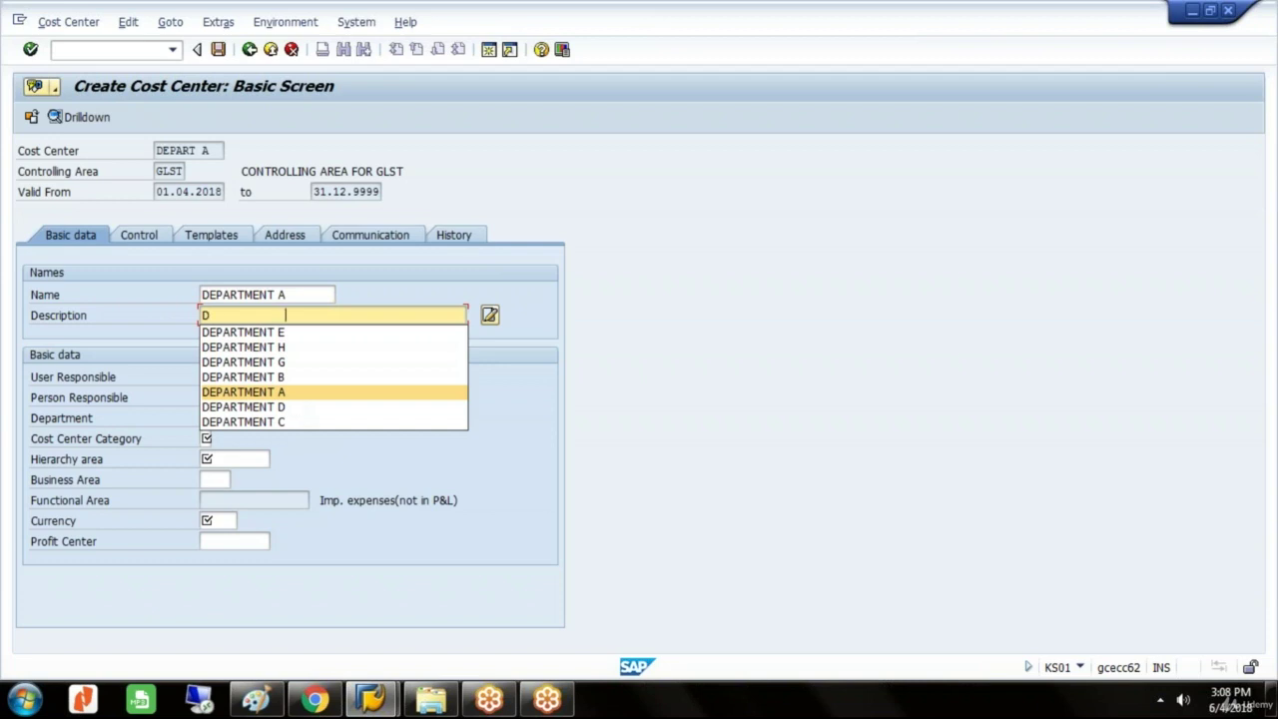
key("Return")
left_click(232, 398)
type("MR A")
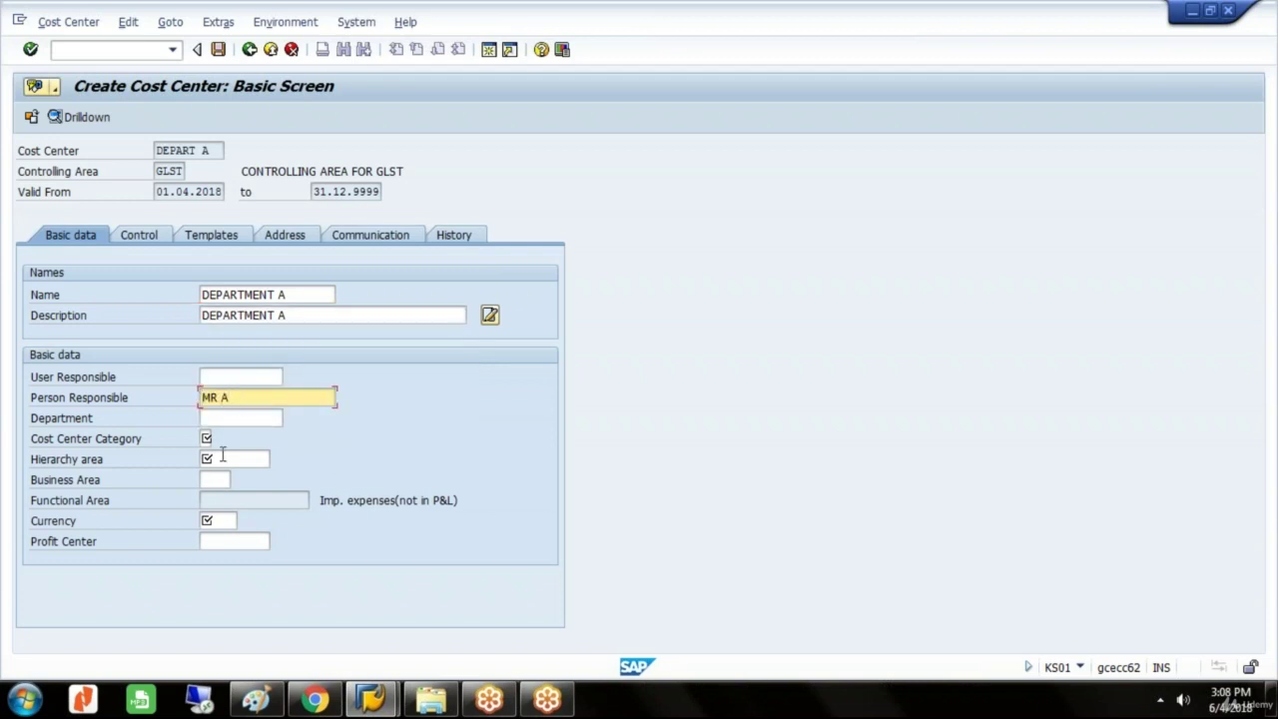
- Set the cost center category of DEPART A to 1 (Production) from the list of possible entries
left_click(212, 440)
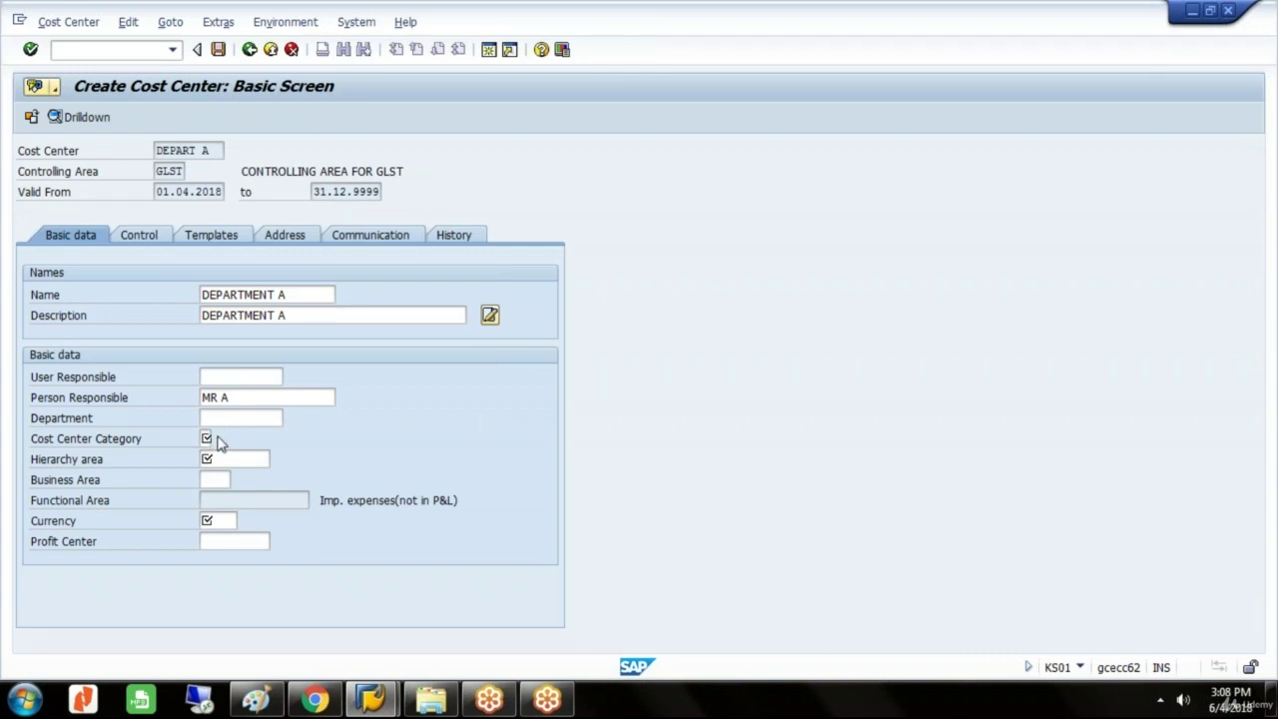
key("F4")
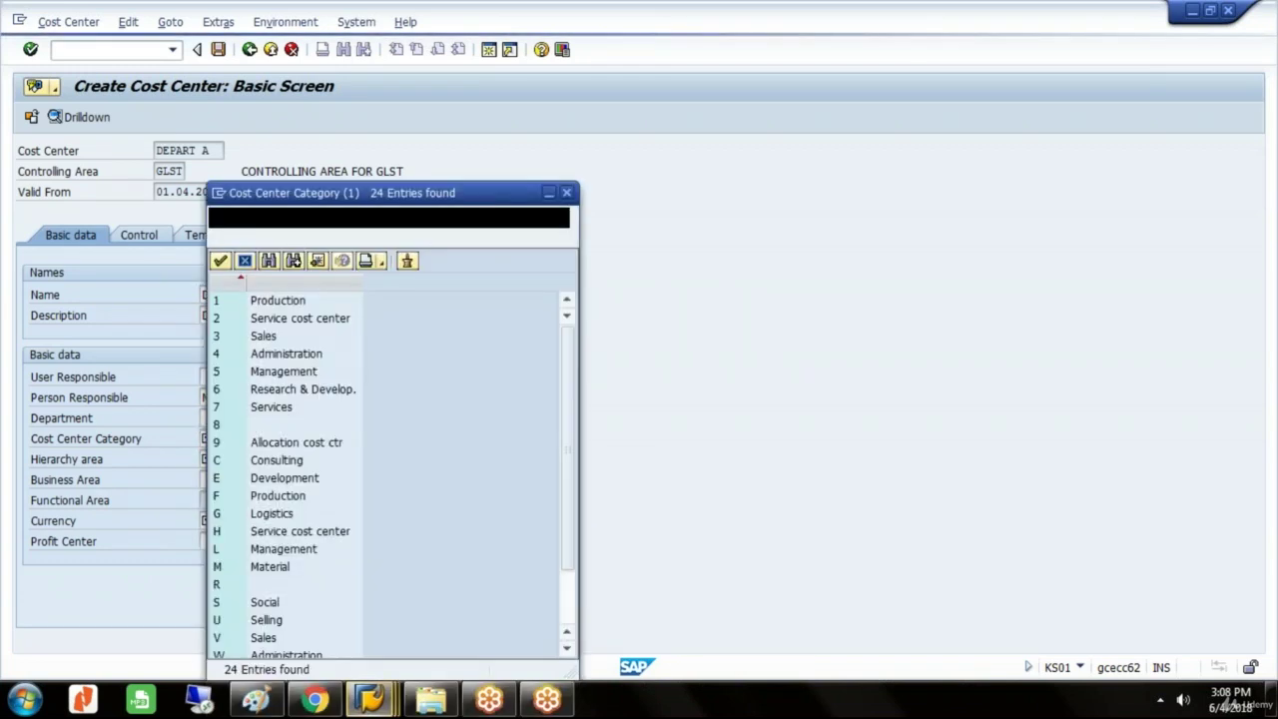
left_click_drag(509, 194, 782, 101)
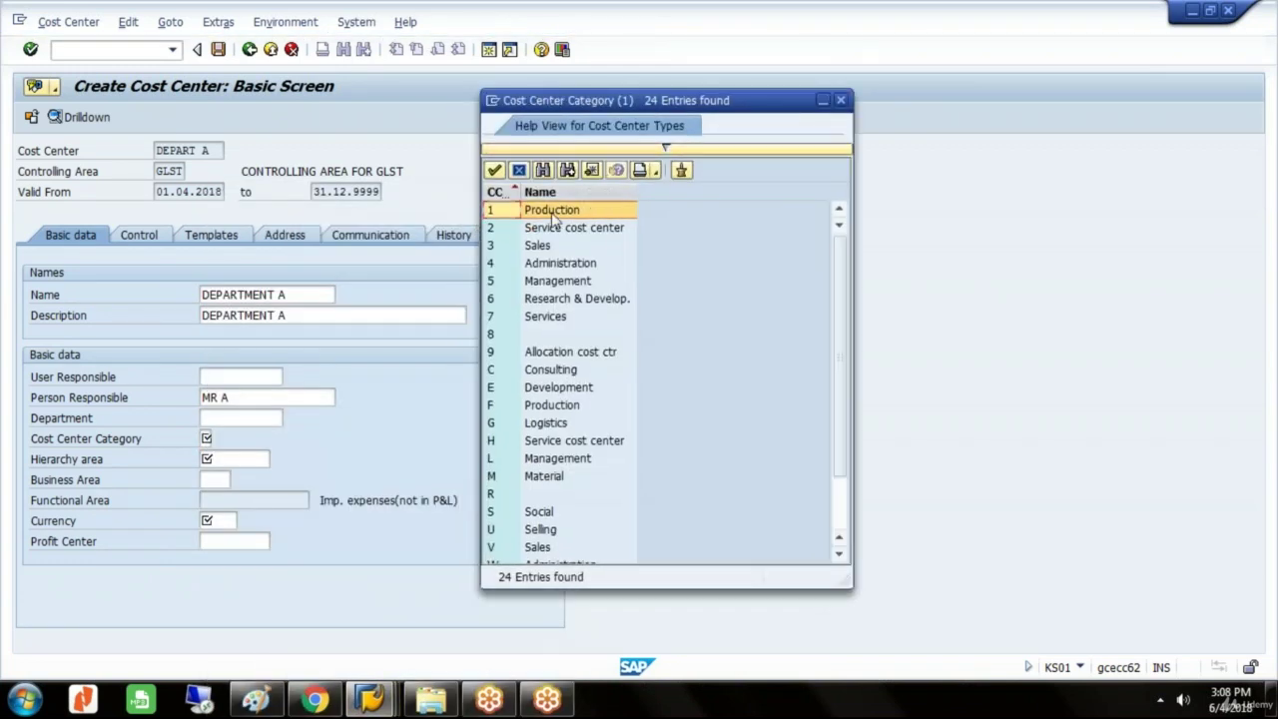
double_click(552, 211)
key("Tab")
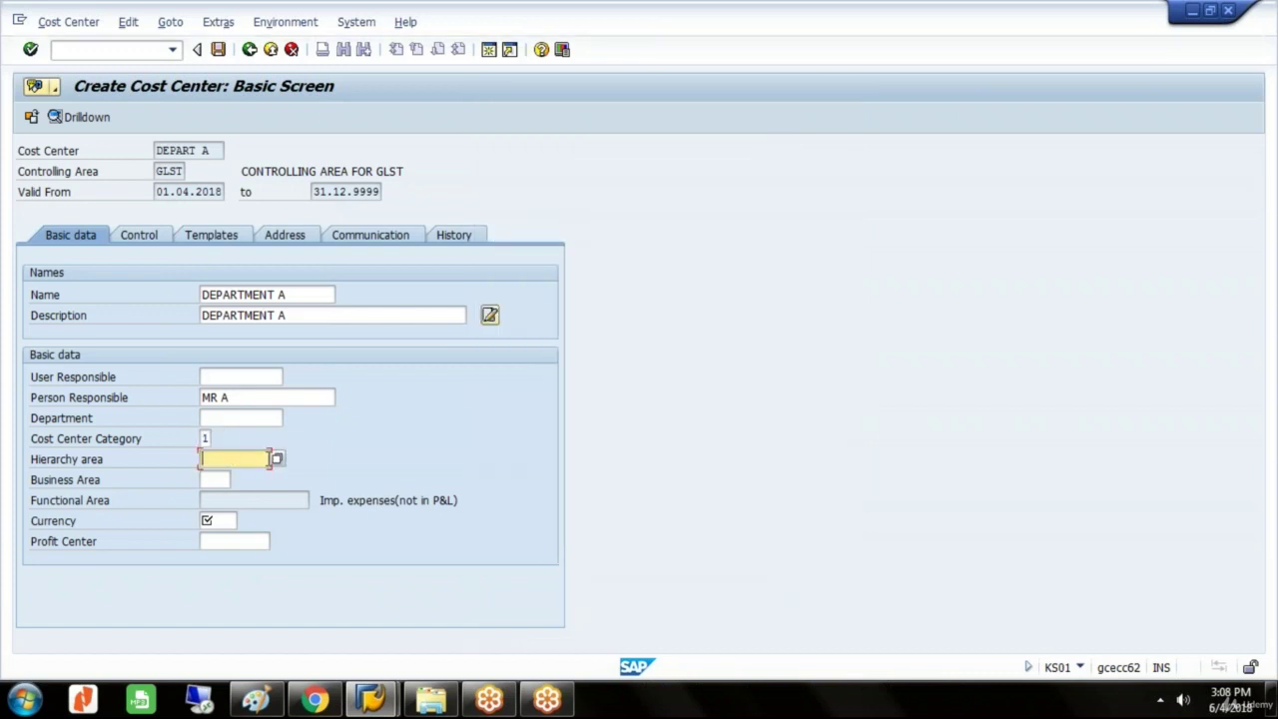
- Assign hierarchy area GLST_HIER and currency GBP to DEPART A, leave the profit center empty, and save the cost center
key("F4")
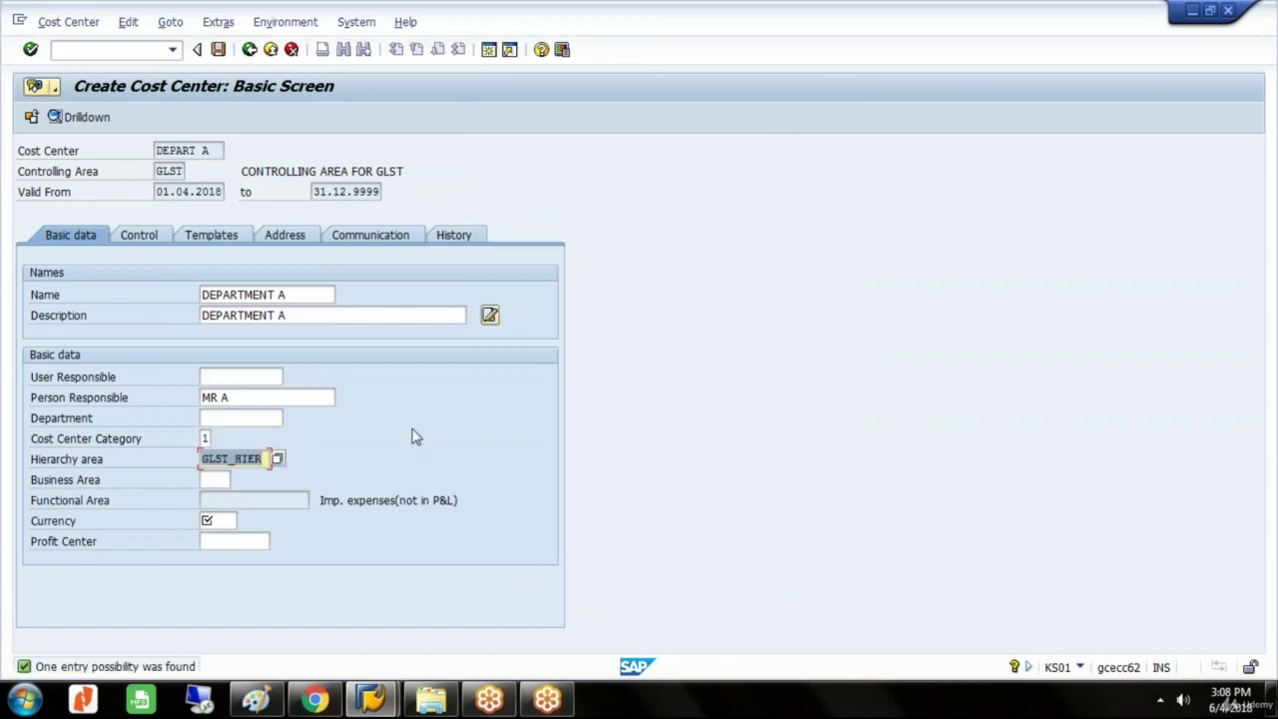
key("Tab")
key("Tab")
type("GBP")
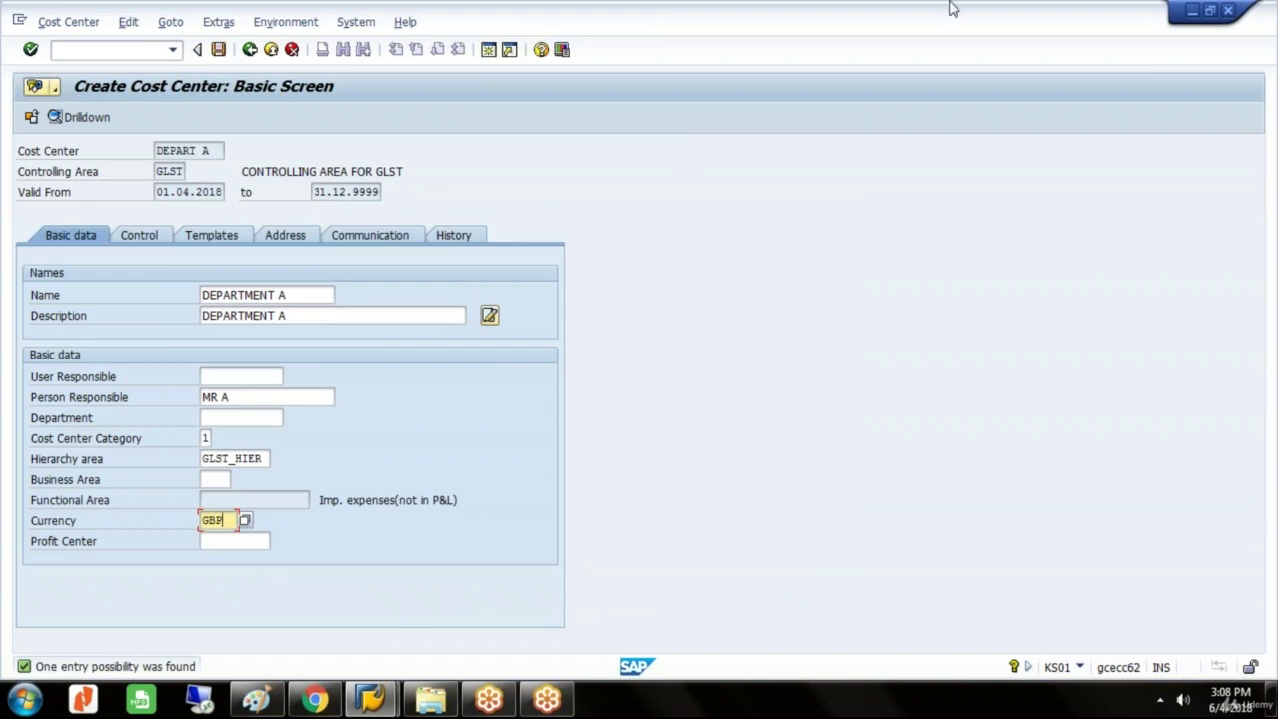
key("Return")
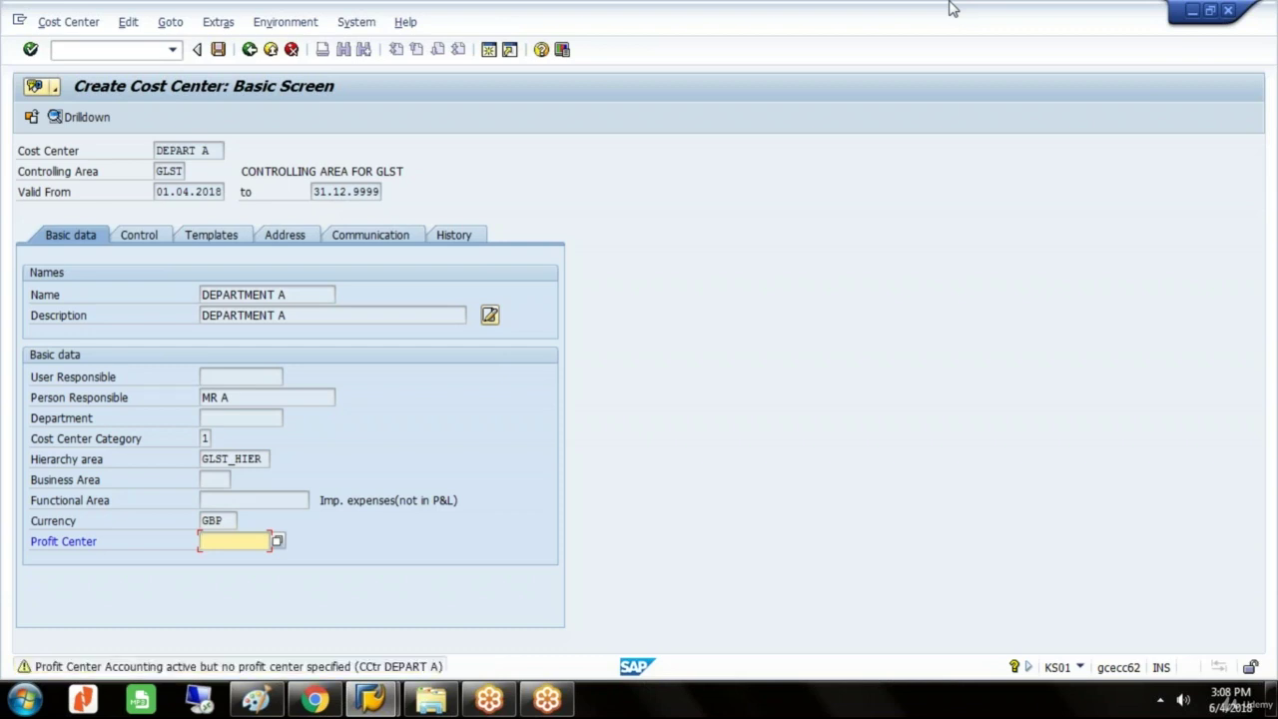
key("Return")
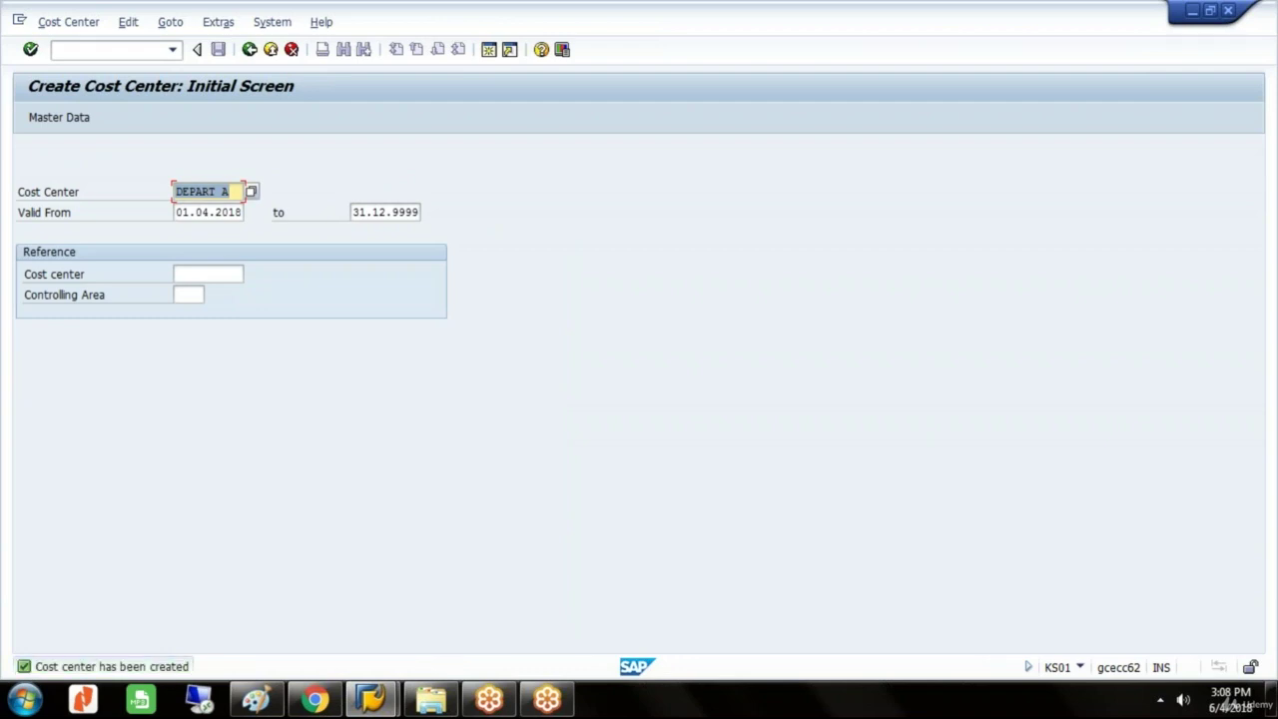
- Enter DEPART B as the new cost center with DEPART A in controlling area GLST as reference, and proceed to its basic data
left_click(238, 190)
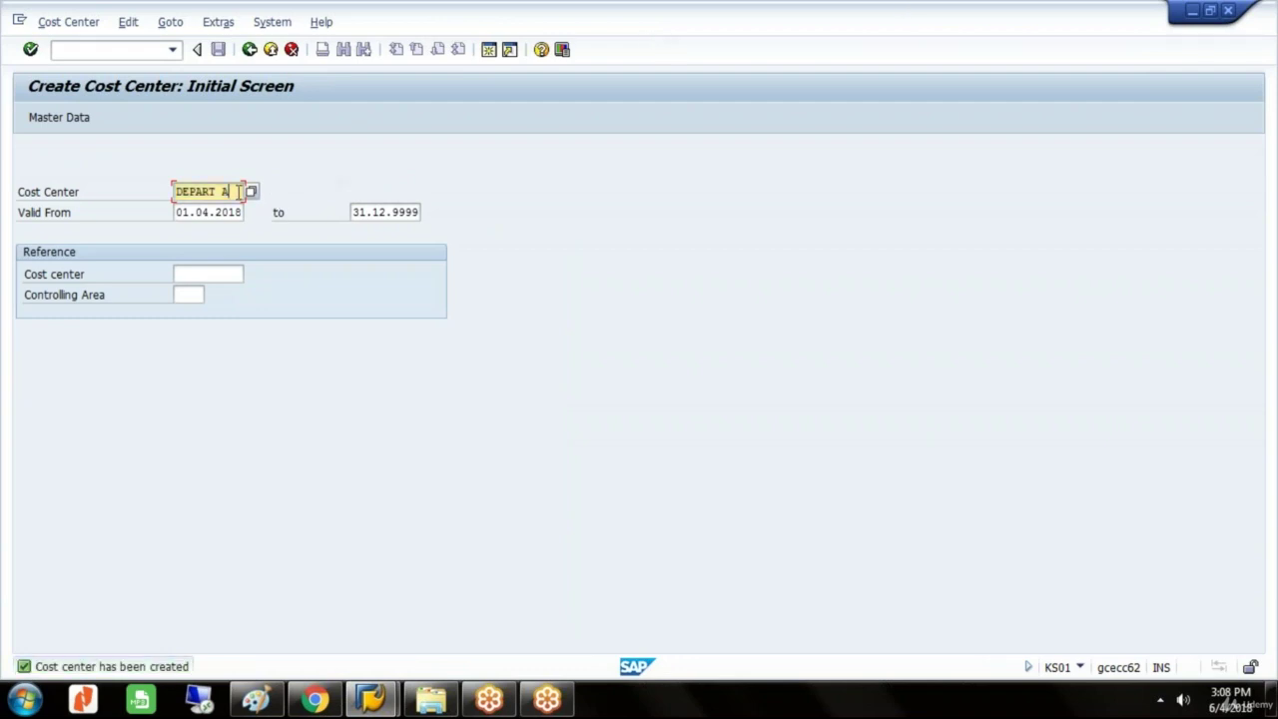
key("BackSpace")
type("B")
left_click(218, 275)
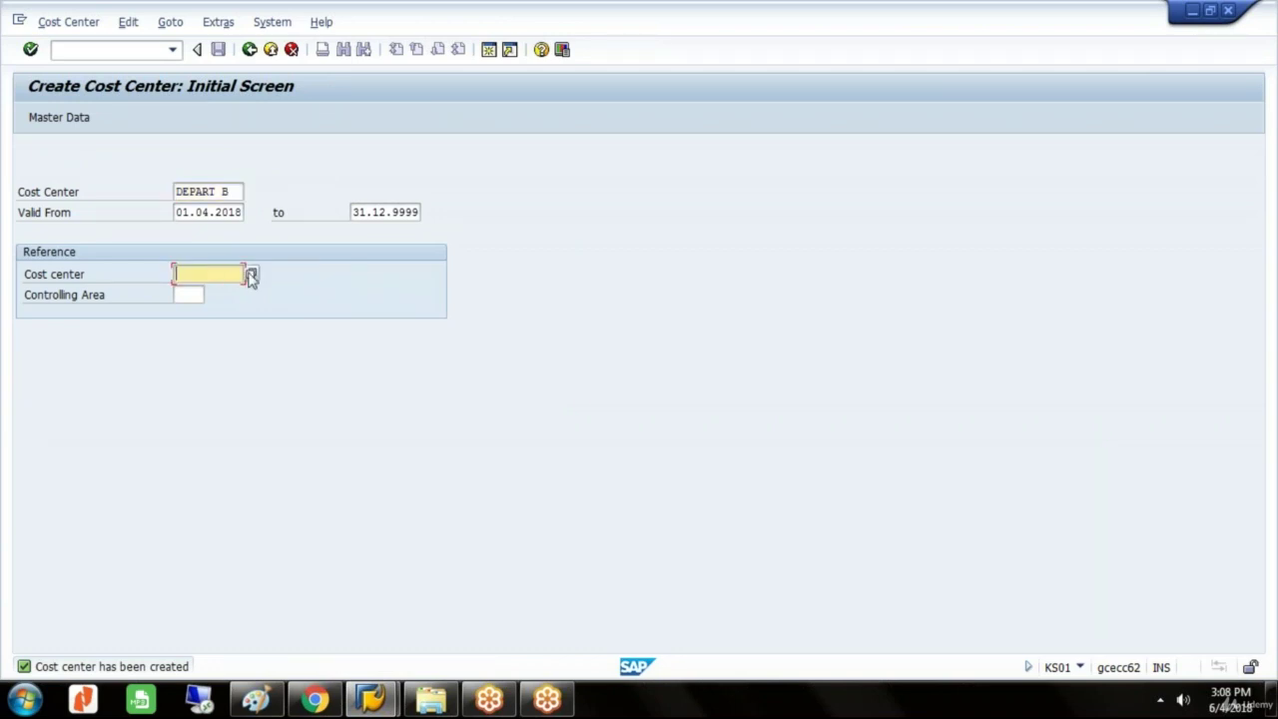
left_click(251, 276)
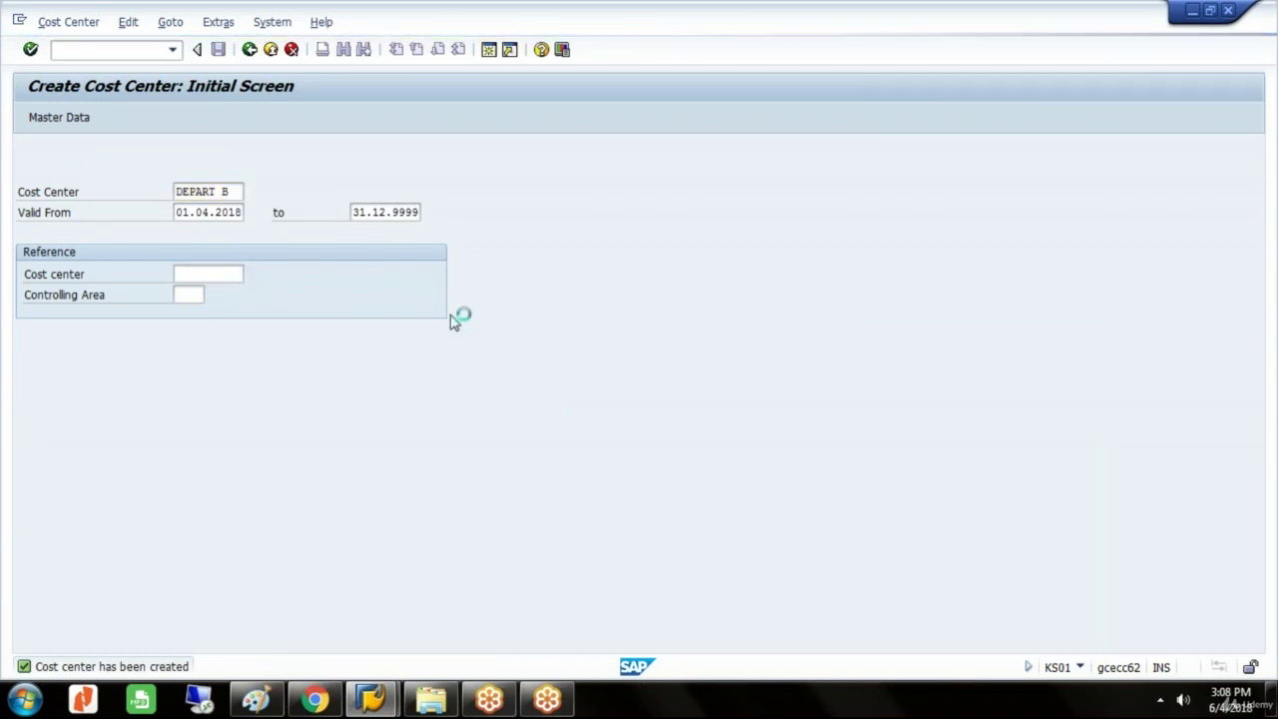
left_click(661, 650)
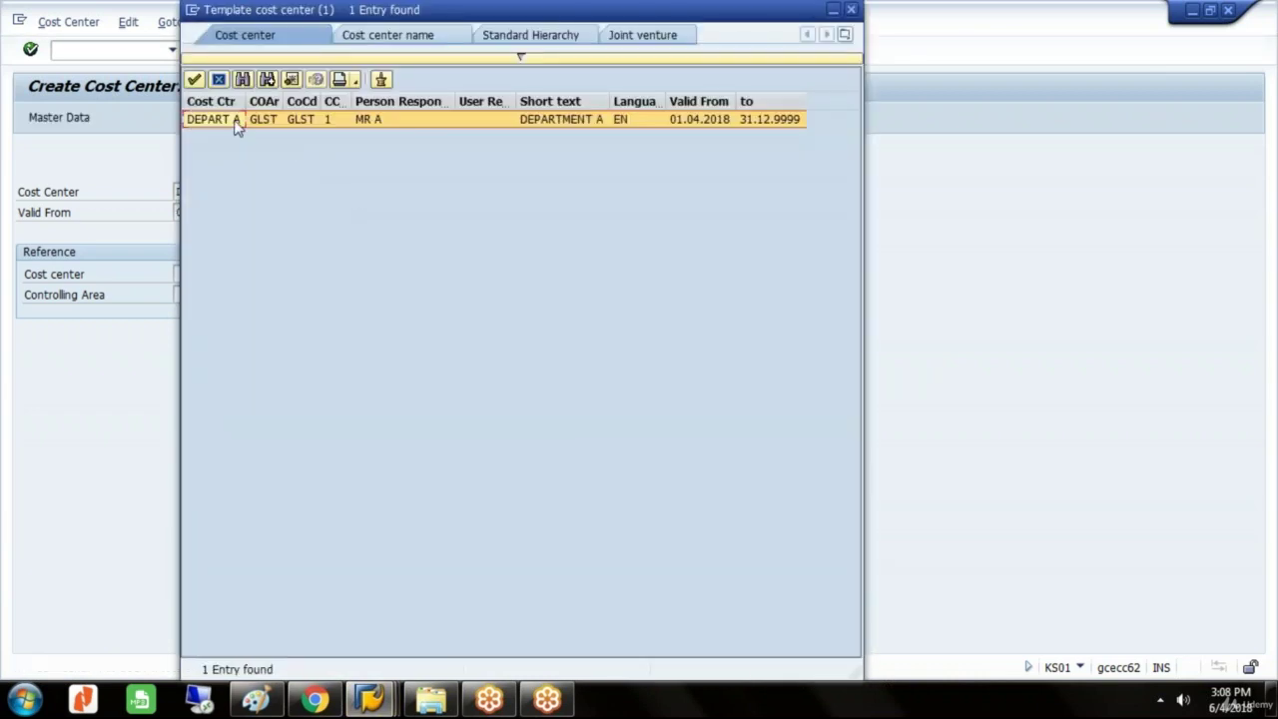
double_click(237, 121)
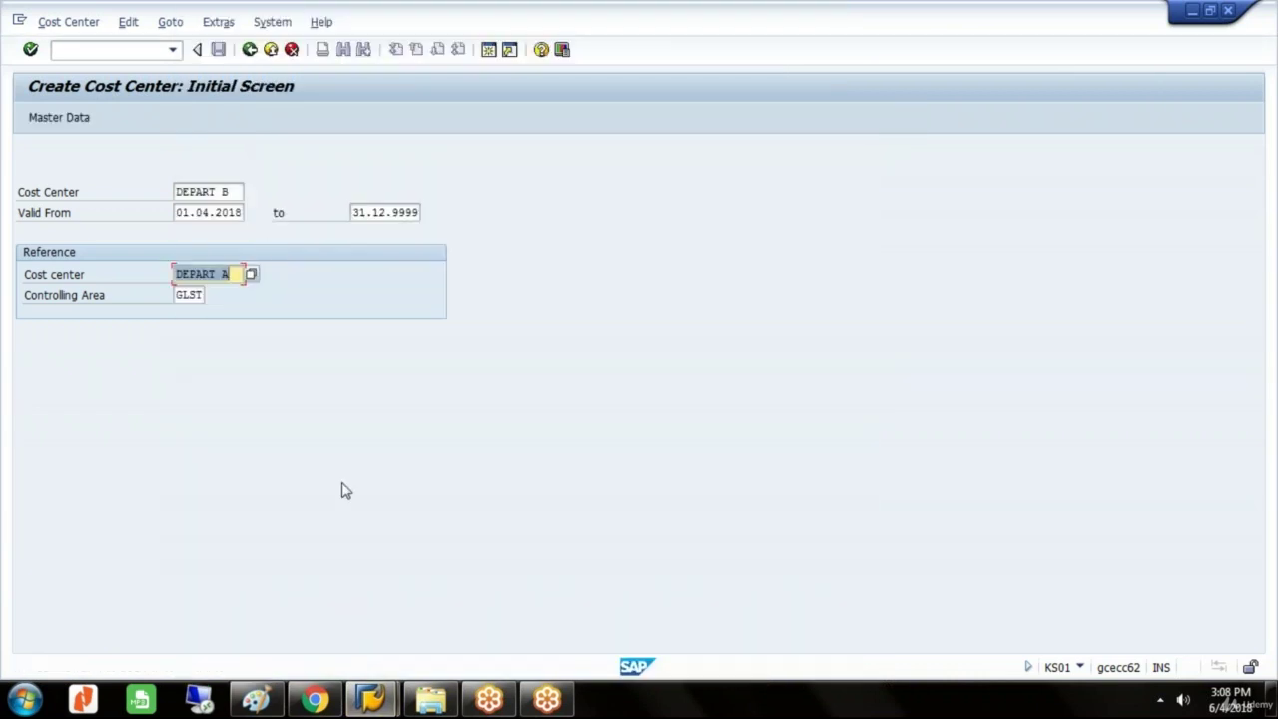
key("Return")
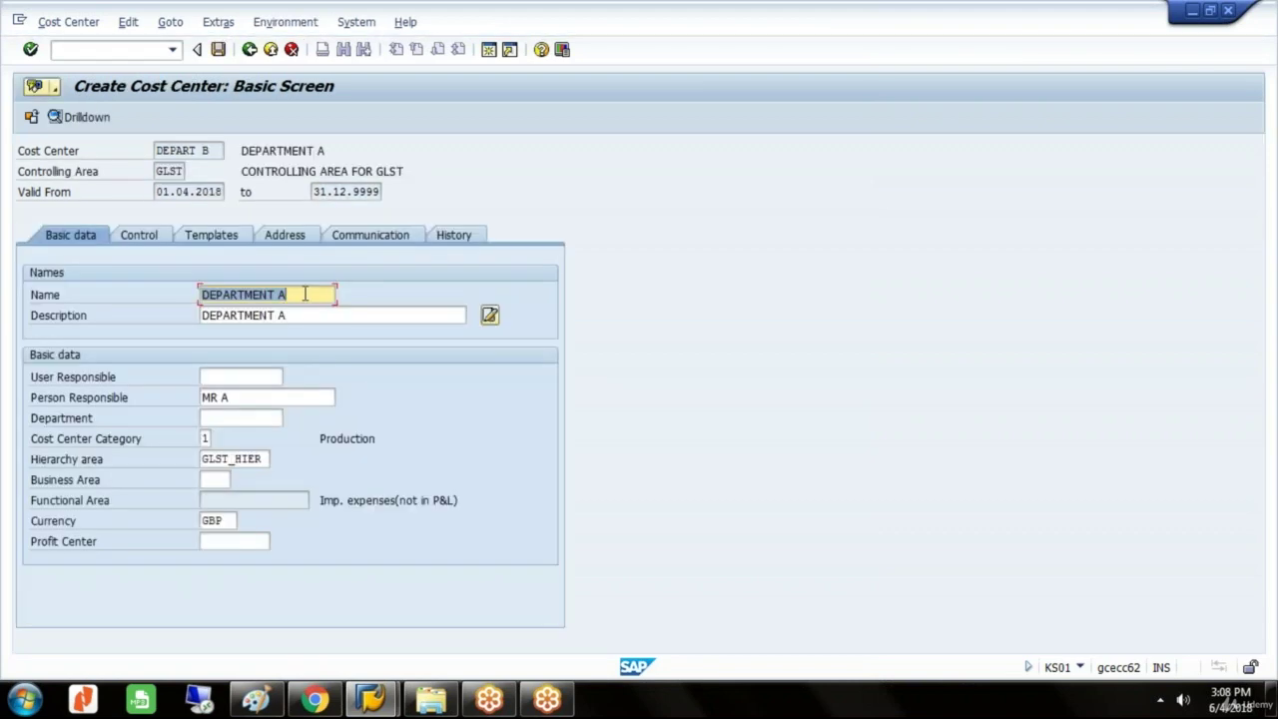
- Change the name and description to DEPARTMENT B, update the person responsible, and save the cost center without a profit center
left_click(304, 294)
key("BackSpace")
type("B")
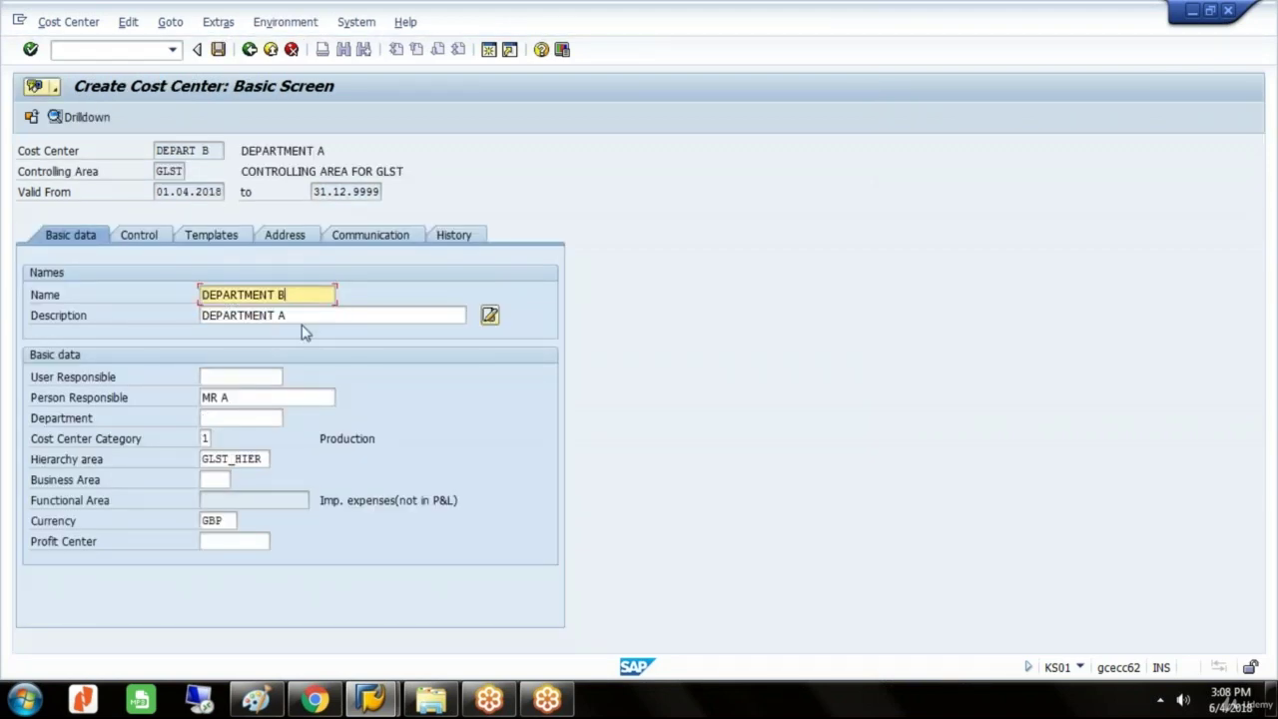
left_click(303, 315)
key("BackSpace")
type("B")
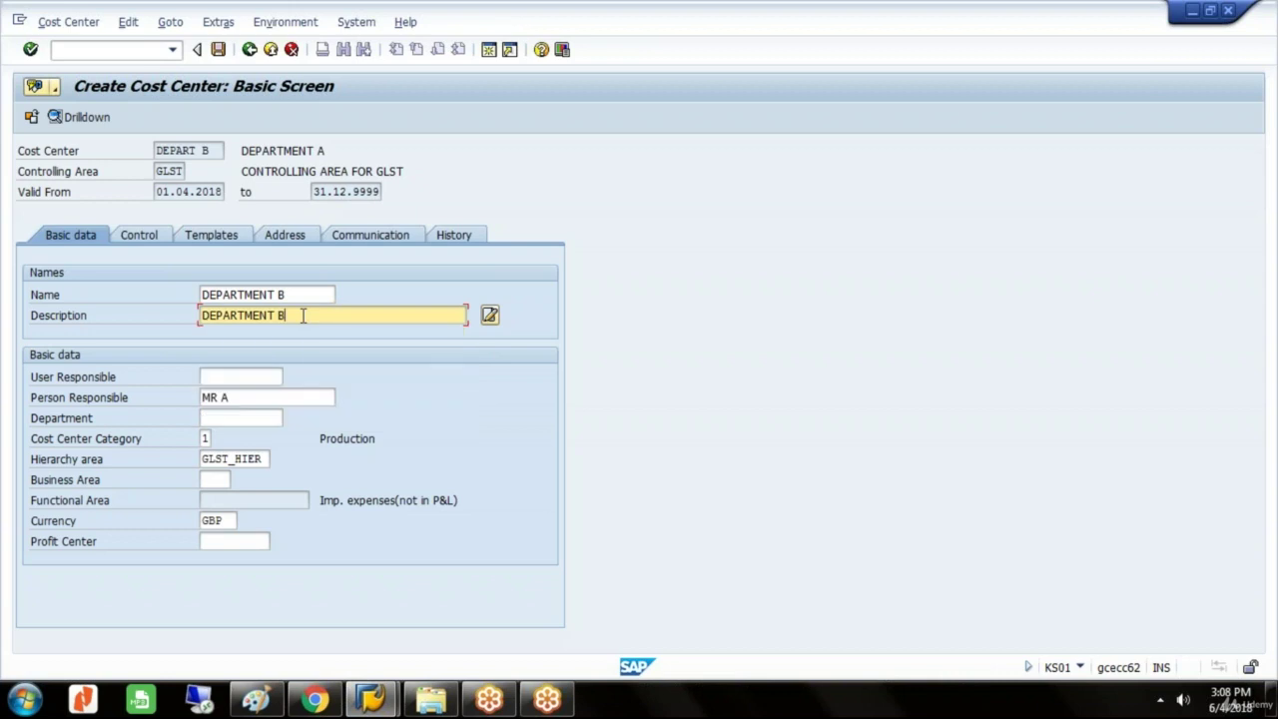
left_click(268, 398)
key("BackSpace")
type("B")
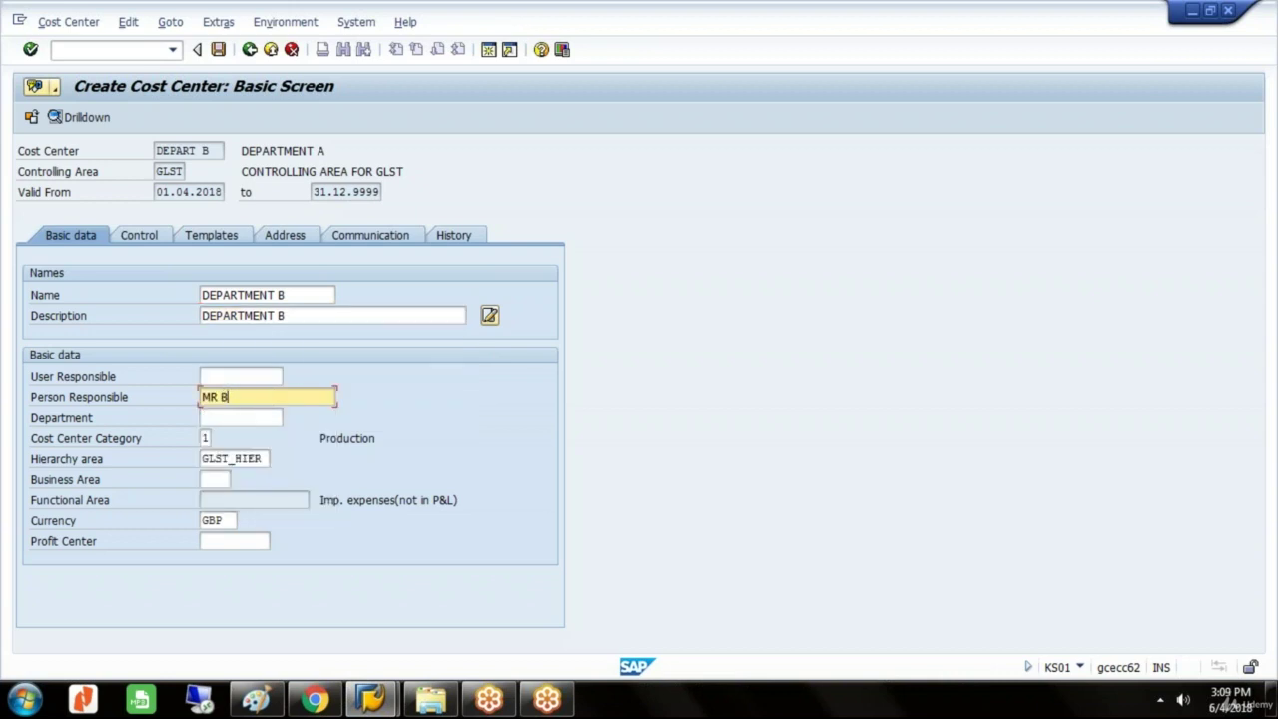
key("Return")
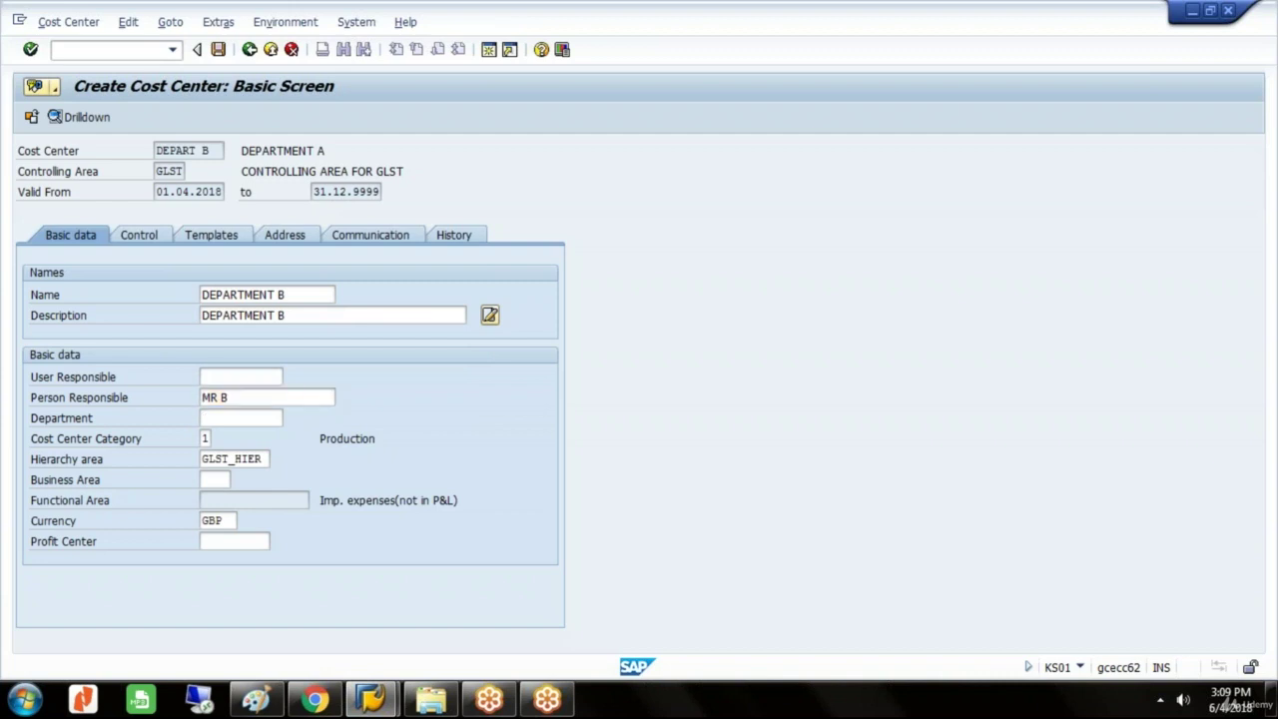
key("ctrl+s")
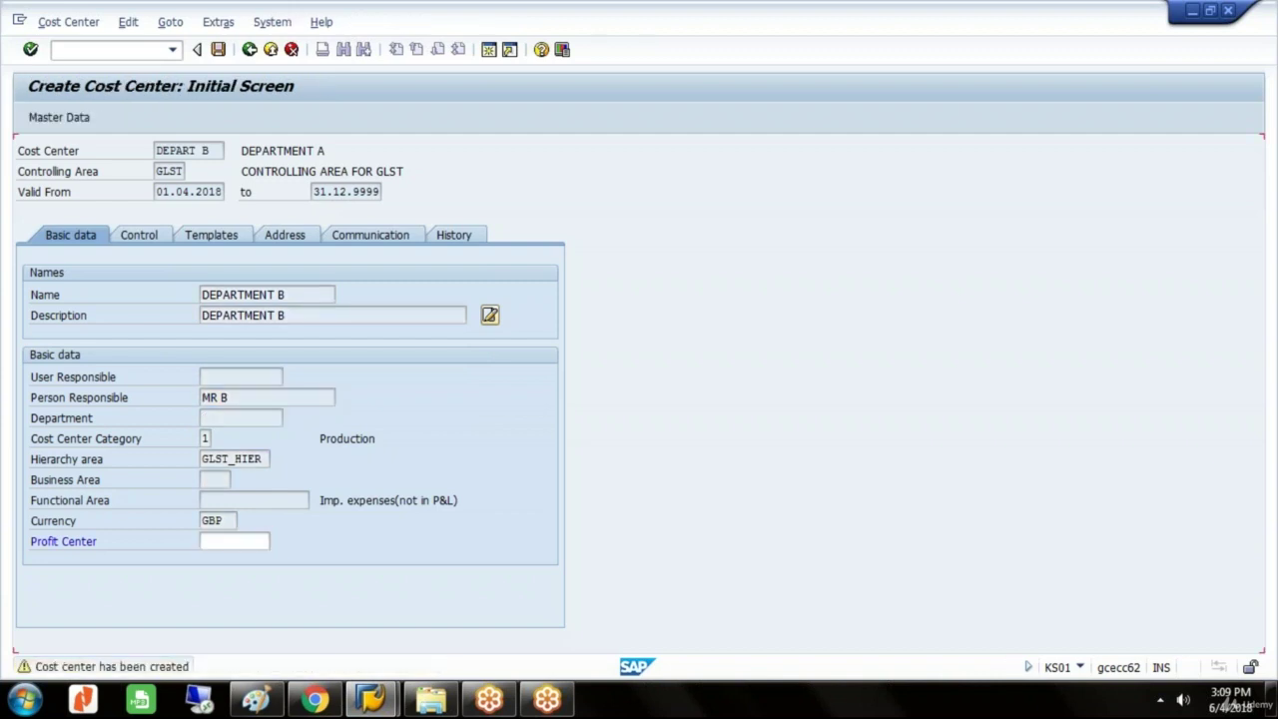
- Enter DEPART C as the new cost center, keeping DEPART A as reference, and proceed to its basic data
left_click(236, 190)
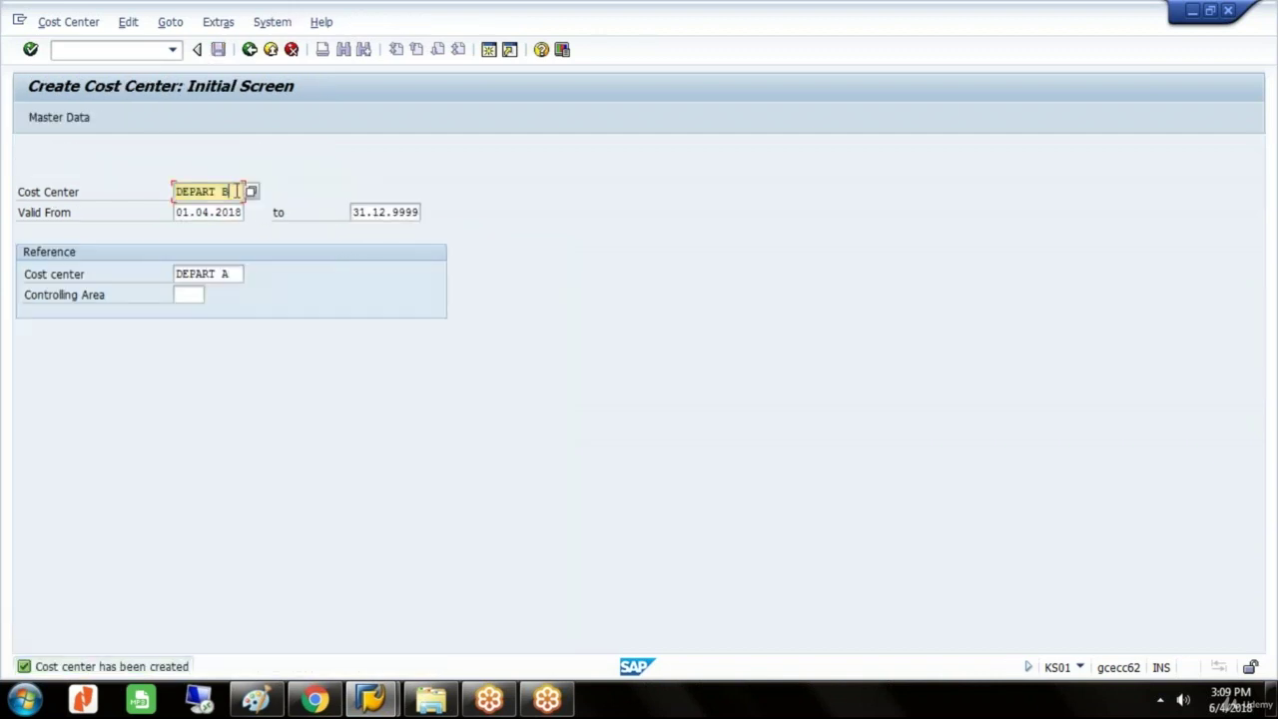
type("C")
key("Return")
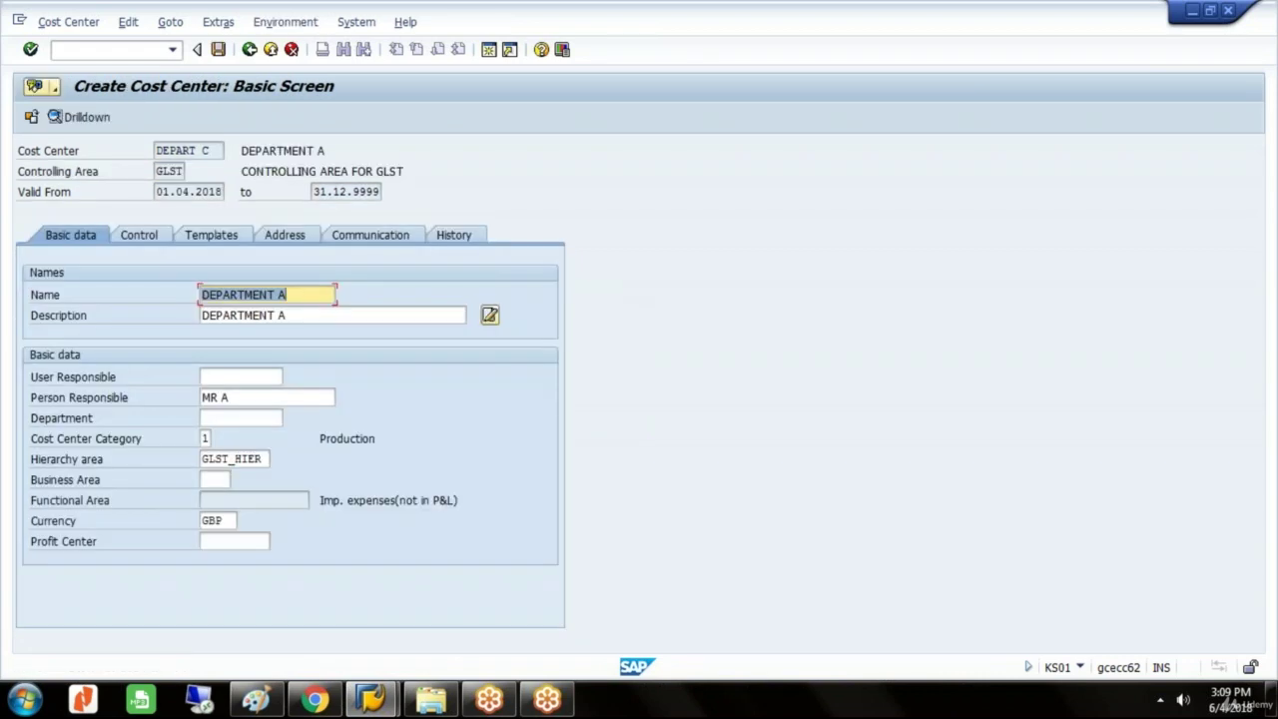
- Change the copied name and description to DEPARTMENT C and update the person responsible
left_click(319, 295)
key("BackSpace")
type("C")
left_click(300, 316)
key("BackSpace")
type("C")
left_click(246, 396)
key("BackSpace")
type("C")
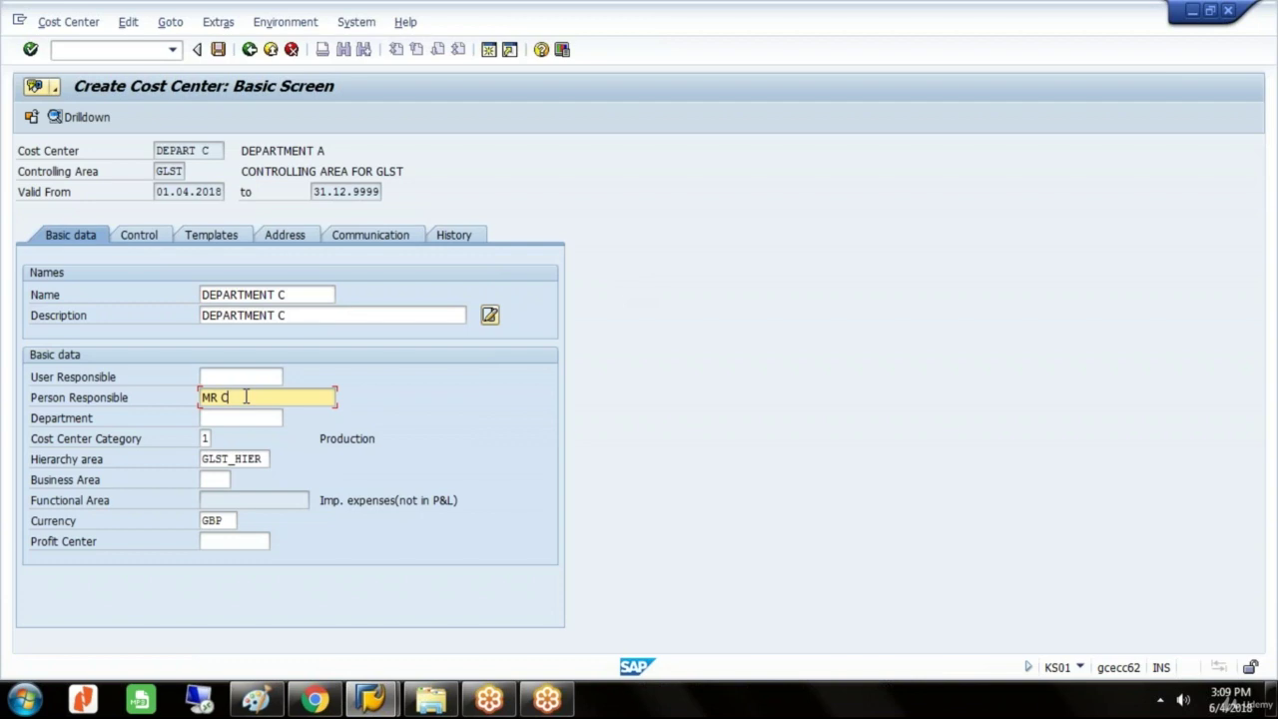
- Set the cost center category of DEPART C to 2 (Service cost center) and save it without a profit center
left_click(209, 439)
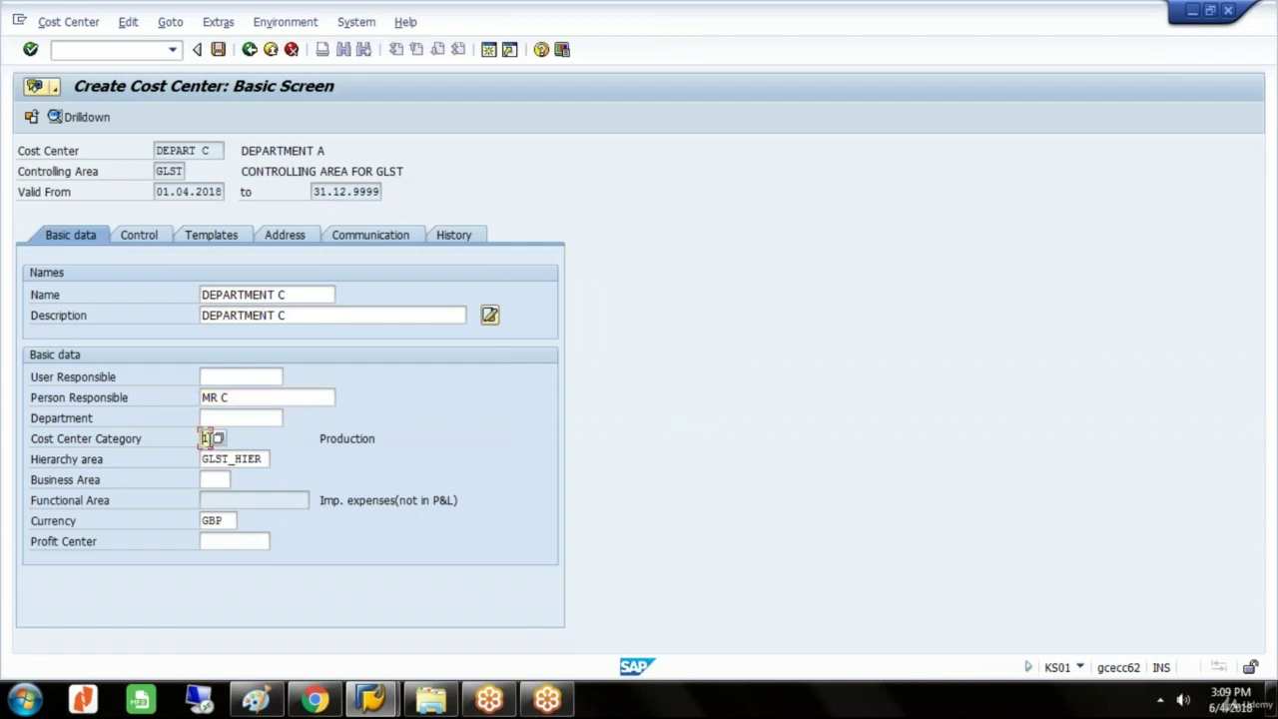
key("F4")
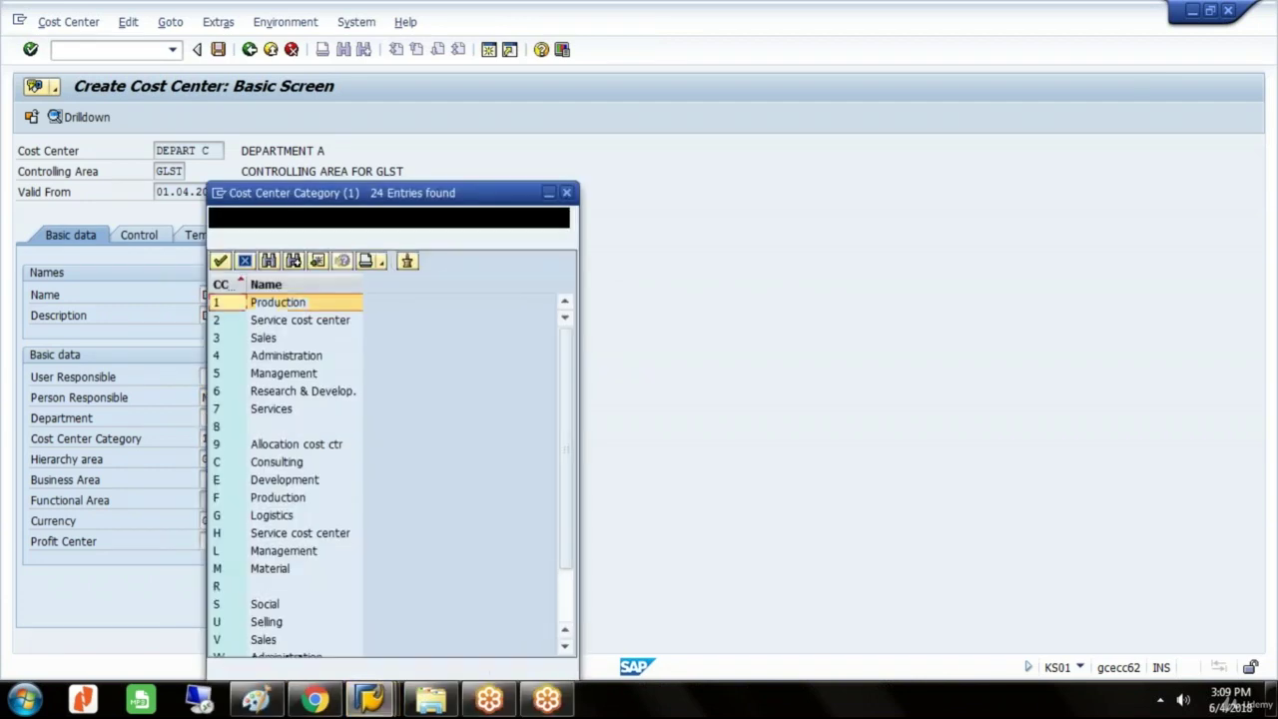
left_click(347, 320)
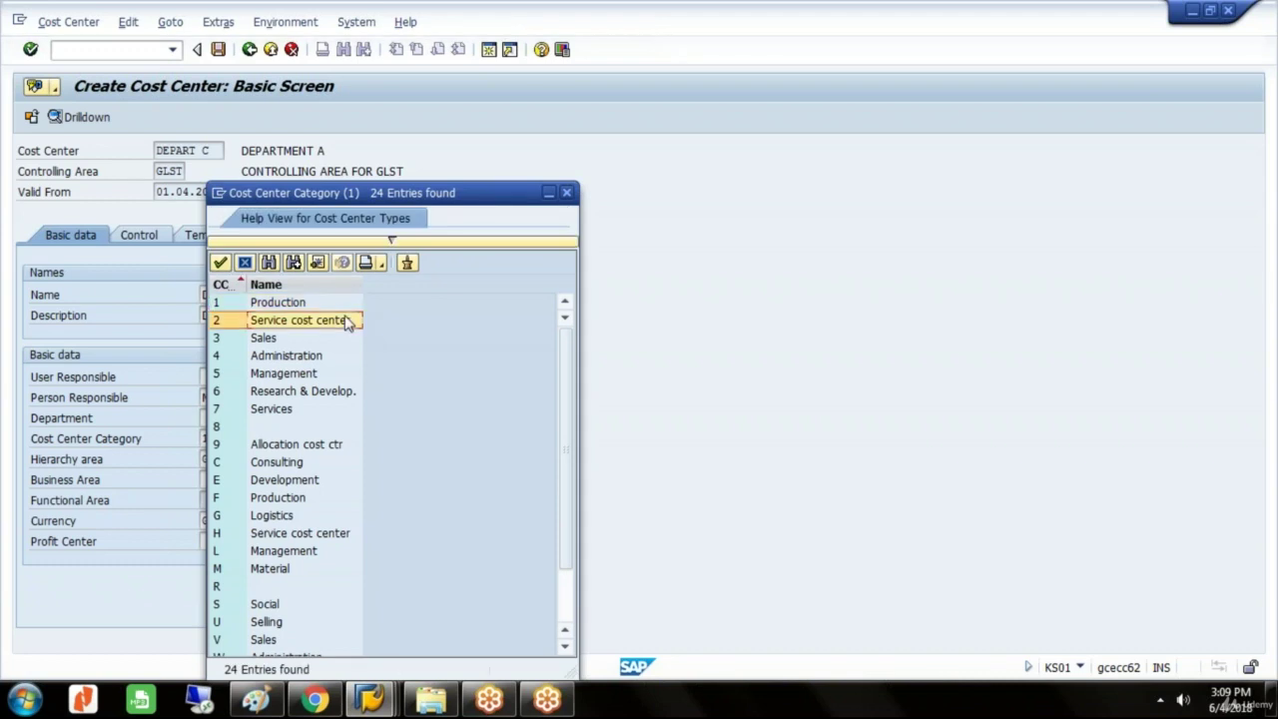
double_click(346, 321)
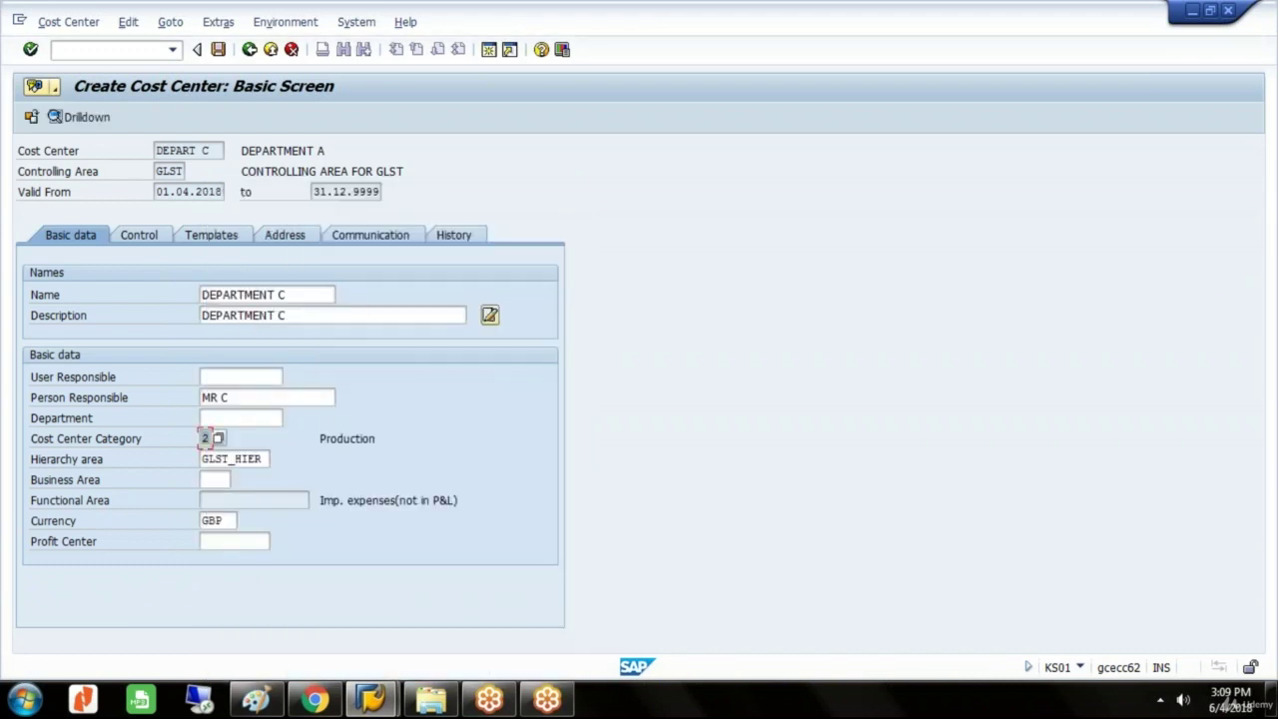
key("Return")
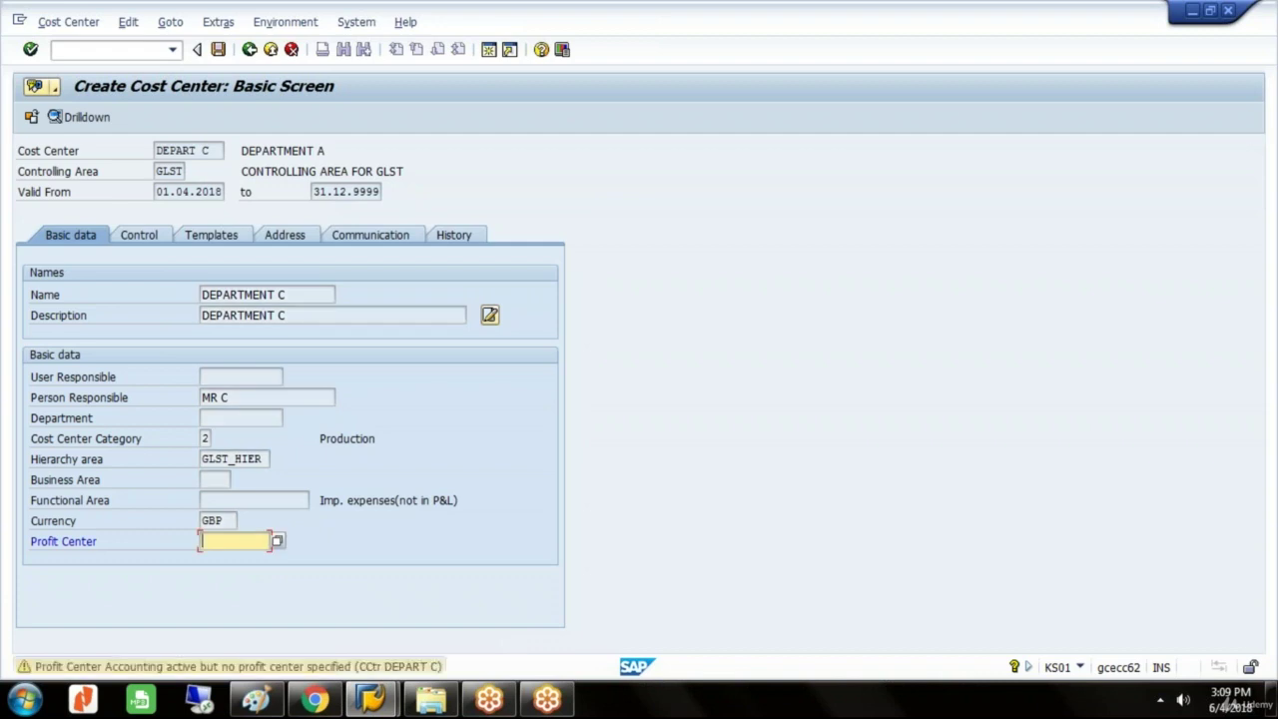
key("ctrl+s")
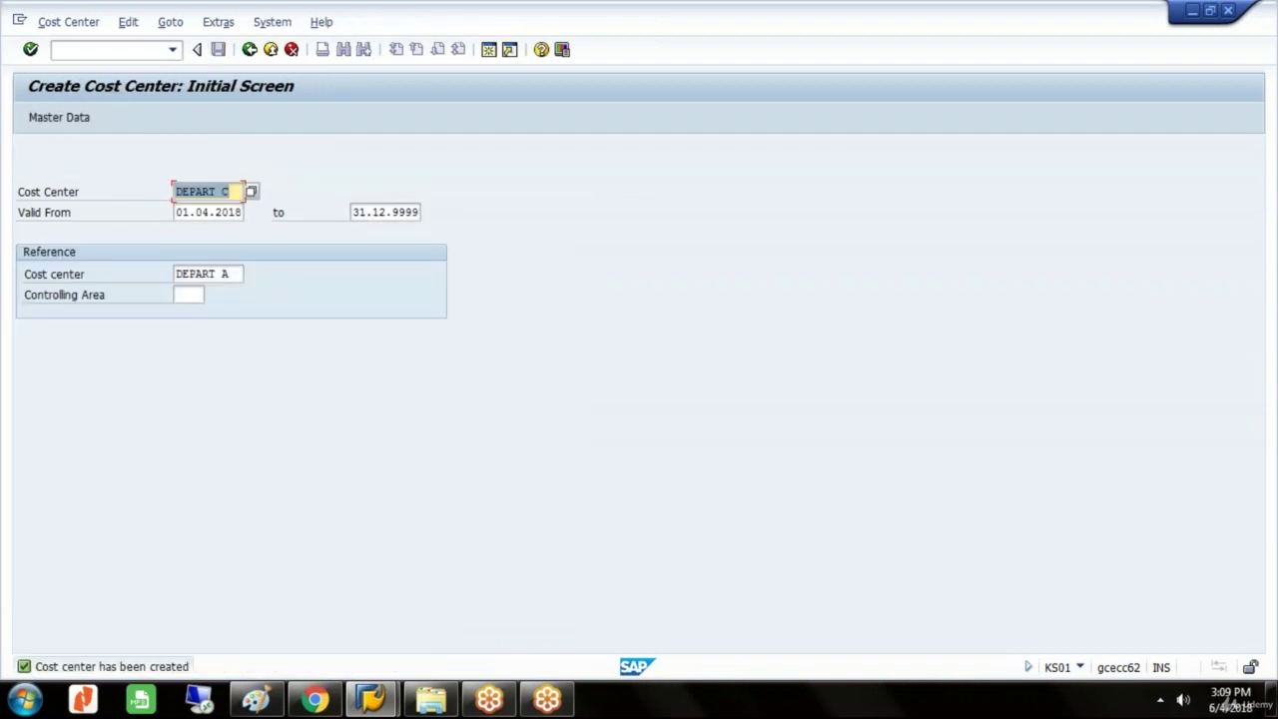
- Enter DEPART D as the new cost center, keeping DEPART A as reference, and proceed to its basic data
left_click(237, 191)
key("BackSpace")
type("D")
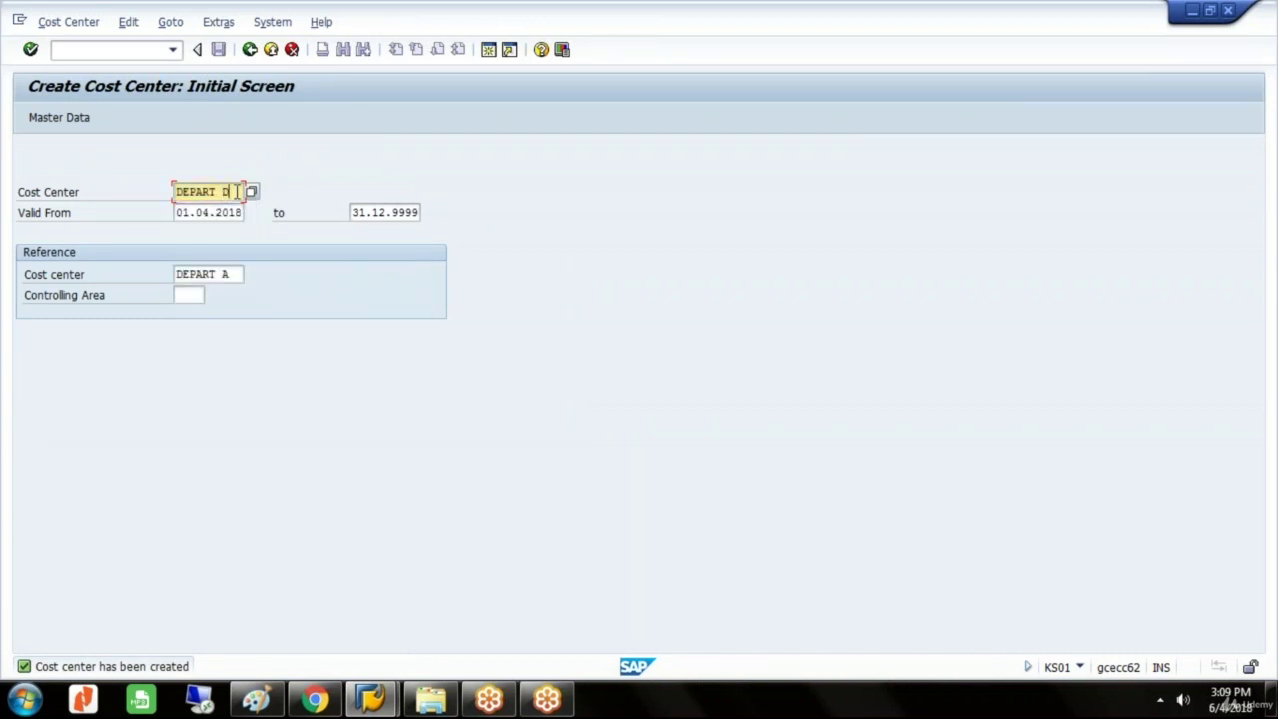
key("Return")
- Change the copied name and description to DEPARTMENT D and update the person responsible
left_click(298, 295)
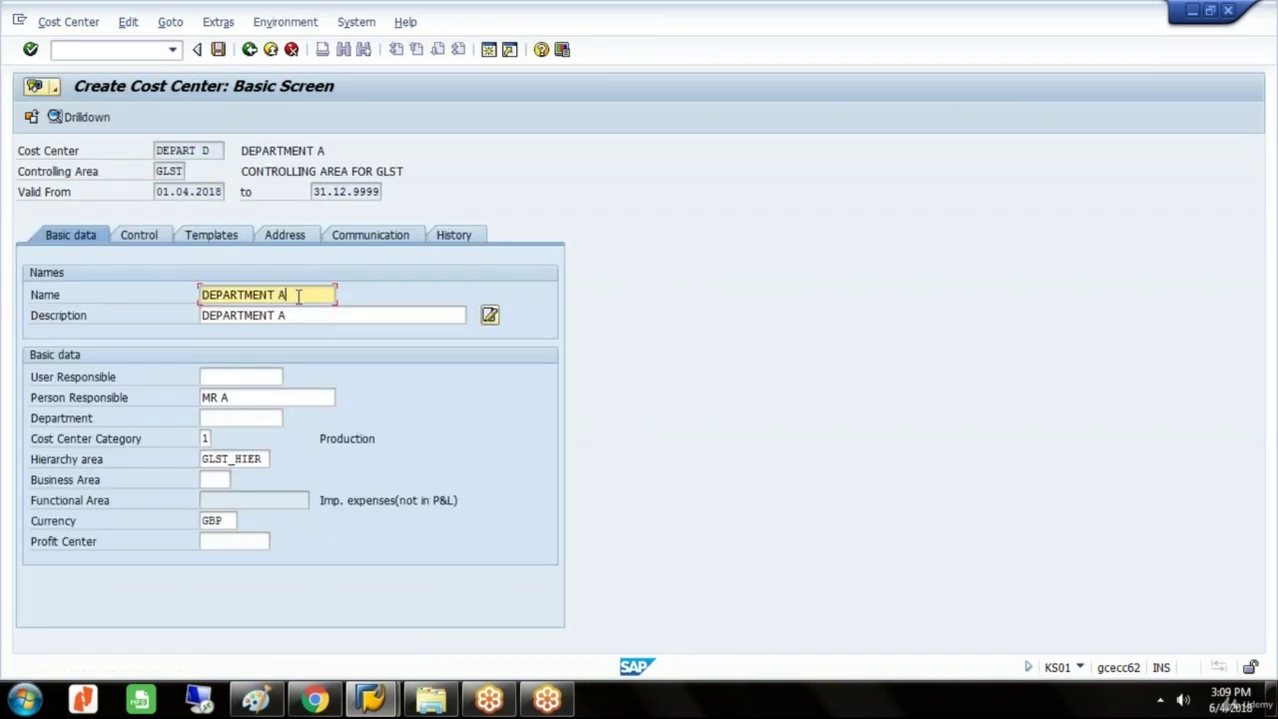
key("BackSpace")
type("D")
left_click(297, 316)
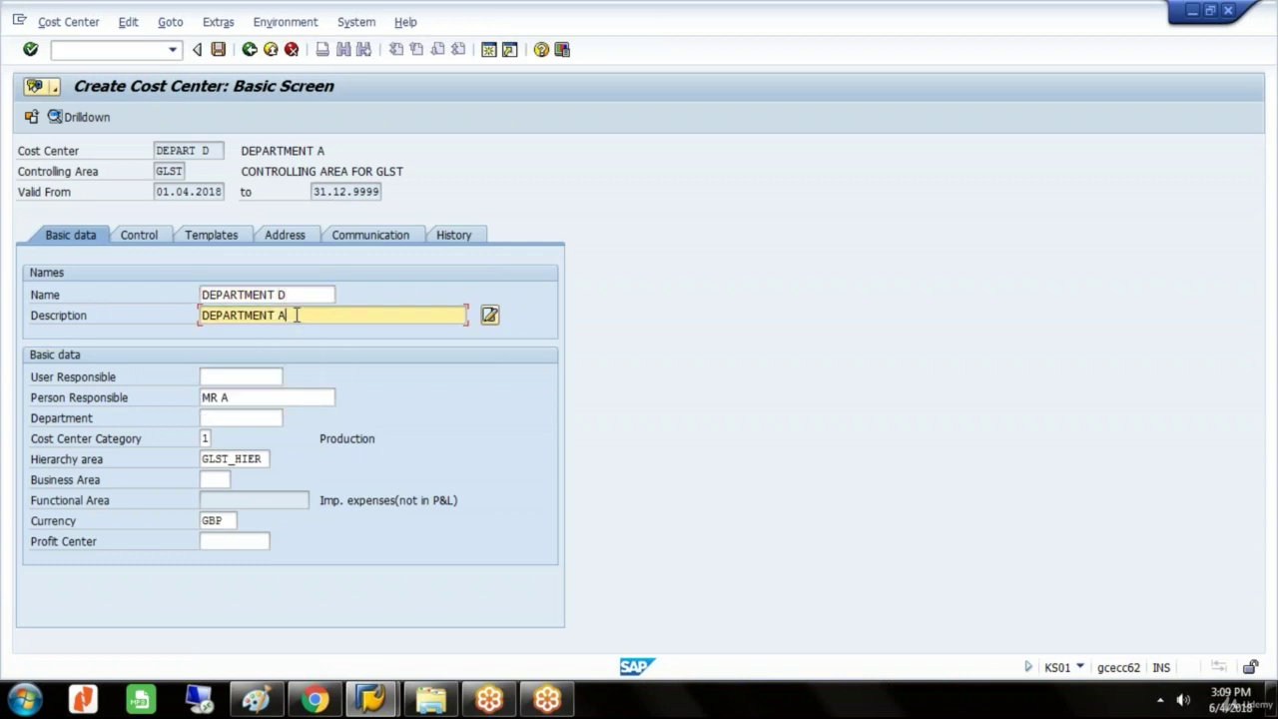
key("BackSpace")
type("D")
left_click(246, 398)
key("BackSpace")
type("D")
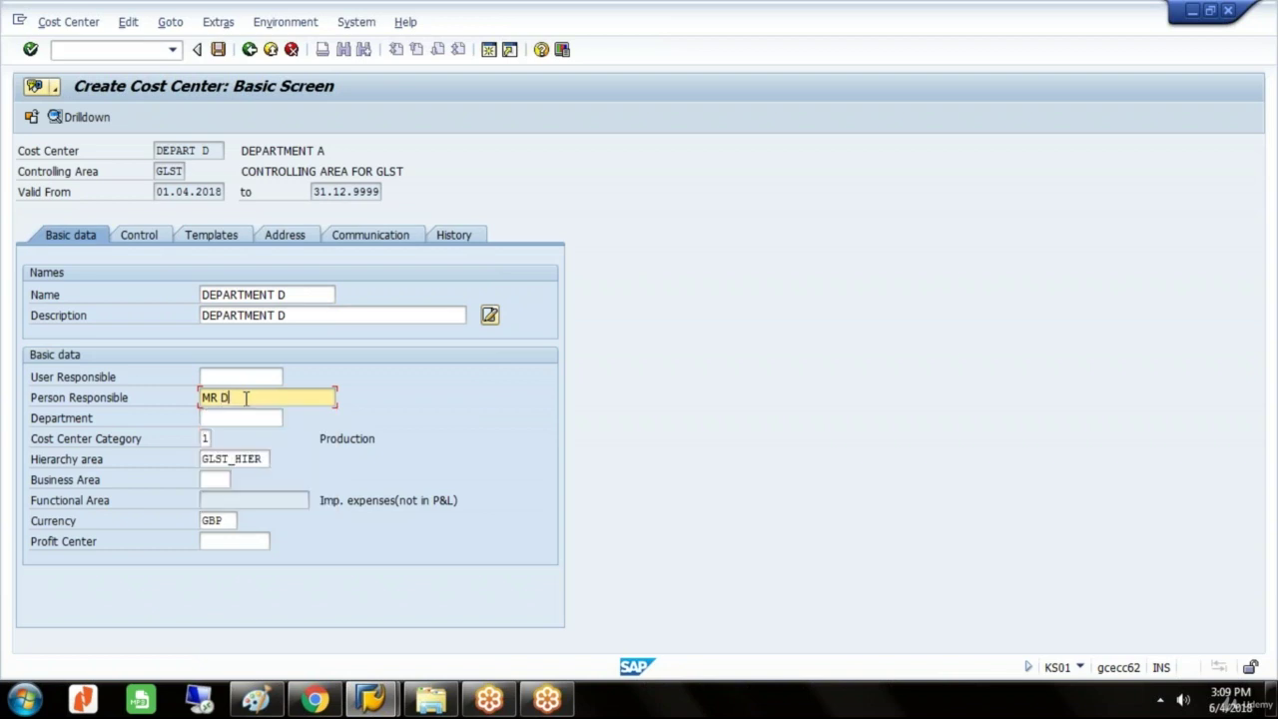
- Set the cost center category of DEPART D to 2 (Service cost center) and save it without a profit center
left_click(206, 439)
key("F4")
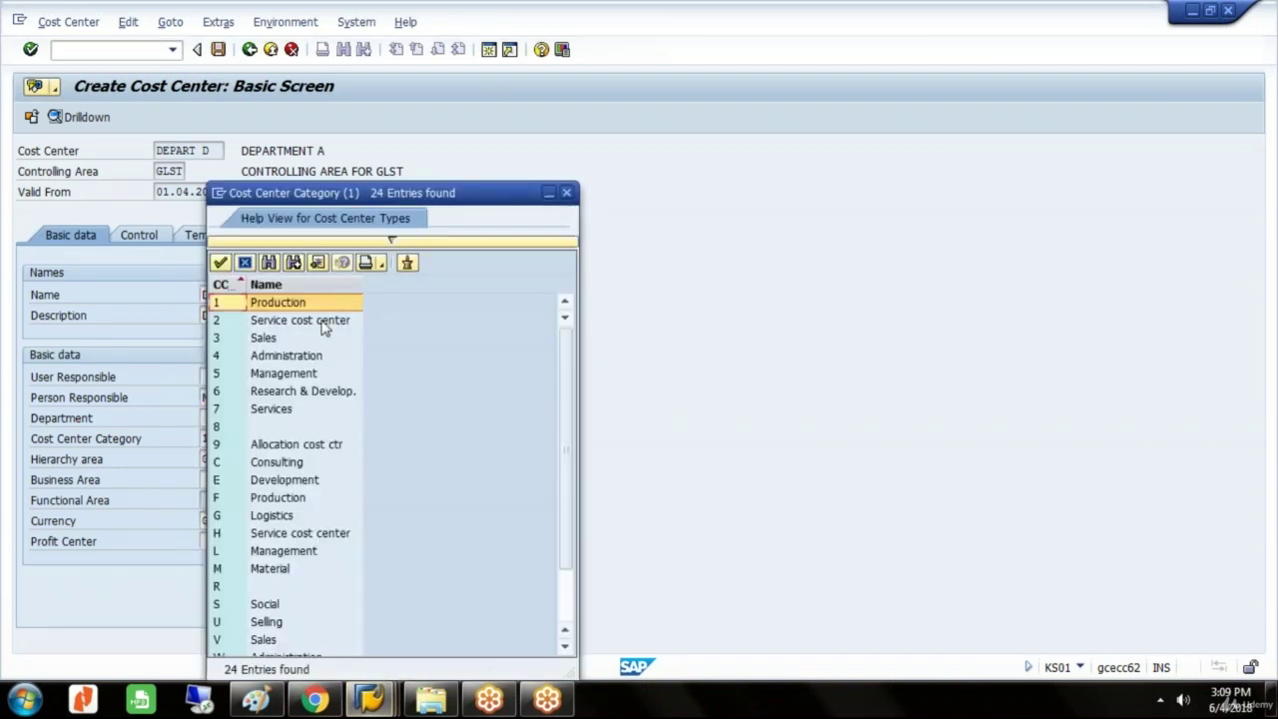
left_click(324, 328)
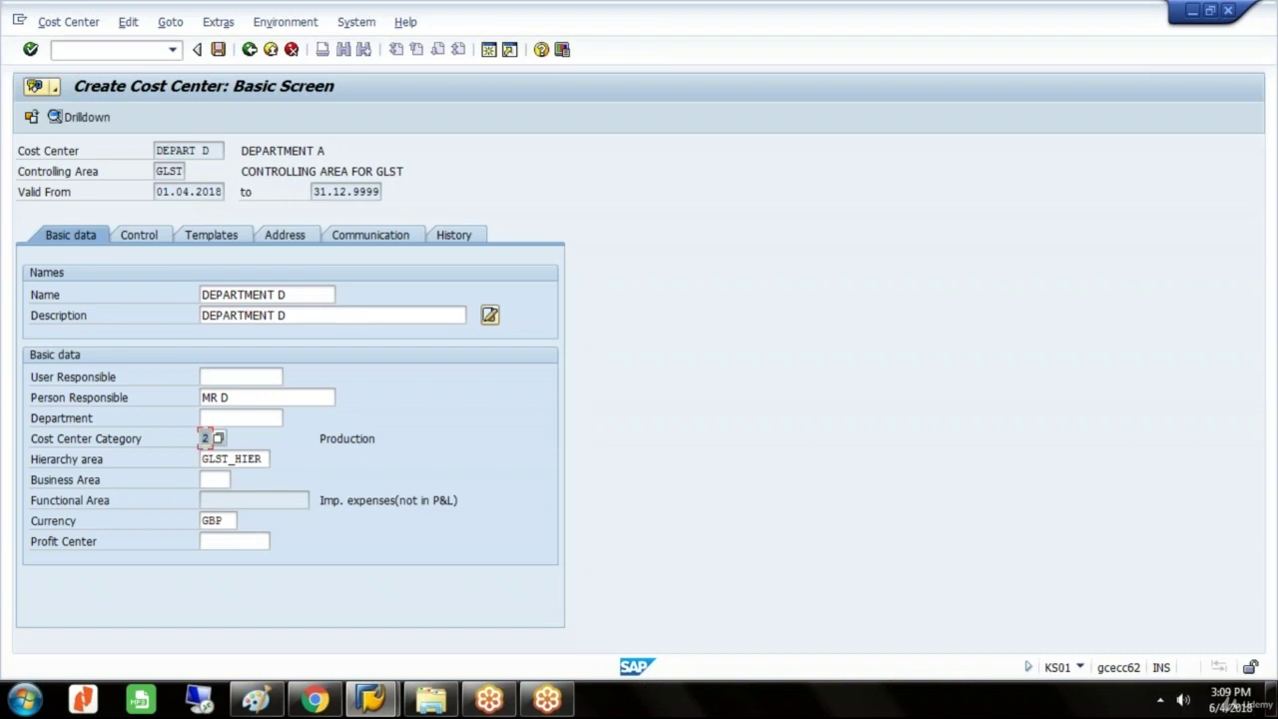
left_click(219, 50)
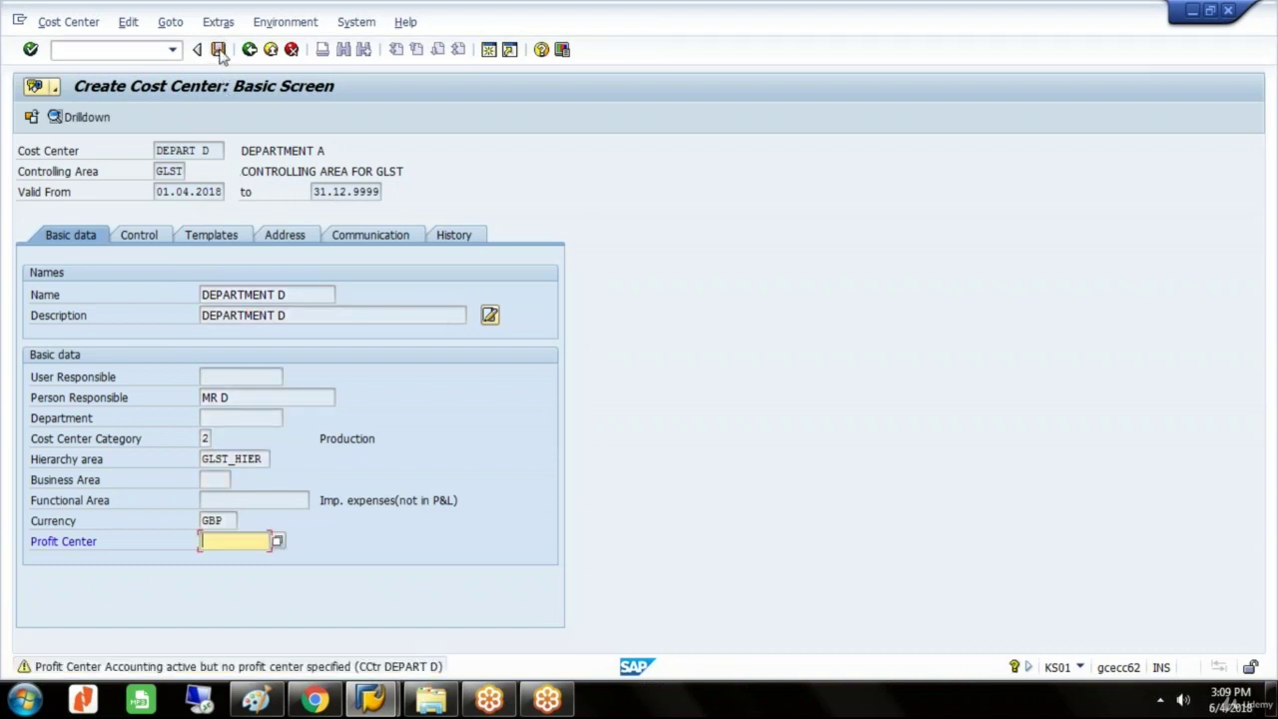
left_click(219, 50)
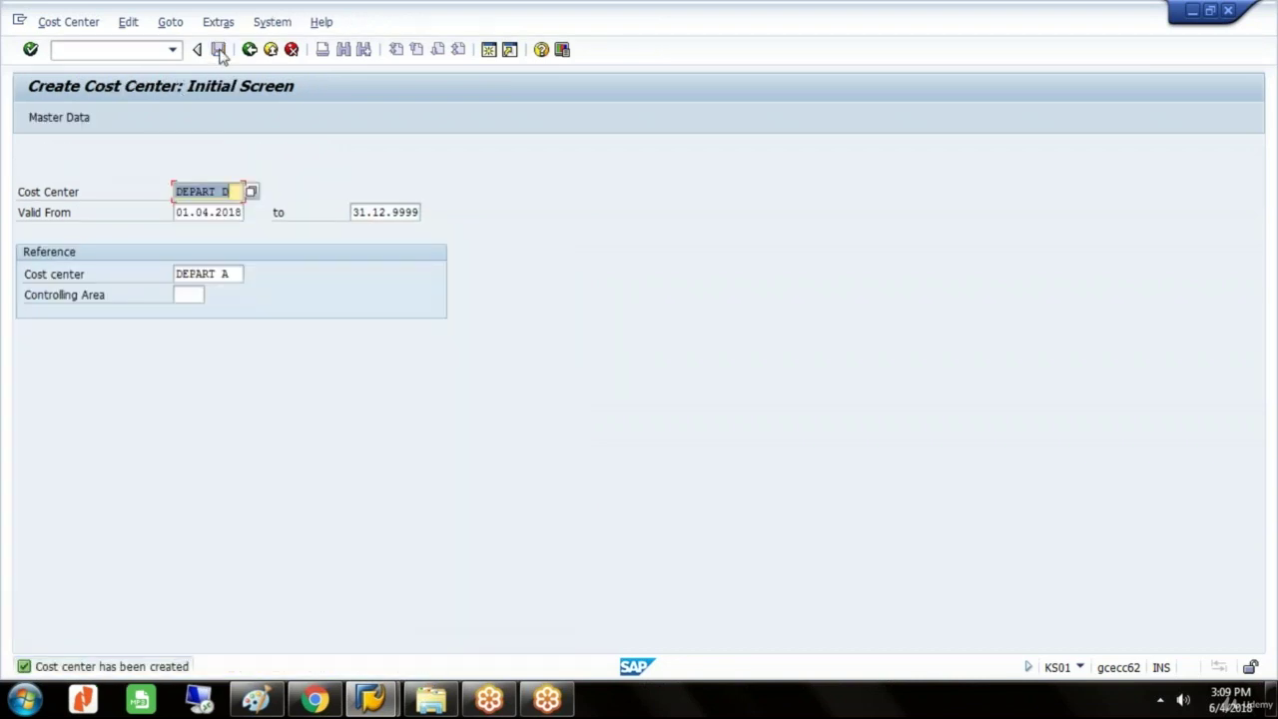
- Switch to Paint and draw a rounded rectangle of about 582 × 522 px beside the framed cost element notes
left_click(250, 703)
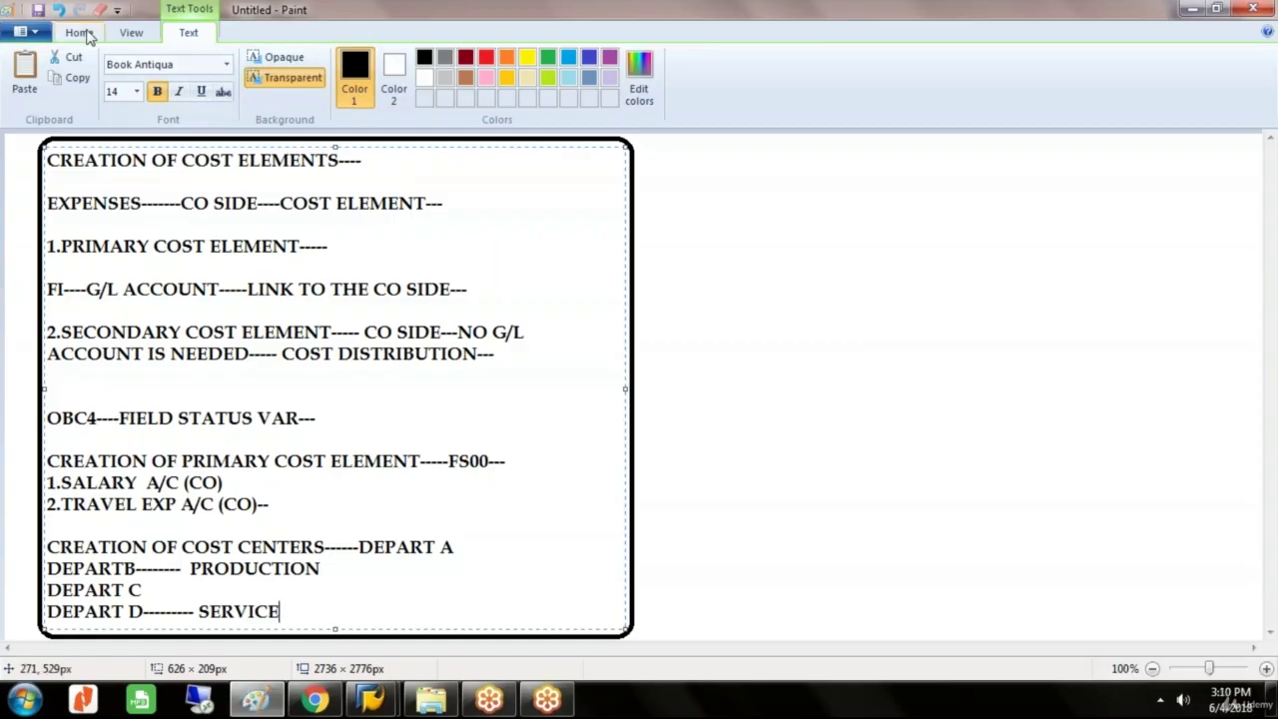
left_click(89, 36)
left_click(432, 59)
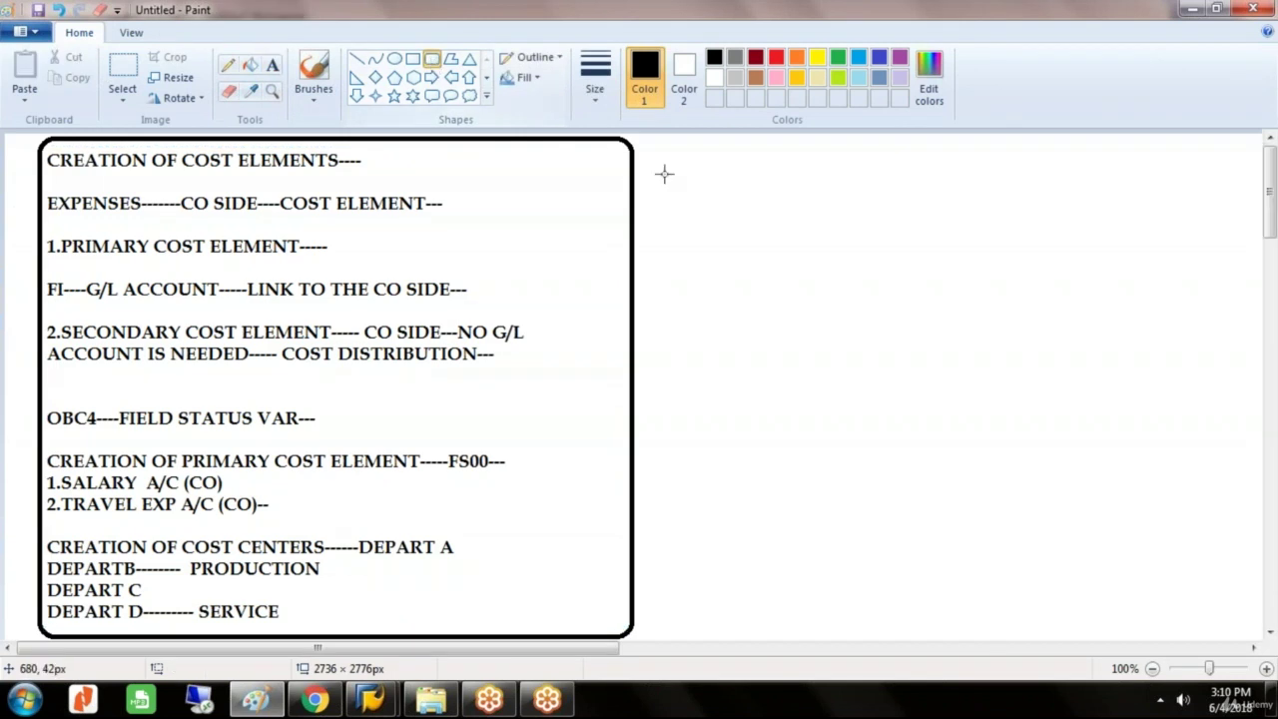
left_click_drag(655, 142, 1199, 627)
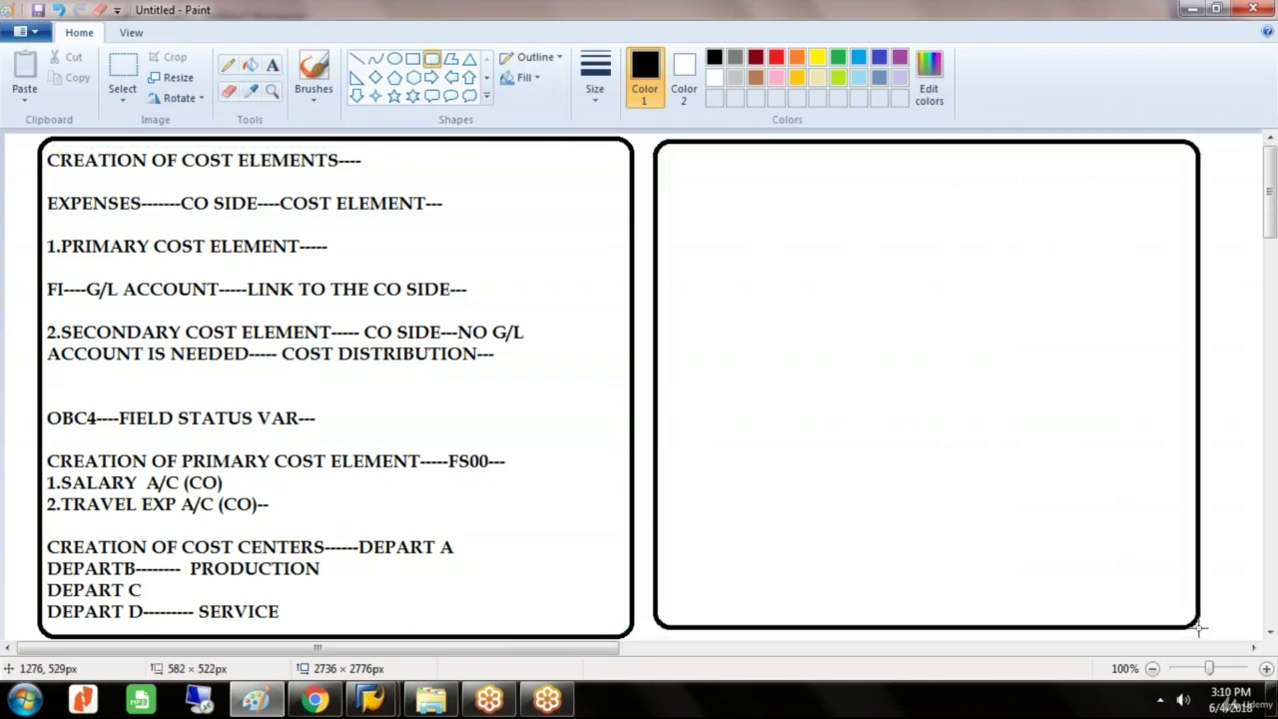
- Add a text box of about 571 × 250 px inside the new empty frame and start its heading with "CREAT"
left_click(273, 65)
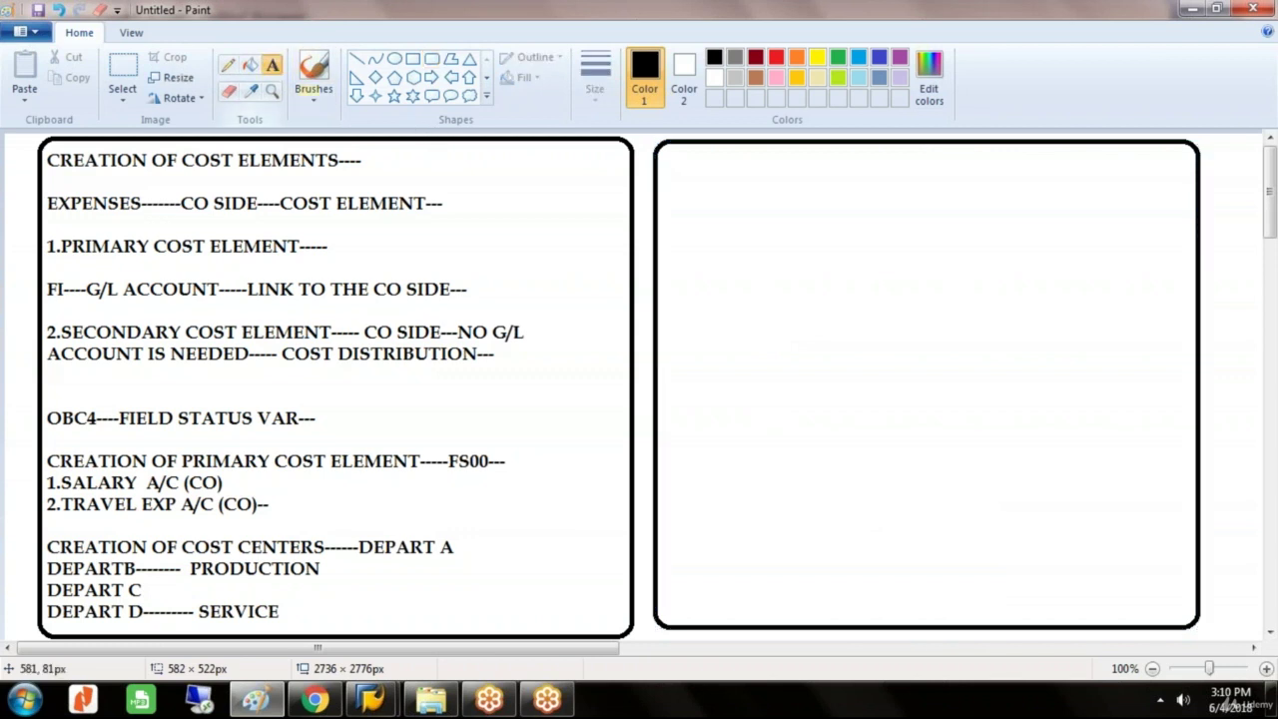
left_click(658, 150)
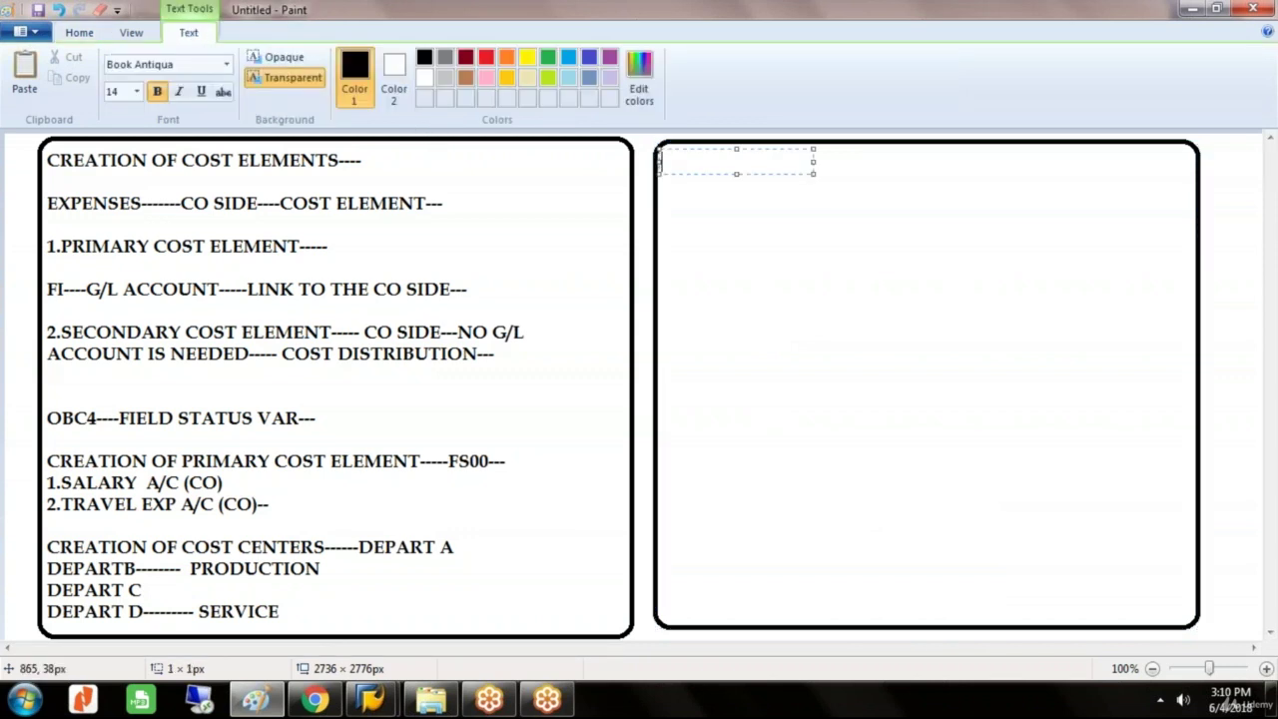
left_click_drag(814, 171, 1189, 377)
type("CREAT")
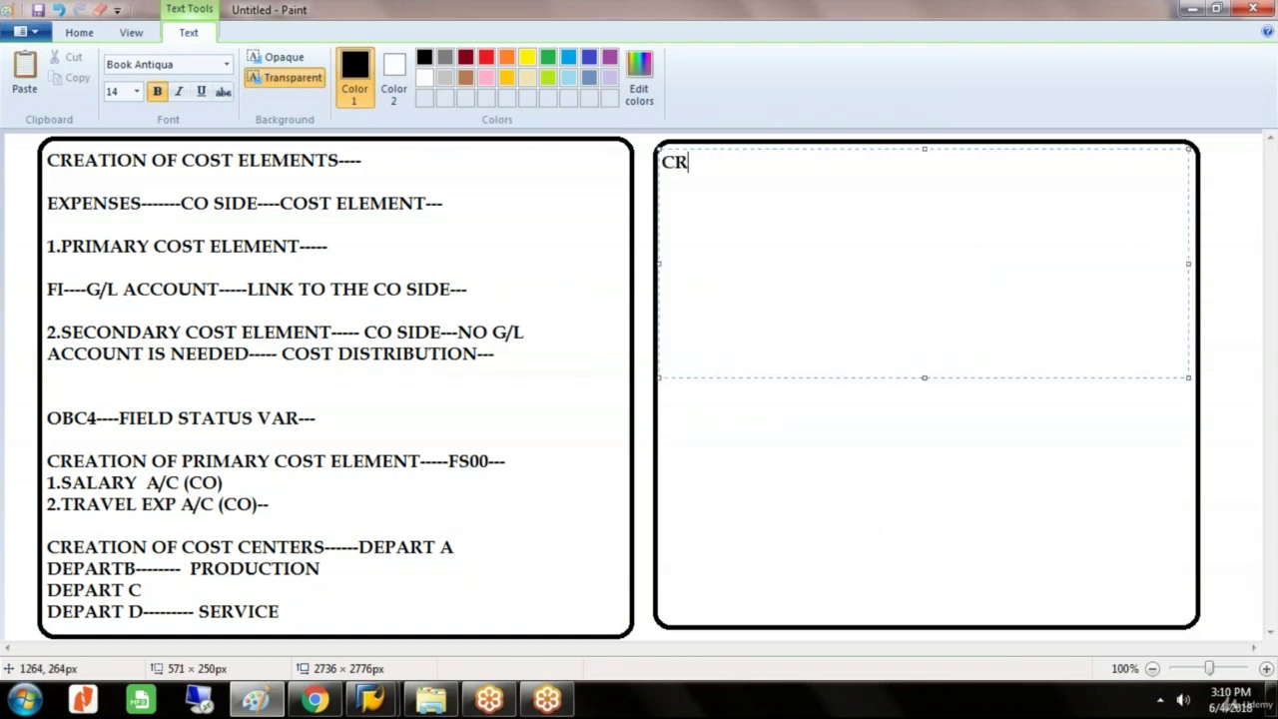
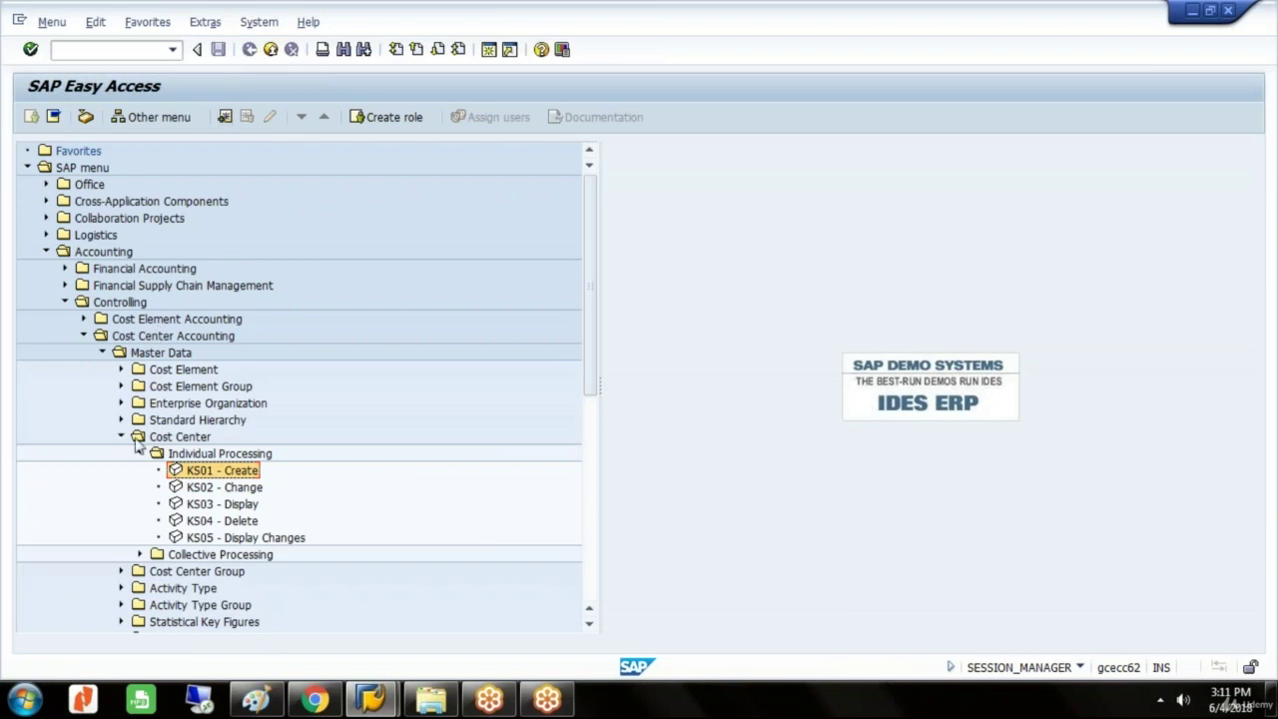
- Open KSH1 - Create for cost center groups from the Cost Center Accounting master data and enter PRODUCTION as the group
left_click(139, 453)
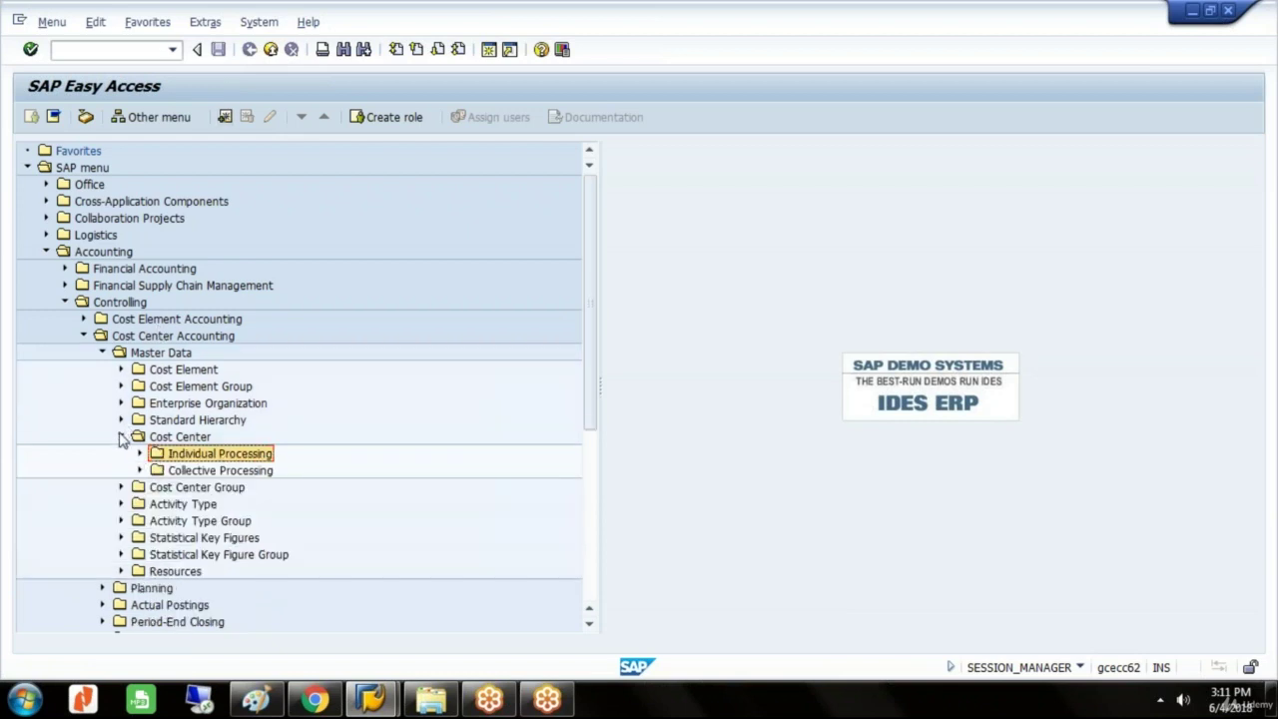
left_click(121, 436)
left_click(171, 457)
double_click(170, 461)
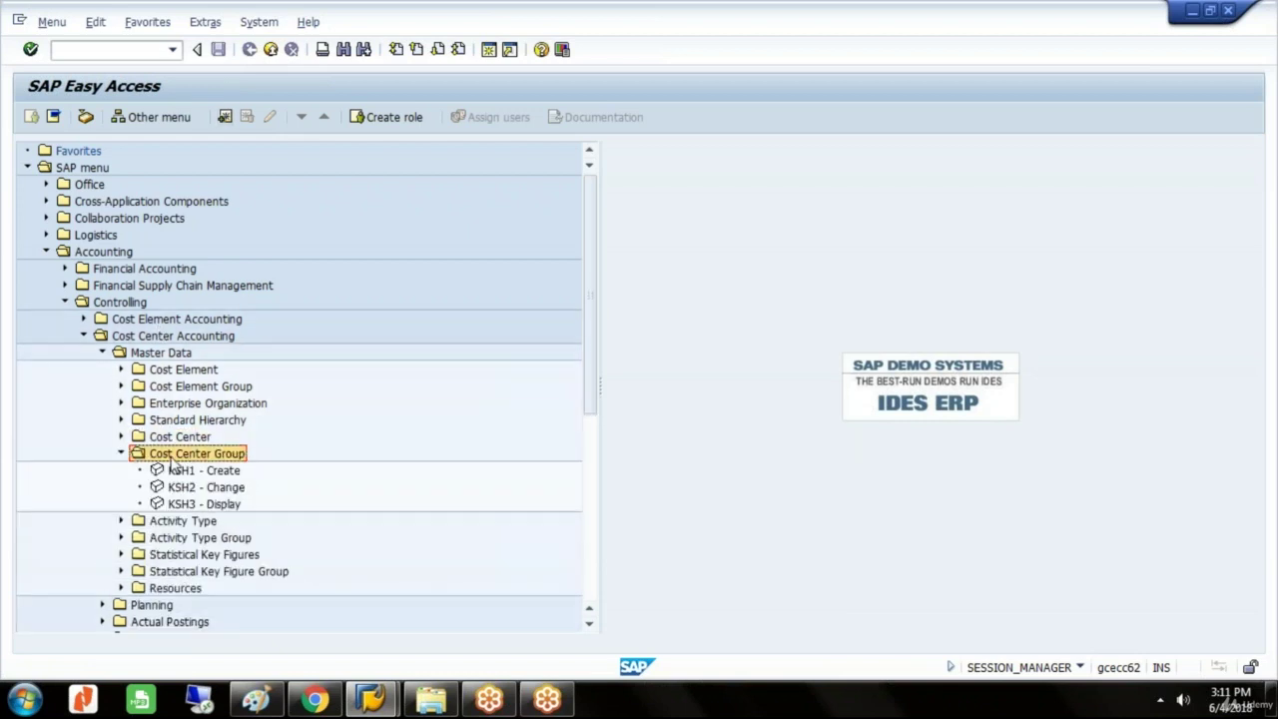
left_click(203, 470)
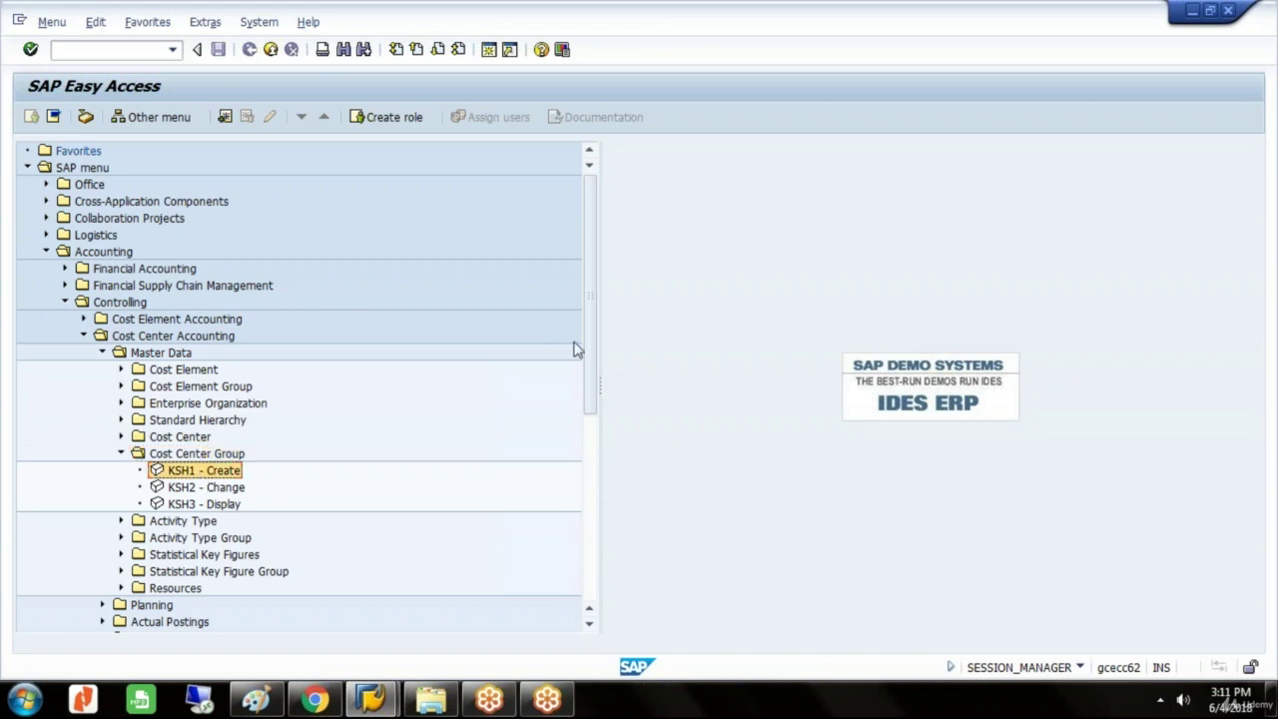
double_click(228, 475)
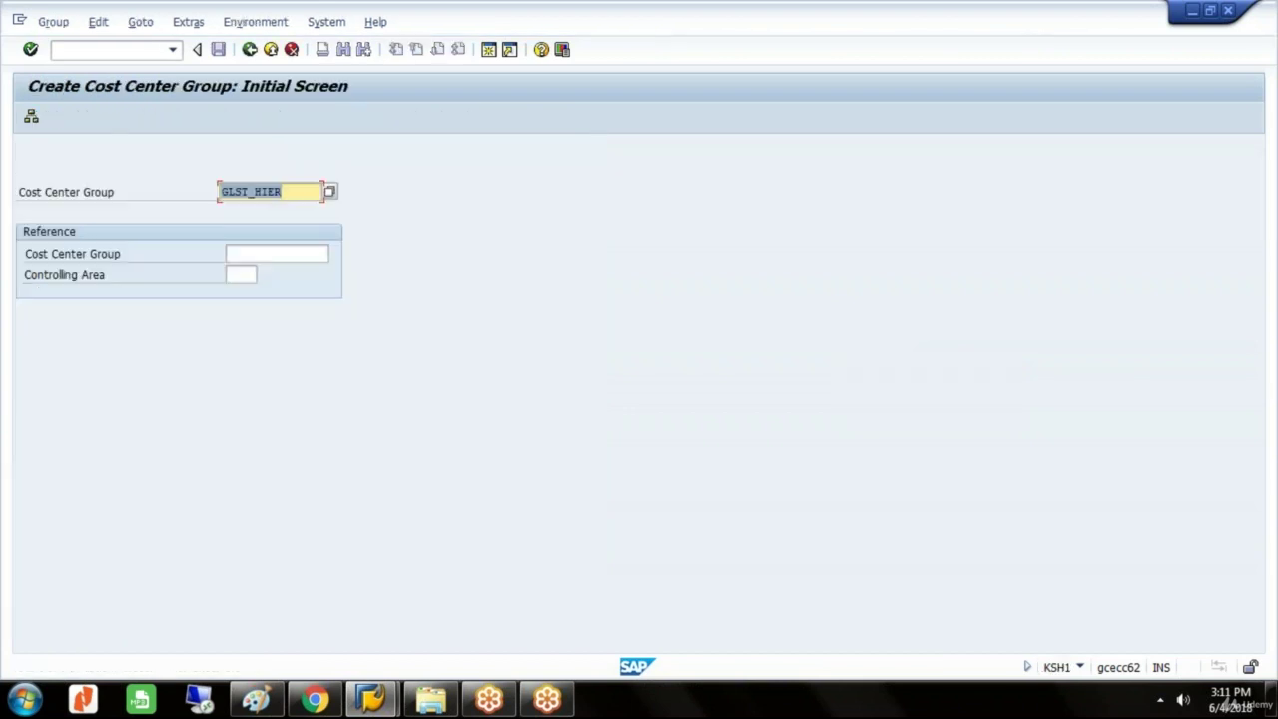
type("P")
left_click(284, 221)
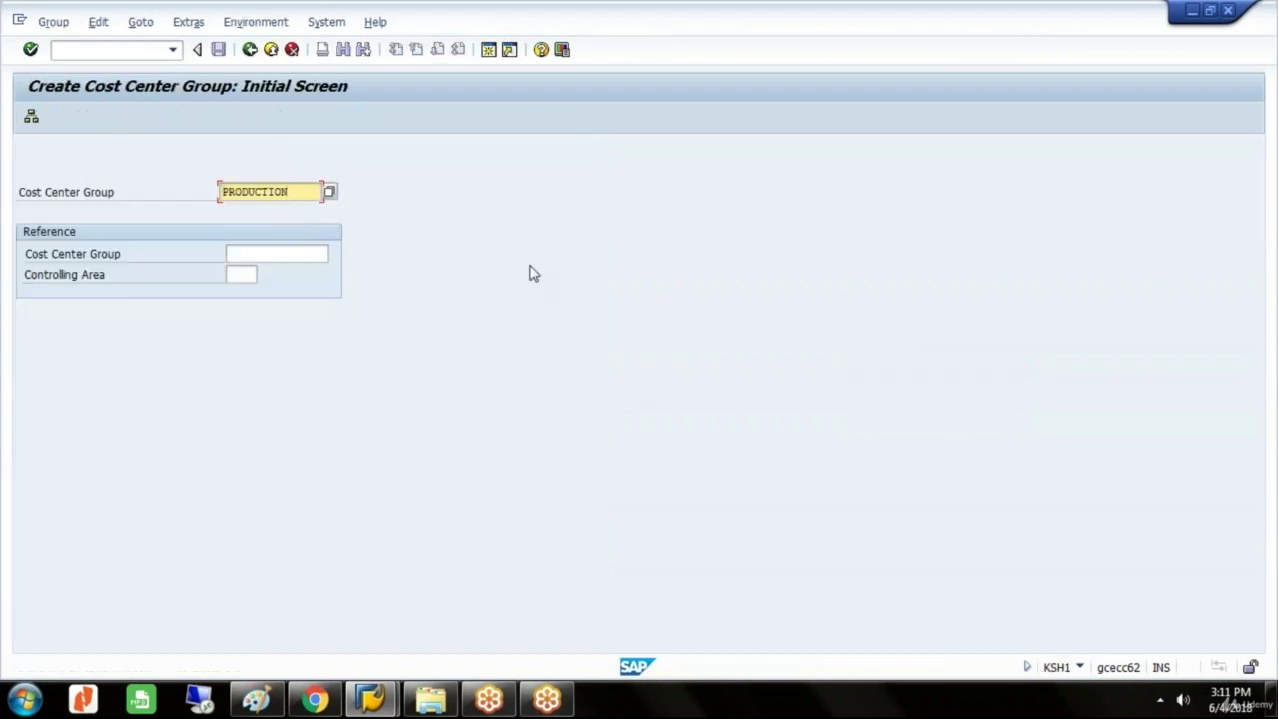
- Open the structure of the new PRODUCTION cost center group and describe it as "PRODUCTION COST CENTERS FOR GLST"
key("Return")
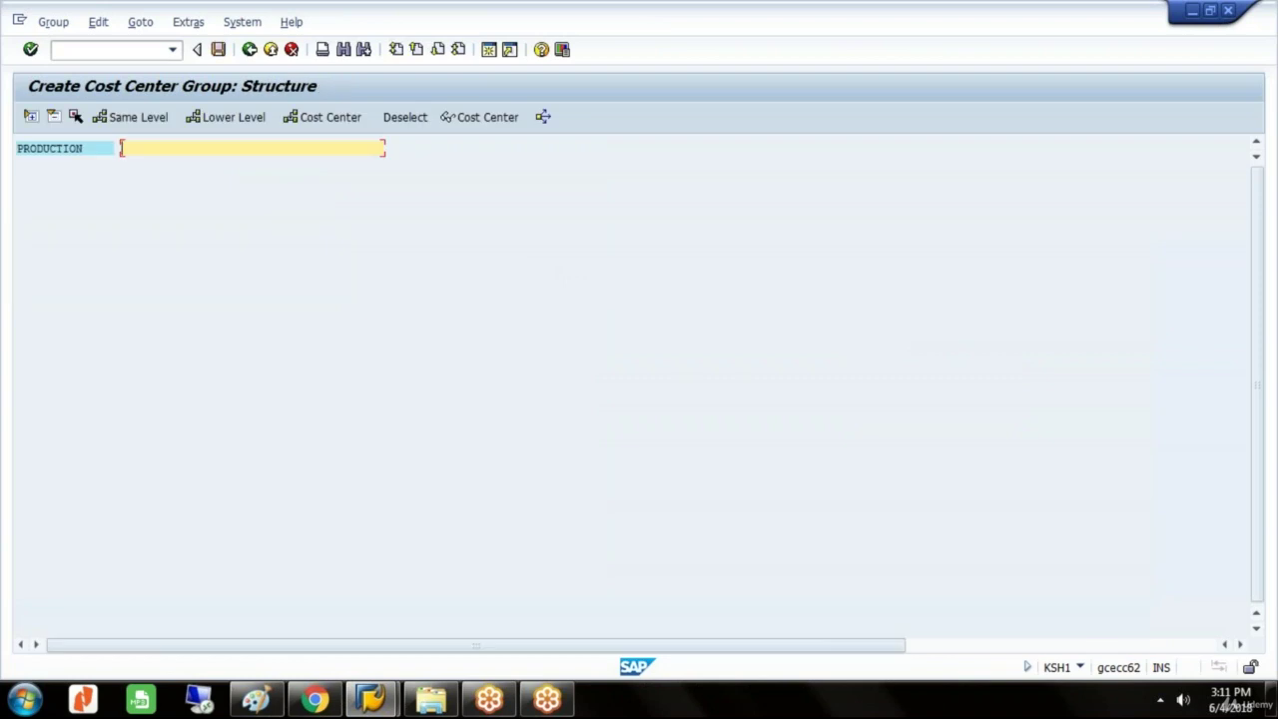
type("PRODUCTION COST CENTERS FOR ")
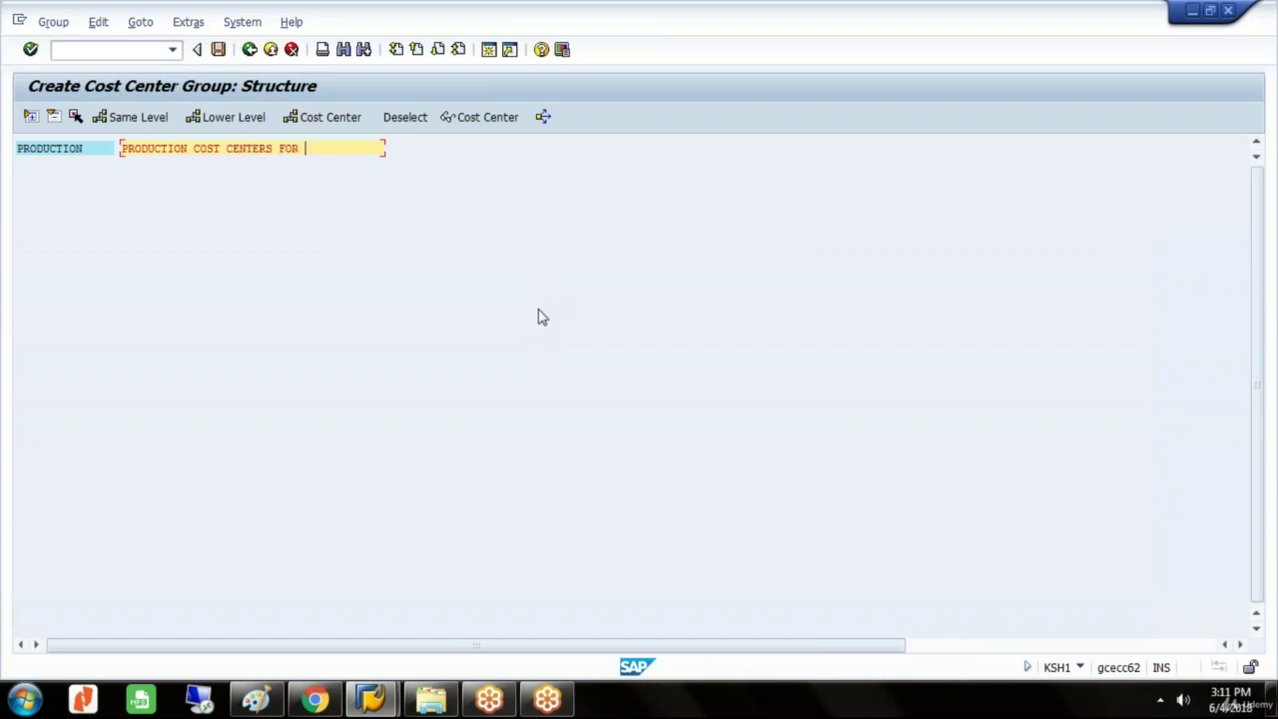
type("GLST")
- Assign cost centers DEPART A and DEPART B to the PRODUCTION group and save it
left_click(350, 119)
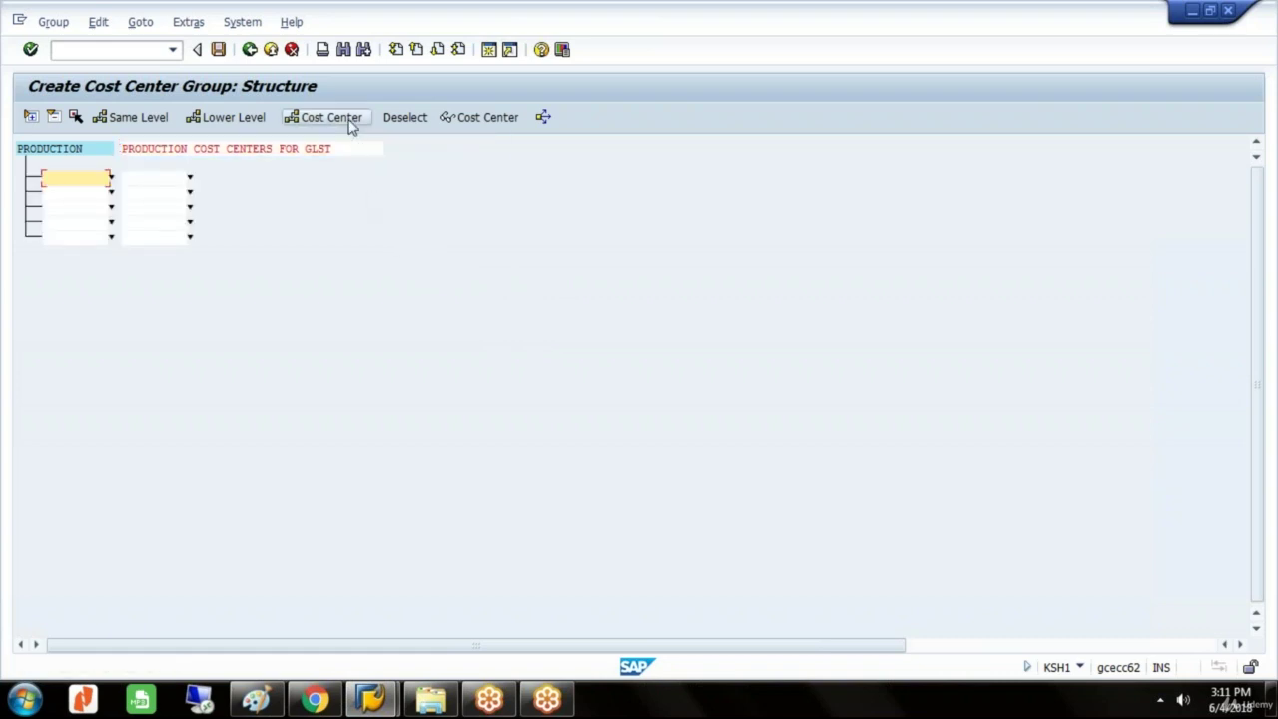
key("F4")
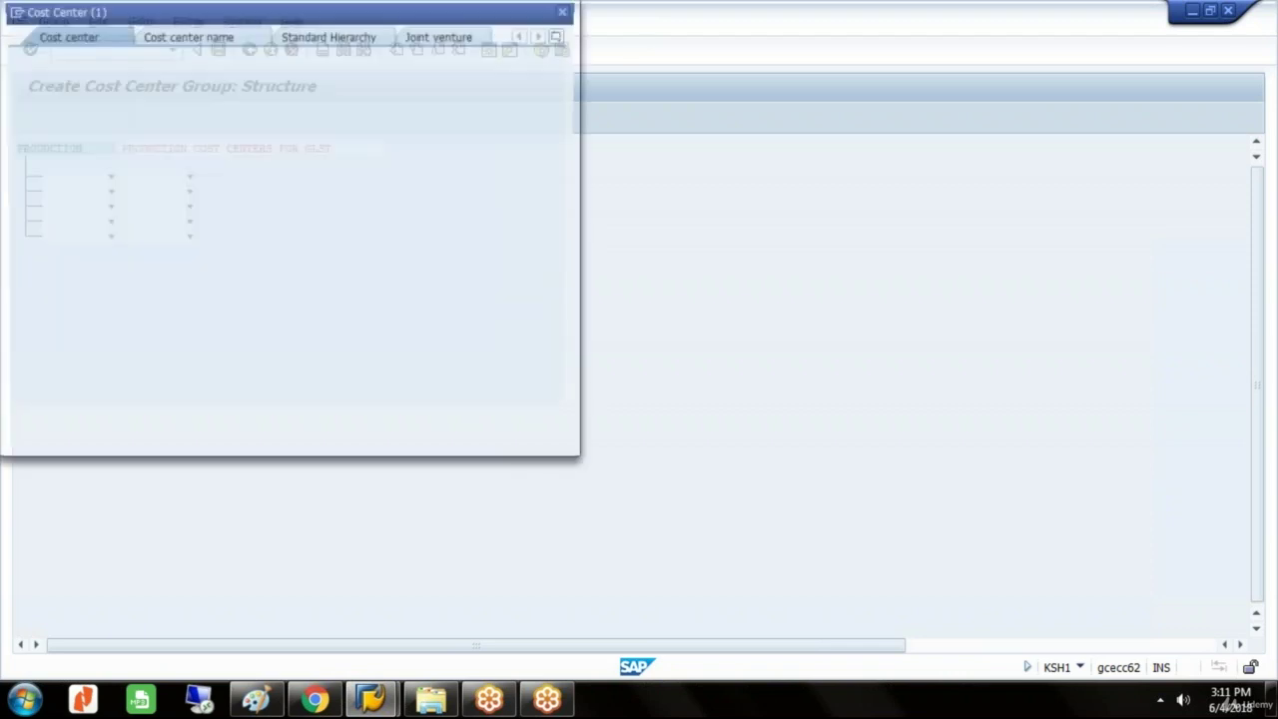
left_click(480, 426)
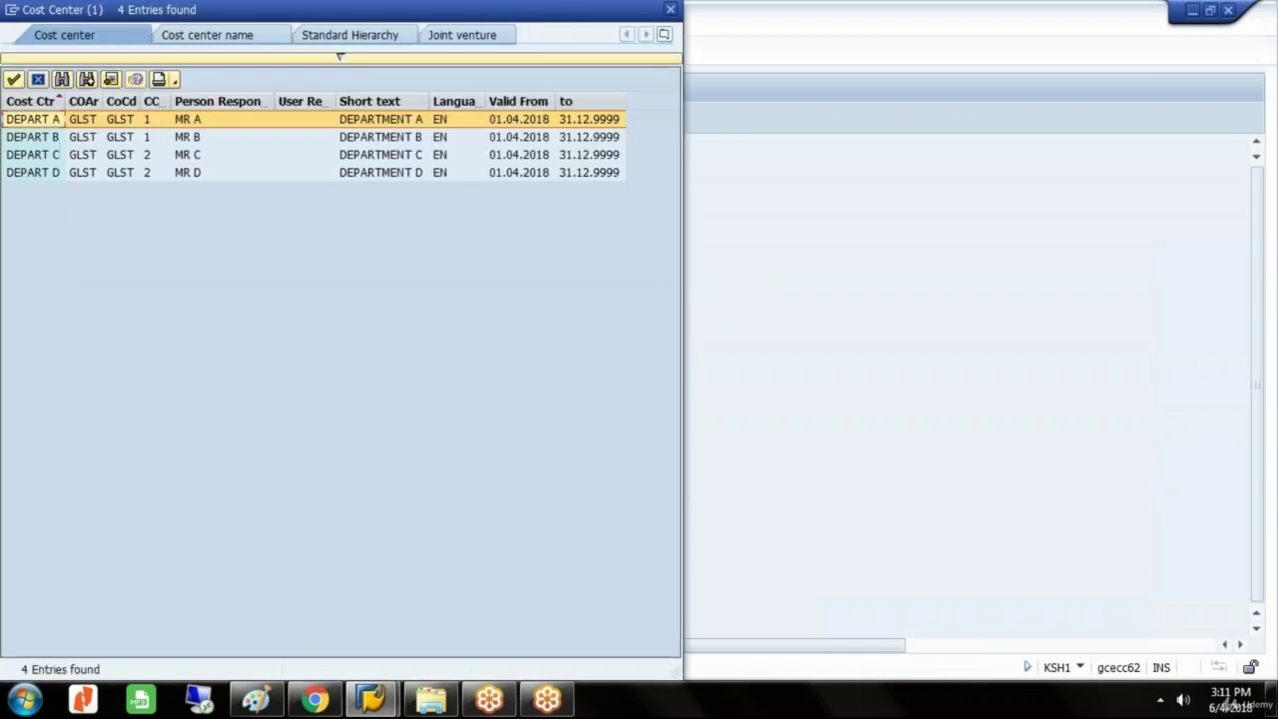
double_click(55, 121)
key("F4")
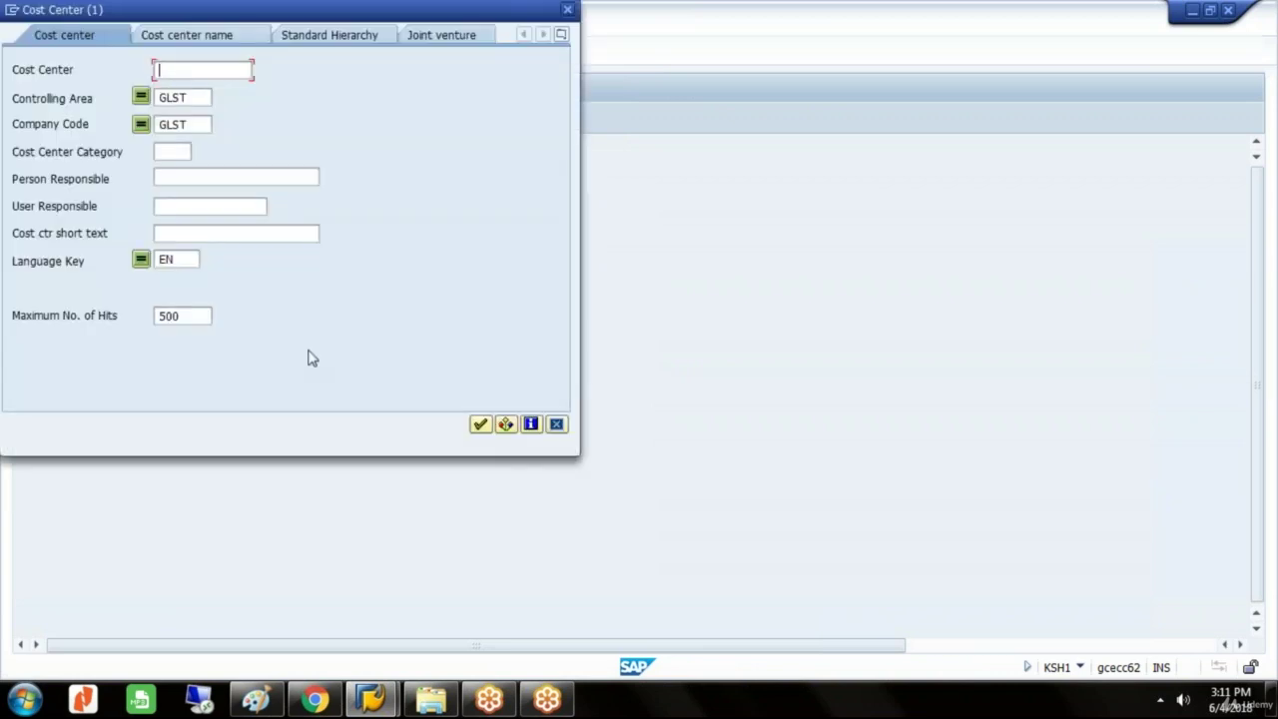
left_click(480, 425)
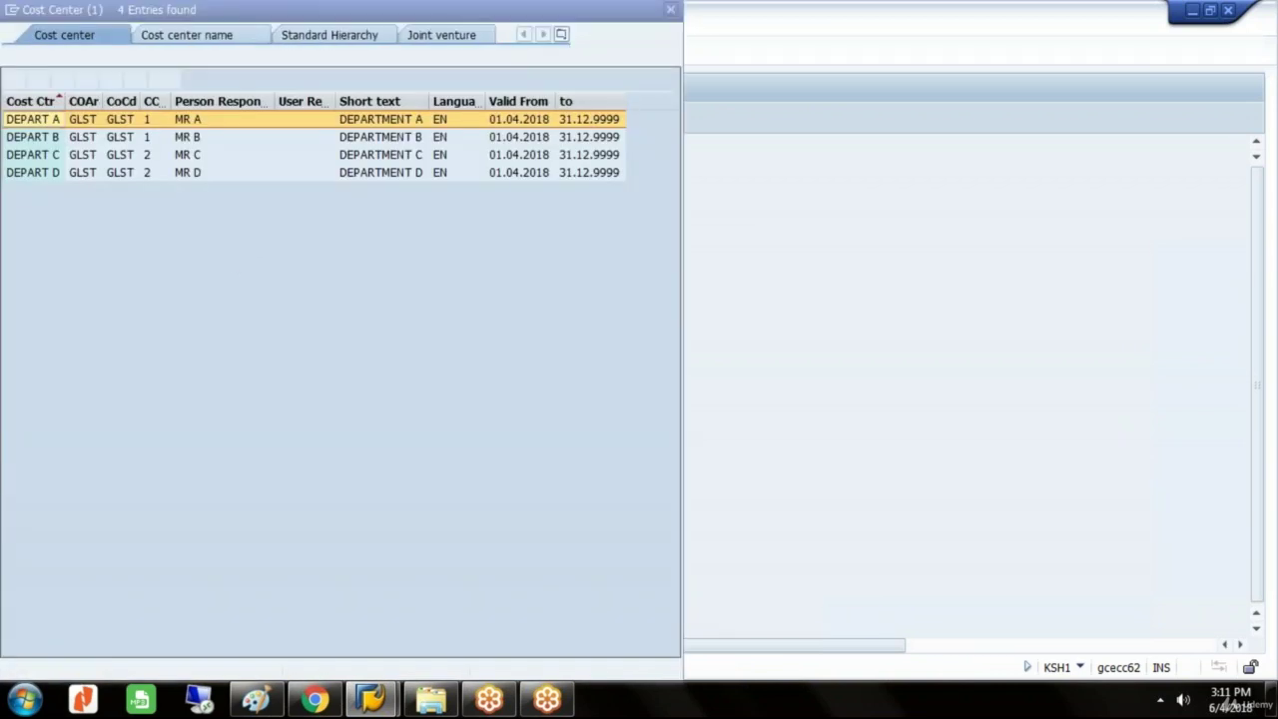
double_click(60, 137)
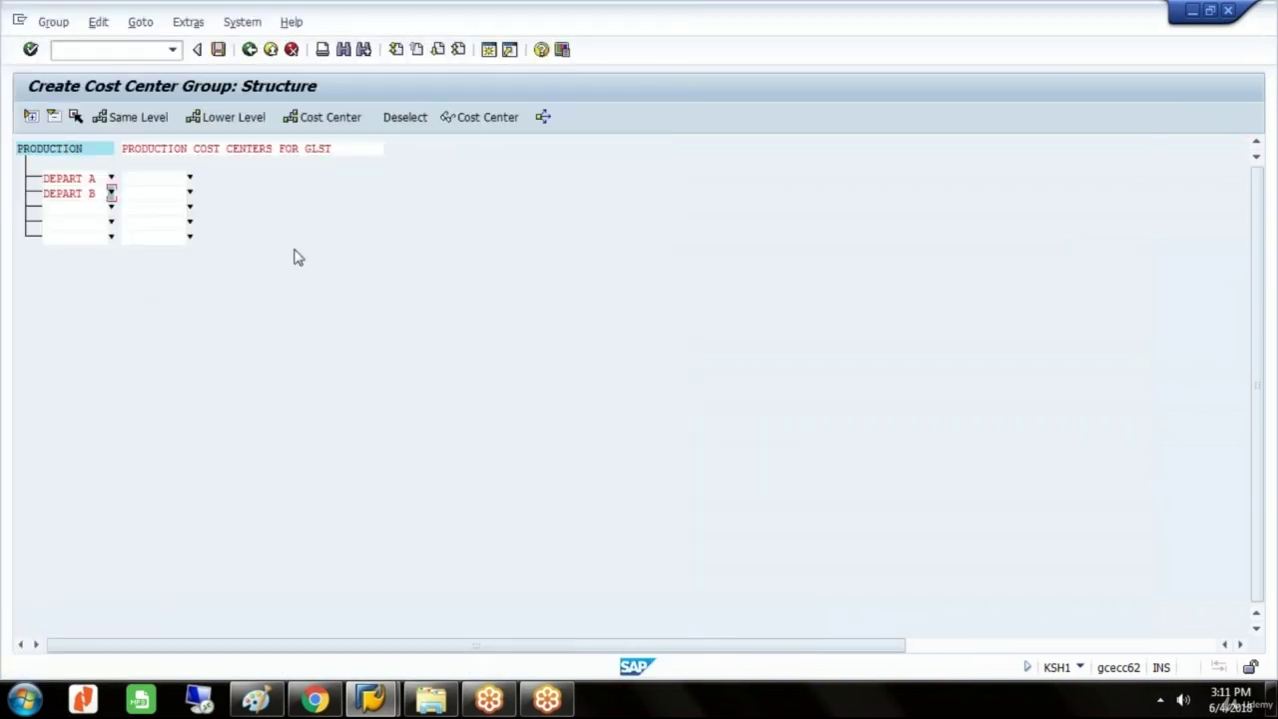
left_click(217, 49)
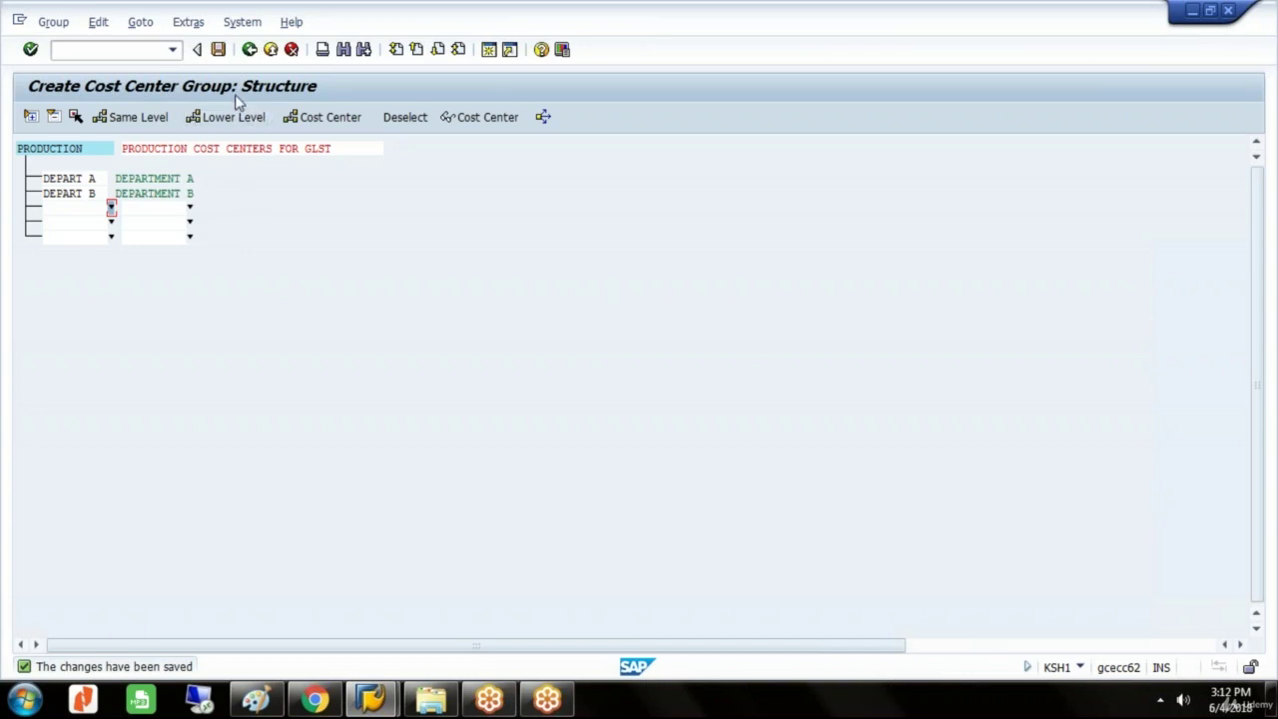
- Start a new cost center group named SERVICE with the description "SERVICE COST CENTERS FOR GLST"
left_click(251, 51)
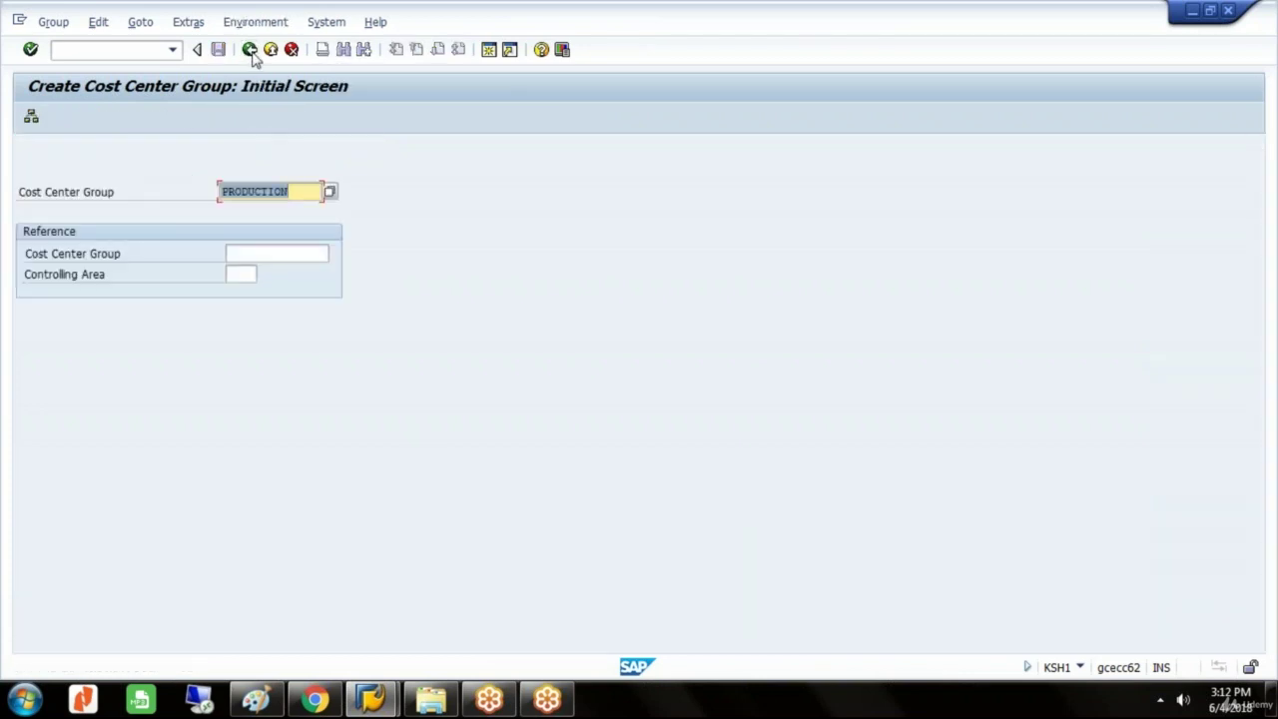
type("S")
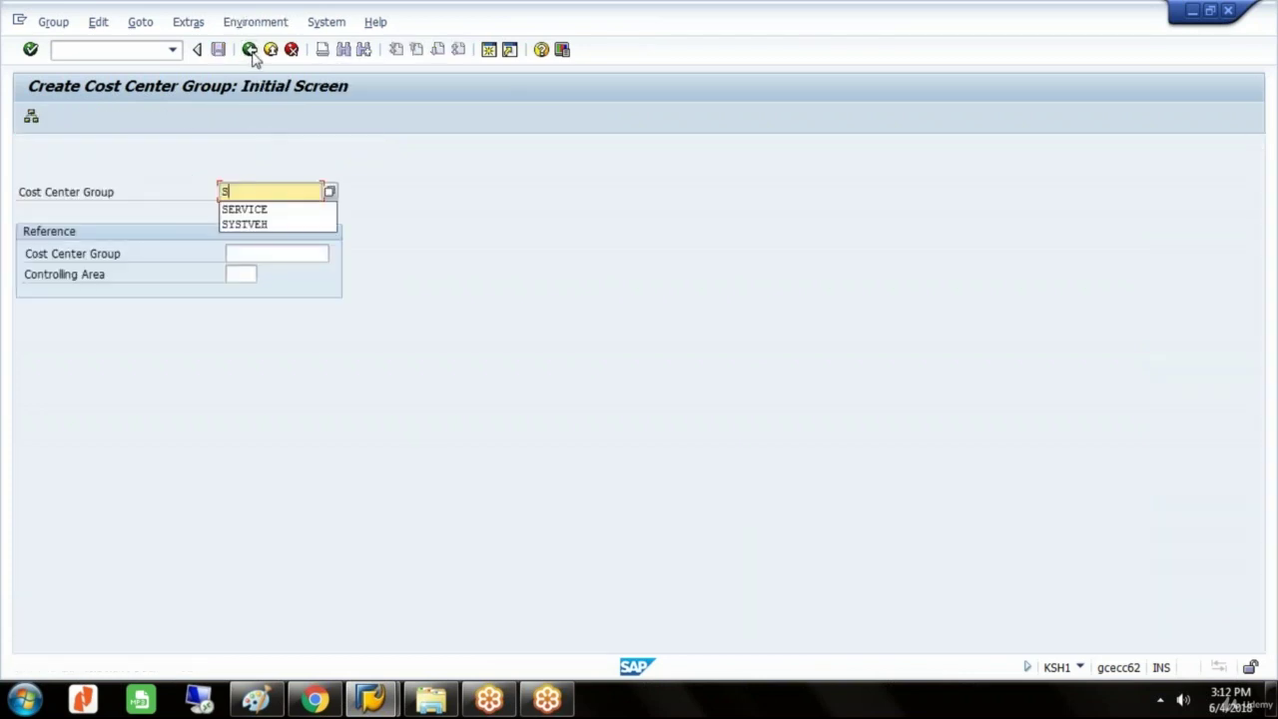
left_click(253, 211)
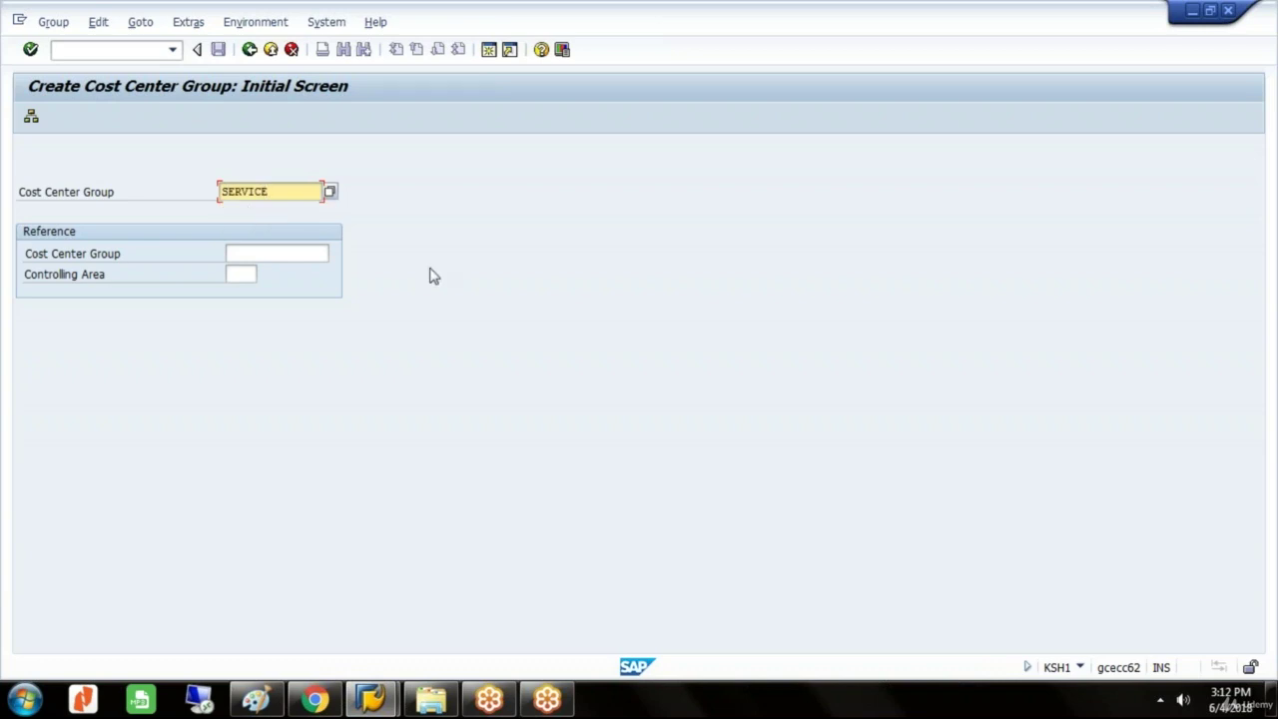
key("Return")
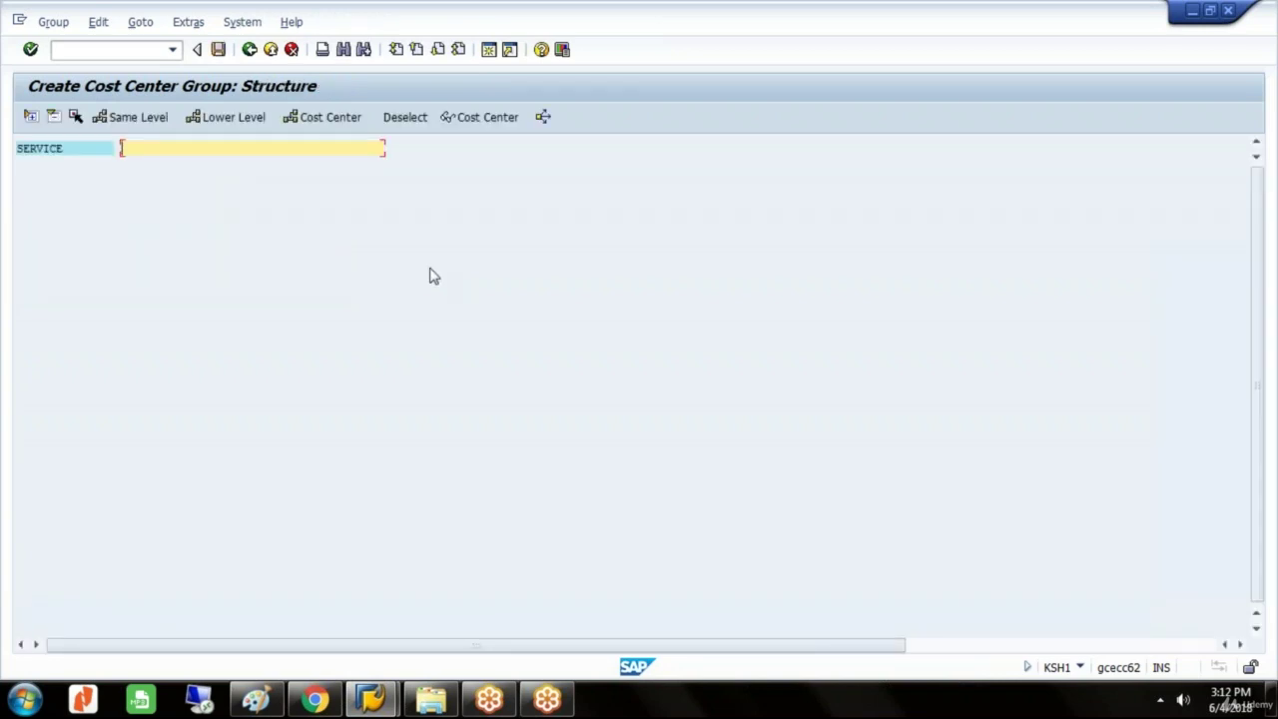
key("Tab")
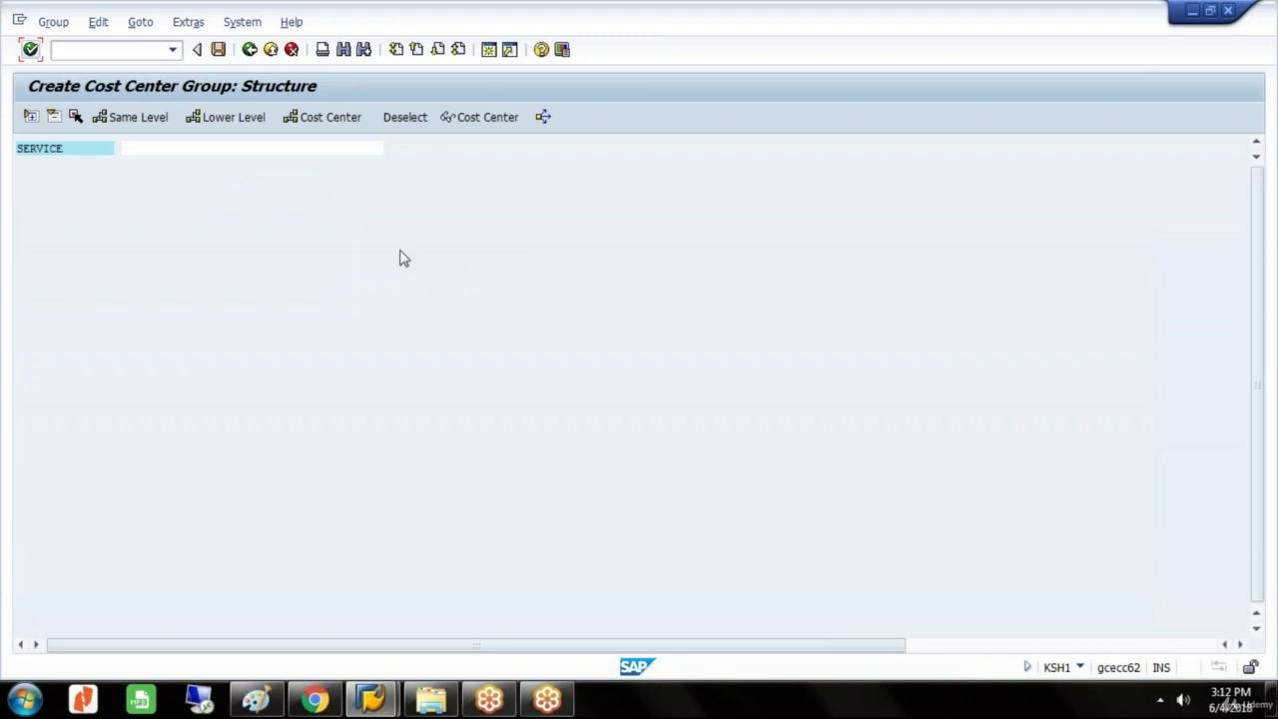
left_click(225, 150)
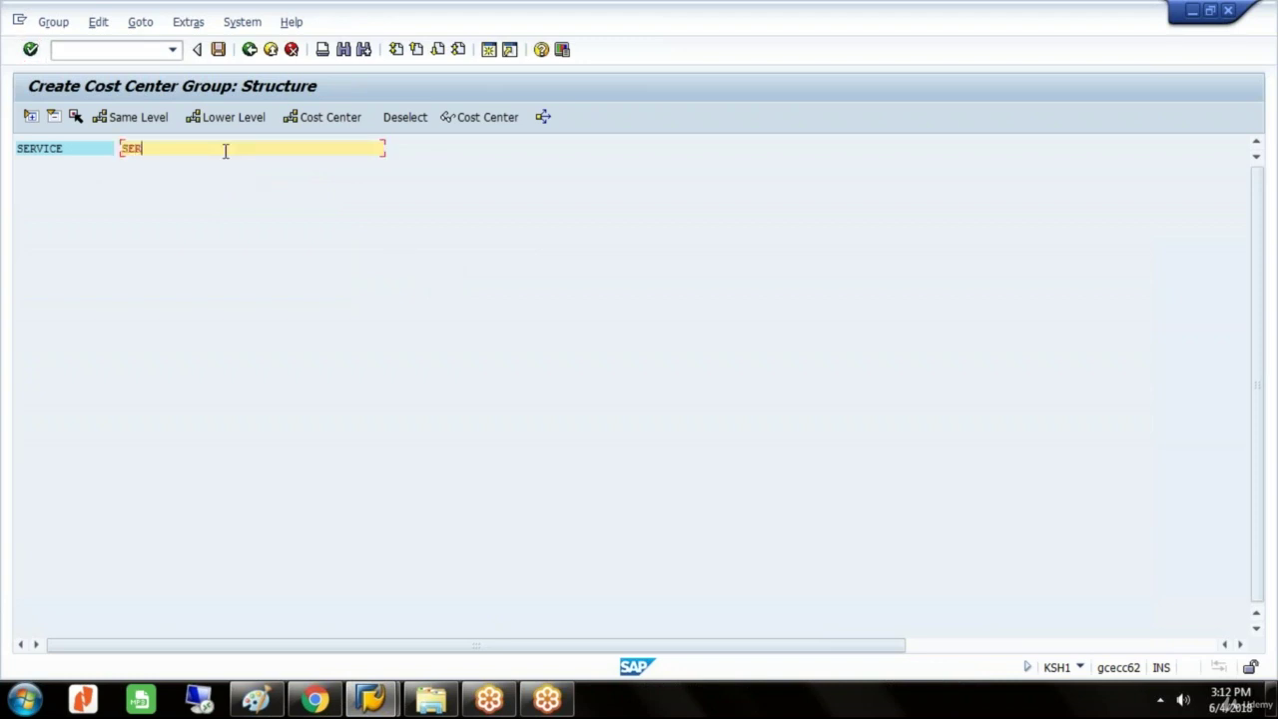
type("SERVICE COST CENTERS FOR GLST")
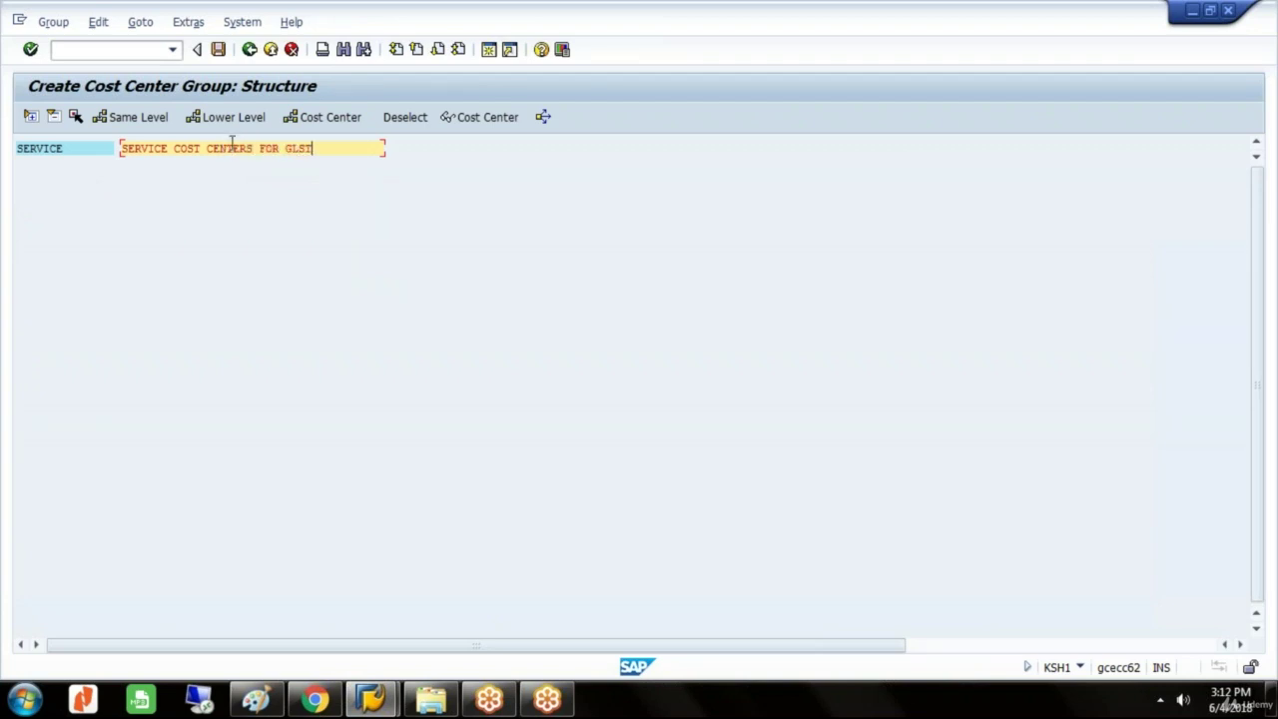
- Assign cost centers DEPART C and DEPART D to the SERVICE group and save it
left_click(337, 119)
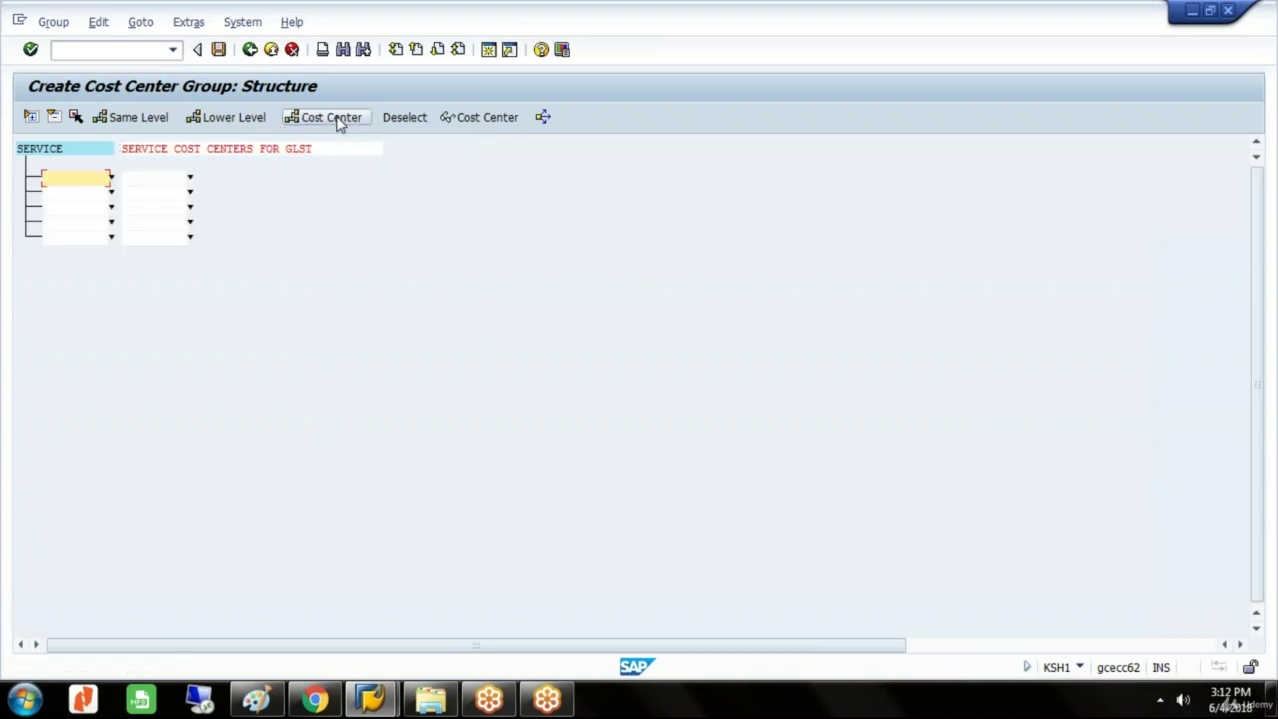
left_click(110, 177)
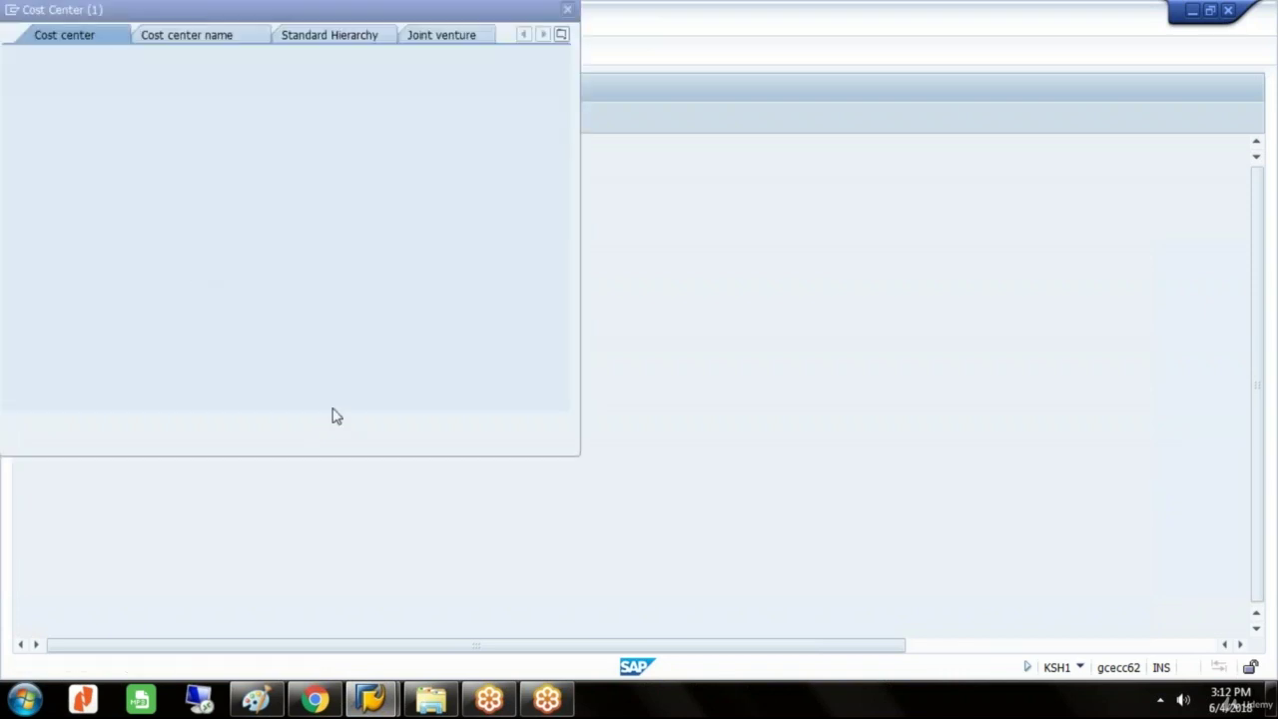
left_click(481, 425)
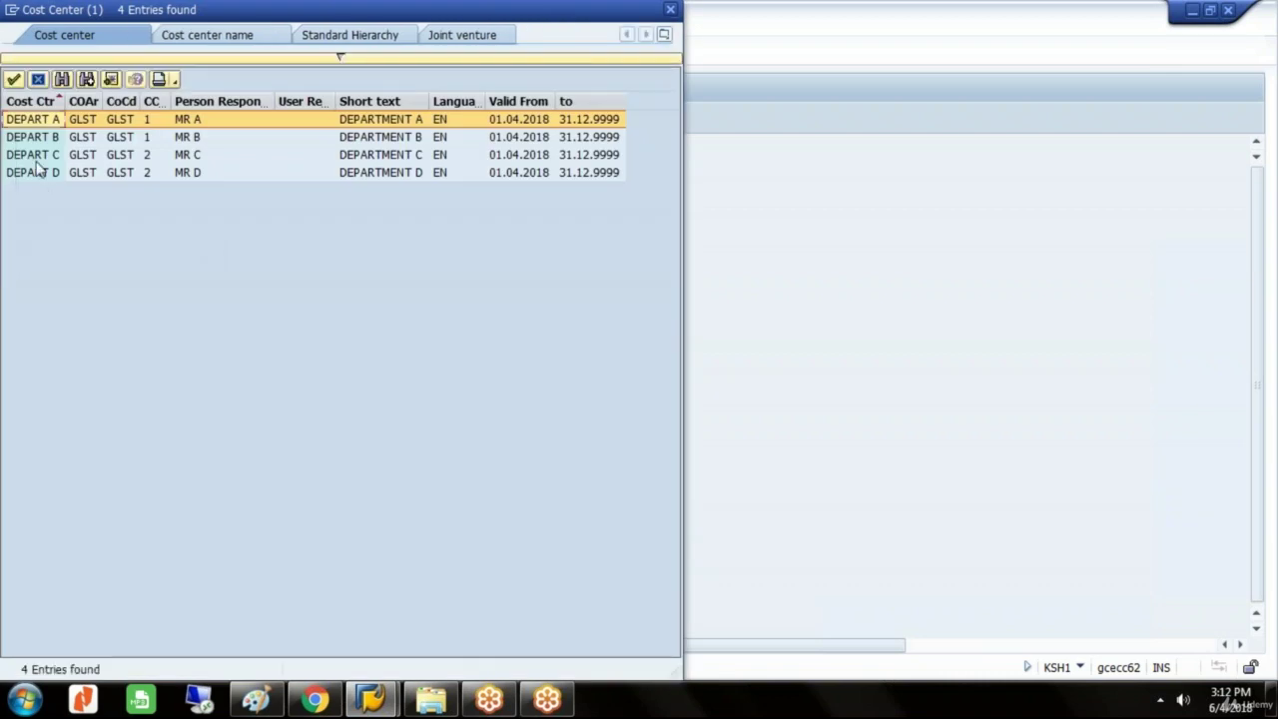
double_click(38, 159)
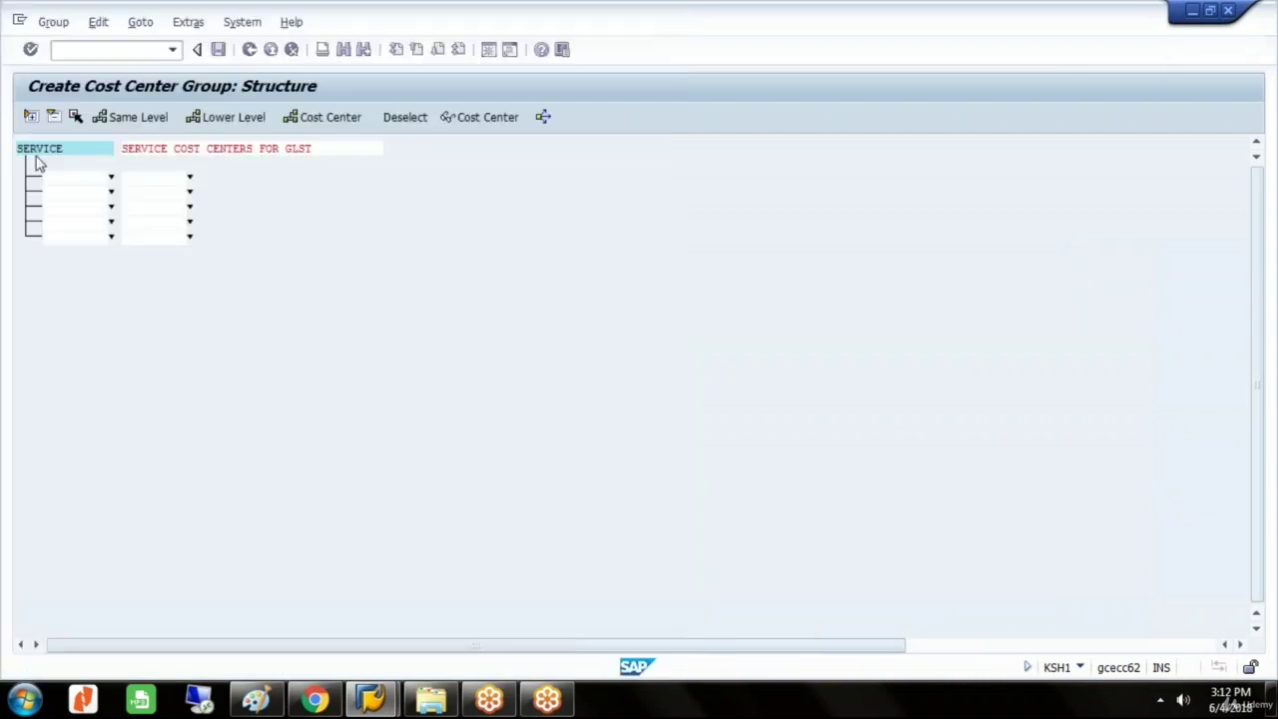
left_click(111, 191)
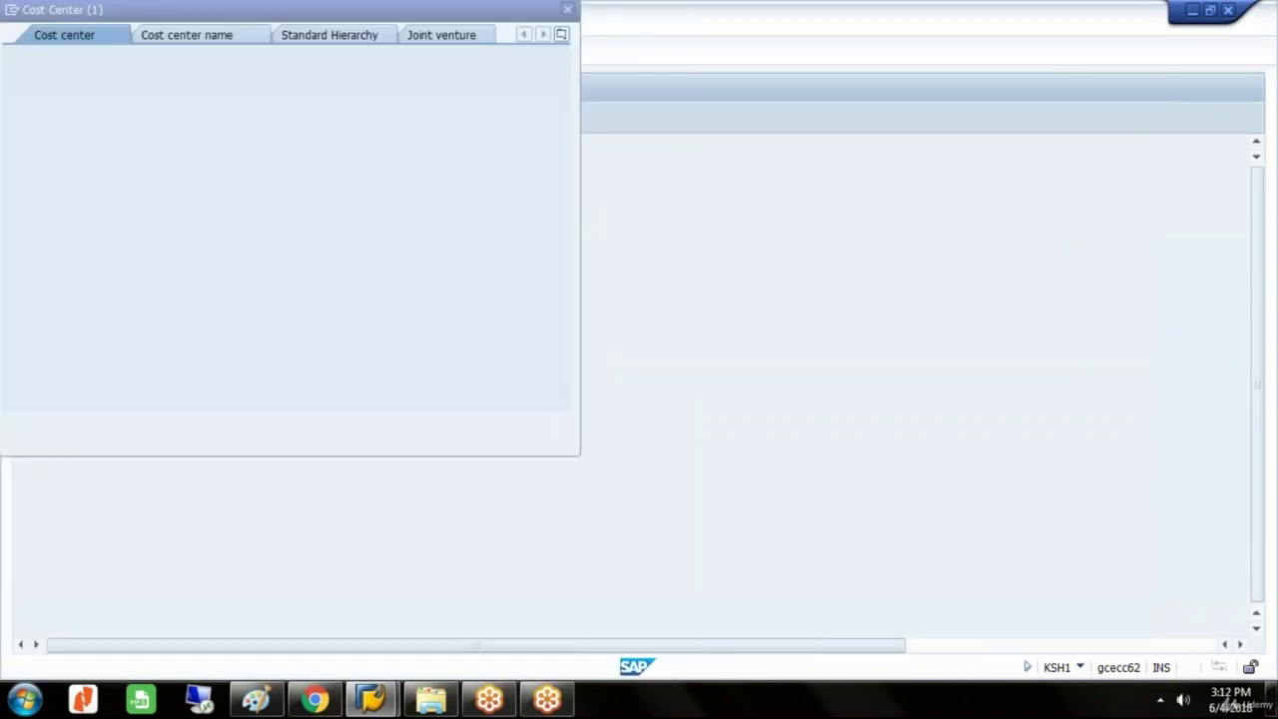
left_click(481, 425)
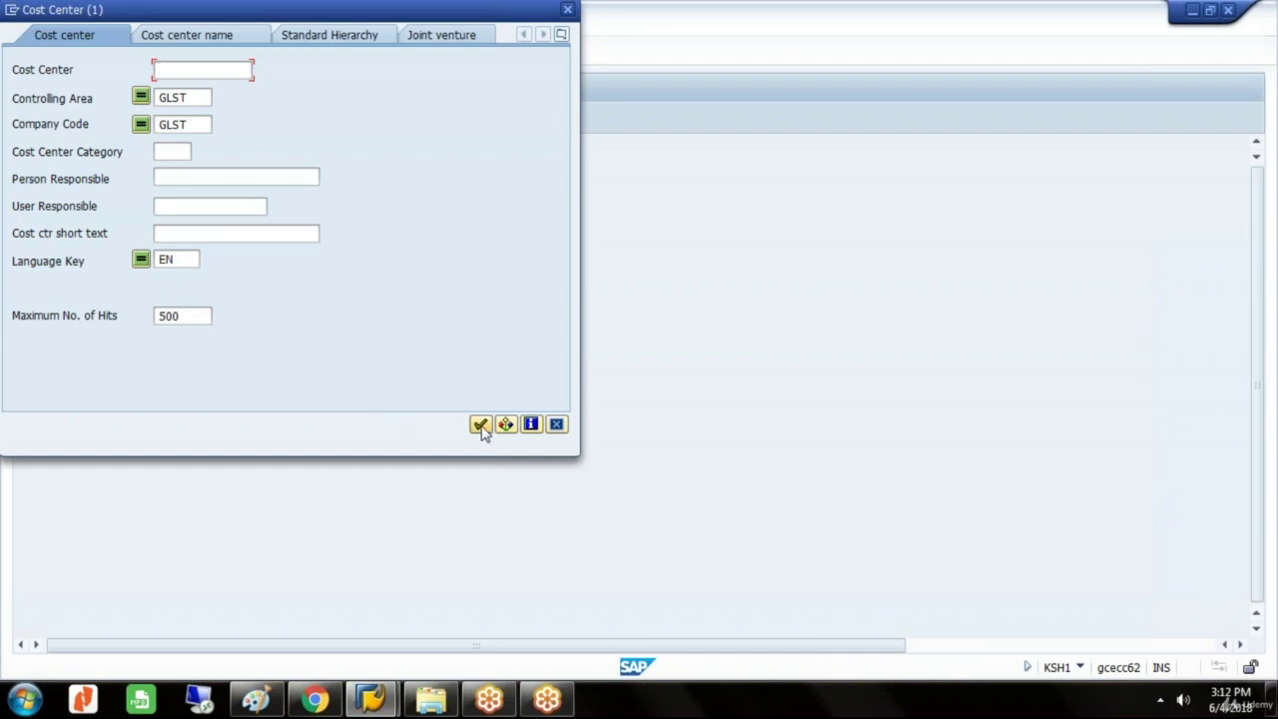
double_click(62, 172)
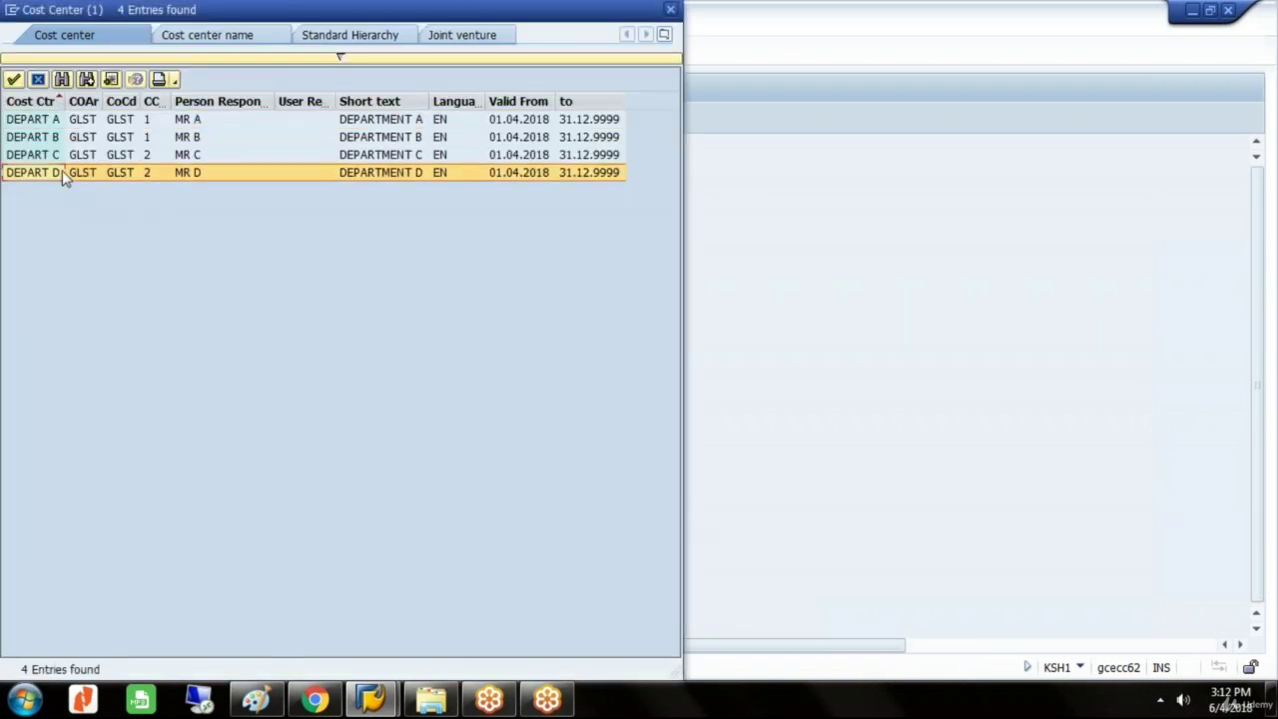
left_click(217, 50)
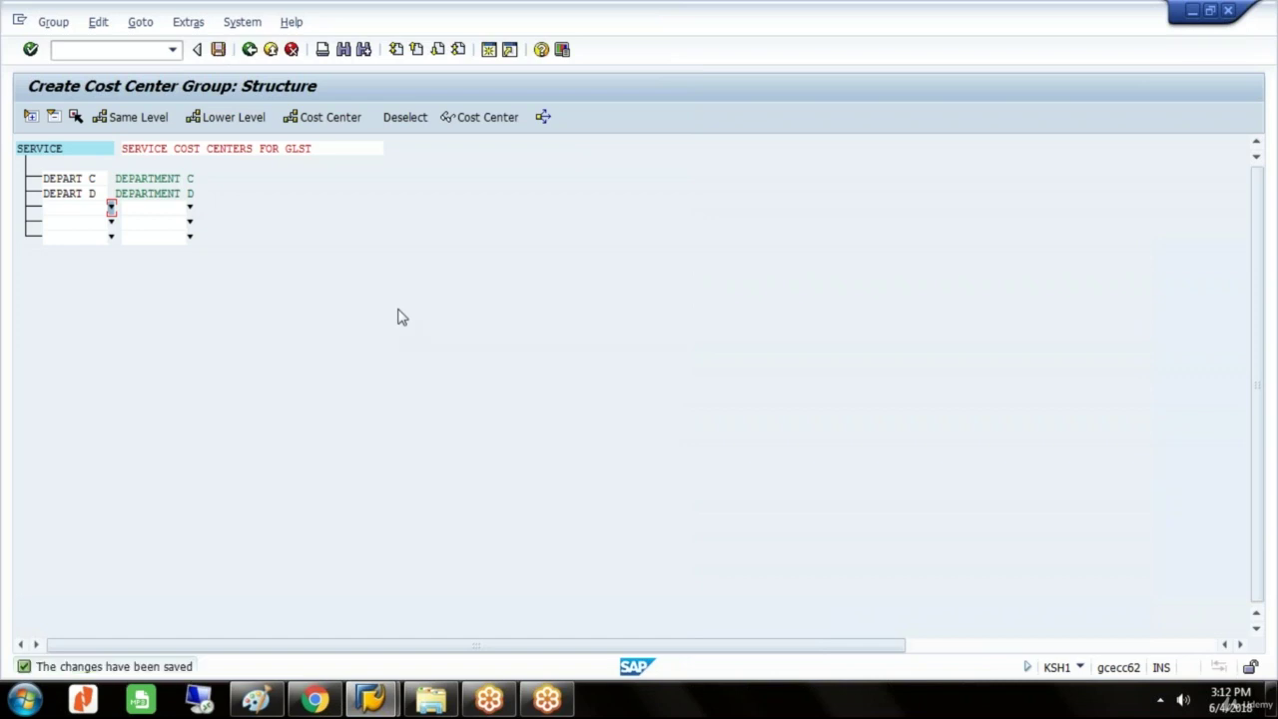
- Switch to the Paint notes and add the heading "POSTING FROM FI----" below the cost center group list
left_click(256, 699)
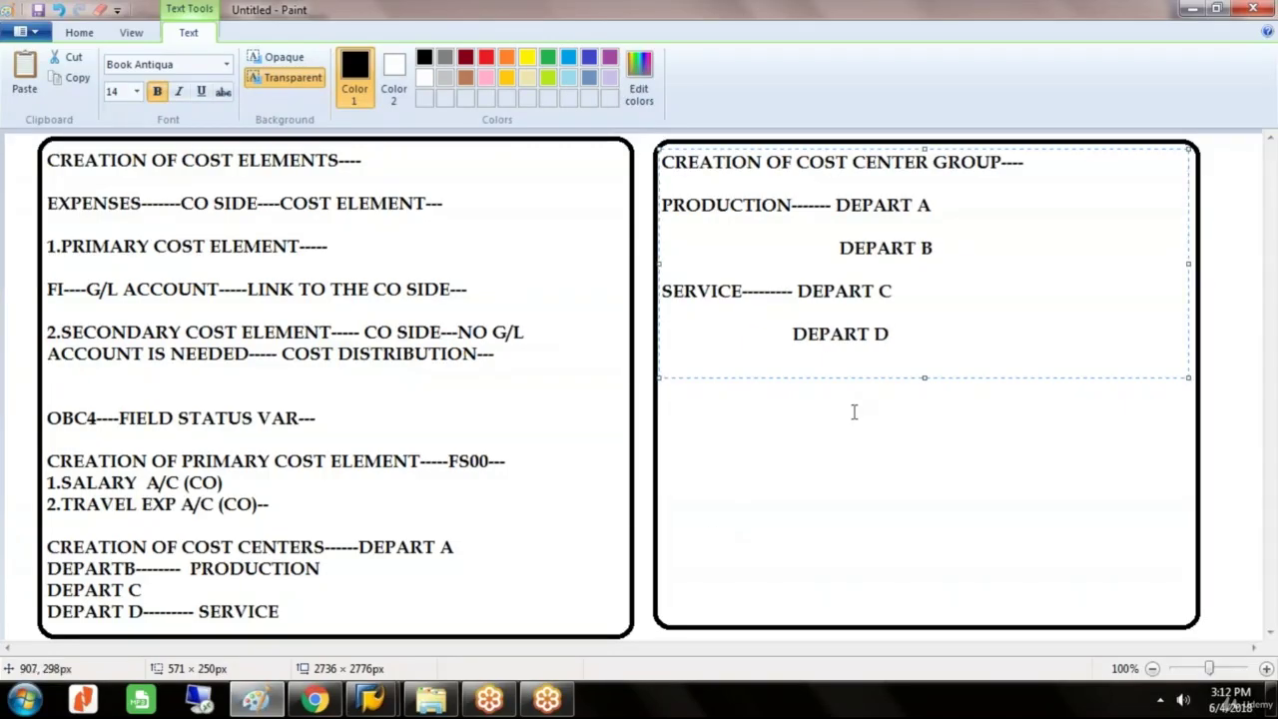
key("Return")
type("POSTING FR")
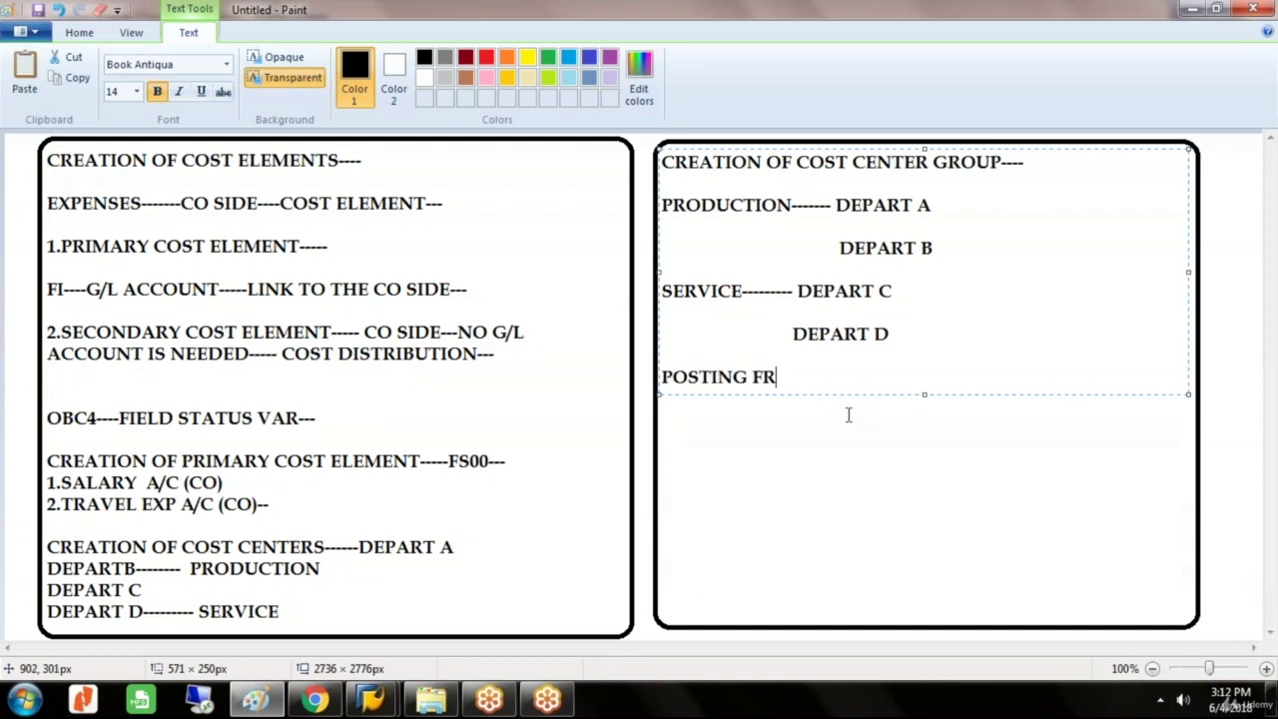
type("OM FI----")
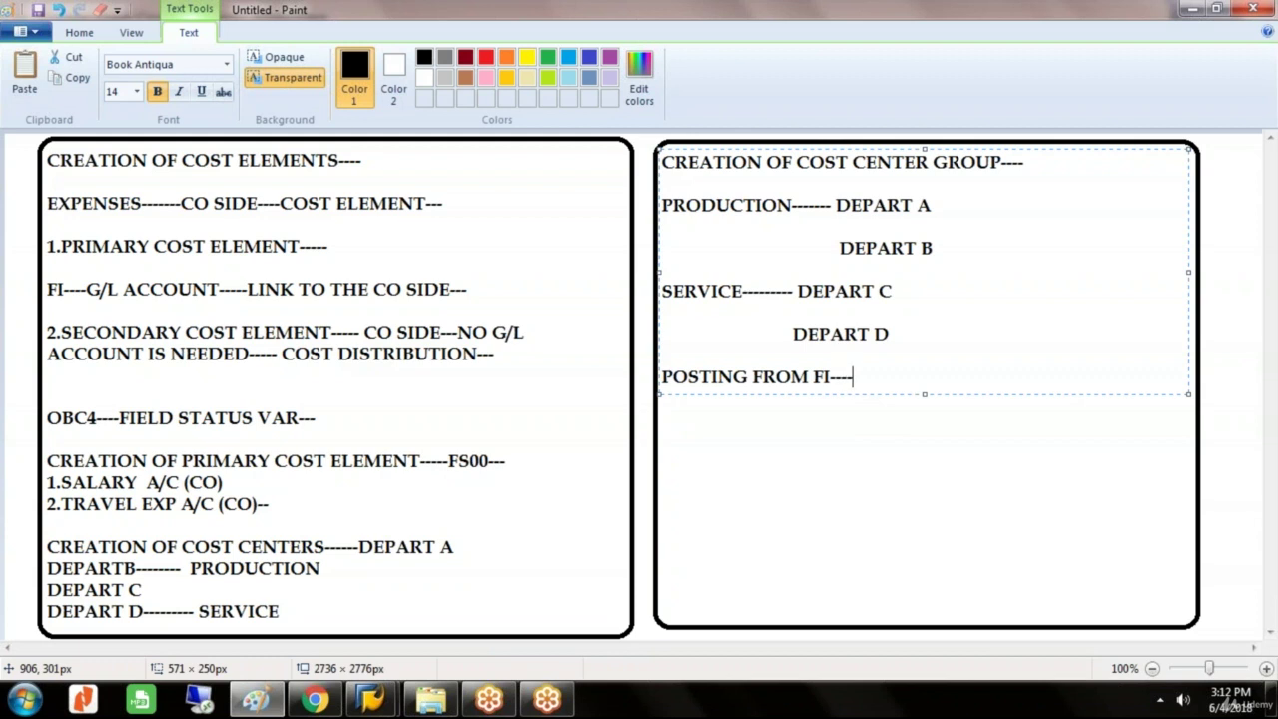
- Add the note lines "SALARY -----------DEPART A" and "SALARY --DEPART B" under the FI posting heading
key("Return")
type("SA")
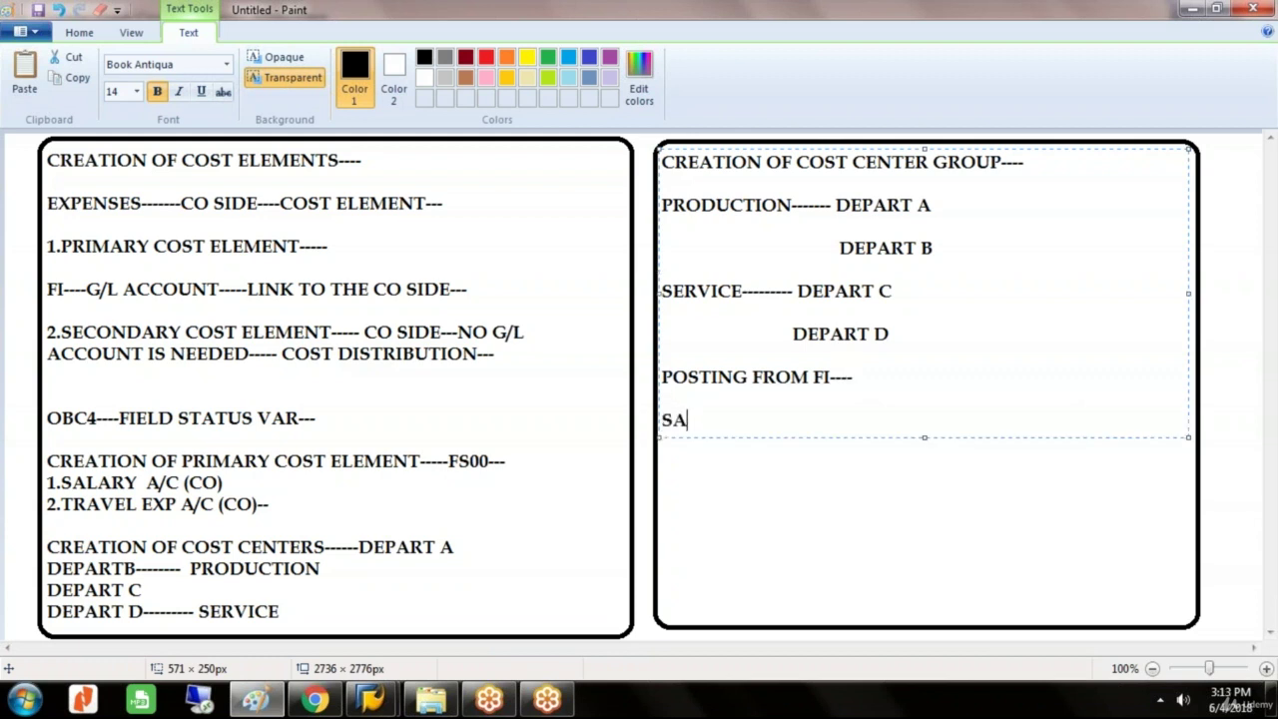
type("LARY -----------D")
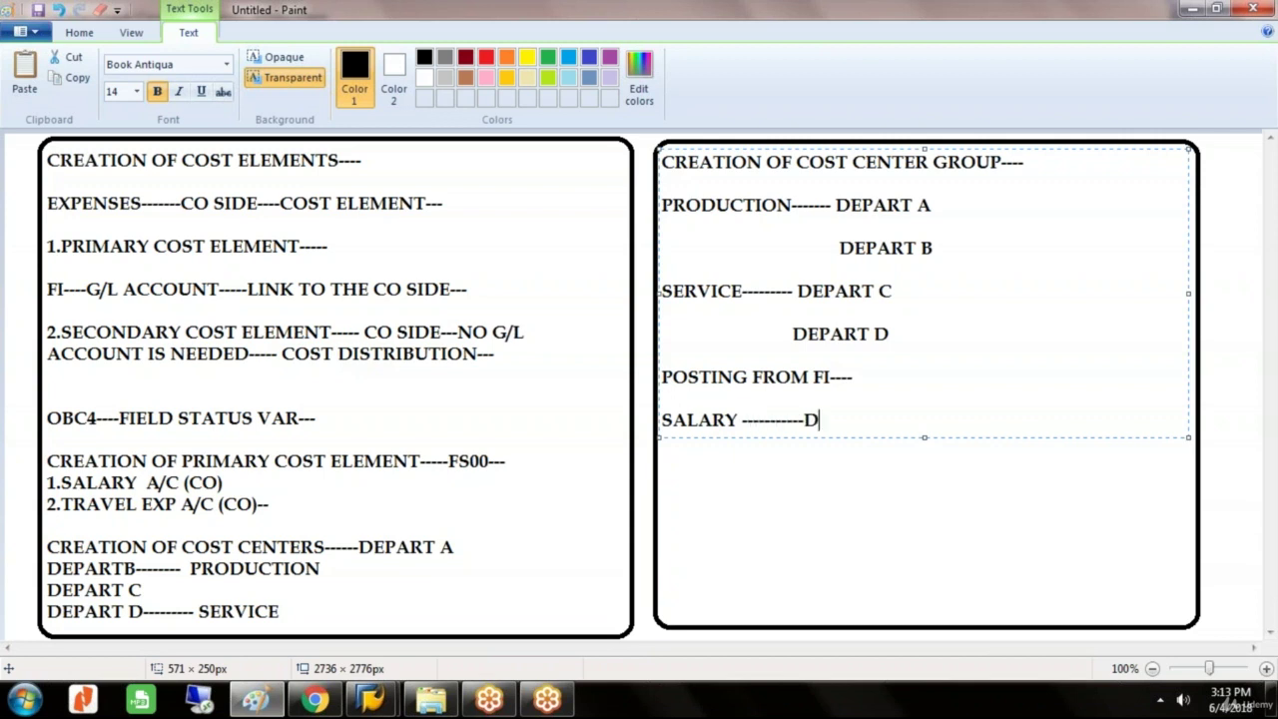
type("EPART A")
key("Return")
type("SAL")
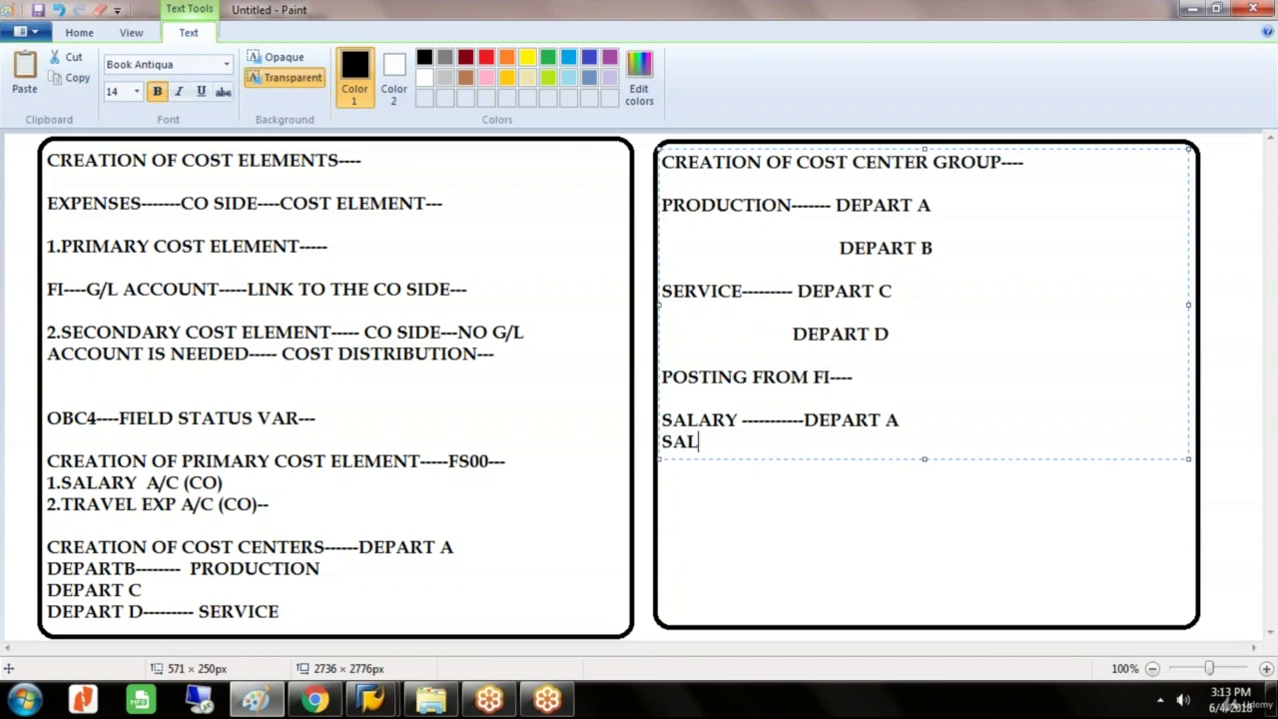
type("ARY  --DEPA")
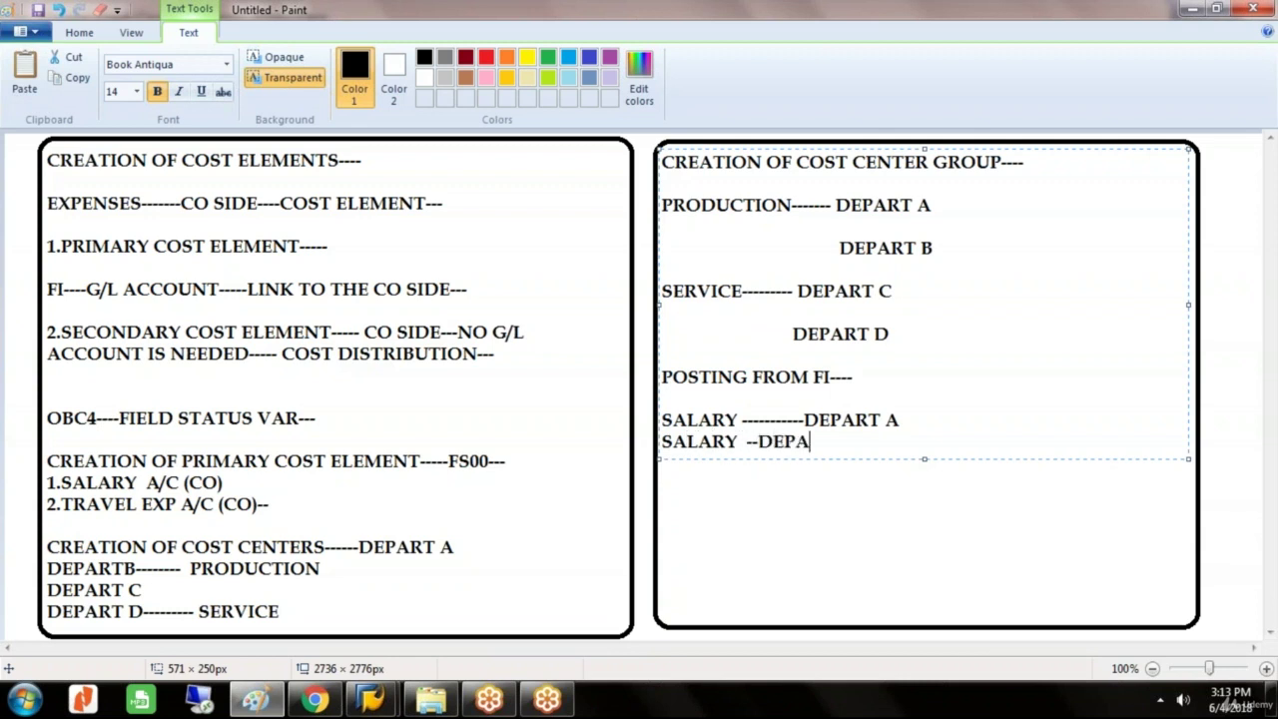
type("RT B")
- Add the note lines "TRAVEL EXP-----DEPART C" and "TRAVEL EXP-----DEPART D" below the salary lines
key("Return")
key("Return")
type("TR")
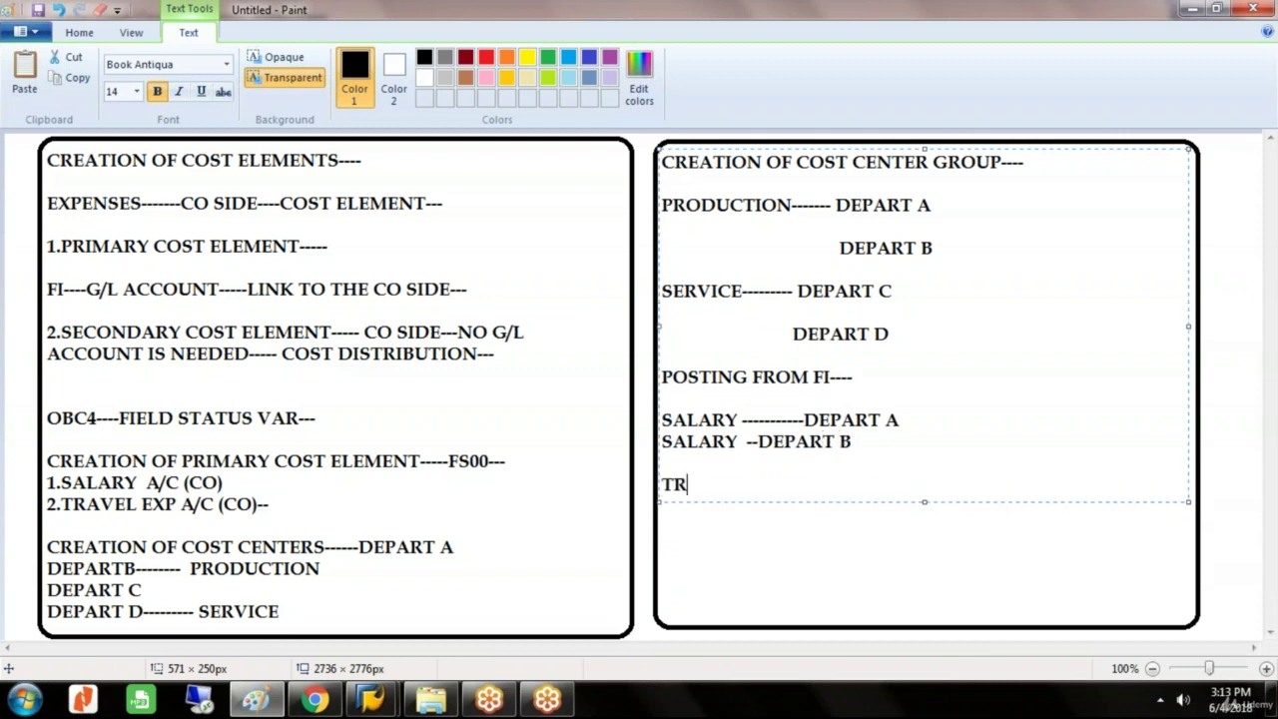
type("AVEL EX")
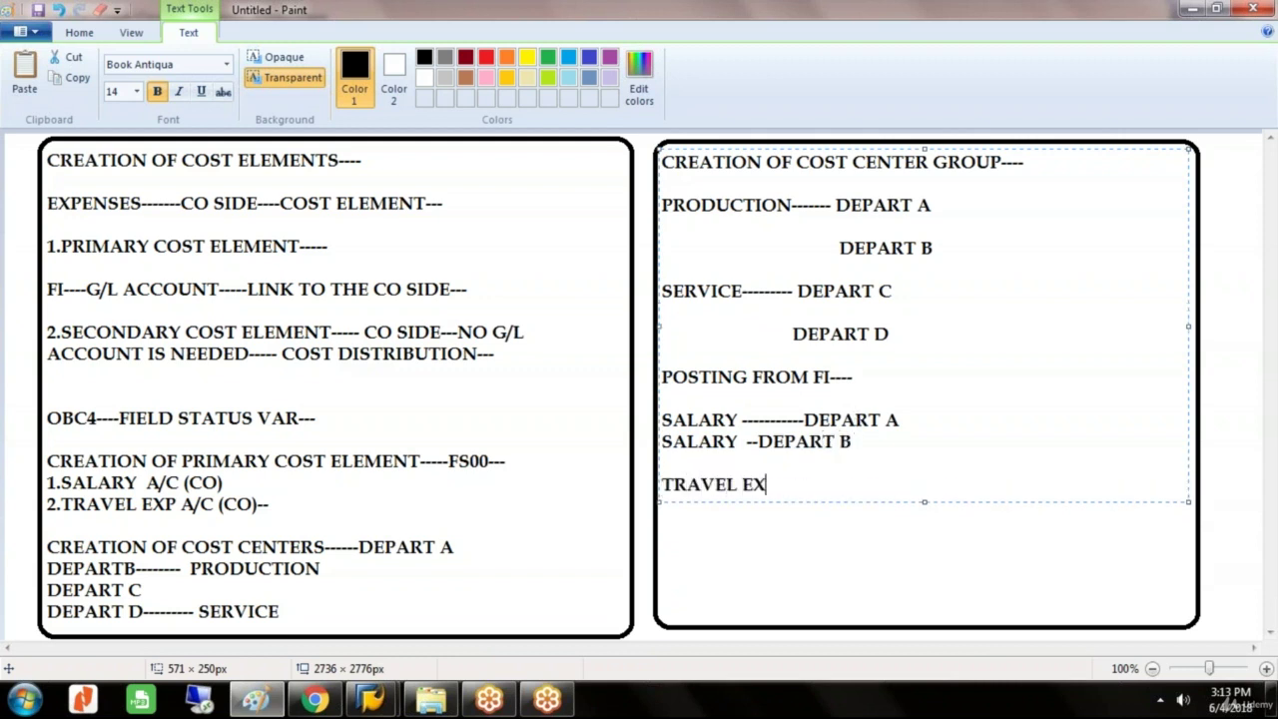
type("P-----DEPART ")
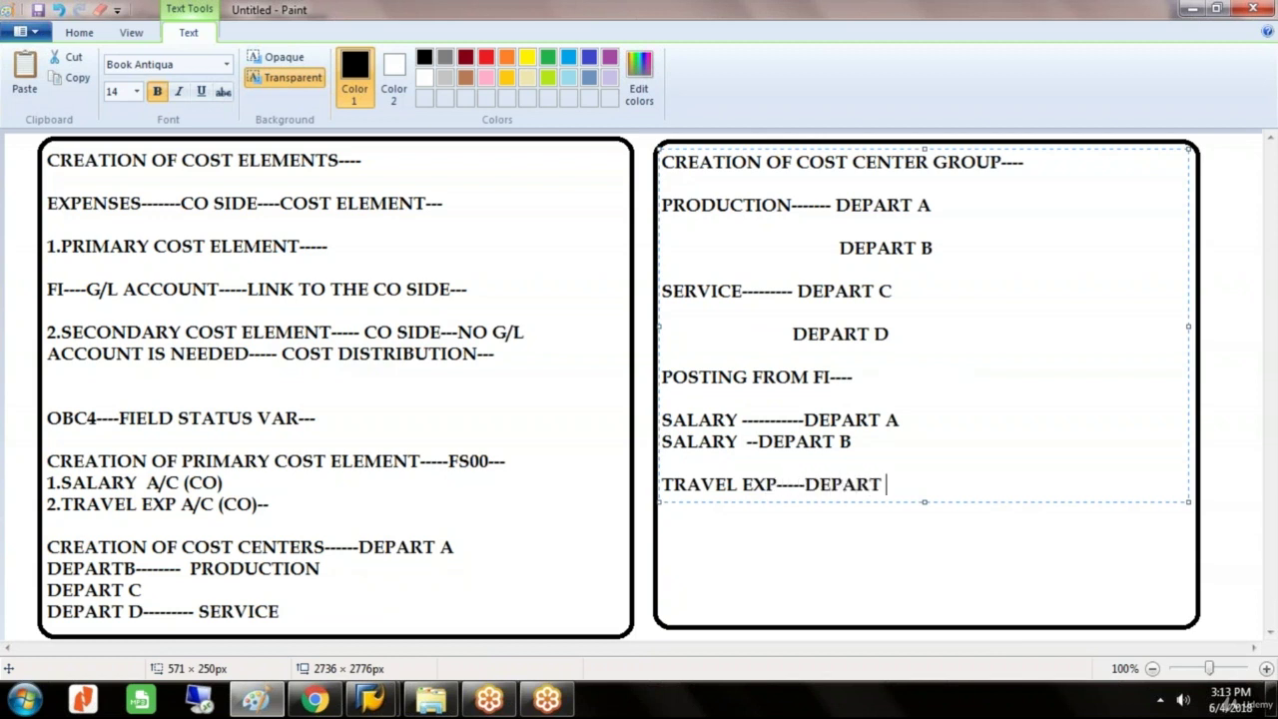
type("C")
key("Return")
type("TRA")
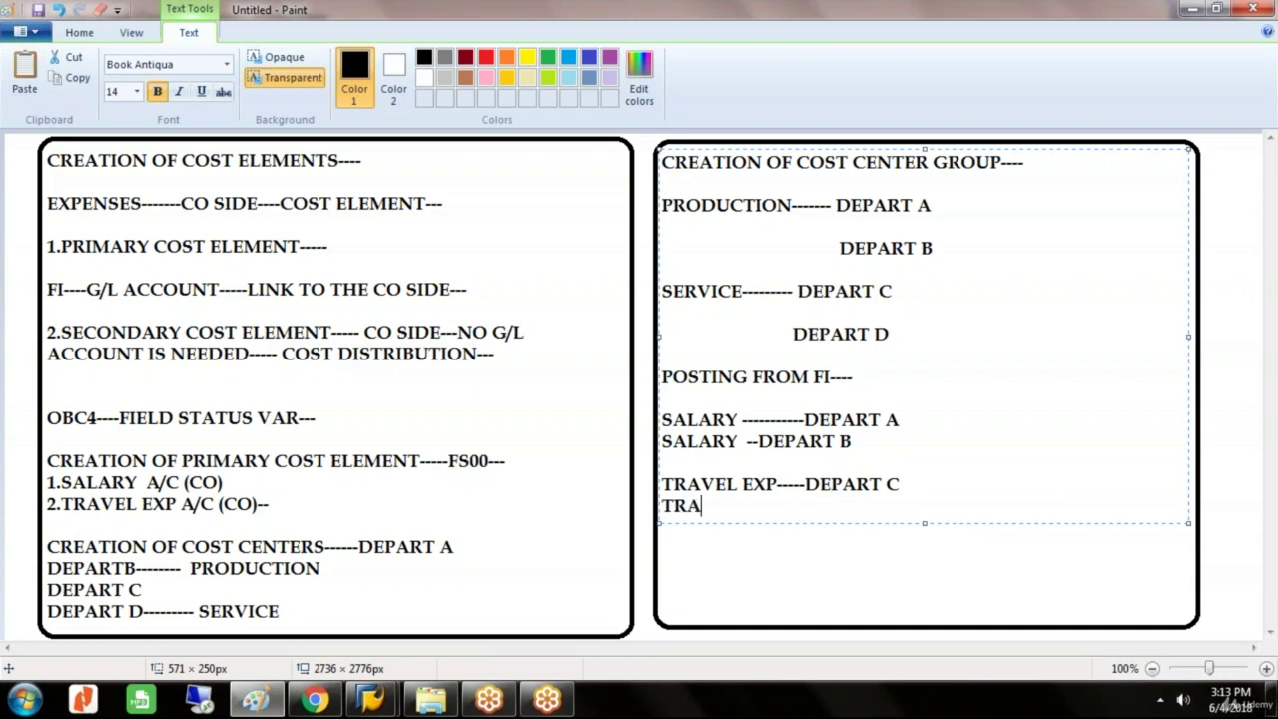
type("VEL EXP-----D")
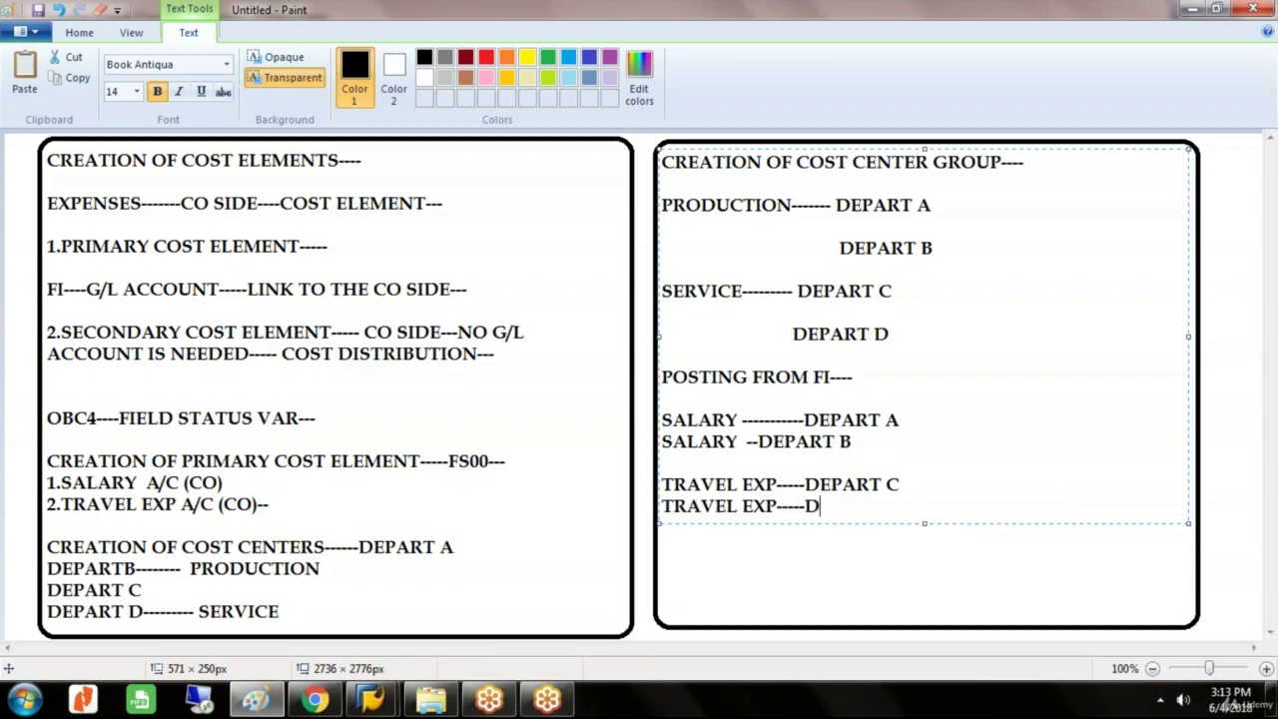
type("EPART D")
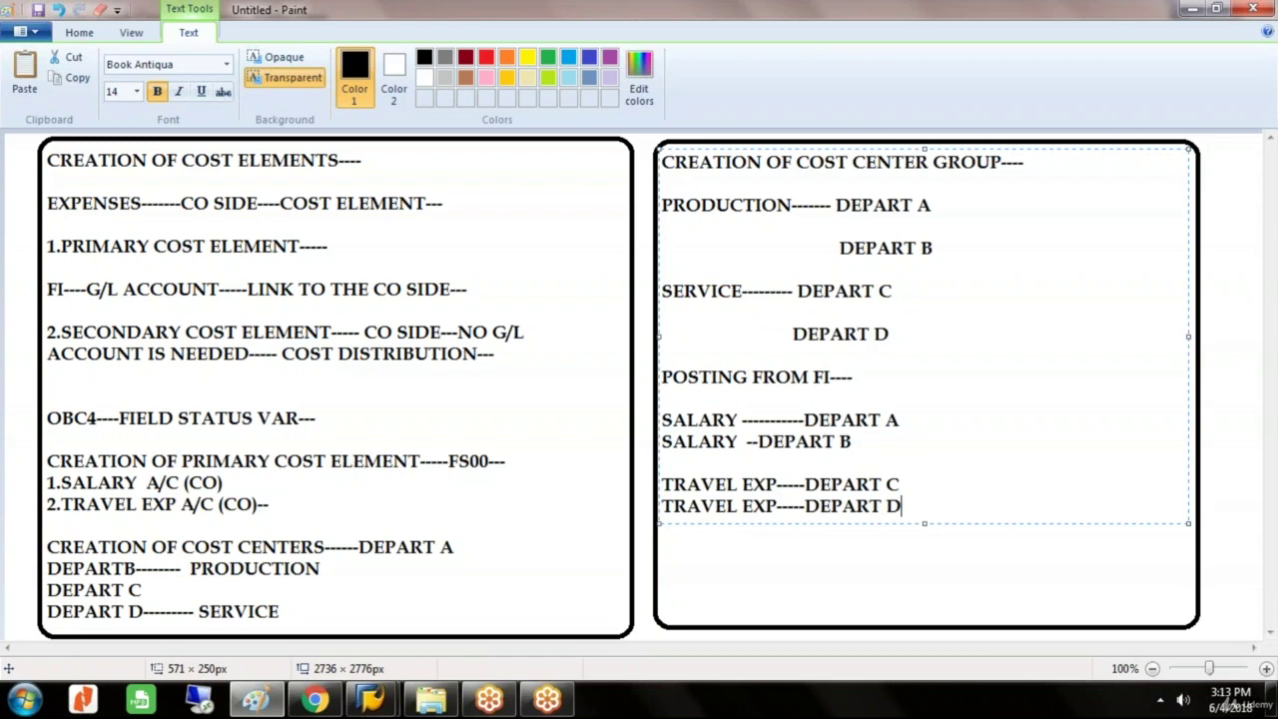
- Switch to SAP, open transaction F-02 and set the document date to 04.06.2018
mouse_move(371, 699)
left_click(428, 645)
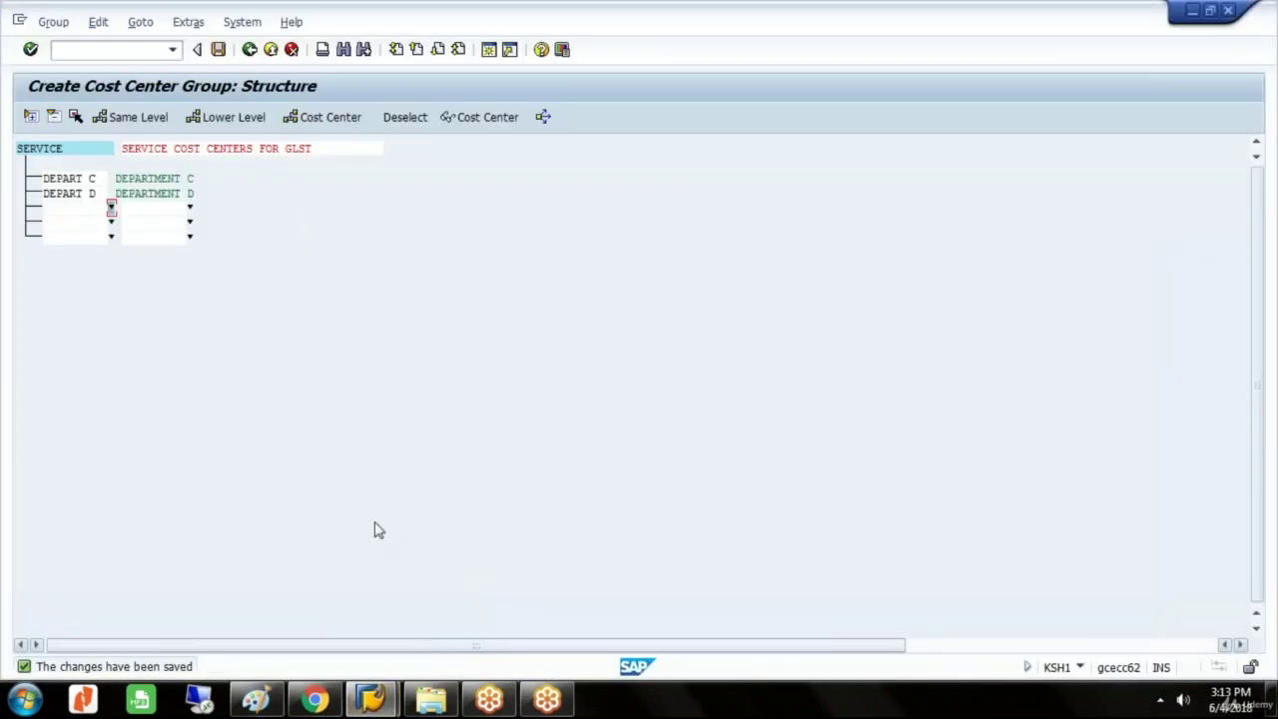
left_click(115, 50)
type("/NF-02")
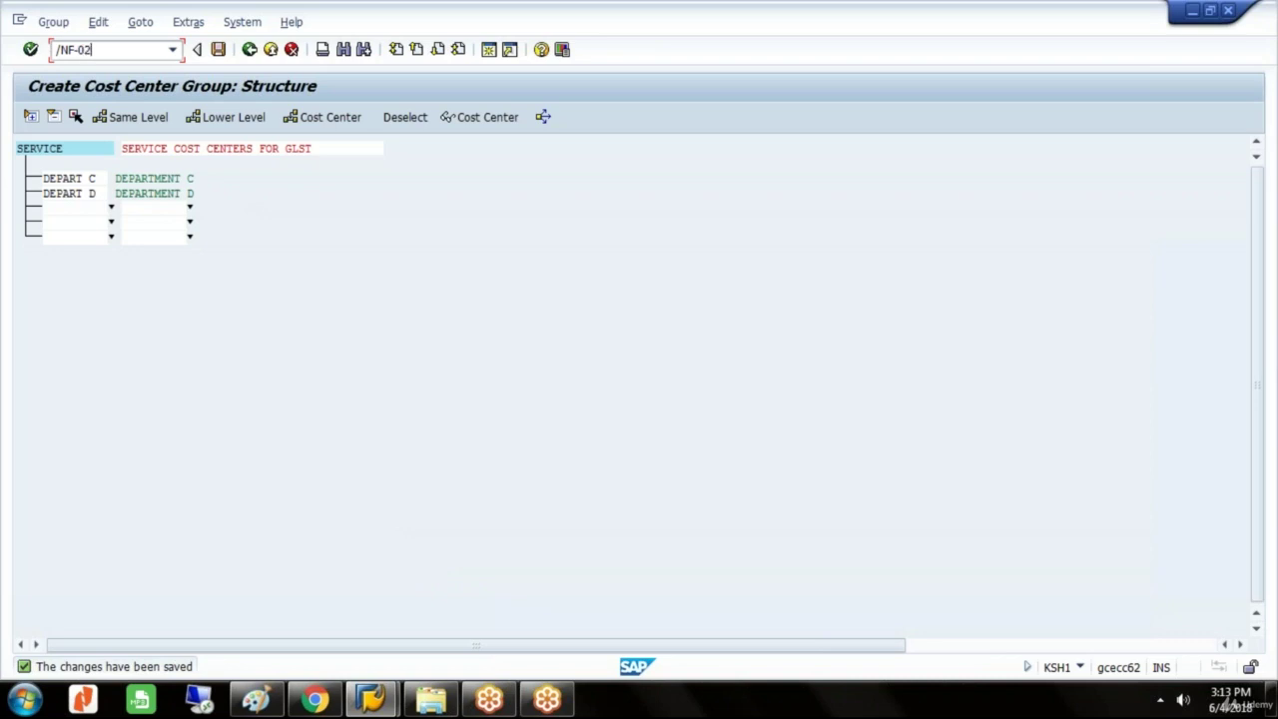
key("Return")
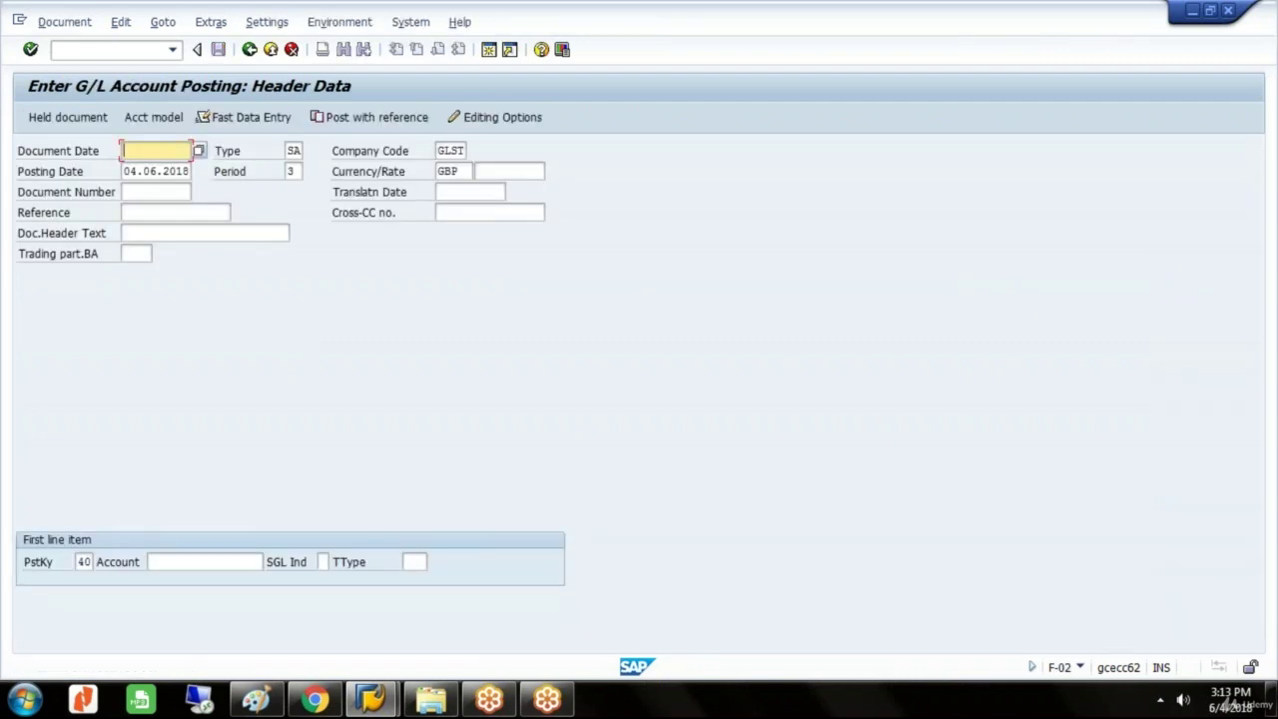
type("04.06.2018")
- Look up G/L account 500008, SALARY A/C (CO), for the first line item and continue to its item details
left_click(214, 561)
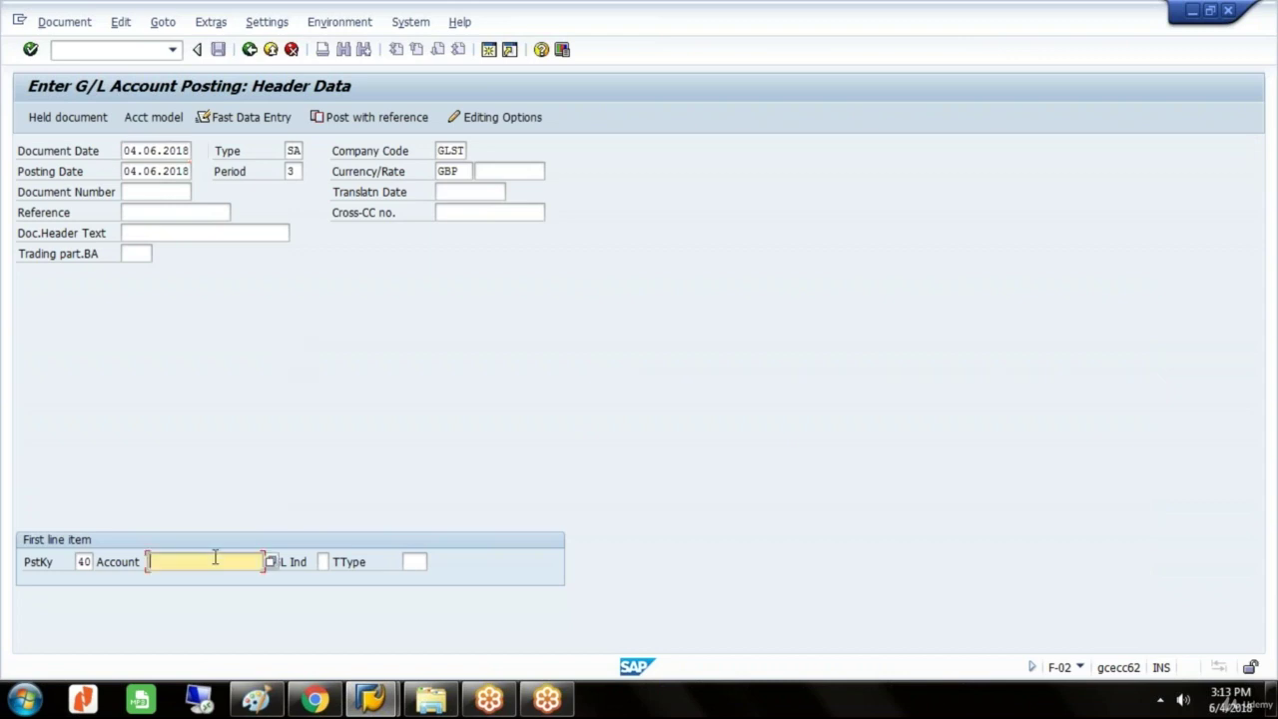
left_click(271, 562)
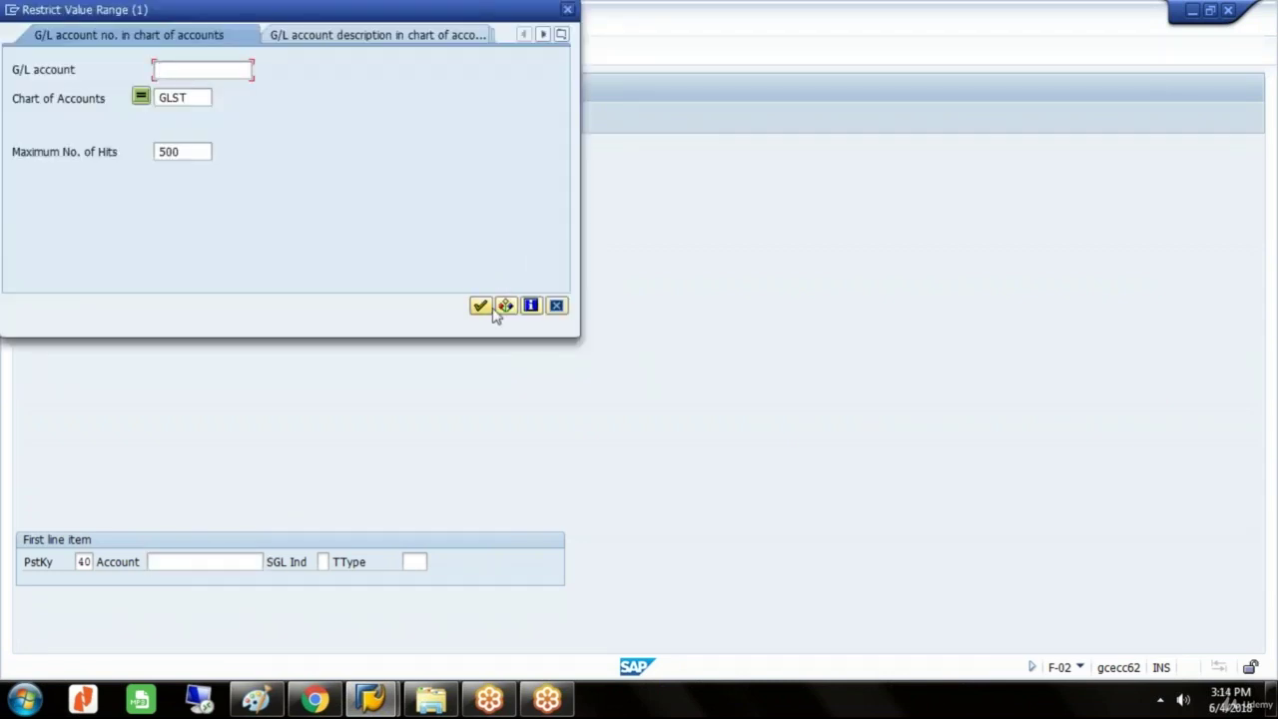
left_click(478, 307)
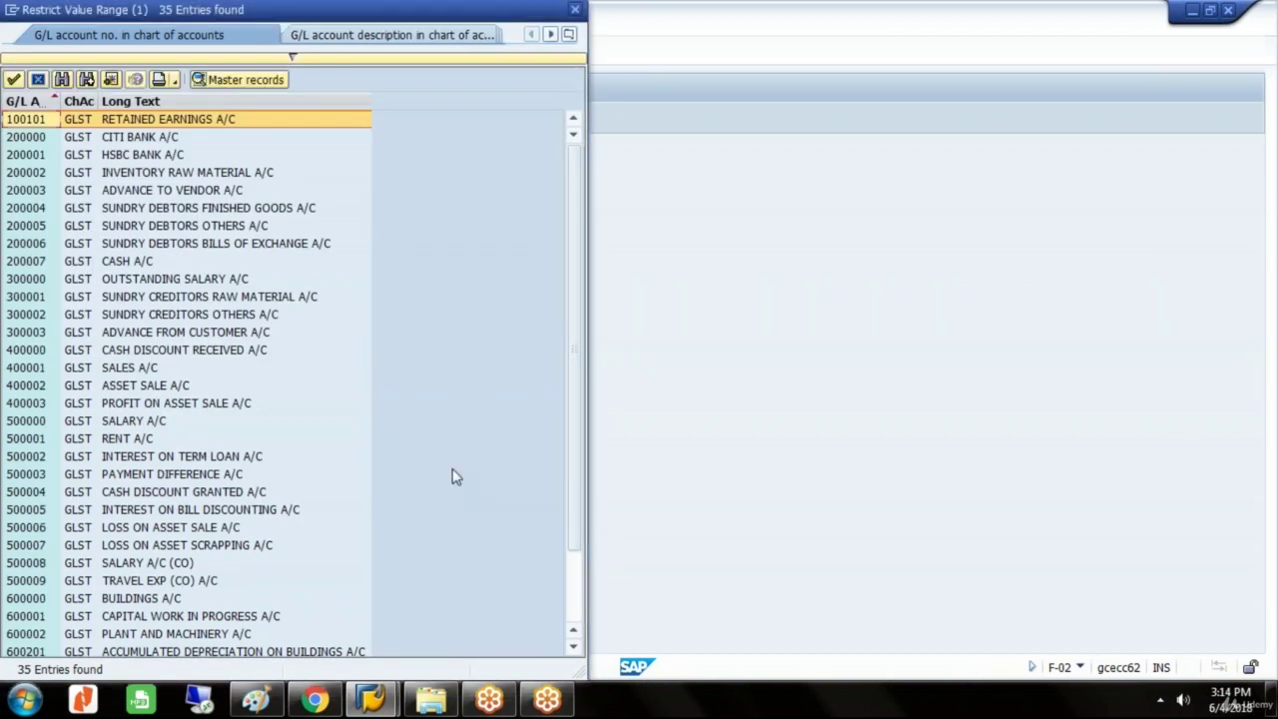
left_click(137, 566)
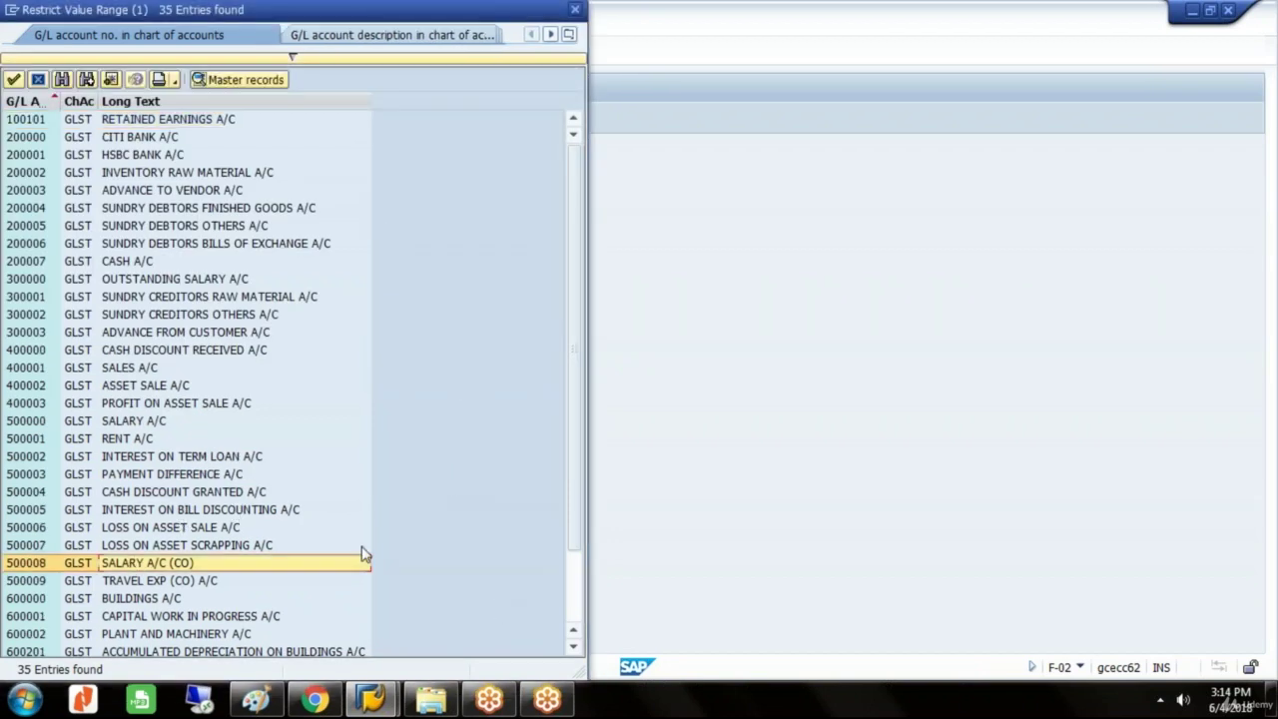
double_click(218, 564)
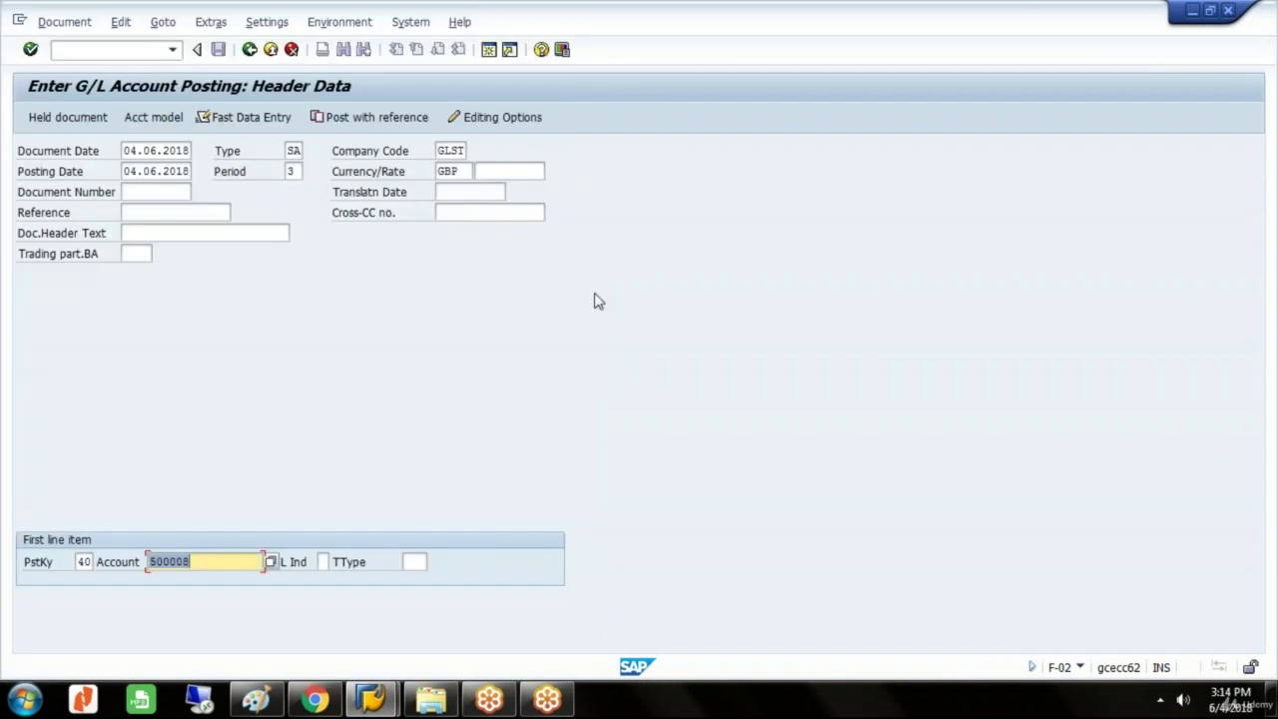
key("Return")
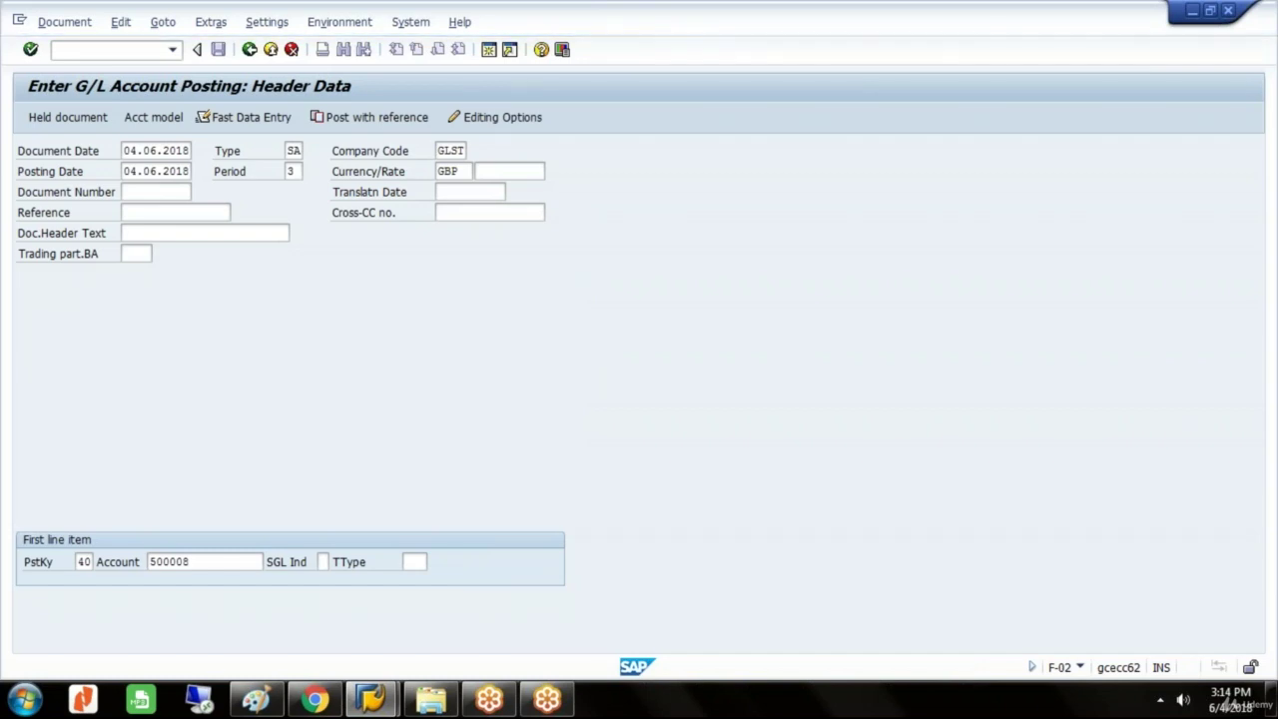
- Fill the salary debit item with amount 750000, cost center DEPART A and text SALARY PAYMENT
type("7")
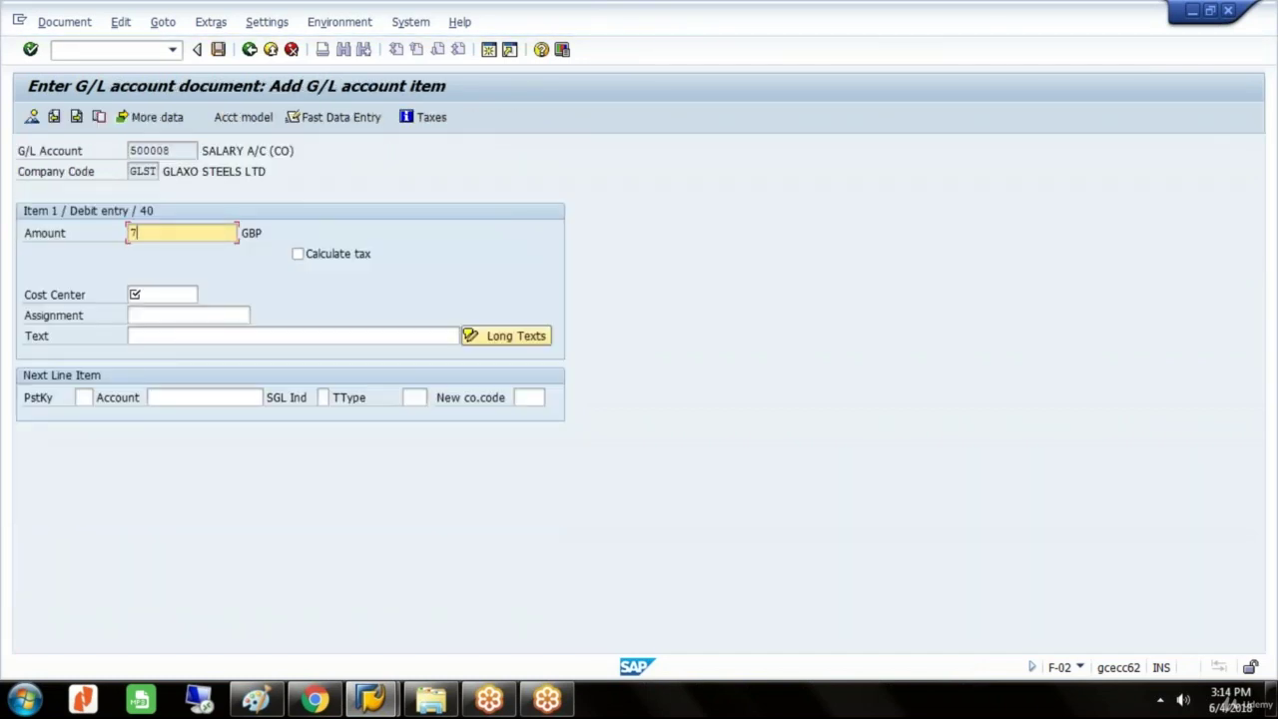
type("50000")
left_click(166, 296)
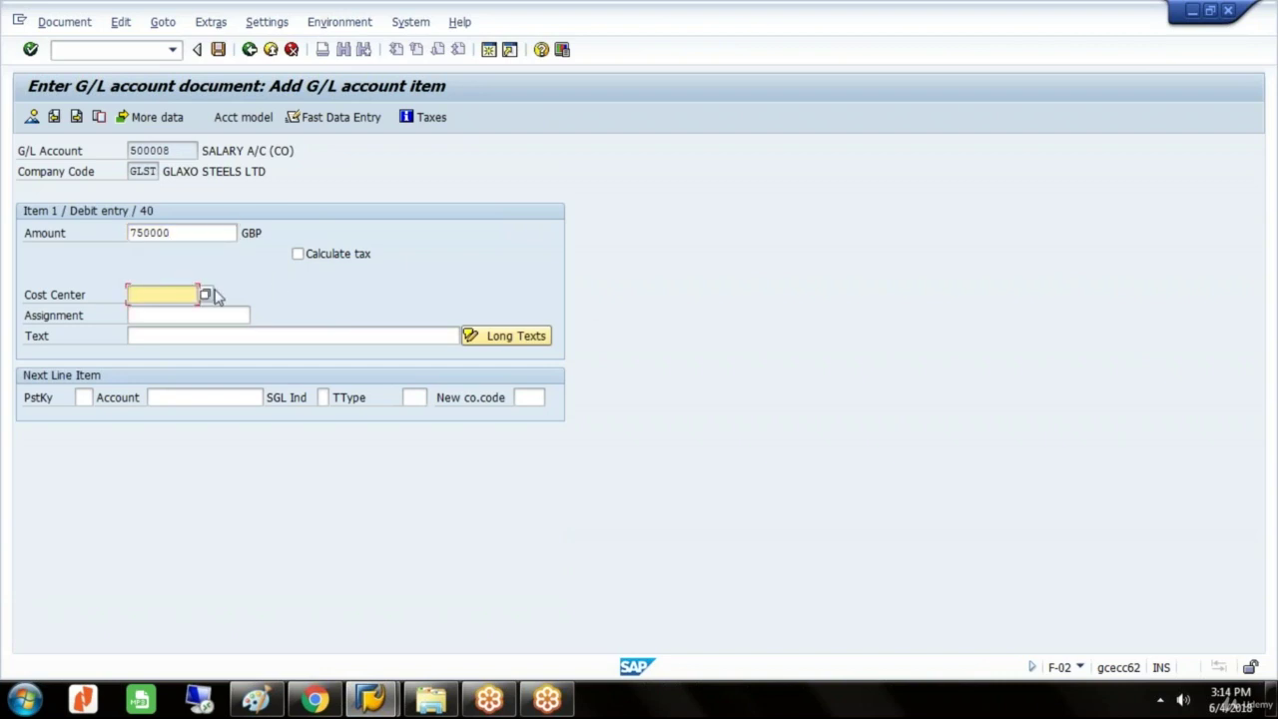
left_click(206, 293)
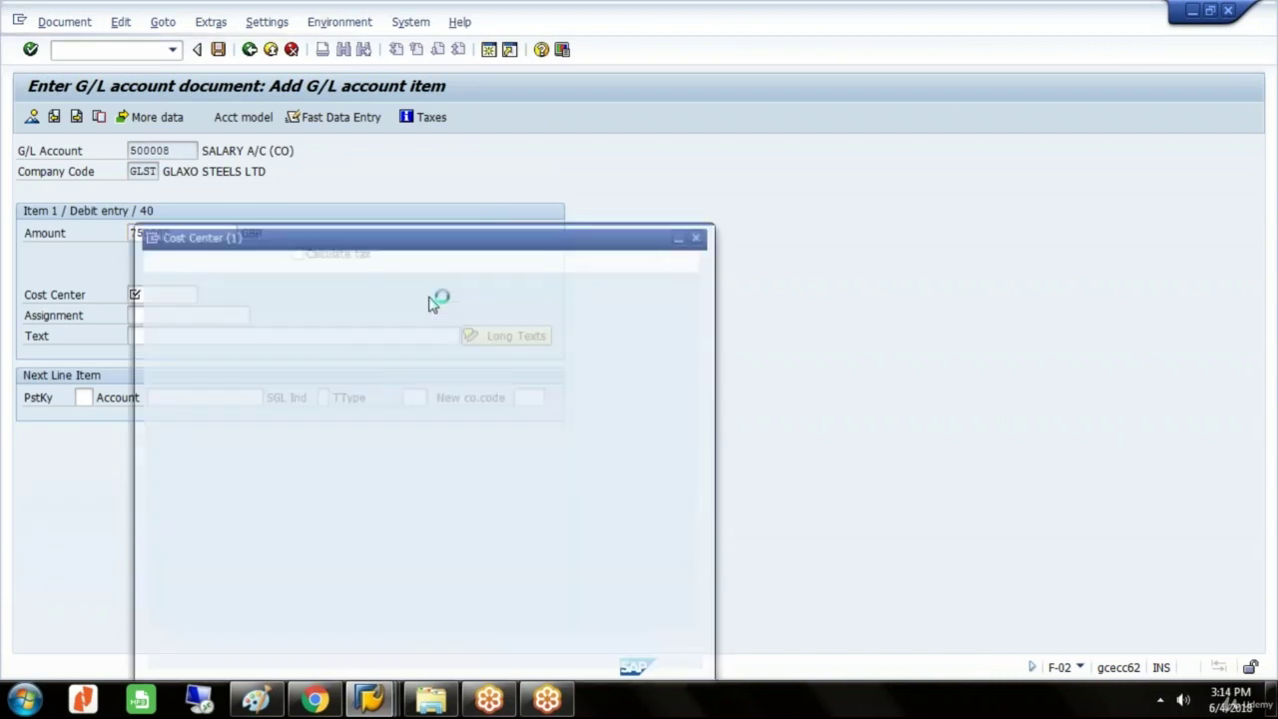
left_click(615, 649)
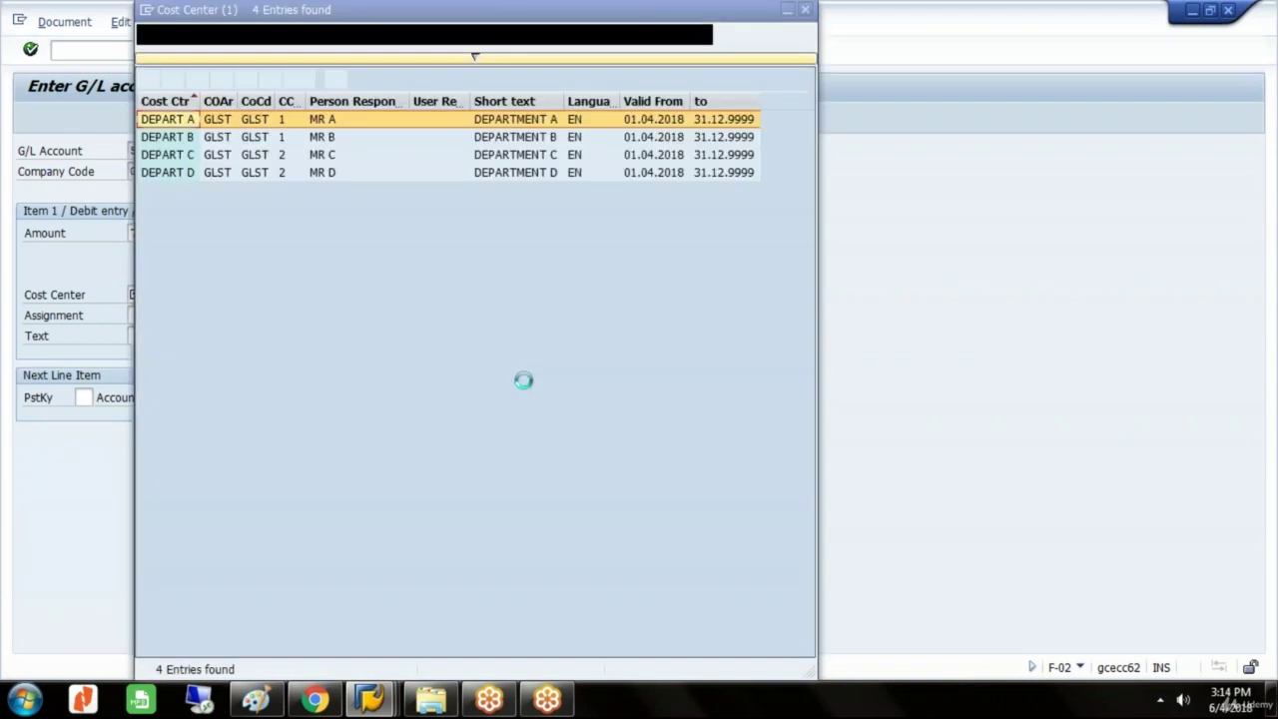
double_click(193, 119)
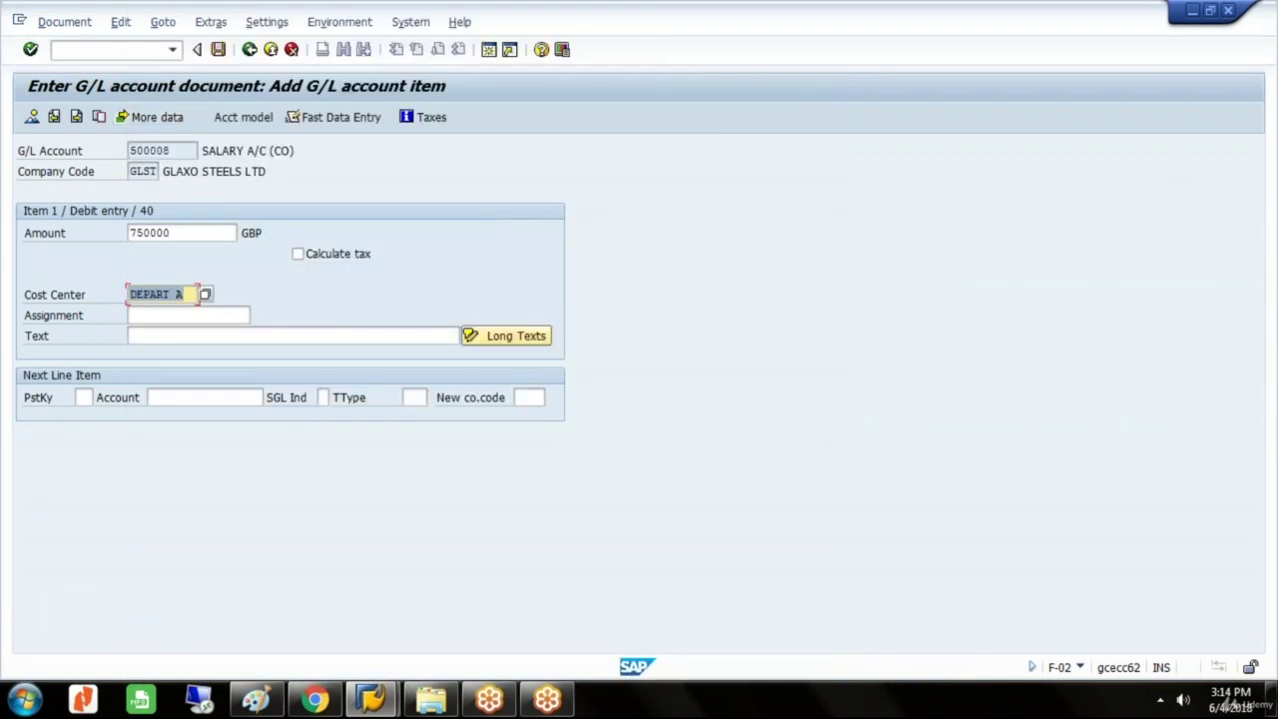
left_click(161, 337)
type("SA")
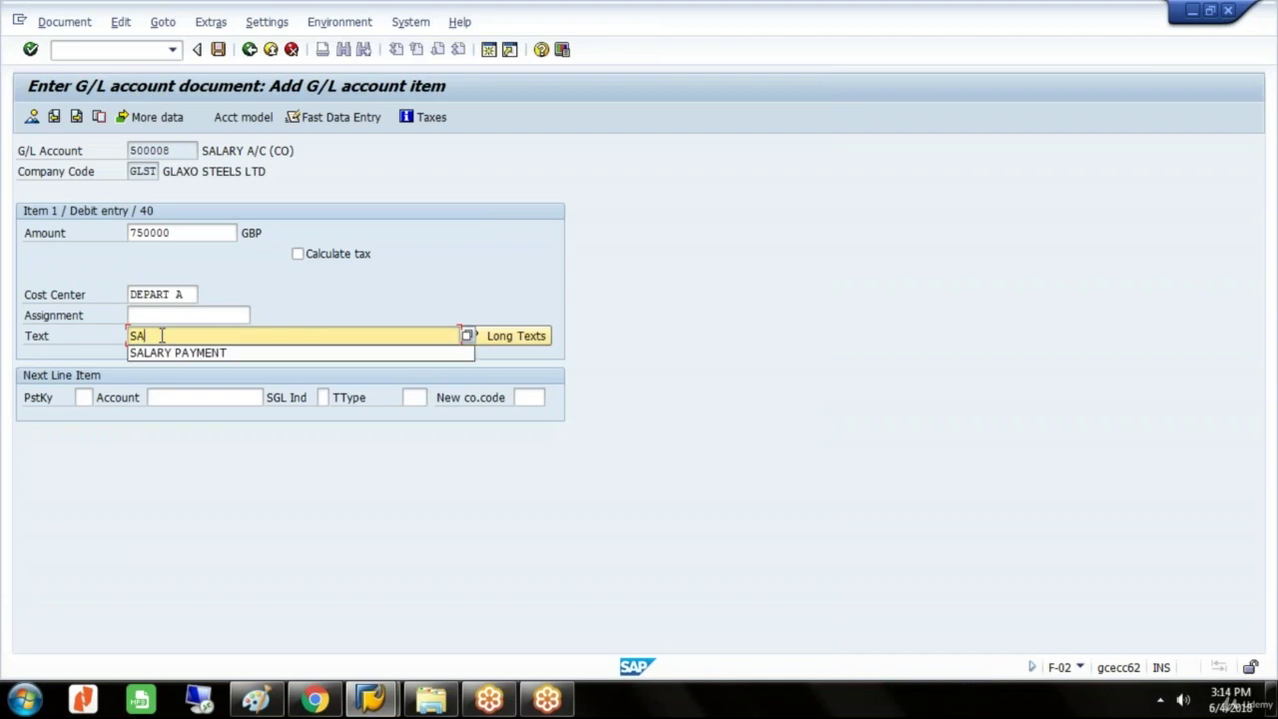
left_click(163, 355)
- Add a credit item with posting key 50 on G/L account 200000 (CITI BANK A/C), with amount * and text +
left_click(86, 398)
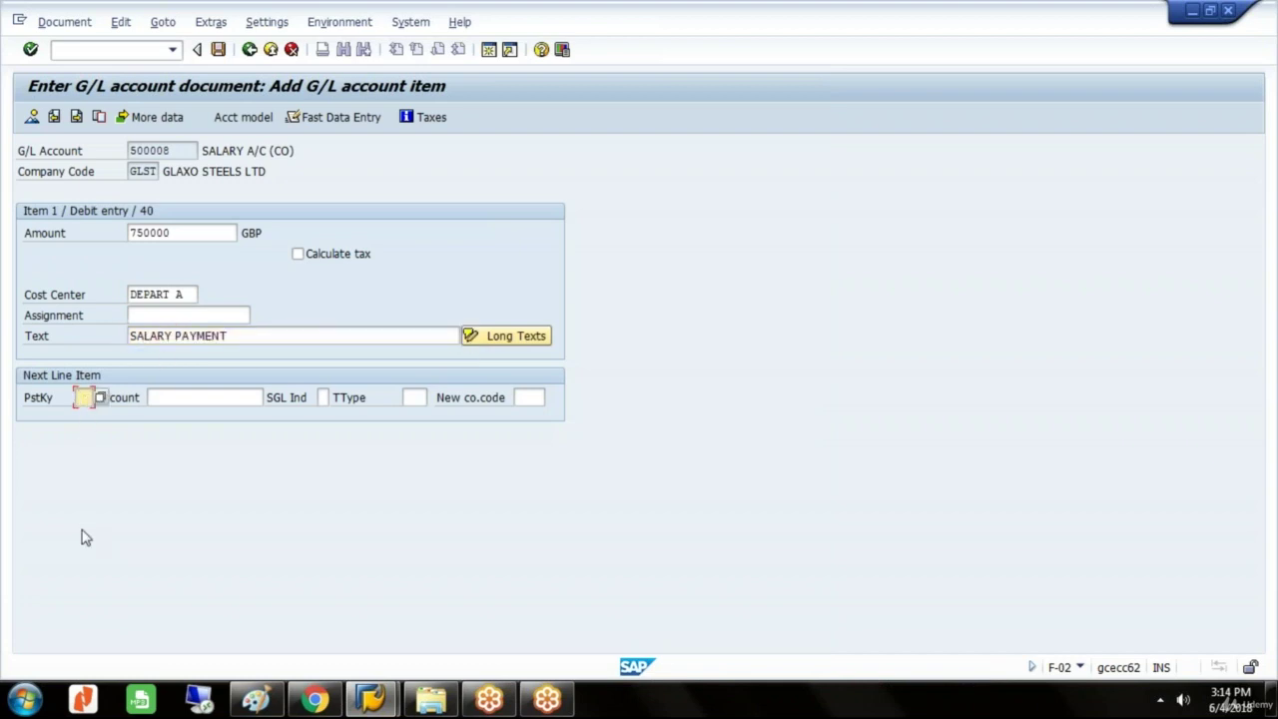
type("50")
left_click(236, 400)
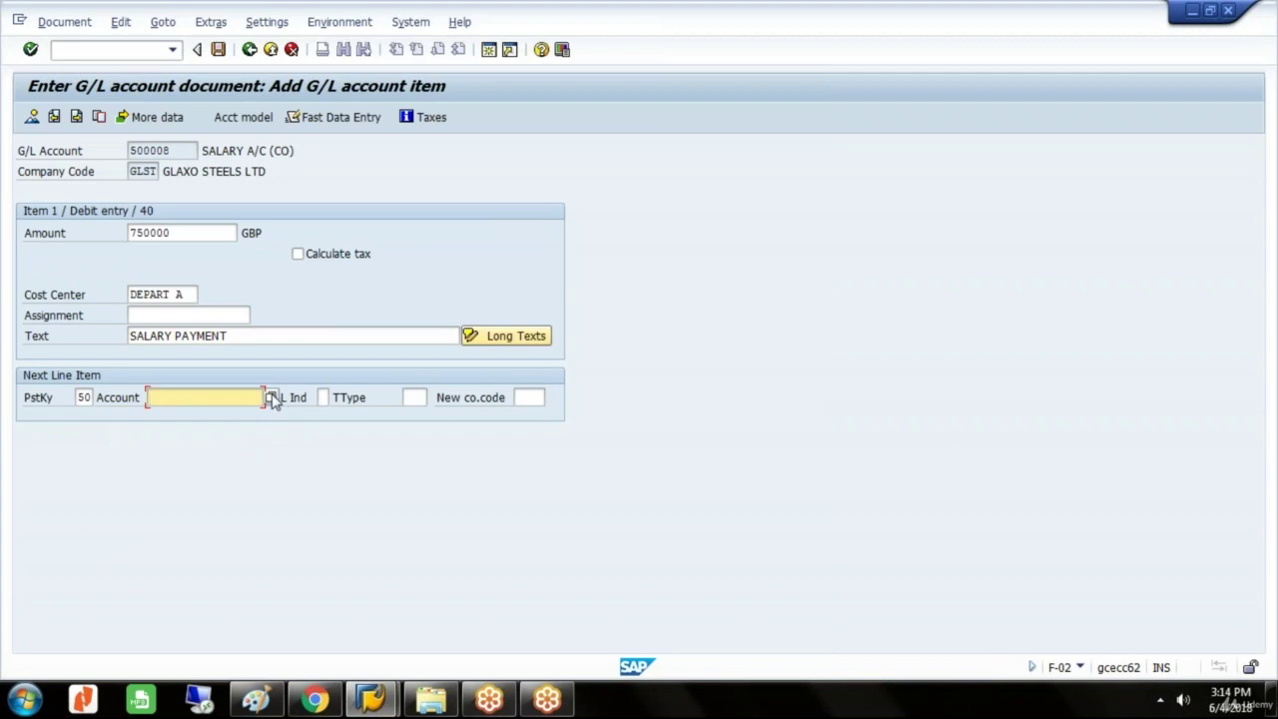
type("200000")
key("Return")
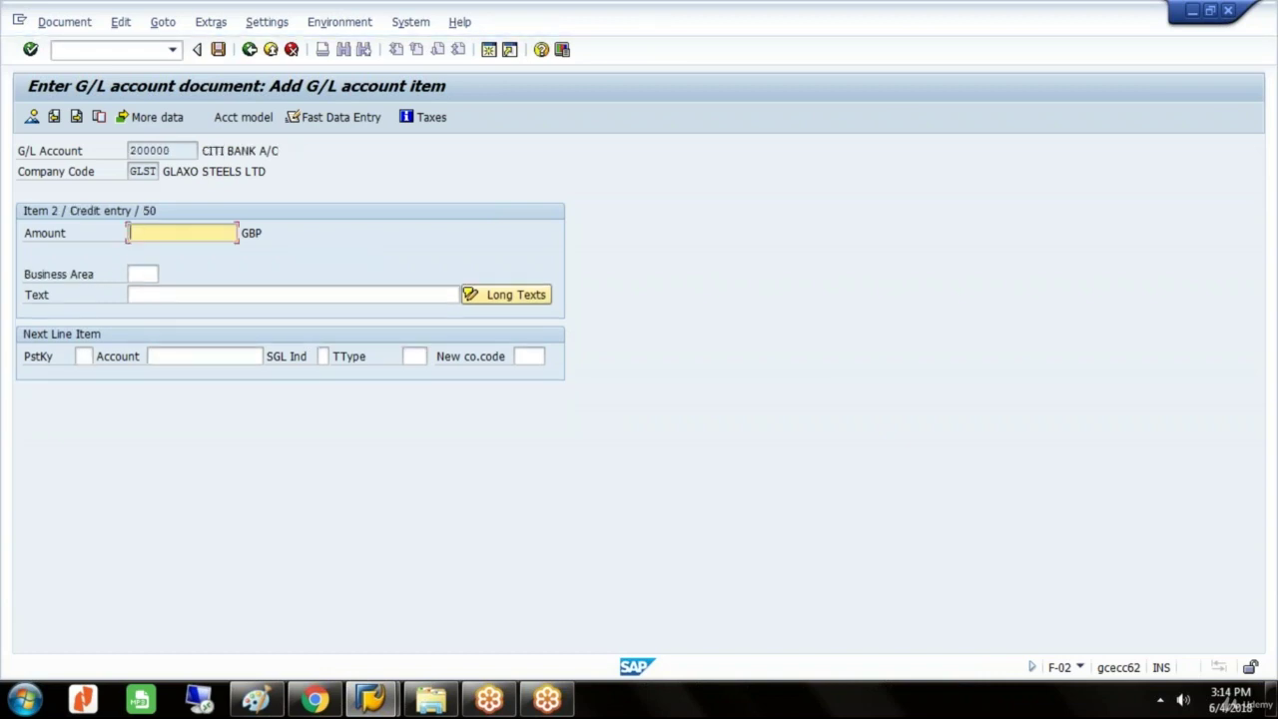
type("*")
left_click(264, 295)
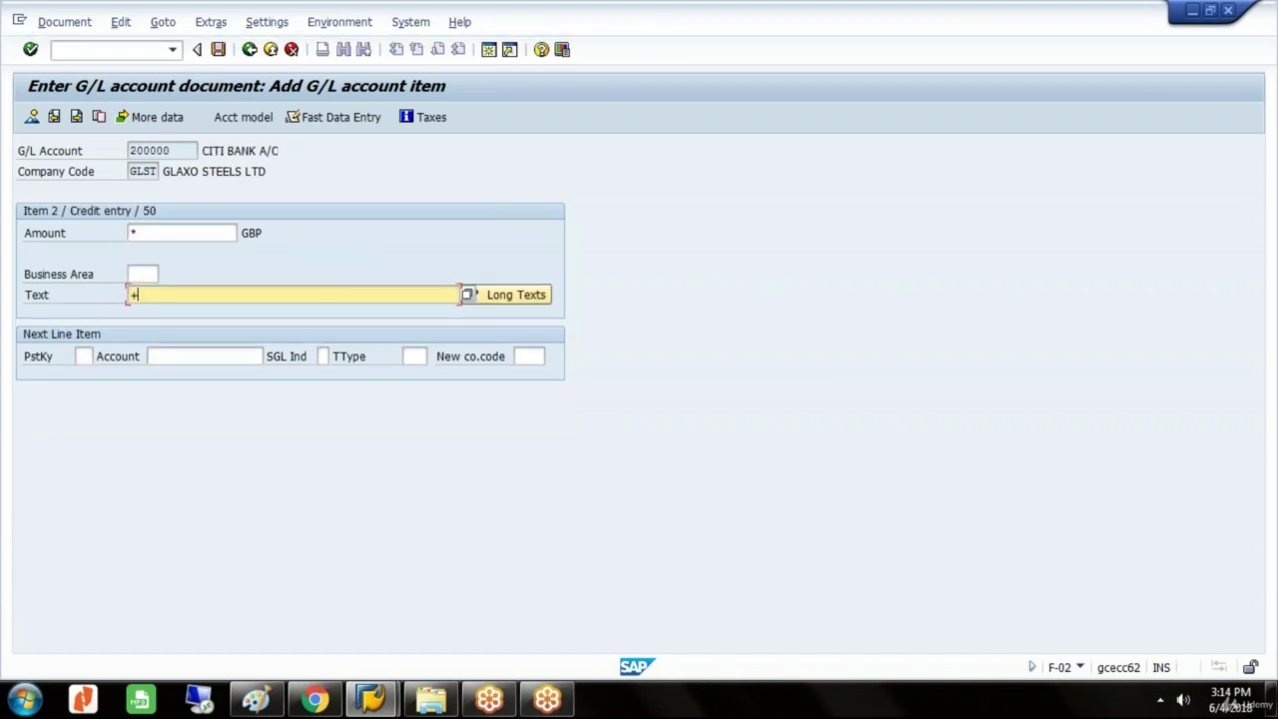
- Simulate the DEPART A salary document and post it
left_click(64, 22)
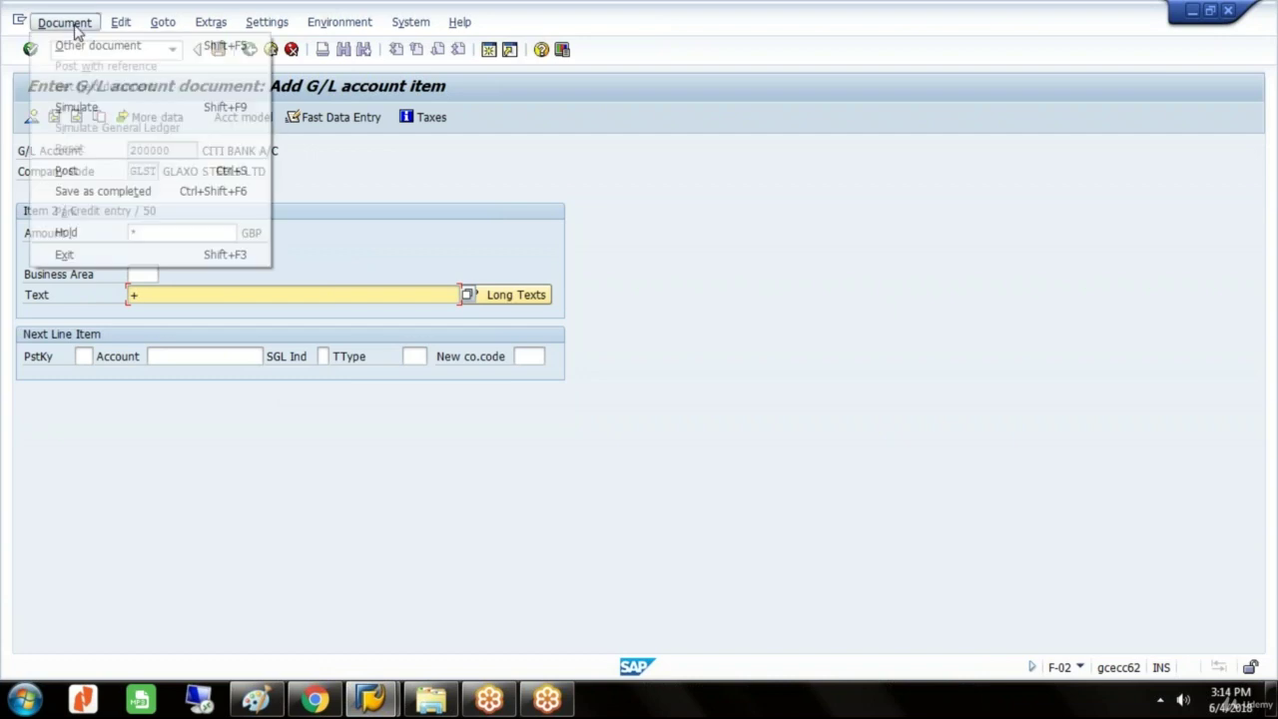
left_click(80, 107)
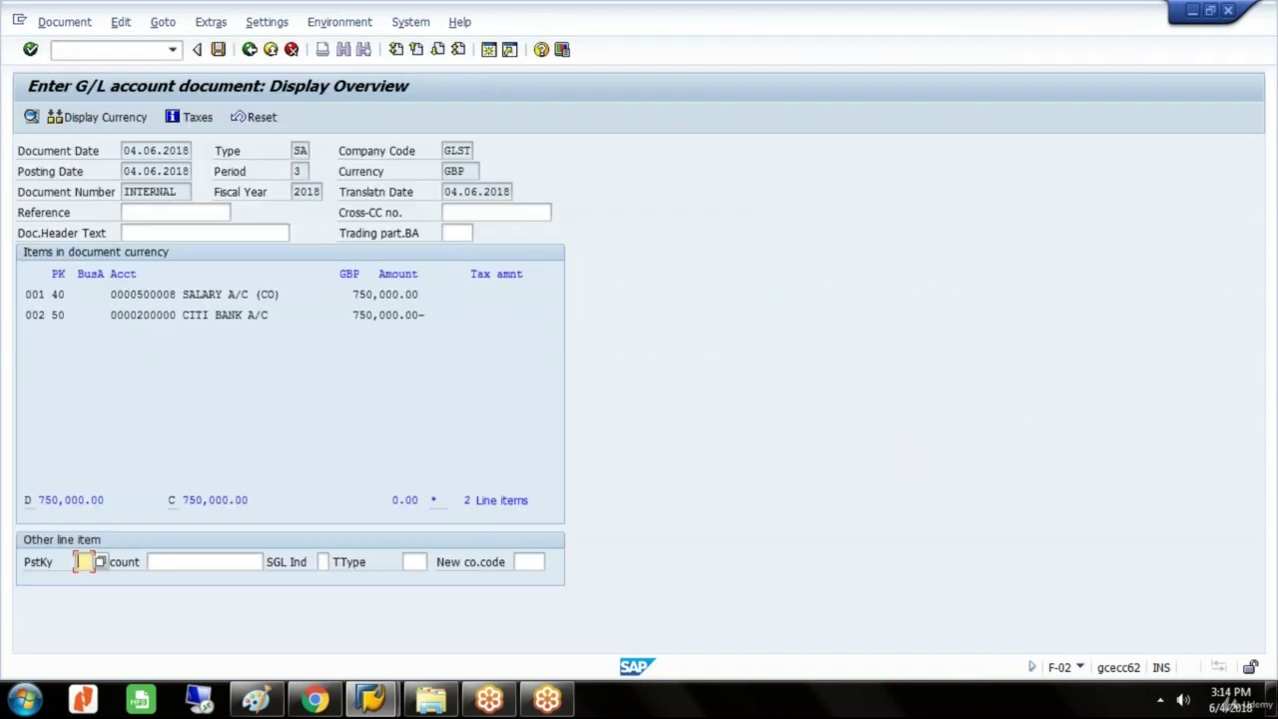
key("ctrl+s")
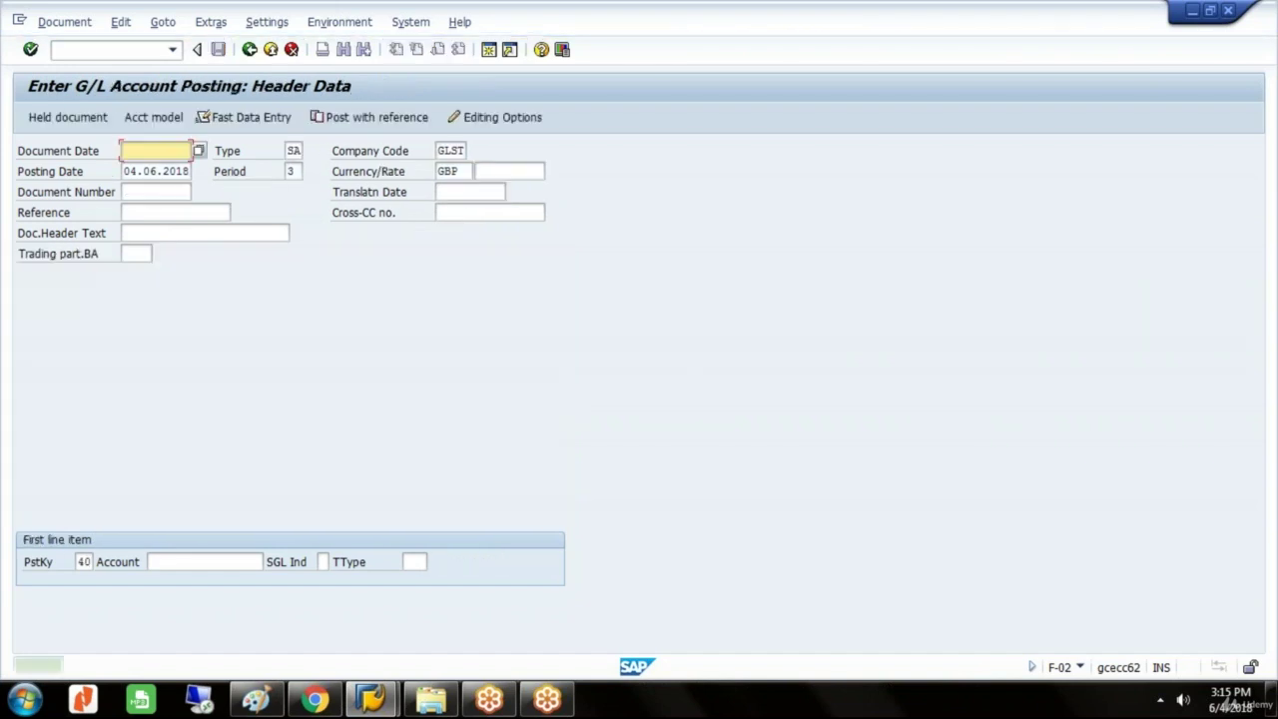
- Start another posting with document date 04.06.2018 and G/L account 500008 as the first line item
type("04")
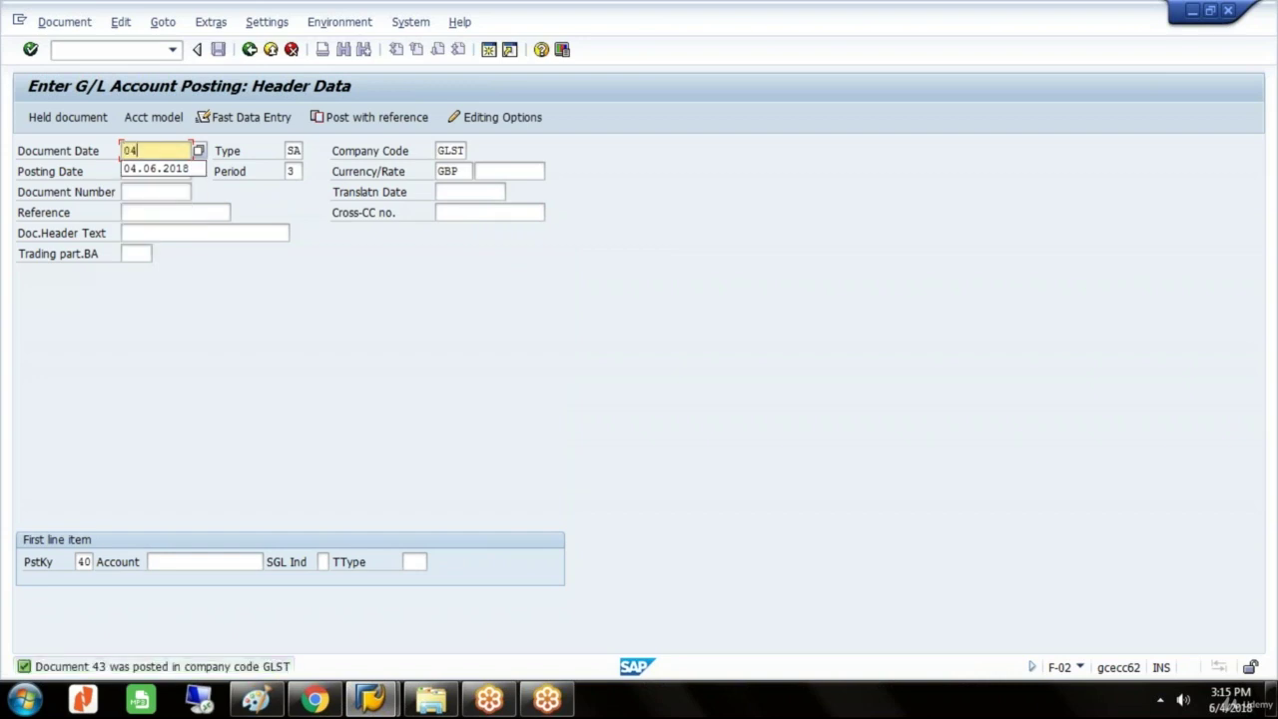
key("Down")
key("Return")
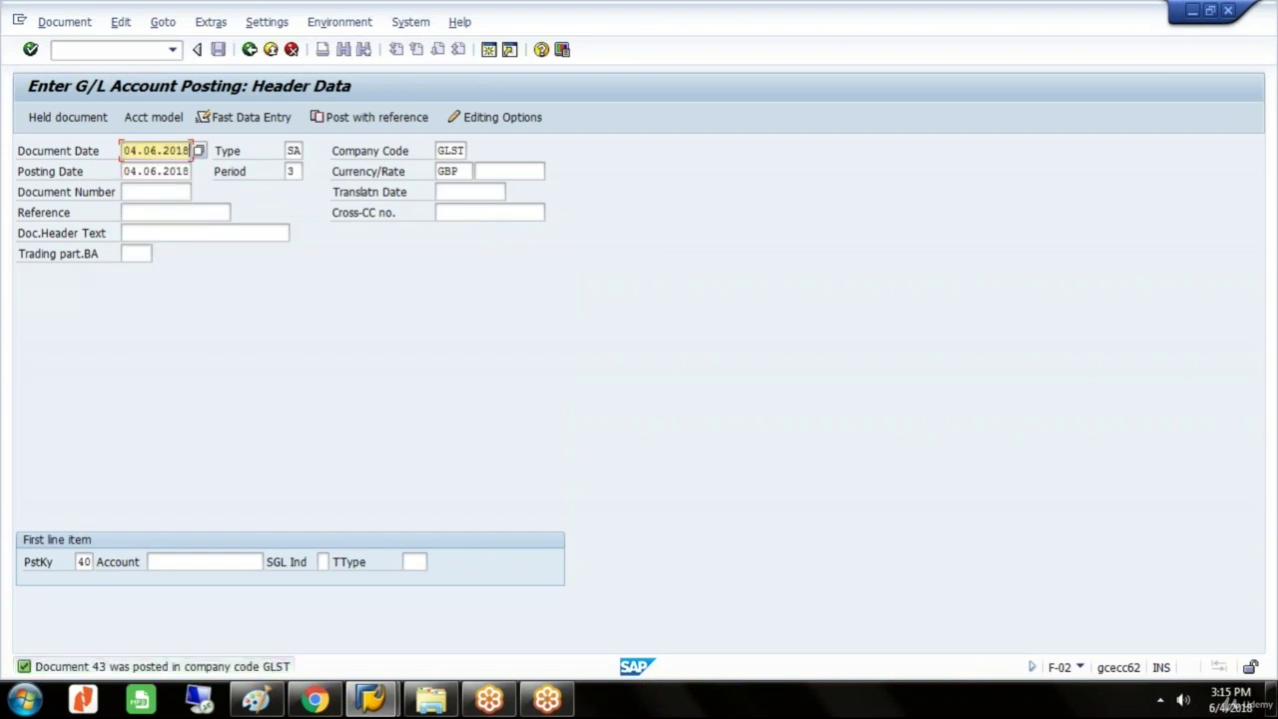
key("Tab")
key("Tab")
key("Tab")
key("Tab")
key("Tab")
key("Tab")
key("Tab")
key("Tab")
key("Tab")
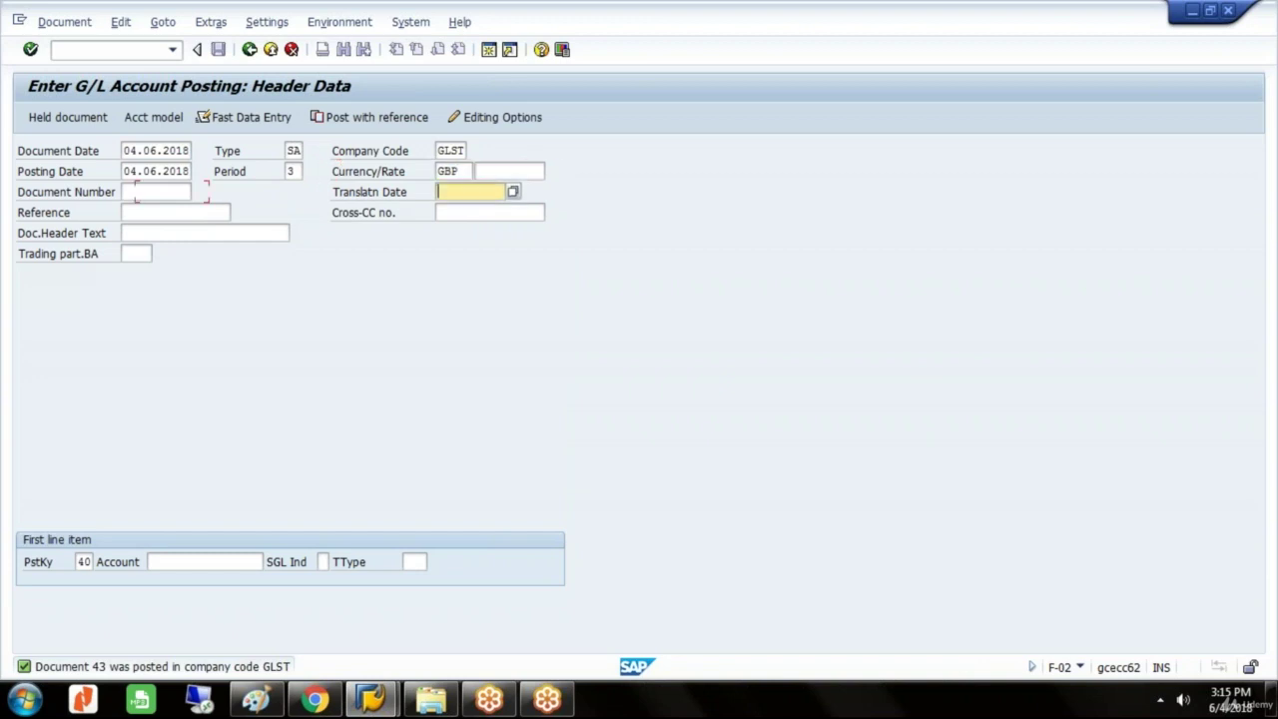
key("Tab")
key("Tab")
key("Tab")
type("5")
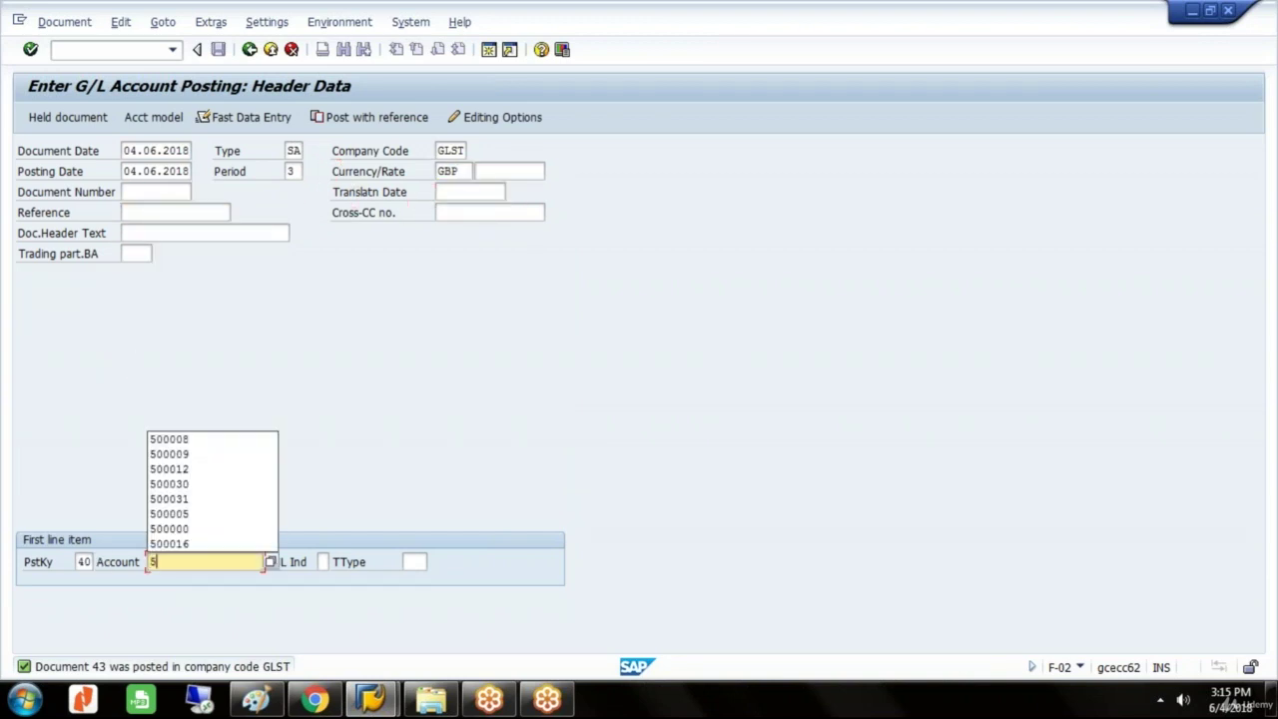
left_click(195, 439)
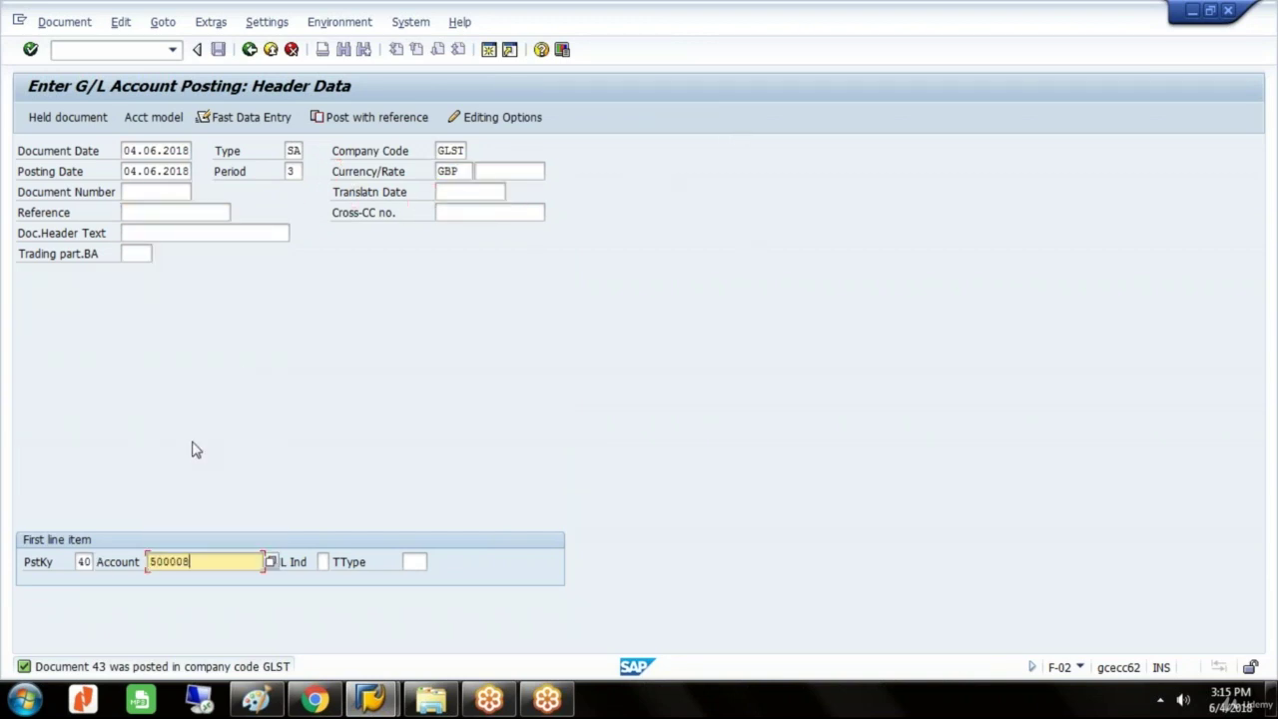
key("Return")
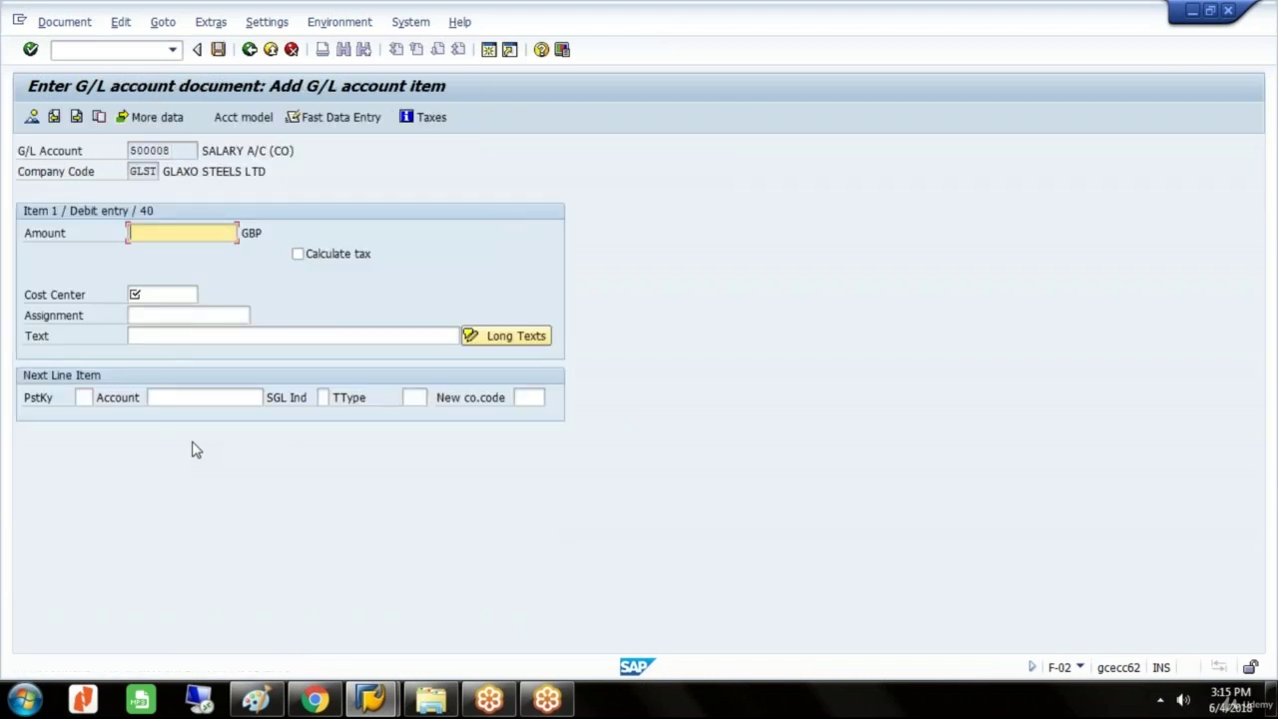
- Fill the salary debit item with amount 650000, cost center DEPART B and text SALARY PAYMENT
type("650000")
left_click(164, 295)
type("D")
key("Down")
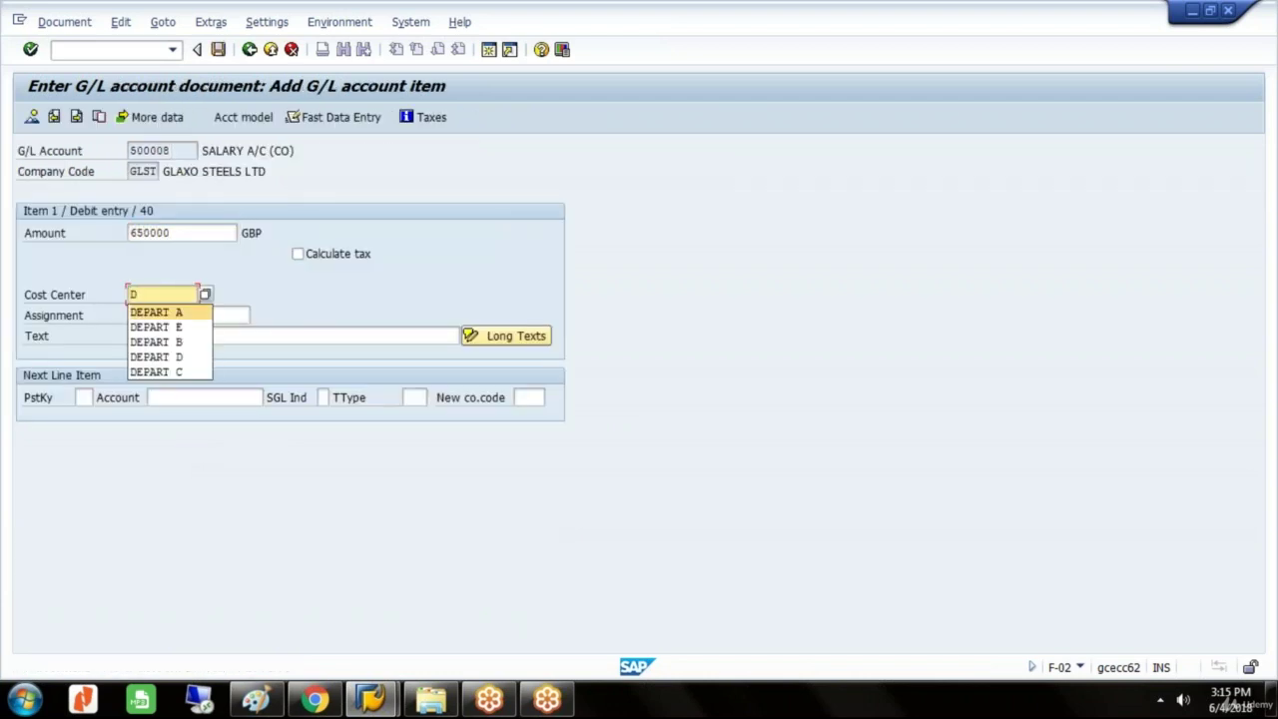
key("Down")
key("Down")
key("Return")
left_click(157, 335)
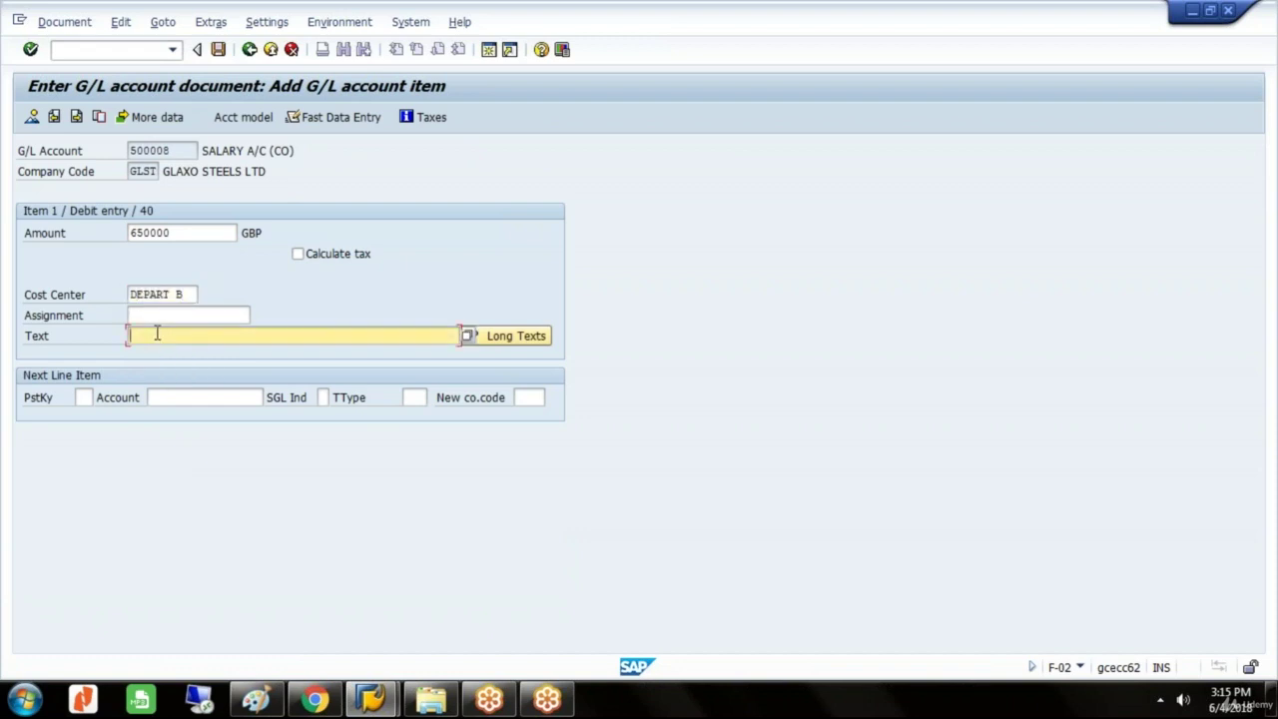
type("S")
key("Down")
key("Return")
- Add a credit item with posting key 50 on G/L account 200000 (CITI BANK A/C), with amount * and text +
left_click(83, 397)
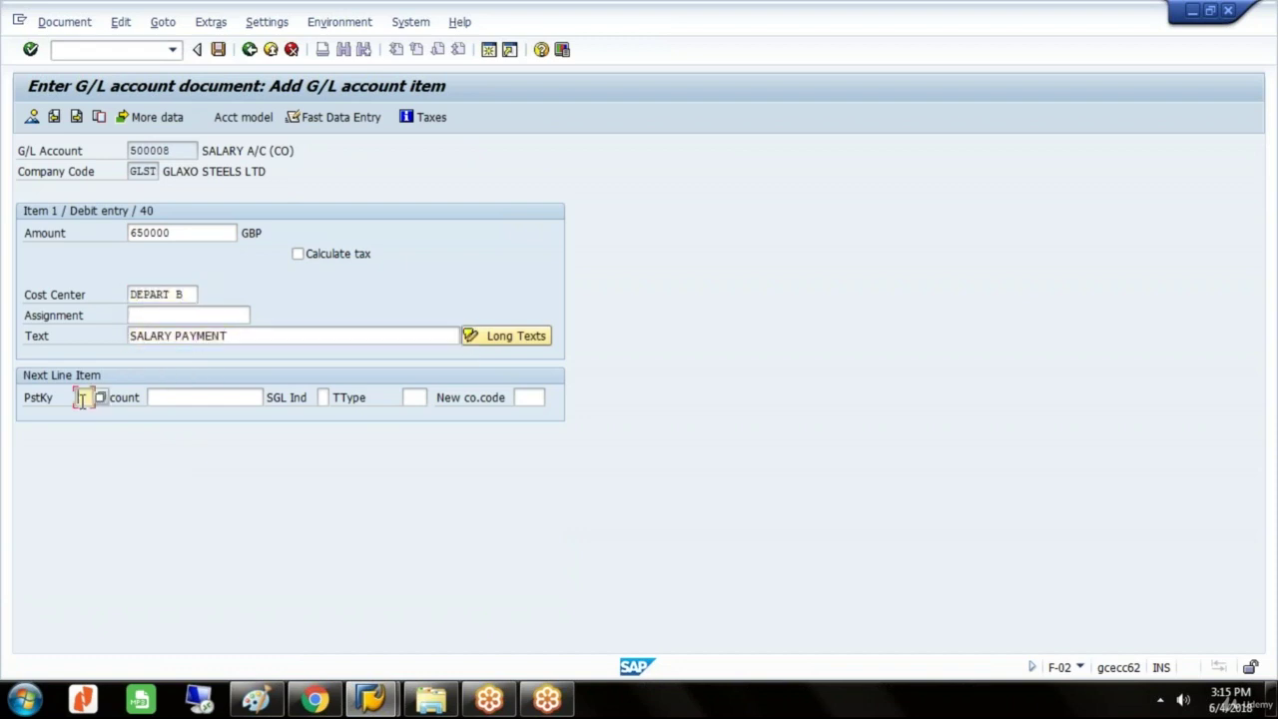
type("50")
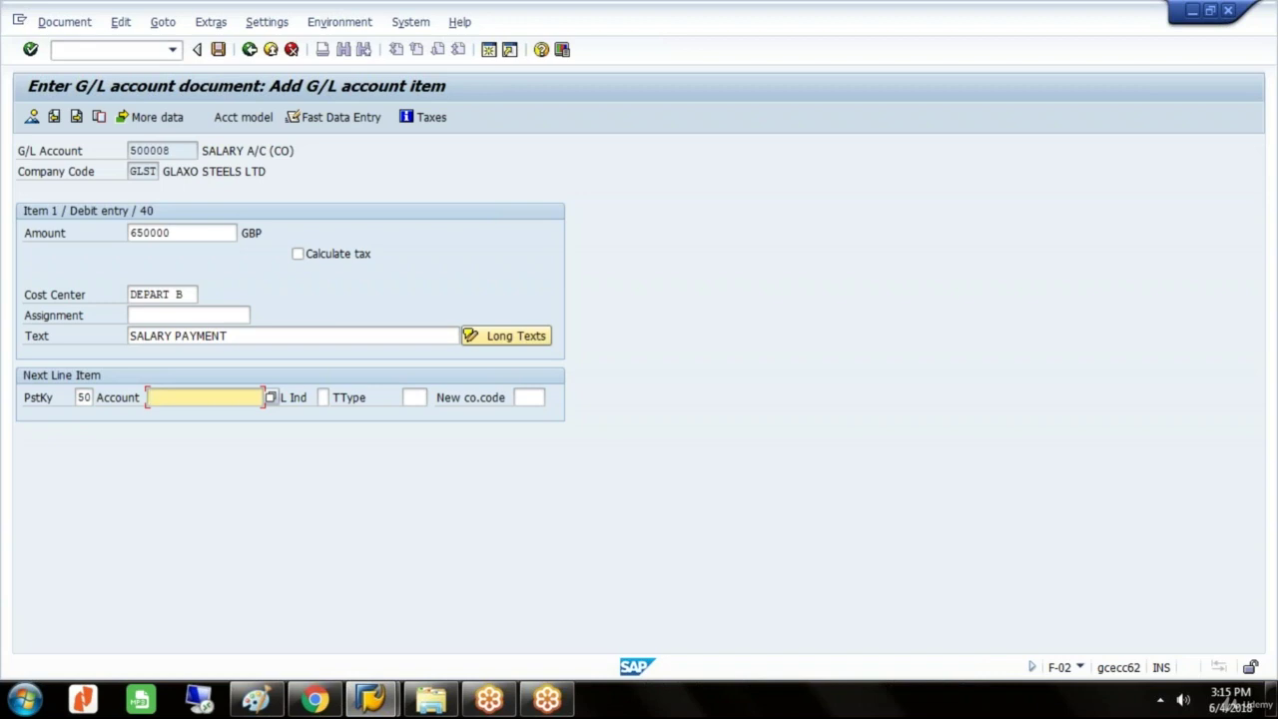
type("200000")
key("Return")
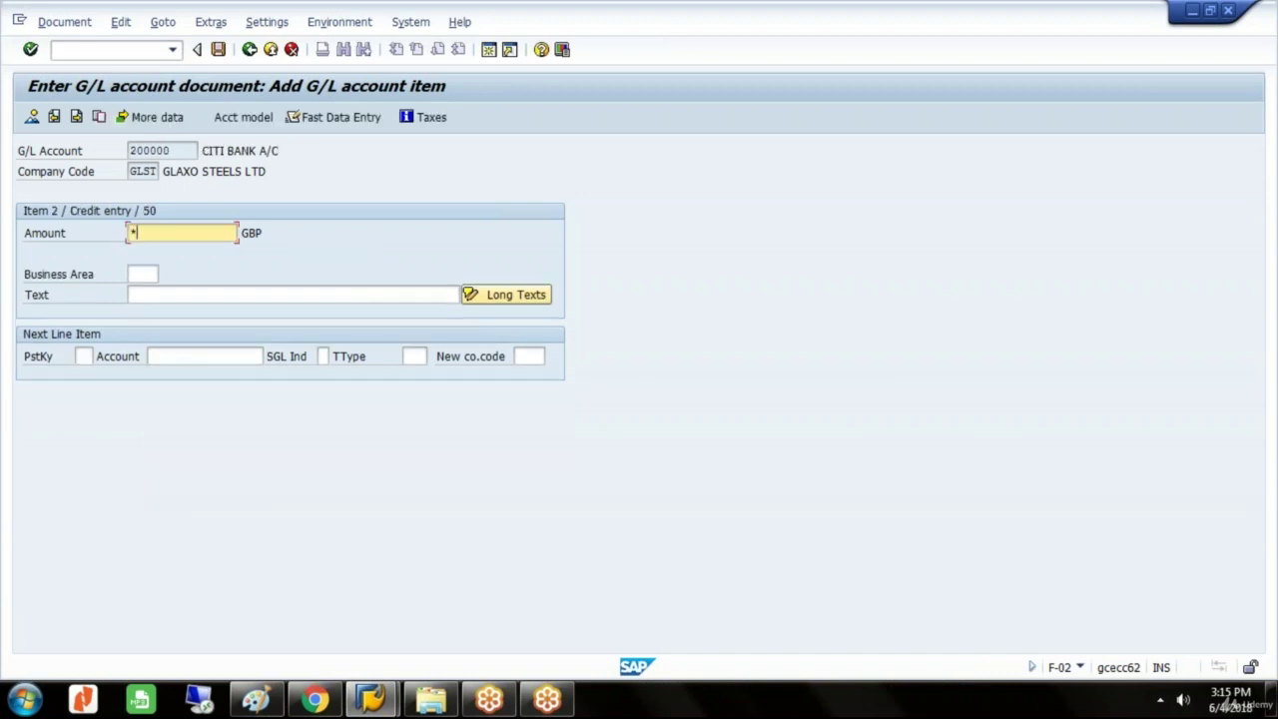
left_click(183, 293)
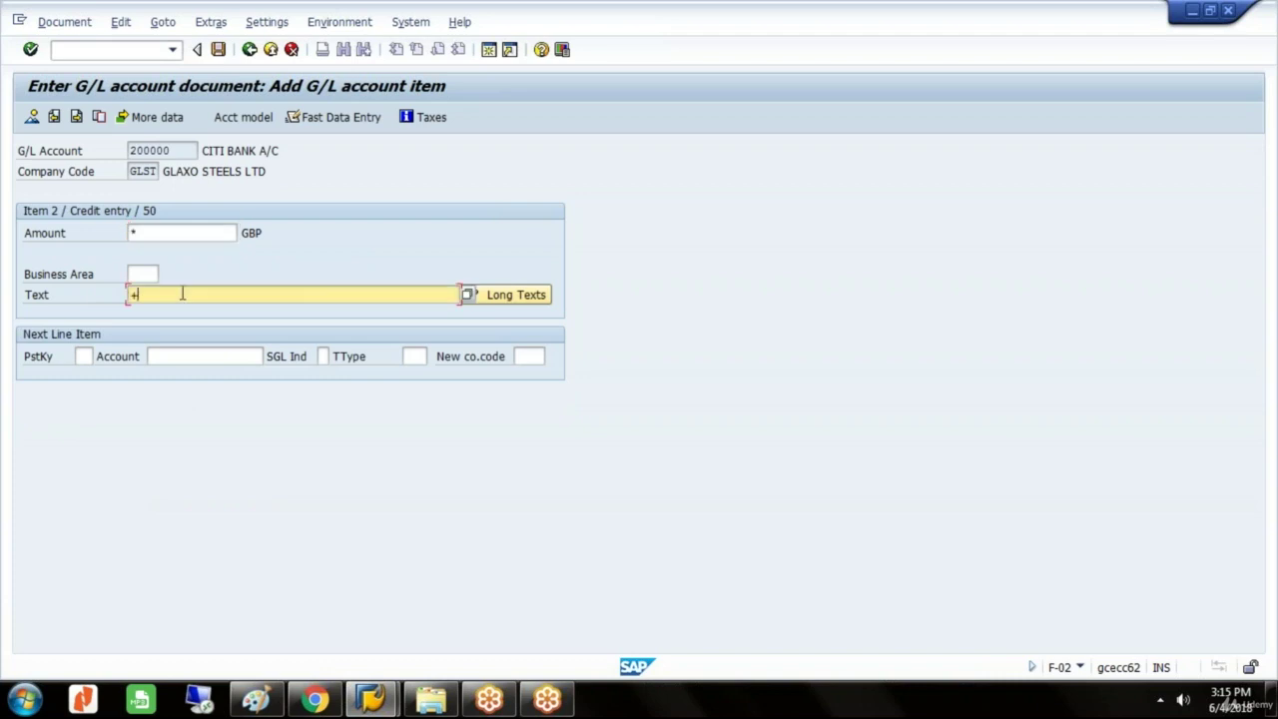
type("+")
- Simulate the DEPART B salary document and post it
left_click(66, 22)
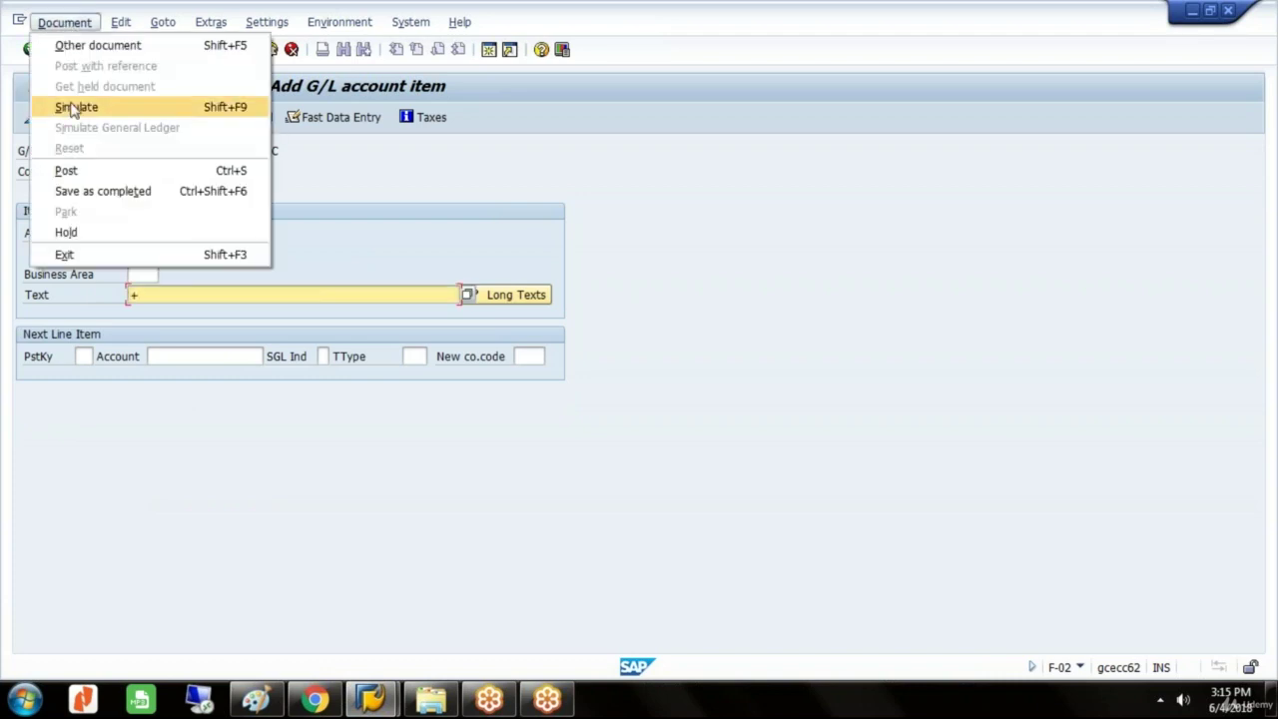
left_click(74, 107)
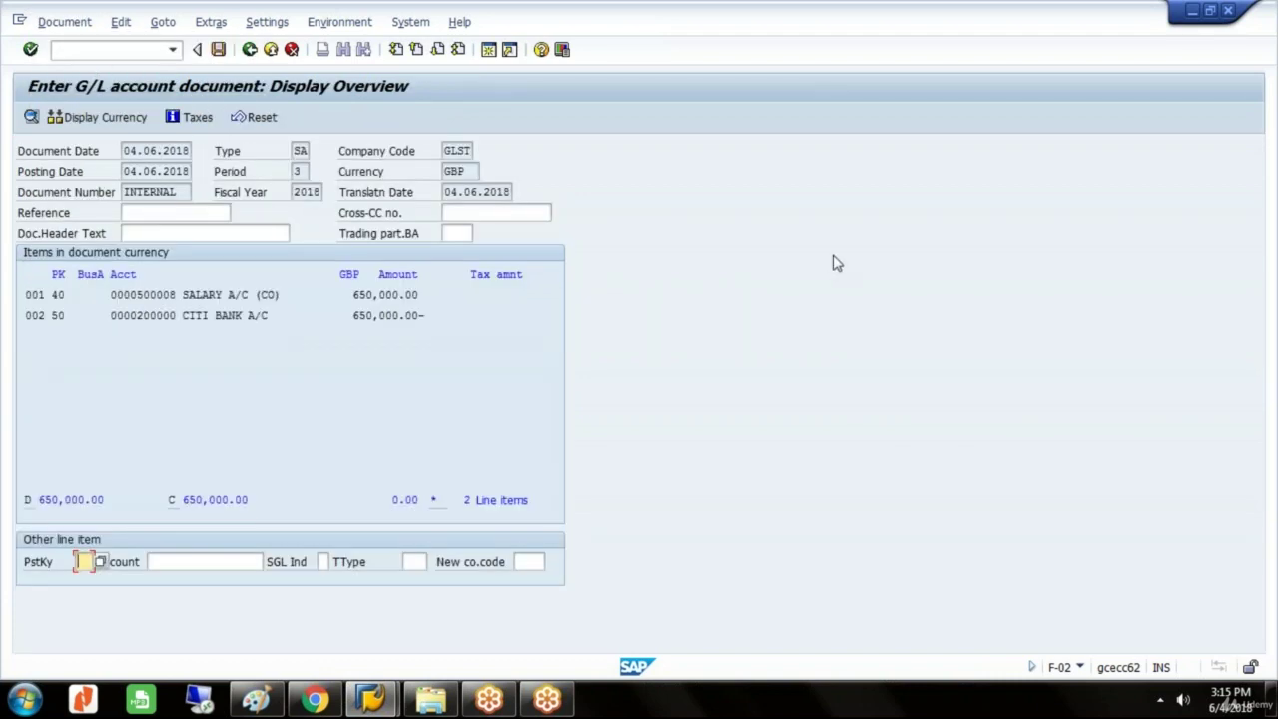
key("ctrl+s")
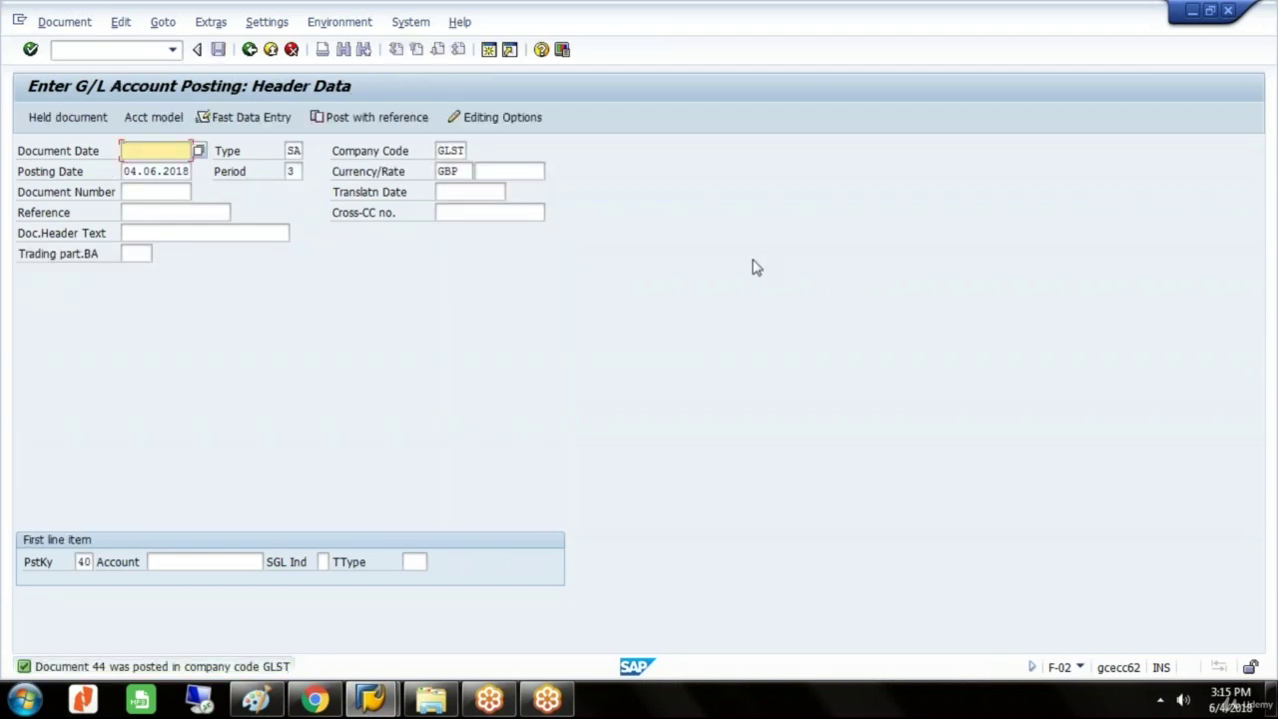
- Start another posting with document date 04.06.2018 and G/L account 500009 (TRAVEL EXP (CO) A/C) as the first line item
type("04")
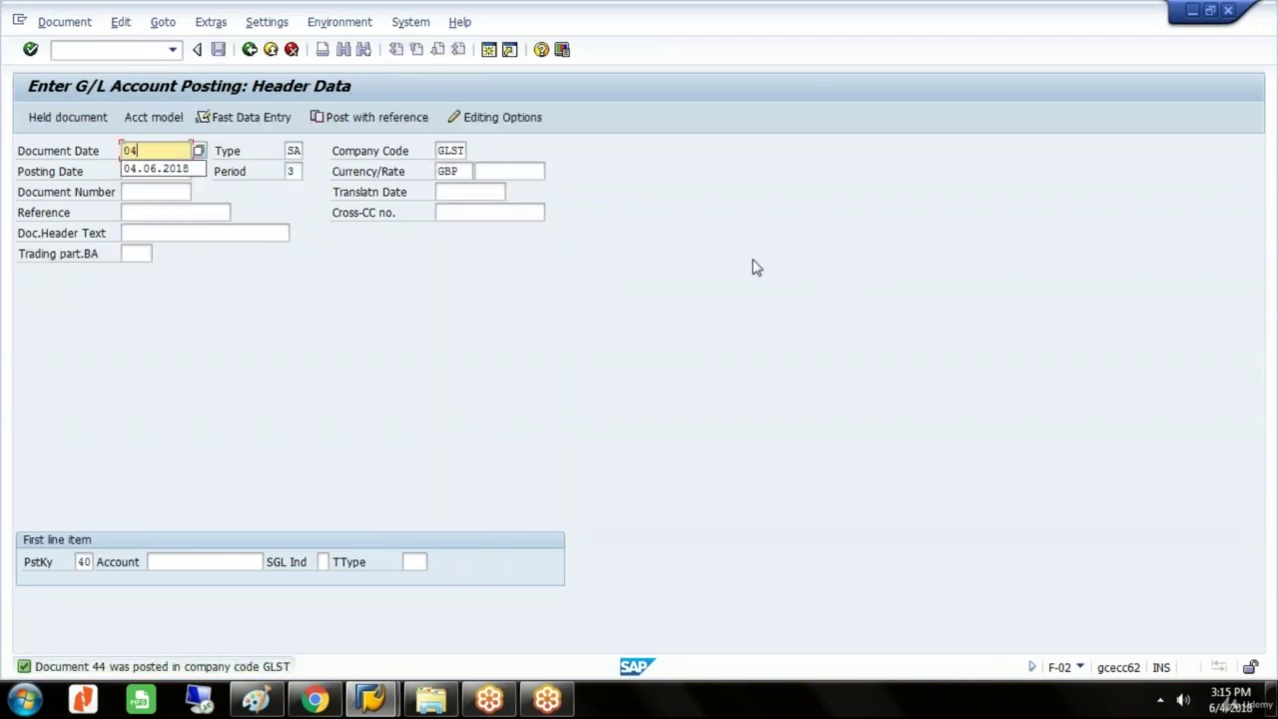
left_click(187, 170)
left_click(220, 561)
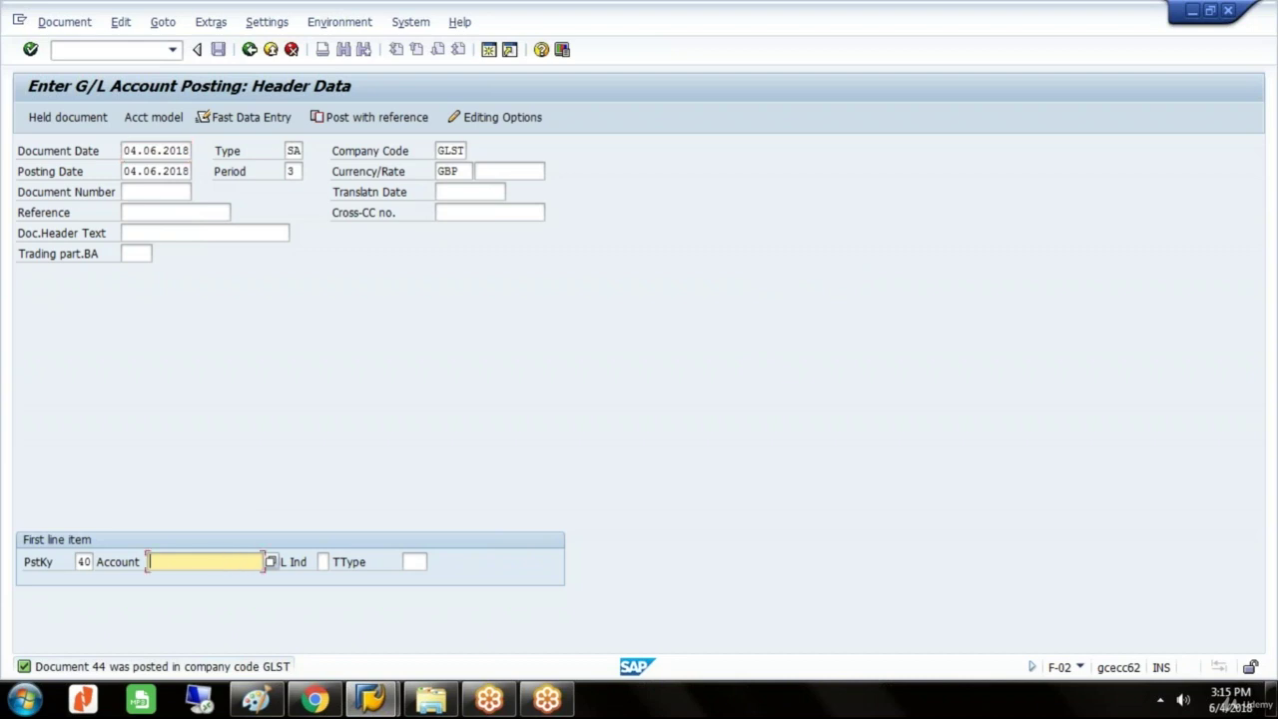
left_click(272, 563)
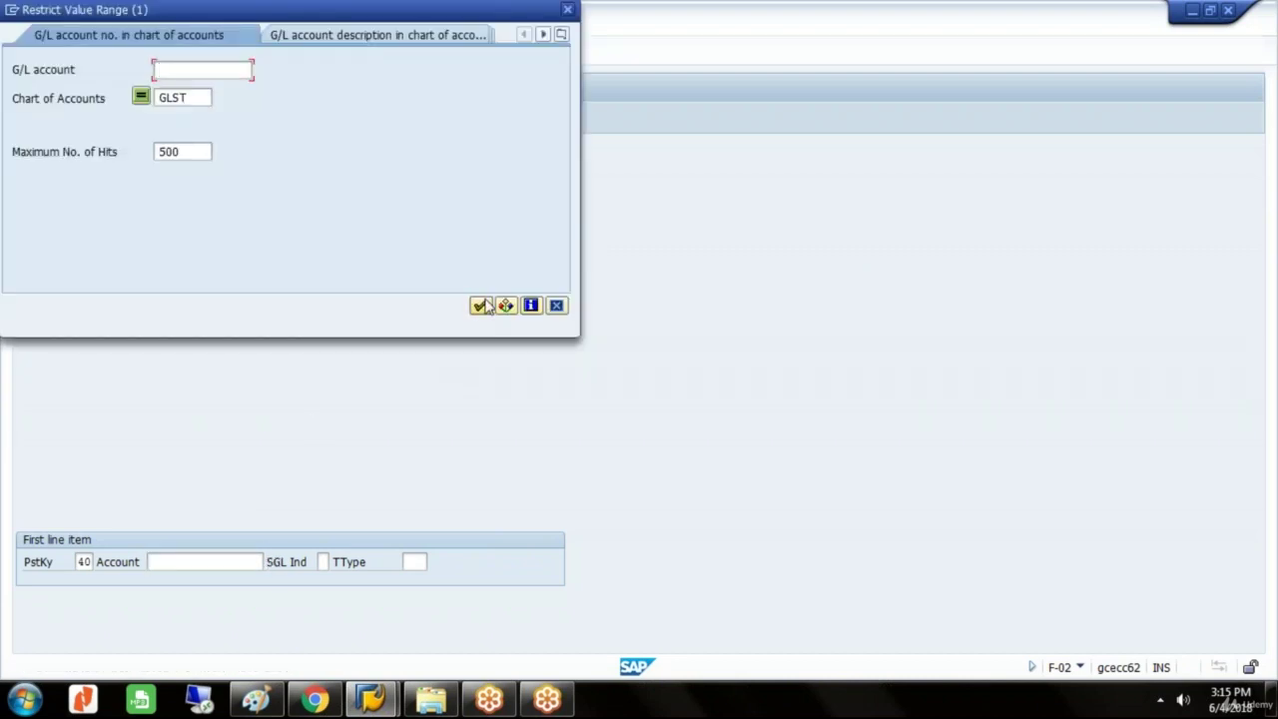
left_click(480, 304)
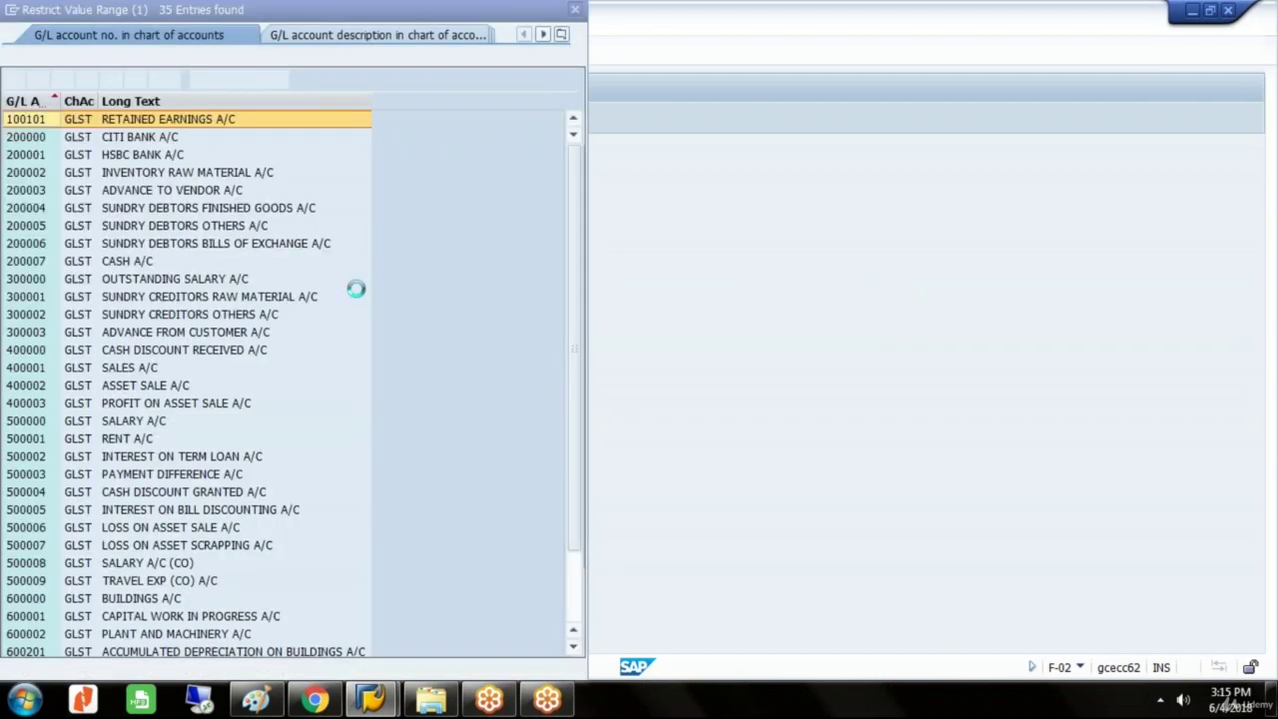
left_click(206, 582)
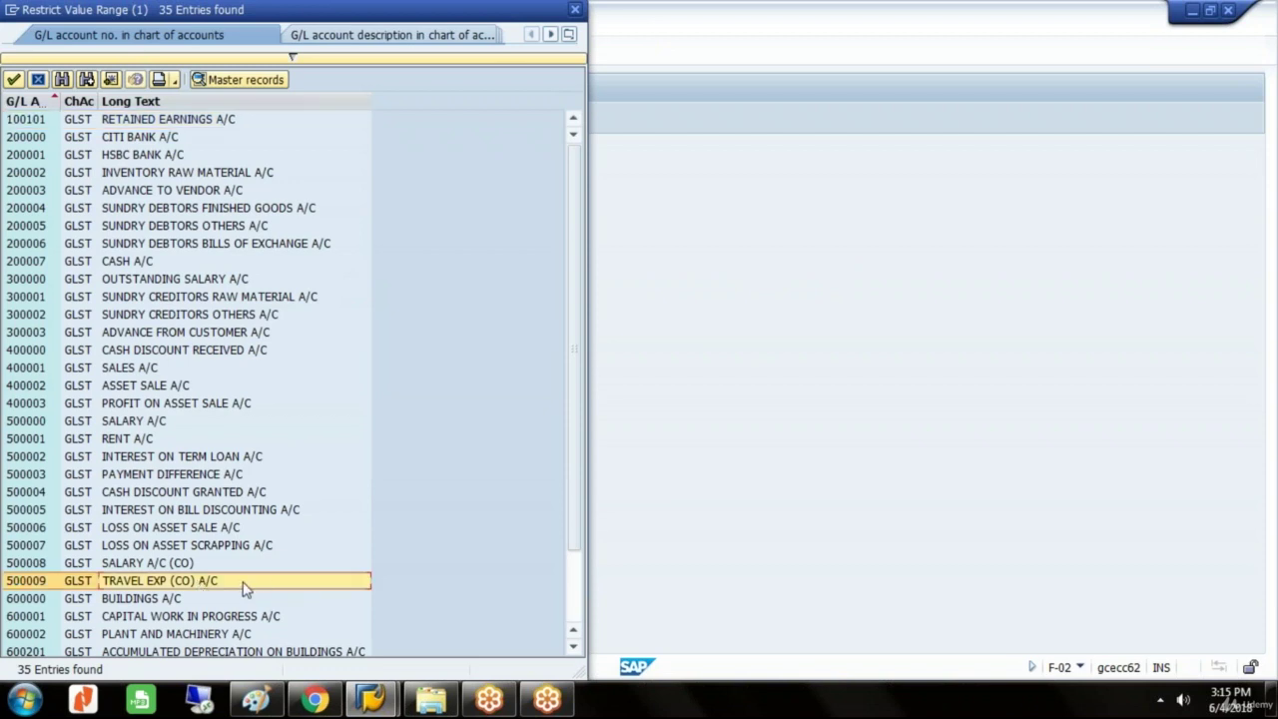
double_click(245, 582)
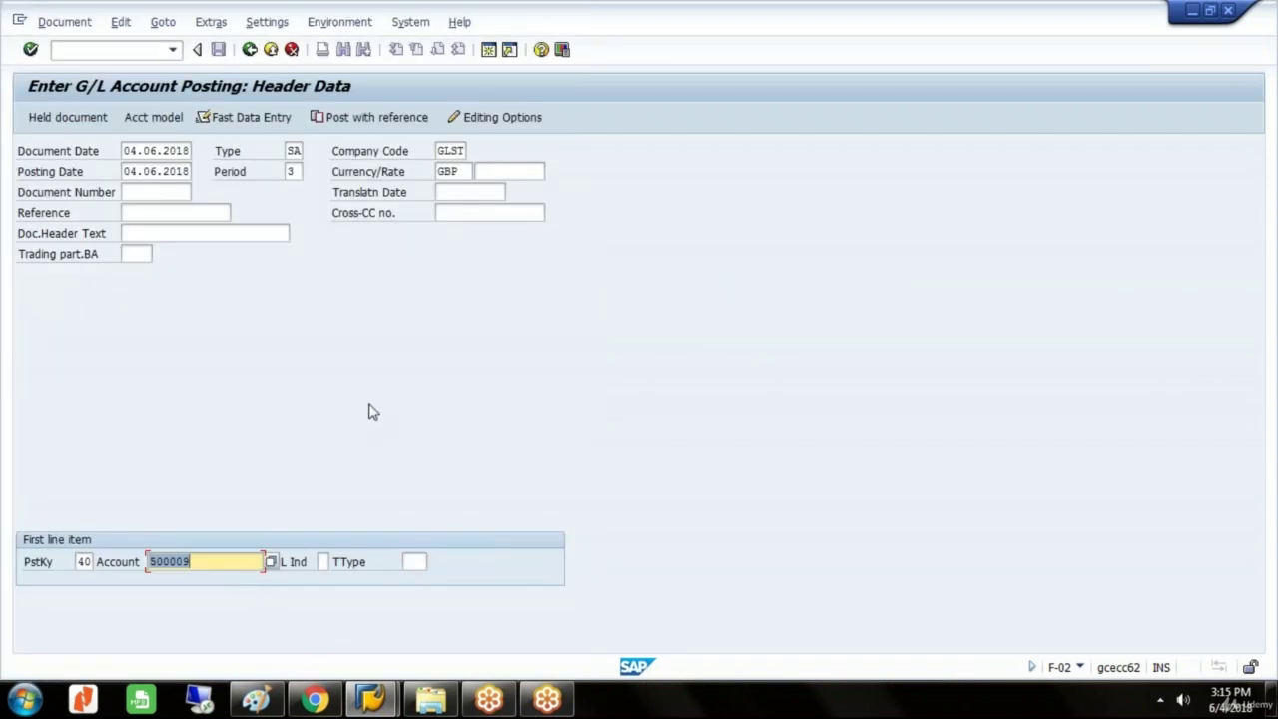
key("Return")
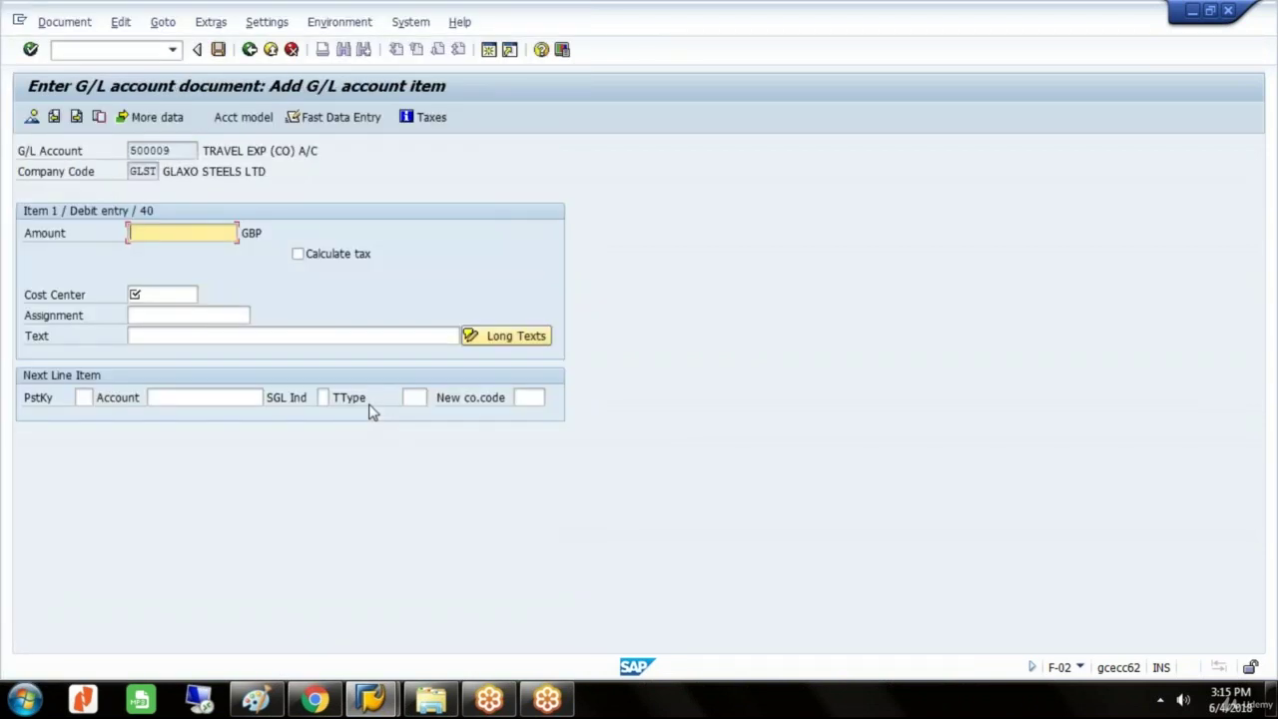
- Fill the travel debit item with amount 350000, cost center DEPART C and text TRAVEL EXP
type("350000")
left_click(146, 294)
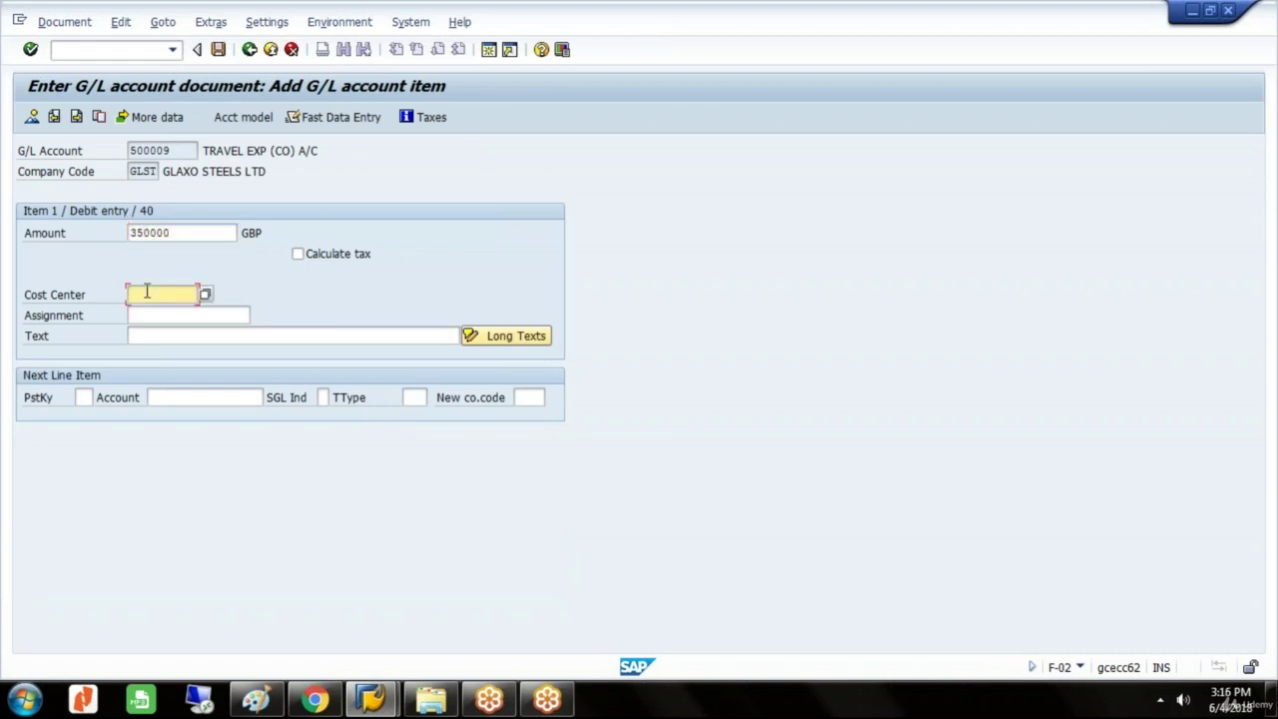
type("D")
left_click(172, 371)
left_click(170, 336)
type("TRA")
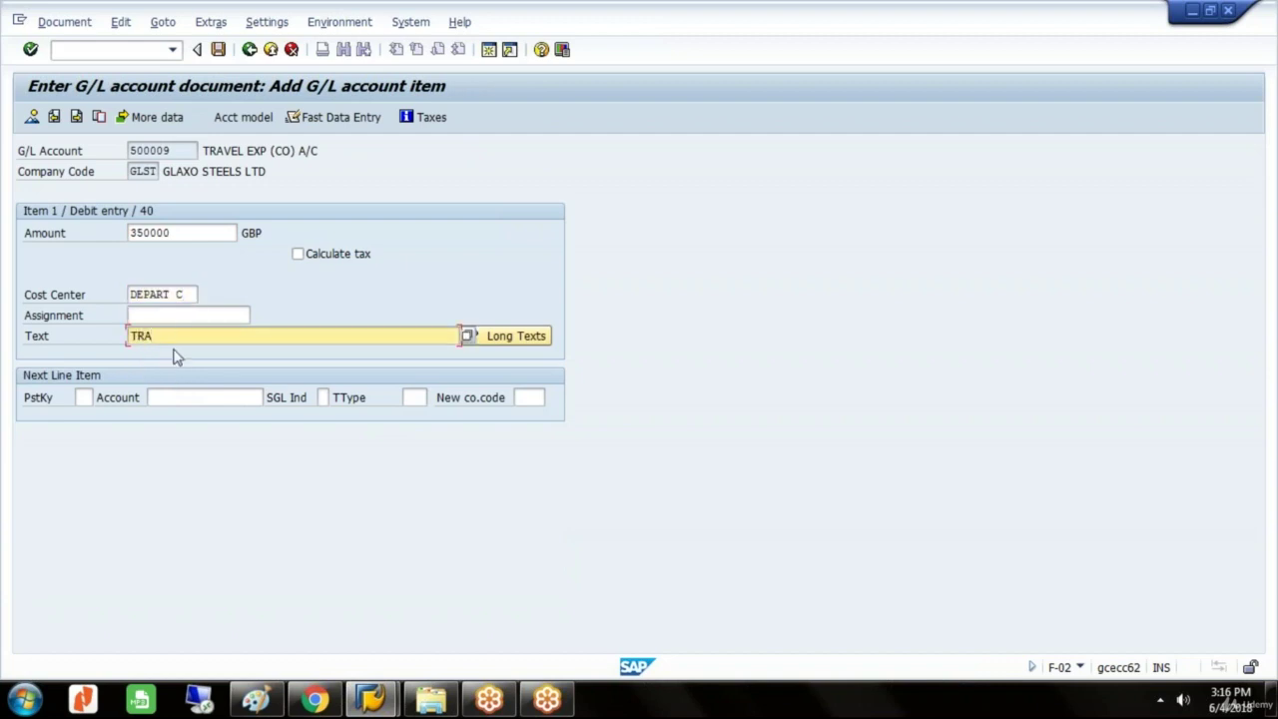
type("VEL EXP")
- Add a credit item with posting key 50 on G/L account 200000 (CITI BANK A/C), with amount *
key("Tab")
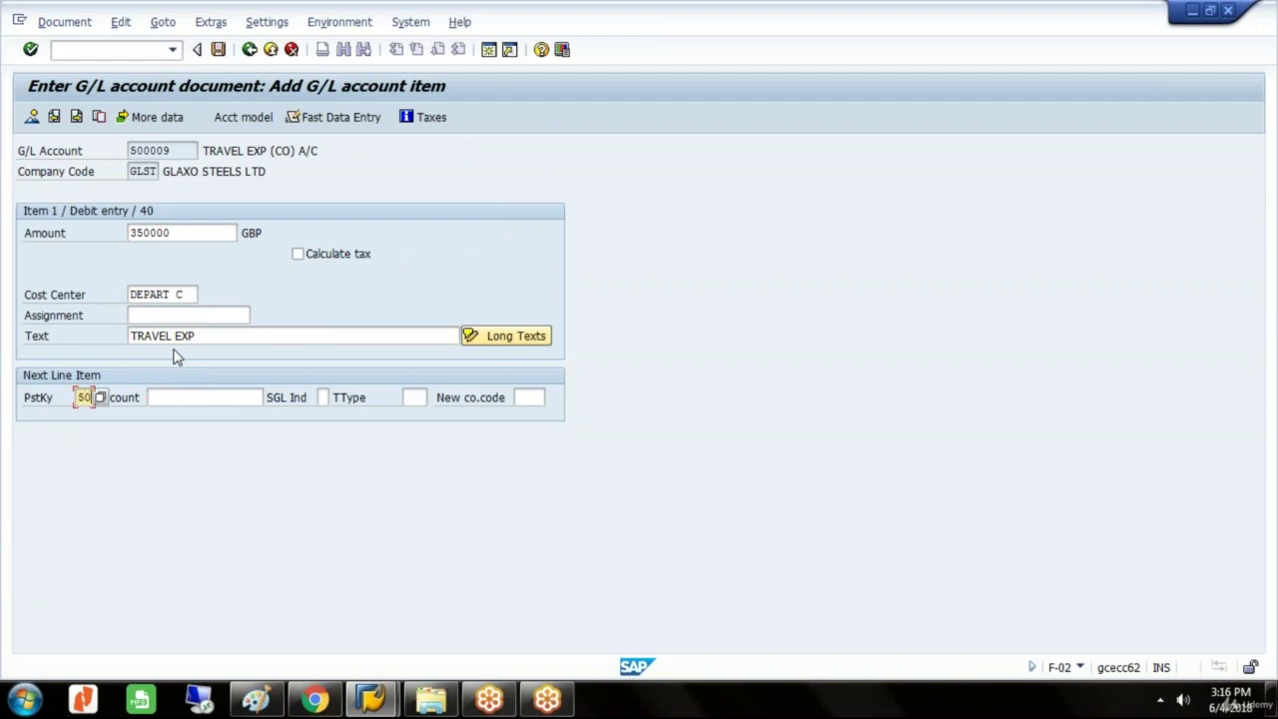
left_click(165, 397)
type("200")
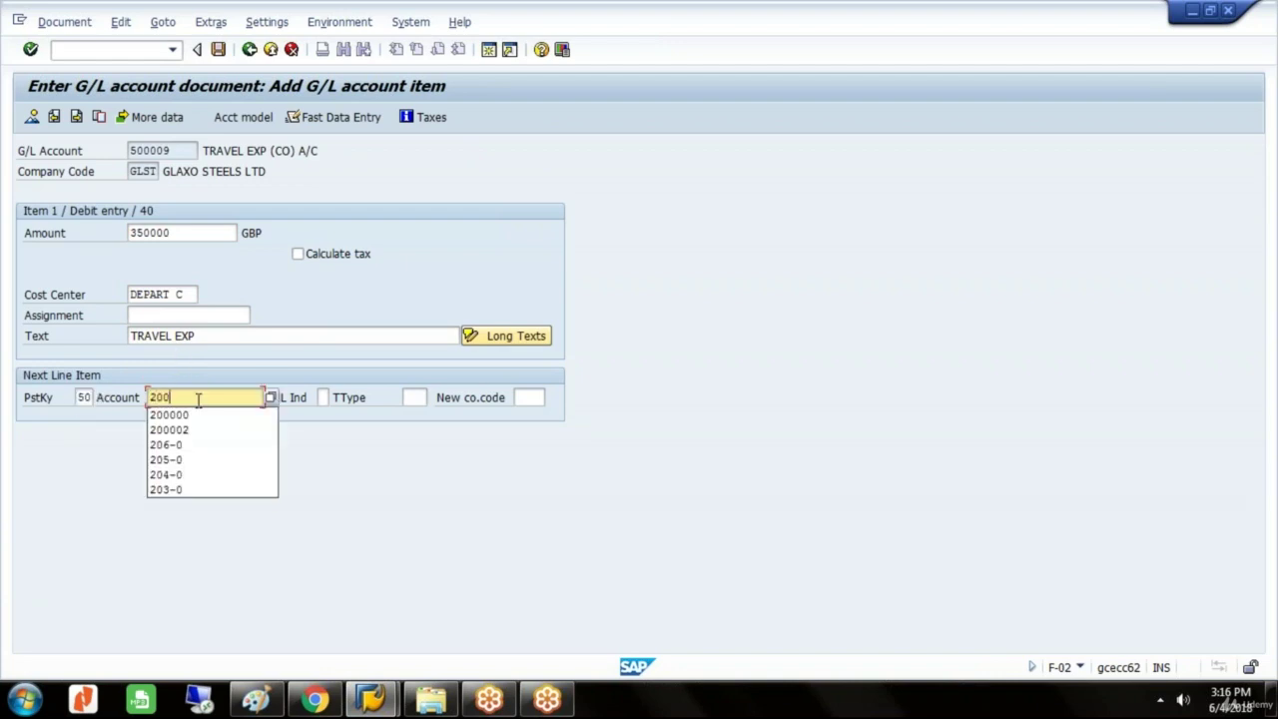
type("000")
key("Return")
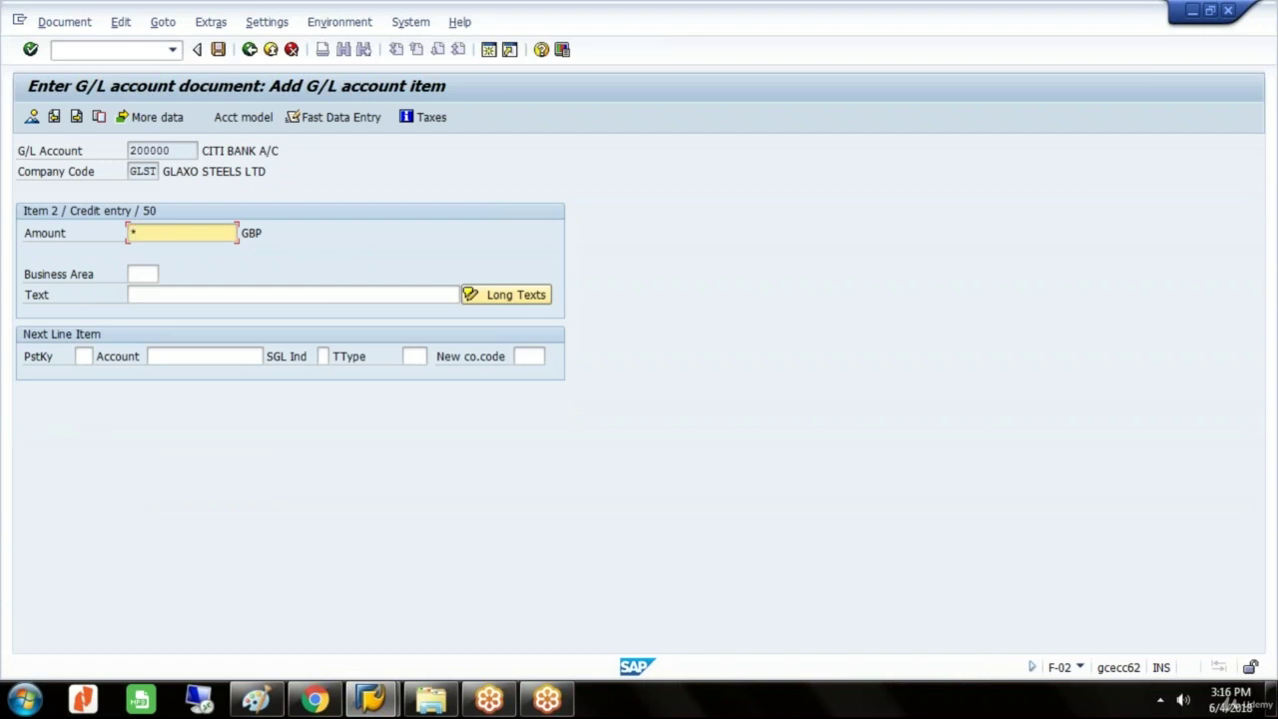
left_click(456, 294)
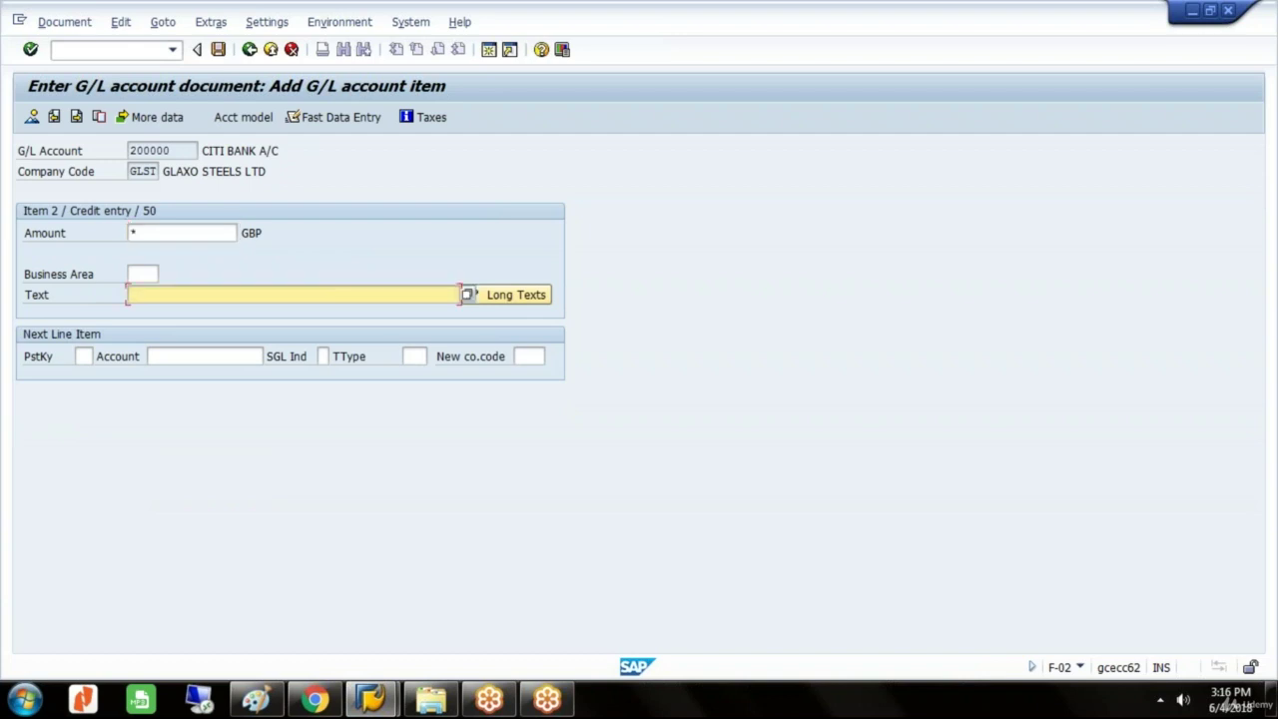
- Simulate the DEPART C travel expense document and post it
left_click(65, 22)
left_click(81, 112)
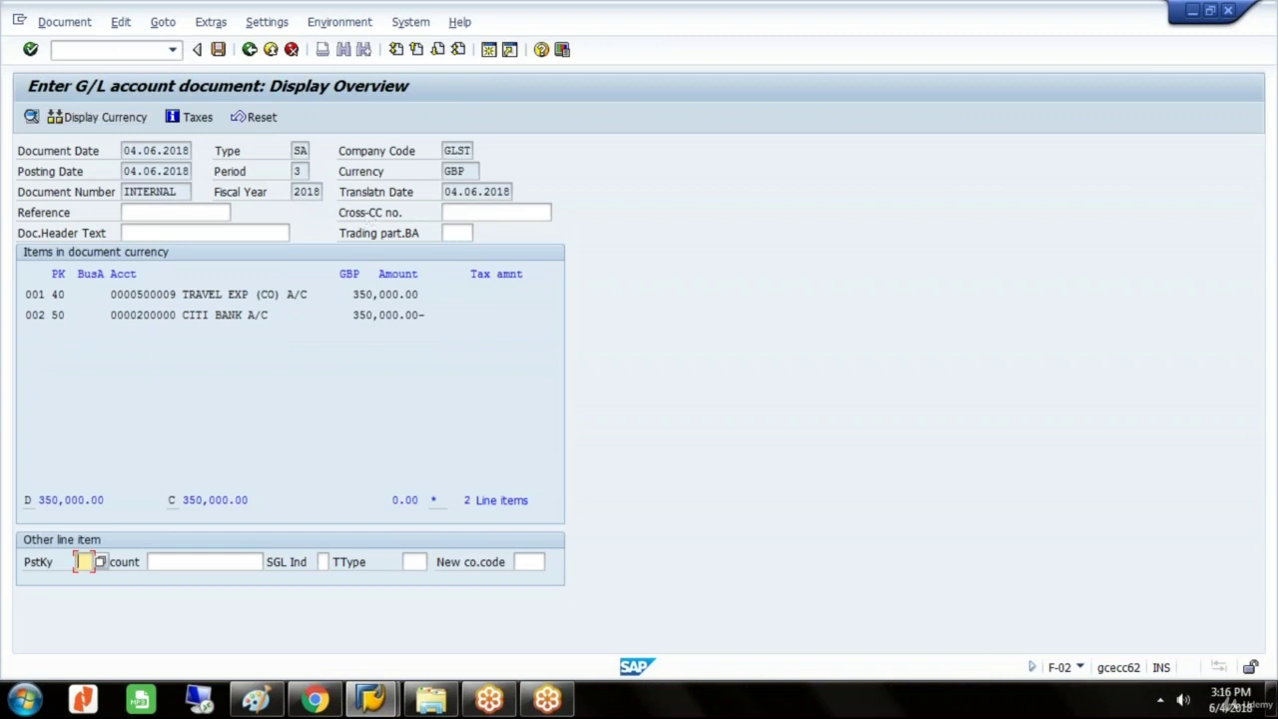
key("ctrl+s")
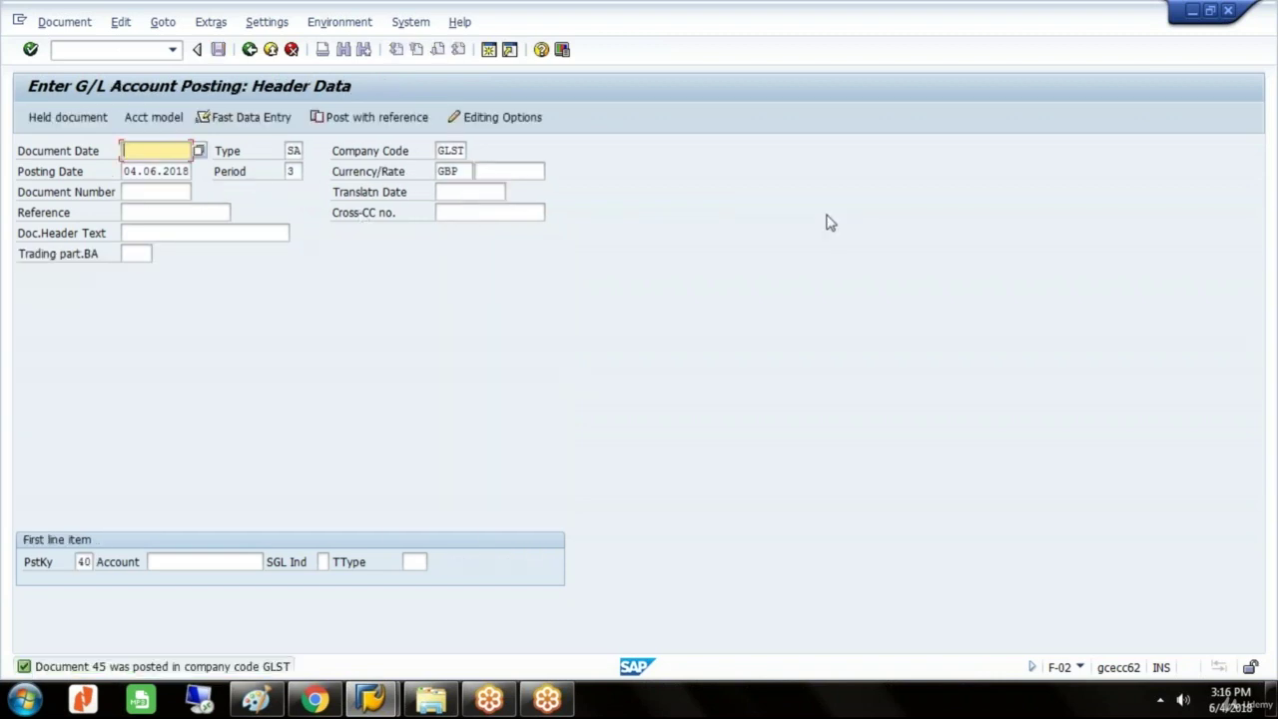
- Start another posting with document date 04.06.2018 and G/L account 500009 as the first line item
type("04")
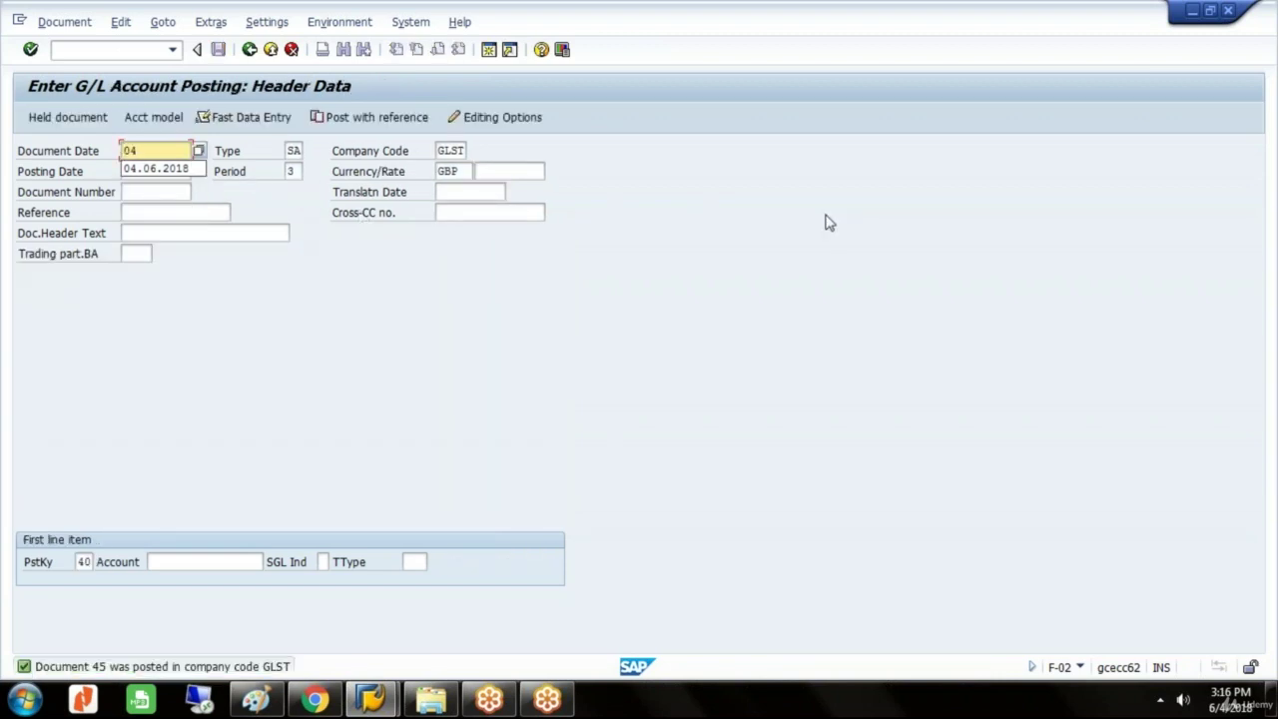
left_click(199, 168)
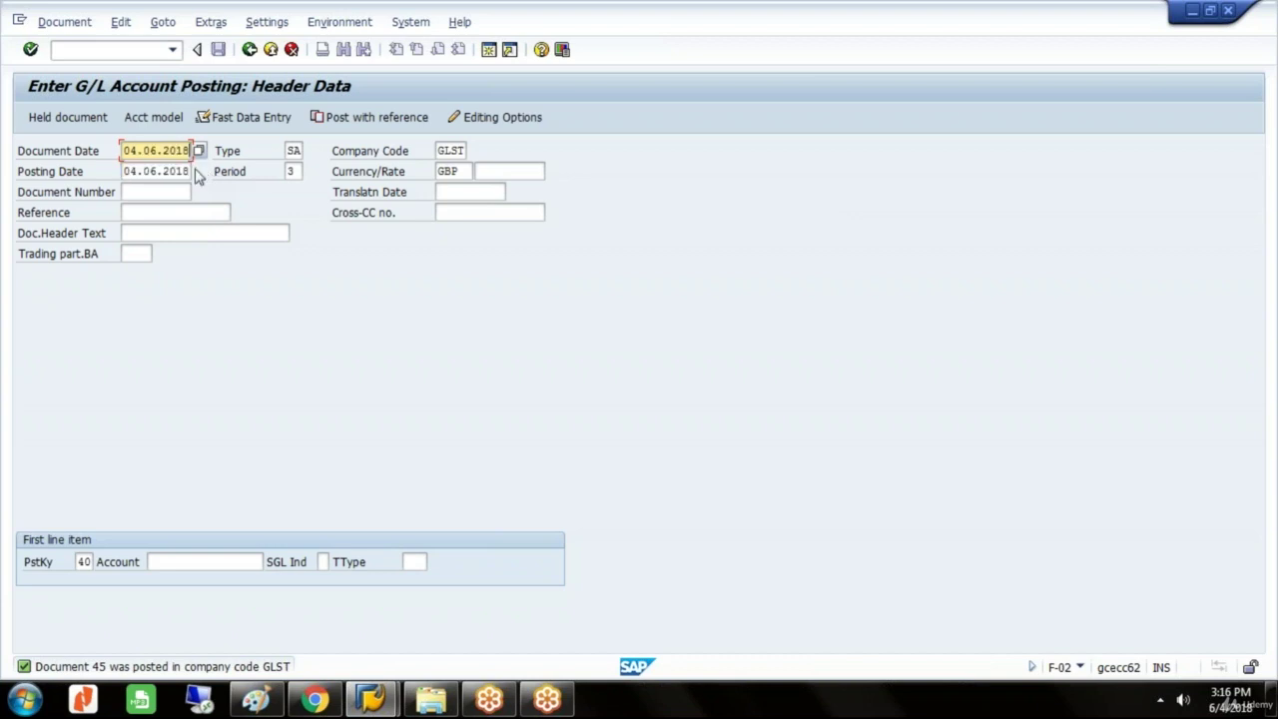
left_click(223, 561)
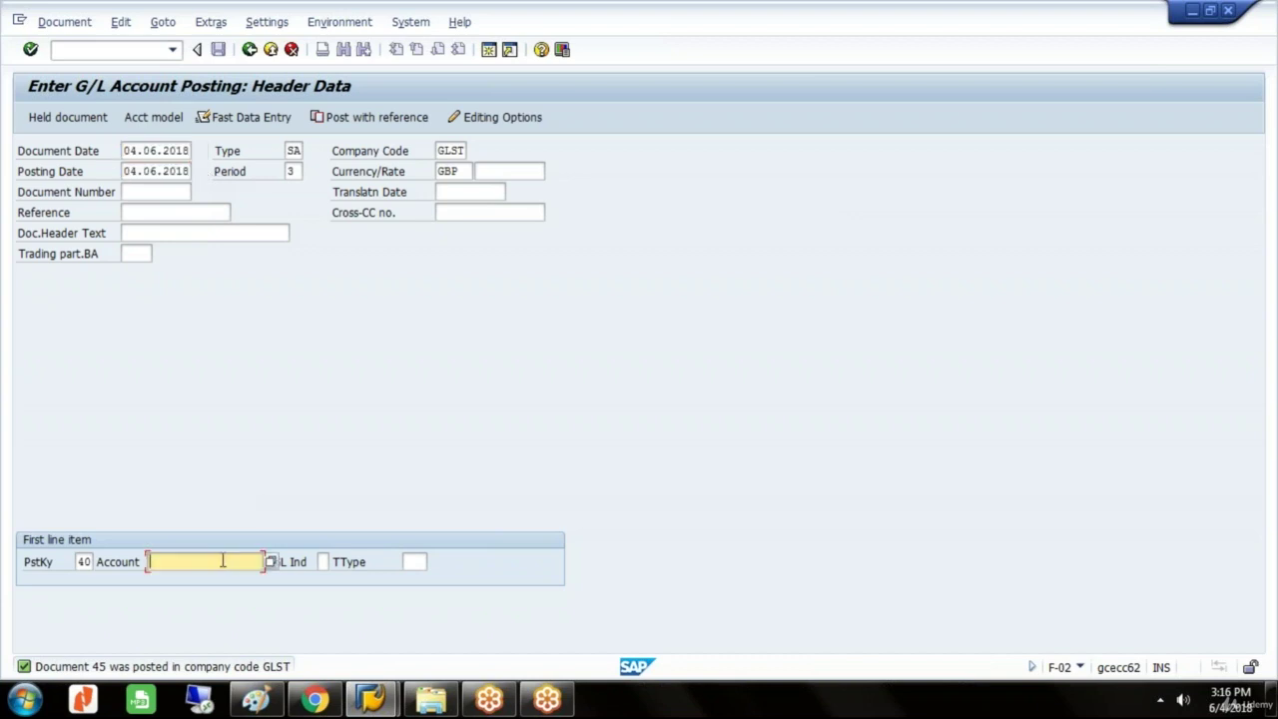
type("5")
left_click(197, 448)
key("Return")
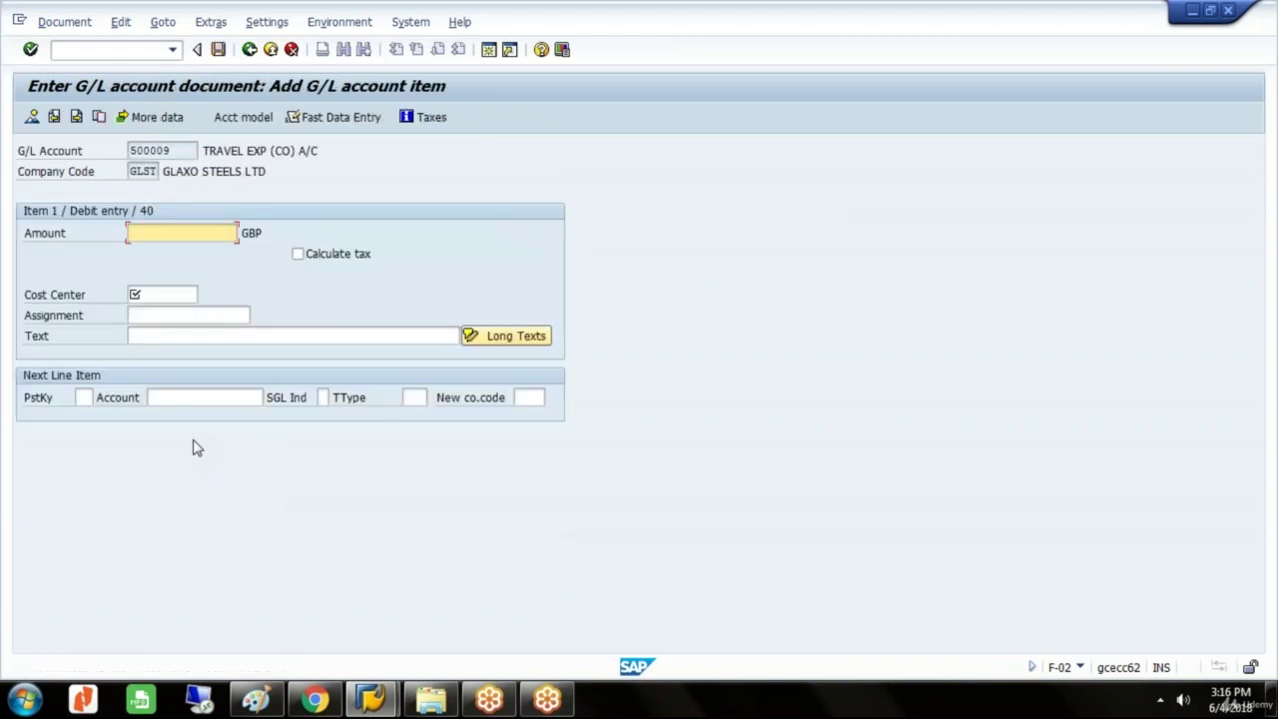
- Fill the travel debit item with amount 250000, cost center DEPART D and text TRAVEL EXP
type("250000")
left_click(169, 294)
type("D")
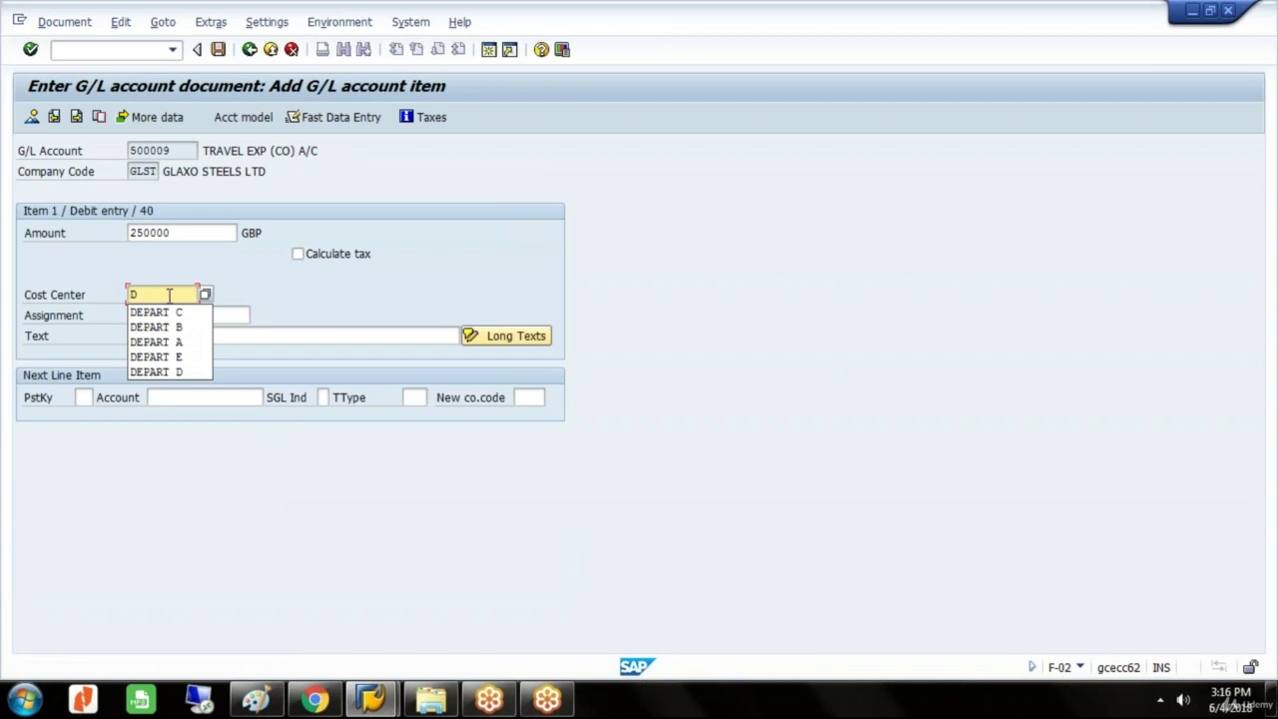
left_click(179, 371)
left_click(194, 338)
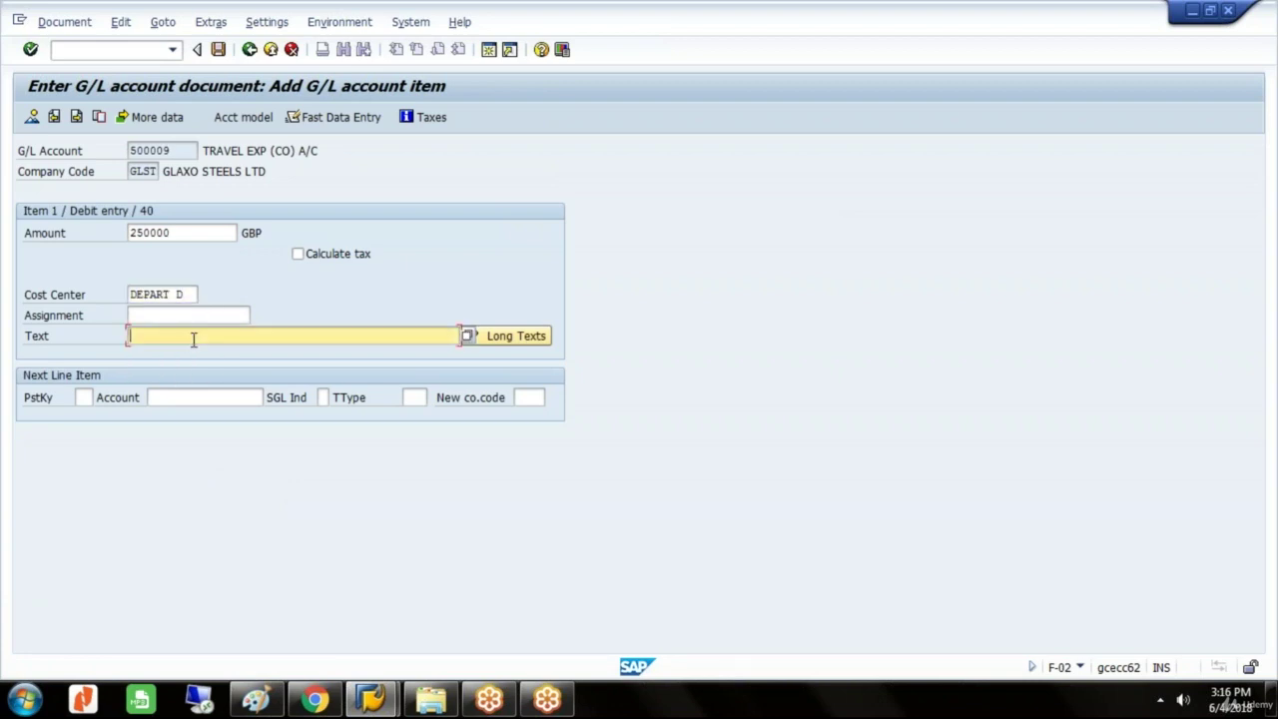
type("T")
left_click(186, 351)
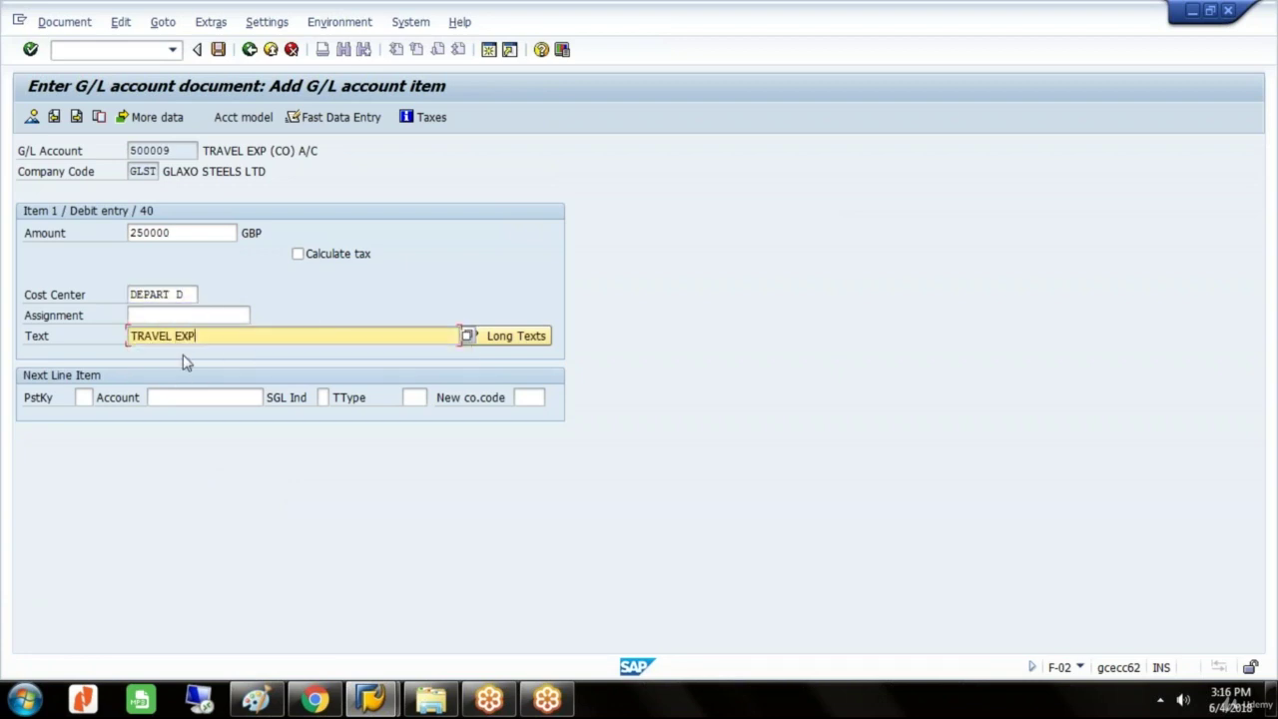
- Add a credit item with posting key 50 on G/L account 200000 for the DEPART D travel expense, with amount *
left_click(84, 399)
type("5")
left_click(84, 413)
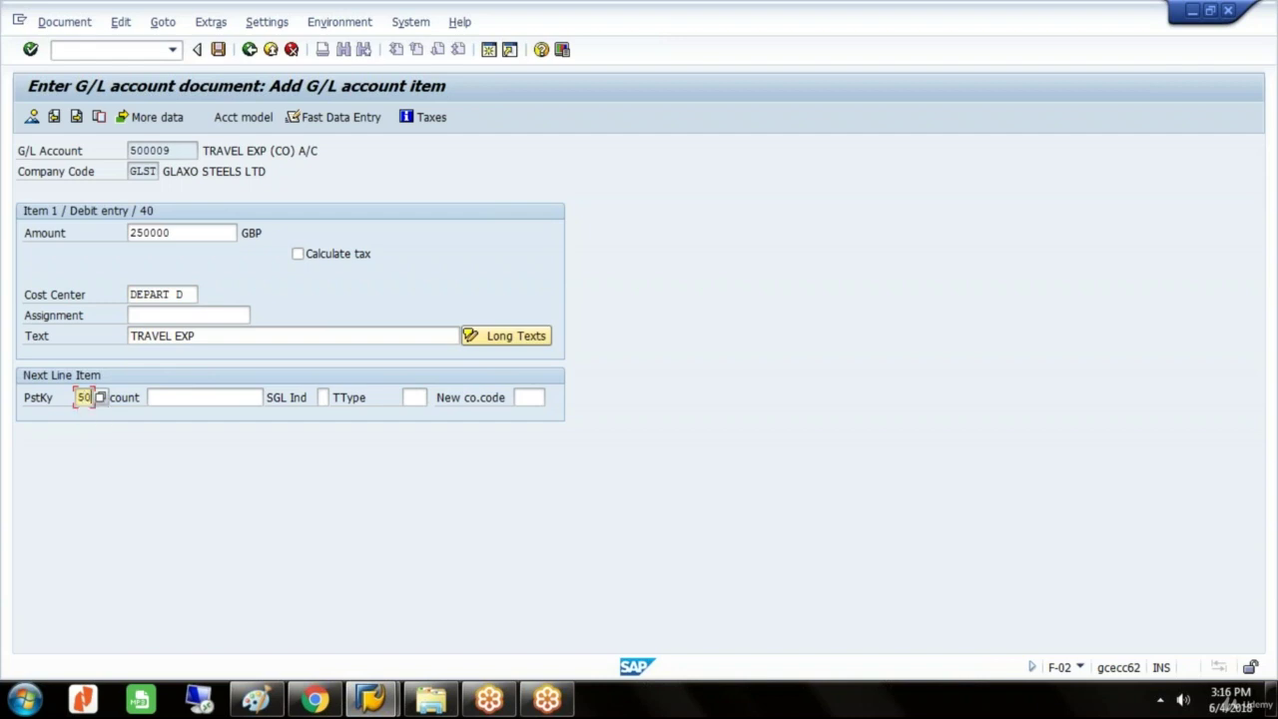
left_click(164, 398)
type("200000")
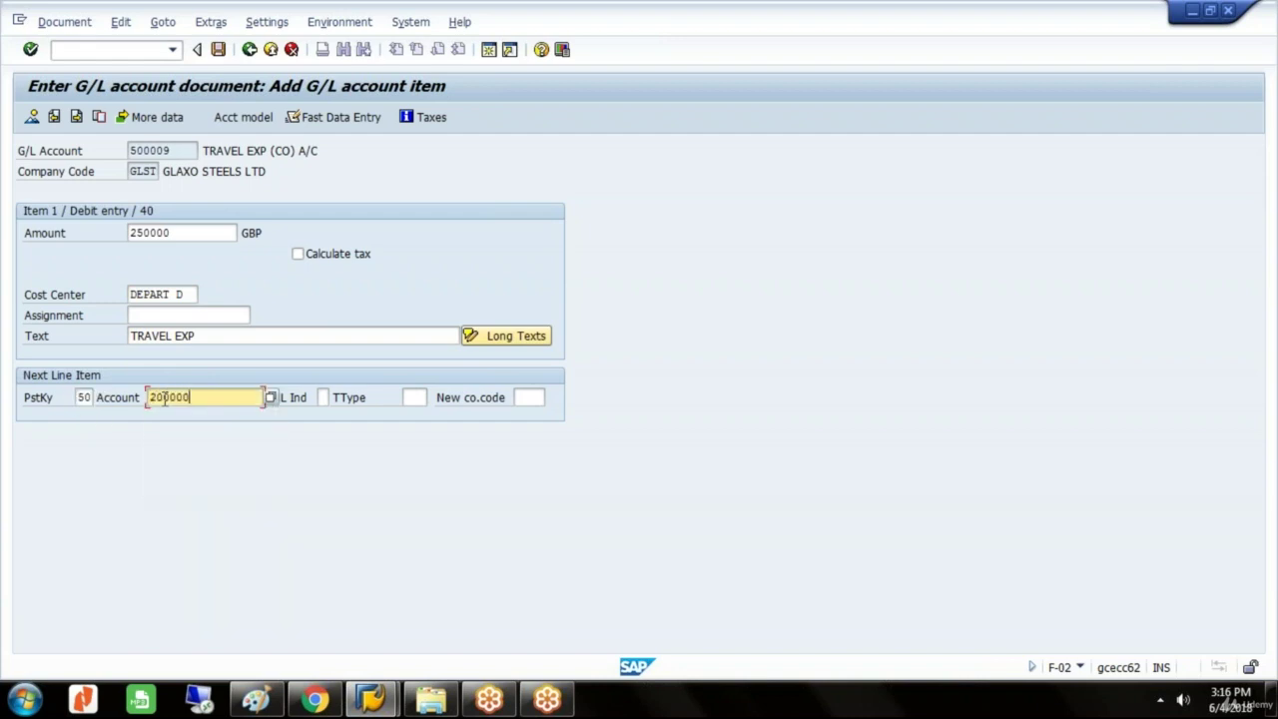
key("Return")
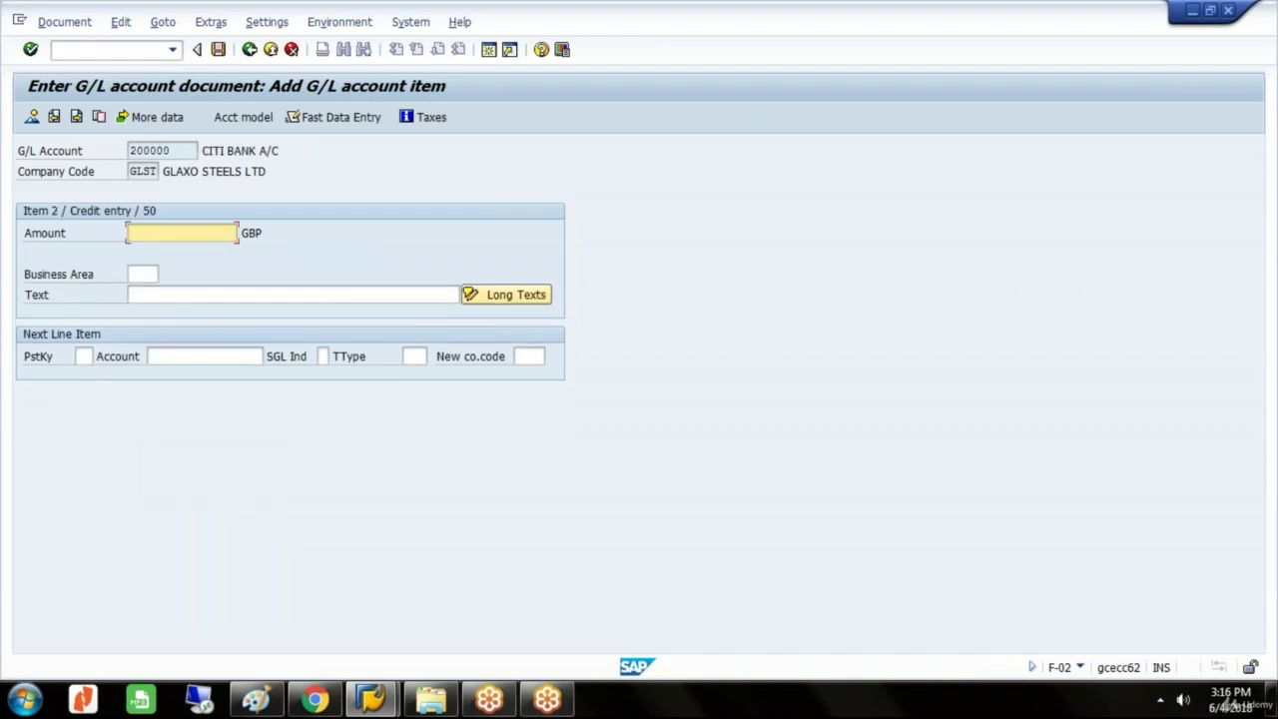
left_click(164, 293)
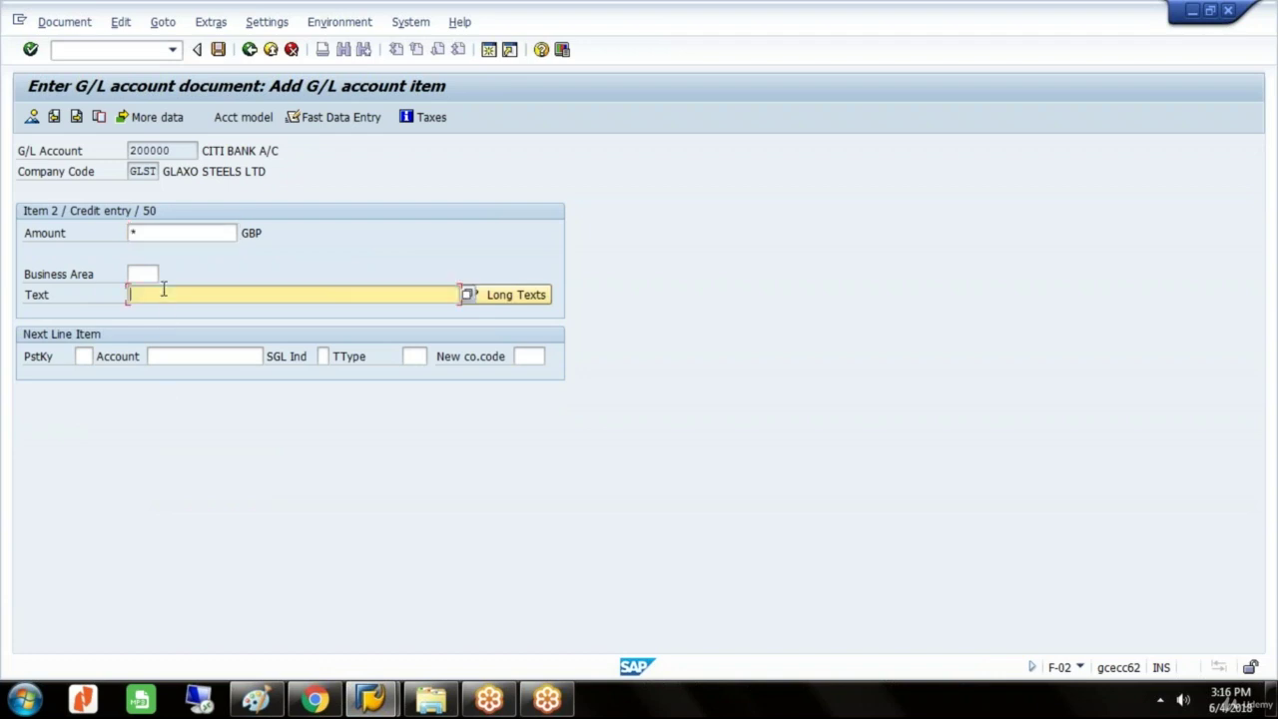
- Simulate and post the DEPART D travel expense document, and exit G/L posting without starting another document
left_click(64, 21)
left_click(85, 107)
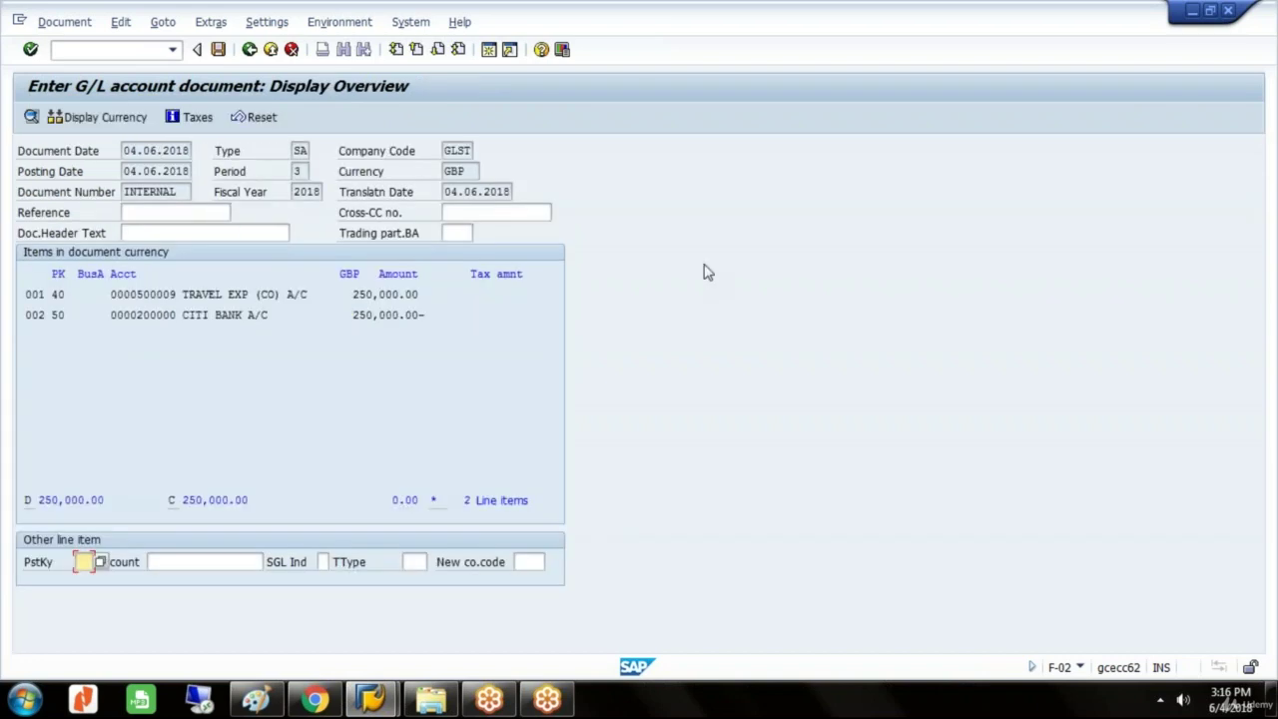
key("ctrl+s")
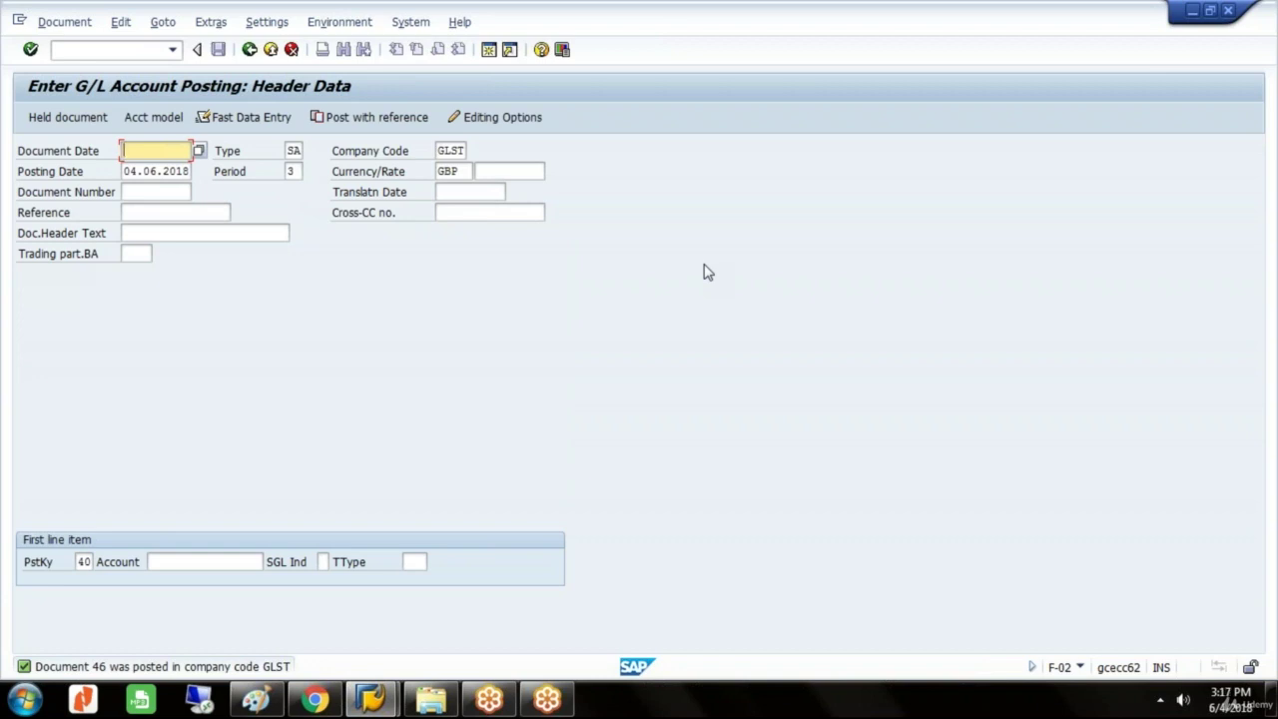
left_click(250, 49)
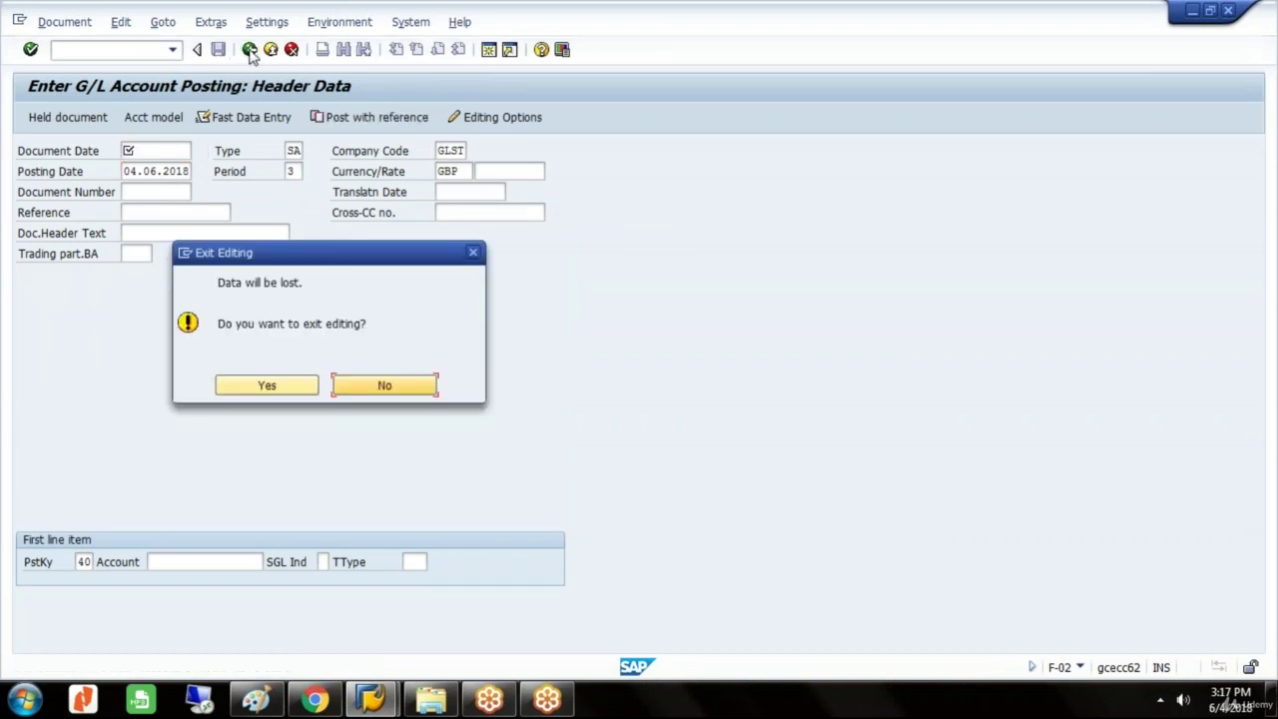
left_click(283, 389)
- Expand the Information System of Cost Center Accounting down to Reports for Cost Center Accounting
left_click(102, 353)
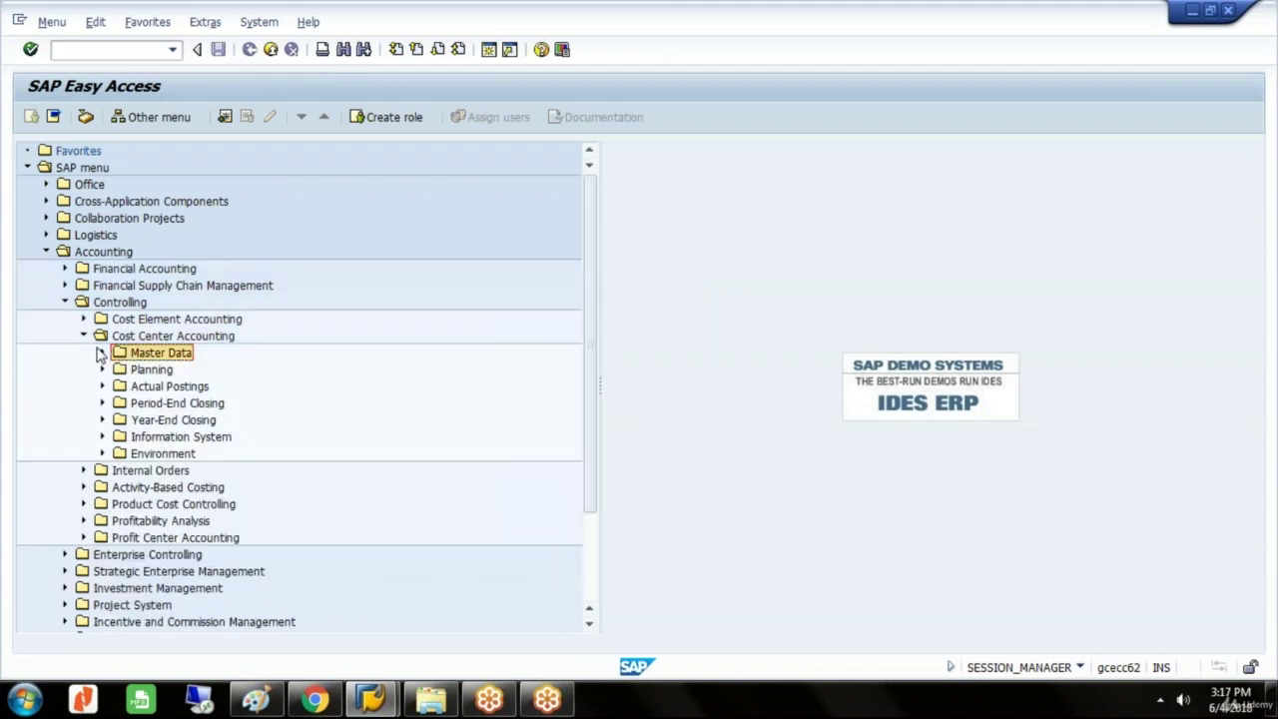
left_click(174, 337)
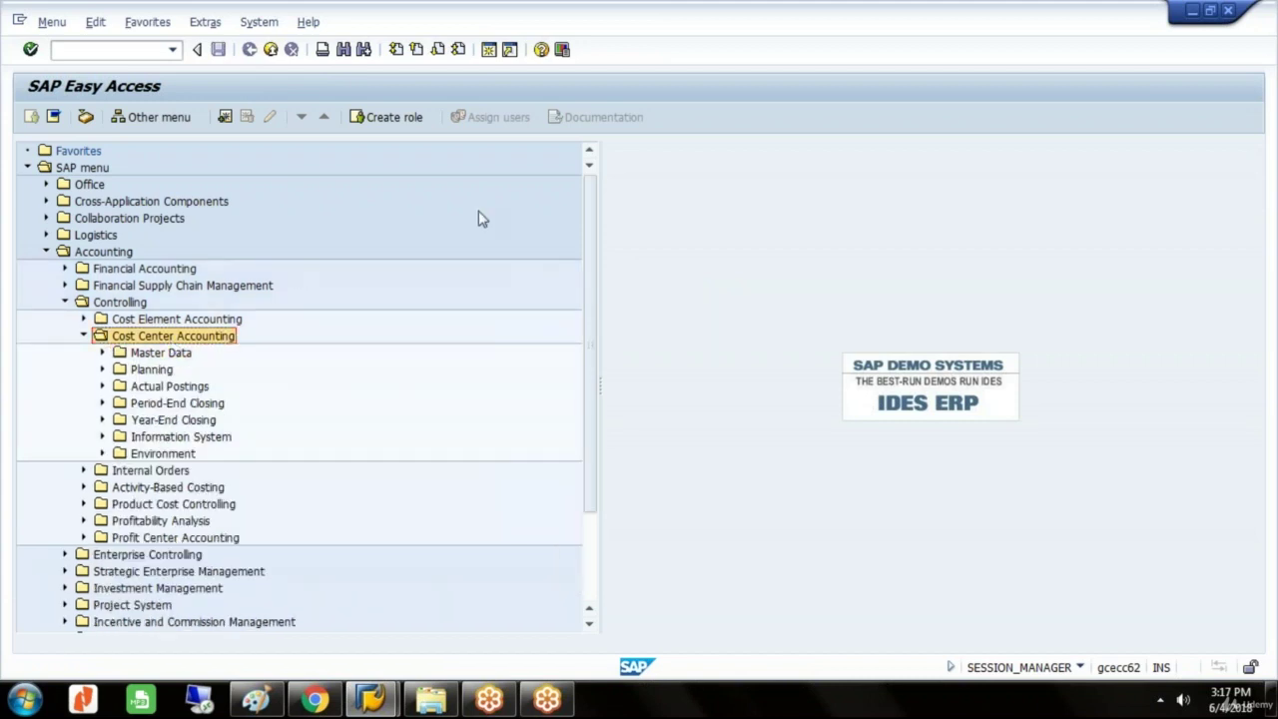
key("Down")
key("Down")
key("Down")
key("Down")
key("Down")
key("Down")
key("Right")
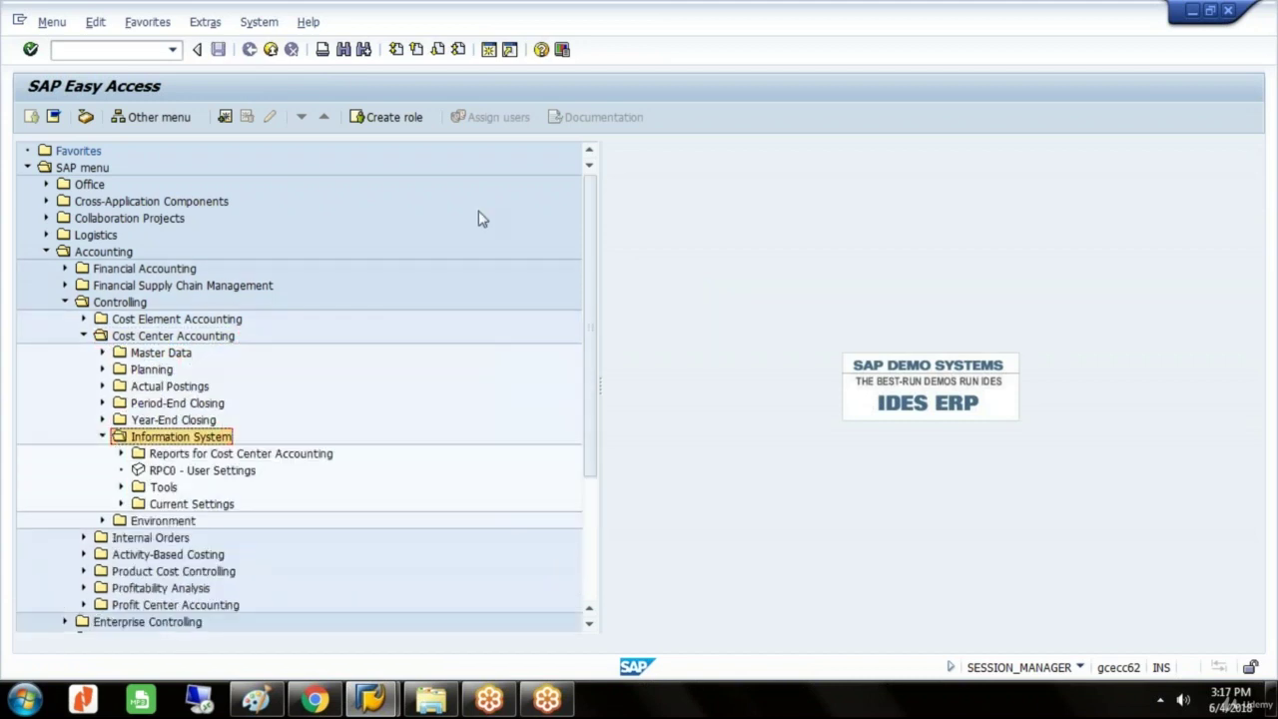
key("Down")
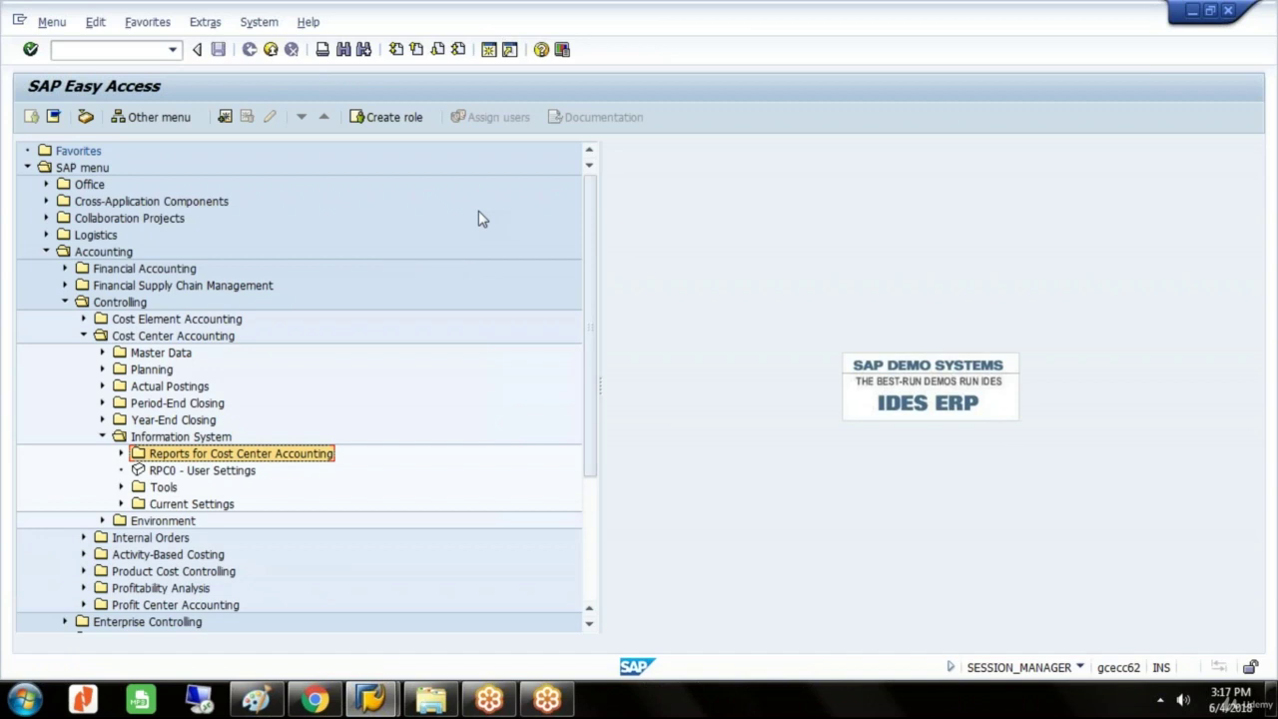
key("Right")
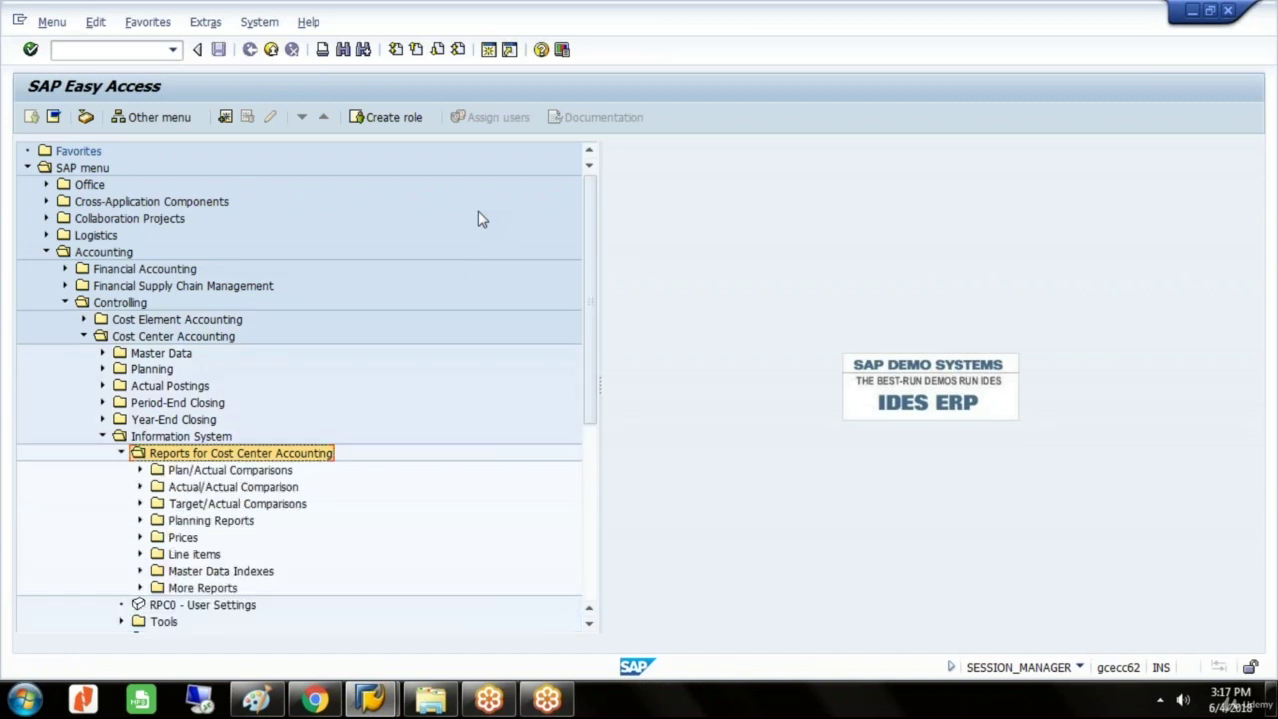
- Expand the Line items reports and open KSB5 - CO Documents: Actual Costs
key("Down")
key("Down")
key("Down")
key("Down")
key("Down")
key("Down")
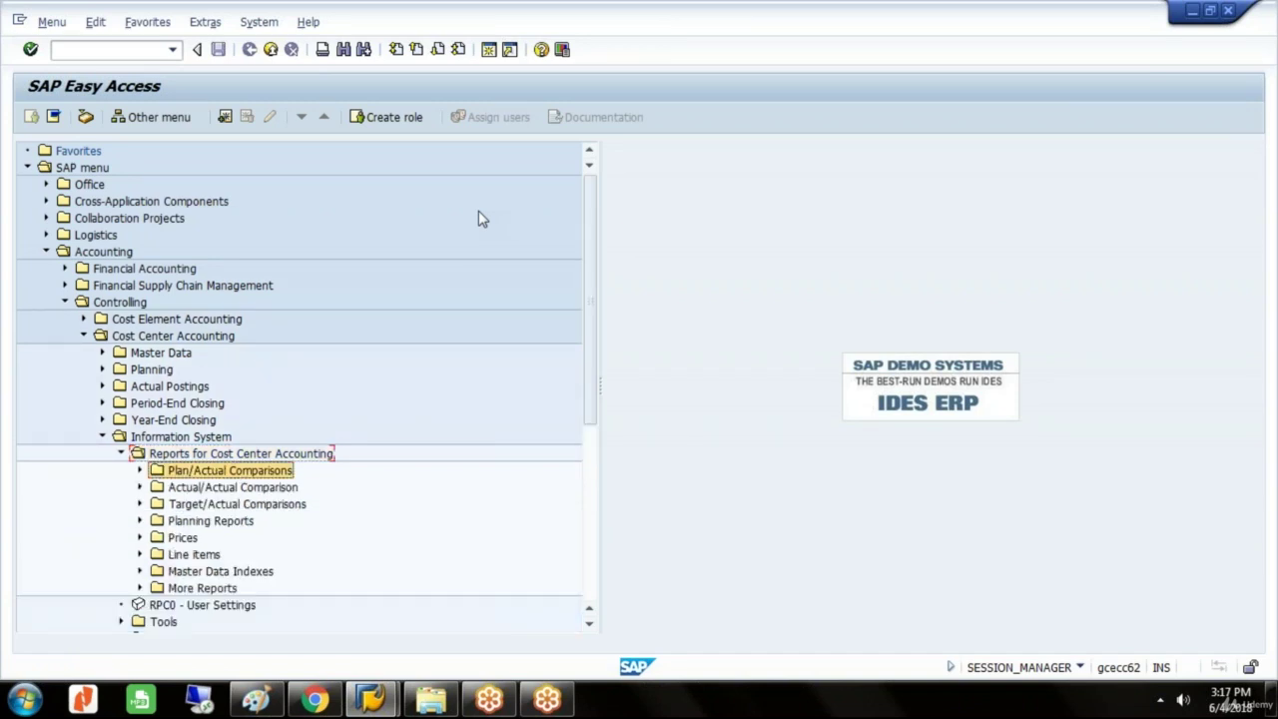
key("Right")
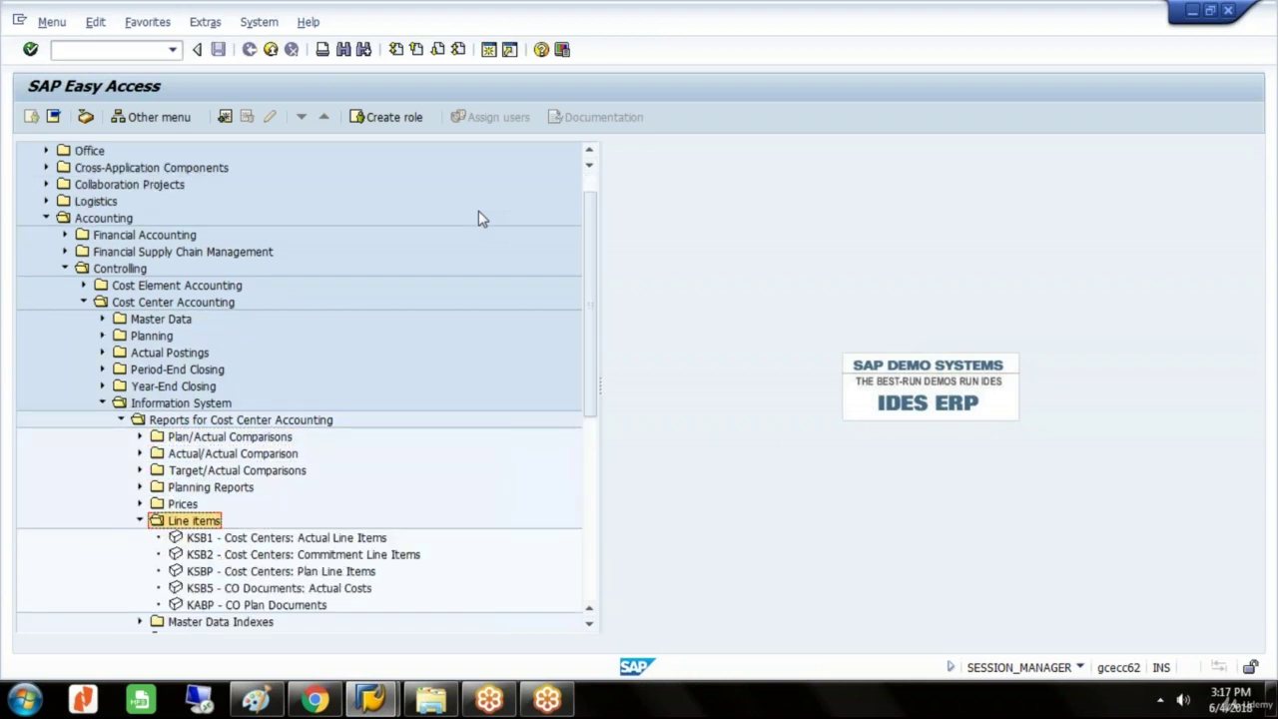
key("Down")
key("Down")
key("Down")
key("Down")
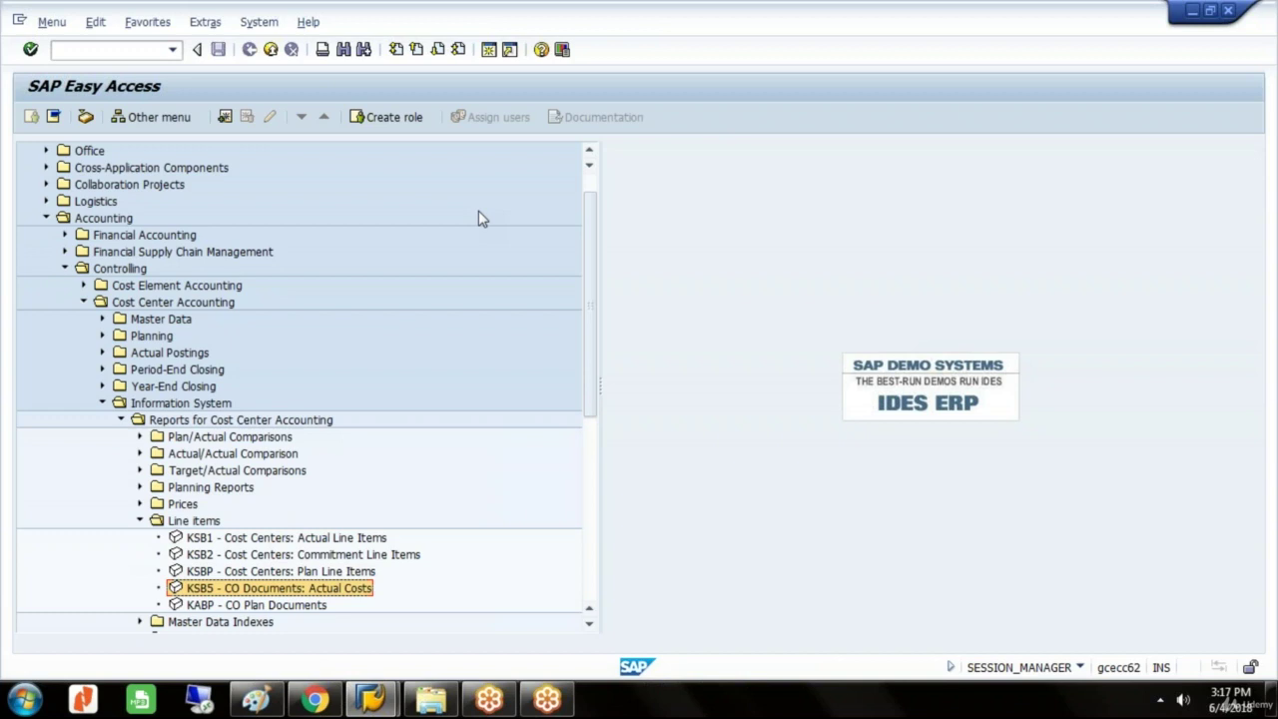
key("Return")
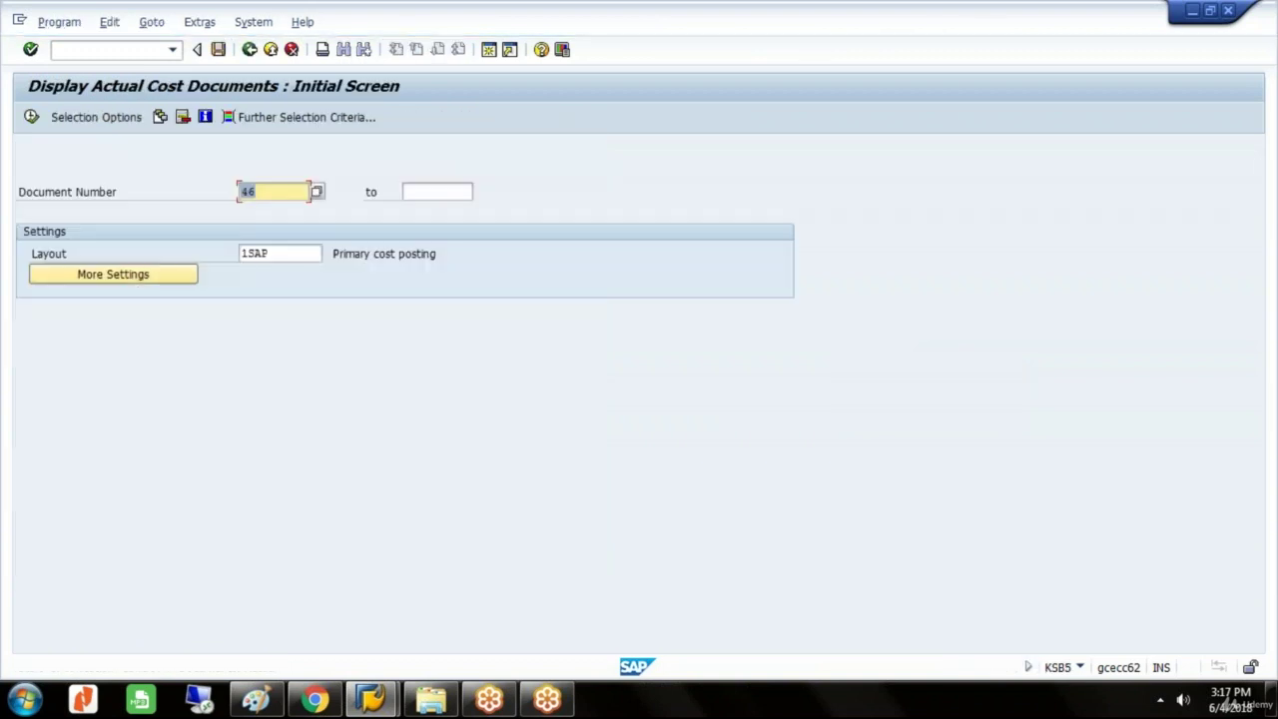
- Run the actual cost documents report for document numbers 1 to 10000
left_click(263, 192)
key("BackSpace")
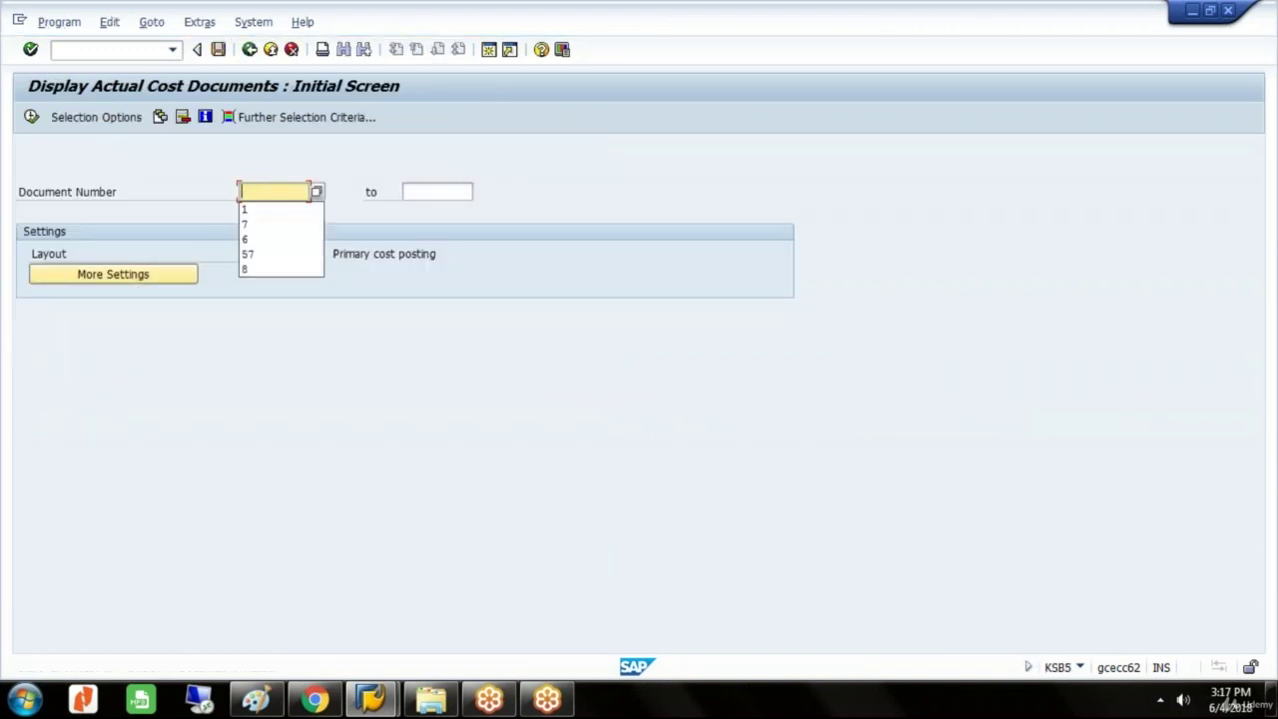
type("1")
left_click(428, 193)
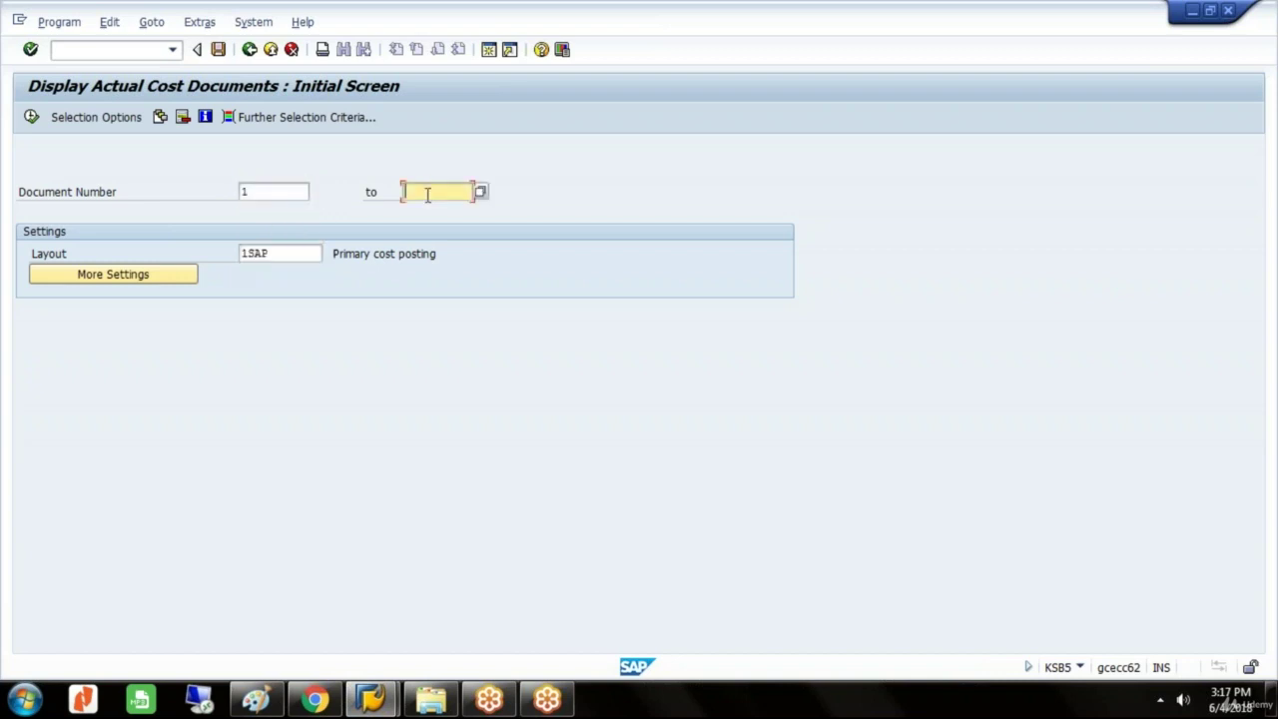
type("10000")
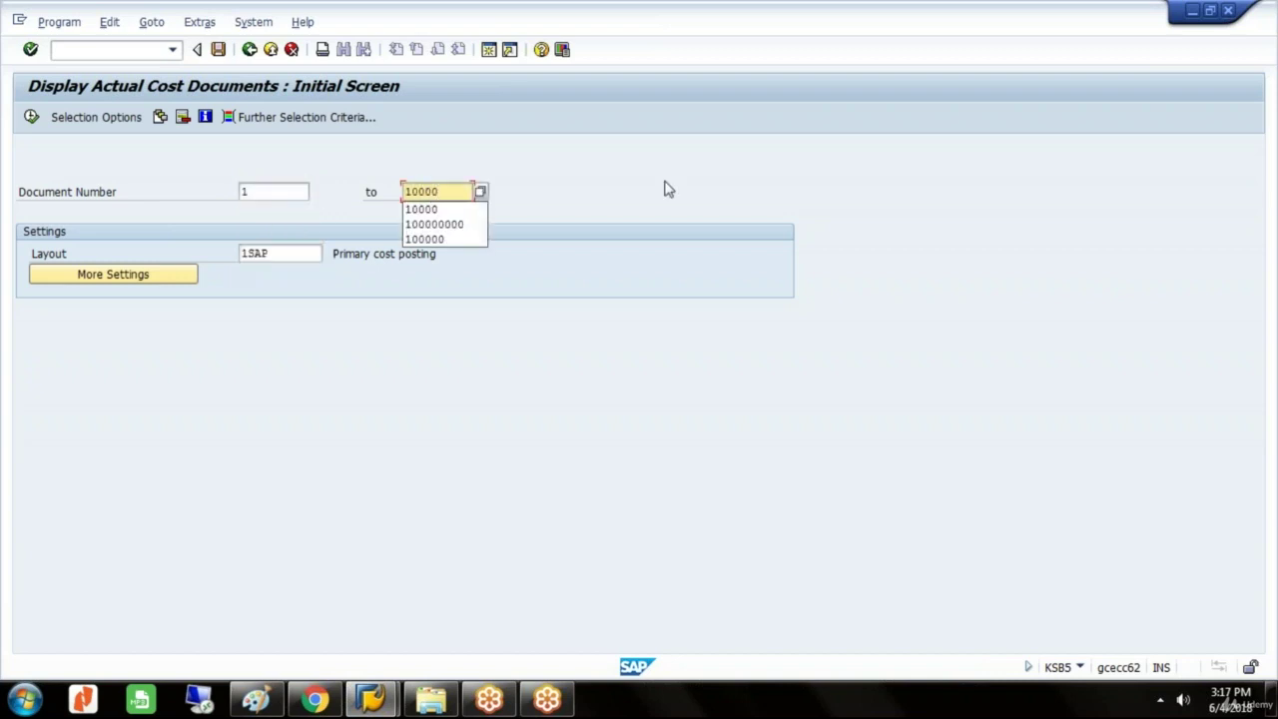
left_click(295, 158)
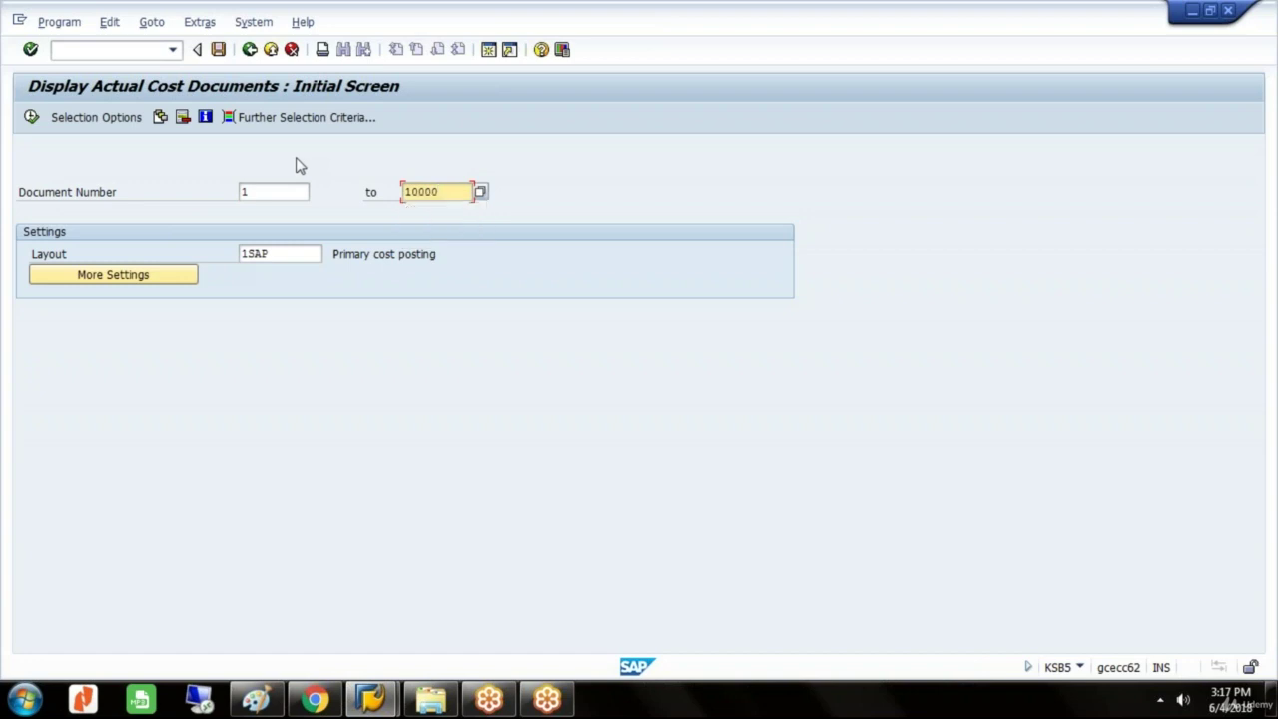
left_click(31, 119)
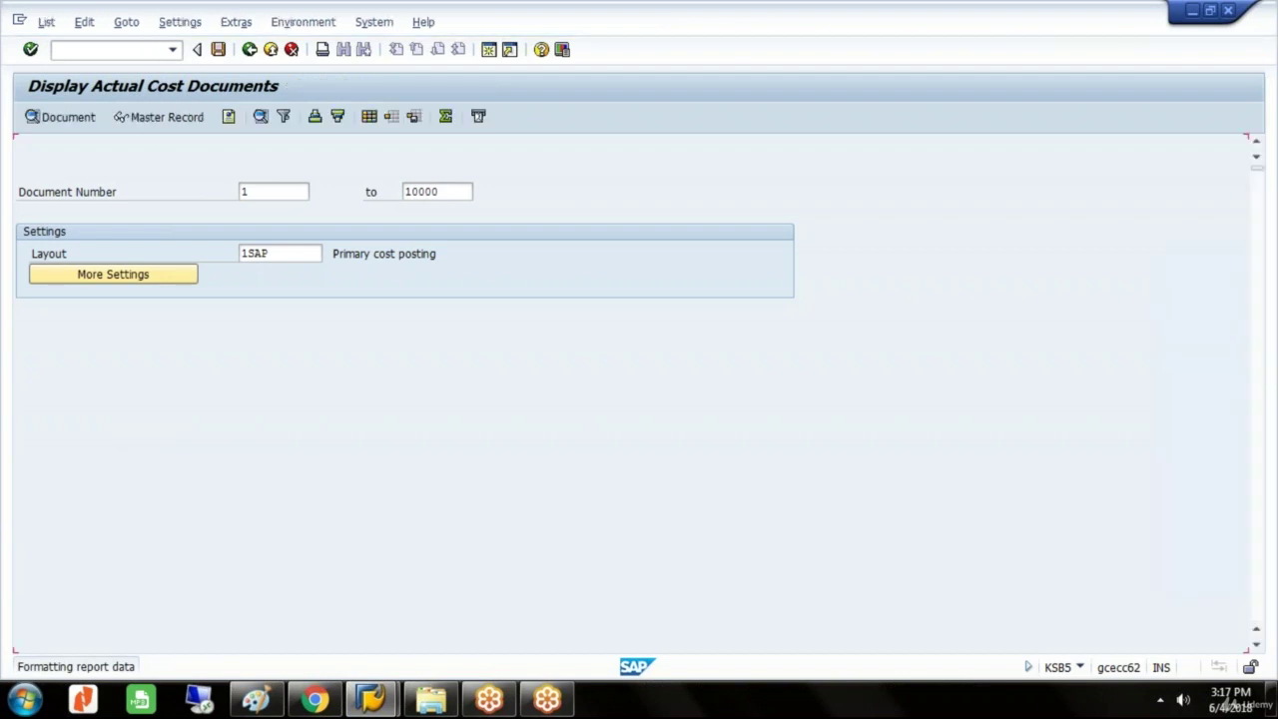
- Expand each listed CO document to examine its cost center, cost element and amount
left_click(29, 253)
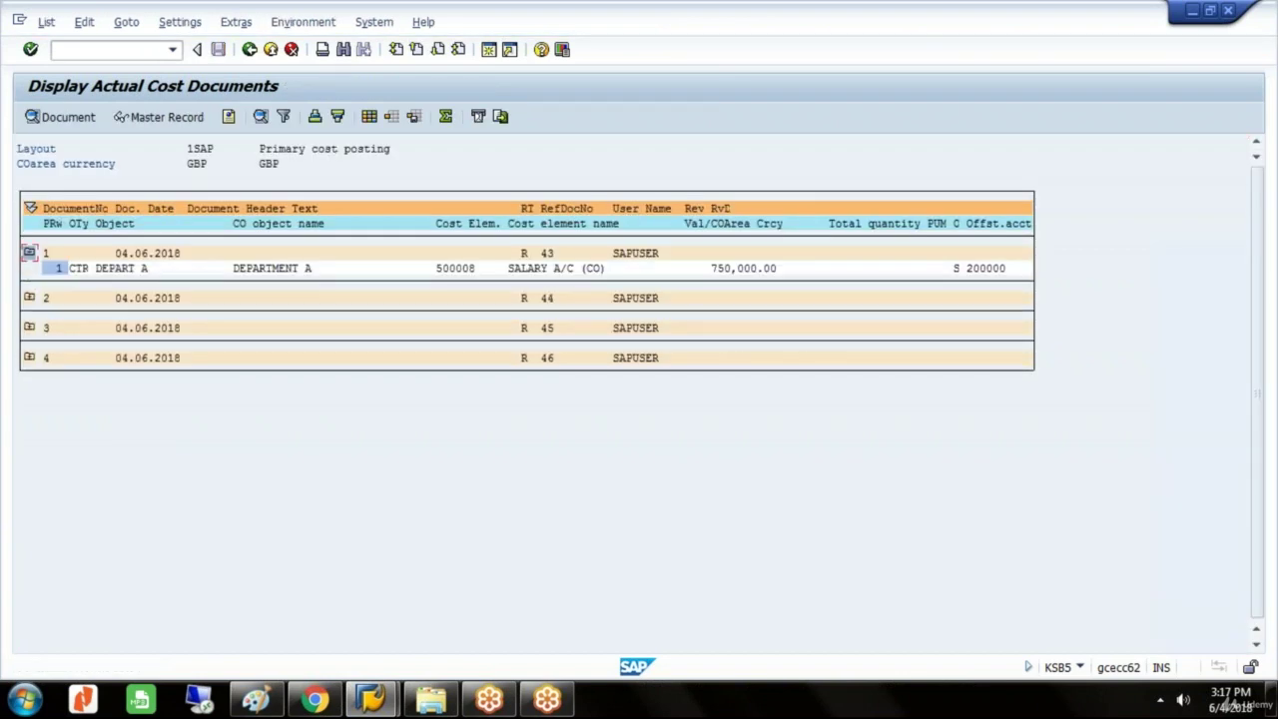
left_click(29, 299)
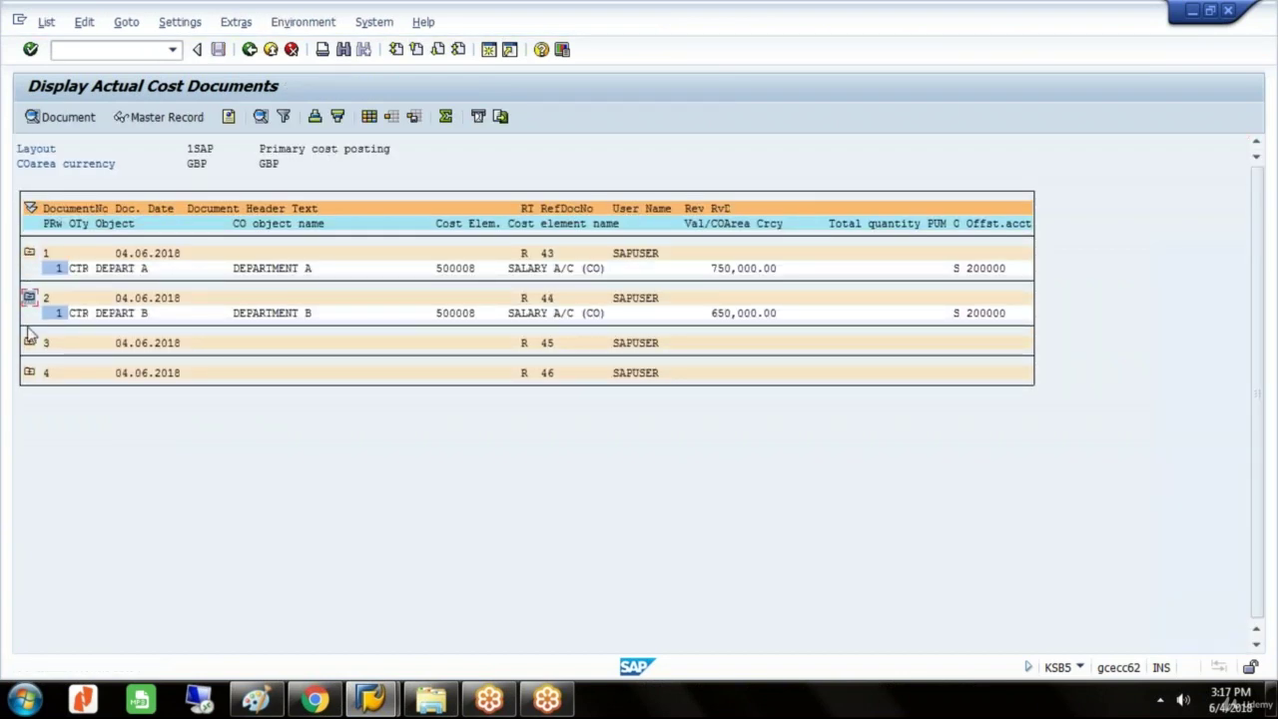
left_click(29, 343)
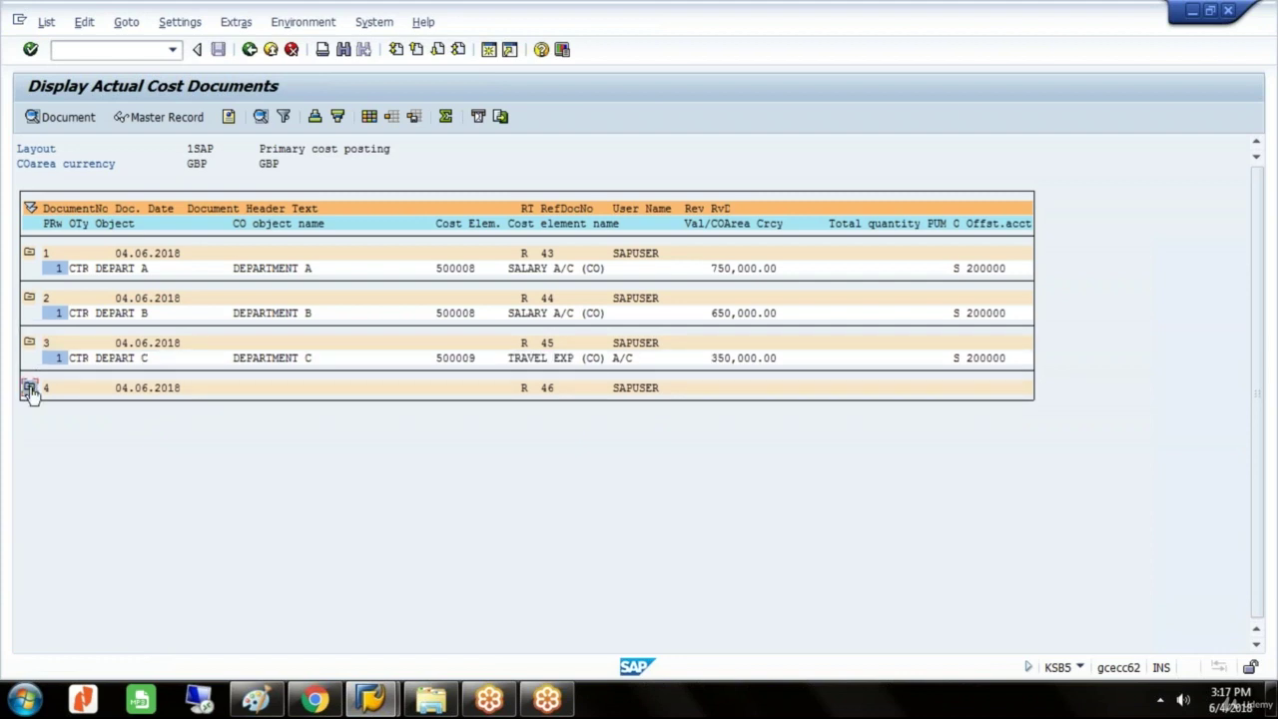
left_click(29, 388)
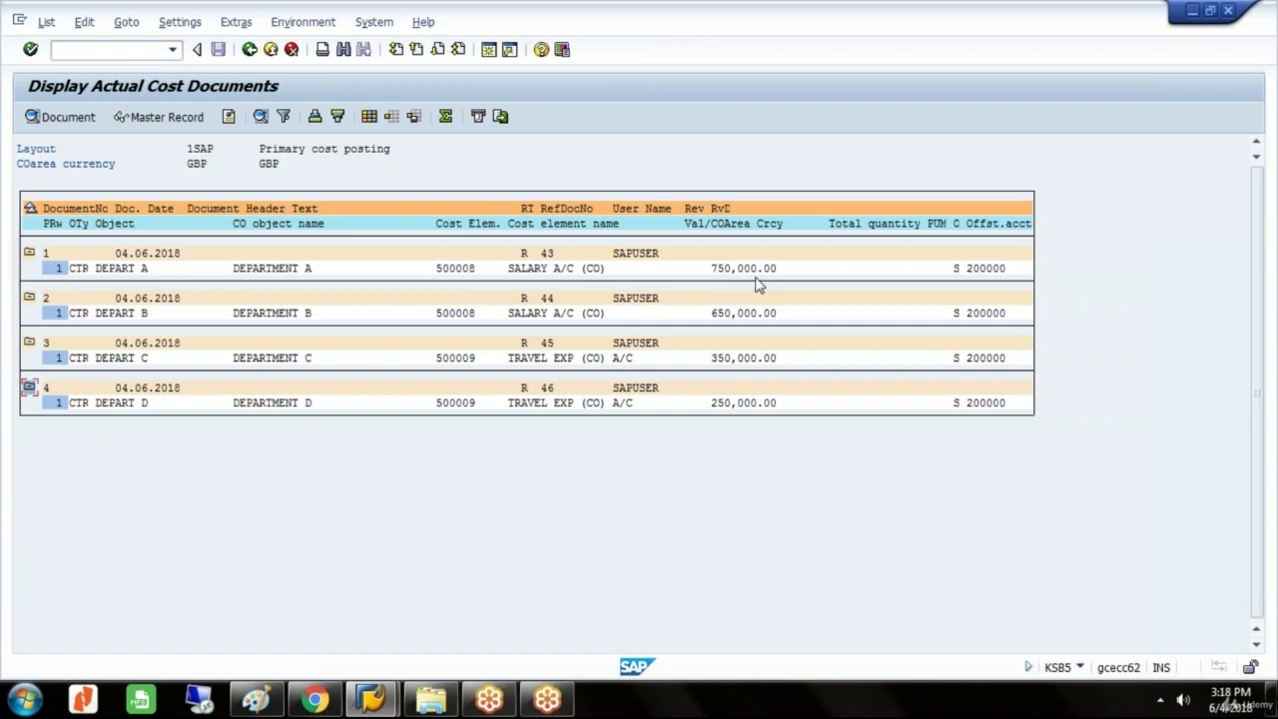
- Display the FI document behind CO document 1, and return to the SAP Easy Access menu
left_click(47, 254)
left_click(68, 117)
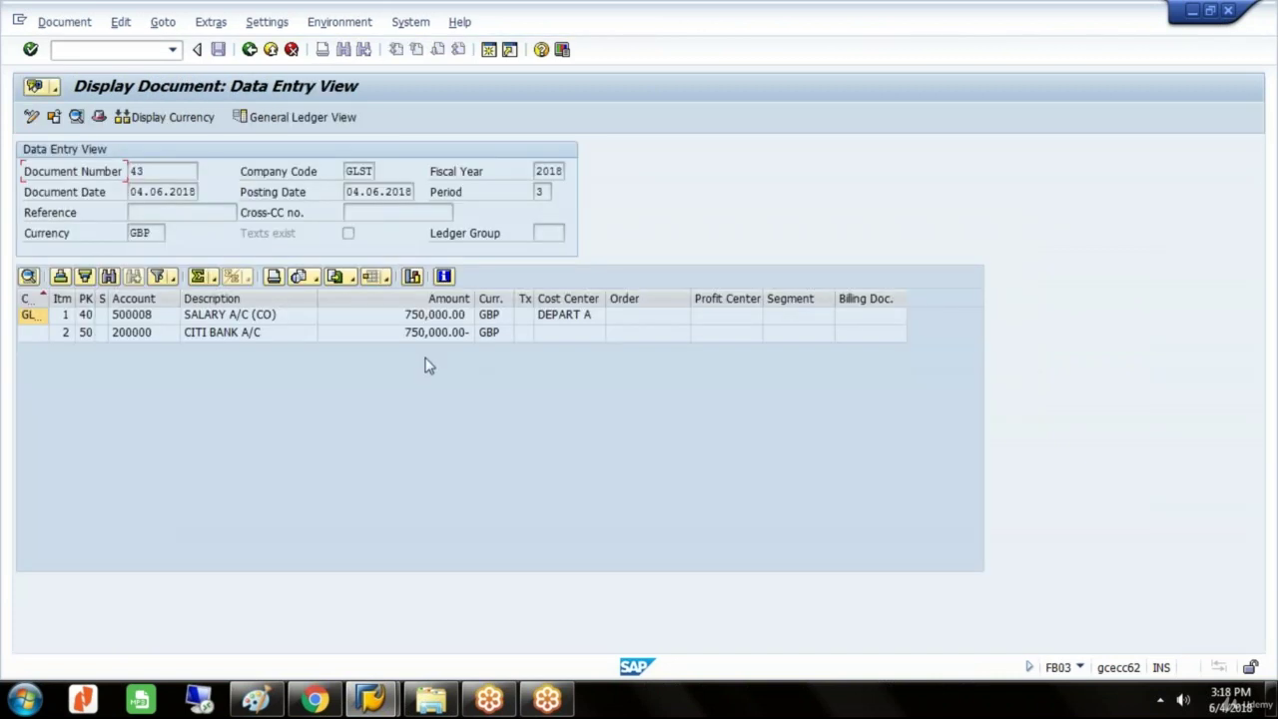
left_click(250, 50)
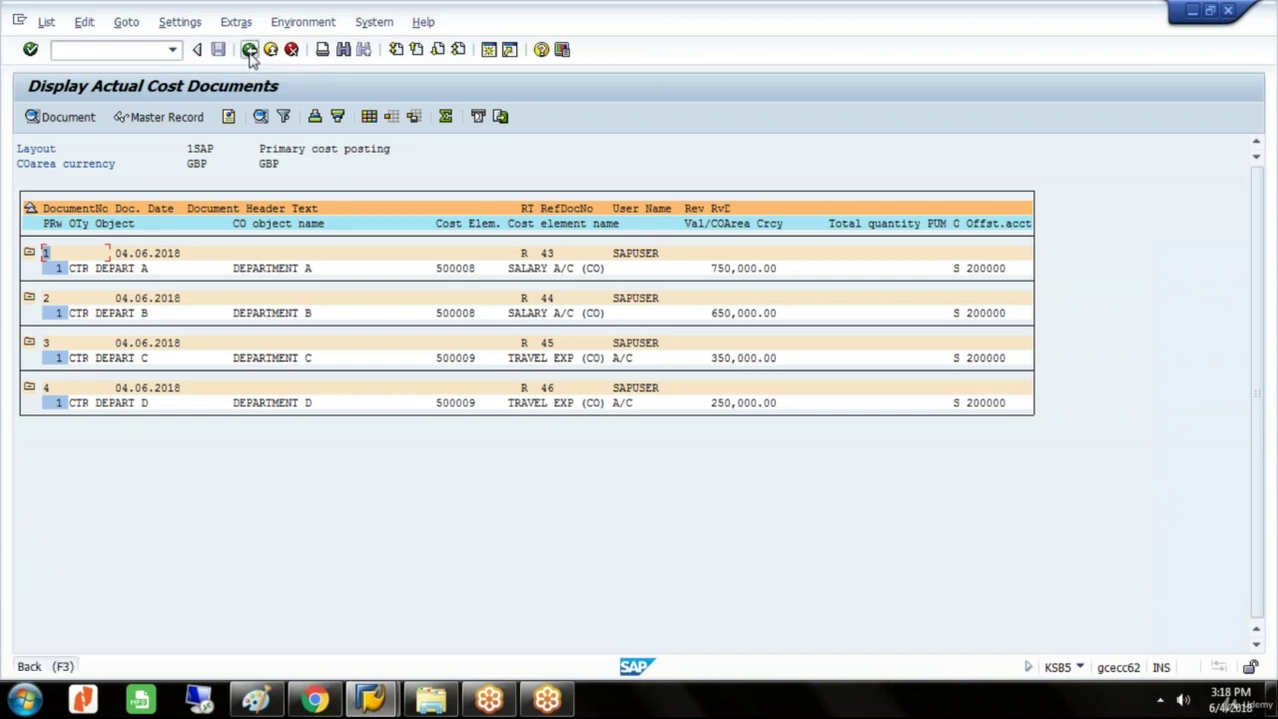
left_click(250, 51)
left_click(273, 315)
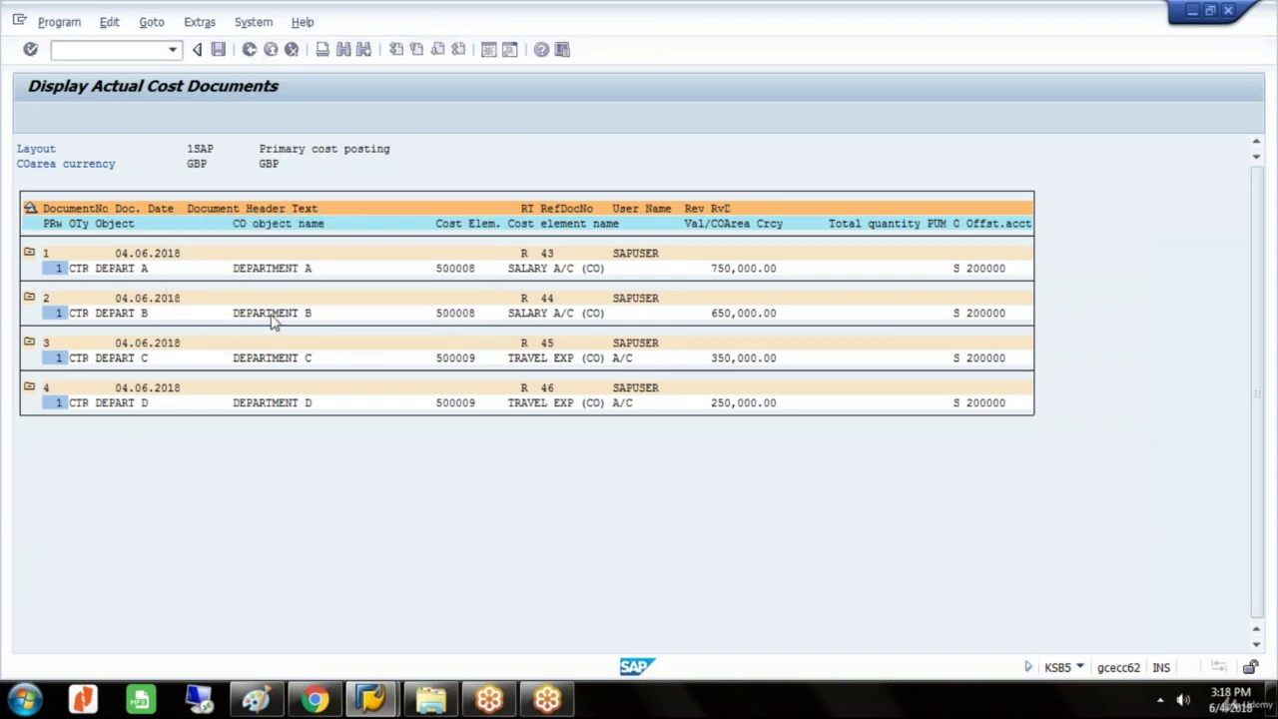
left_click(249, 50)
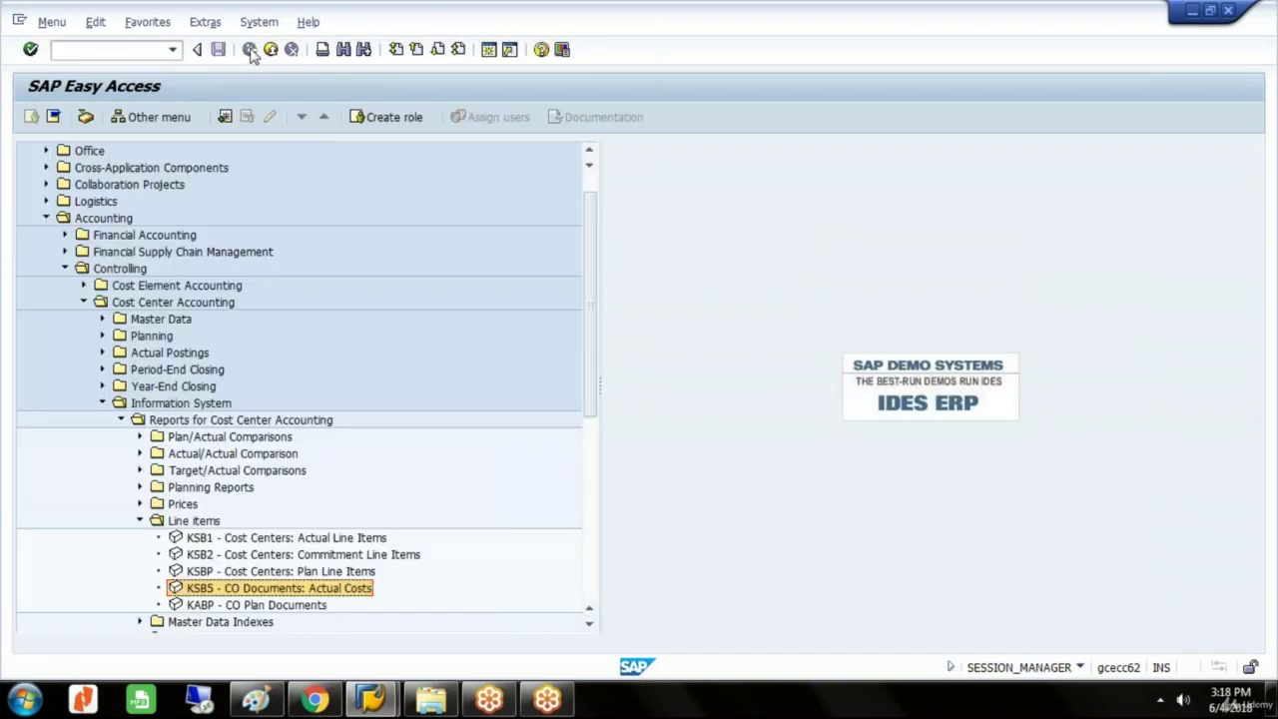
- Open the KSB1 - Cost Centers: Actual Line Items report
left_click(306, 538)
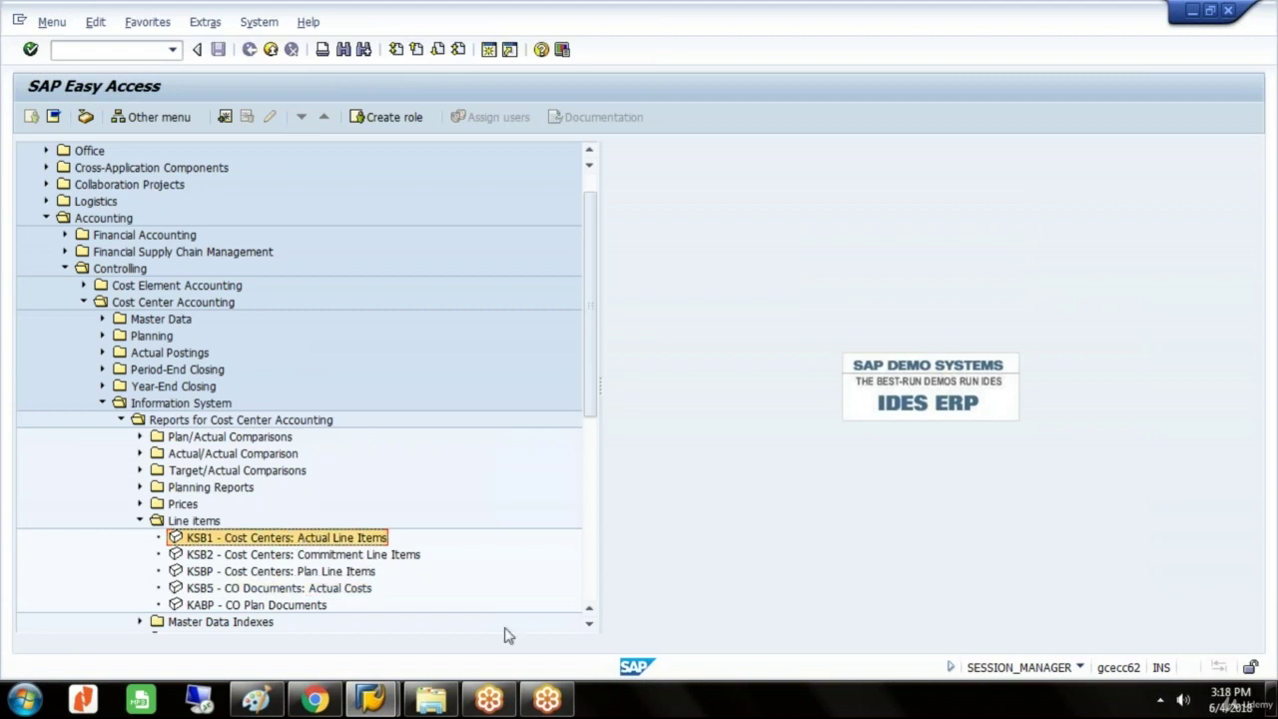
left_click(589, 622)
left_click(589, 622)
left_click(590, 622)
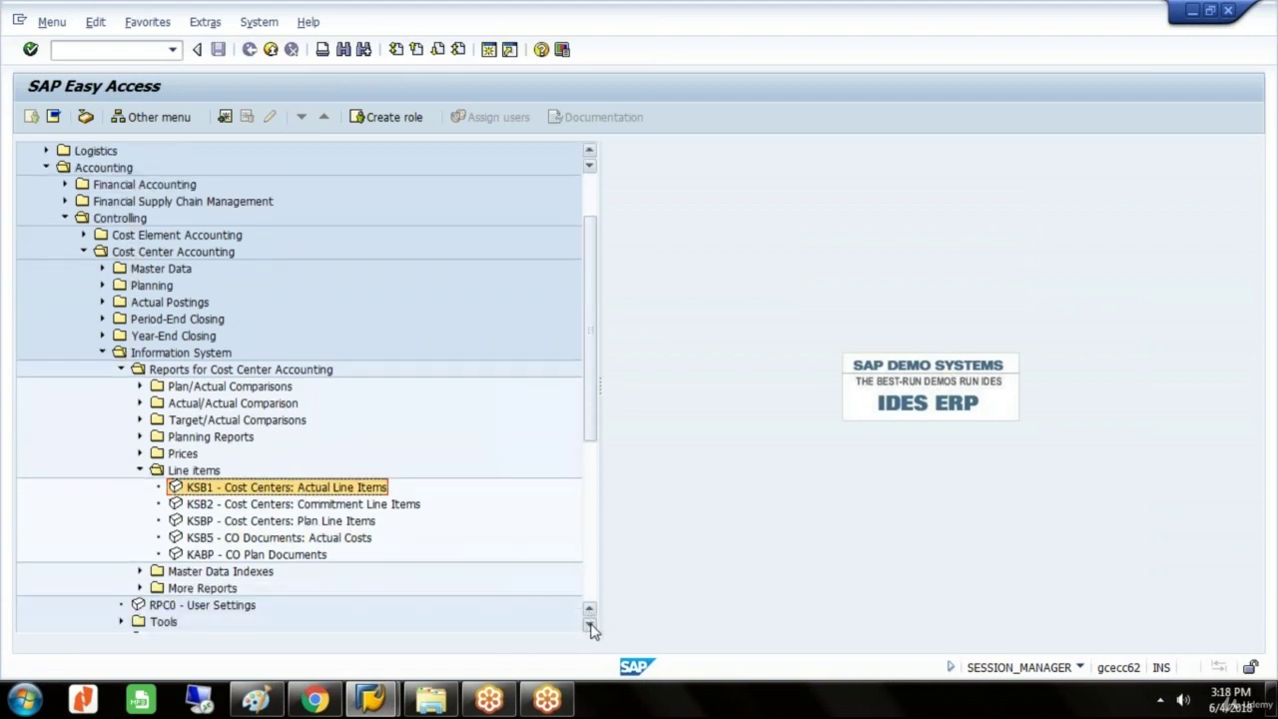
left_click(589, 624)
left_click(590, 624)
left_click(589, 624)
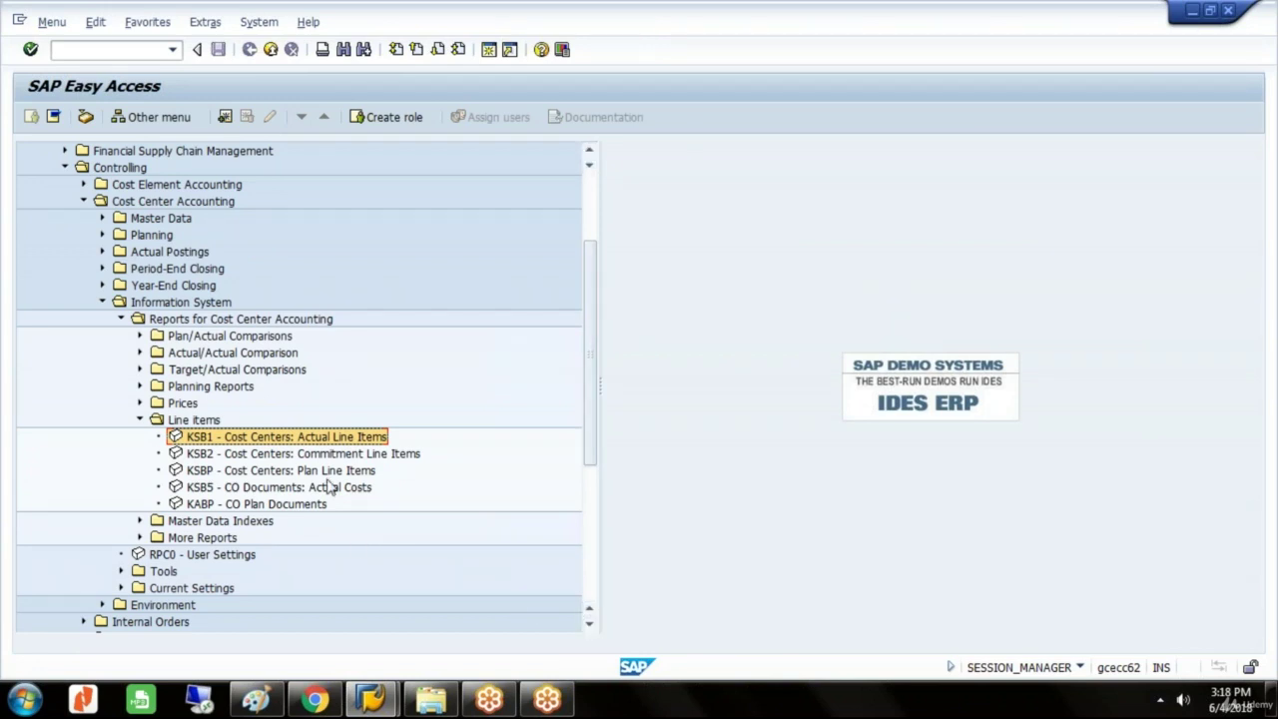
double_click(317, 442)
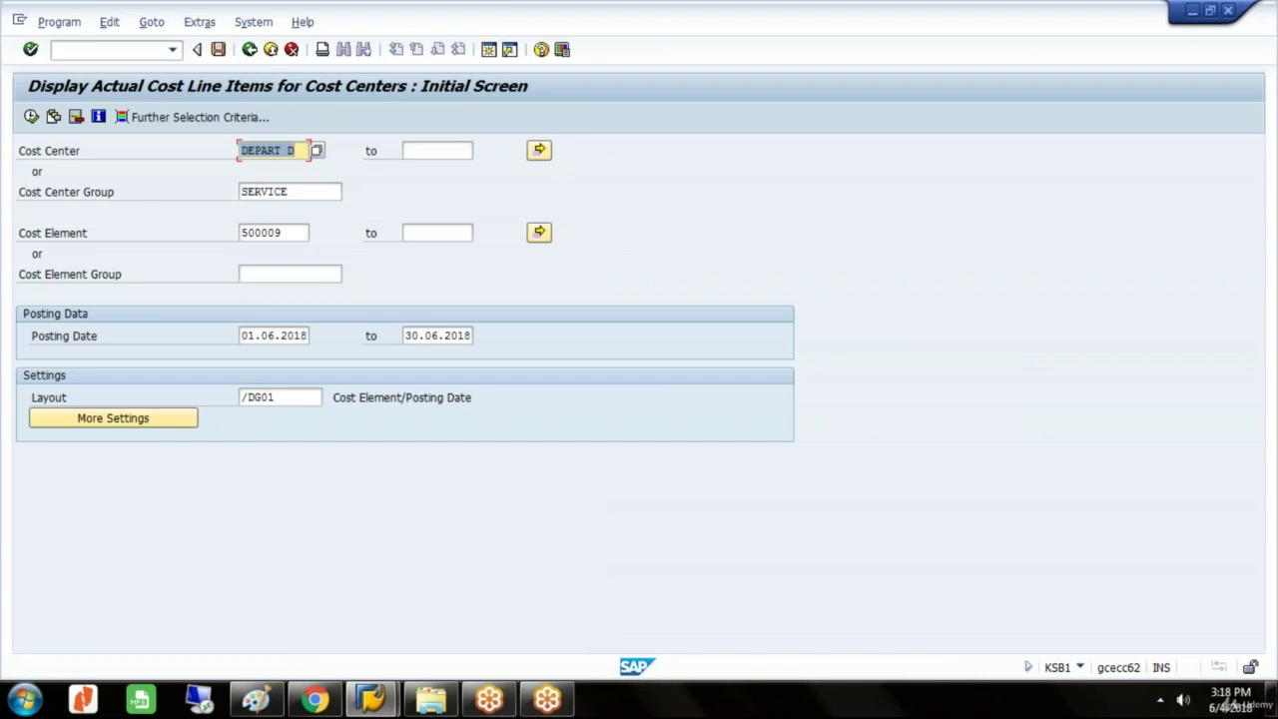
- Set the cost center range from DEPART A to DEPART D and clear the cost center group
left_click(301, 153)
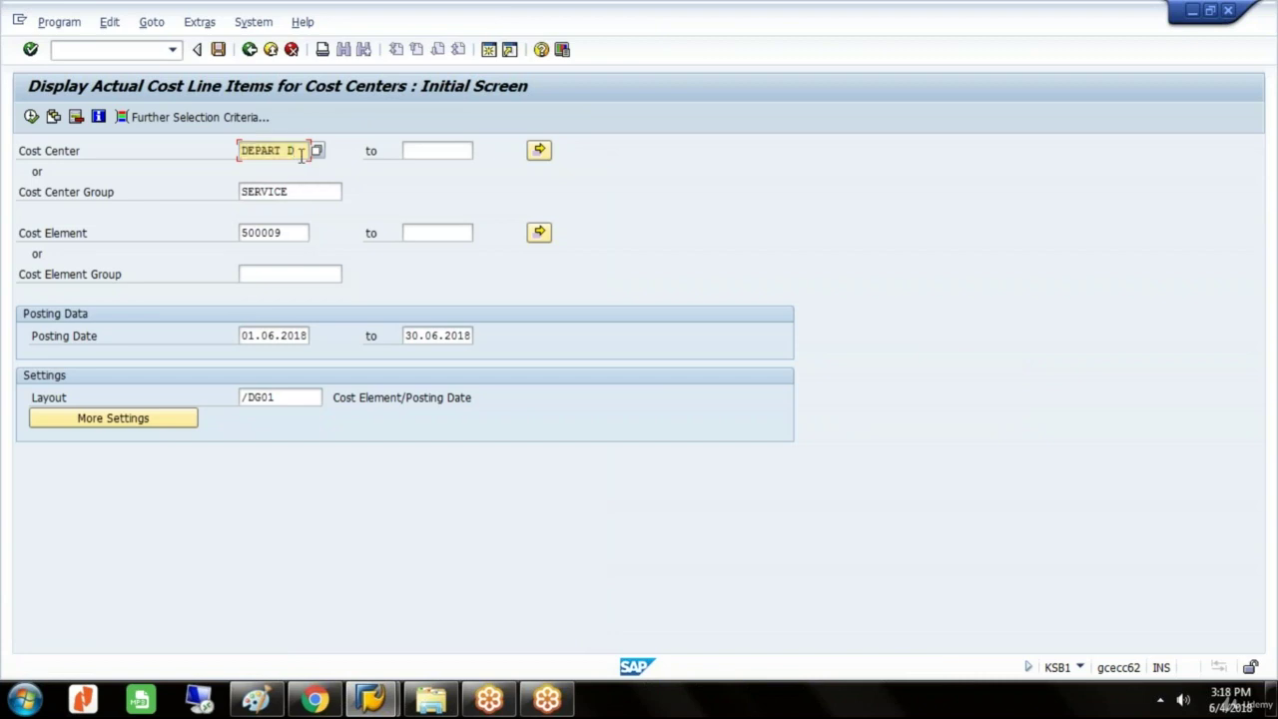
key("BackSpace")
type("A")
left_click(422, 155)
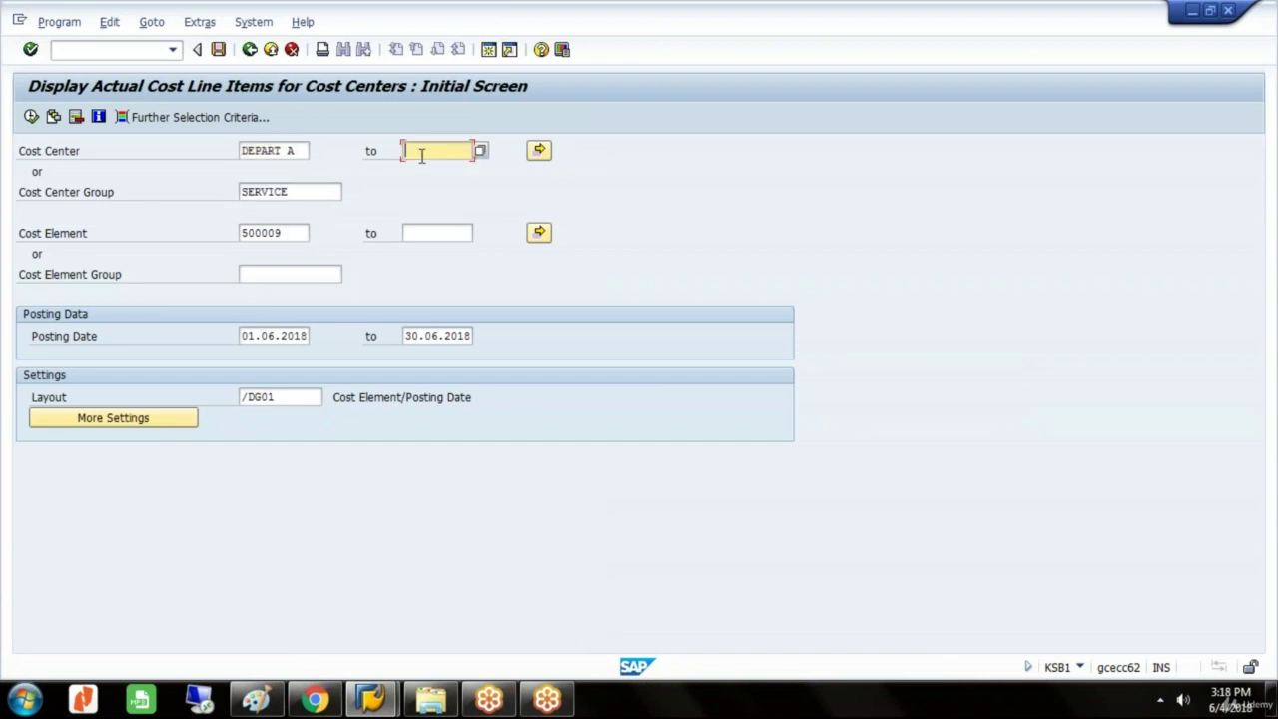
left_click(431, 167)
left_click(315, 194)
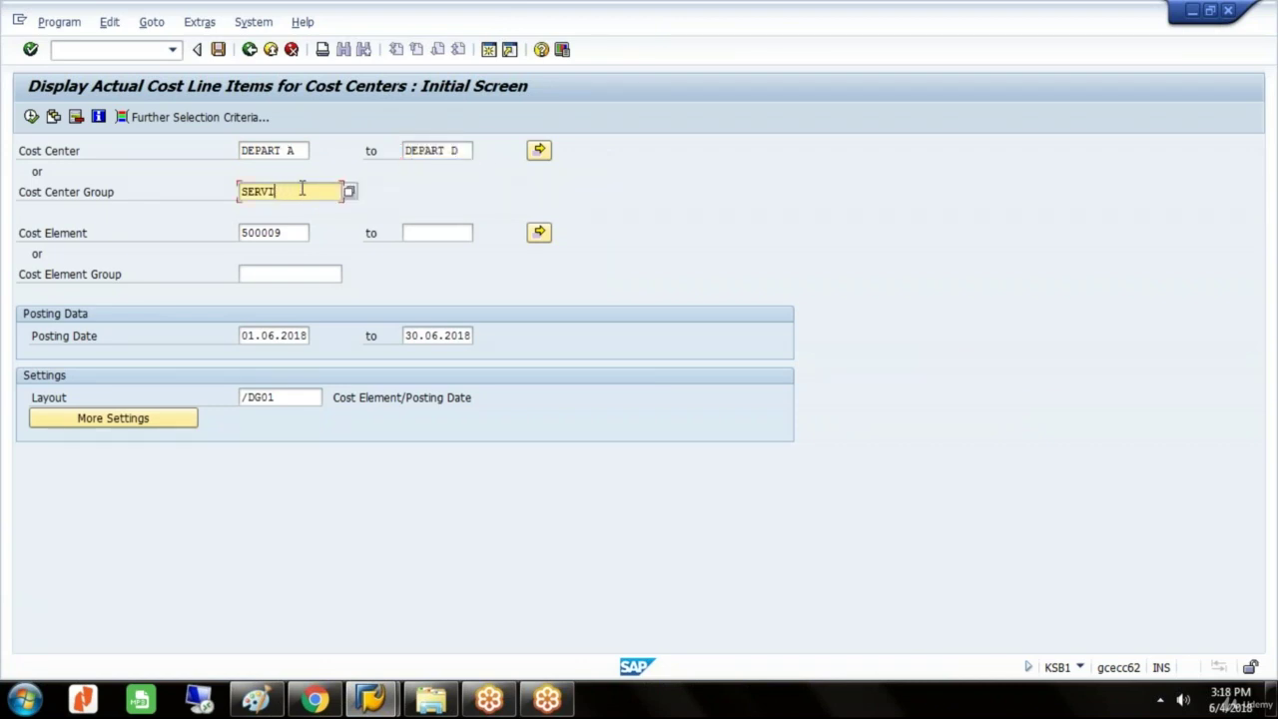
key("BackSpace")
key("BackSpace")
key("BackSpace")
key("BackSpace")
key("BackSpace")
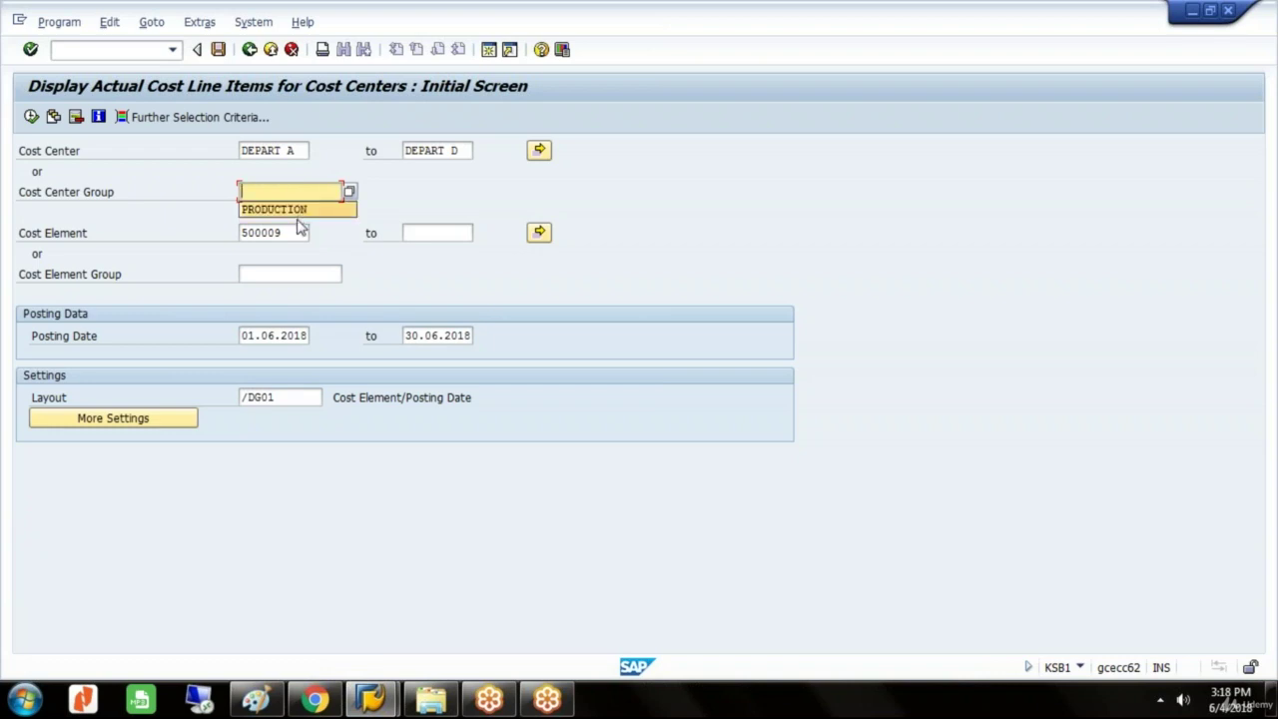
- Set the cost element range from 500008 to 500009 and run the actual line items report
left_click(297, 231)
key("BackSpace")
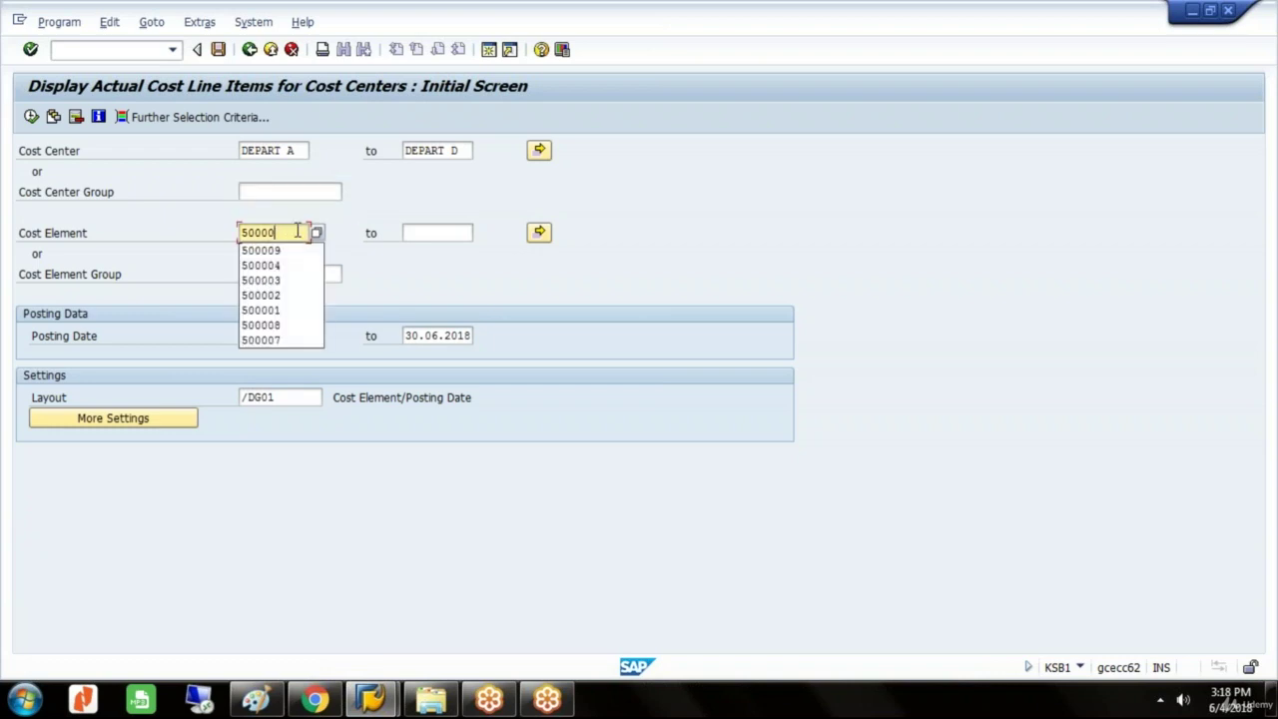
type("8")
left_click(439, 235)
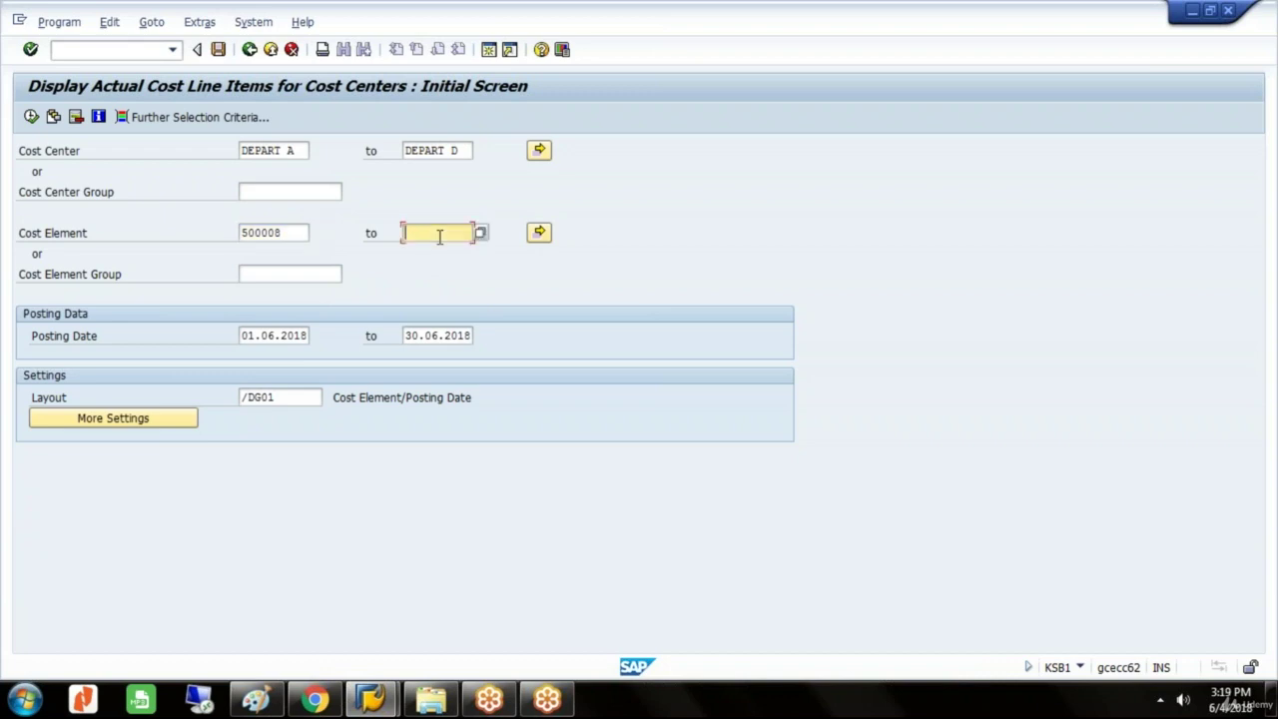
type("50000")
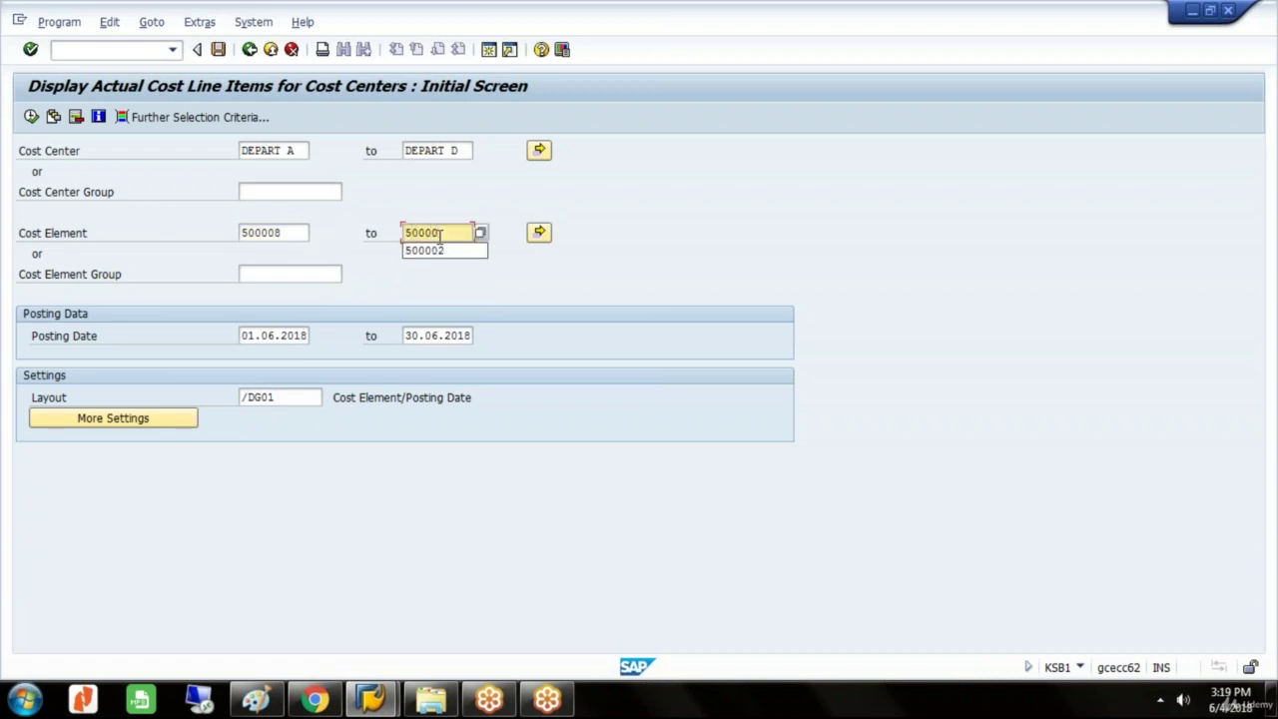
type("9")
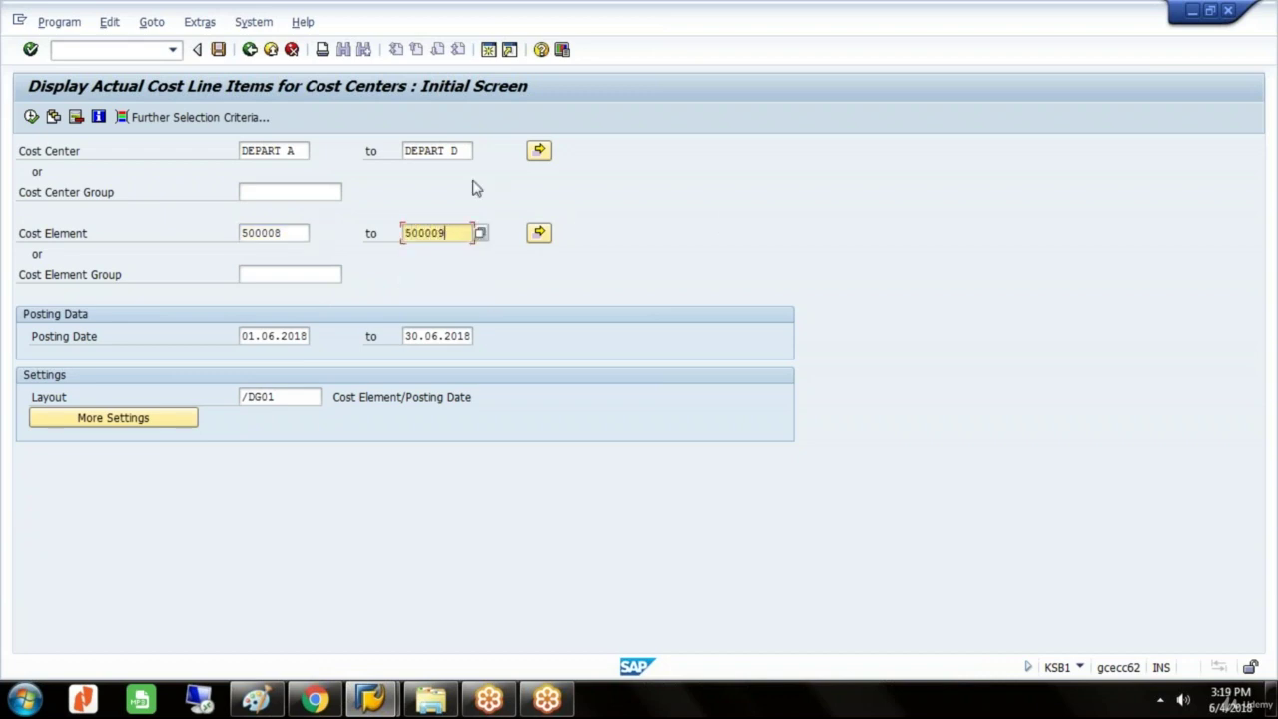
left_click(31, 117)
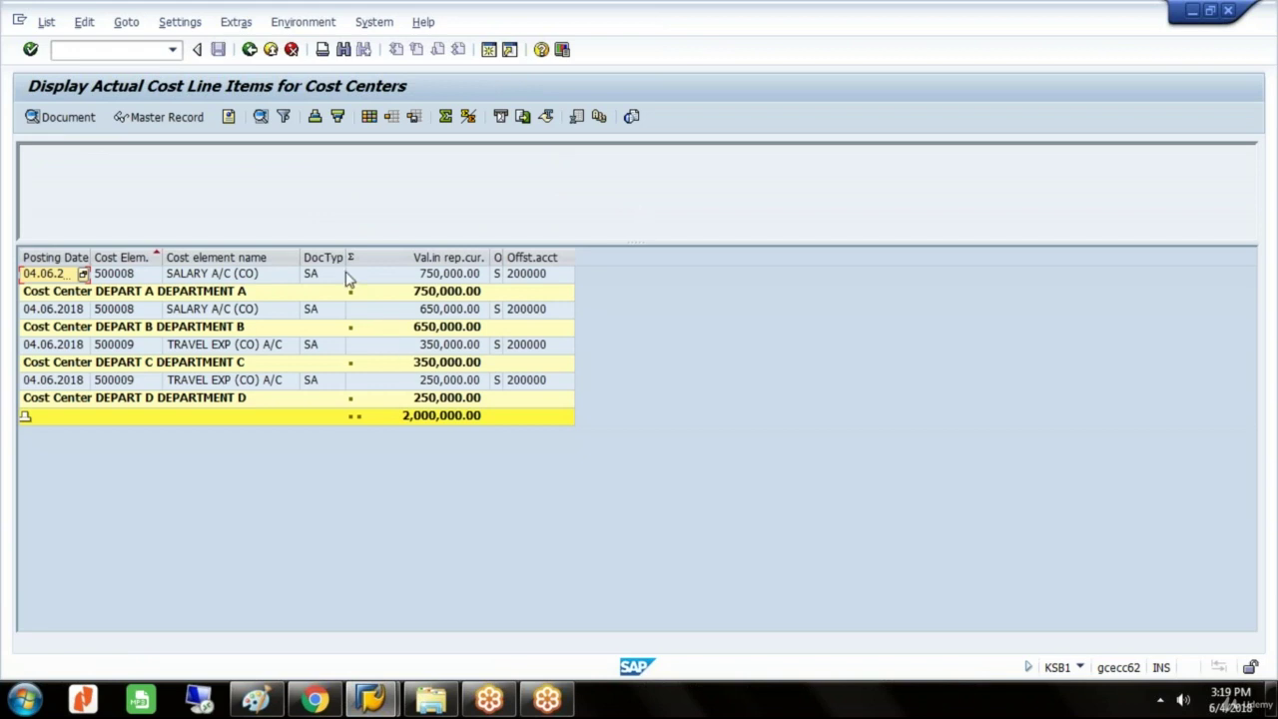
- Widen the document type and reporting currency value columns to review the line items, and exit the list
left_click_drag(348, 257, 396, 257)
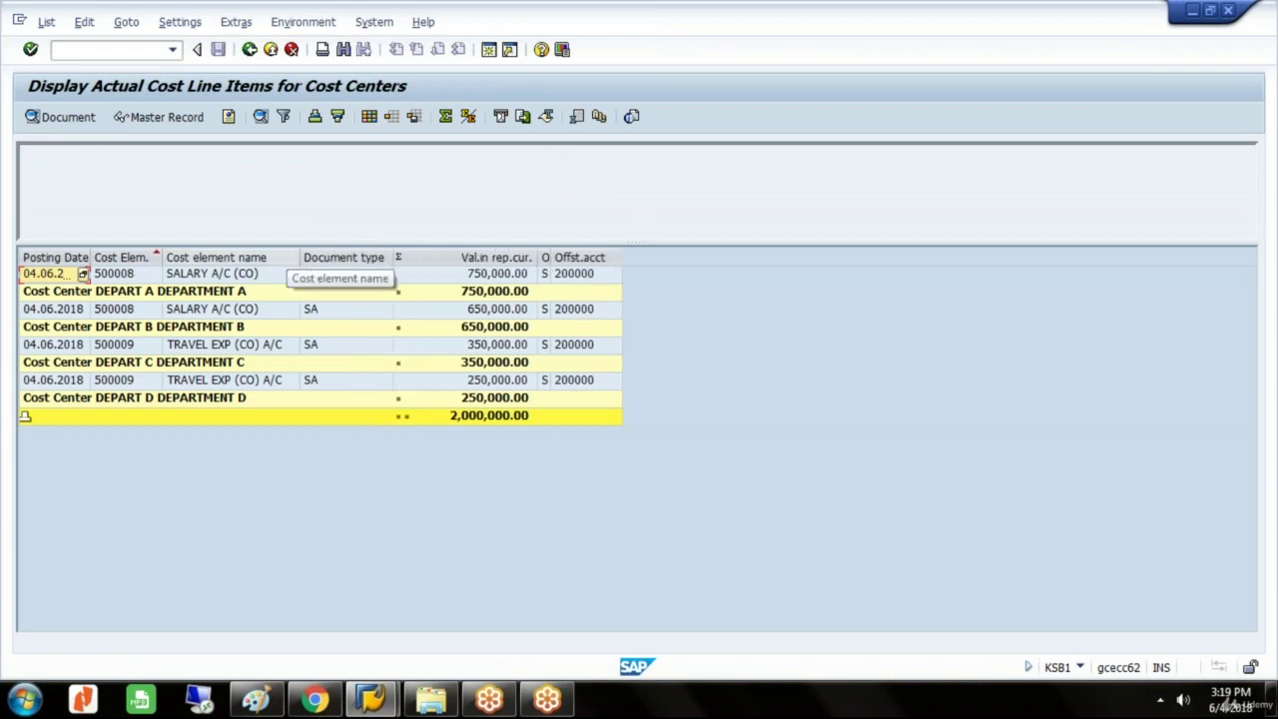
left_click(491, 421)
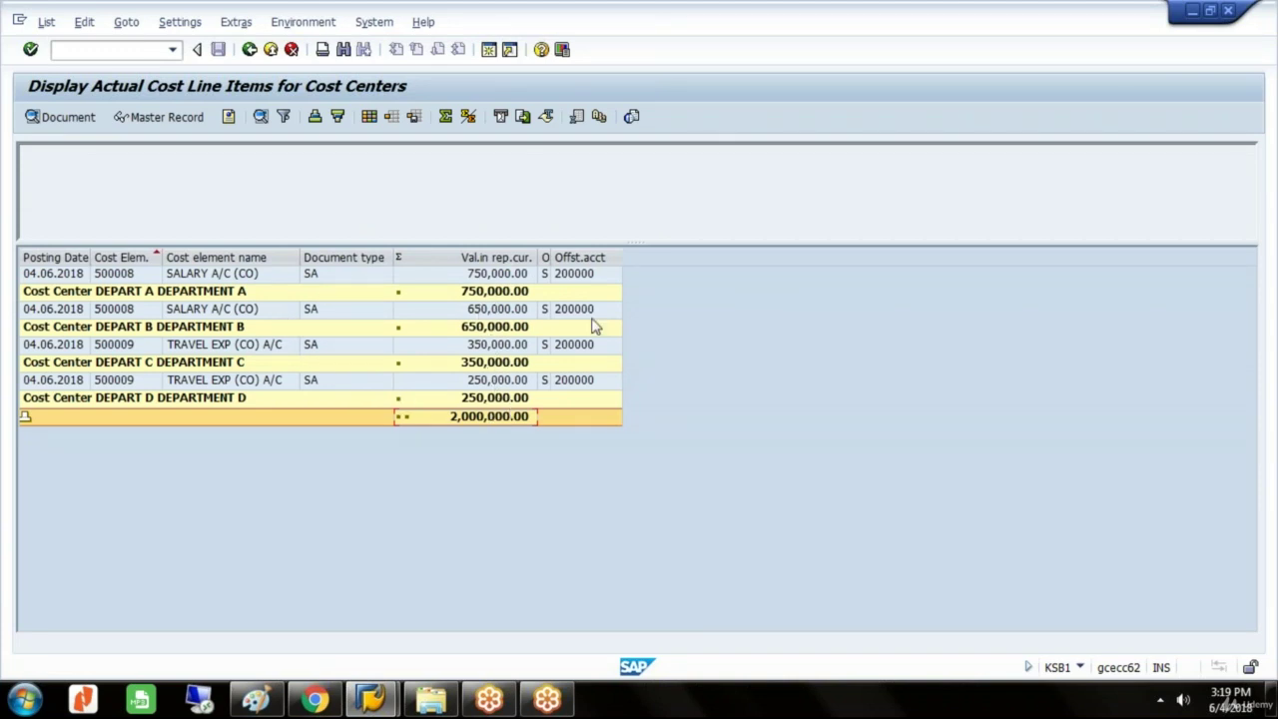
left_click_drag(543, 257, 588, 259)
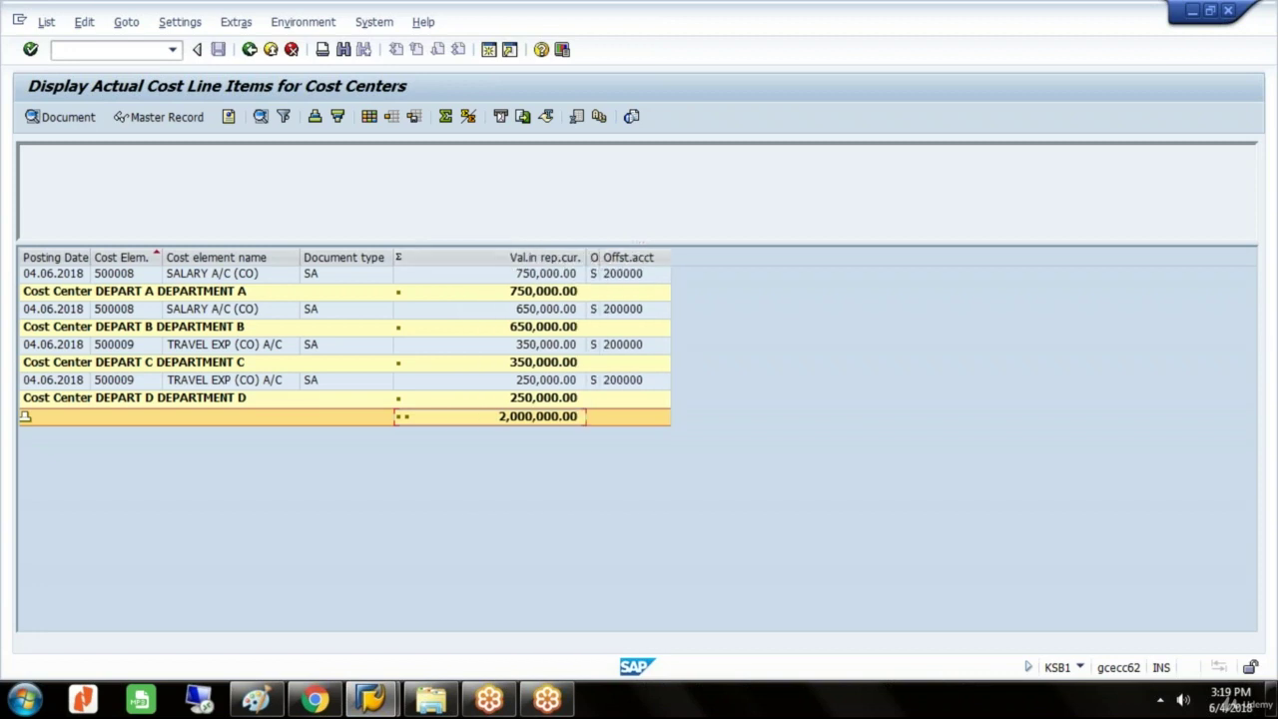
left_click(250, 50)
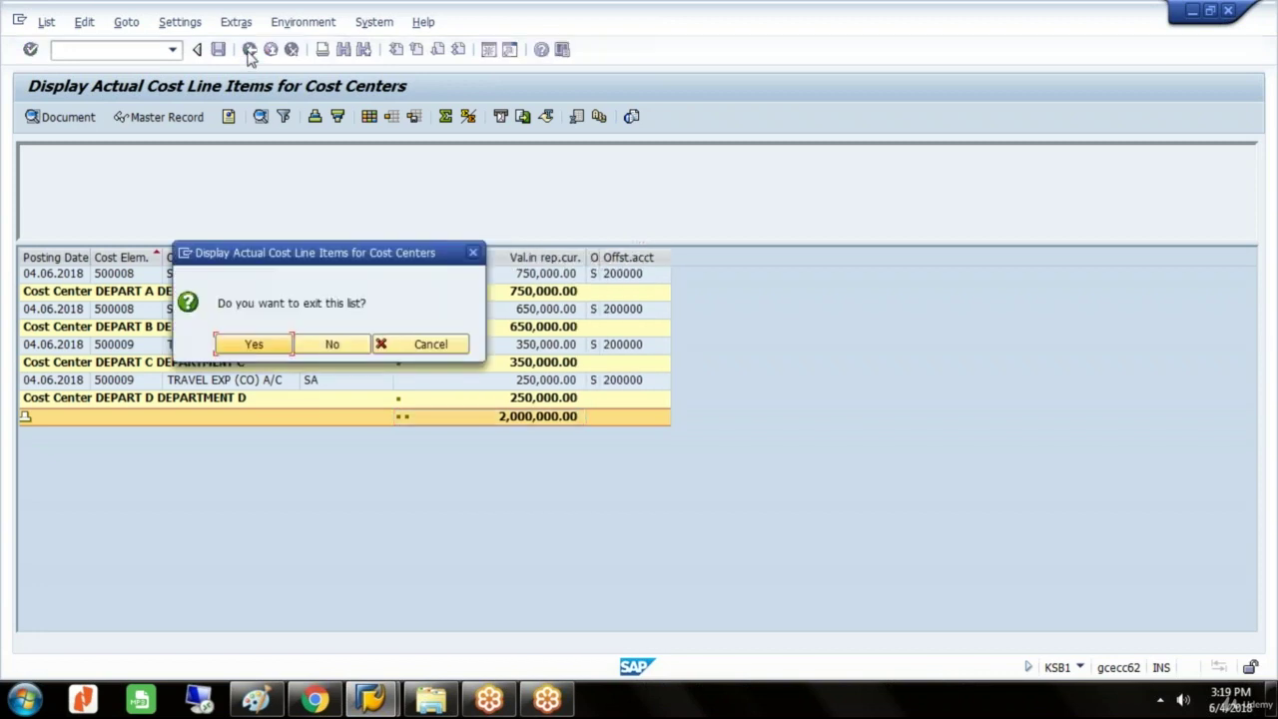
left_click(283, 344)
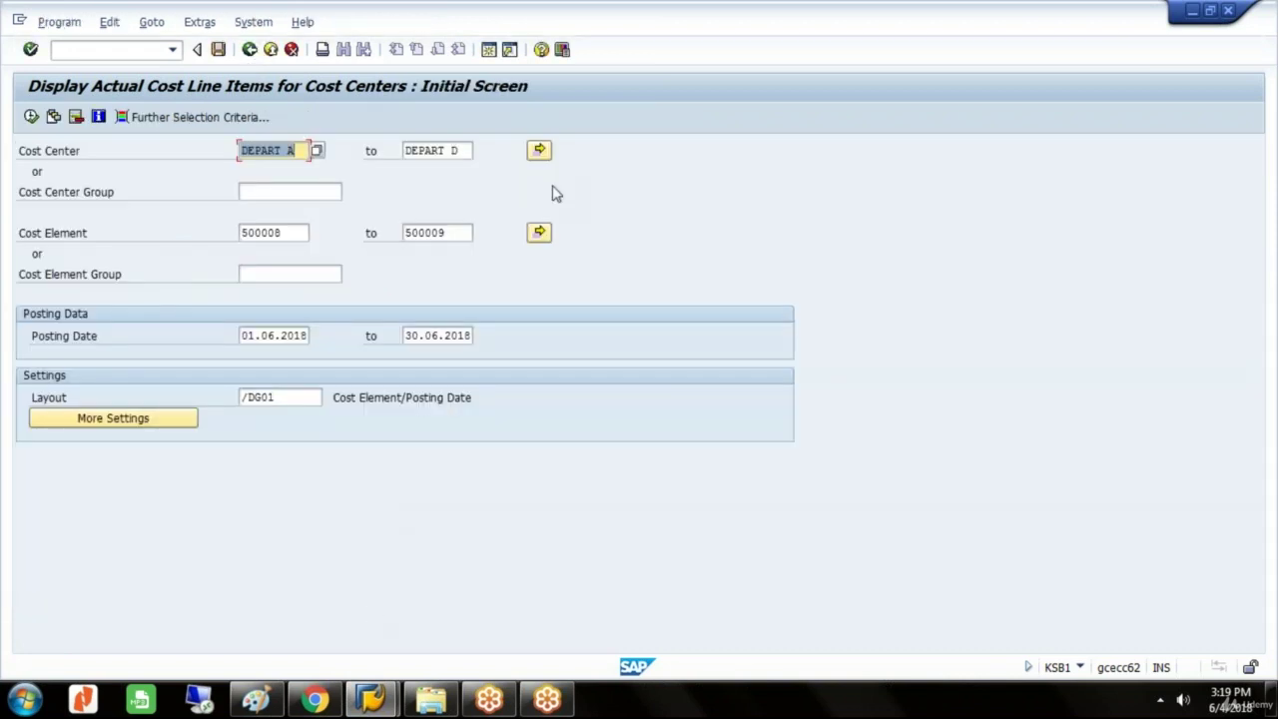
- Open an additional SAP session and bring its SAP Easy Access window to the front
left_click(488, 50)
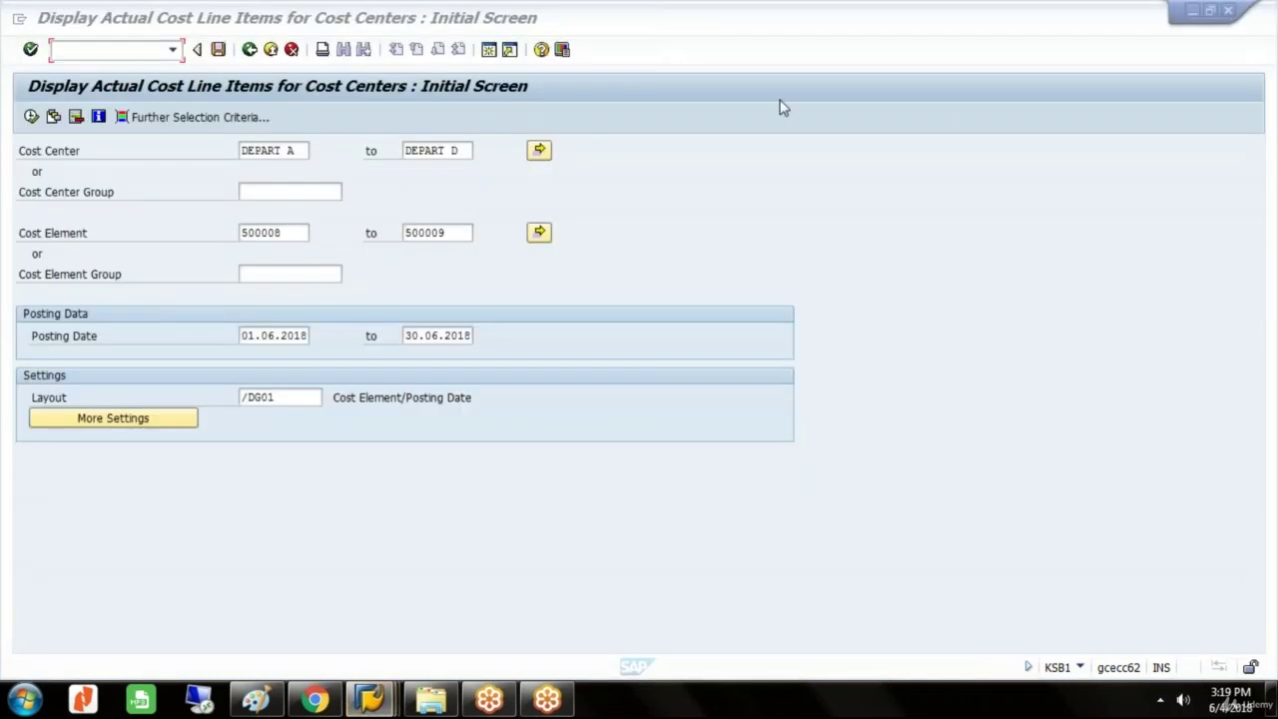
left_click(1194, 11)
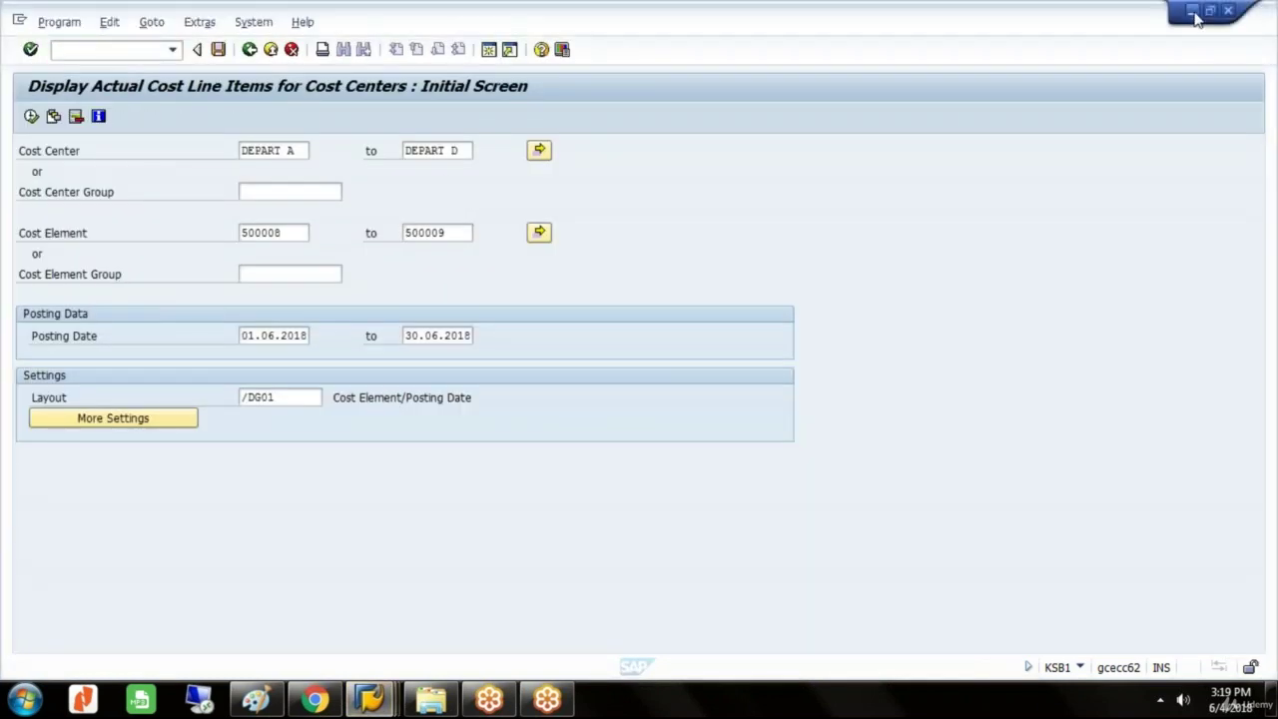
left_click(1195, 12)
left_click(1195, 11)
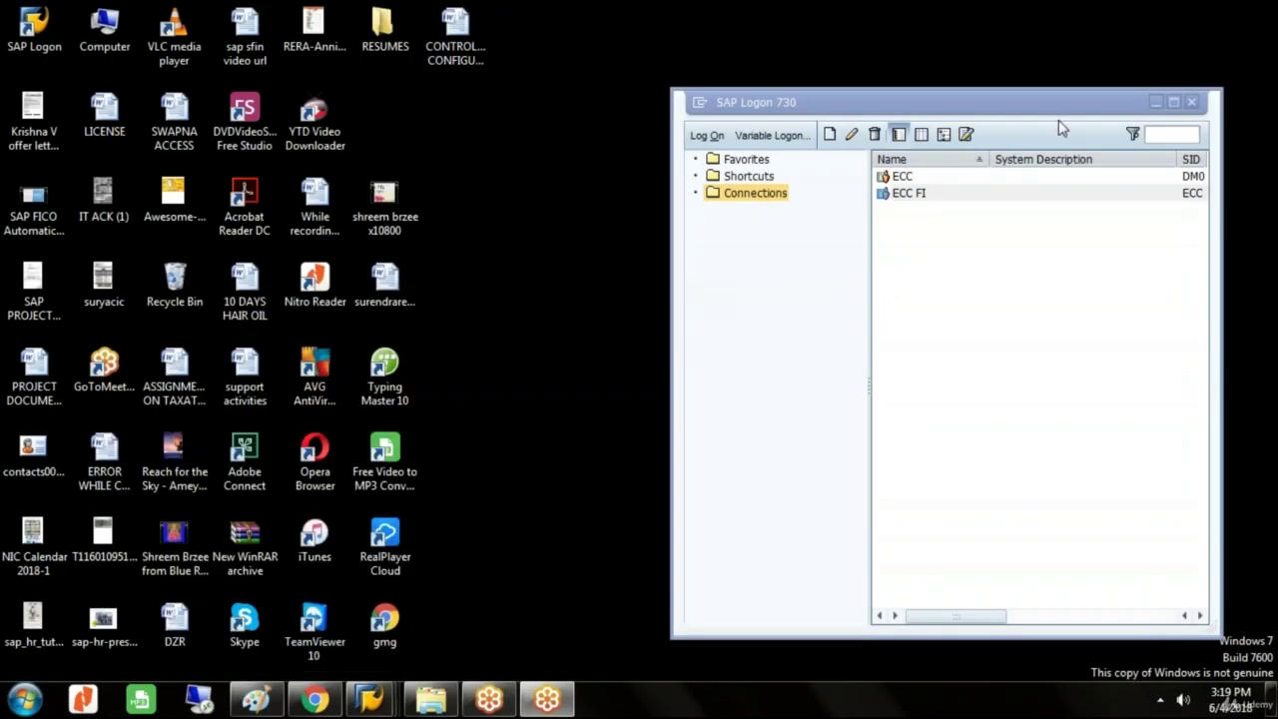
mouse_move(372, 699)
left_click(547, 593)
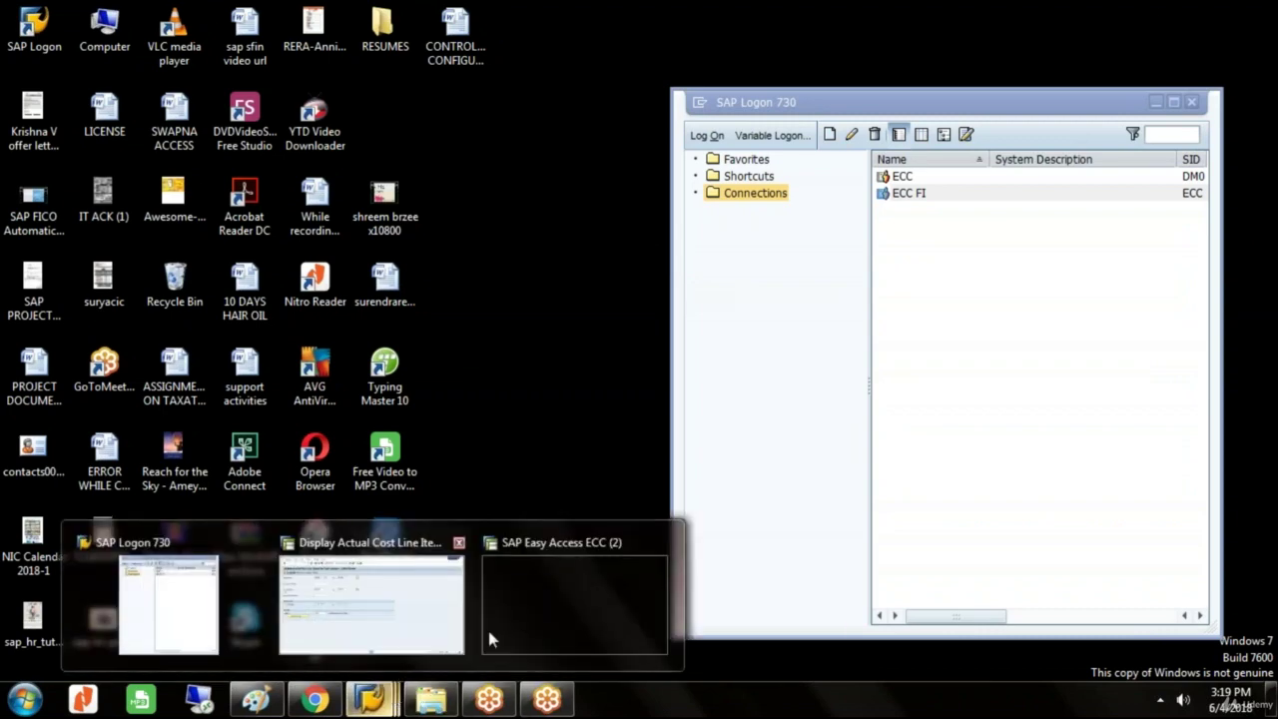
left_click(544, 604)
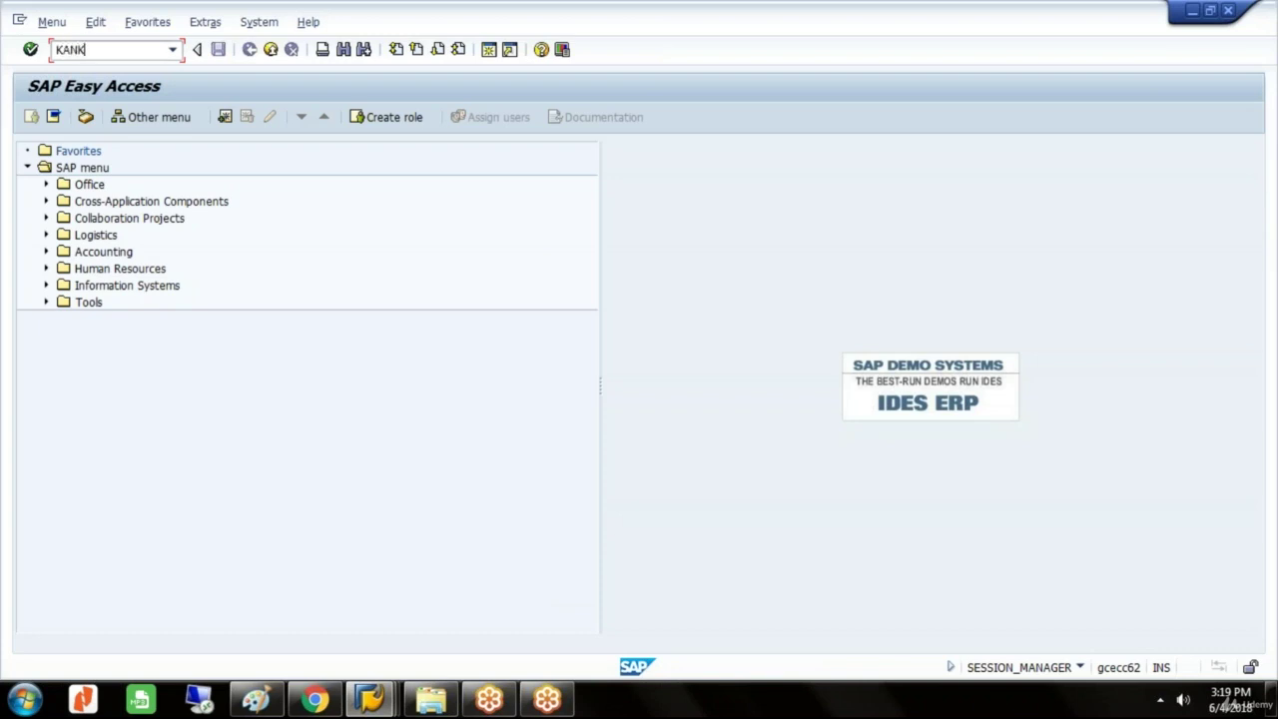
- Run transaction KANK and open the CO document number range groups of controlling area GLST for maintenance
key("Return")
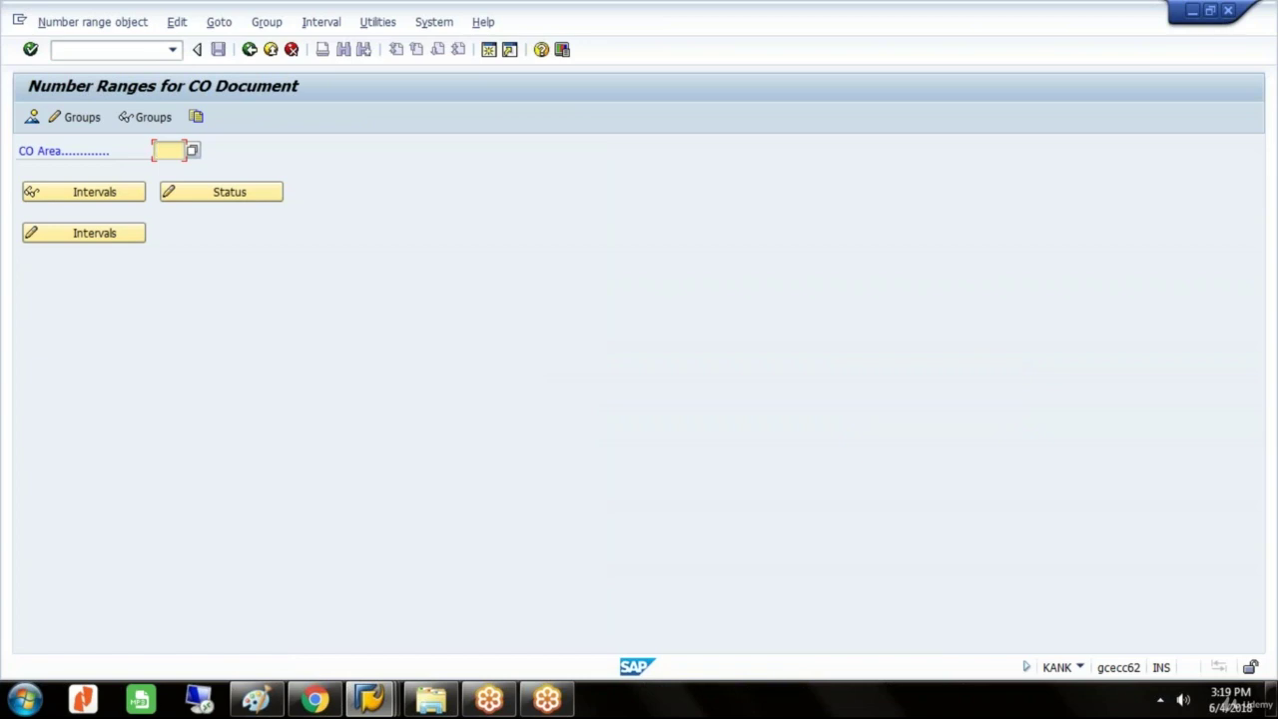
key("BackSpace")
left_click(165, 164)
left_click(83, 118)
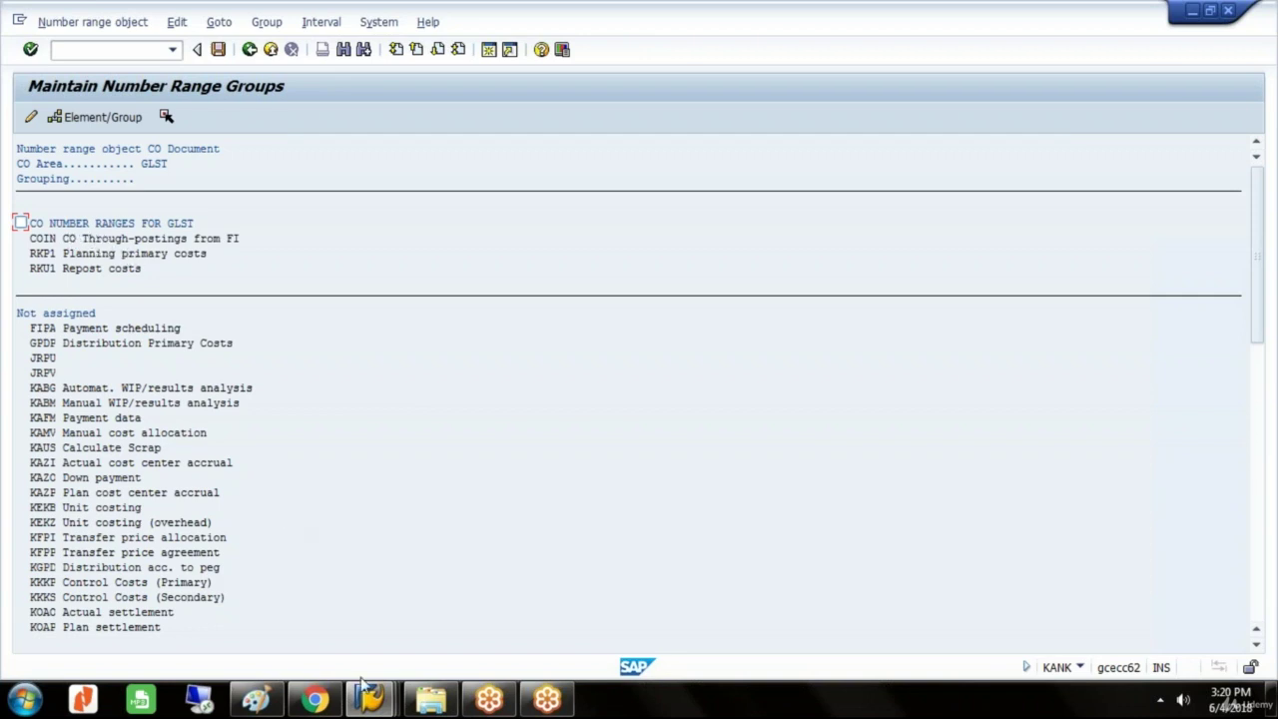
- Switch back to the KSB1 session, leave that report and open KSB5 - CO Documents: Actual Costs
mouse_move(380, 697)
left_click(388, 622)
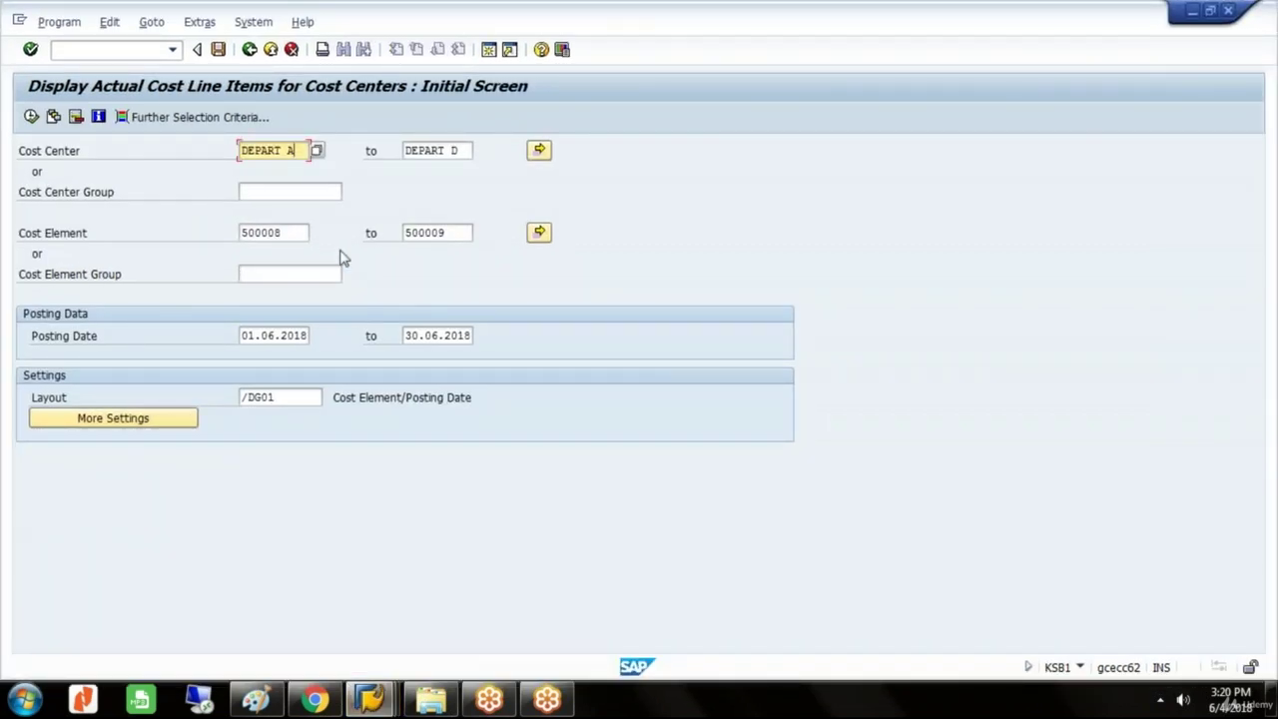
left_click(249, 50)
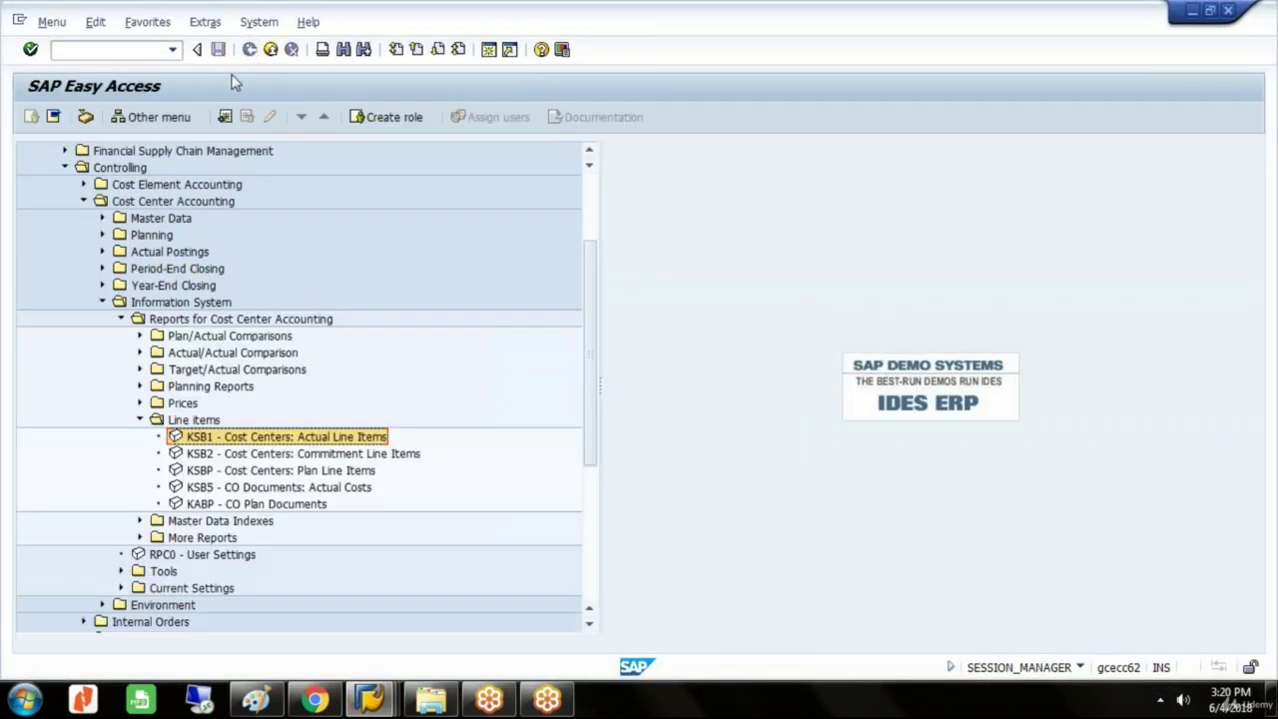
left_click(232, 490)
double_click(233, 489)
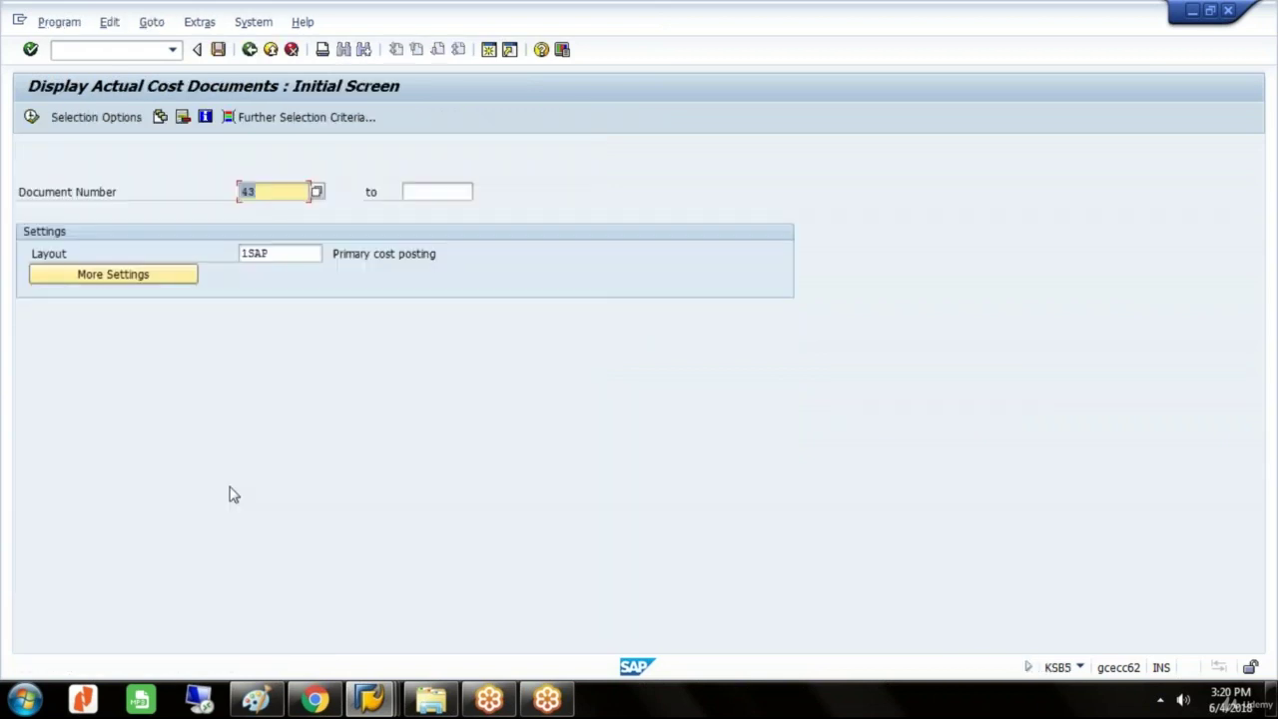
- Run the KSB5 report for document numbers 1 to 10000
type("1")
key("Tab")
type("10000")
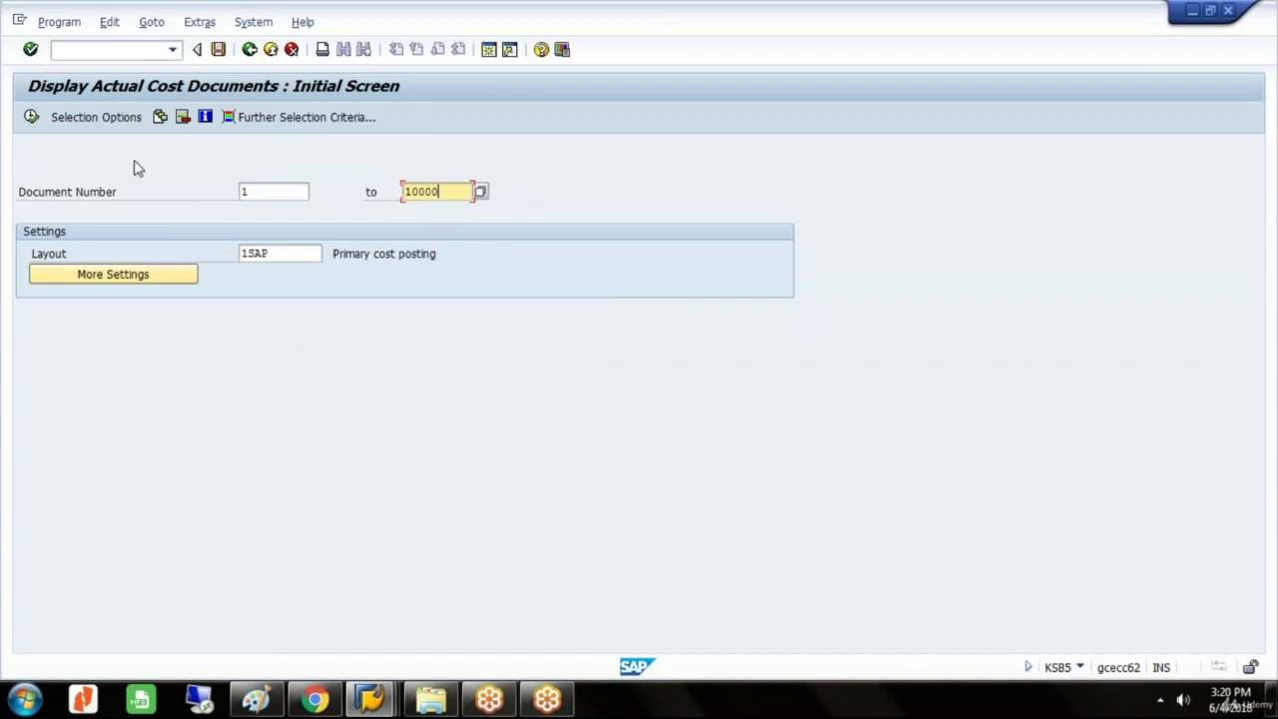
left_click(31, 116)
- Expand CO documents 1 to 4 to examine their cost centers, cost elements and amounts
left_click(29, 253)
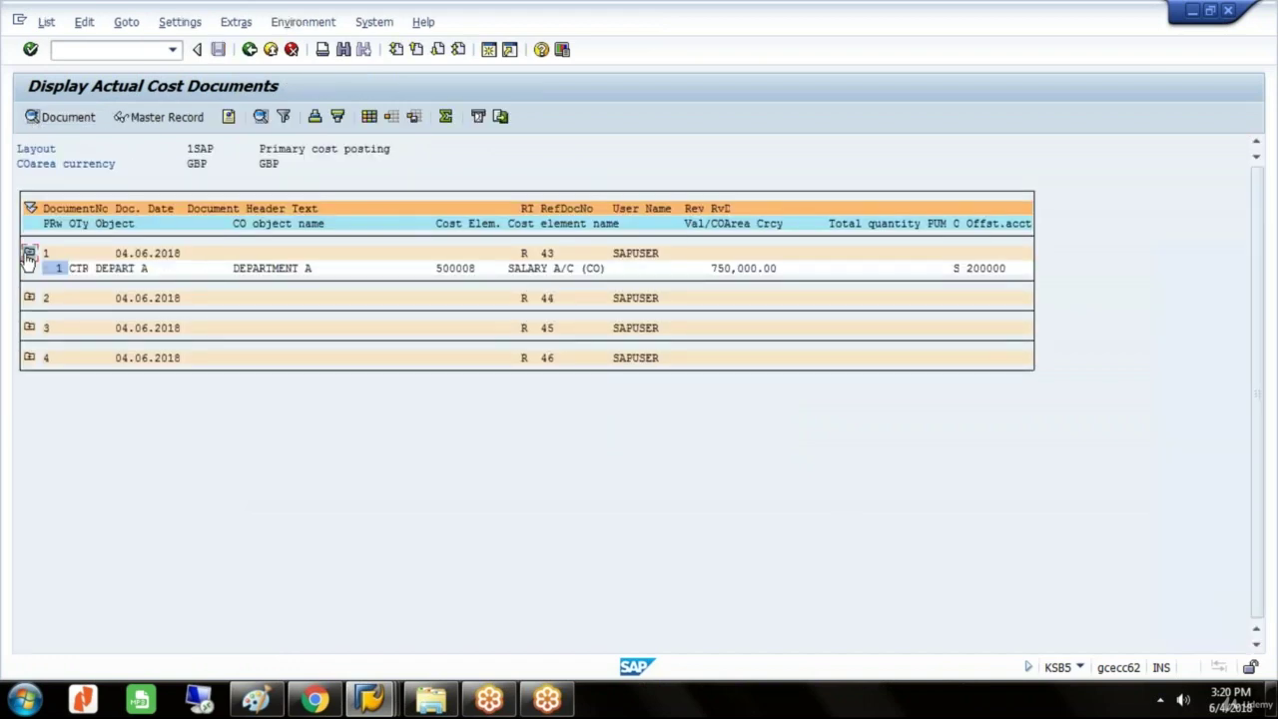
left_click(29, 298)
left_click(30, 345)
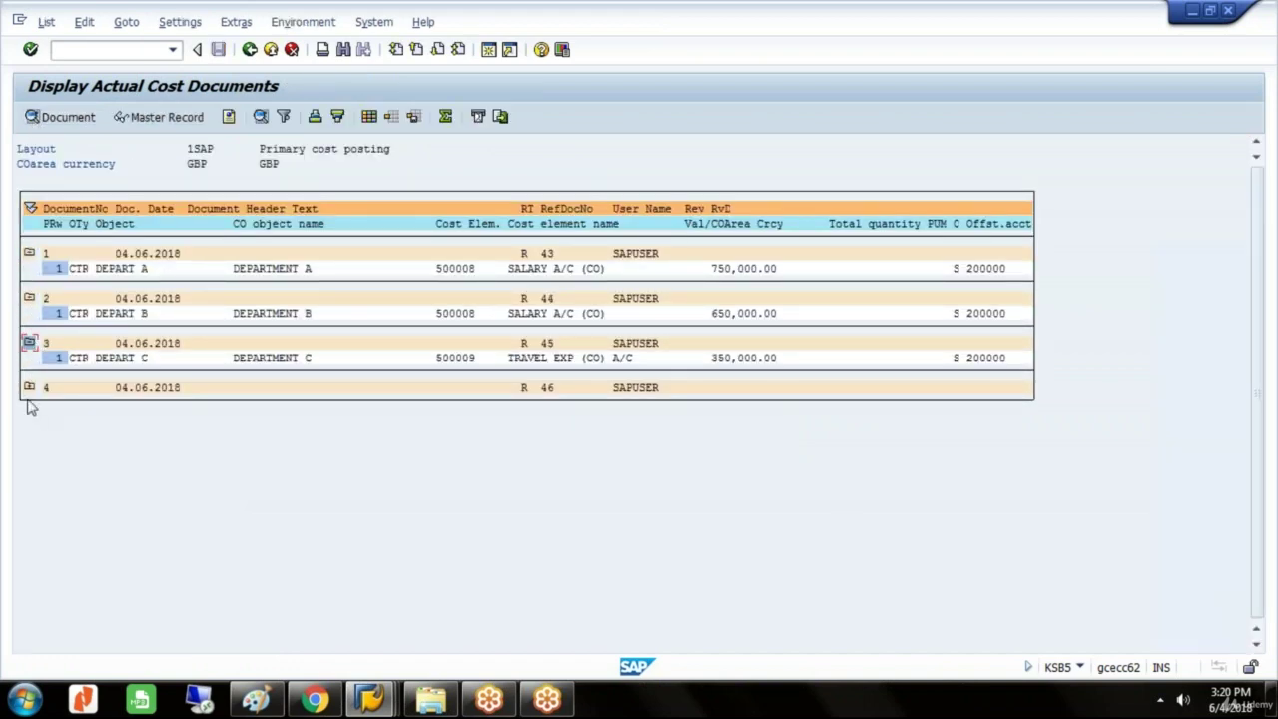
left_click(29, 388)
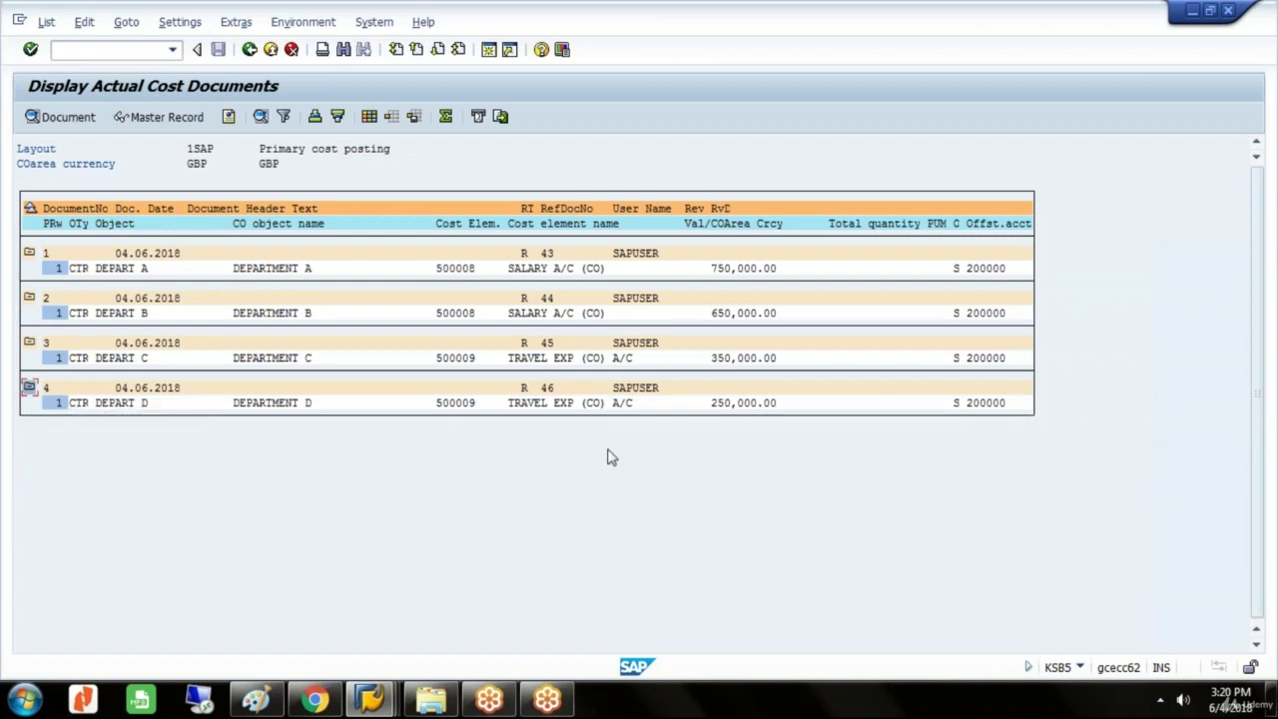
- Switch to the KANK session and examine the activities assigned to the CO number range group for GLST
mouse_move(385, 704)
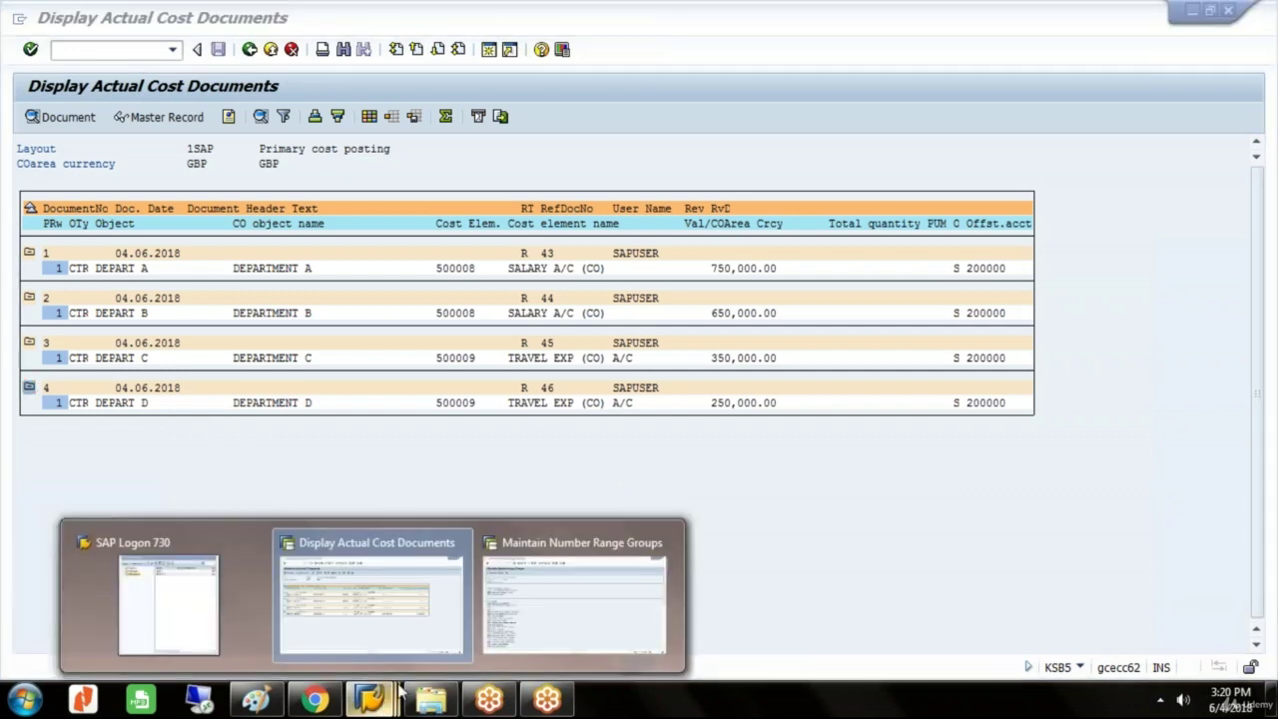
left_click(517, 609)
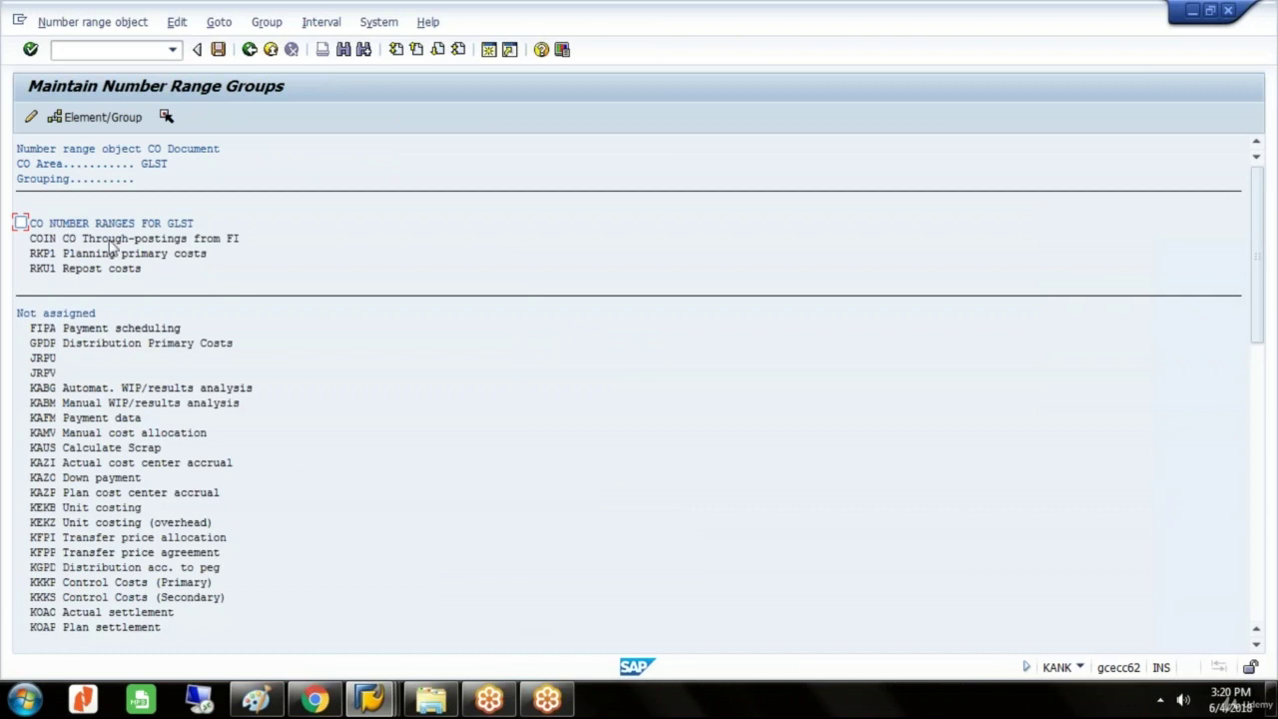
left_click(1253, 484)
left_click(1246, 54)
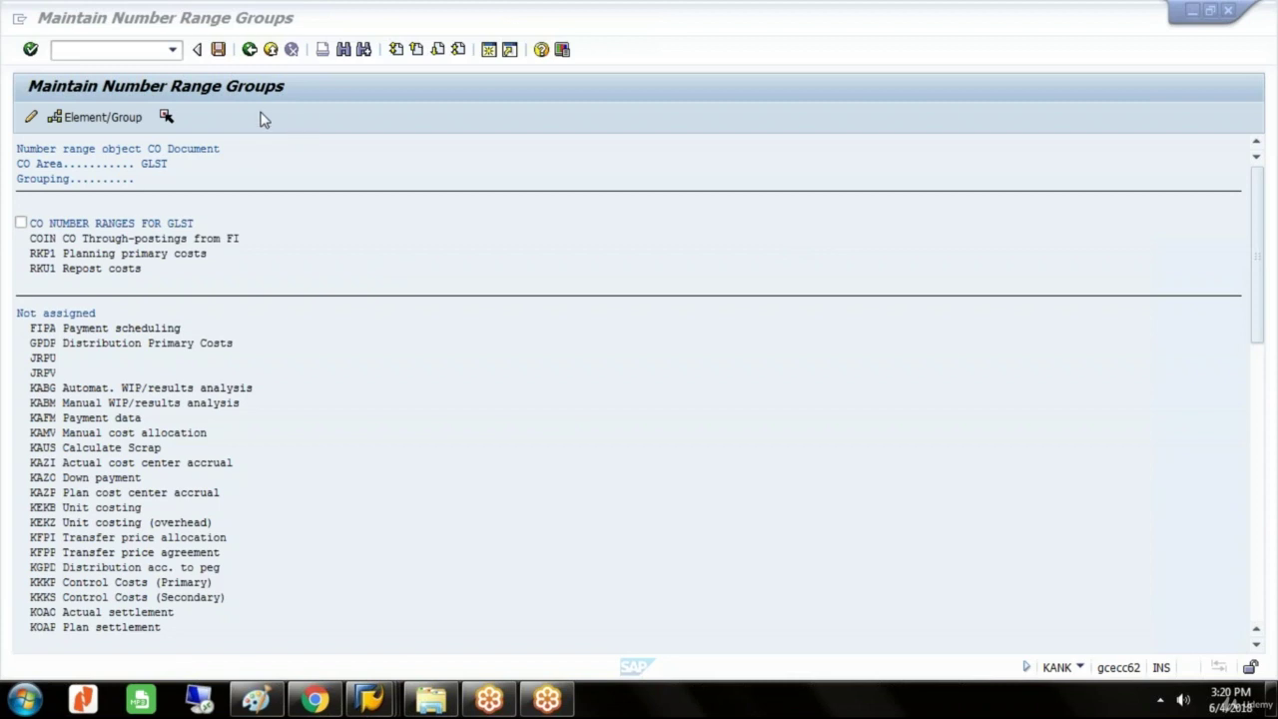
- Return to the actual cost documents session and exit the list to its selection screen
mouse_move(370, 703)
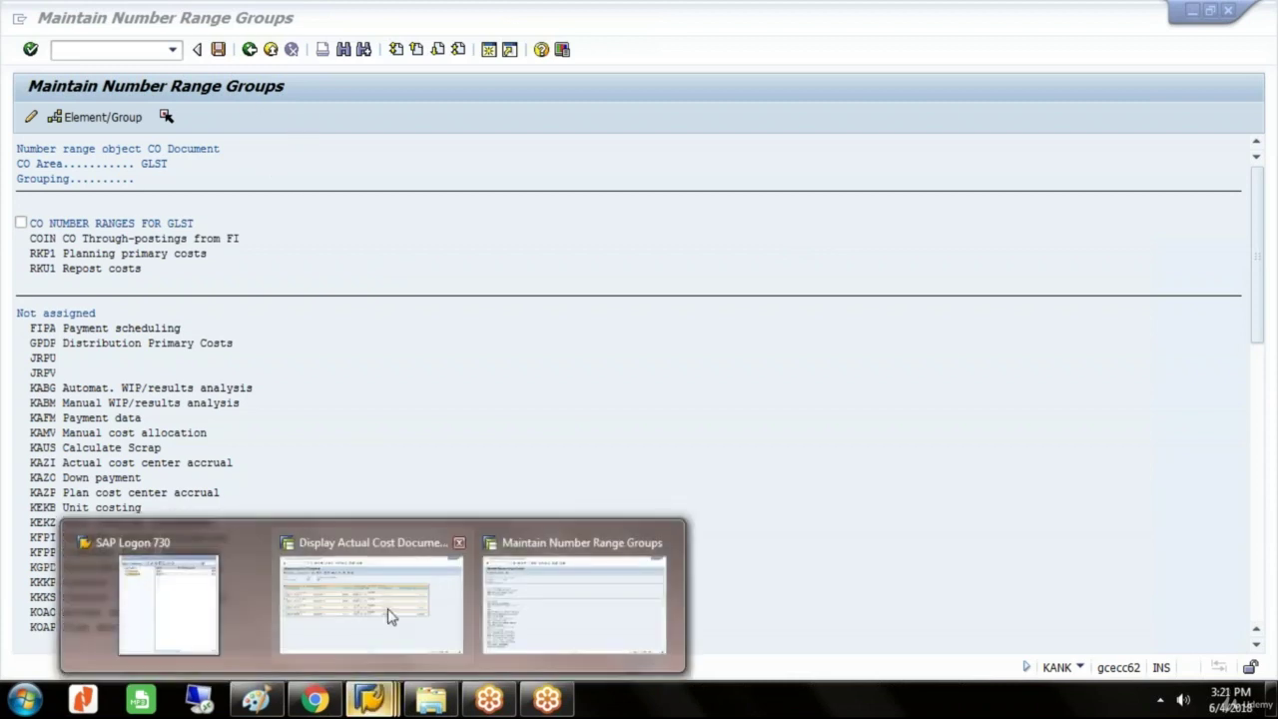
left_click(389, 614)
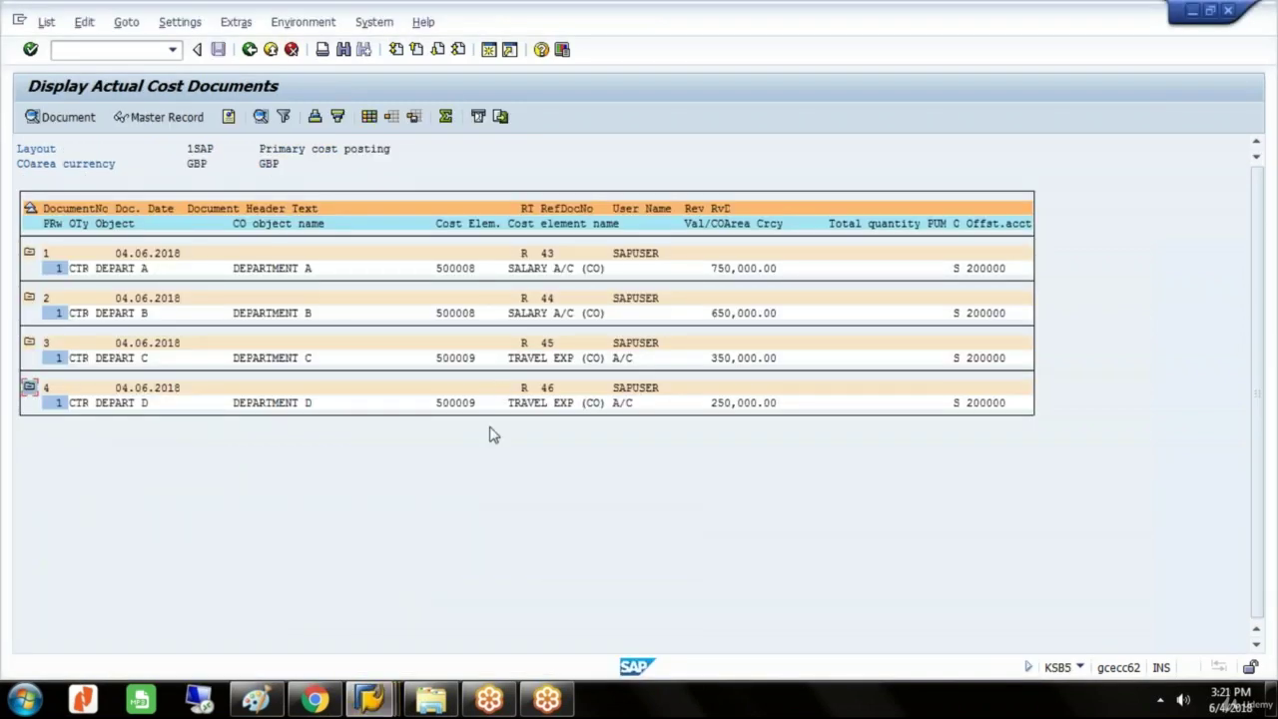
left_click(250, 50)
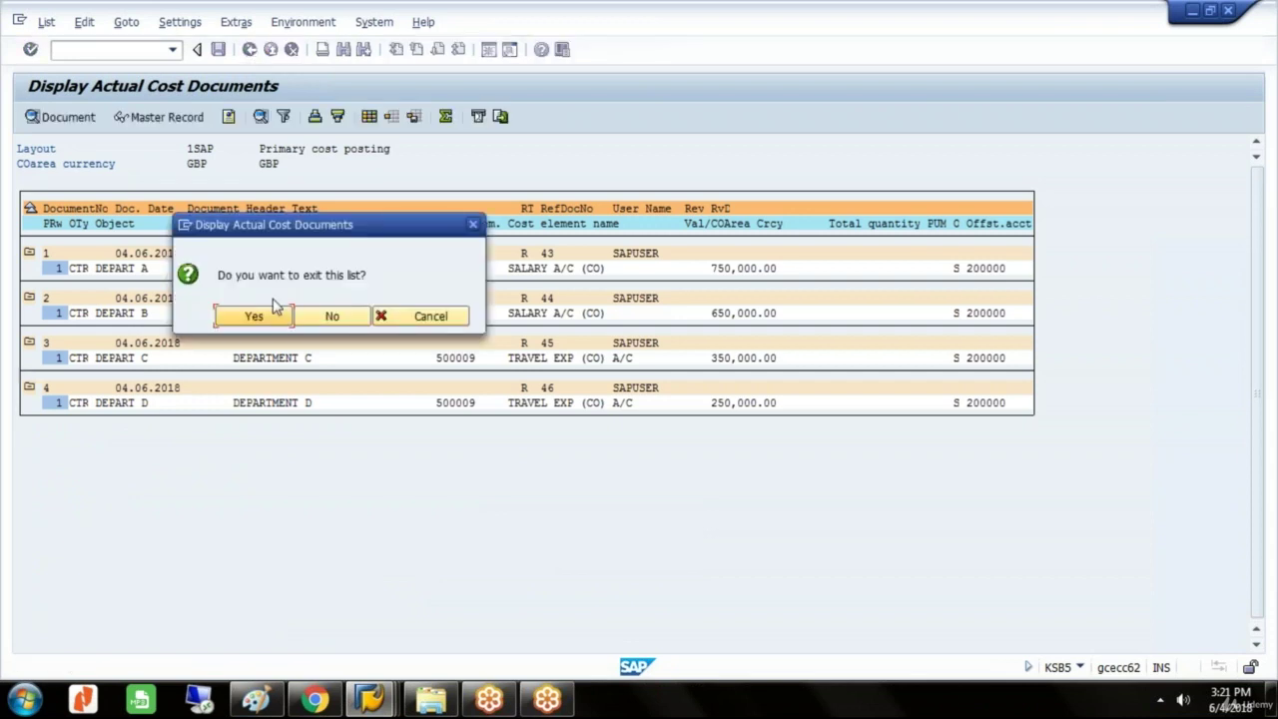
left_click(265, 316)
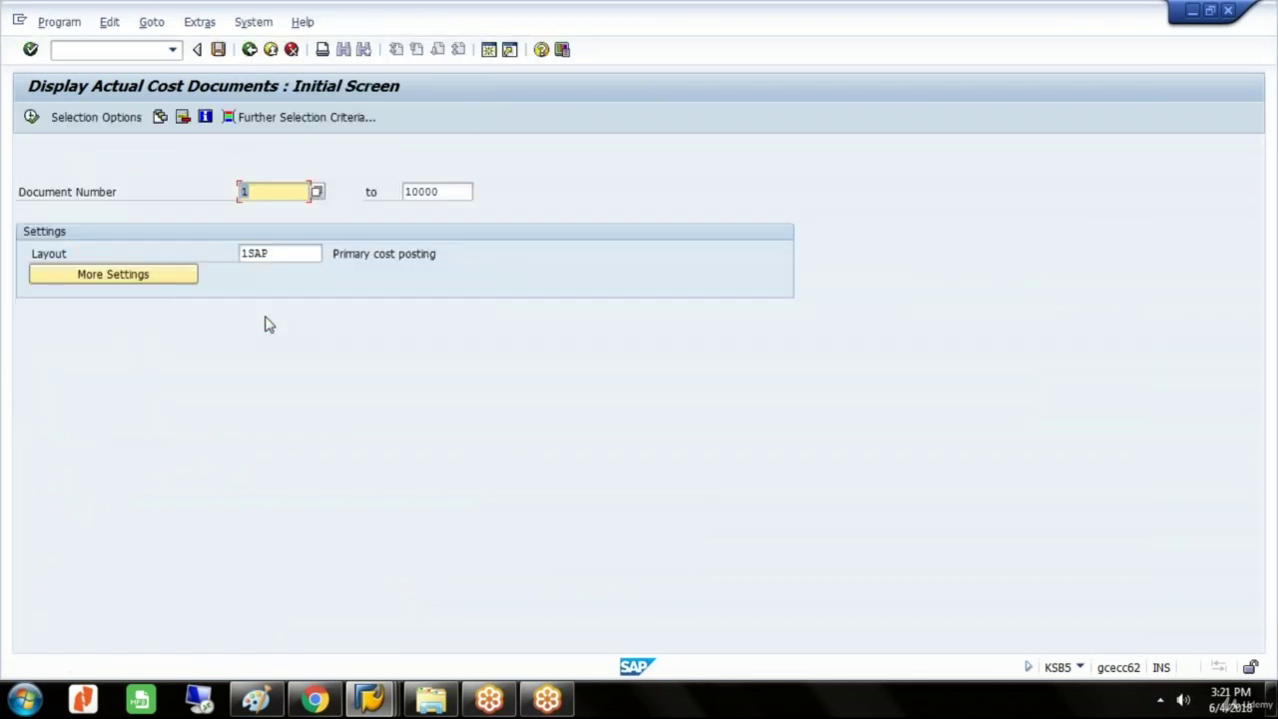
- Leave the actual cost documents report and open KP06 to change cost and activity input planning under Cost Center Accounting
left_click(249, 50)
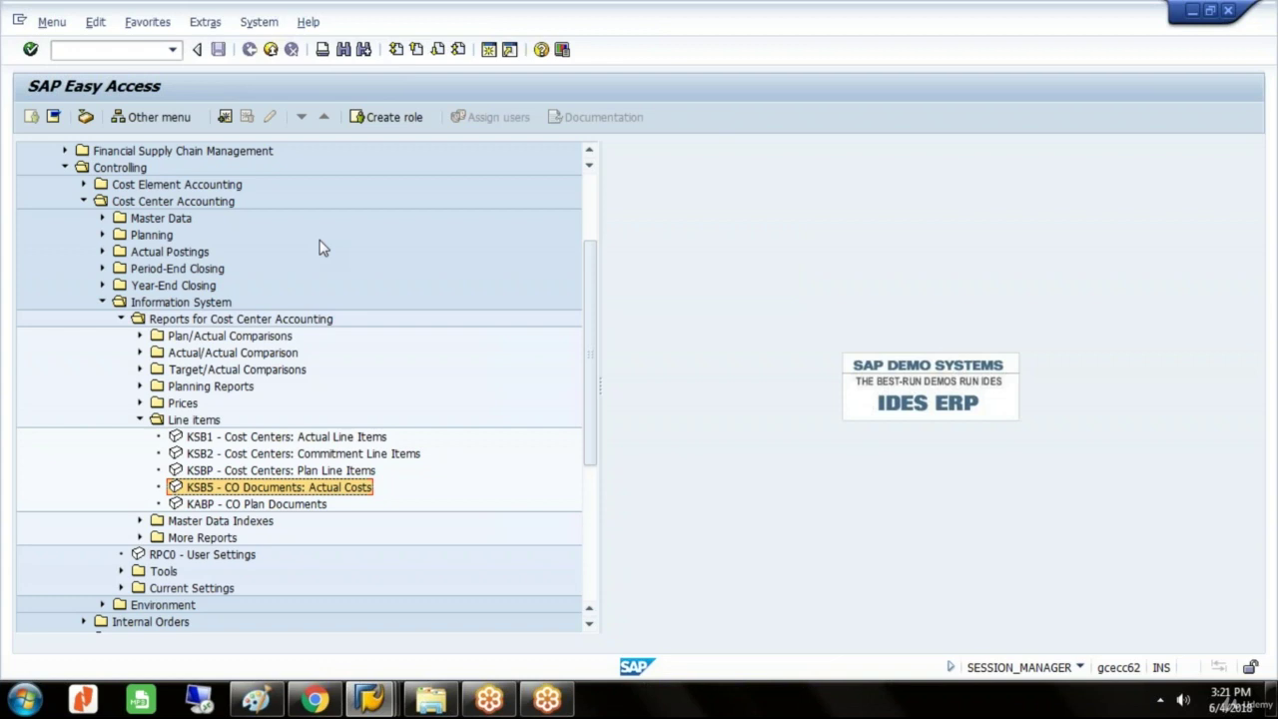
left_click(103, 301)
left_click(151, 237)
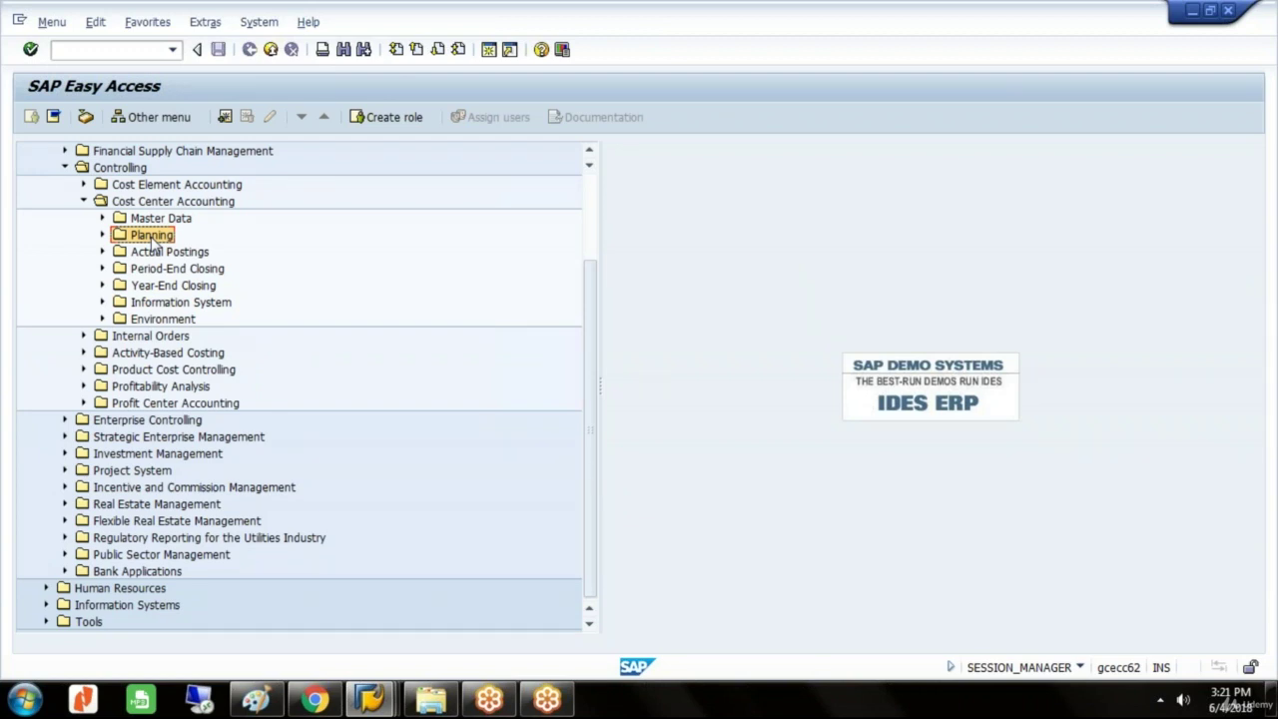
left_click(150, 203)
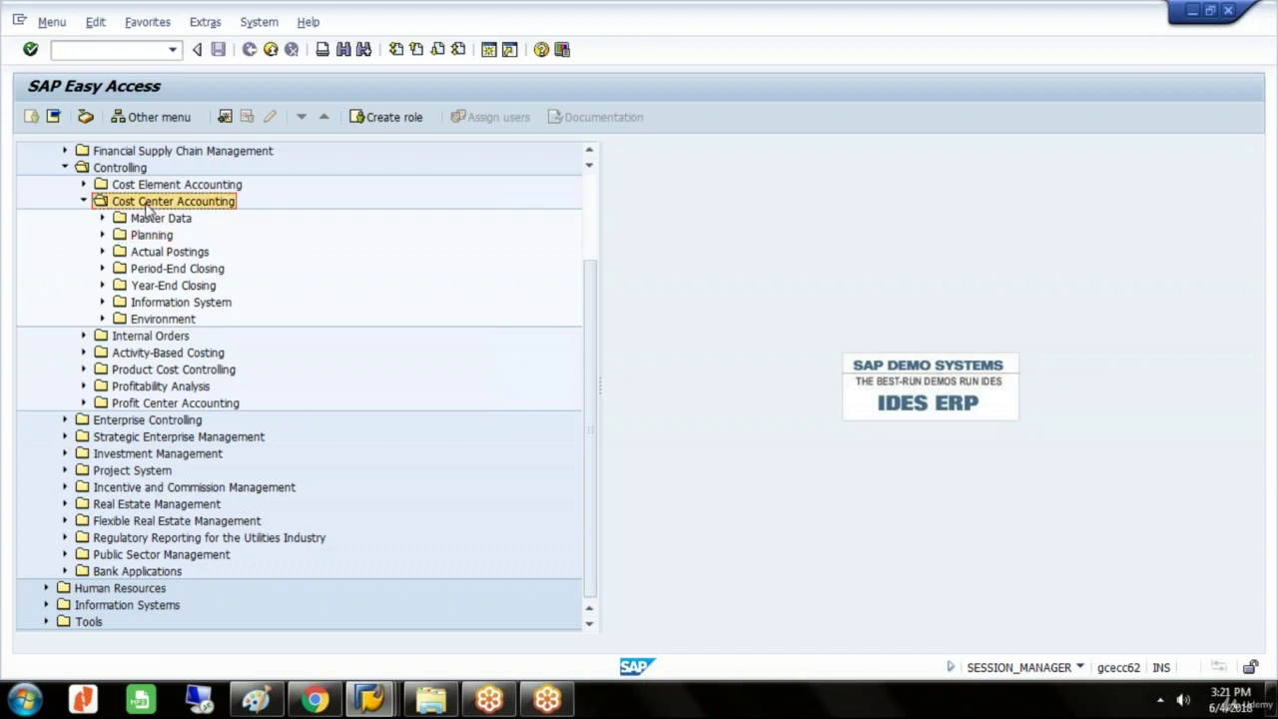
left_click(148, 236)
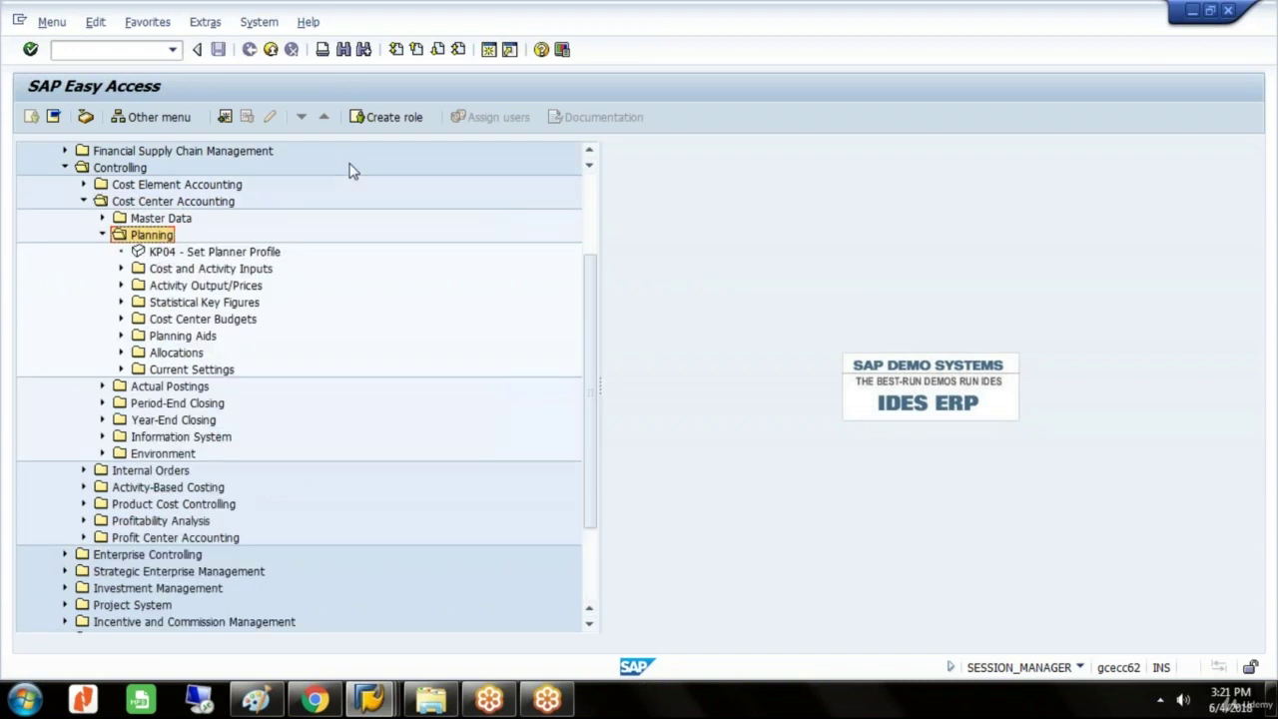
key("Down")
key("Down")
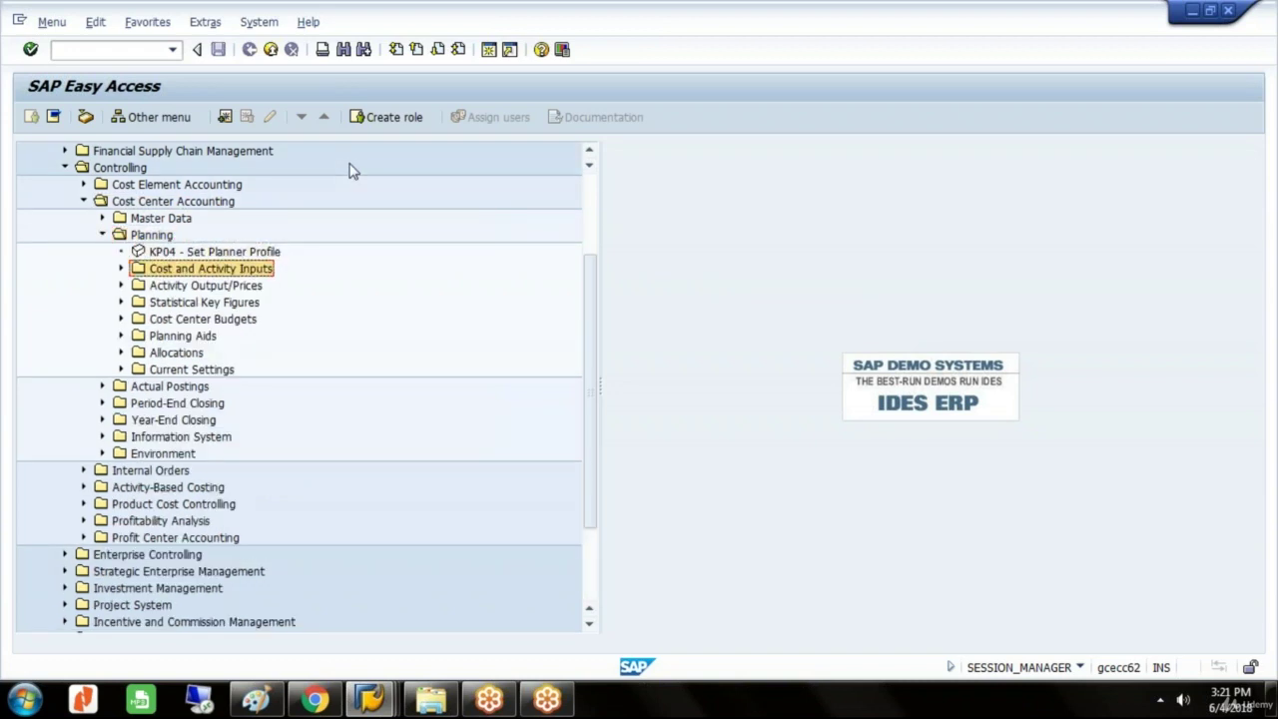
key("Right")
key("Down")
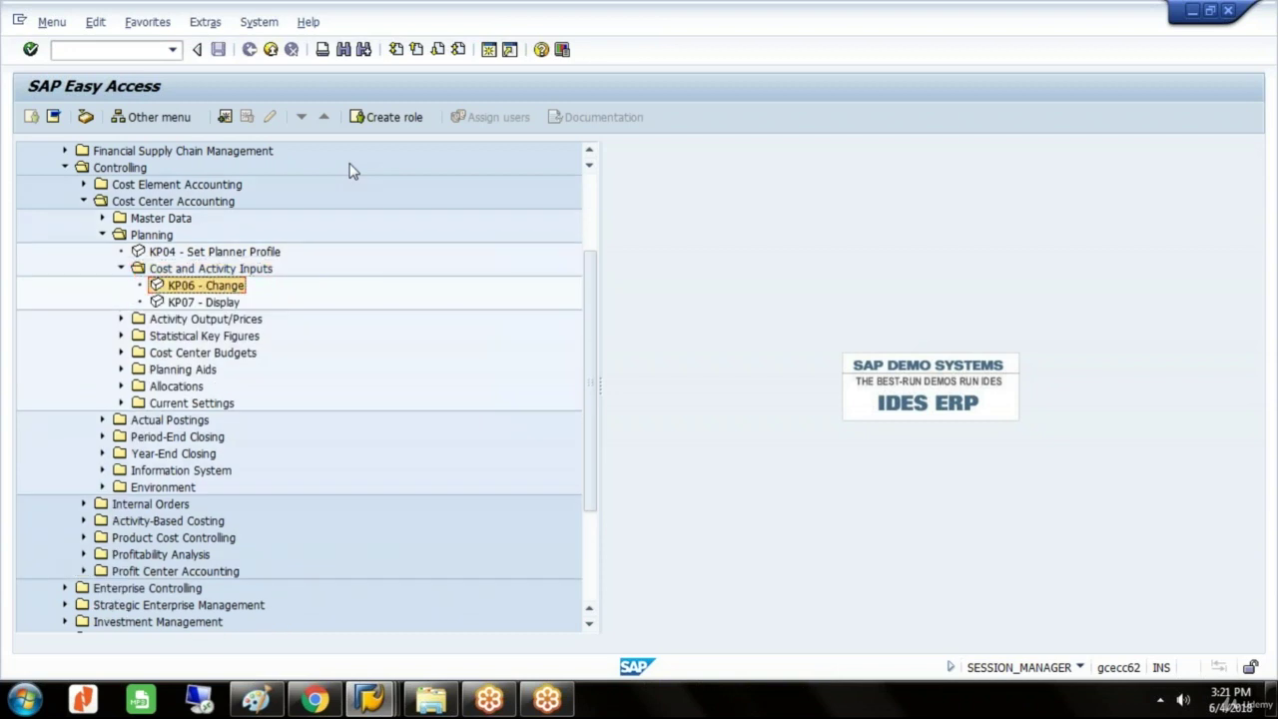
double_click(208, 289)
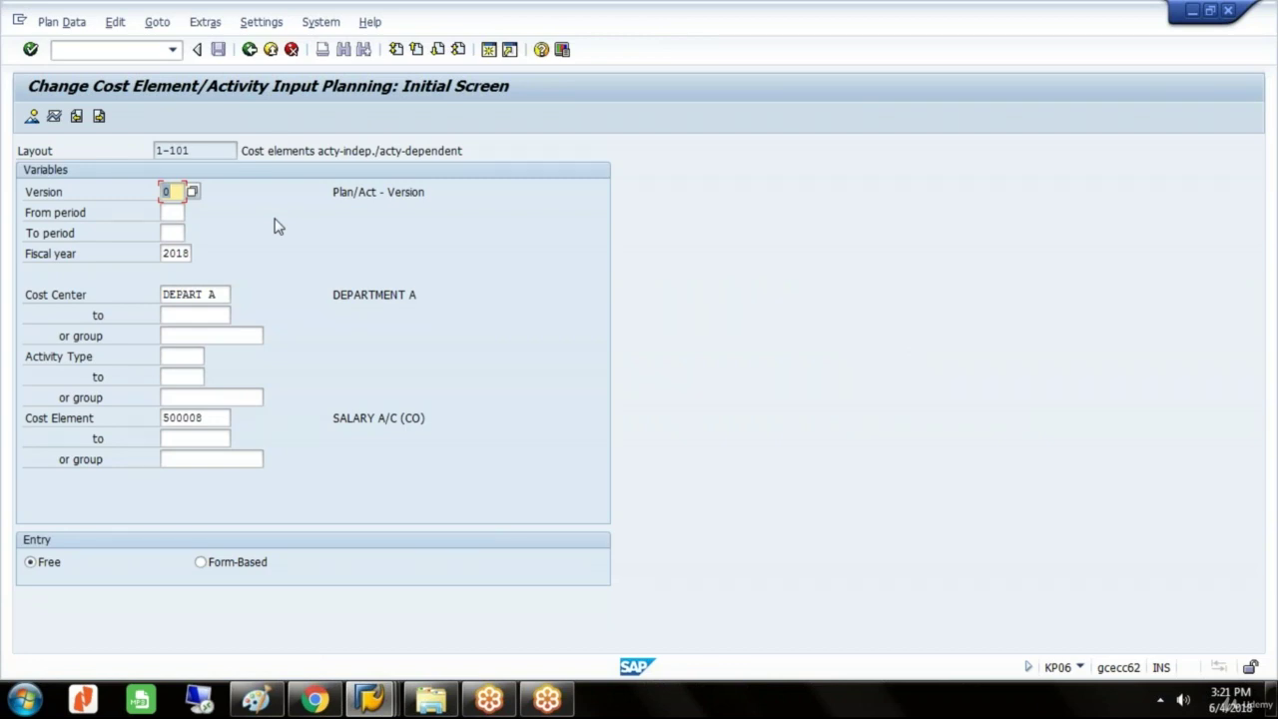
- Set the planning range from period 3 to period 3
left_click(174, 214)
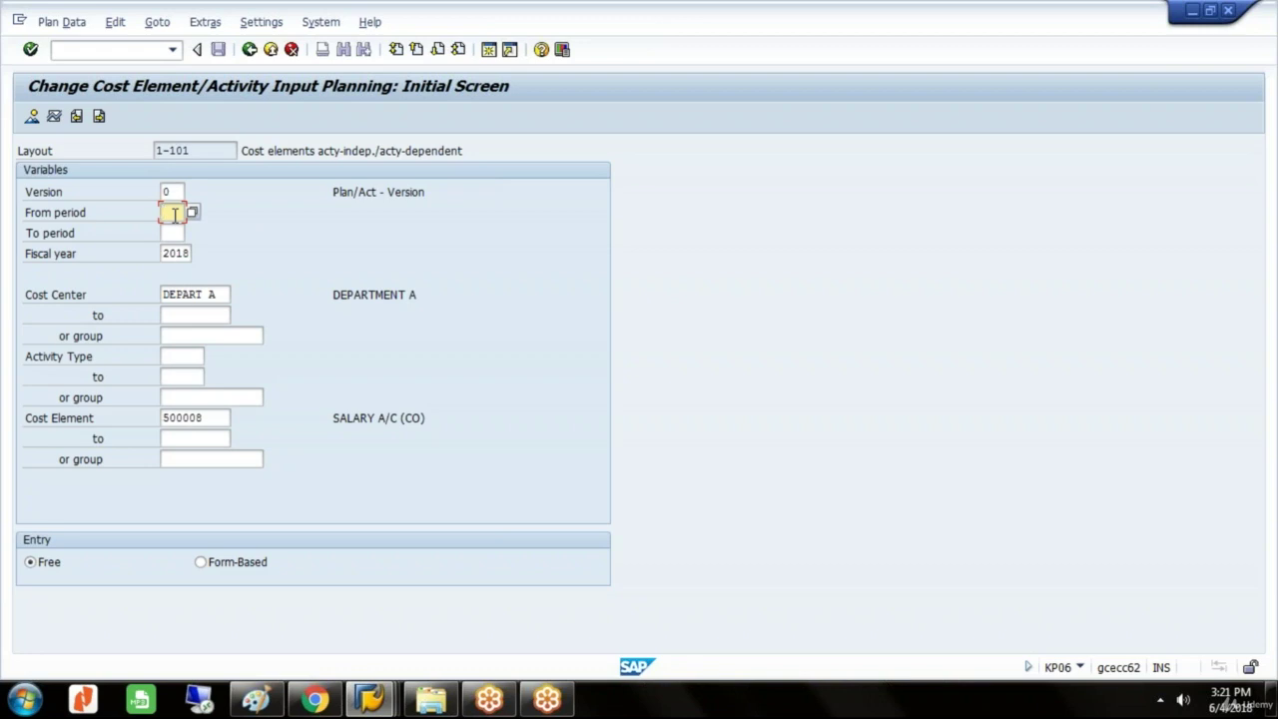
type("3")
left_click(175, 233)
type("3")
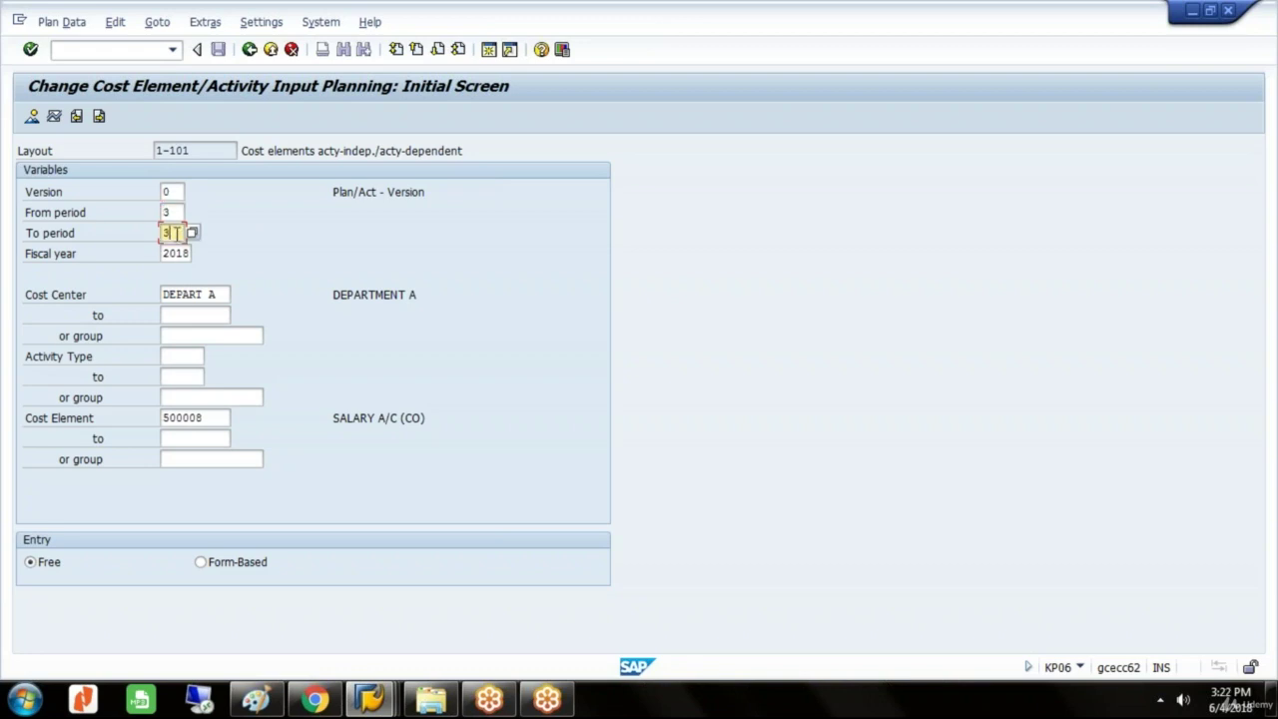
- Clear DEPART A from the single cost center selection
left_click(232, 296)
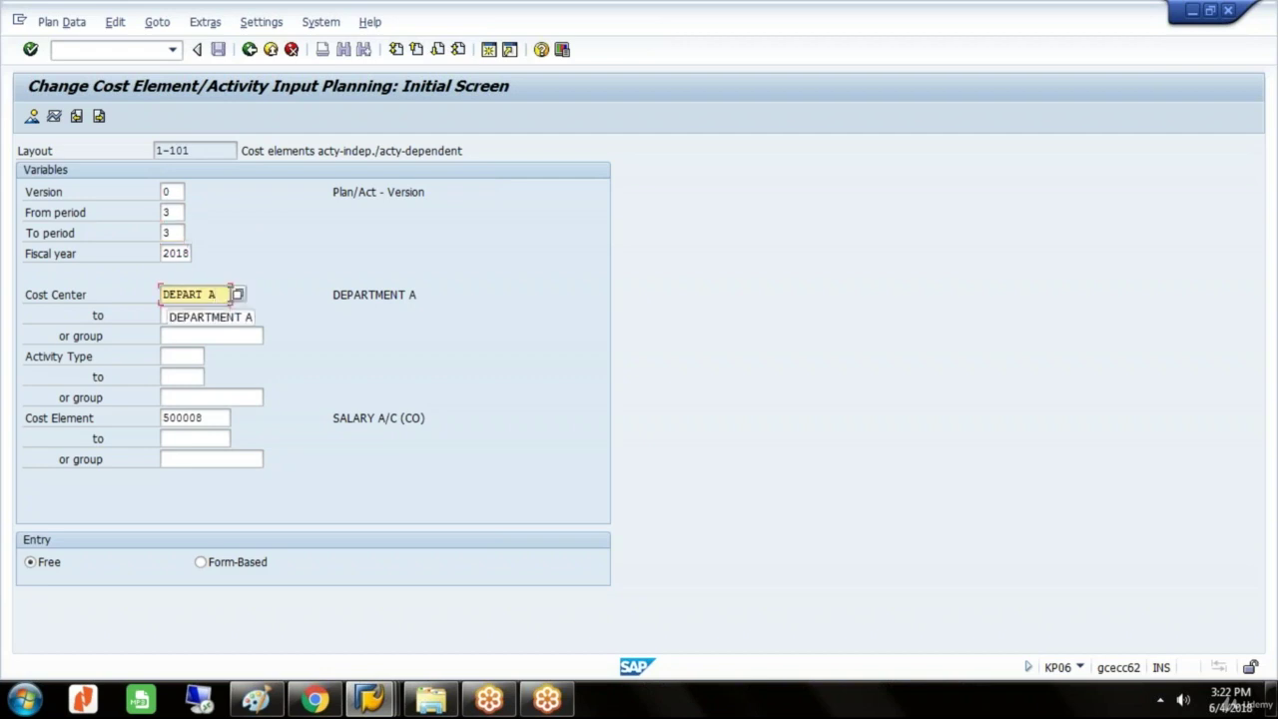
key("BackSpace")
key("BackSpace")
key("BackSpace")
key("BackSpace")
key("BackSpace")
key("BackSpace")
key("BackSpace")
key("BackSpace")
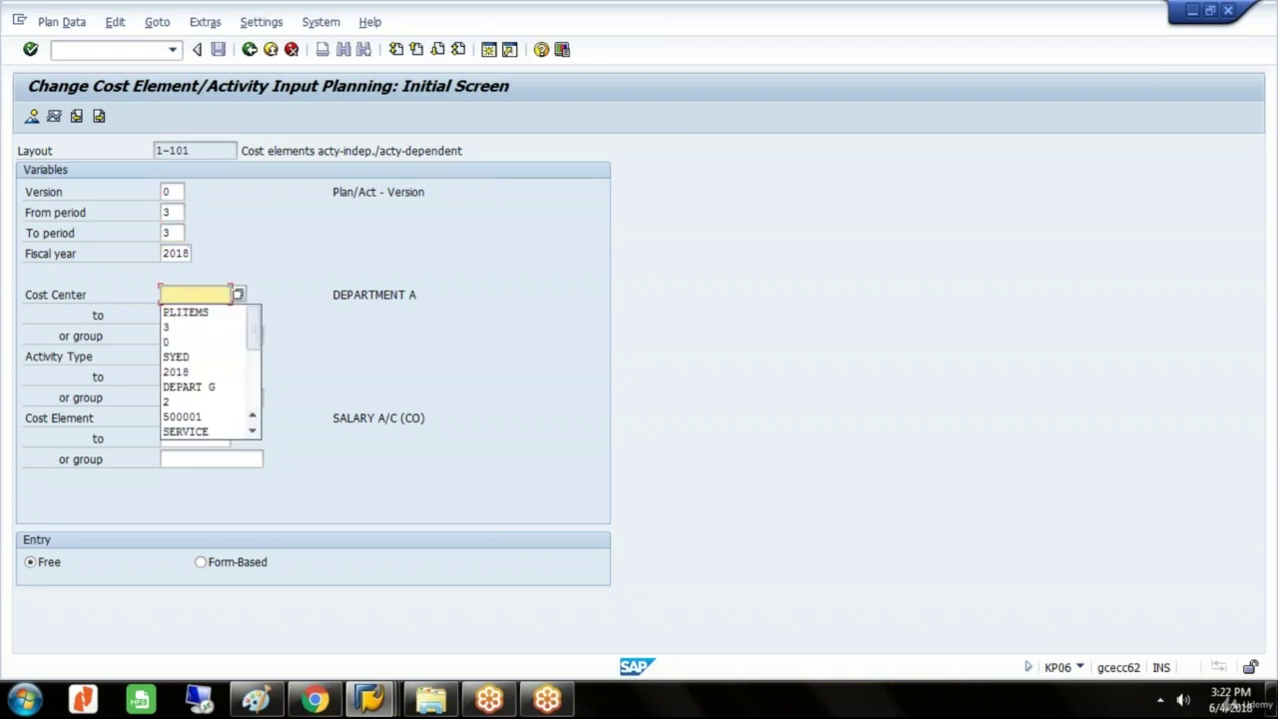
left_click(291, 348)
- Look up the cost center groups of controlling area GLST and choose PRODUCTION as the group to plan
left_click(231, 336)
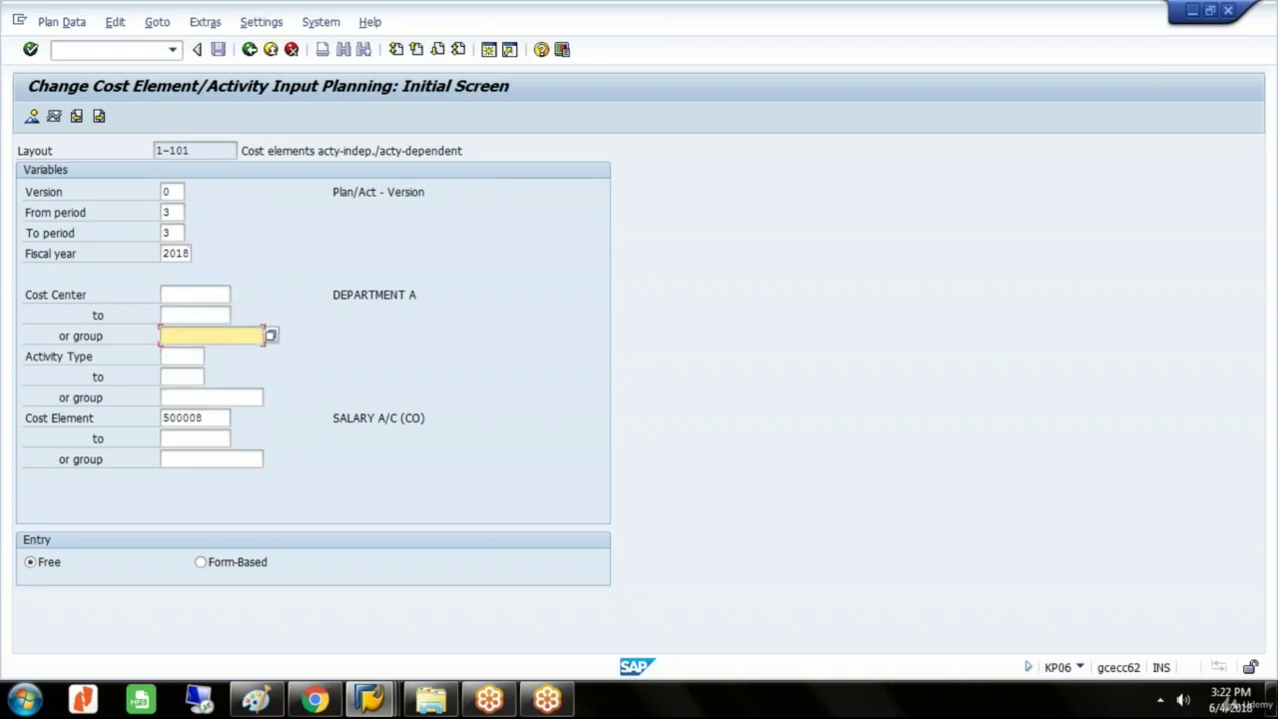
left_click(272, 340)
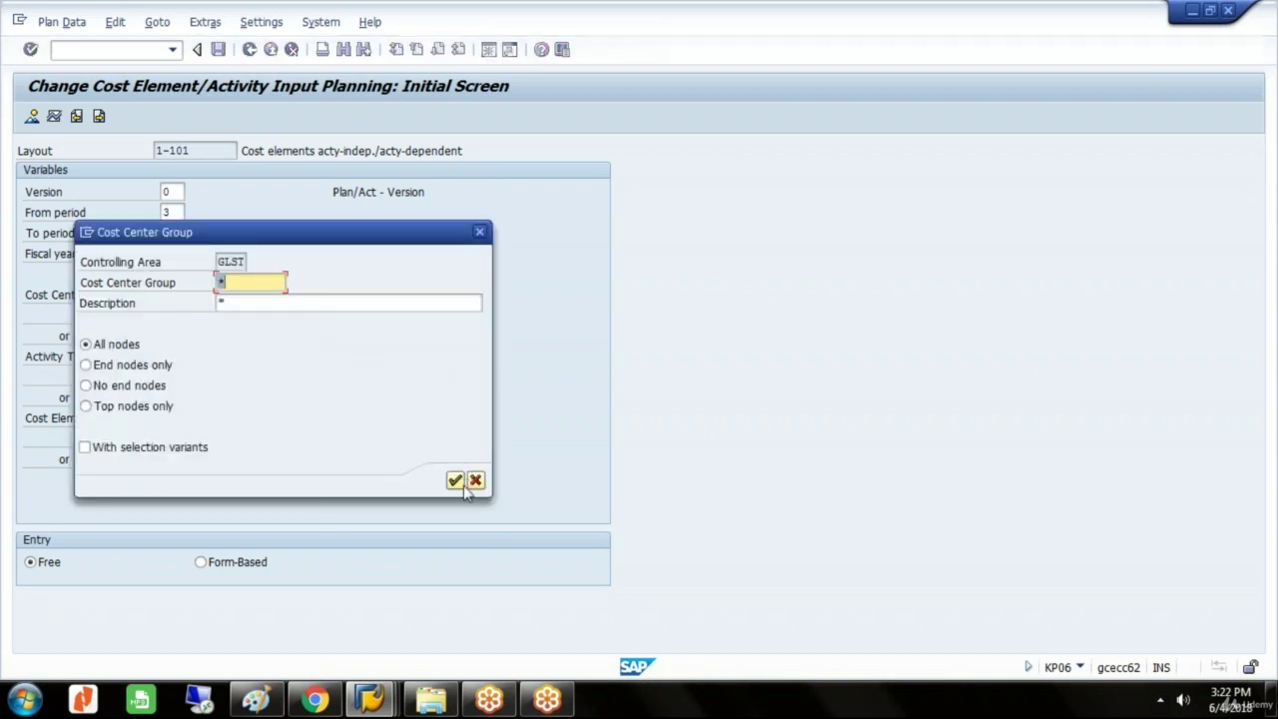
left_click(454, 481)
left_click(273, 327)
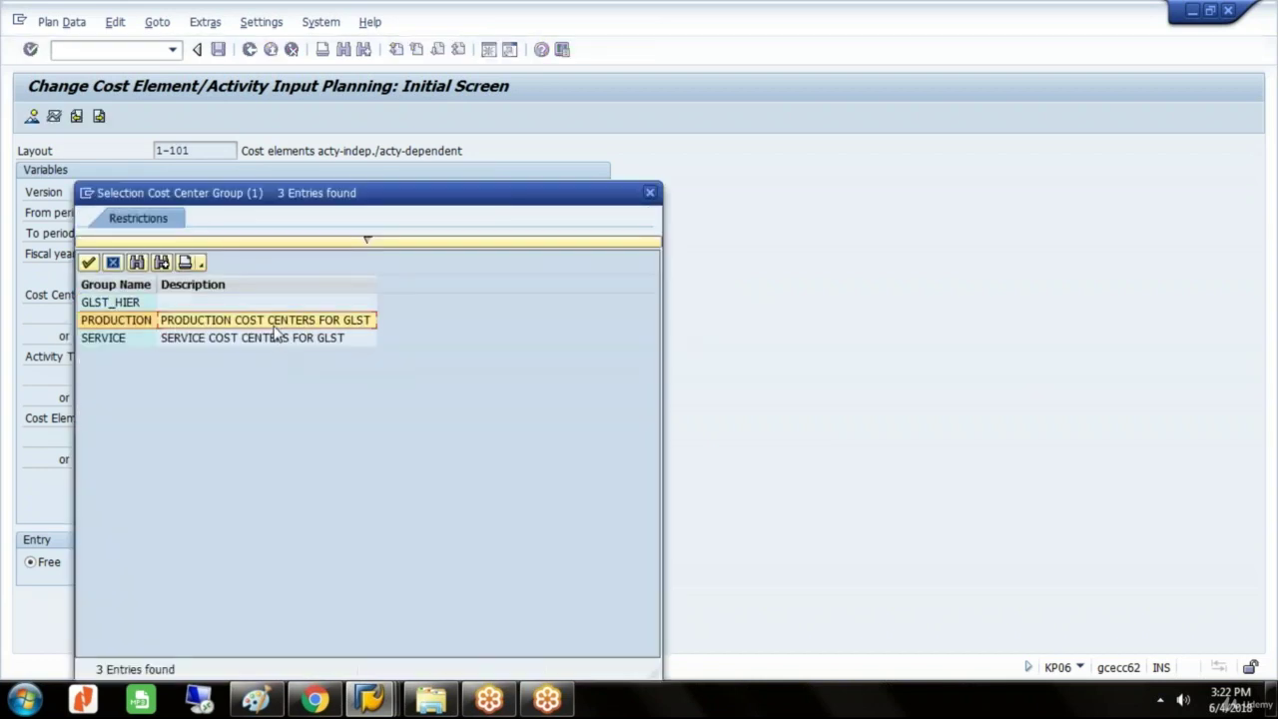
double_click(274, 326)
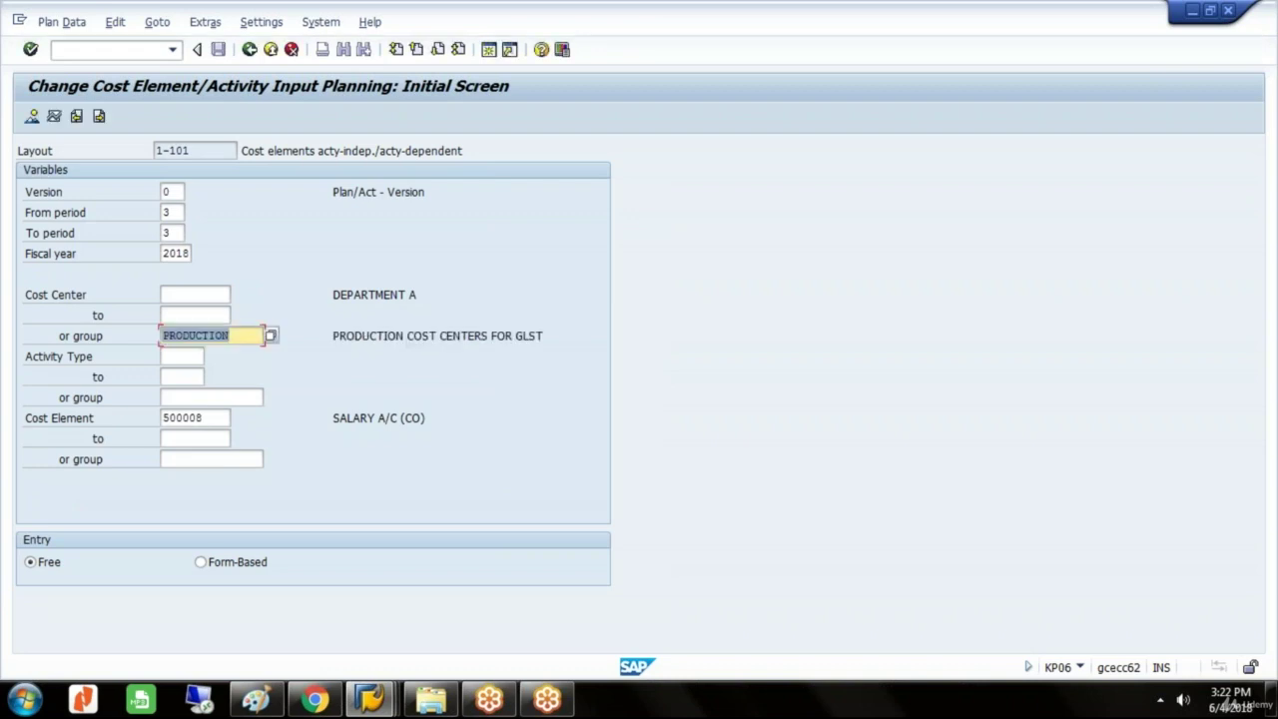
- Open the planning overview with form-based entry and enter plan fixed costs of 850000 for cost element 500008 in DEPART A
left_click(208, 564)
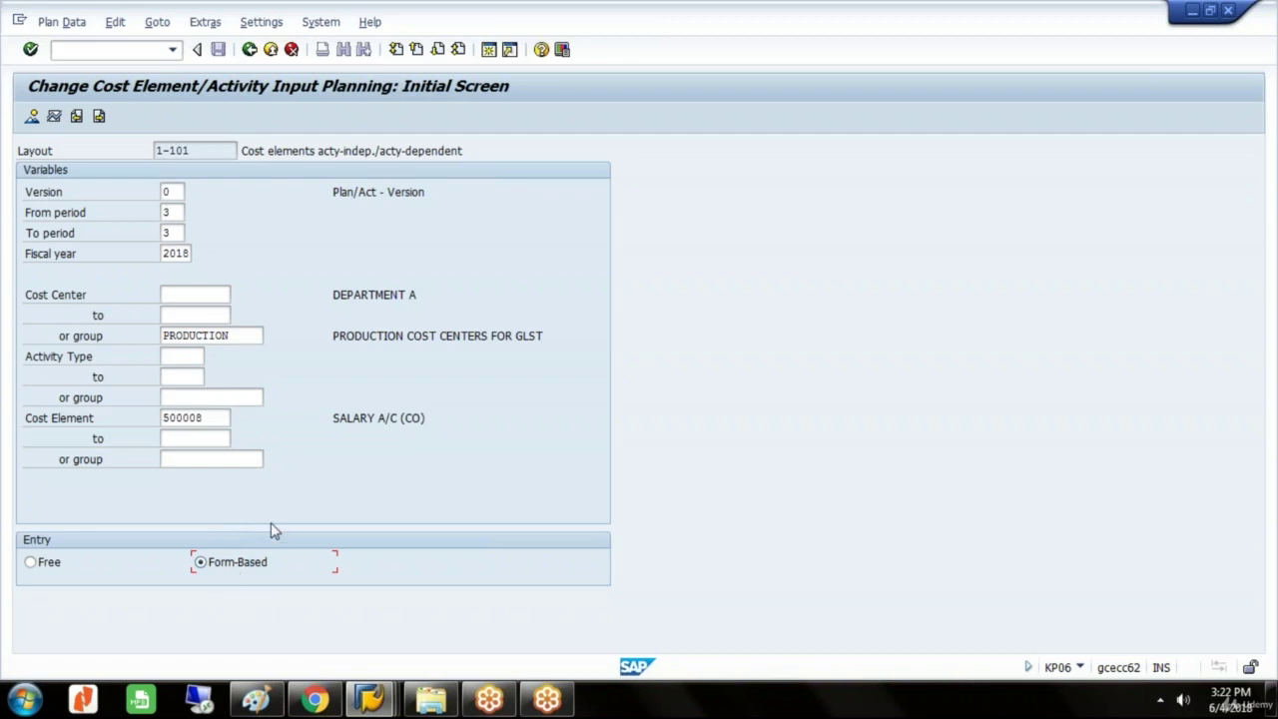
left_click(33, 117)
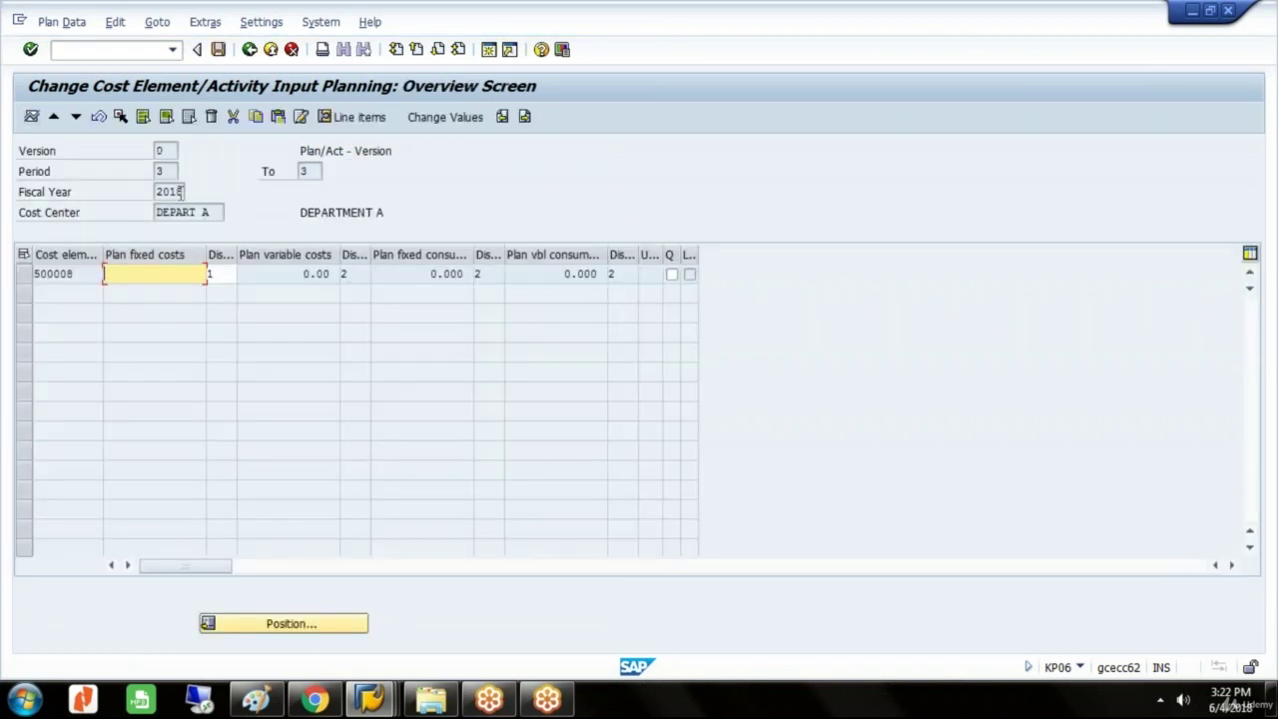
left_click(179, 191)
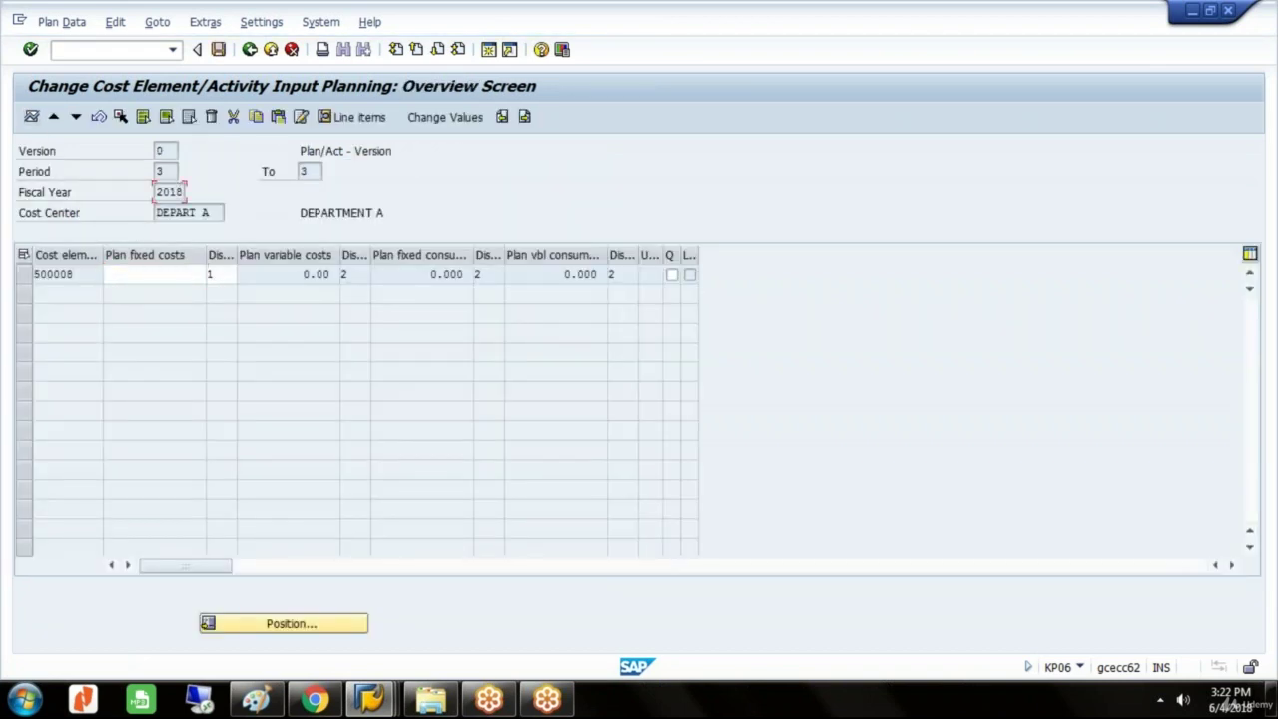
left_click(87, 274)
left_click(147, 278)
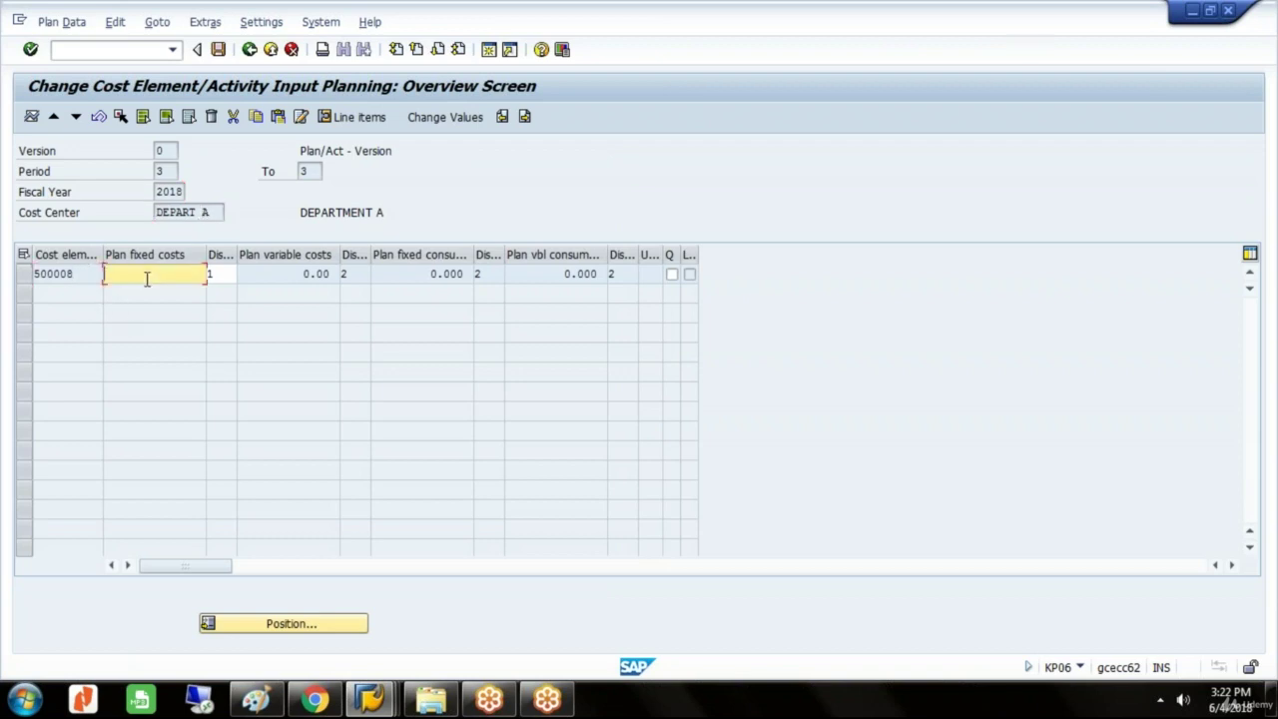
type("850000")
- Enter plan fixed costs of 825000 for the next production cost center and save the plan
left_click(76, 117)
type("825000")
left_click(219, 50)
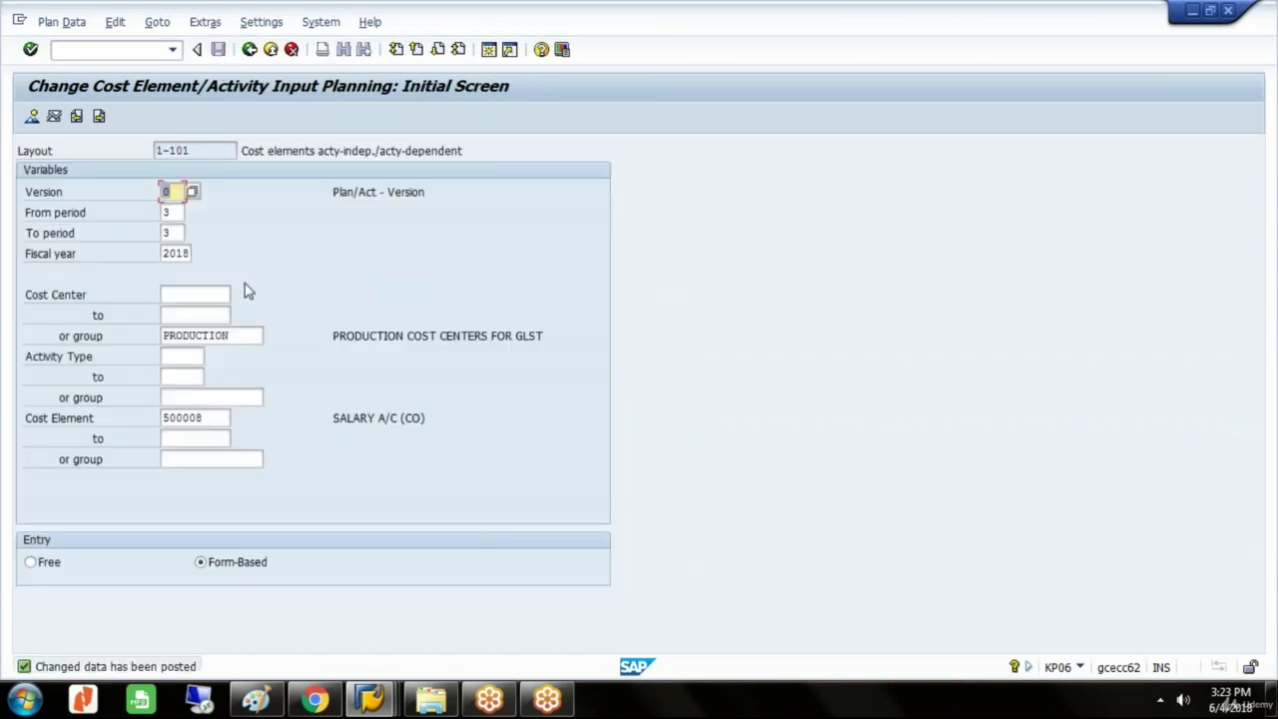
- Replace the cost center group PRODUCTION with SERVICE
left_click(250, 335)
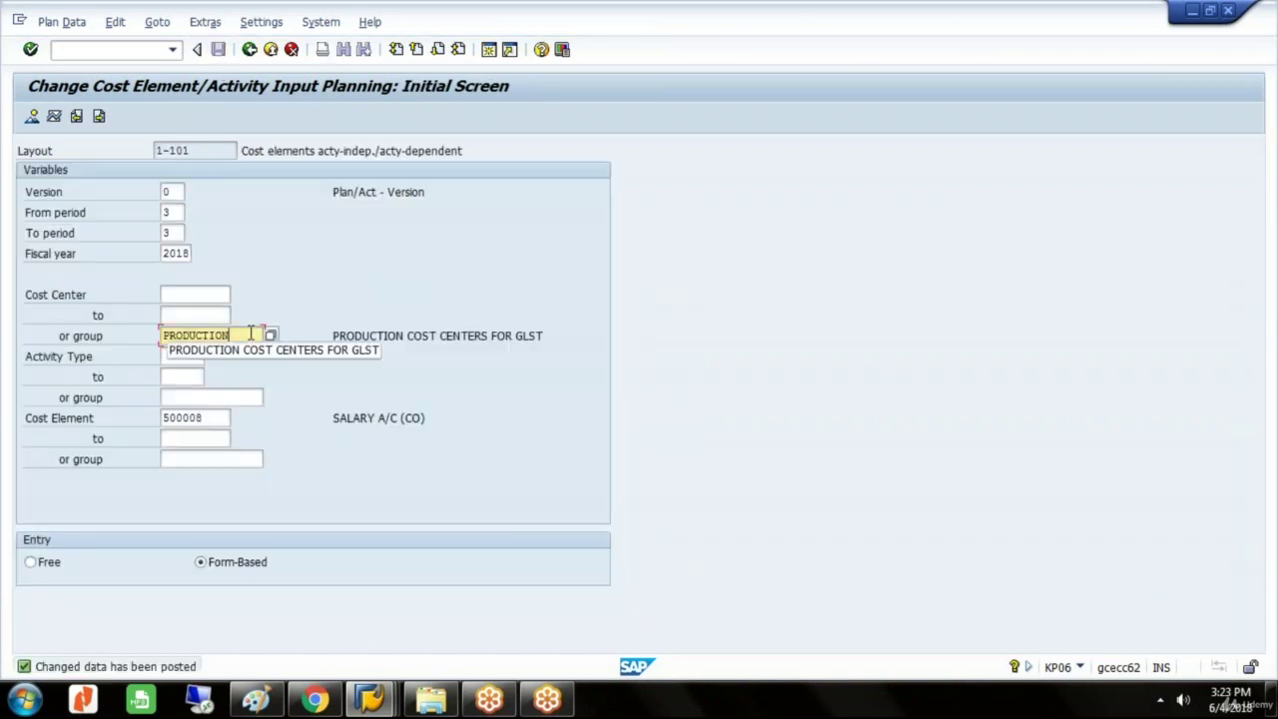
key("BackSpace")
key("BackSpace")
key("BackSpace")
key("BackSpace")
key("BackSpace")
key("BackSpace")
key("BackSpace")
key("BackSpace")
key("BackSpace")
key("BackSpace")
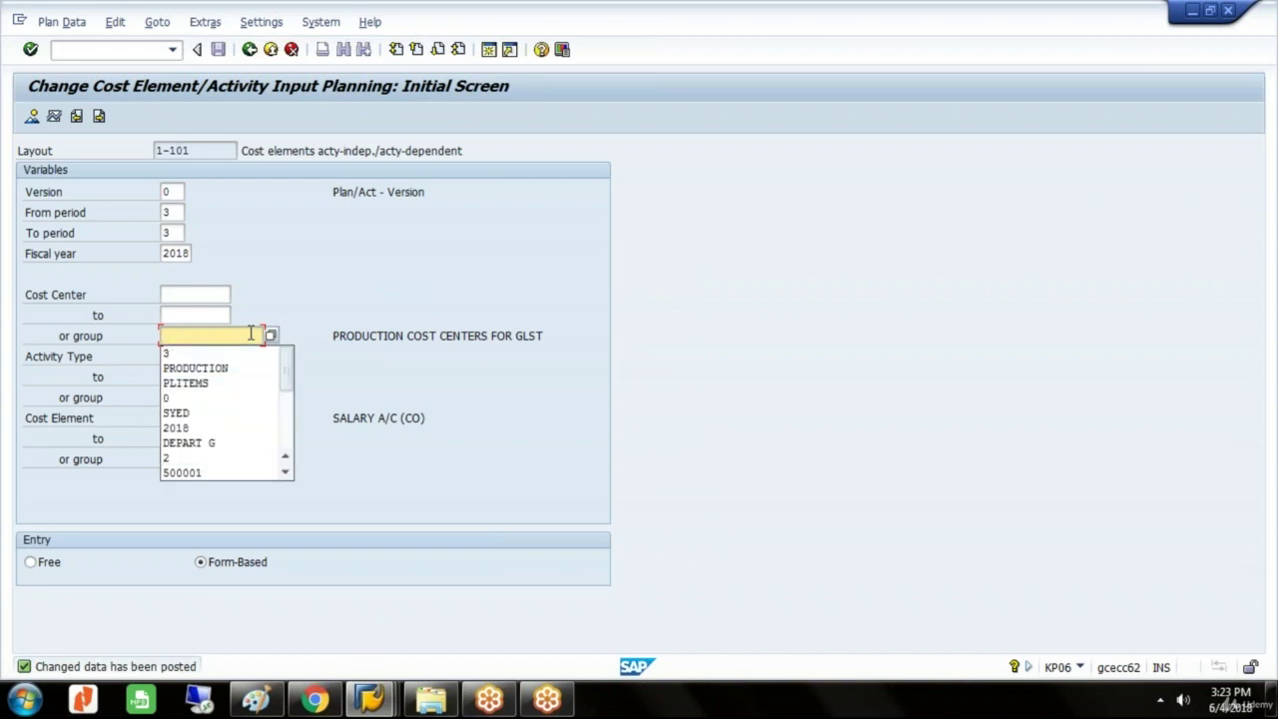
type("SE")
left_click(207, 355)
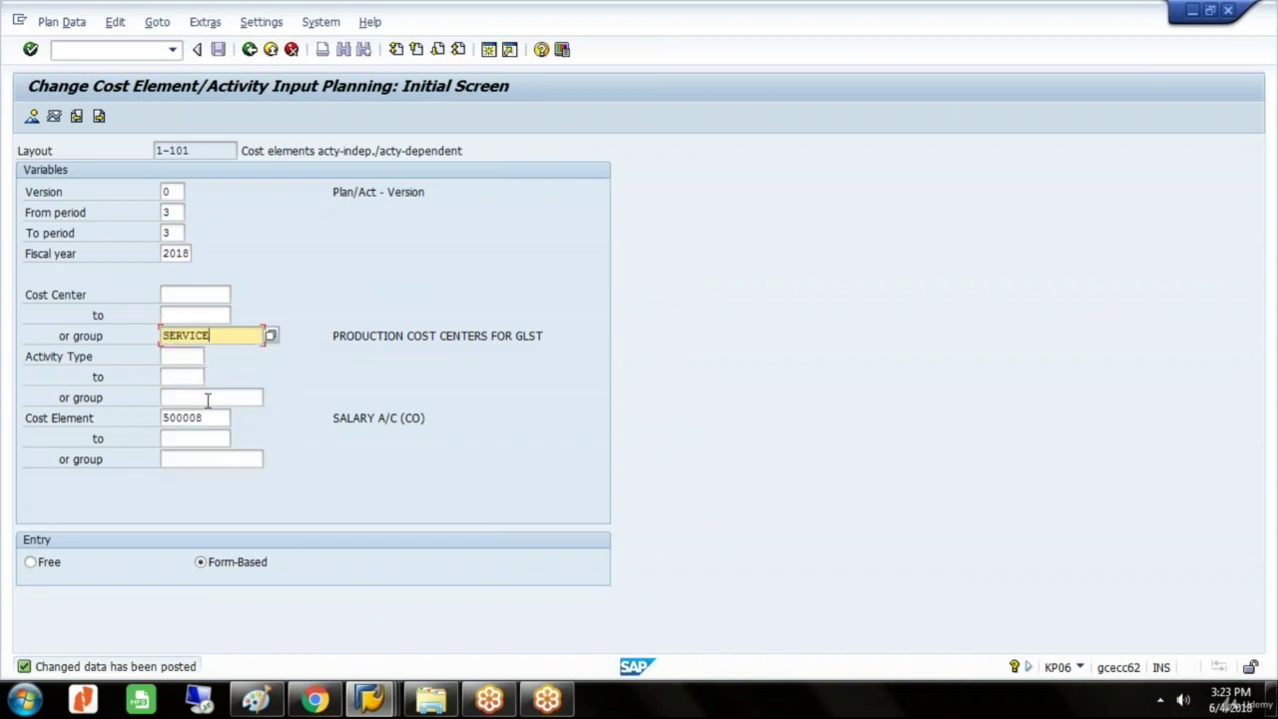
- Set the cost element for planning to 500009
left_click(212, 417)
key("BackSpace")
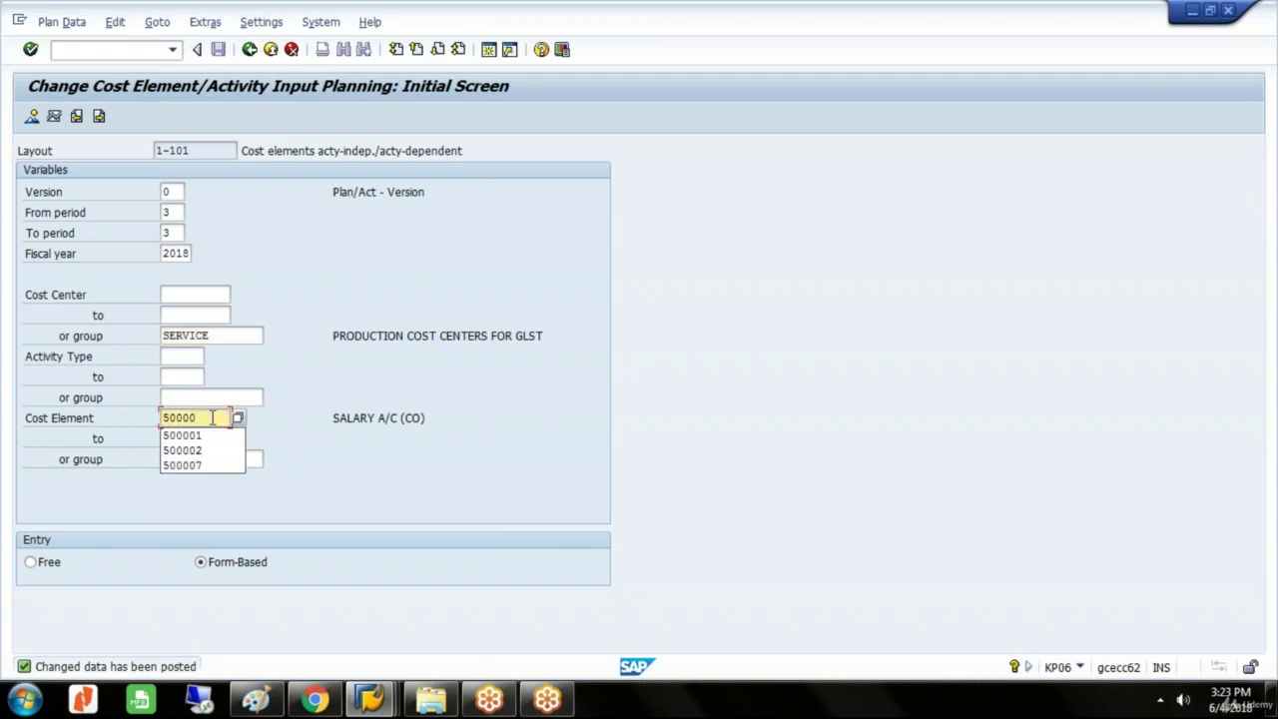
type("9")
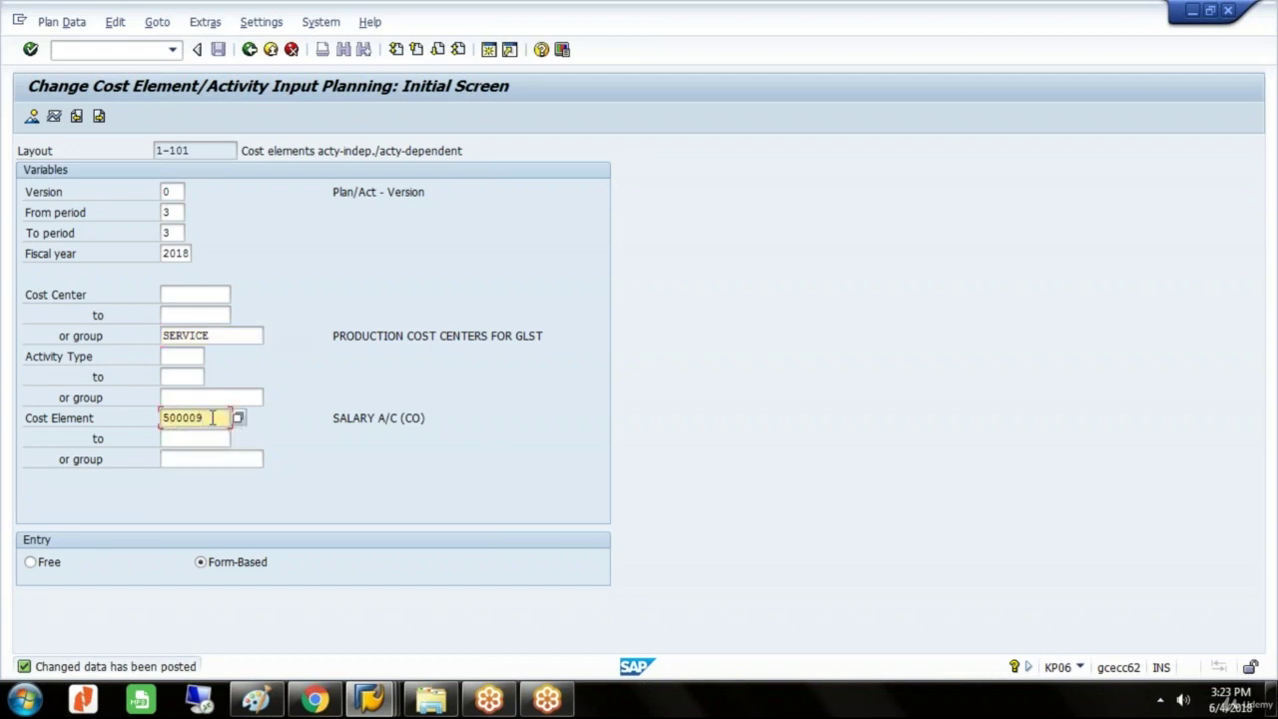
- Plan fixed costs of 450000 for DEPART C and 350000 for the next service cost center, and save the plan
left_click(32, 117)
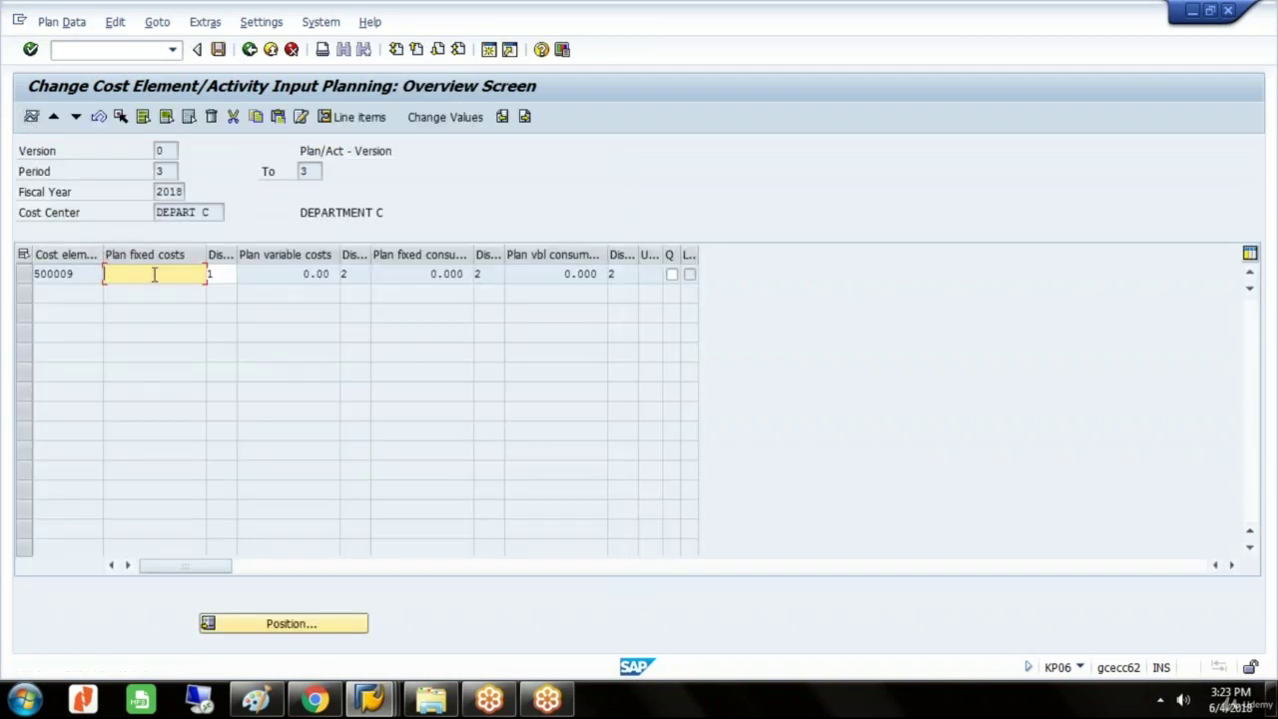
type("450000")
left_click(76, 116)
type("350000")
left_click(219, 49)
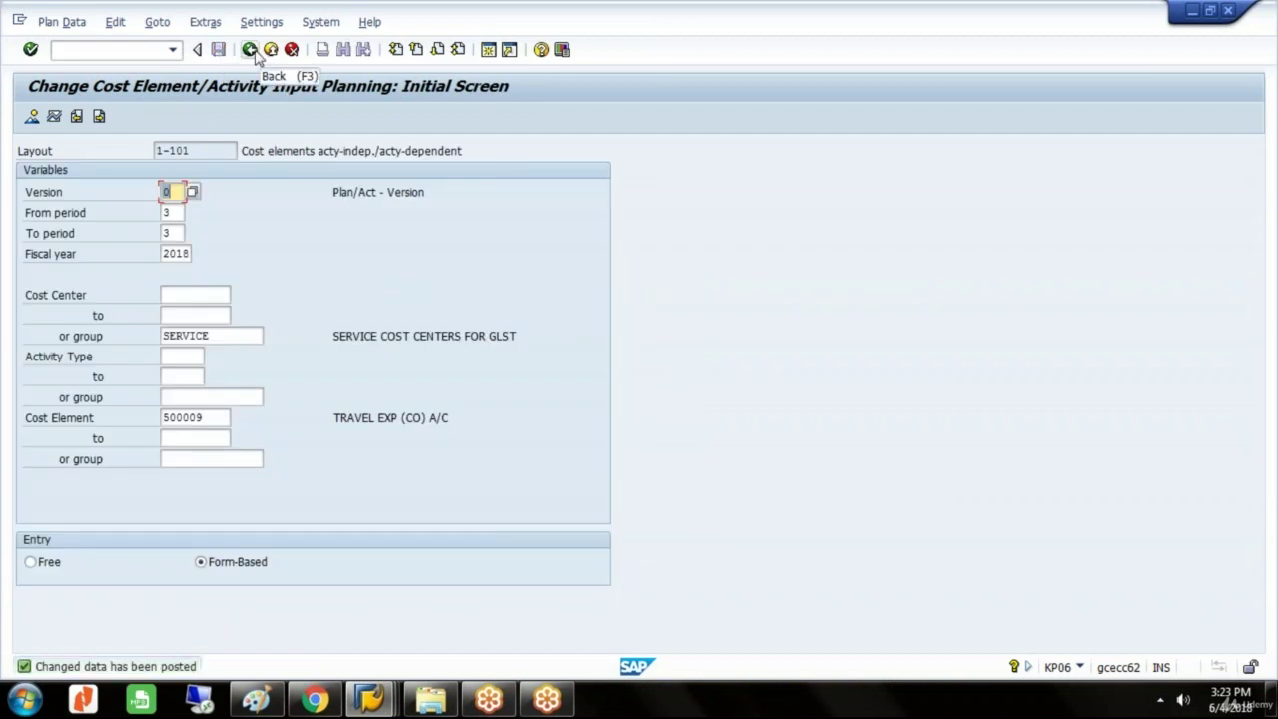
- Leave cost planning and open the KABP CO Plan Documents report from the cost center line item reports
left_click(249, 49)
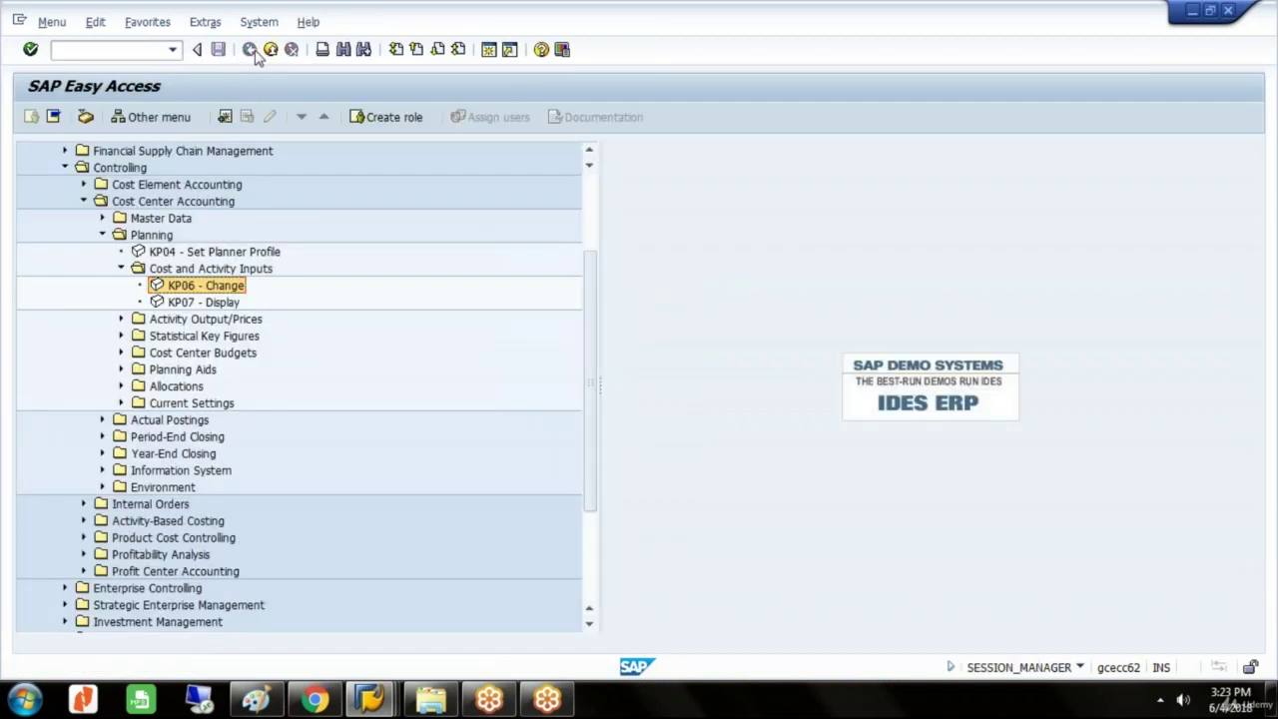
left_click(120, 268)
left_click(102, 235)
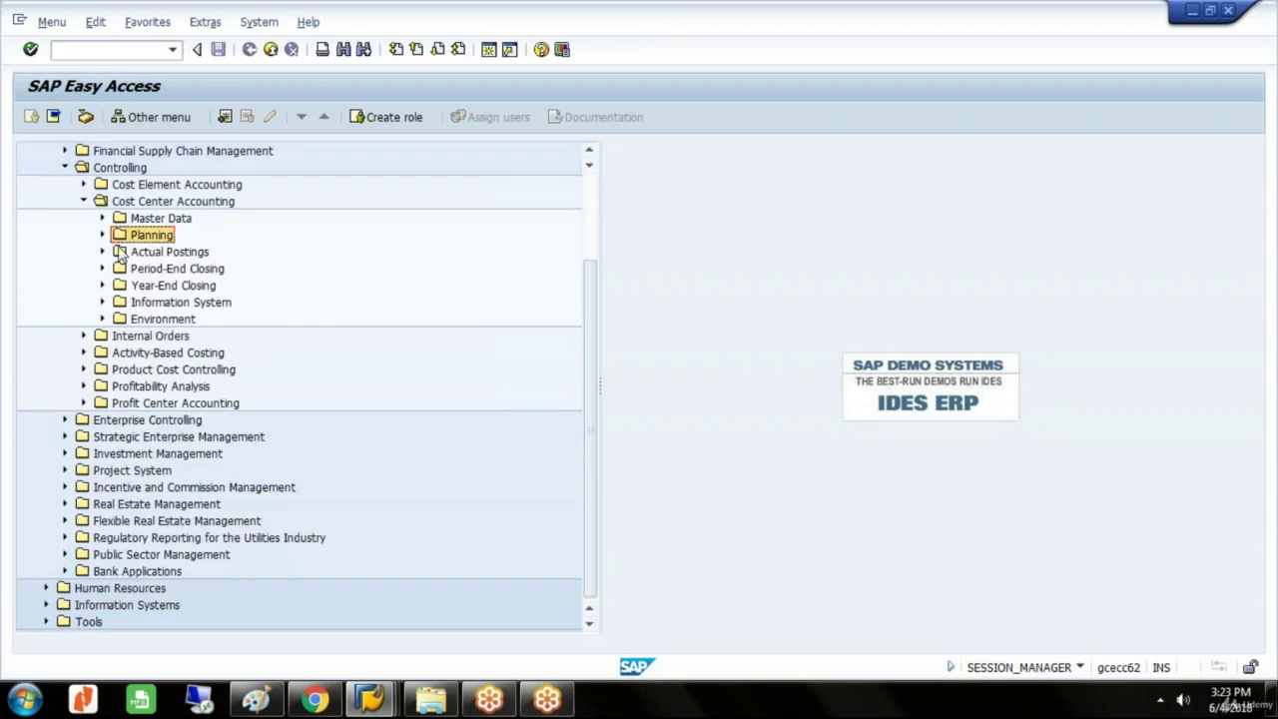
left_click(166, 302)
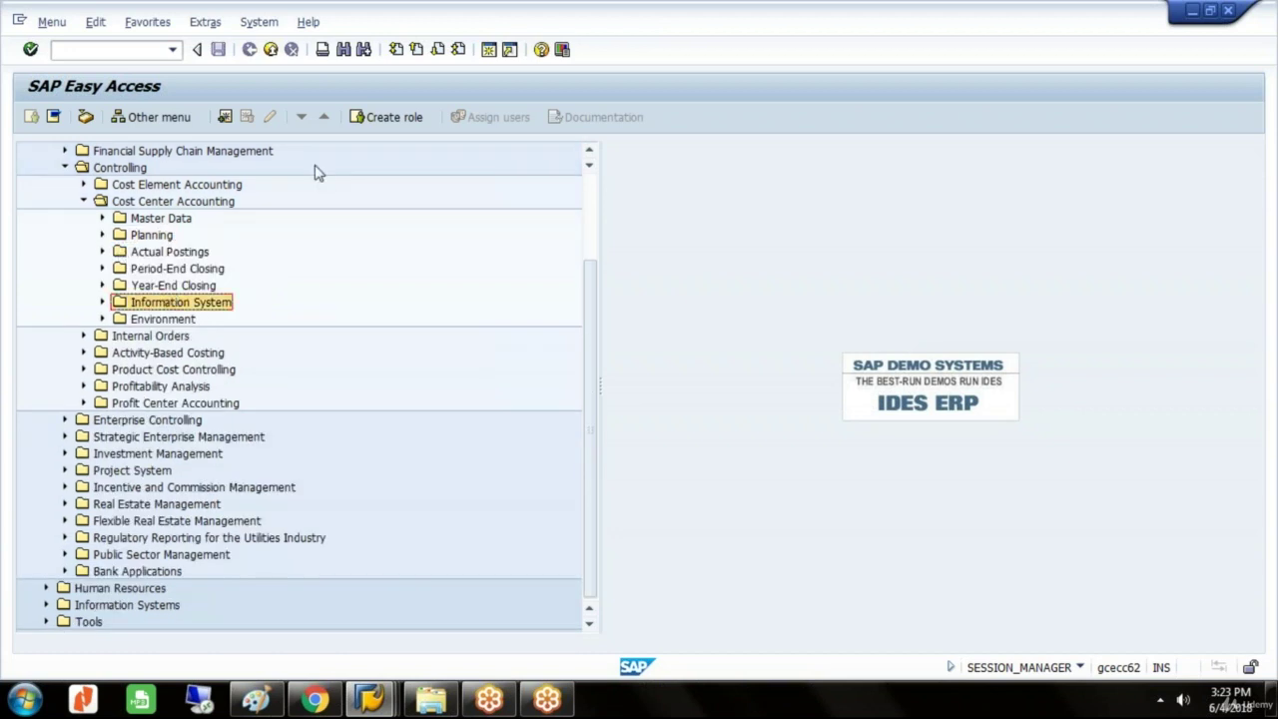
key("Down")
key("Down")
key("Down")
key("Down")
key("Down")
key("Down")
key("Down")
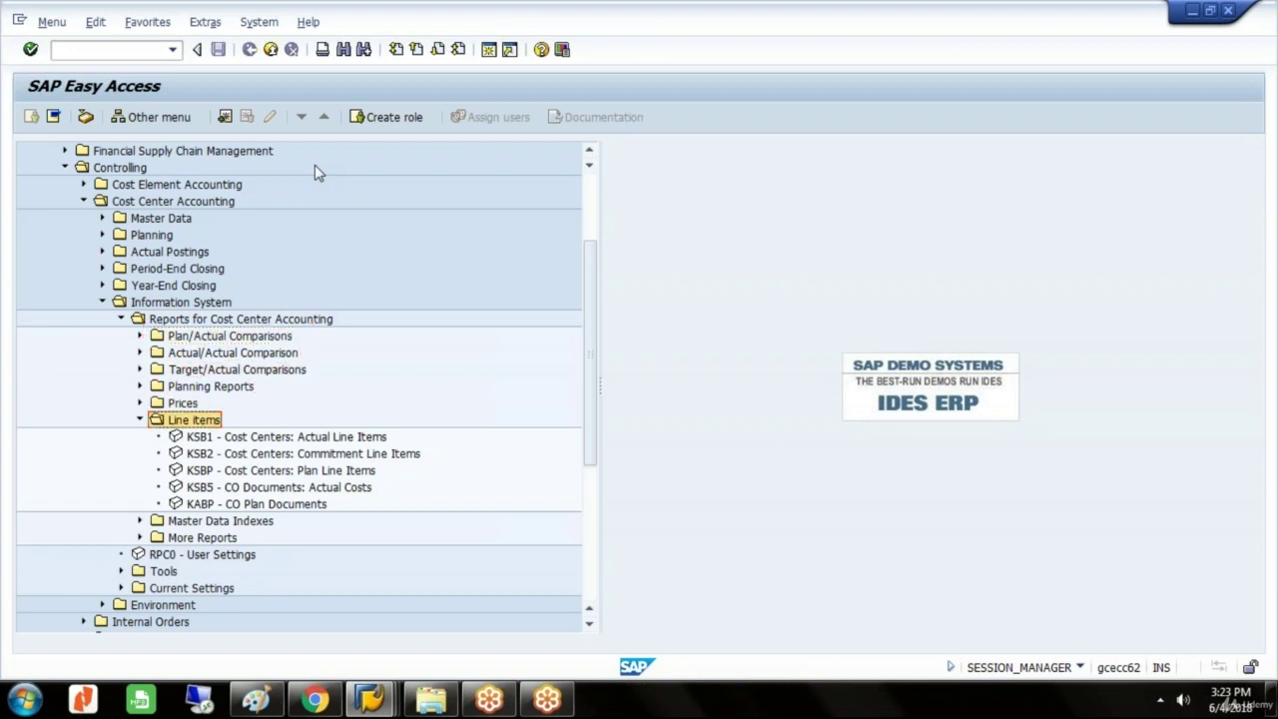
key("Down")
key("Down")
key("Down")
key("Down")
key("Down")
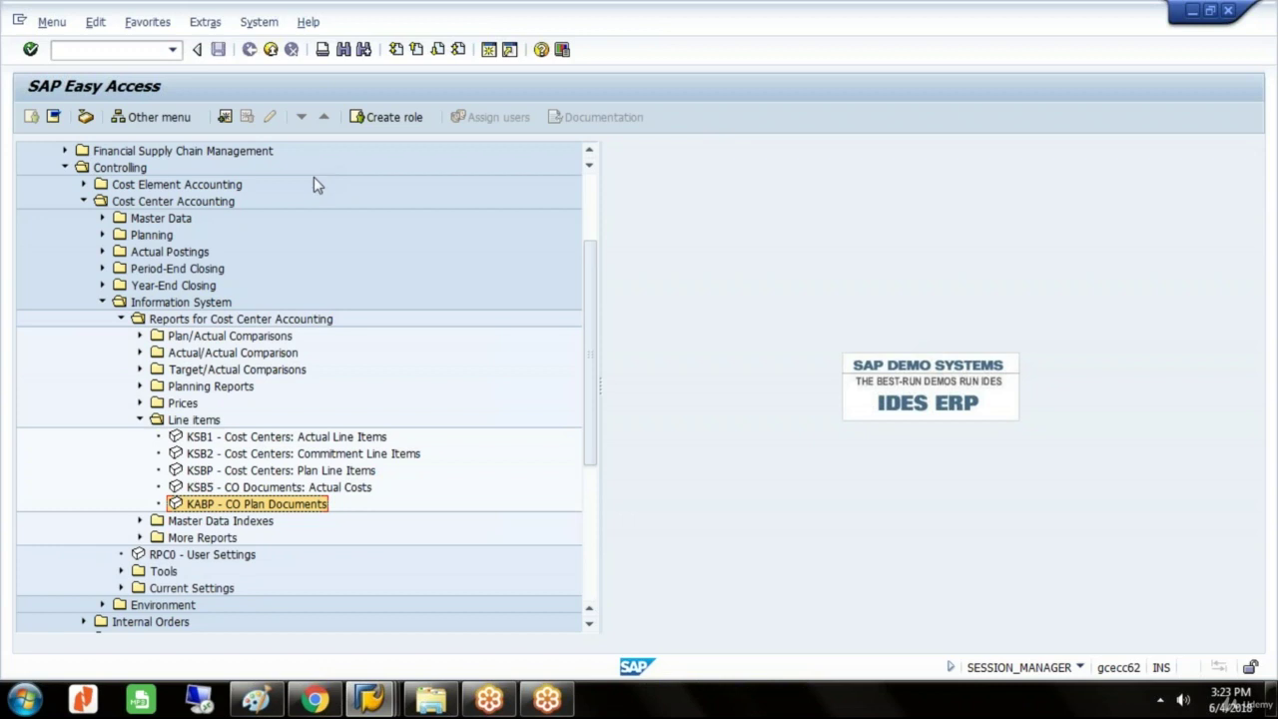
double_click(268, 509)
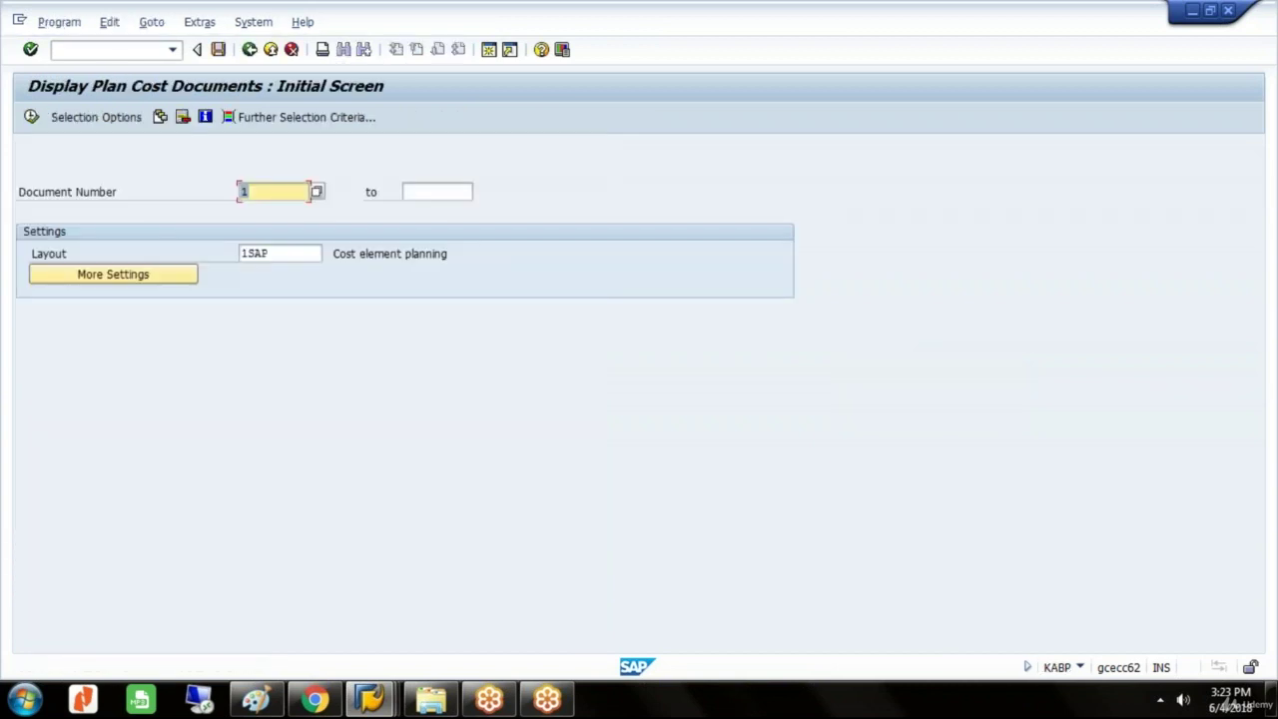
- Run the plan cost documents report for document numbers 1 to 100000 and expand the line items of documents 5 and 6
left_click(429, 192)
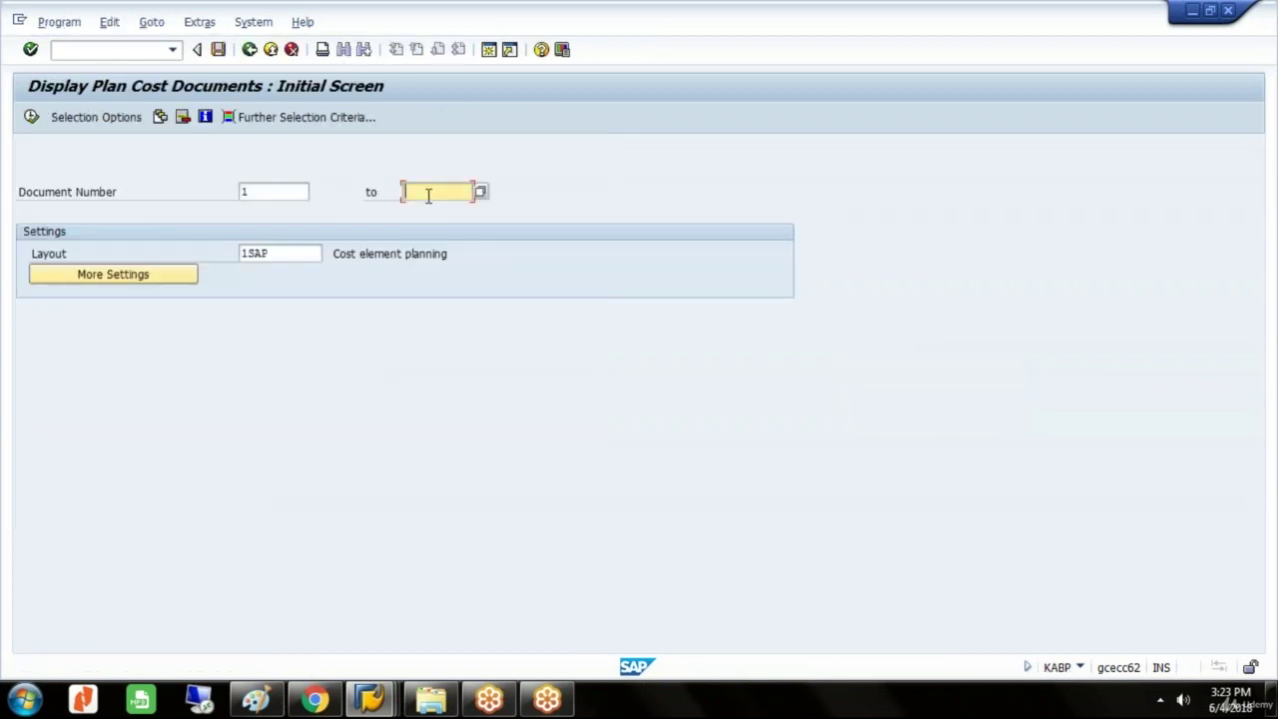
type("1")
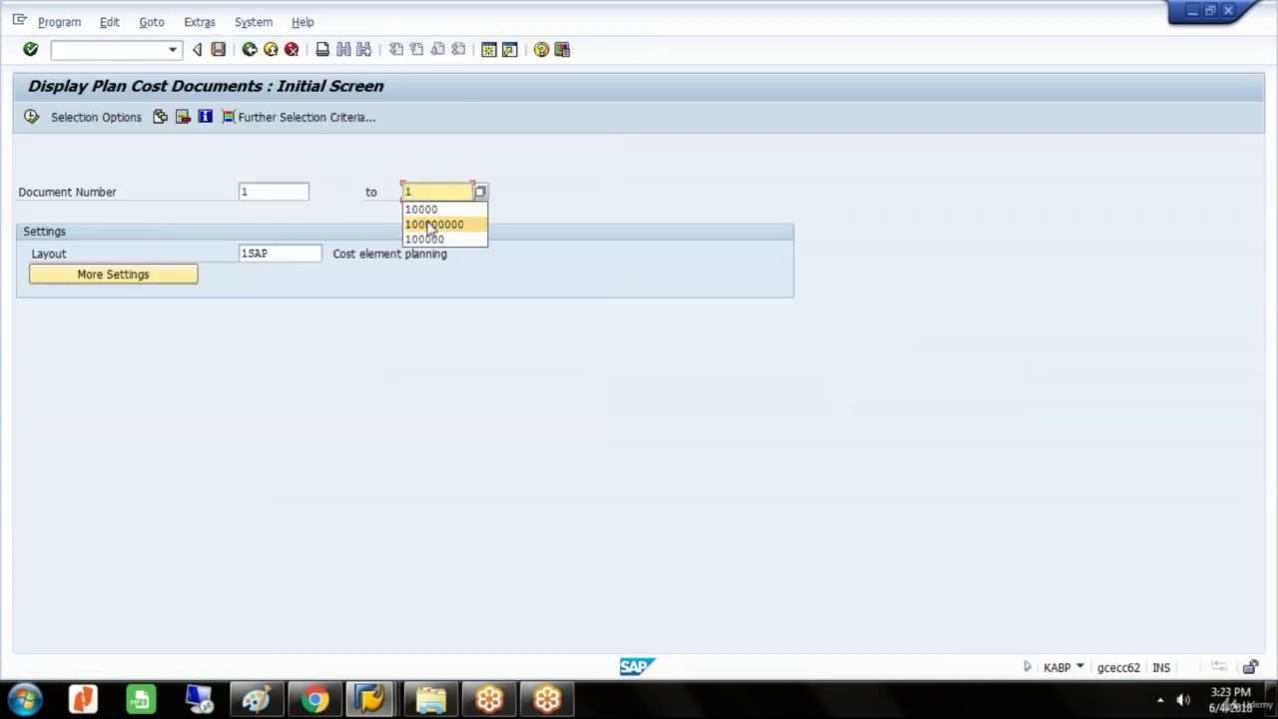
left_click(429, 240)
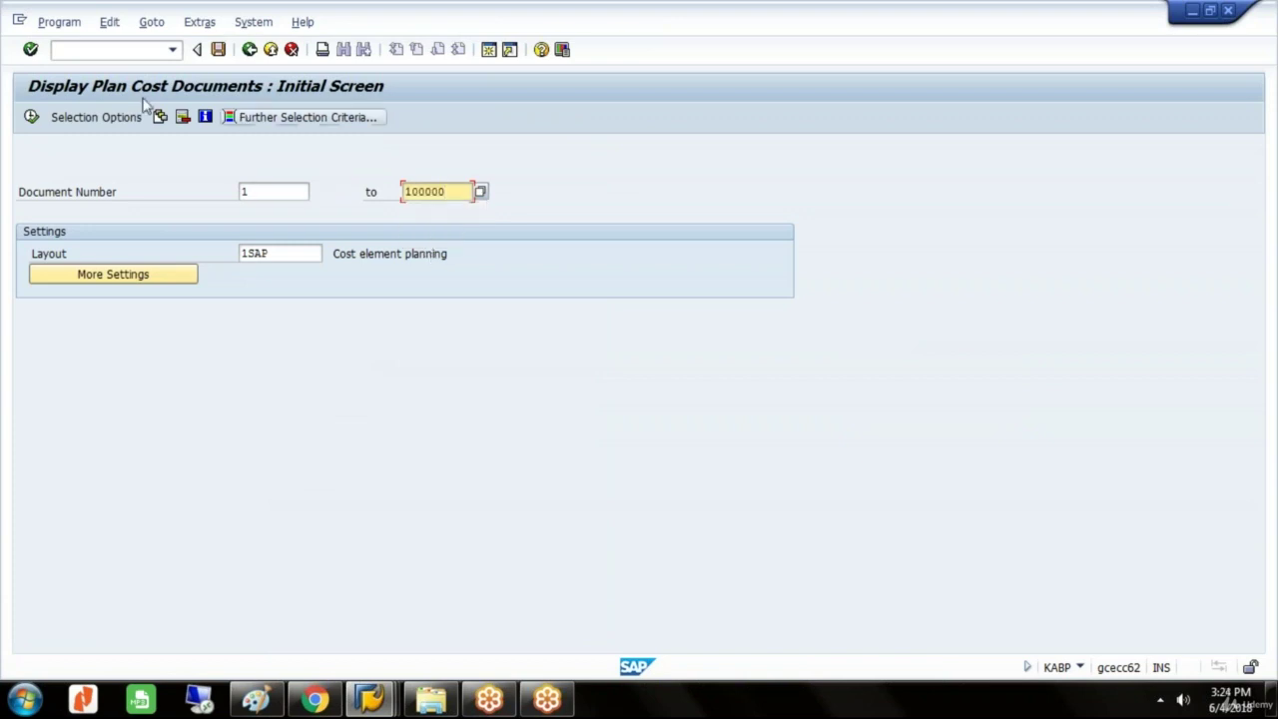
left_click(31, 117)
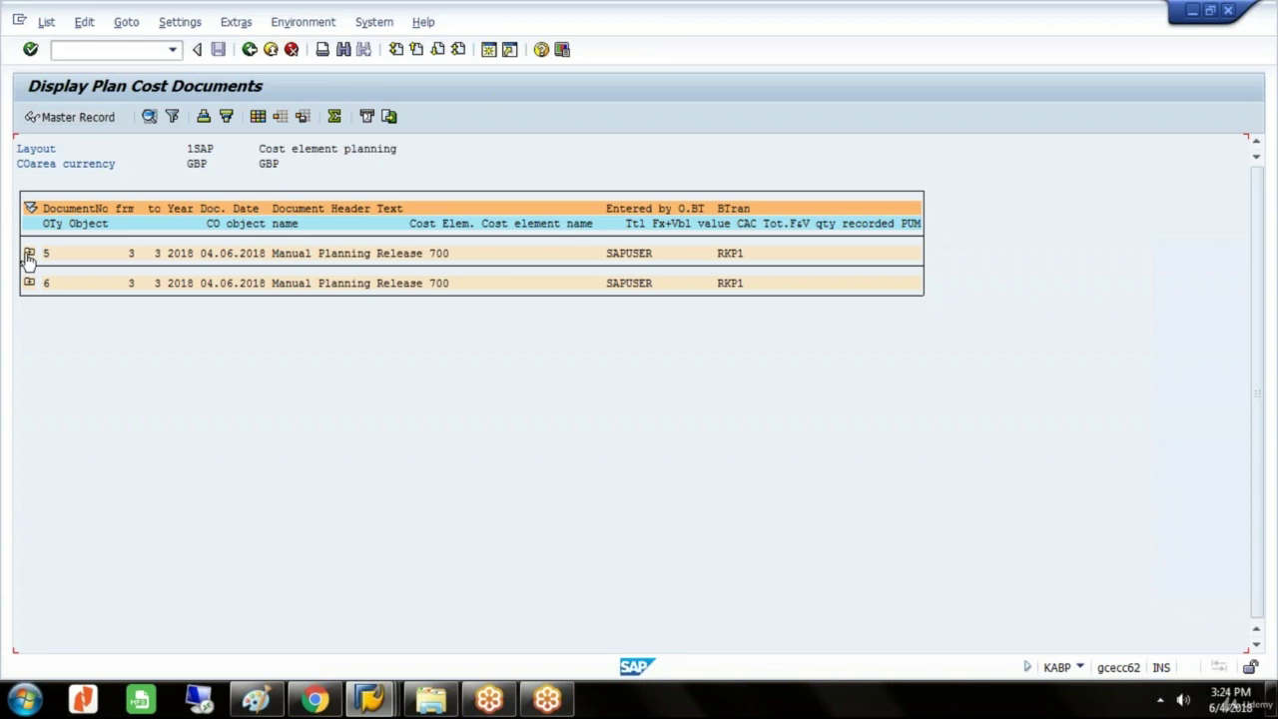
left_click(29, 254)
left_click(29, 312)
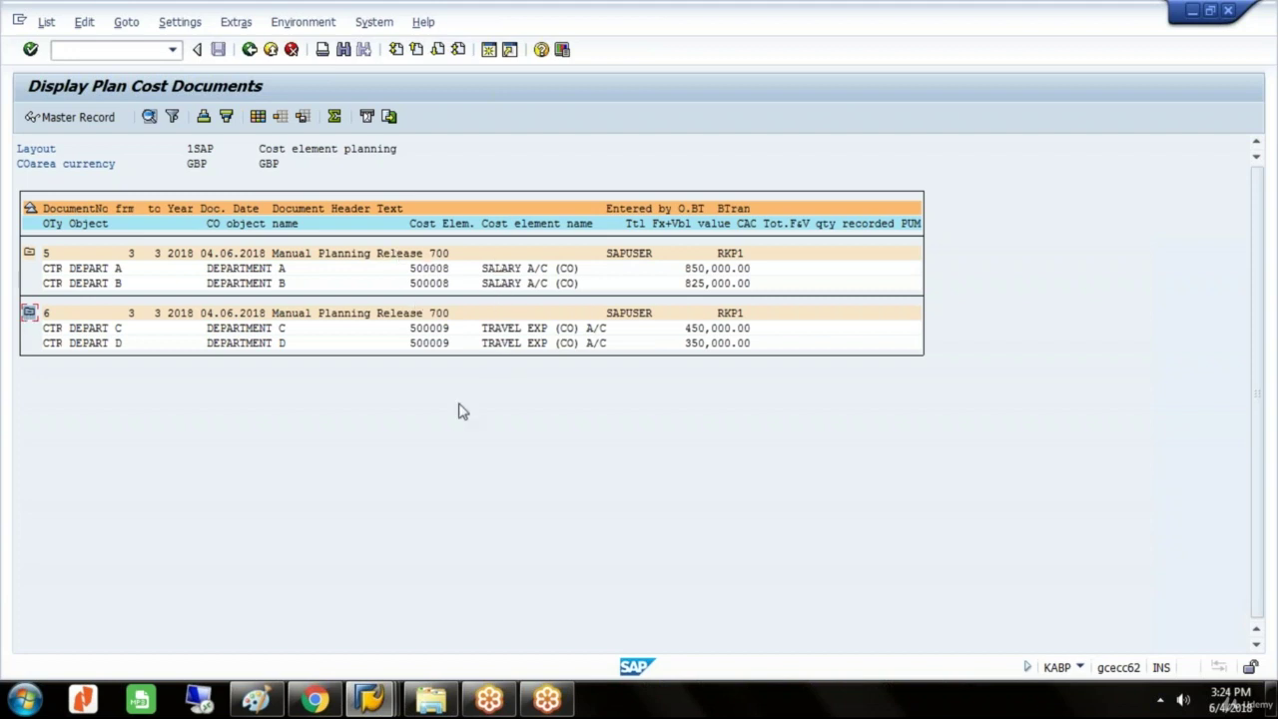
- Check the planning primary costs assignment in the GLST number range groups session, and return to the plan cost documents list
left_click(390, 697)
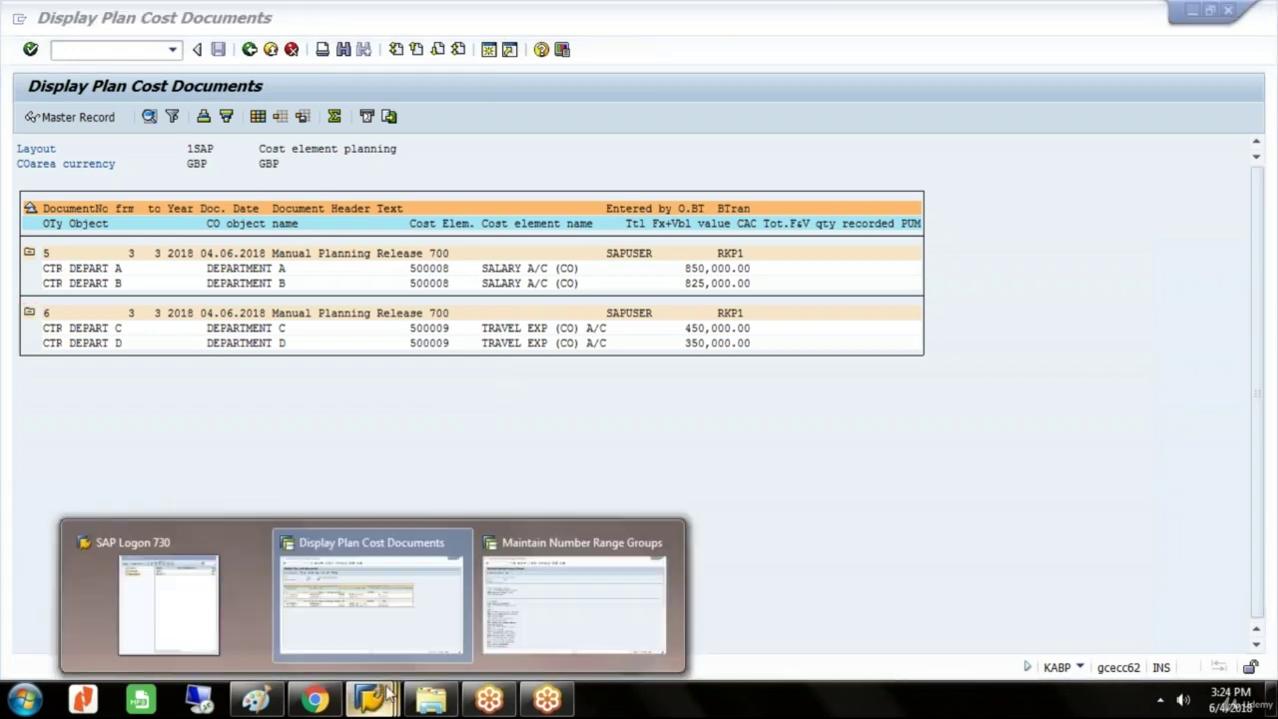
left_click(524, 584)
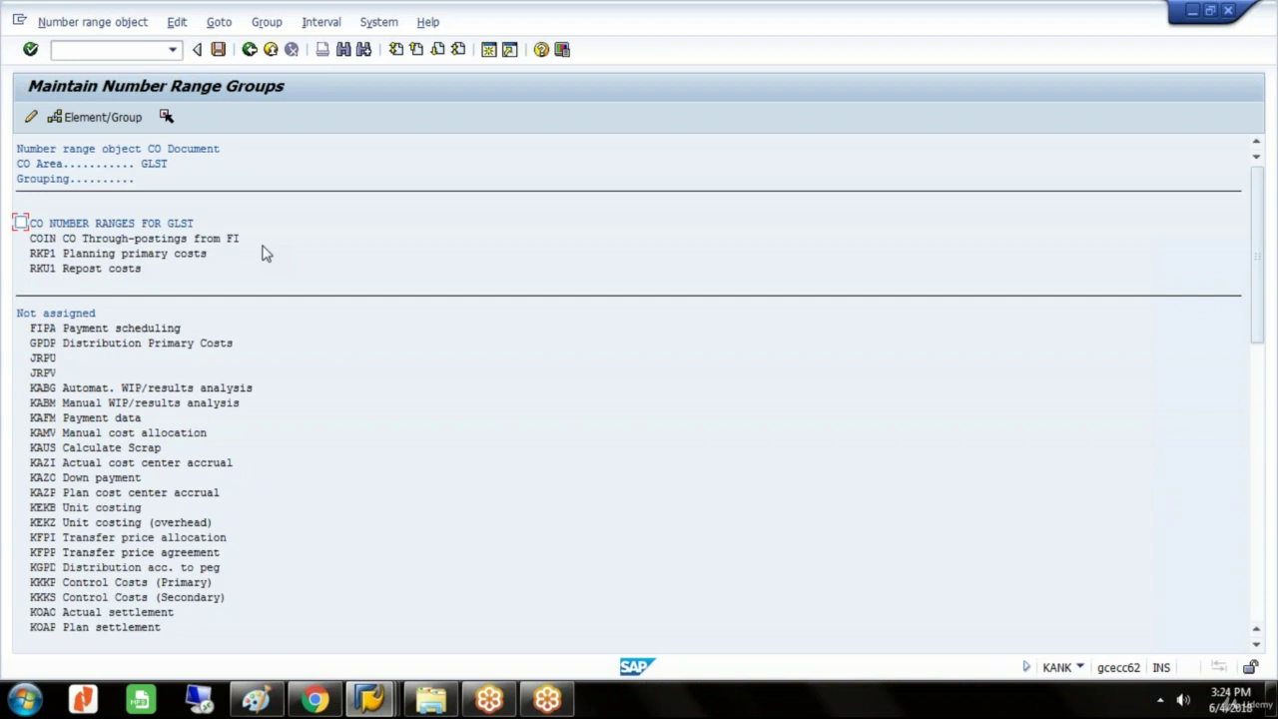
left_click(377, 705)
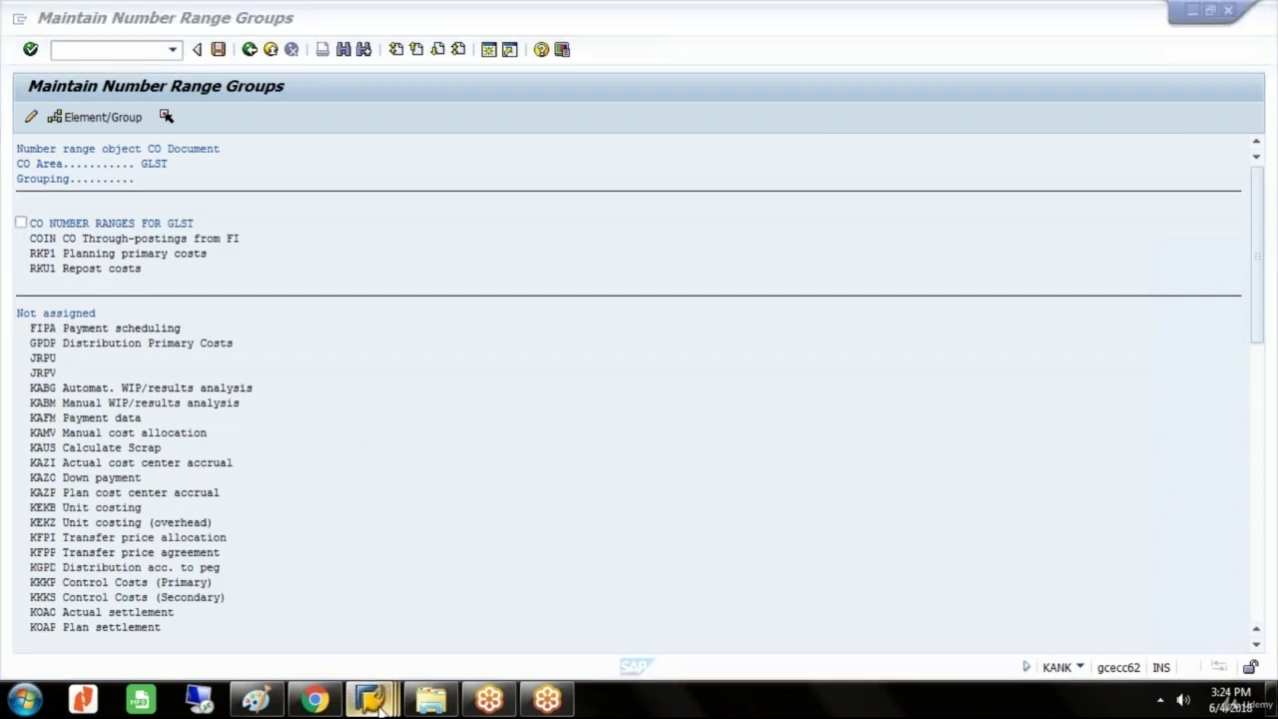
left_click(419, 623)
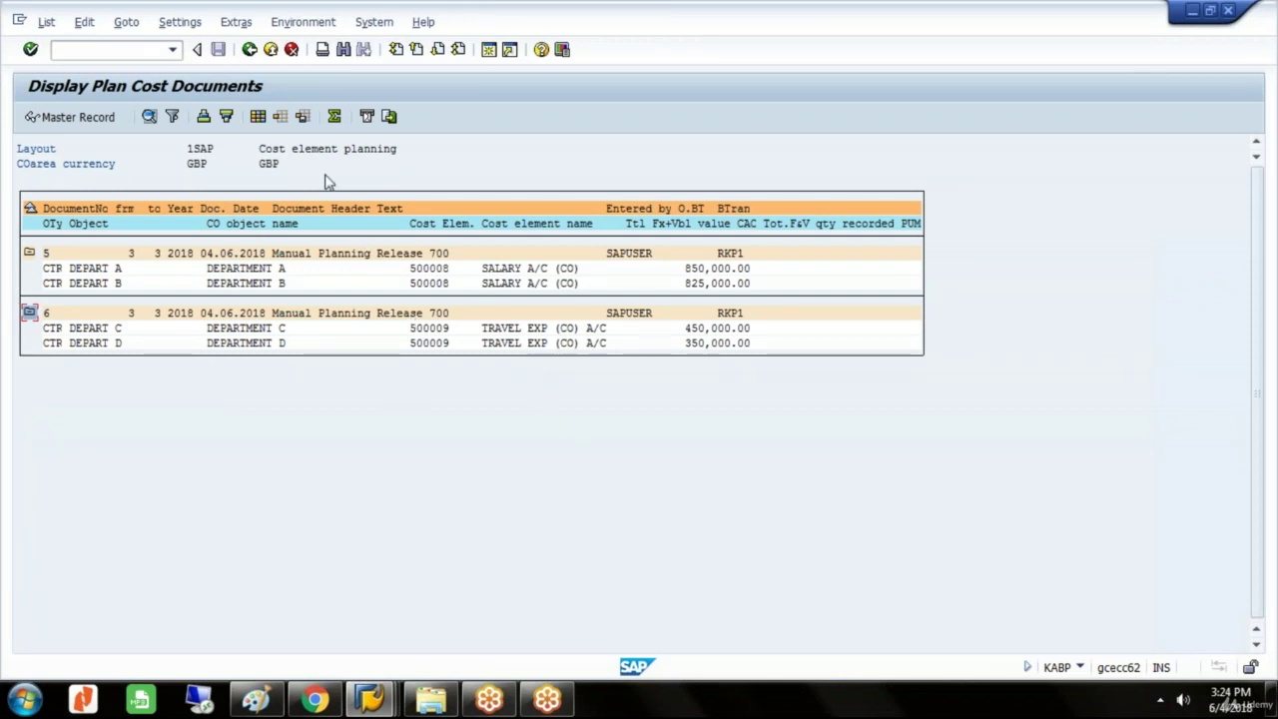
- Exit the plan cost documents report and open the KSBP Cost Centers: Plan Line Items report
left_click(250, 49)
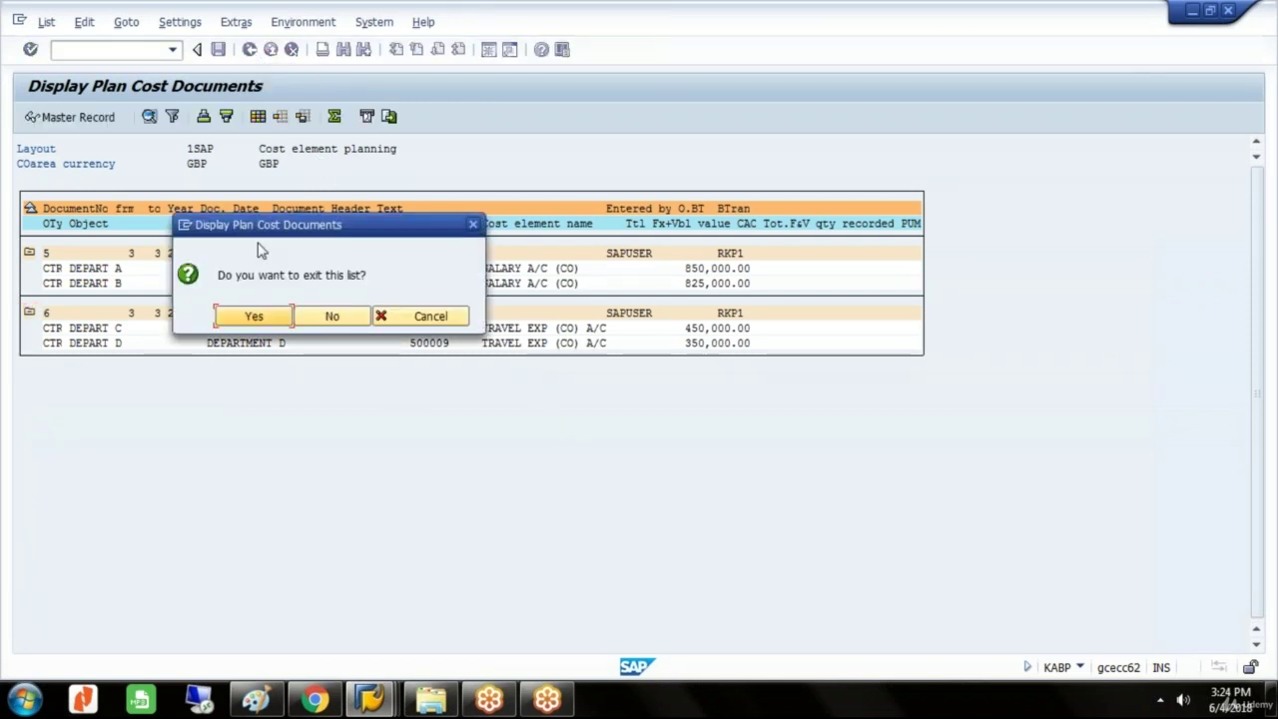
left_click(263, 316)
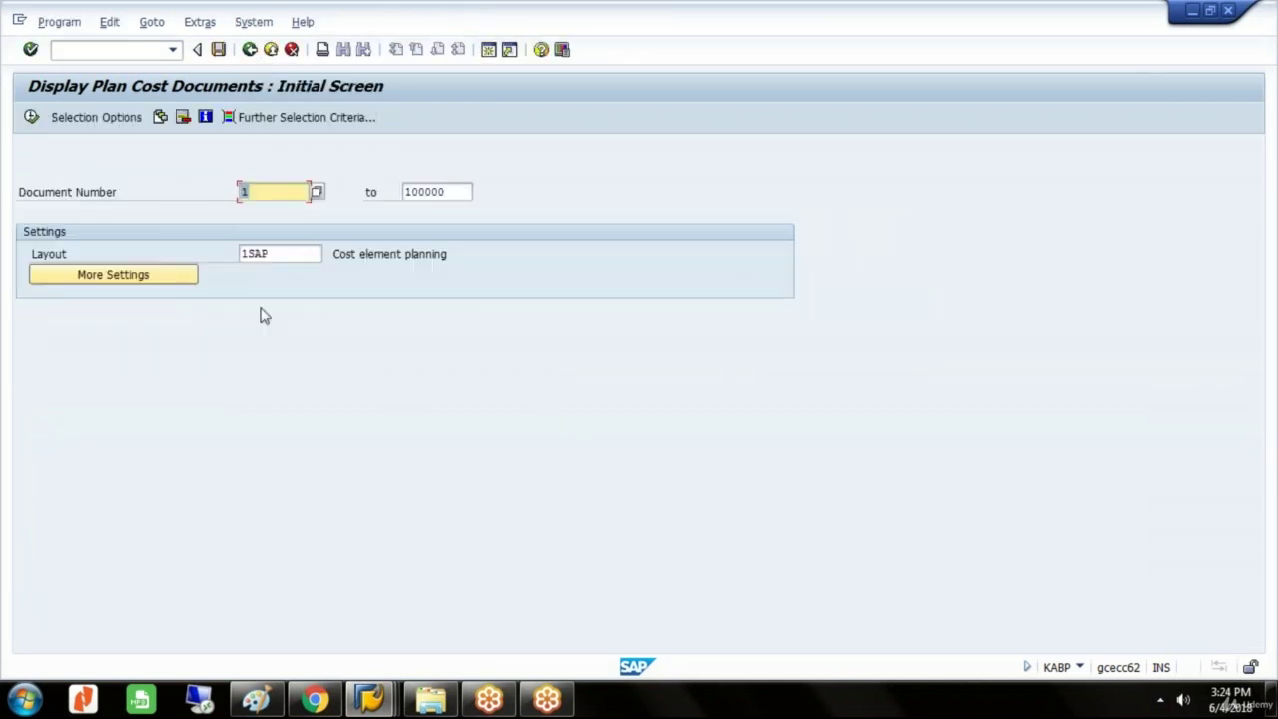
left_click(249, 49)
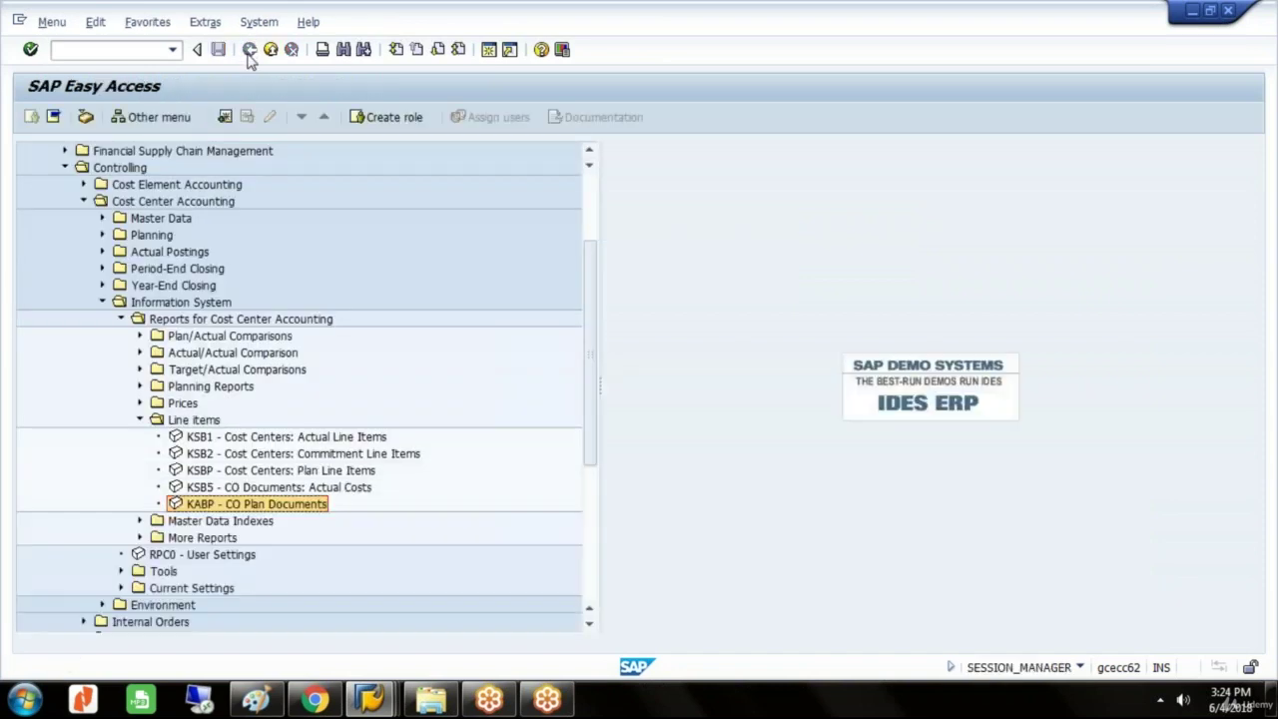
left_click(299, 473)
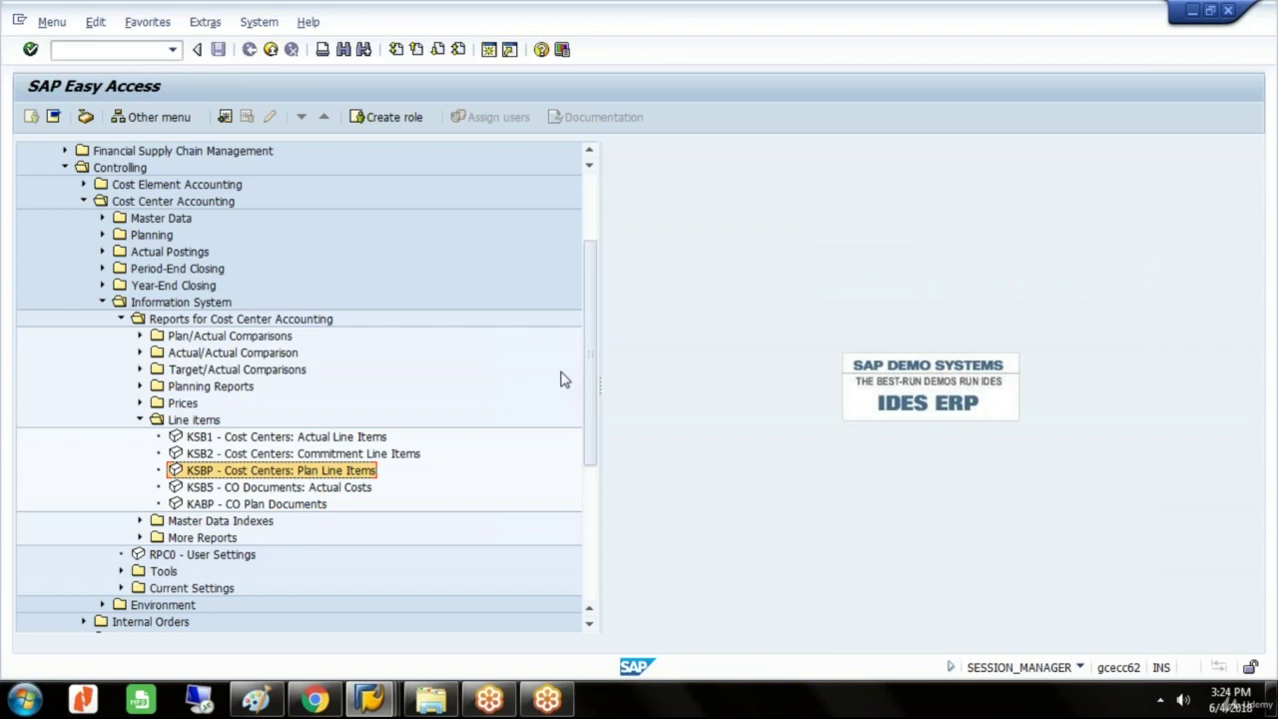
double_click(325, 477)
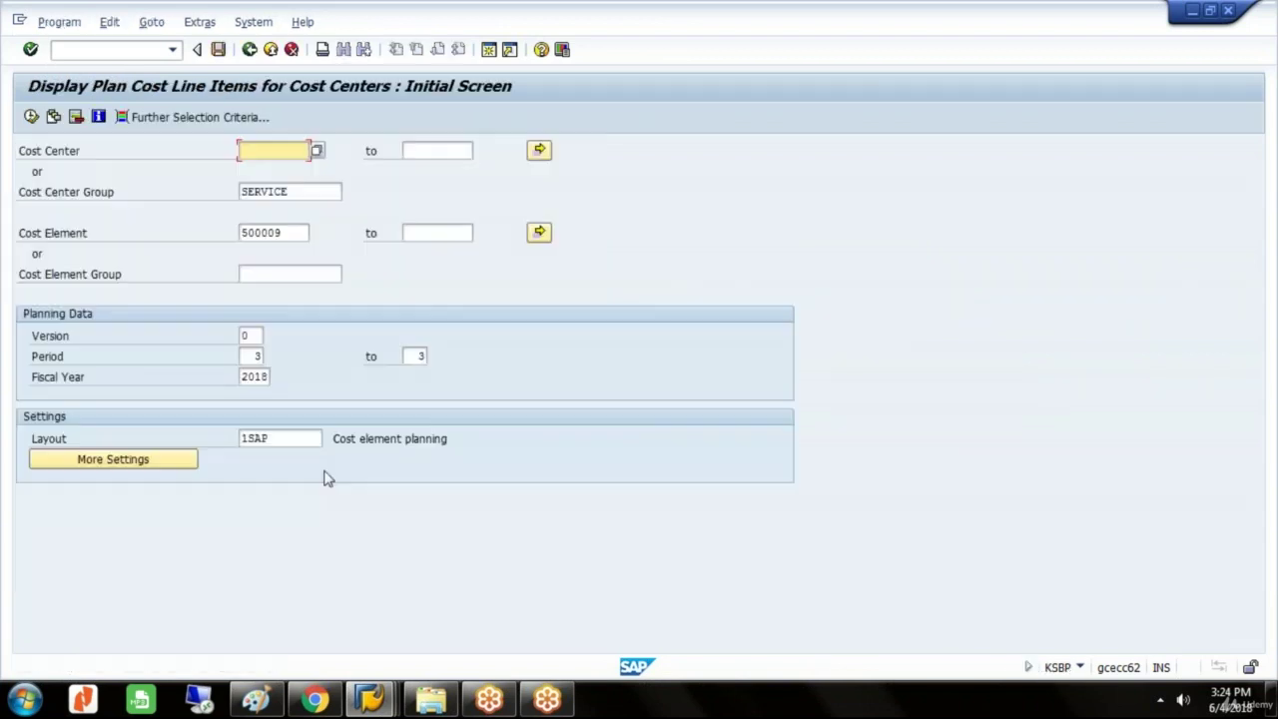
- Set the cost center group of the plan line items report to PRODUCTION
left_click(318, 196)
key("BackSpace")
key("BackSpace")
key("BackSpace")
key("BackSpace")
key("BackSpace")
key("BackSpace")
key("BackSpace")
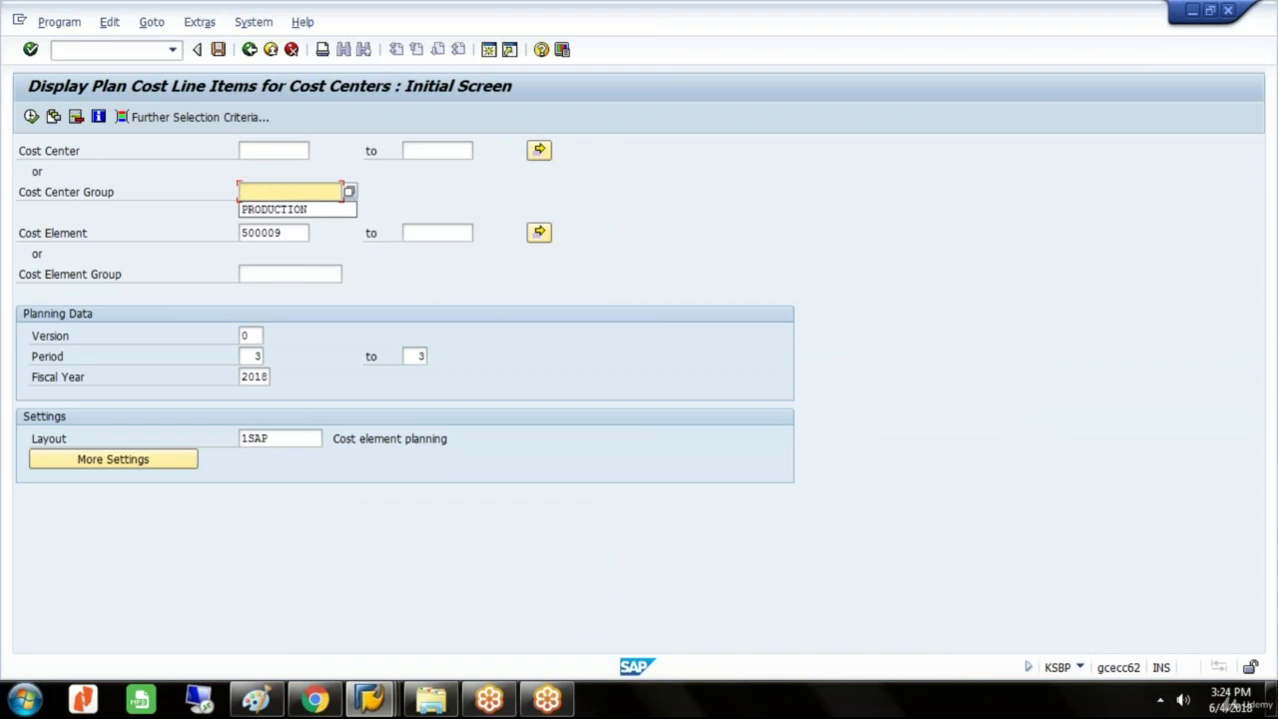
left_click(316, 209)
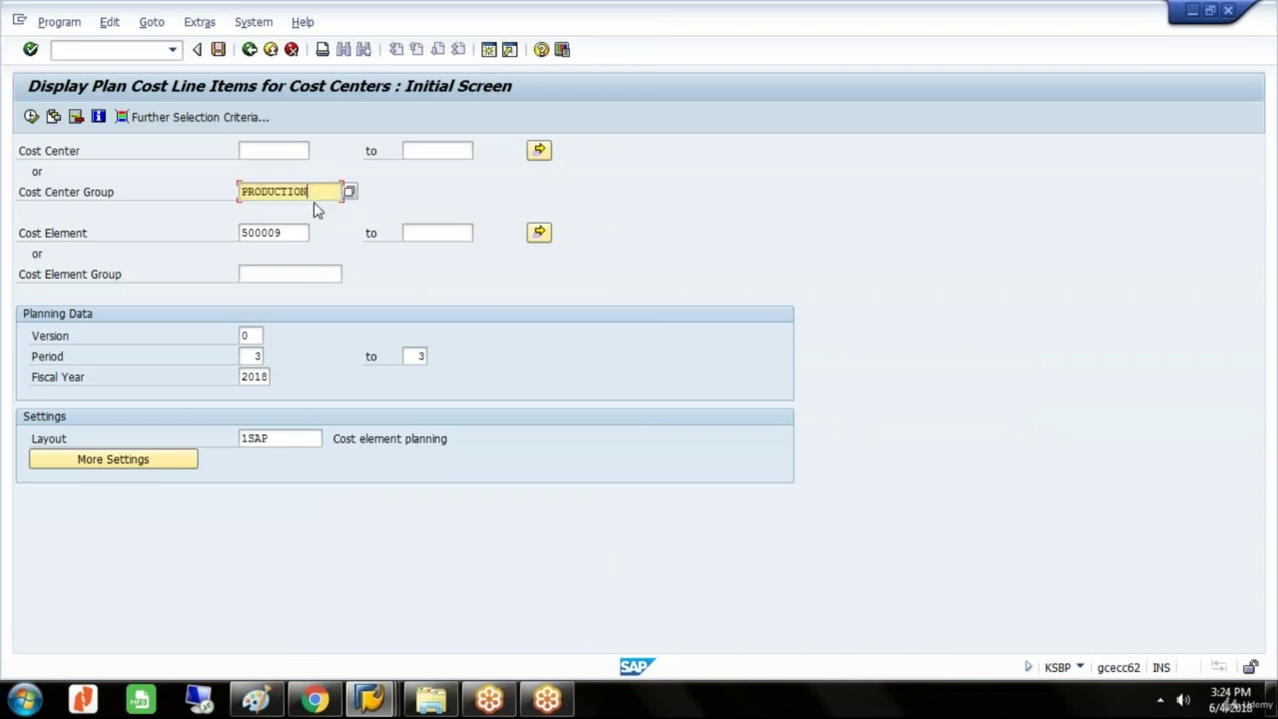
- Set the cost element to 500008 and display the plan cost line items for the PRODUCTION group
left_click(291, 232)
key("BackSpace")
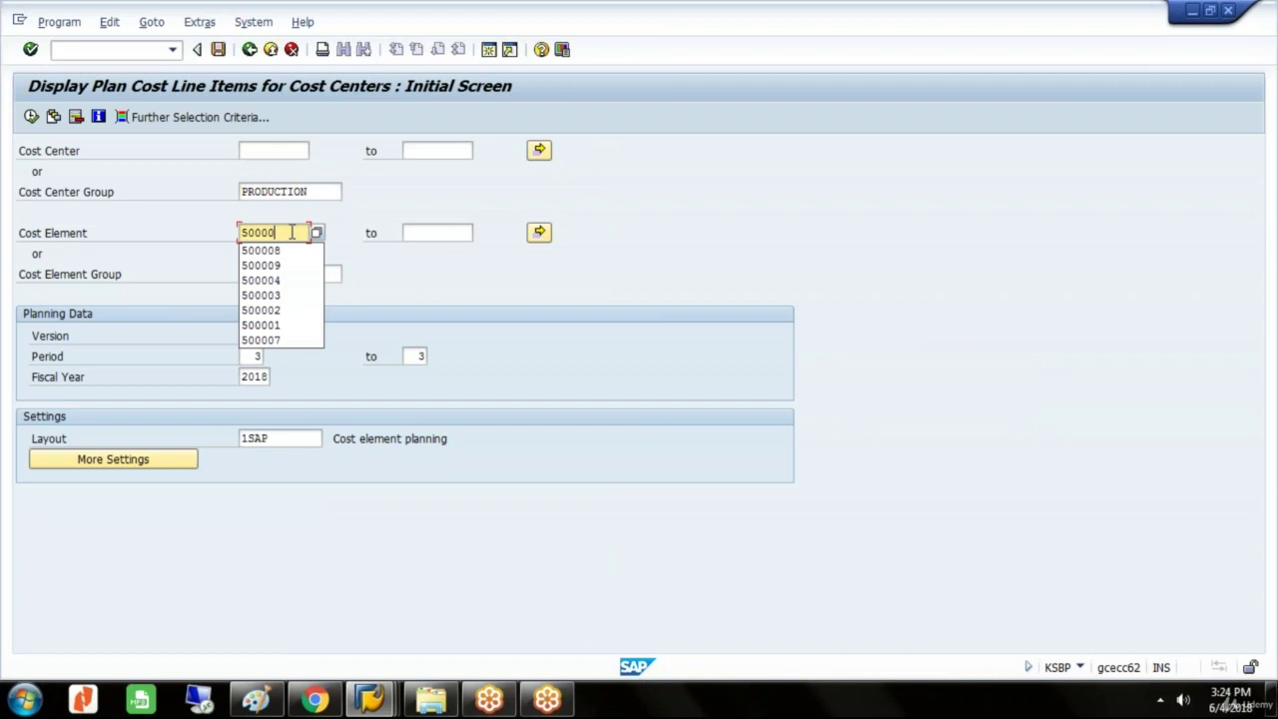
type("8")
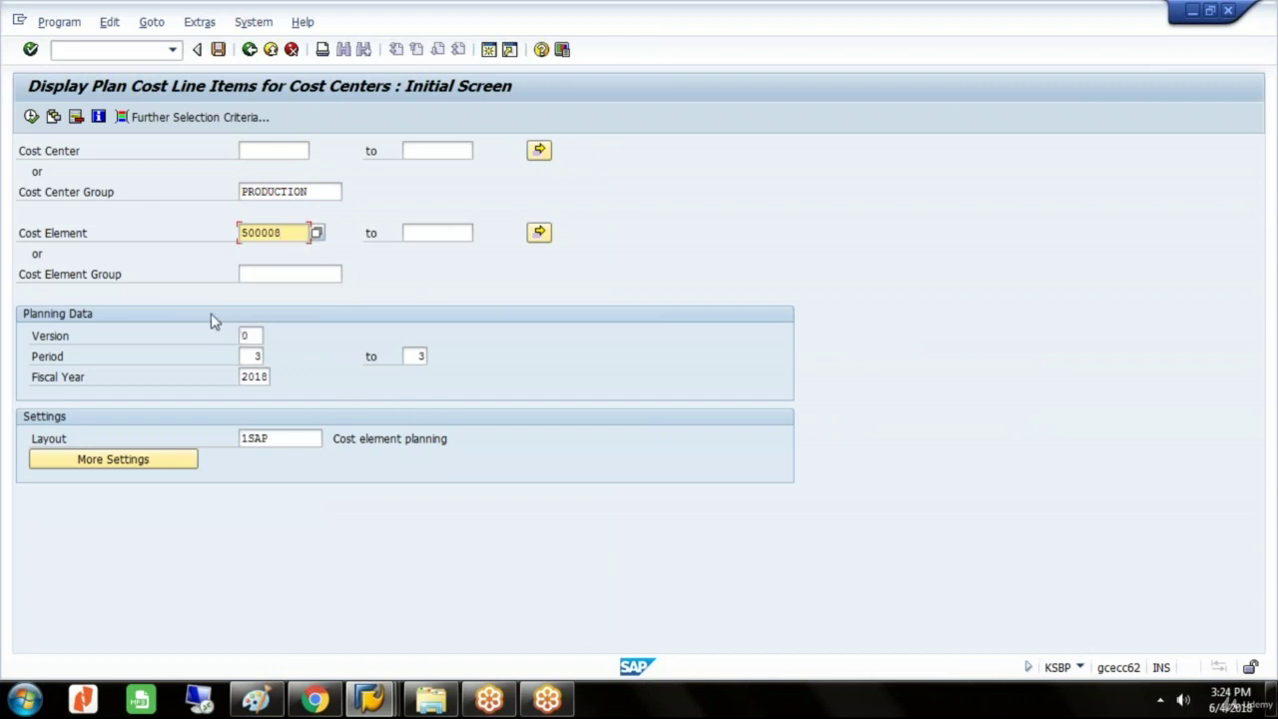
left_click(32, 117)
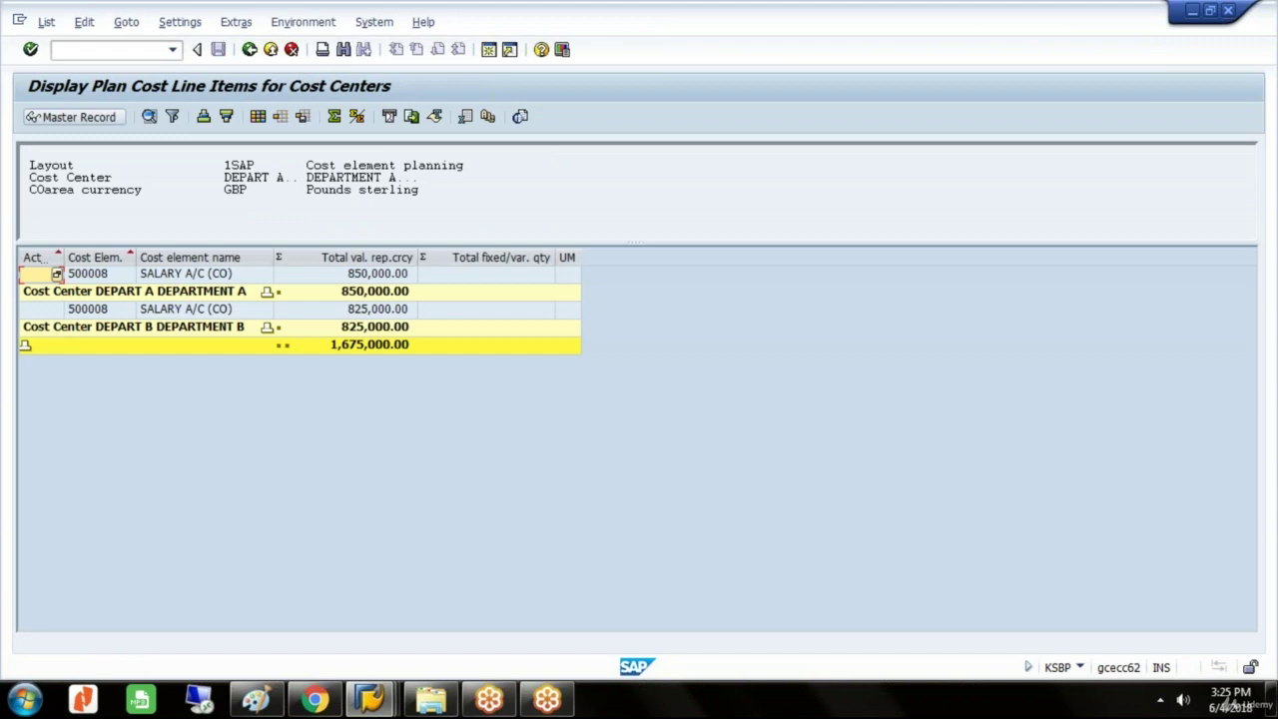
- Exit the line item list and change the report's cost center group to SERVICE
left_click(250, 49)
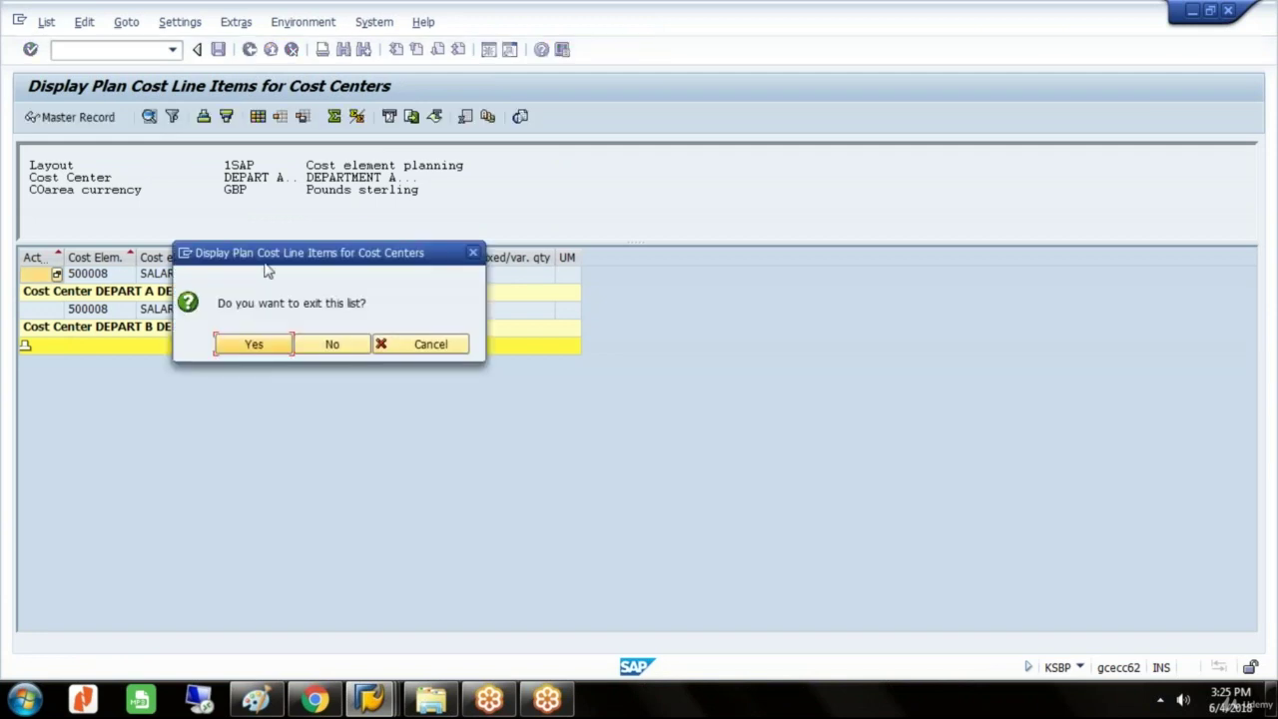
left_click(271, 343)
left_click(326, 192)
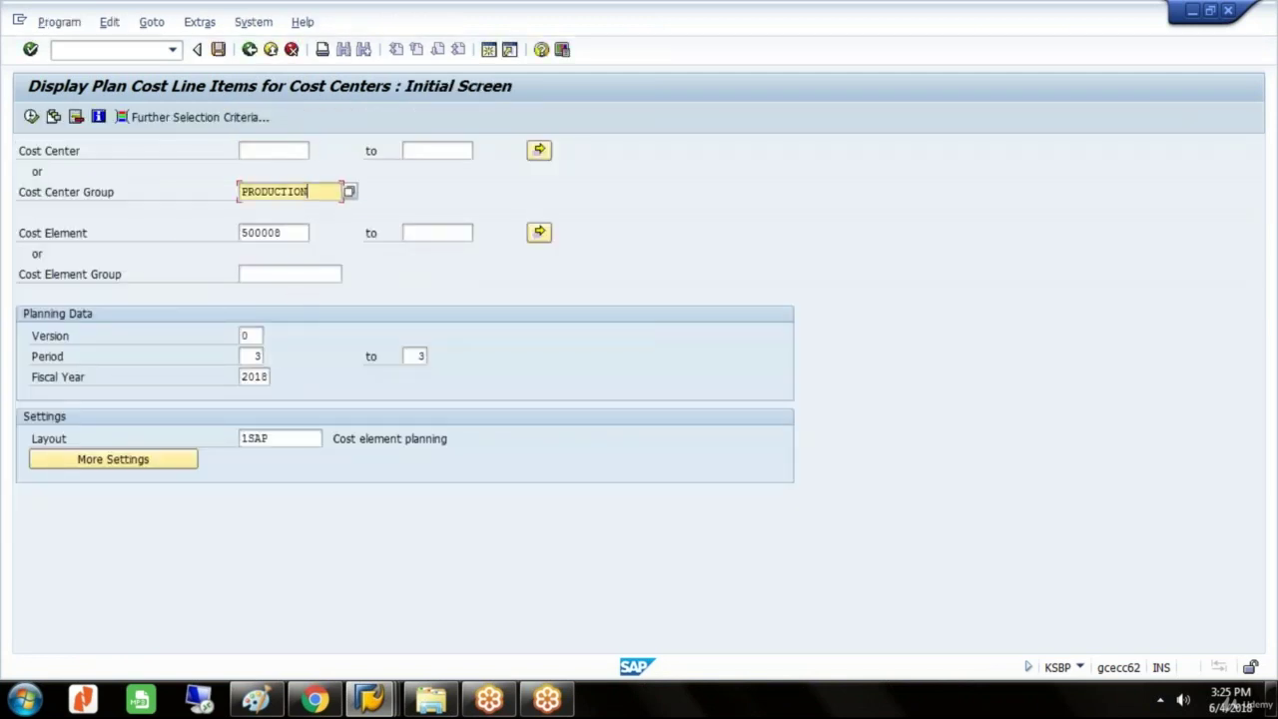
key("BackSpace")
key("BackSpace")
key("BackSpace")
key("BackSpace")
key("BackSpace")
key("BackSpace")
key("BackSpace")
key("BackSpace")
key("BackSpace")
key("BackSpace")
type("SERVICE")
- Set the cost element to 500009, display the plan line items for the SERVICE group, and highlight the value and quantity columns
left_click(287, 232)
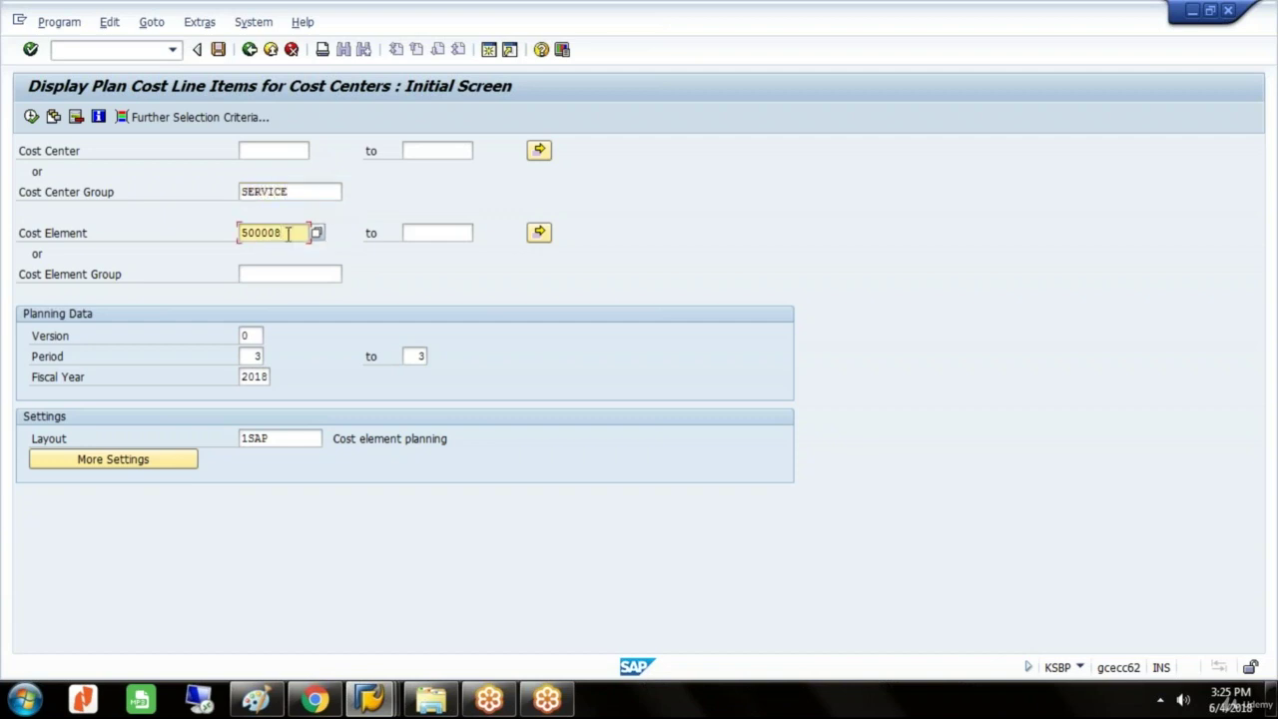
key("BackSpace")
type("9")
left_click(31, 117)
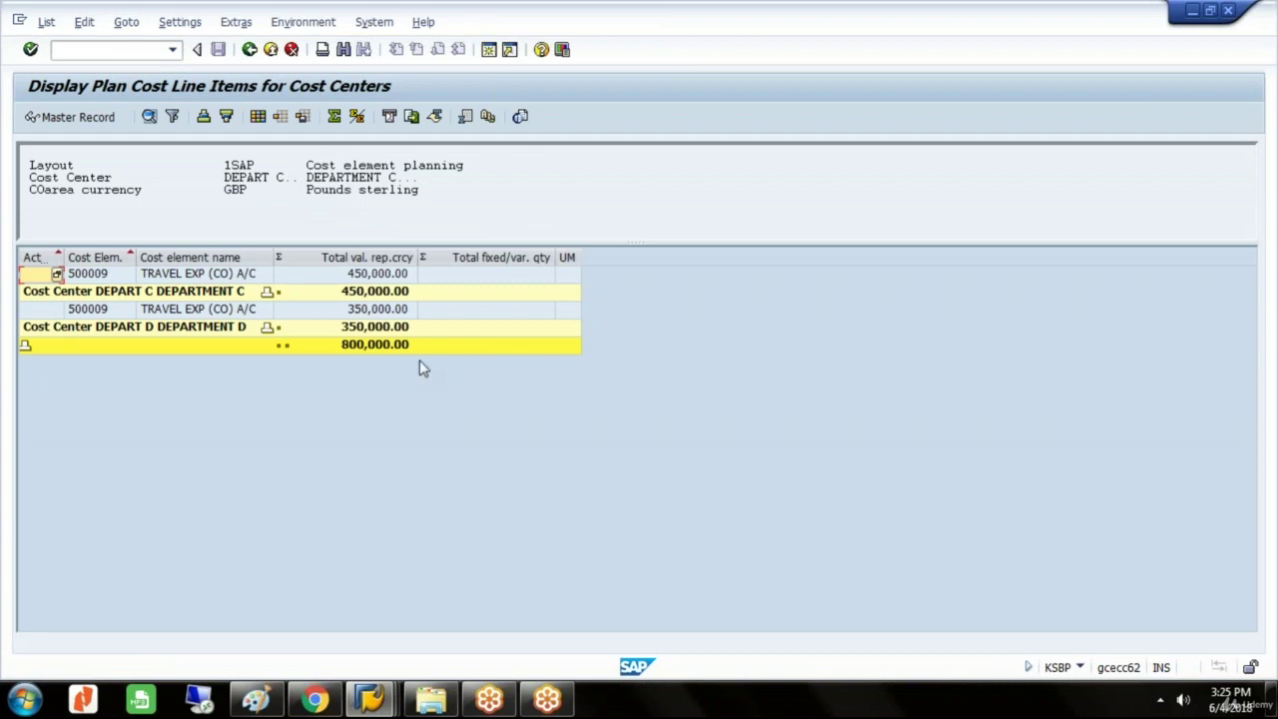
left_click_drag(407, 257, 431, 255)
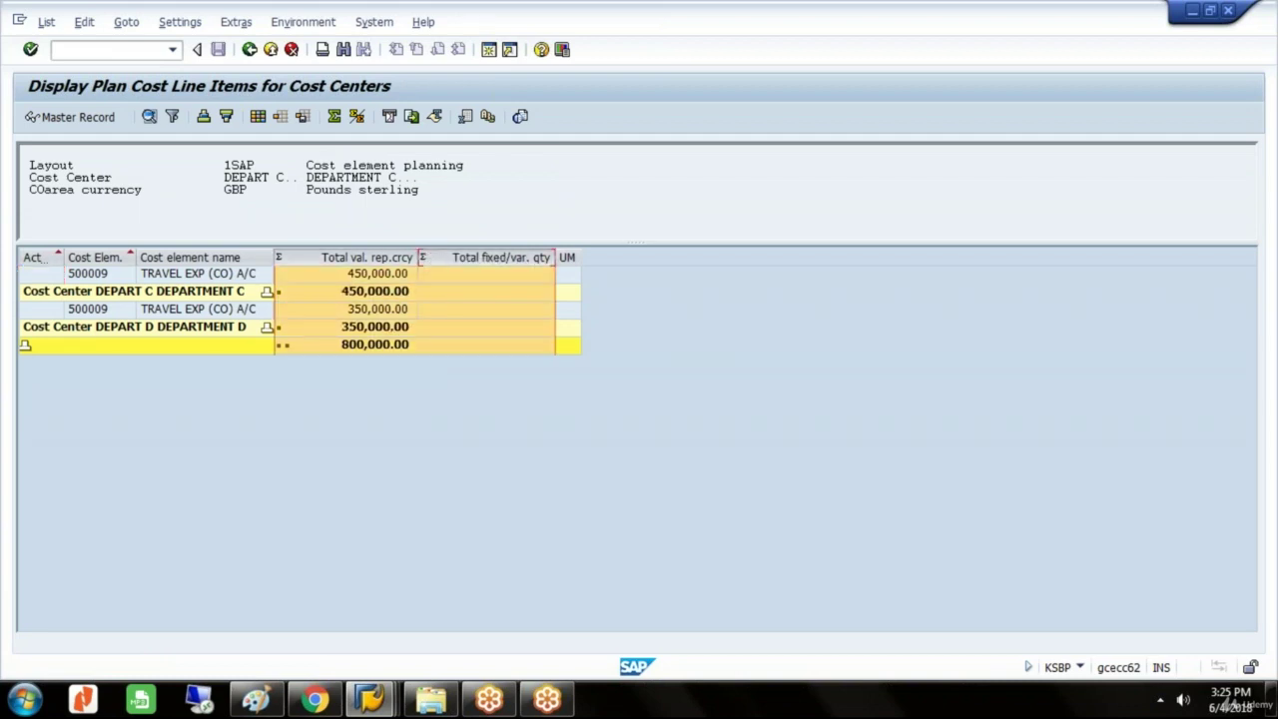
- Leave the plan line items report and open S_ALR_87013611 Cost Centers: Actual/Plan/Variance from the plan/actual comparison reports
left_click(250, 50)
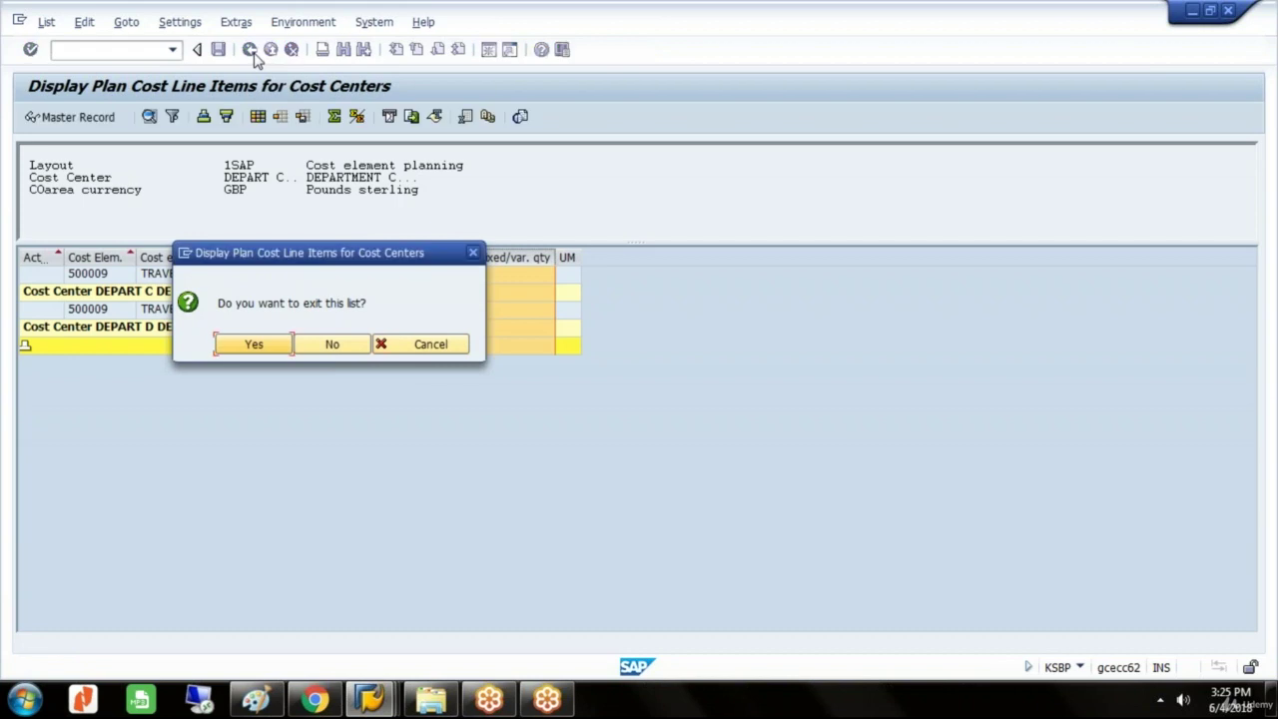
left_click(281, 347)
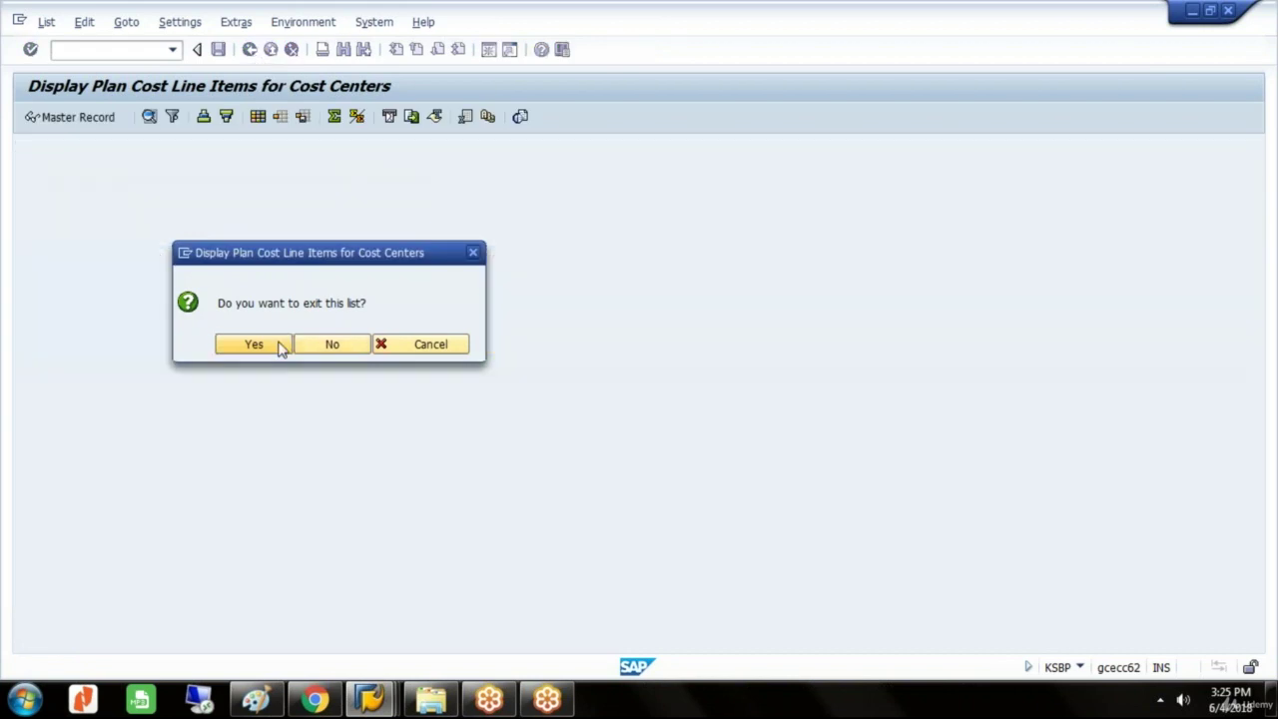
left_click(250, 50)
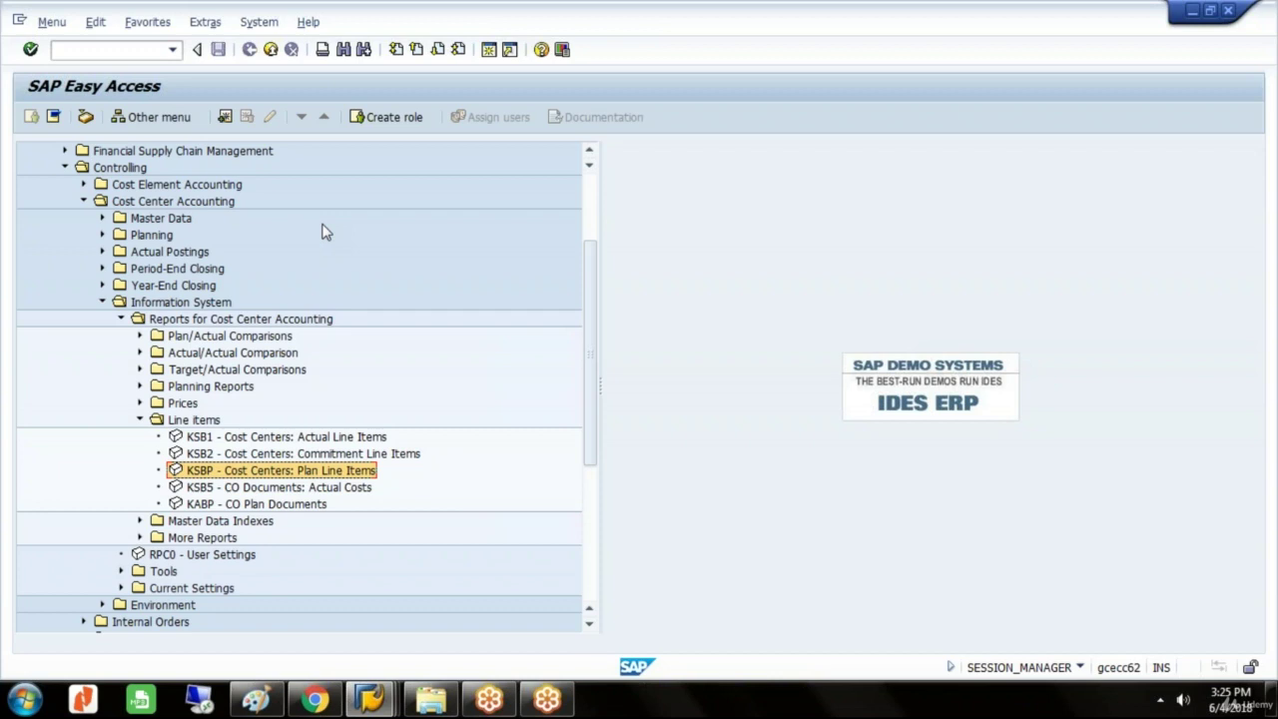
left_click(141, 420)
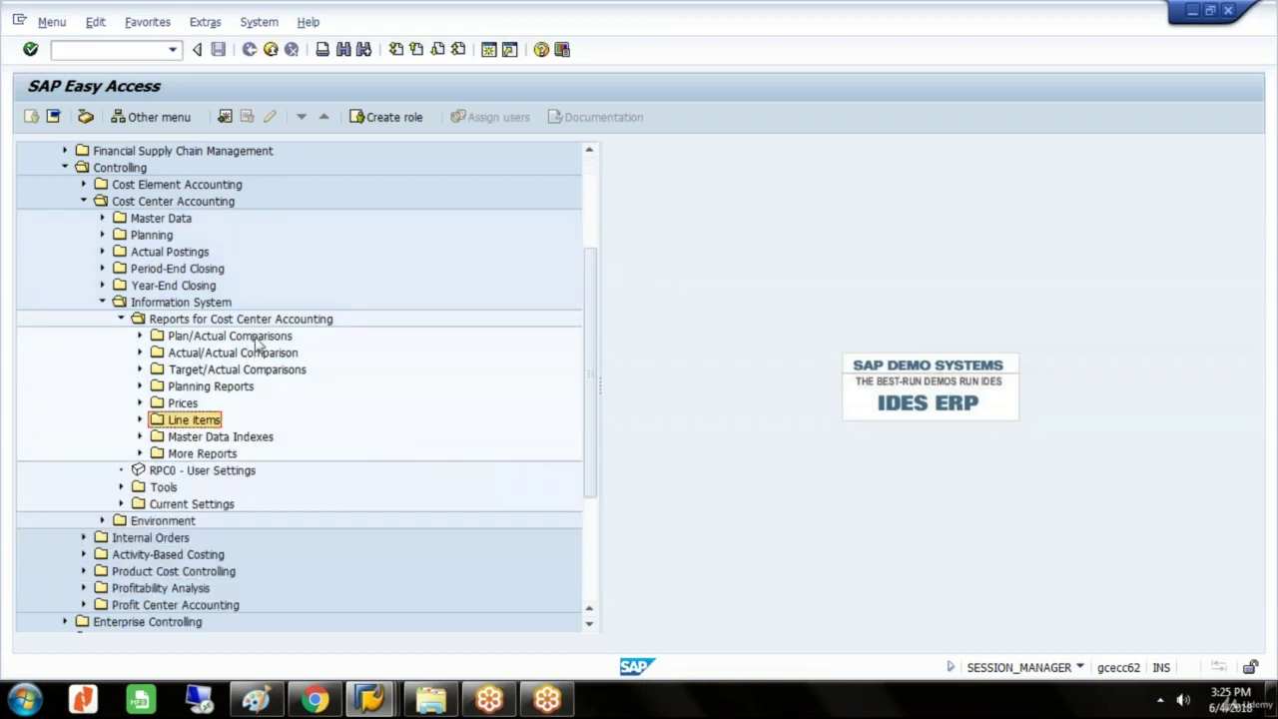
left_click(250, 337)
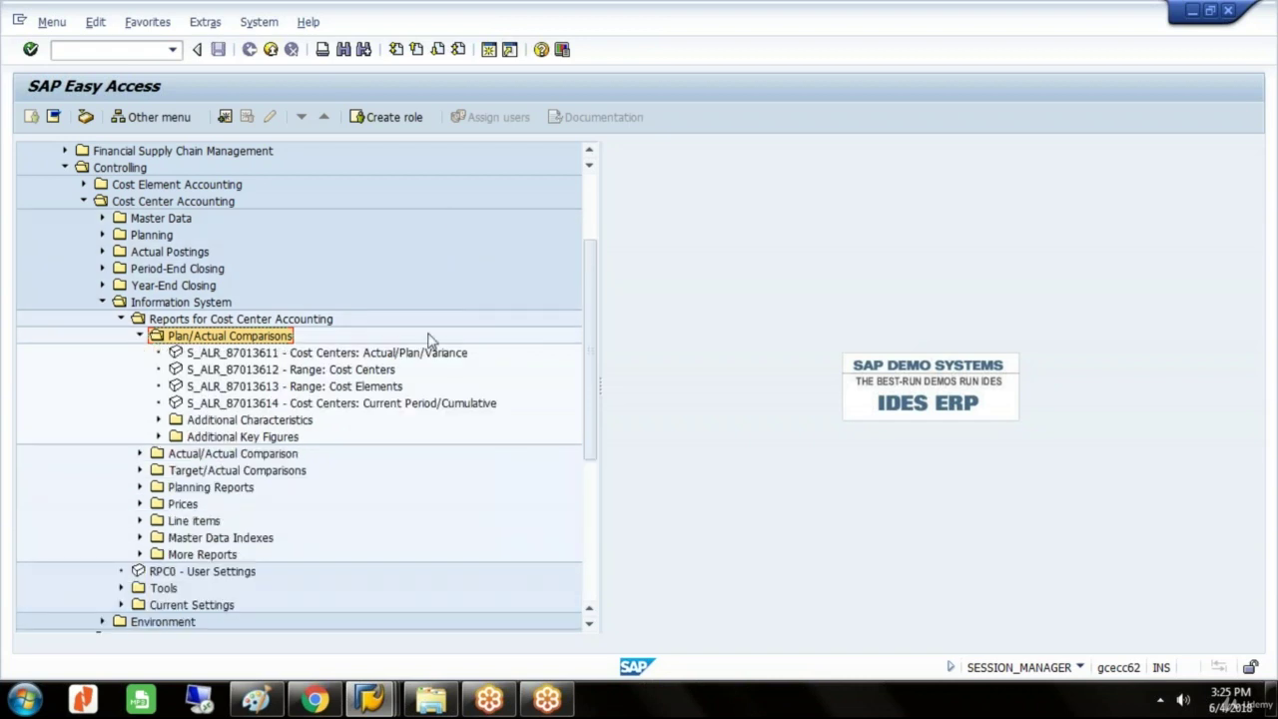
left_click(413, 356)
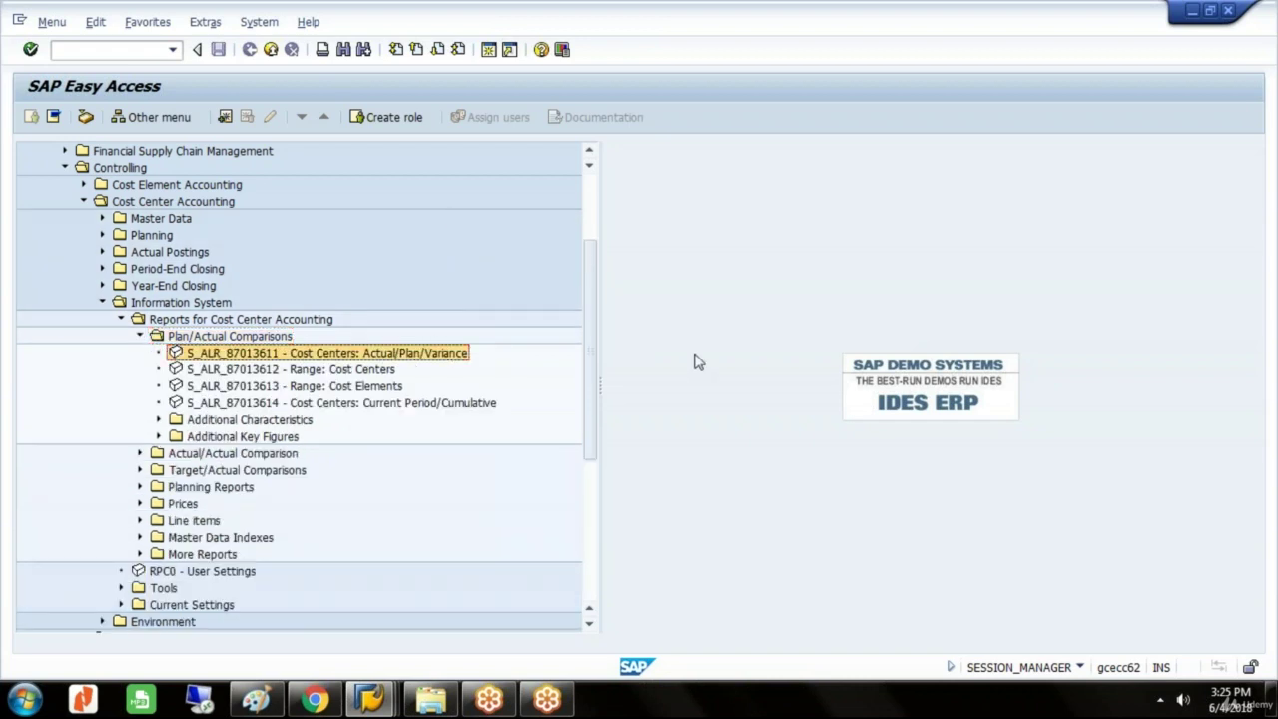
double_click(449, 358)
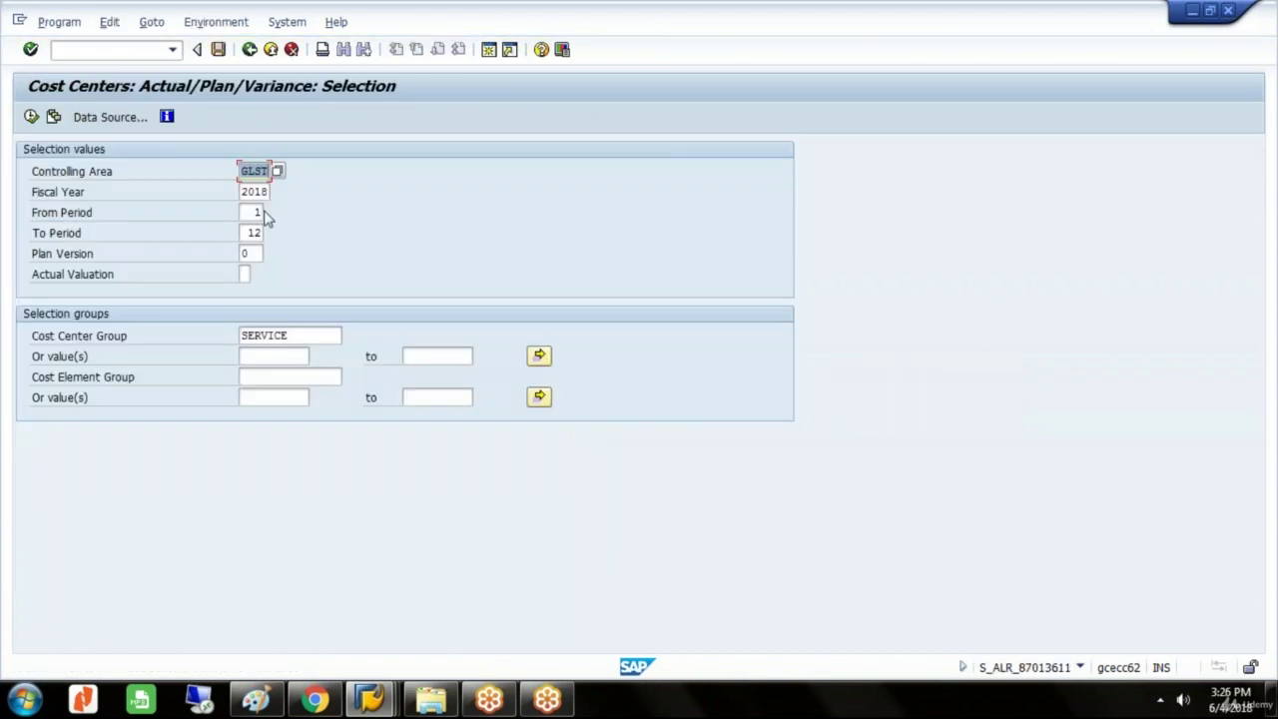
- Limit the actual/plan/variance report to period 3 by setting both the from and to periods to 3
left_click(258, 213)
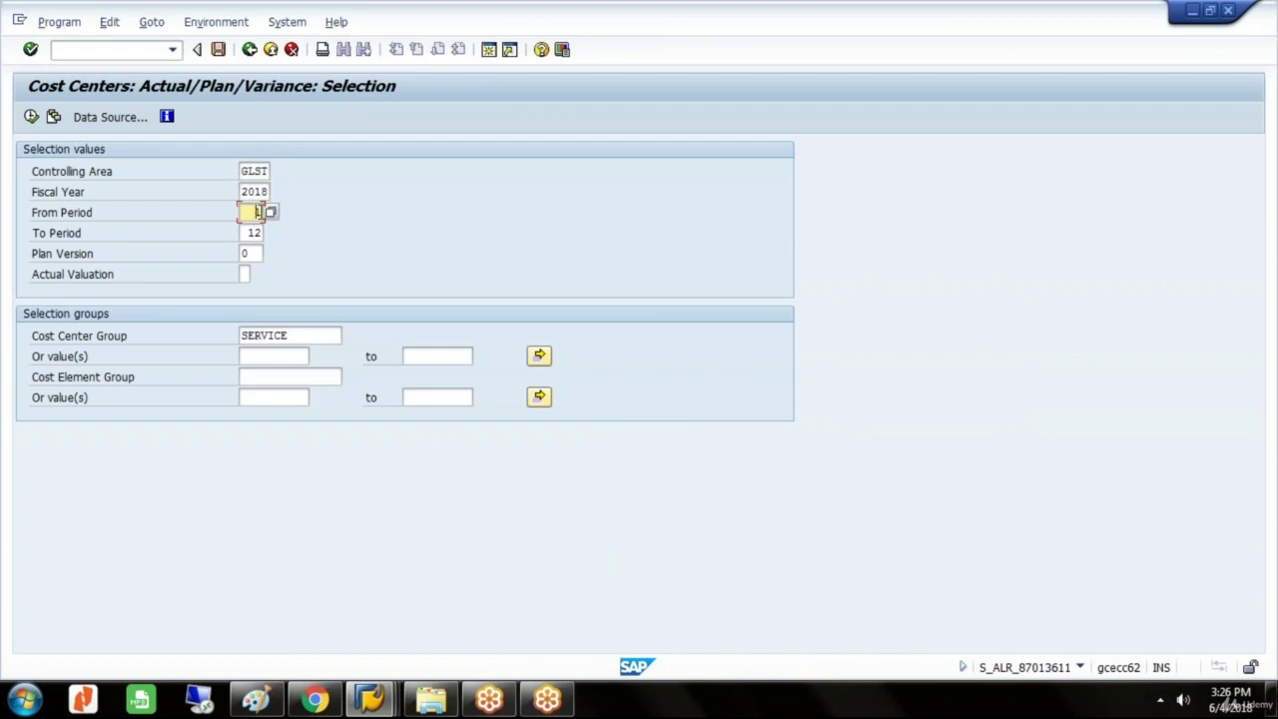
type("3")
key("Tab")
type("3")
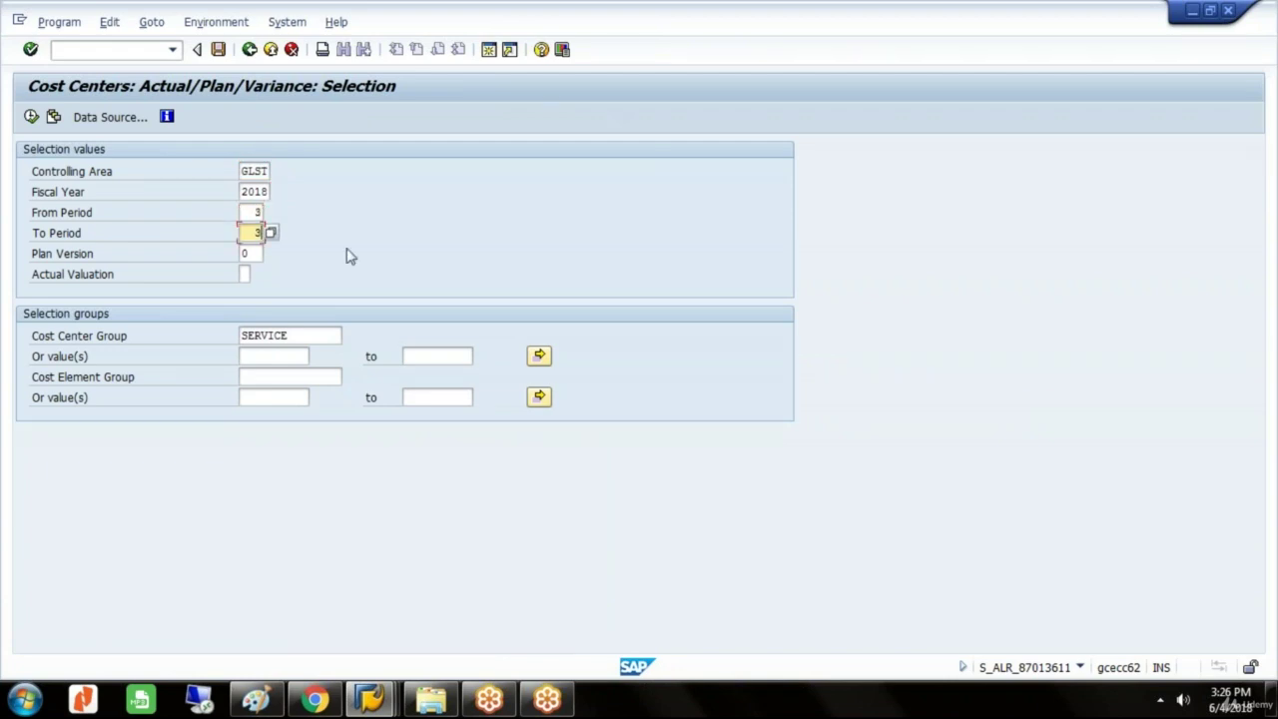
- Clear the SERVICE cost center group and limit the report to cost centers DEPART A to DEPART D
left_click(316, 337)
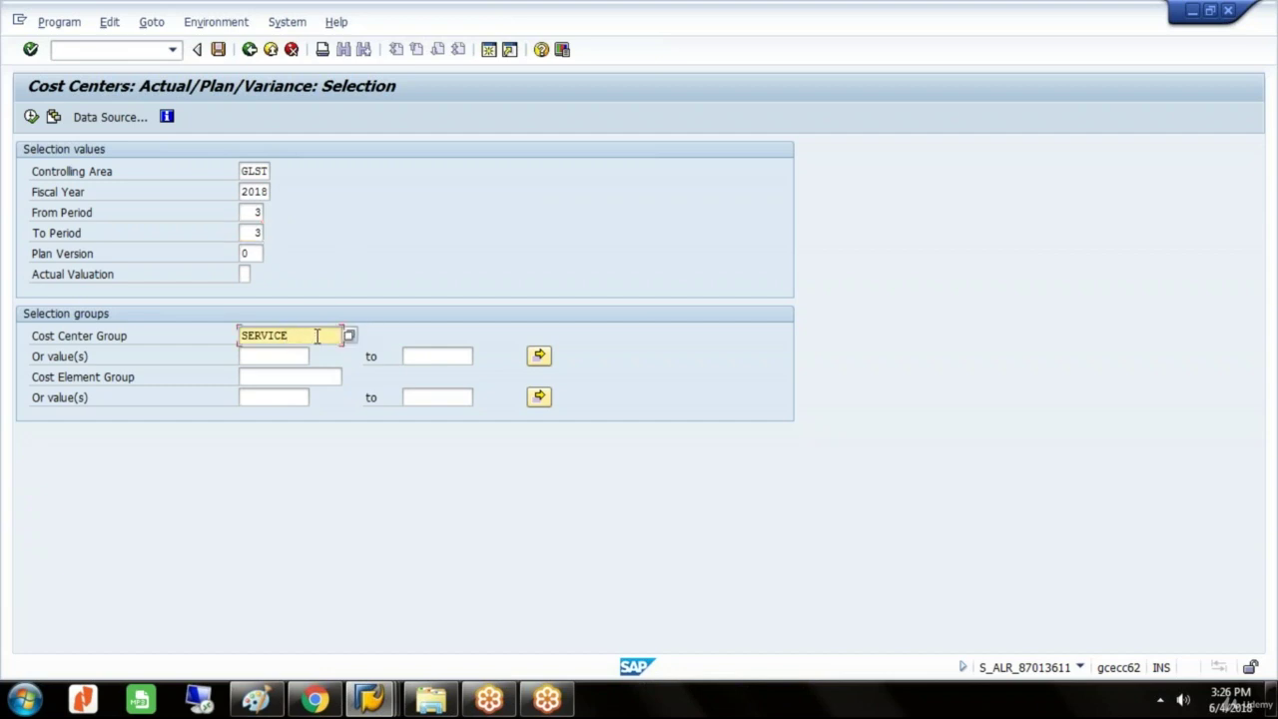
double_click(317, 336)
key("BackSpace")
left_click(290, 357)
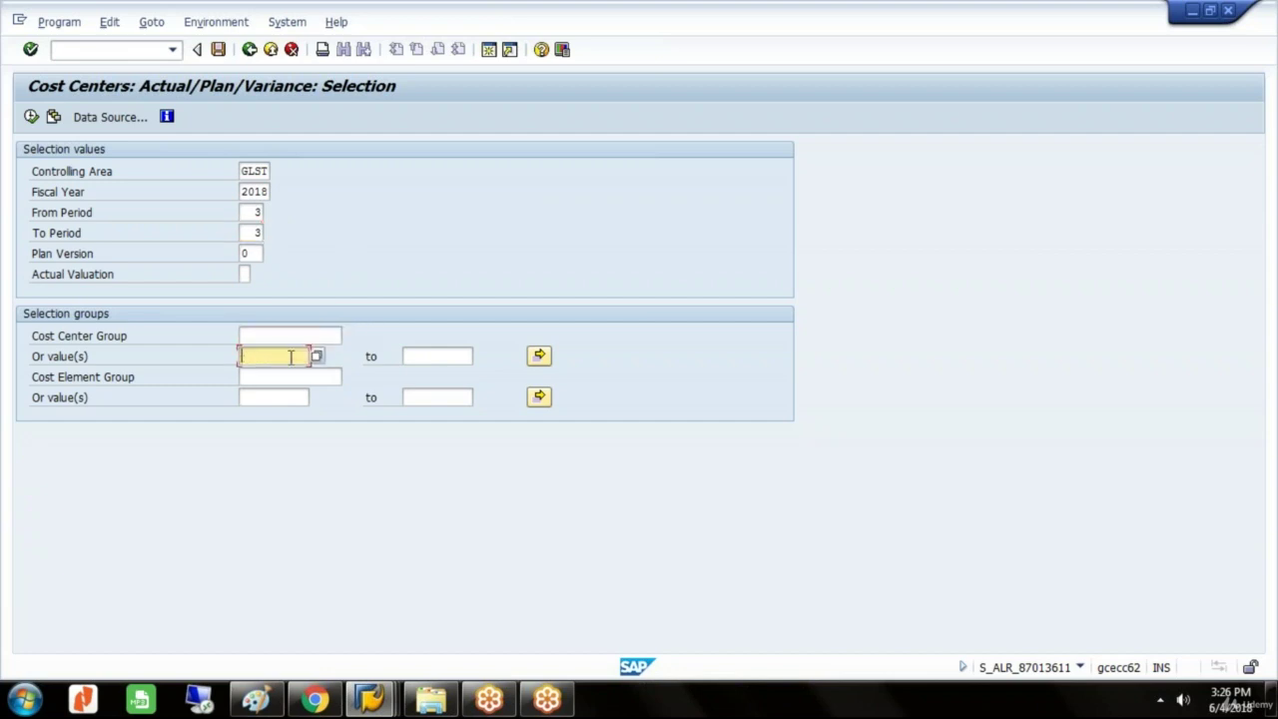
type("D")
key("Down")
key("Return")
left_click(431, 359)
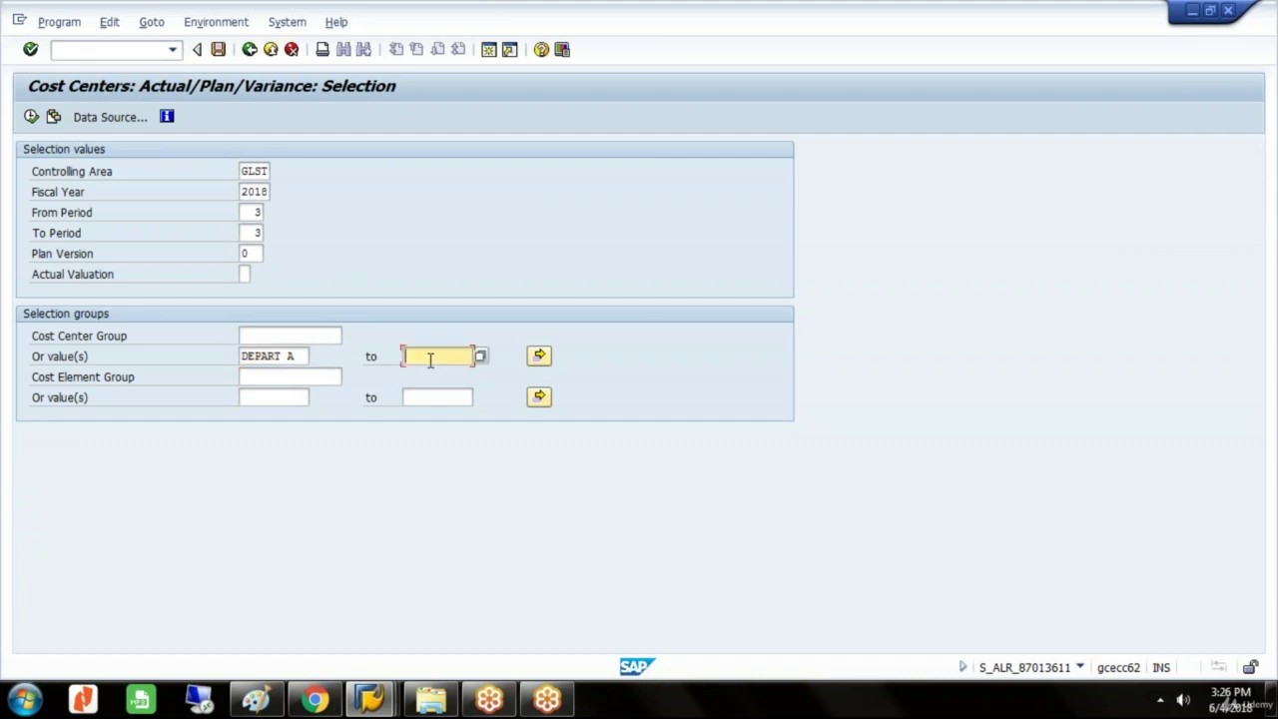
type("D")
key("Down")
key("Return")
- Set the report's cost element range from 500008 to 500009
left_click(285, 400)
type("5")
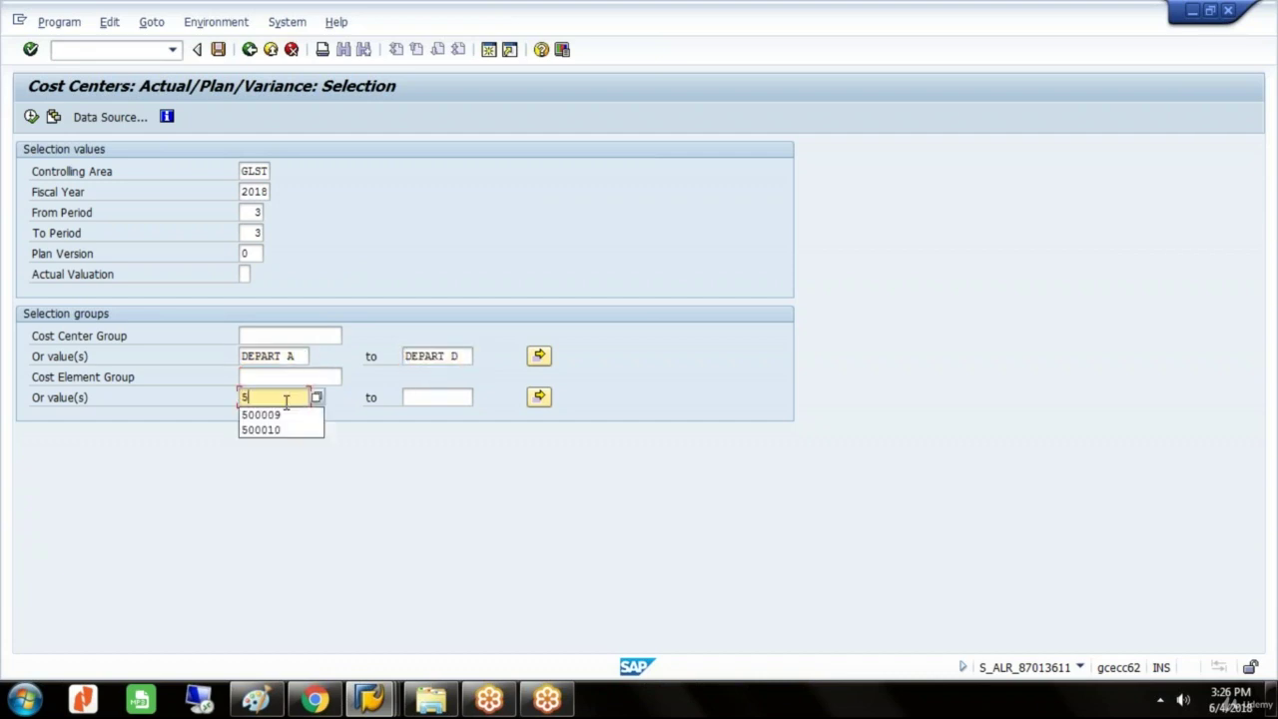
key("Down")
type("0000")
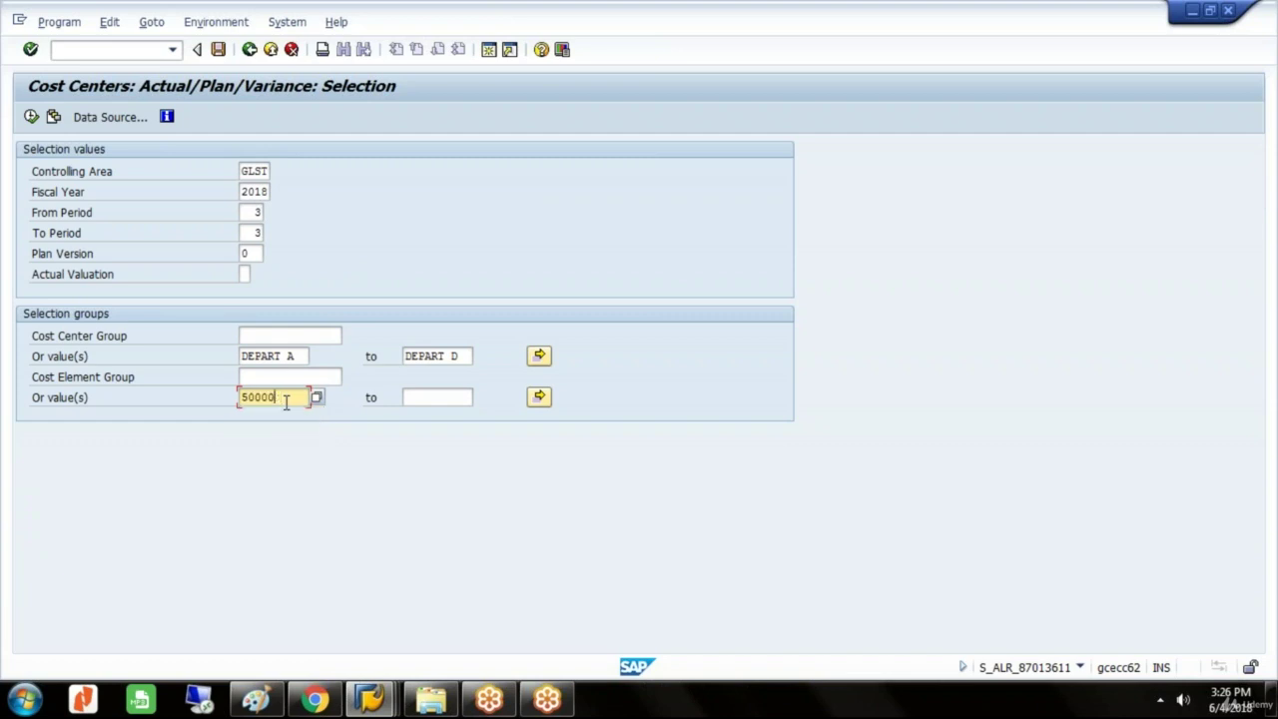
type("8")
left_click(449, 398)
type("5")
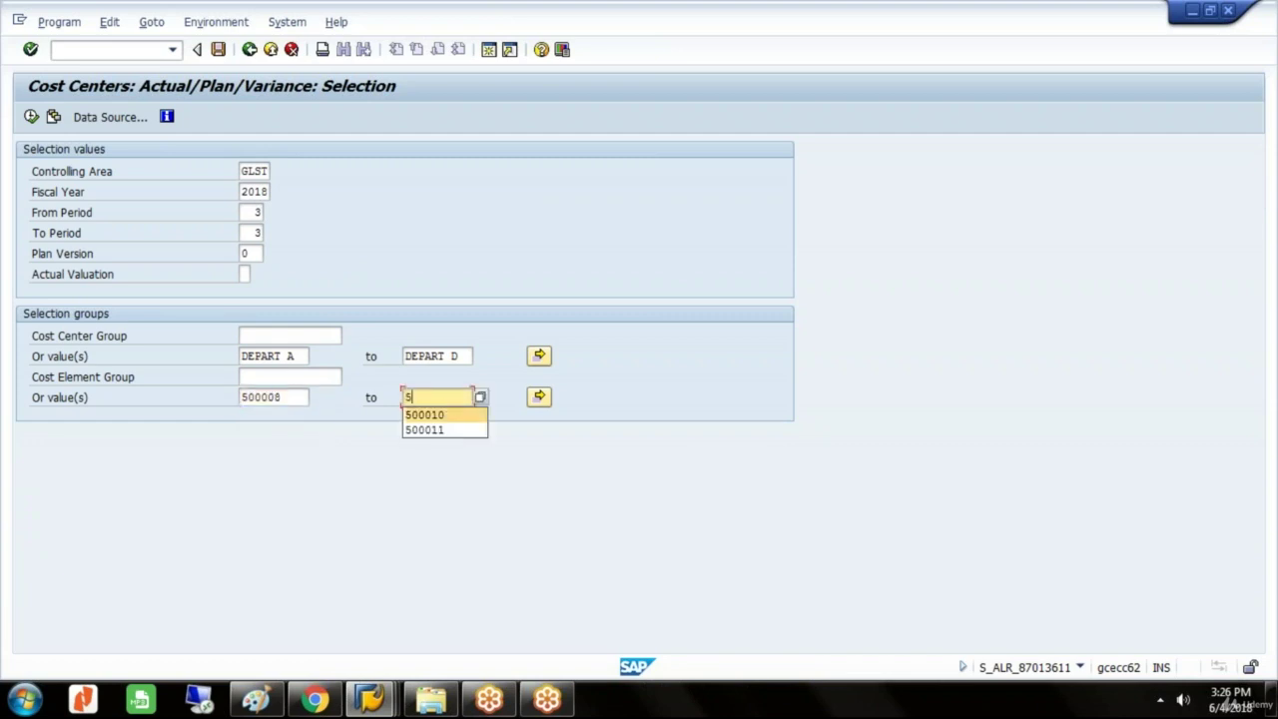
left_click(446, 417)
key("BackSpace")
key("BackSpace")
type("09")
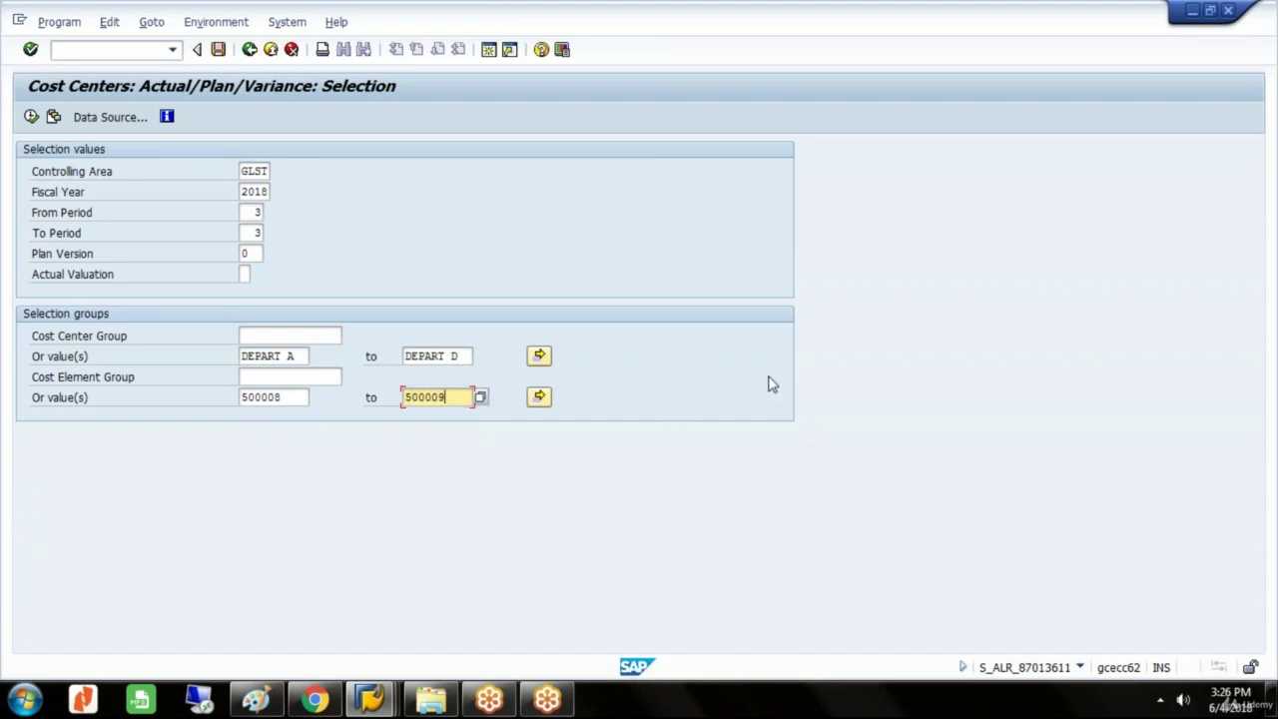
- Run the actual/plan/variance report, view DEPART A, B, C and D one after another, and exit back to the selection
left_click(31, 117)
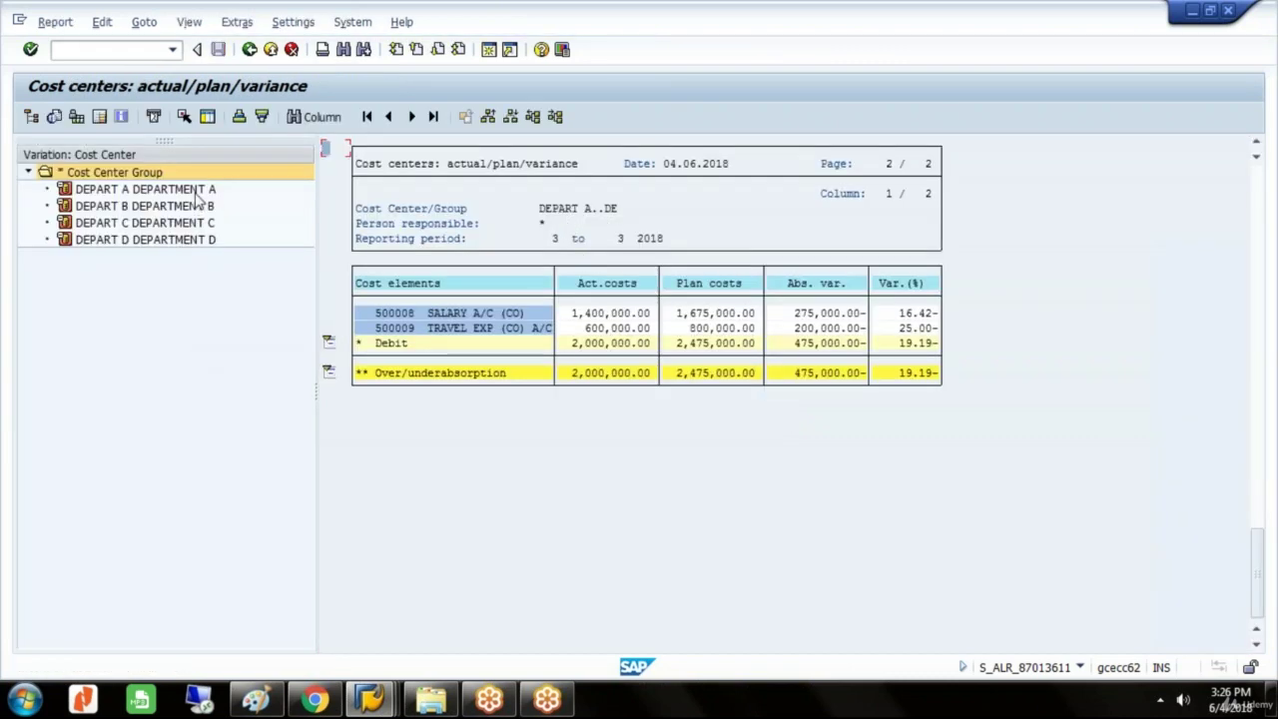
left_click(145, 189)
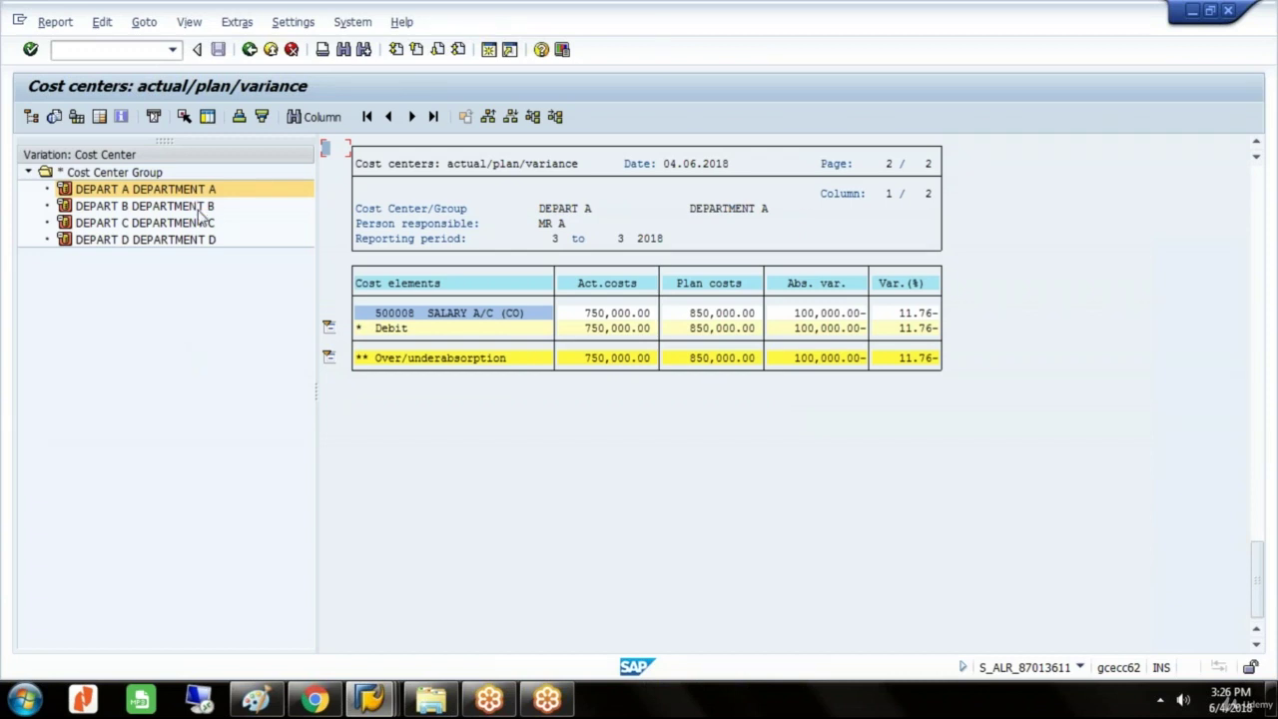
left_click(200, 210)
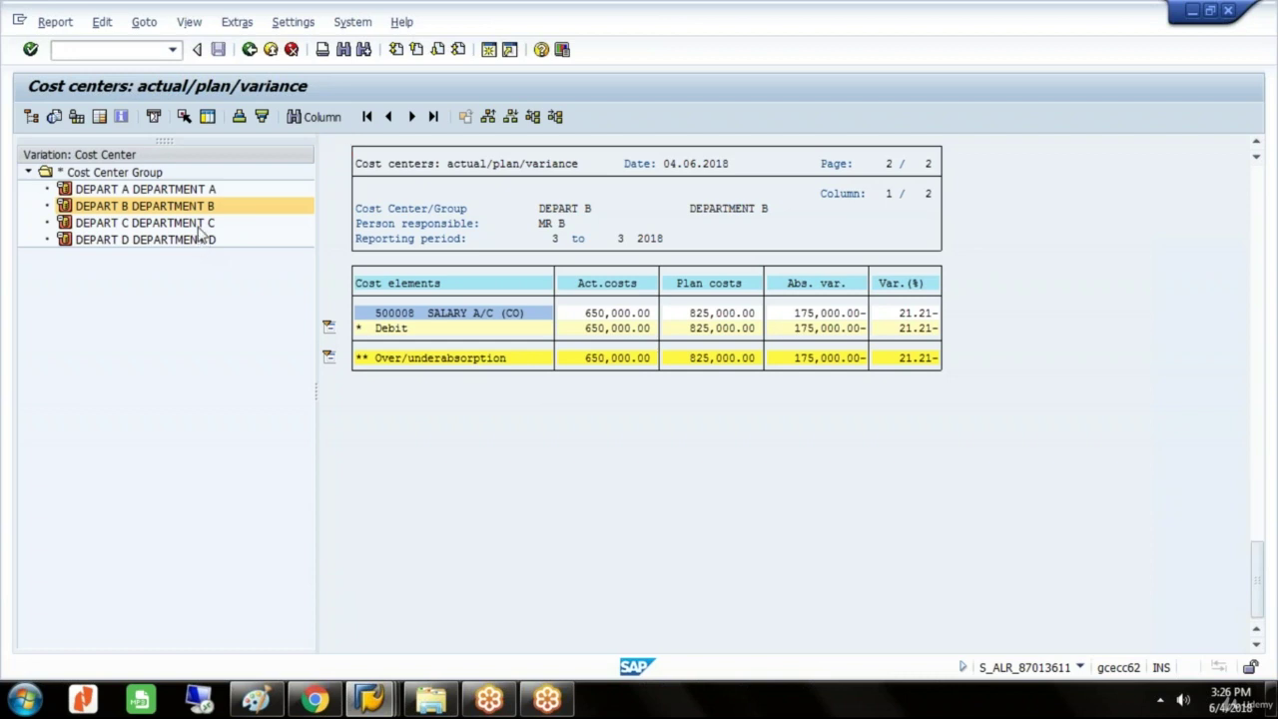
left_click(200, 227)
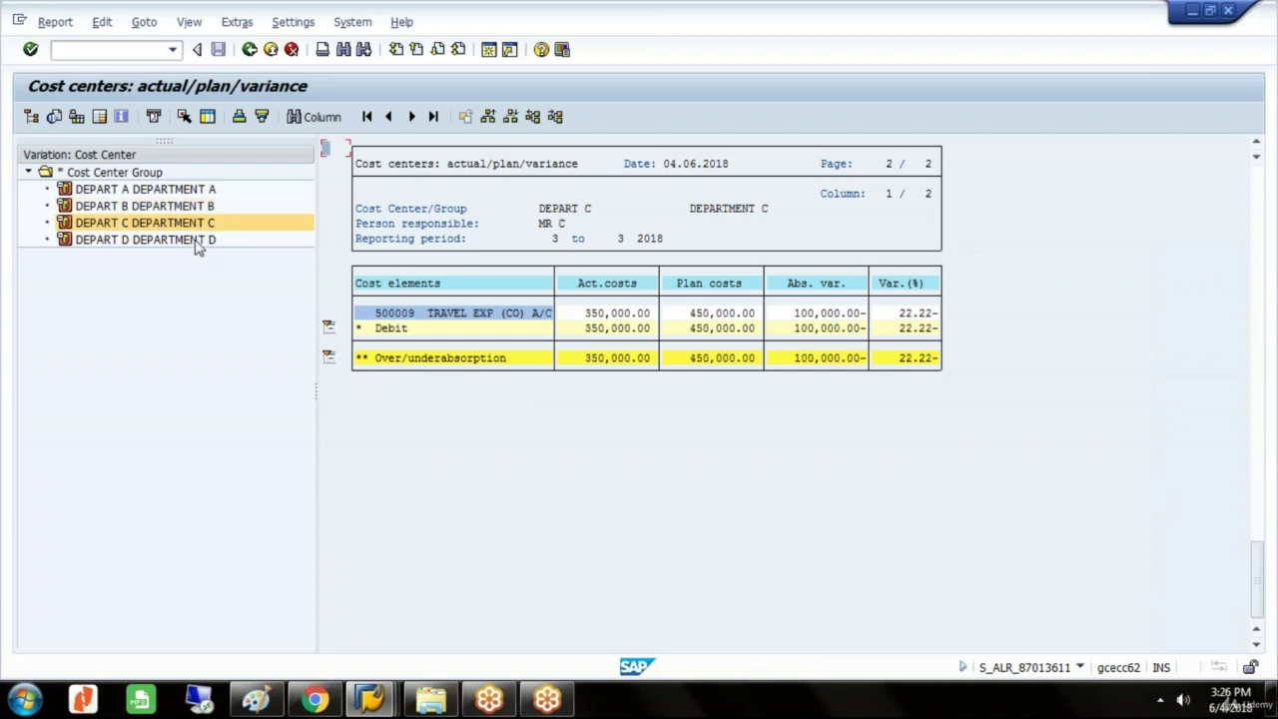
left_click(197, 245)
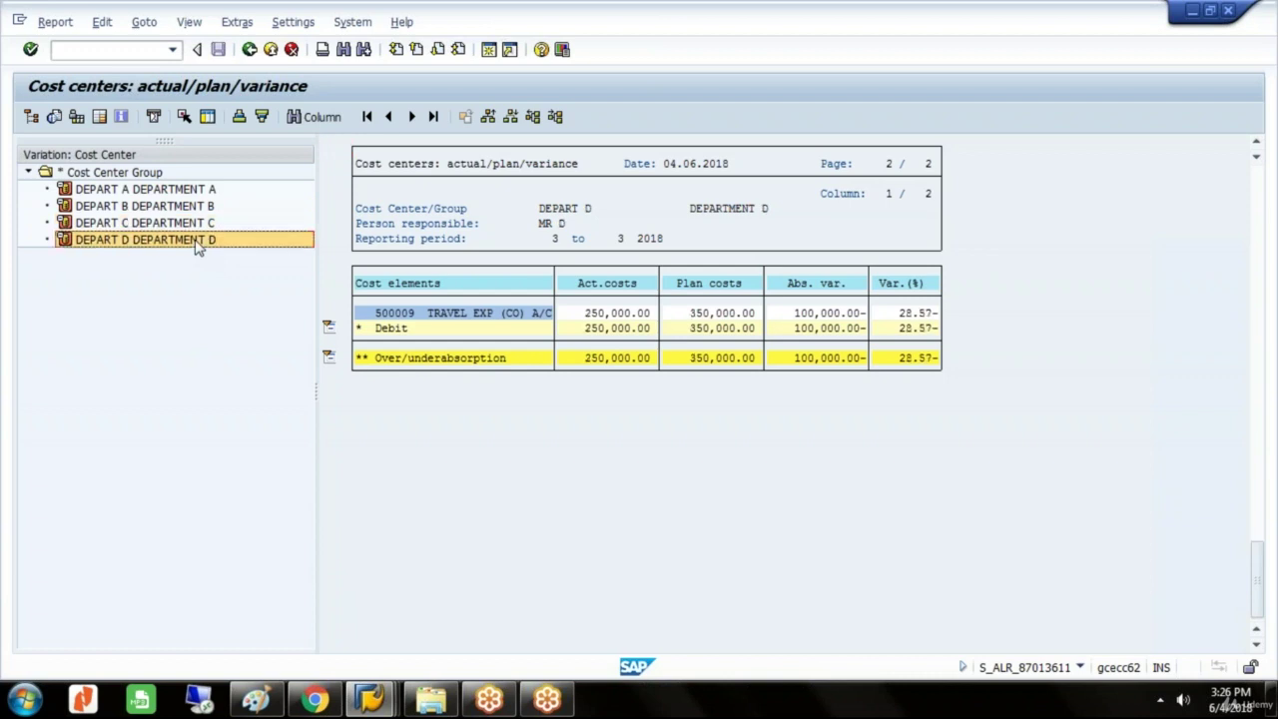
left_click(248, 50)
left_click(134, 245)
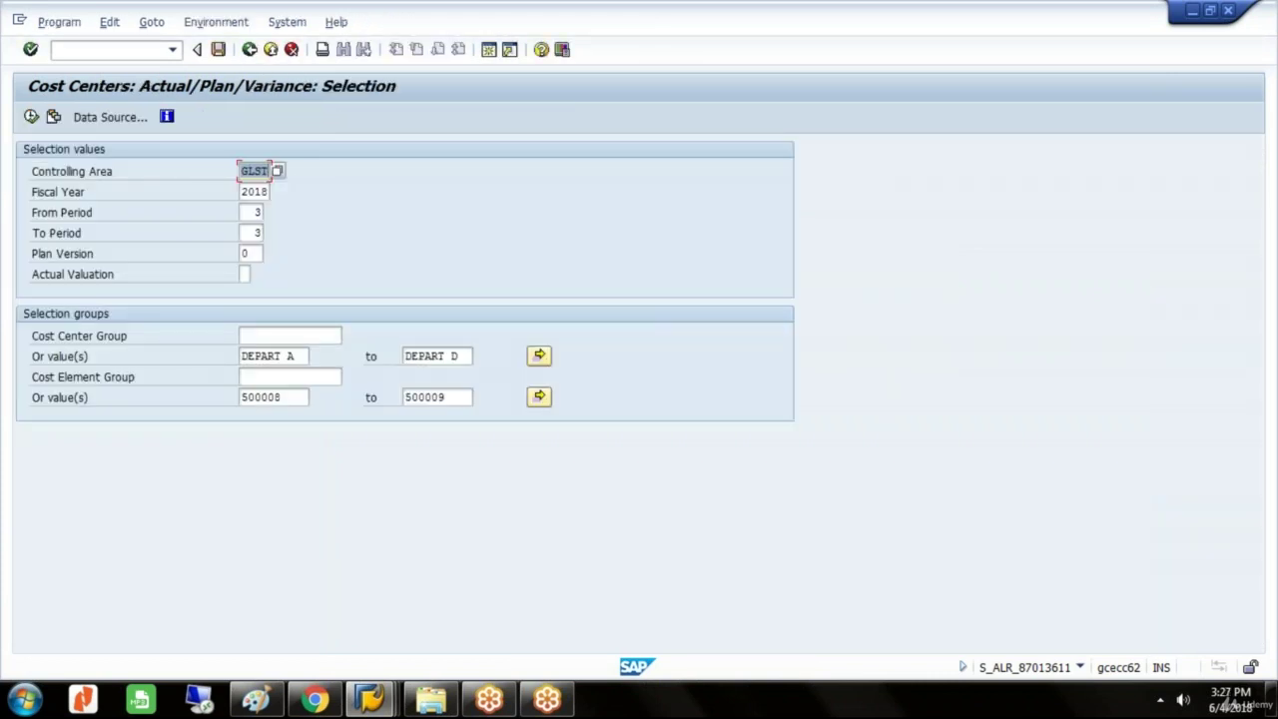
- Switch to the SAP session with the KANK number range groups for CO documents in controlling area GLST
left_click(371, 699)
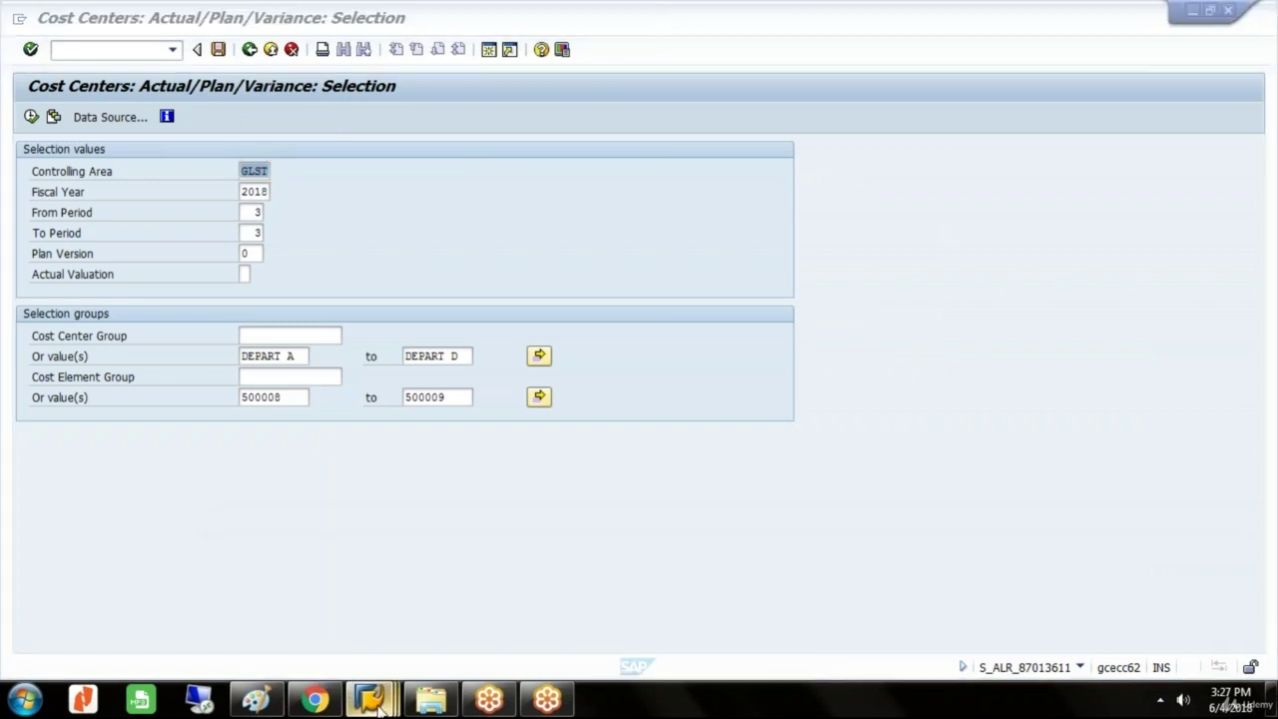
left_click(516, 626)
left_click(374, 700)
left_click(513, 642)
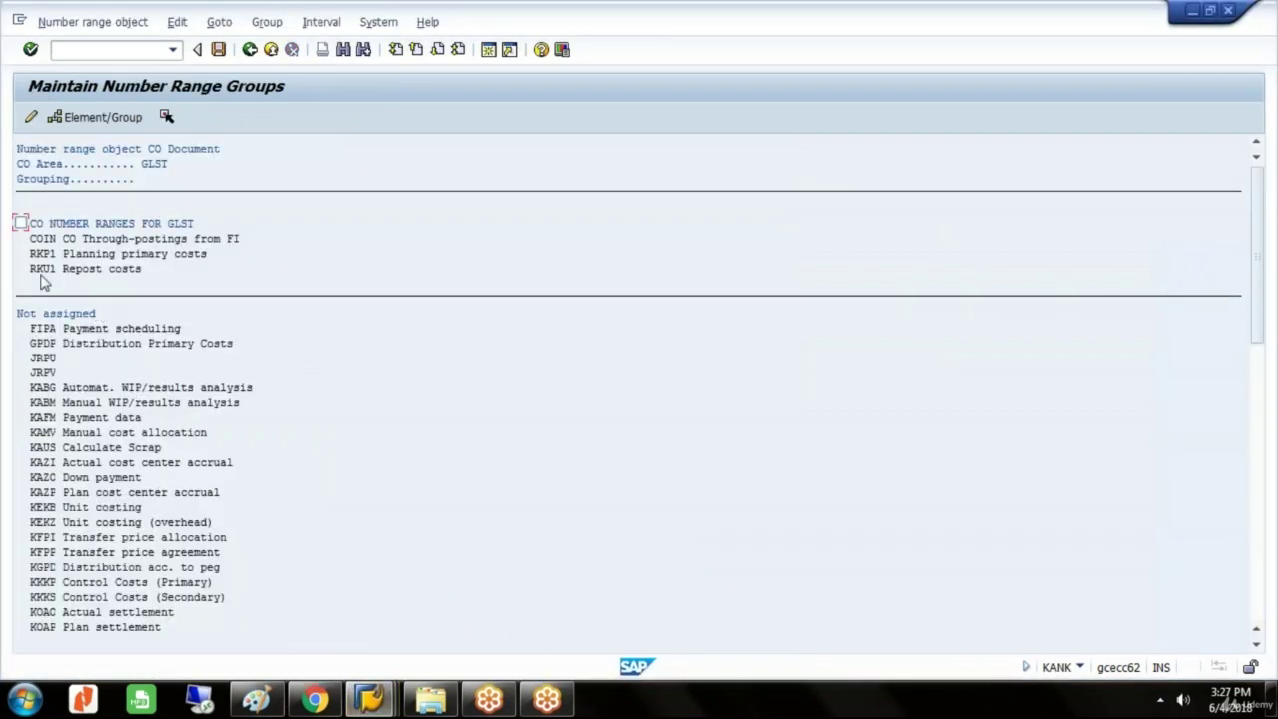